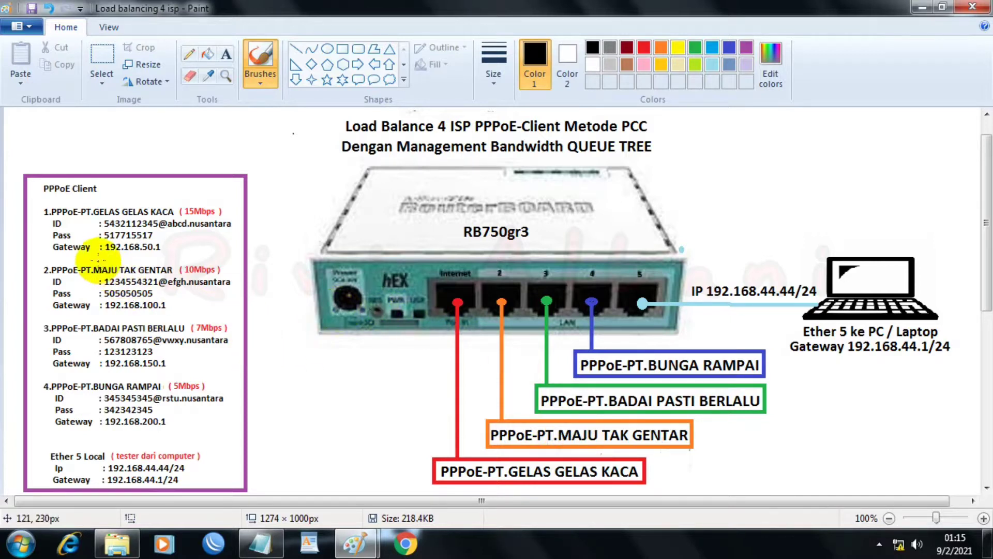
Step: Mark the ID and password entries of PPPoE clients 2 to 4 and the Ether 5 IP and gateway lines with black brush strokes
{"action": "left_click_drag", "start_coordinate": [101, 275], "coordinate": [155, 277]}
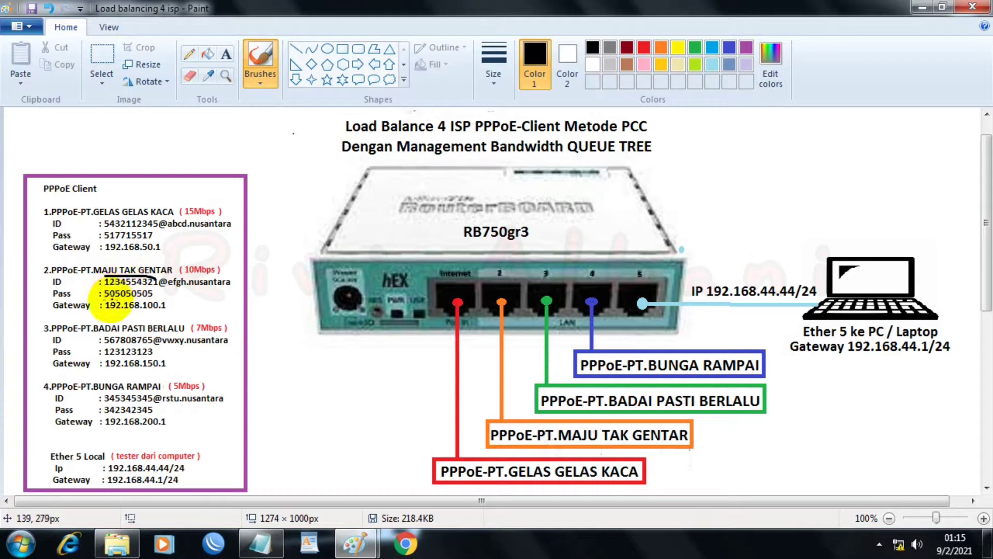
{"action": "left_click_drag", "start_coordinate": [104, 298], "coordinate": [153, 297]}
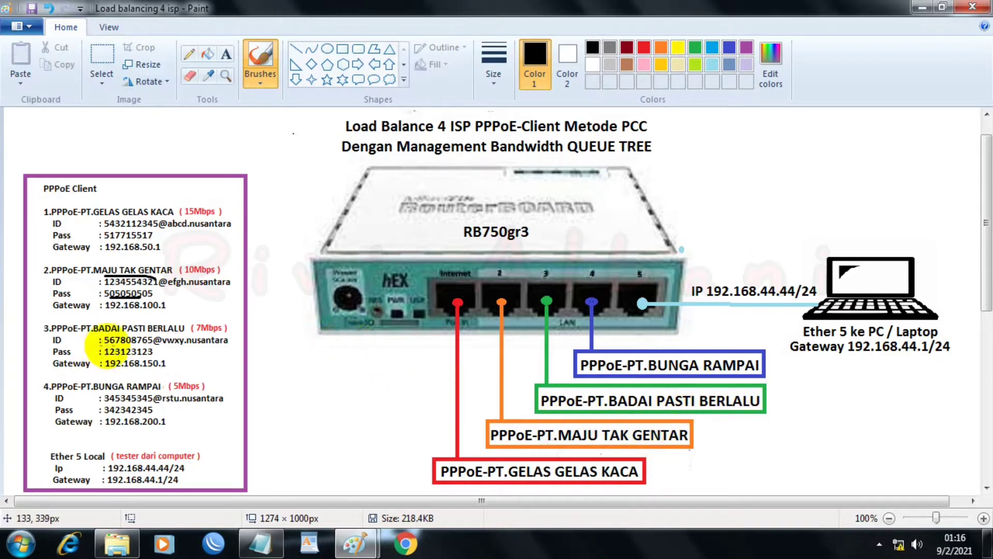
{"action": "left_click_drag", "start_coordinate": [105, 344], "coordinate": [120, 339]}
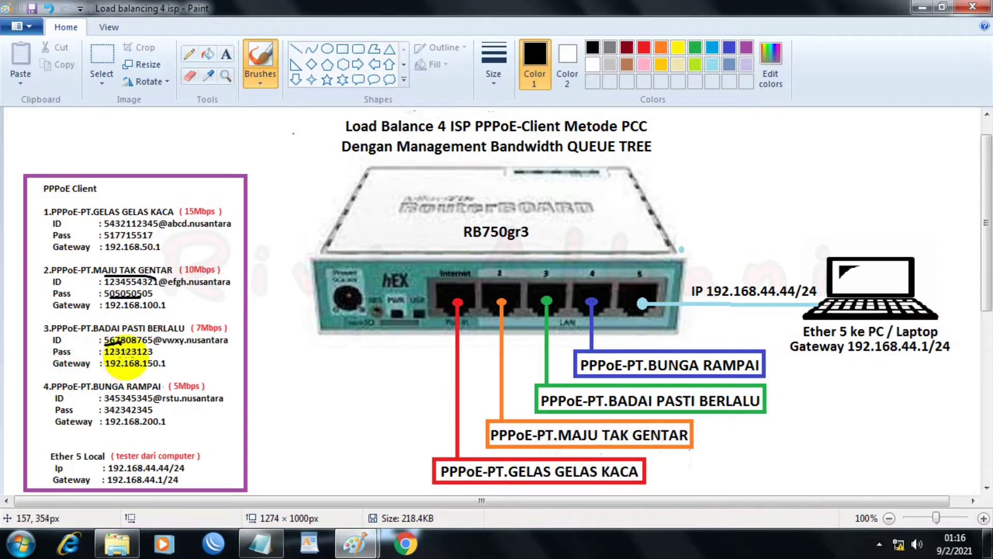
{"action": "left_click_drag", "start_coordinate": [111, 356], "coordinate": [126, 356]}
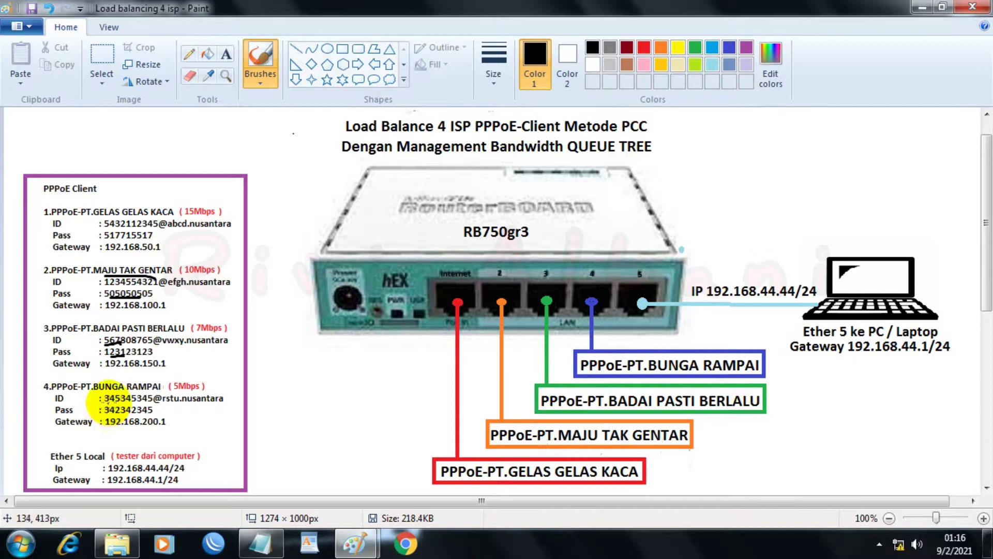
{"action": "left_click_drag", "start_coordinate": [105, 399], "coordinate": [128, 399]}
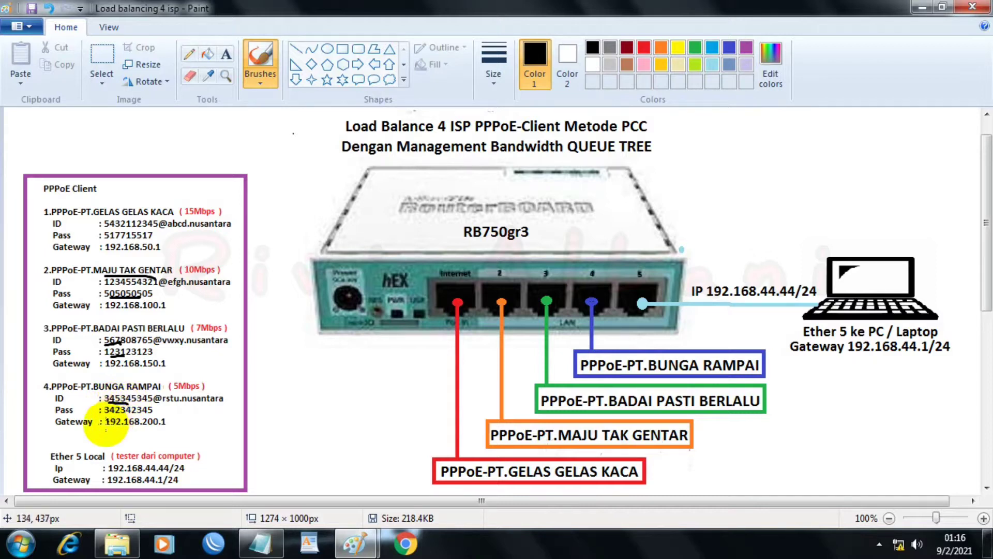
{"action": "left_click_drag", "start_coordinate": [109, 420], "coordinate": [120, 421]}
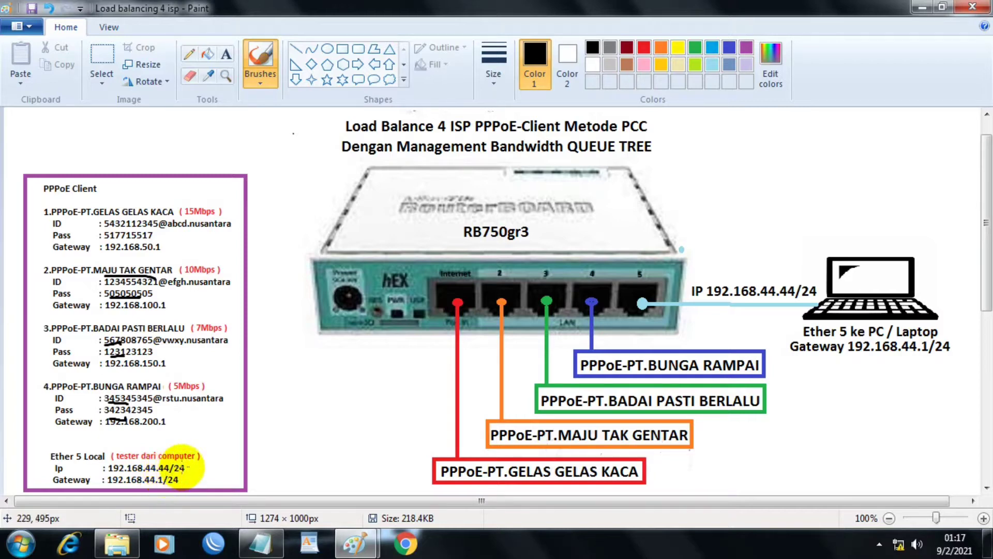
{"action": "left_click_drag", "start_coordinate": [192, 468], "coordinate": [200, 468]}
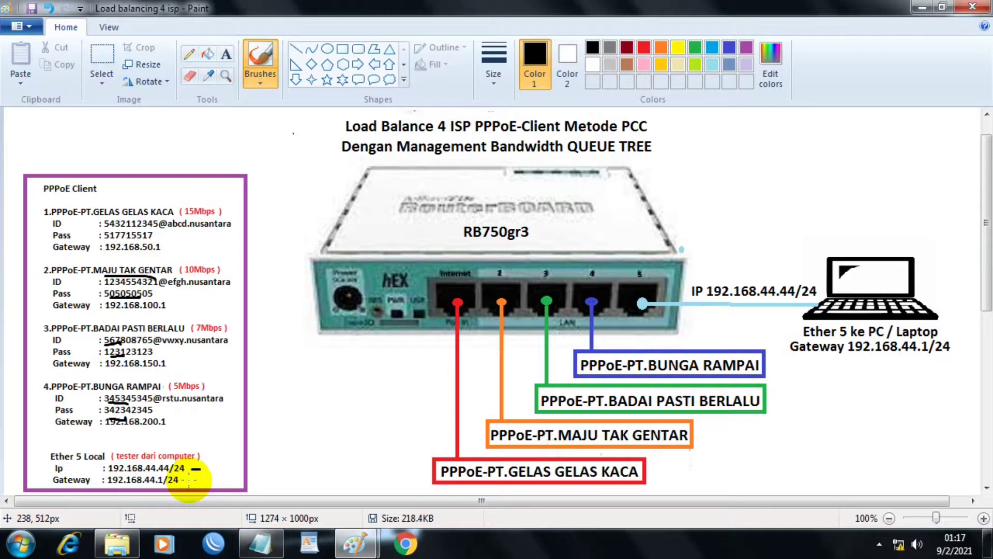
{"action": "left_click_drag", "start_coordinate": [192, 479], "coordinate": [203, 479]}
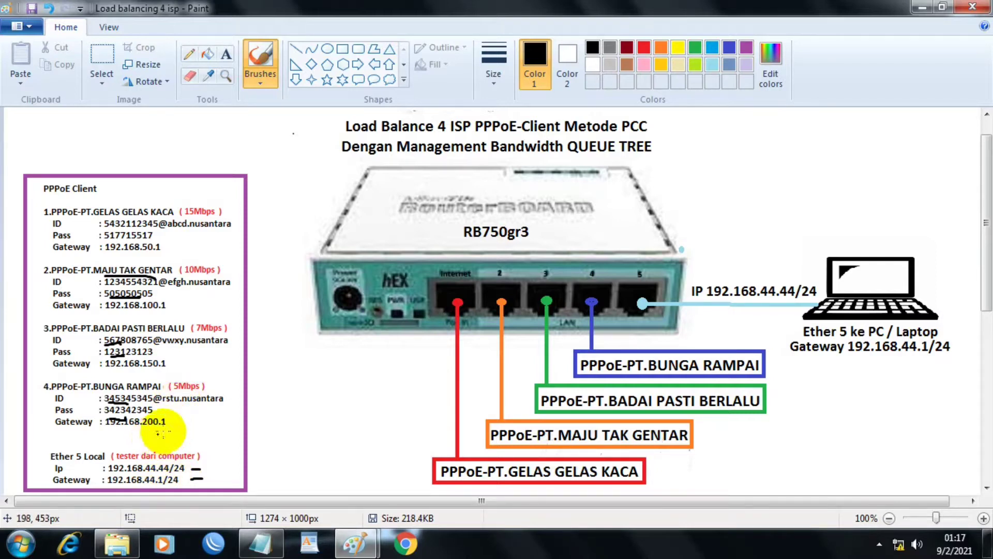
Step: Switch to WinBox, refresh the neighbors and connect to the RB750Gr3 router as admin with an empty password
{"action": "left_click", "coordinate": [213, 543]}
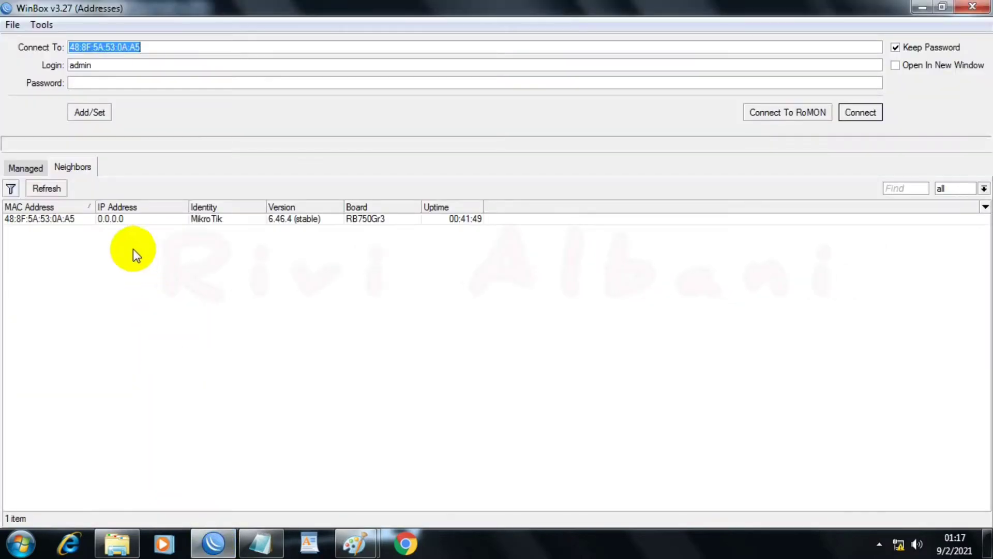
{"action": "left_click", "coordinate": [60, 189]}
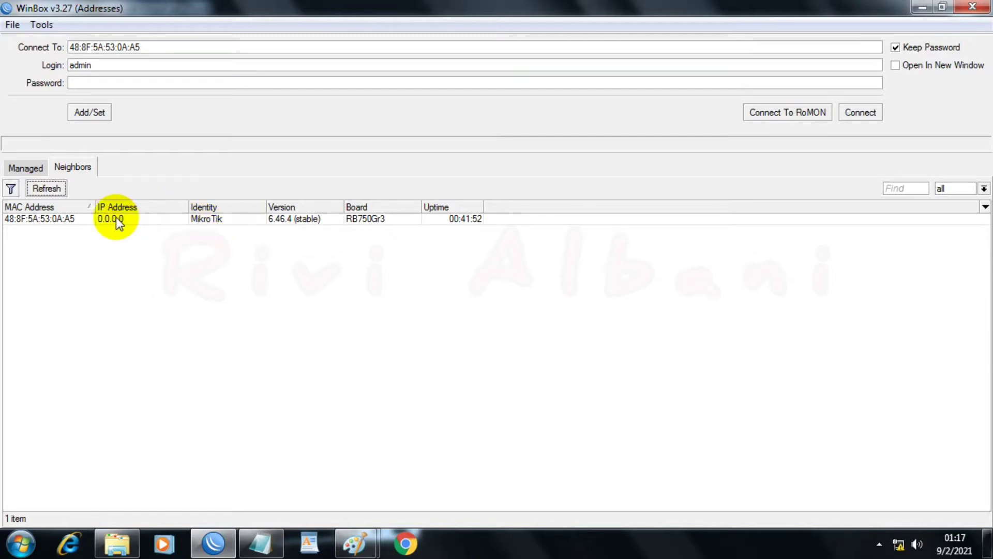
{"action": "left_click", "coordinate": [55, 219]}
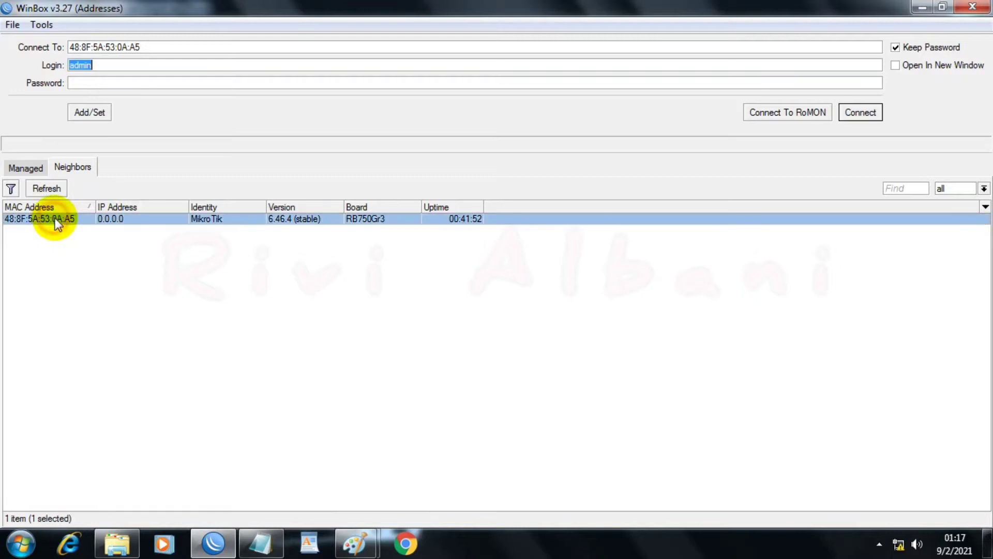
{"action": "left_click", "coordinate": [116, 67]}
{"action": "left_click", "coordinate": [121, 84]}
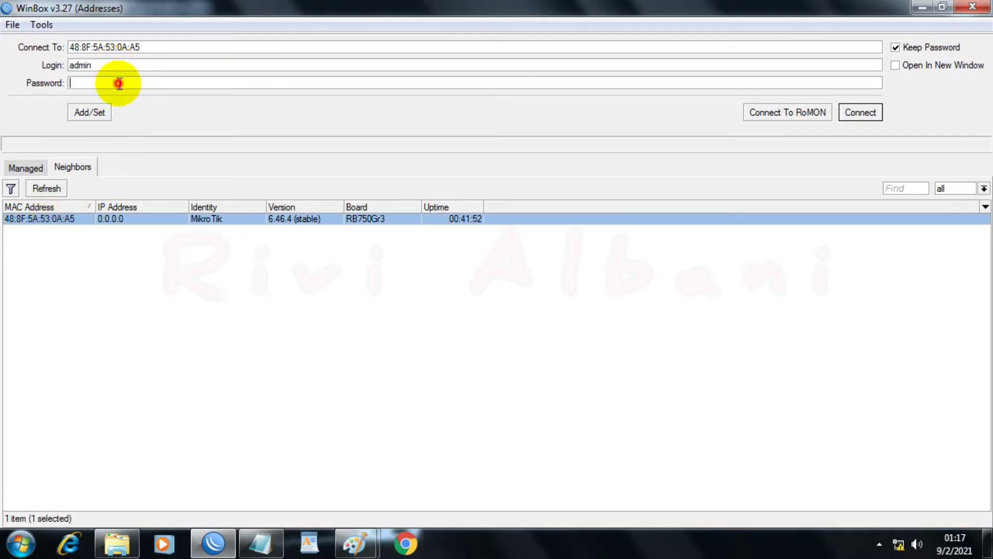
{"action": "left_click", "coordinate": [861, 121]}
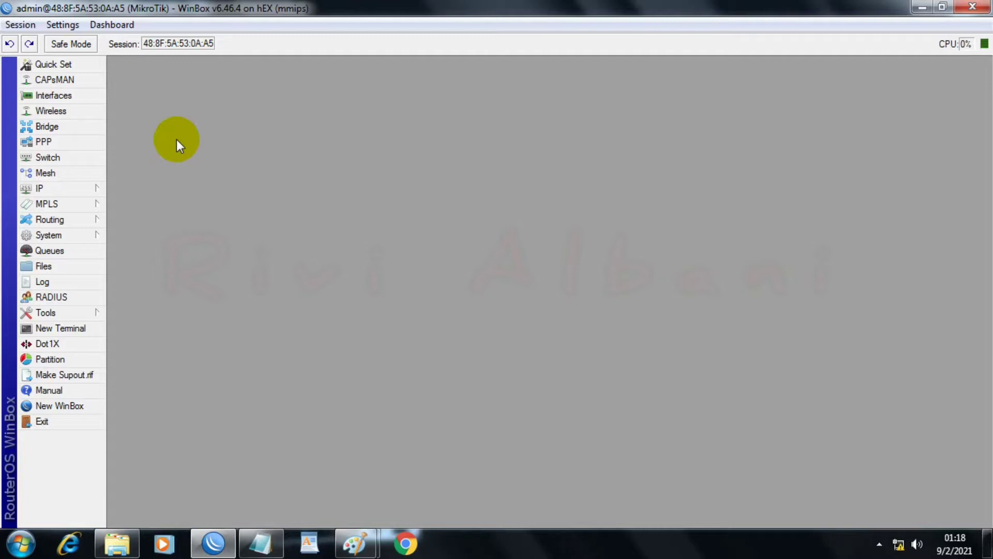
Step: Open the router's interface list, then switch to the PPPOEEEE notes in Notepad and copy the name "PPPoE-PT.GELAS GELAS KACA"
{"action": "left_click", "coordinate": [79, 97]}
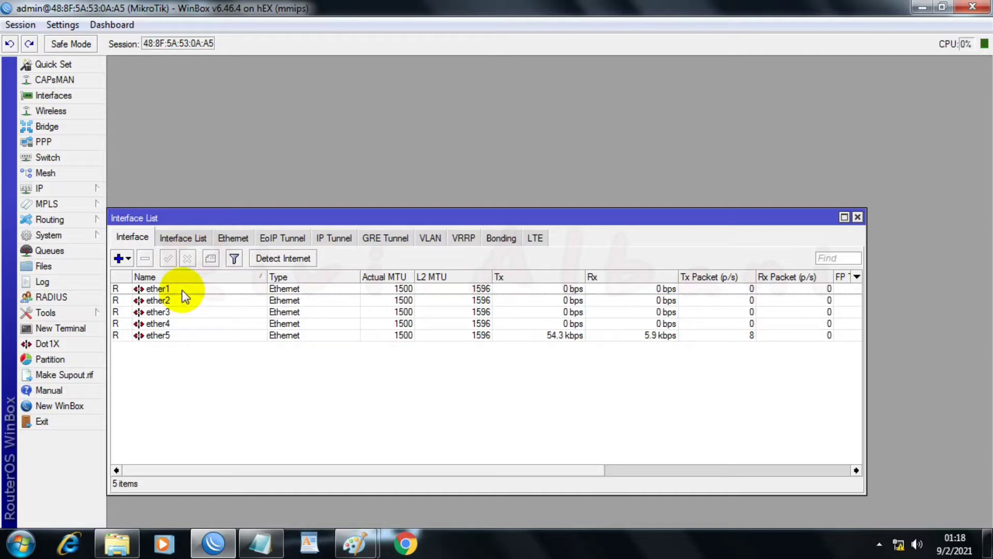
{"action": "left_click", "coordinate": [255, 549]}
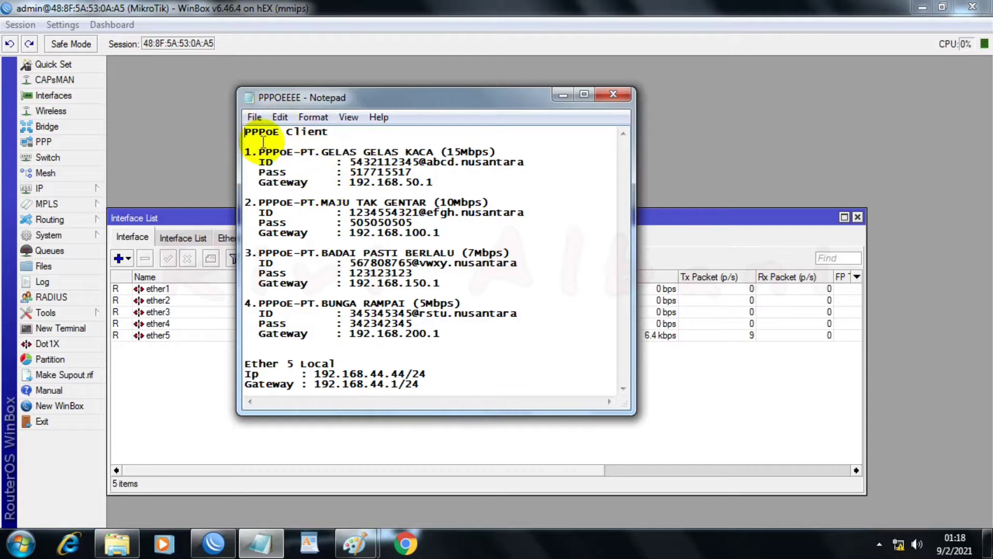
{"action": "left_click_drag", "start_coordinate": [246, 150], "coordinate": [272, 149]}
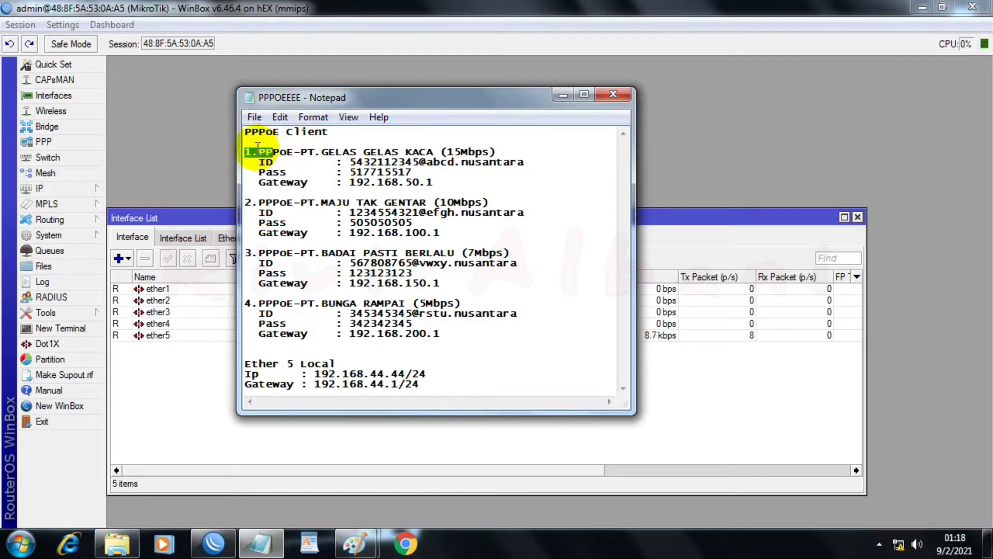
{"action": "left_click", "coordinate": [258, 150]}
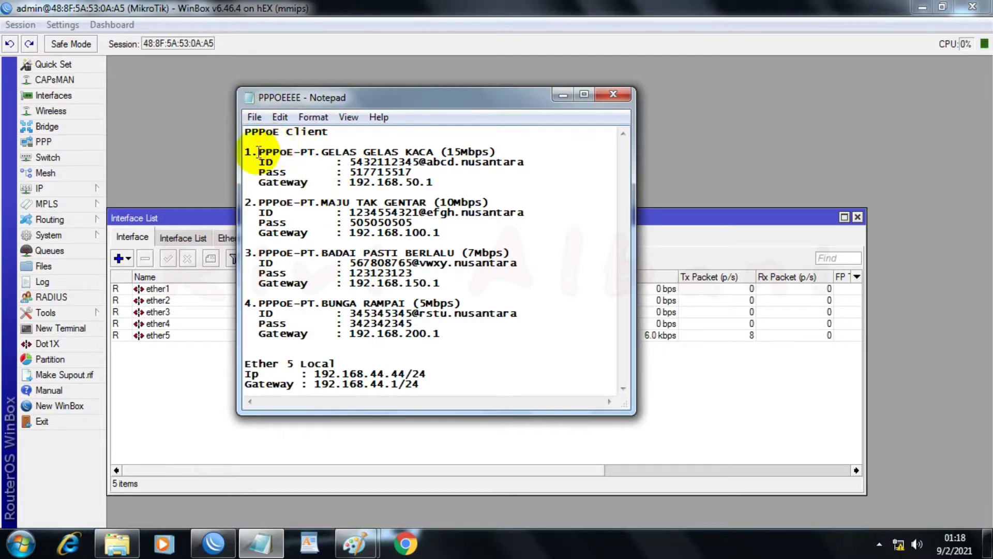
{"action": "left_click_drag", "start_coordinate": [259, 150], "coordinate": [432, 150]}
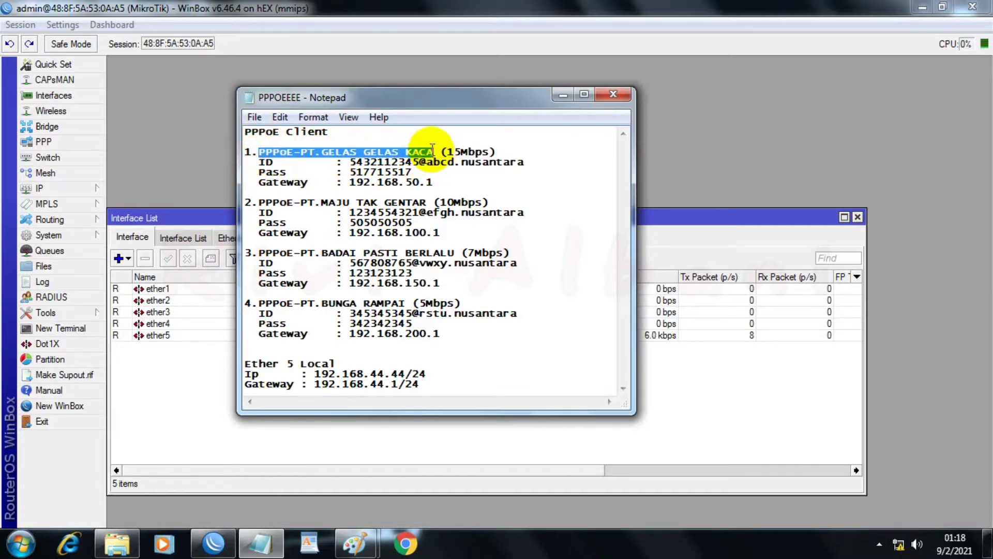
{"action": "right_click", "coordinate": [432, 151]}
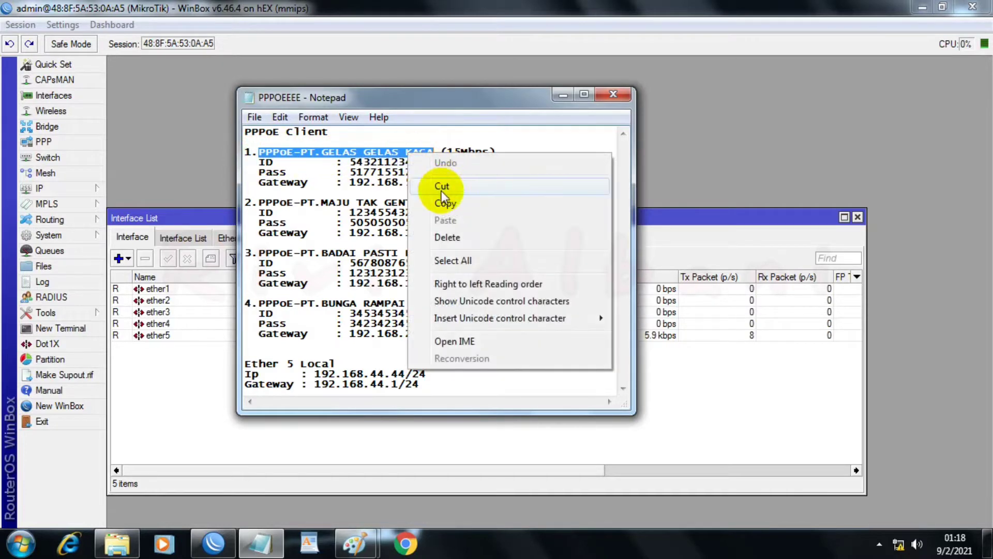
{"action": "left_click", "coordinate": [444, 203]}
Step: Rename the ether1 interface in WinBox as "ether1-PPPoE-PT.GELAS GELAS KACA"
{"action": "left_click", "coordinate": [207, 292]}
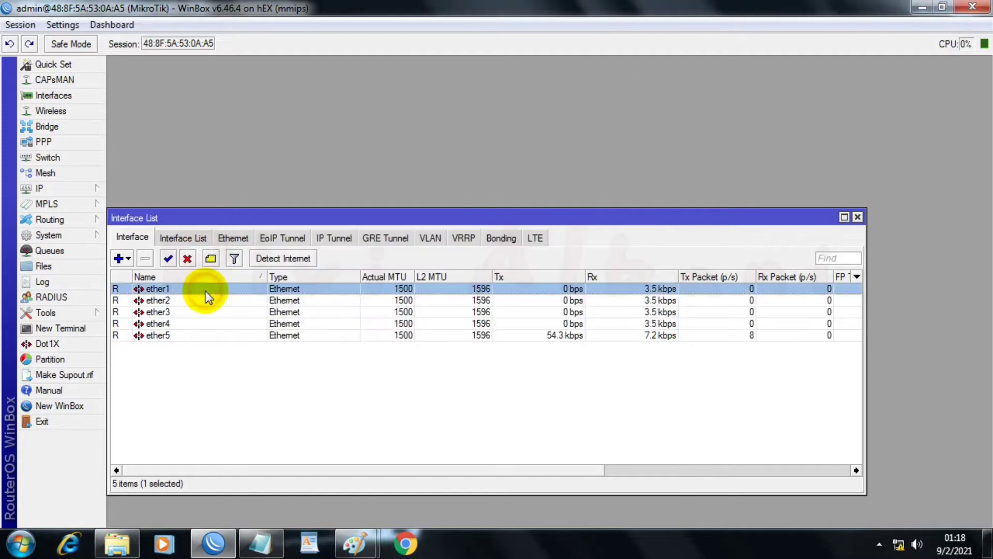
{"action": "double_click", "coordinate": [206, 292]}
{"action": "left_click", "coordinate": [583, 154]}
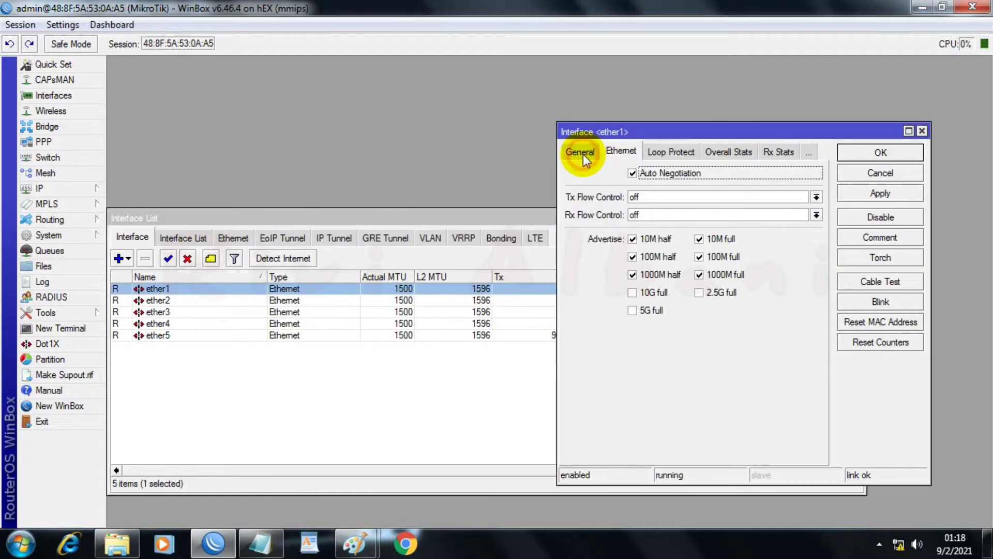
{"action": "left_click", "coordinate": [581, 152]}
{"action": "left_click", "coordinate": [709, 172]}
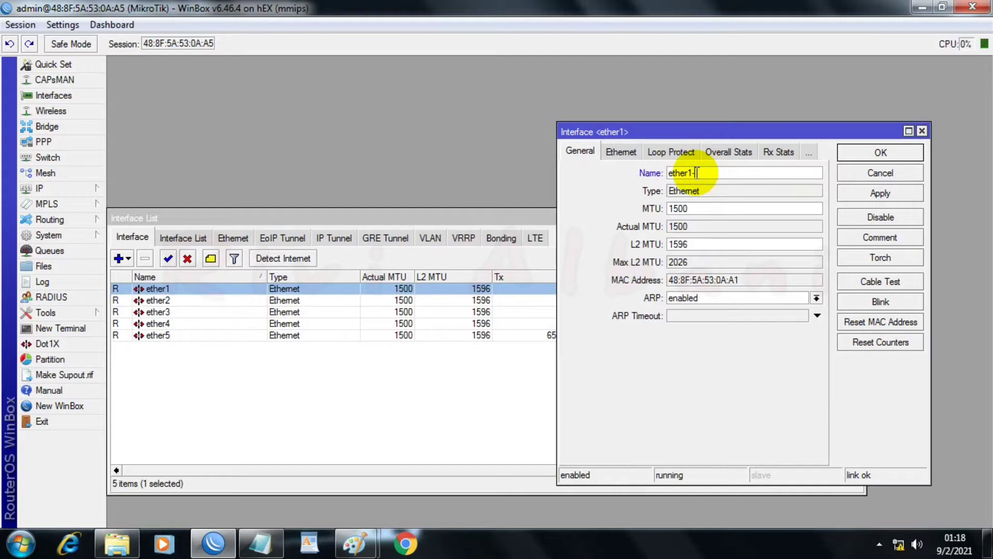
{"action": "type", "text": "-"}
{"action": "key", "text": "ctrl+v"}
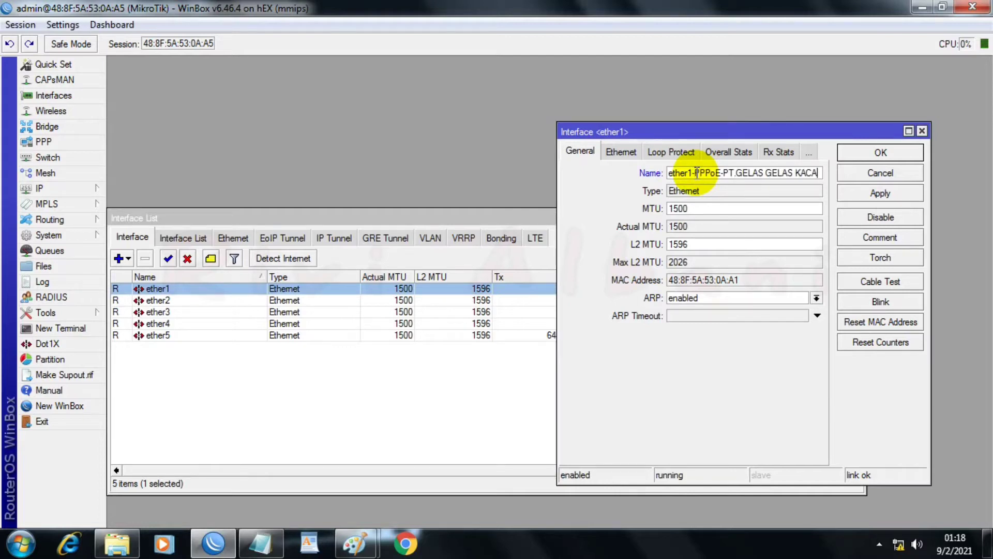
{"action": "left_click", "coordinate": [869, 194]}
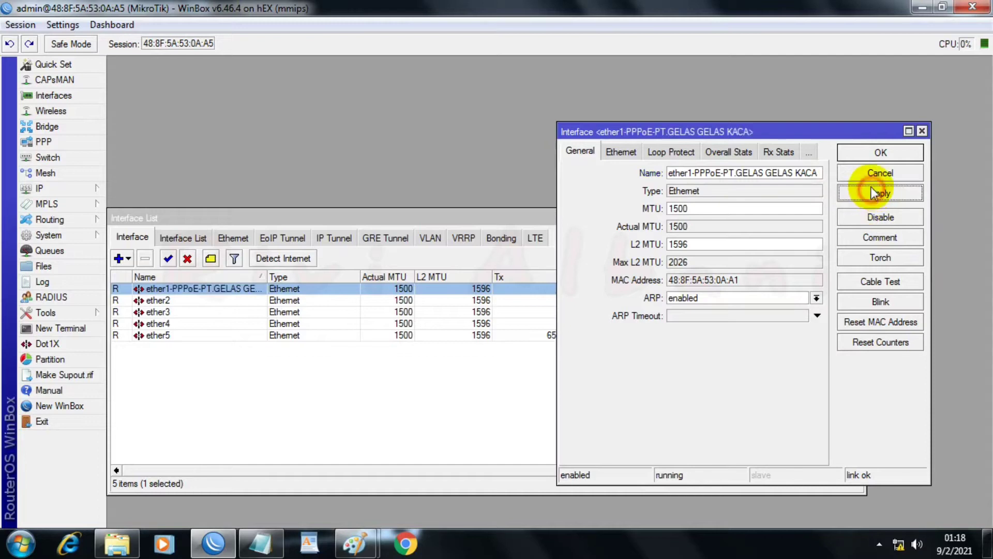
{"action": "left_click", "coordinate": [863, 151]}
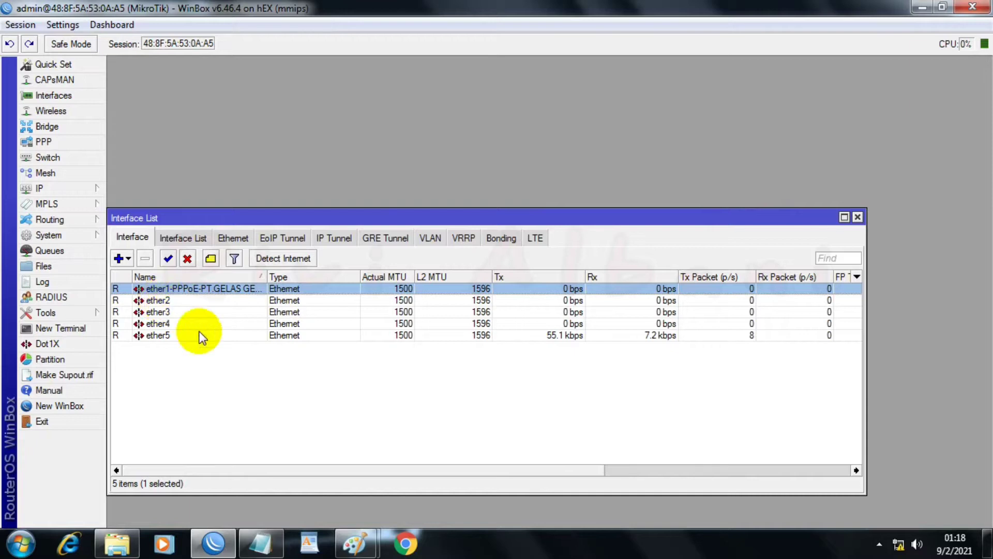
Step: Switch to the Notepad notes and copy the second client's name, "PPPoE-PT.MAJU TAK GENTAR"
{"action": "left_click", "coordinate": [260, 542]}
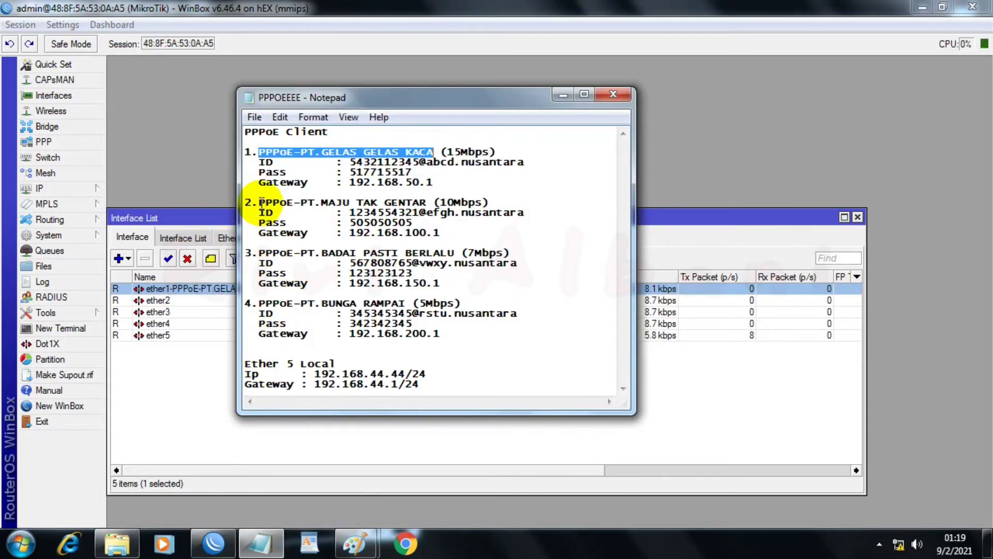
{"action": "left_click_drag", "start_coordinate": [258, 201], "coordinate": [428, 203]}
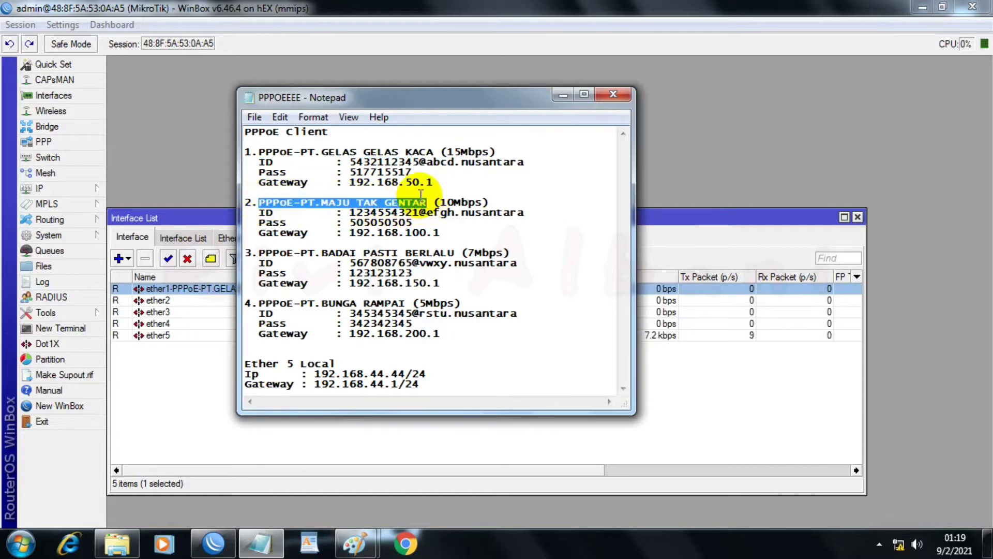
{"action": "right_click", "coordinate": [416, 202]}
{"action": "left_click", "coordinate": [450, 250]}
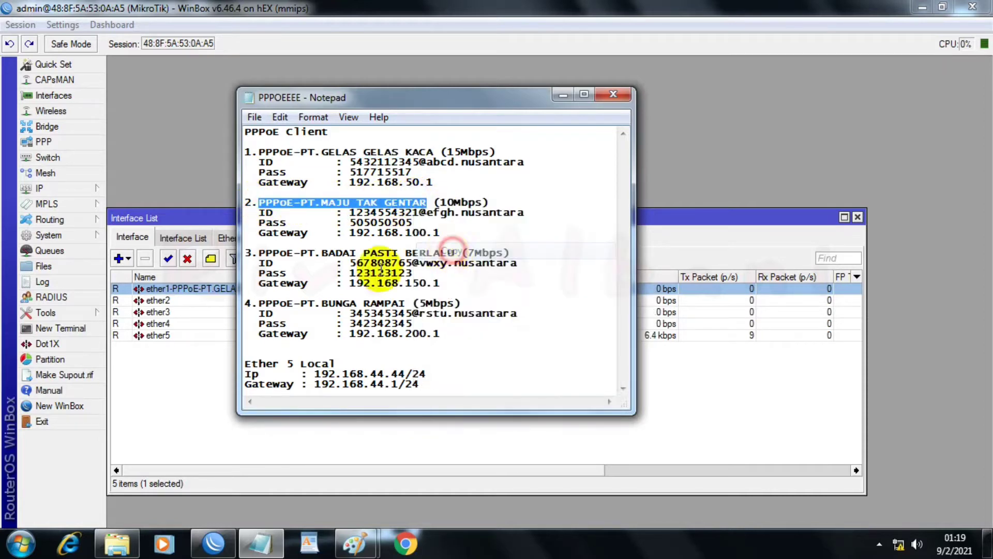
Step: Rename the ether2 interface in WinBox as "ether2-PPPoE-PT.MAJU TAK GENTAR"
{"action": "left_click", "coordinate": [176, 300]}
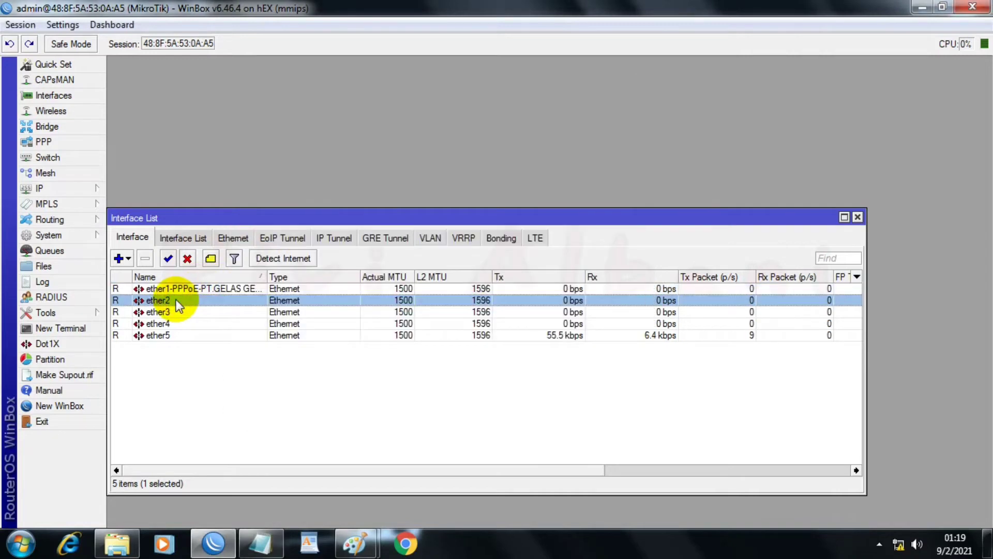
{"action": "double_click", "coordinate": [176, 300]}
{"action": "left_click", "coordinate": [704, 173]}
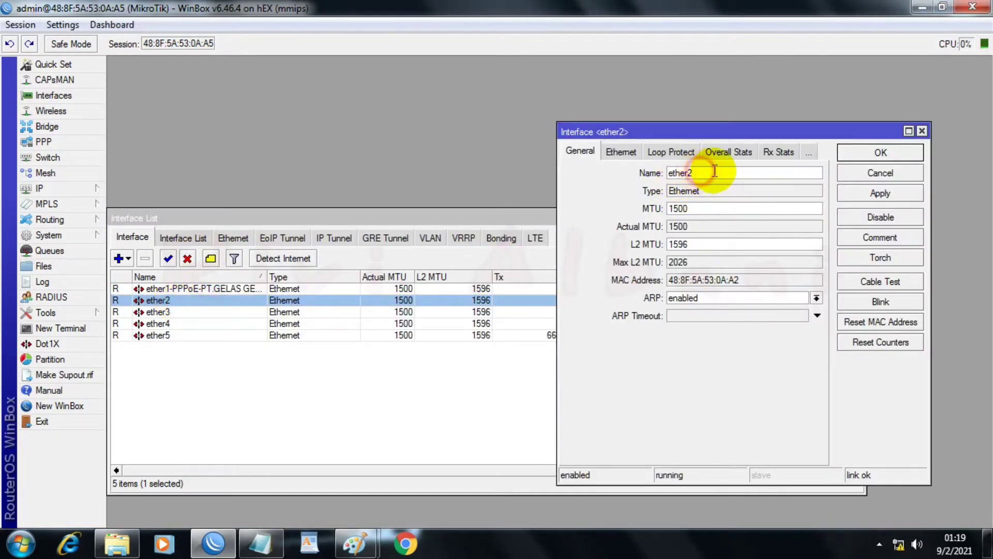
{"action": "type", "text": "-"}
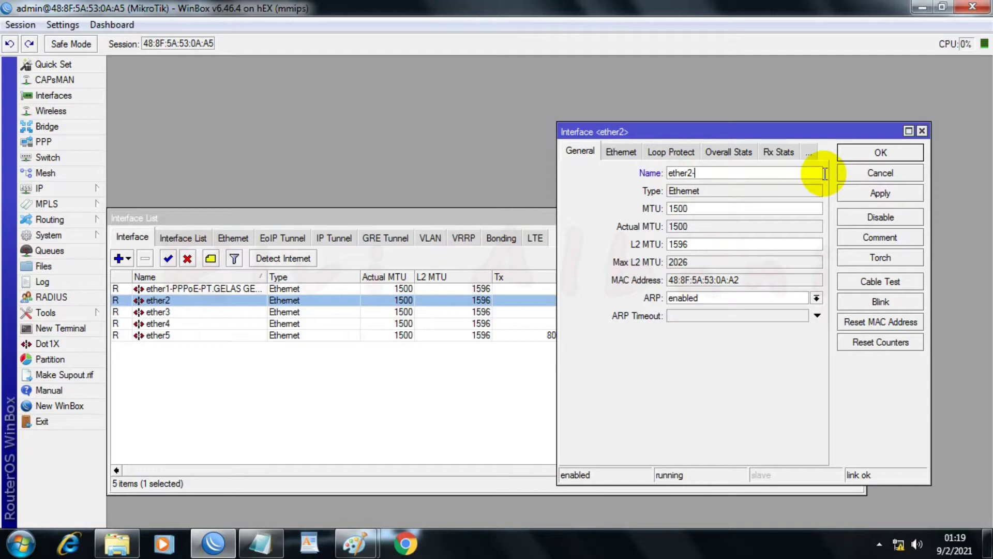
{"action": "key", "text": "ctrl+v"}
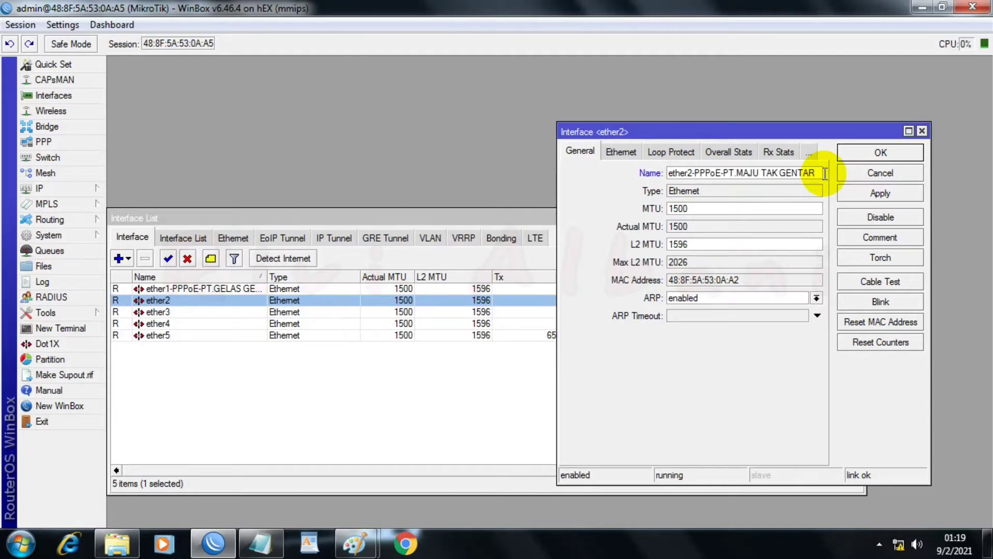
{"action": "left_click", "coordinate": [860, 195]}
{"action": "left_click", "coordinate": [882, 152]}
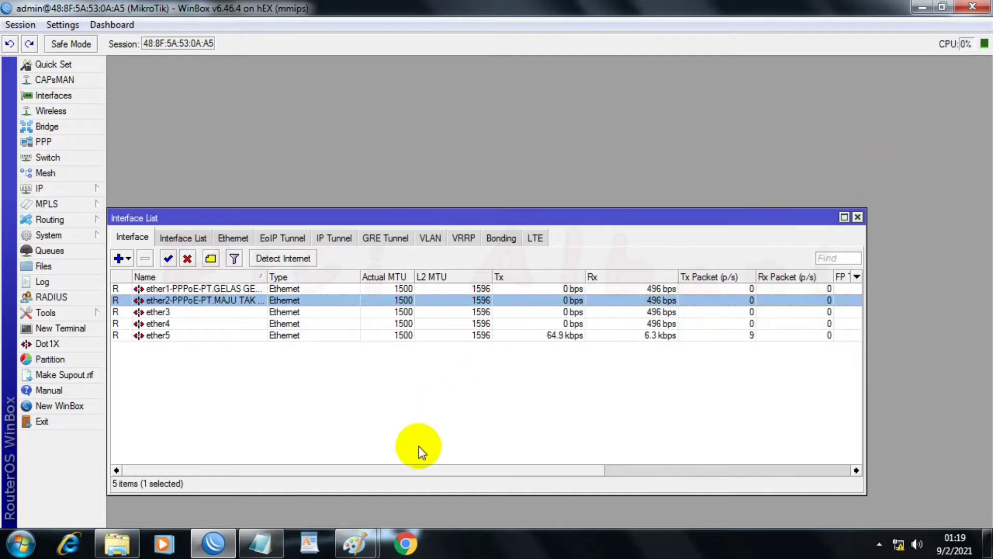
Step: Switch to the Notepad notes and copy the third client's name, "PPPoE-PT.BADAI PASTI BERLALU"
{"action": "left_click", "coordinate": [260, 542]}
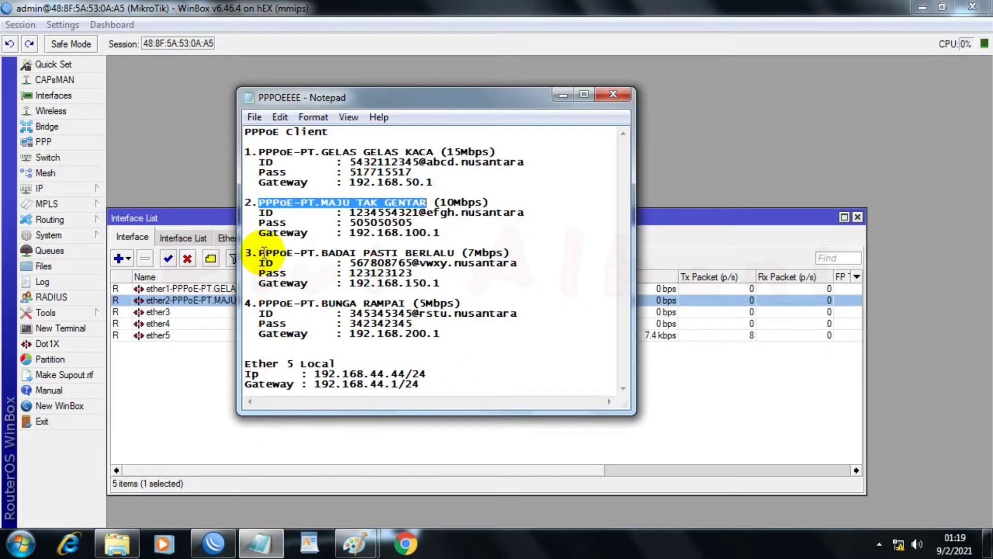
{"action": "left_click_drag", "start_coordinate": [259, 253], "coordinate": [439, 251]}
{"action": "right_click", "coordinate": [439, 251]}
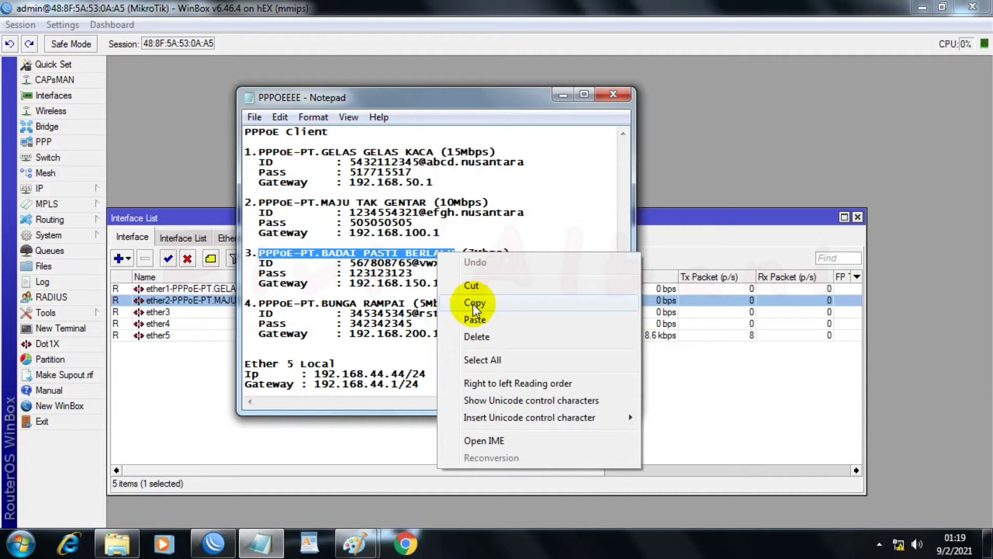
{"action": "left_click", "coordinate": [442, 305]}
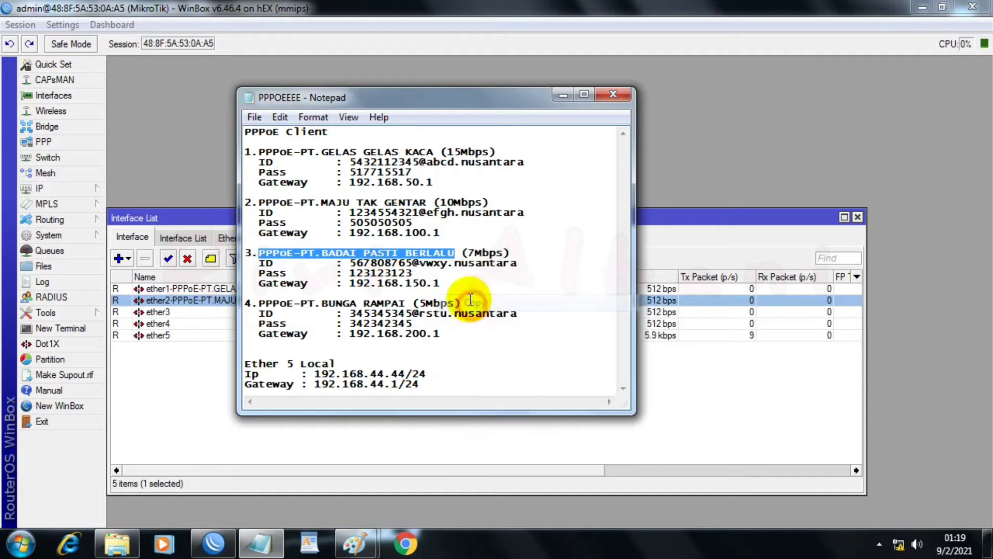
Step: Rename the ether3 interface in WinBox as "ether3-PPPoE-PT.BADAI PASTI BERLALU"
{"action": "left_click", "coordinate": [173, 312]}
{"action": "double_click", "coordinate": [178, 311]}
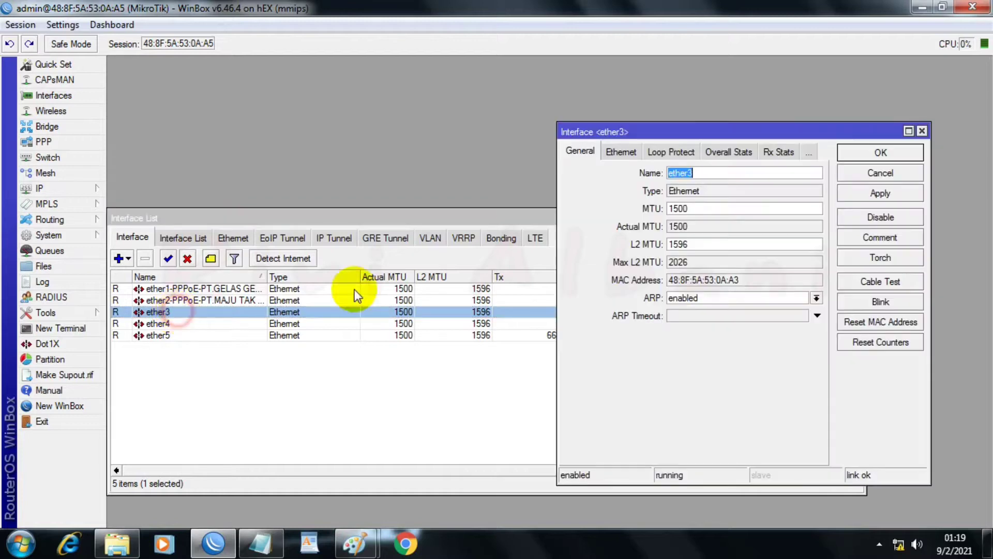
{"action": "left_click", "coordinate": [707, 173]}
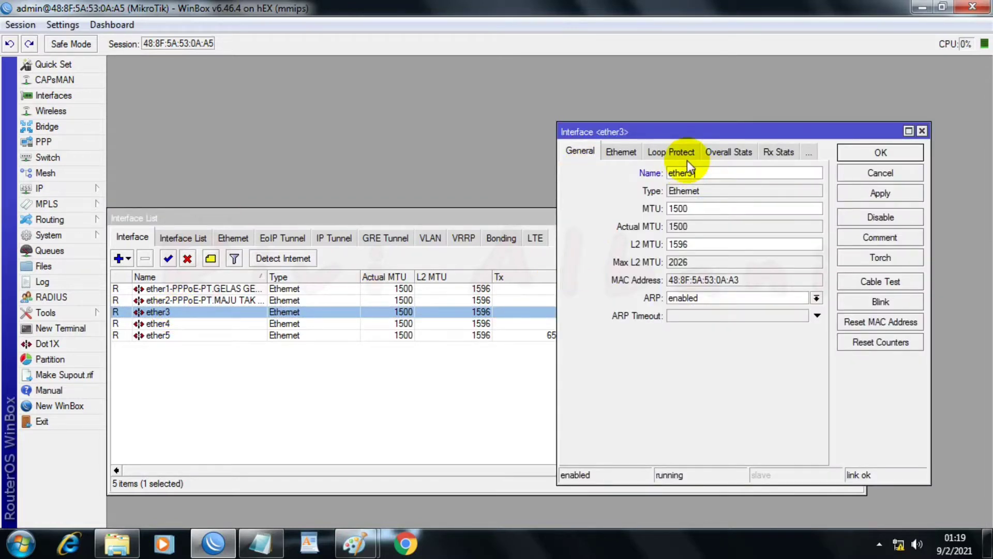
{"action": "key", "text": "ctrl+v"}
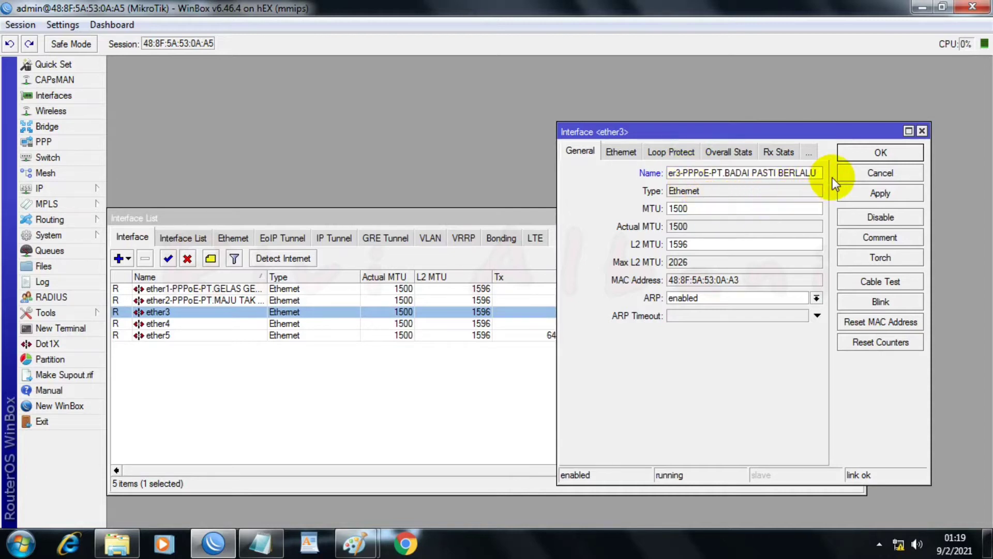
{"action": "left_click", "coordinate": [856, 195]}
{"action": "left_click", "coordinate": [869, 151]}
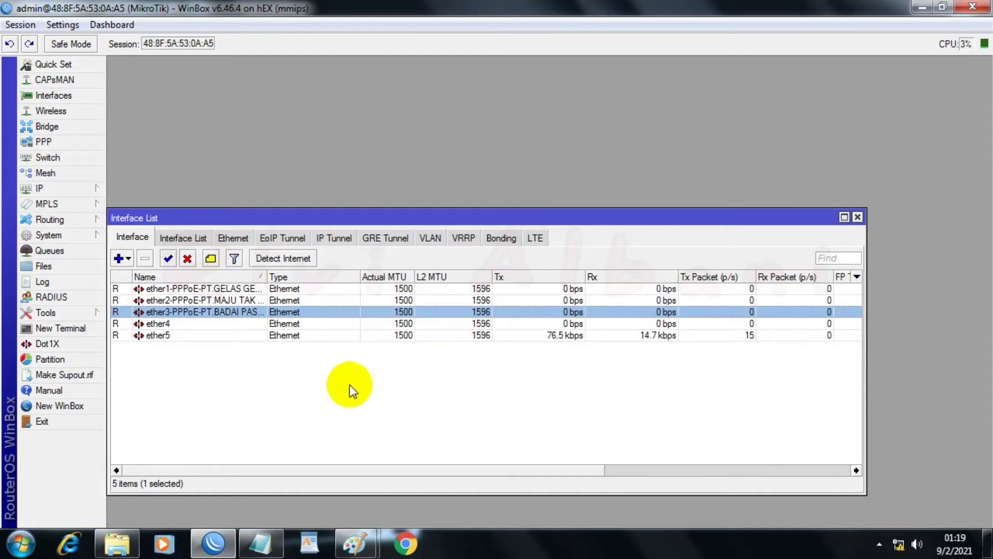
Step: Switch to the Notepad notes and copy the fourth client's name, "PPPoE-PT.BUNGA RAMPAI"
{"action": "left_click", "coordinate": [261, 543]}
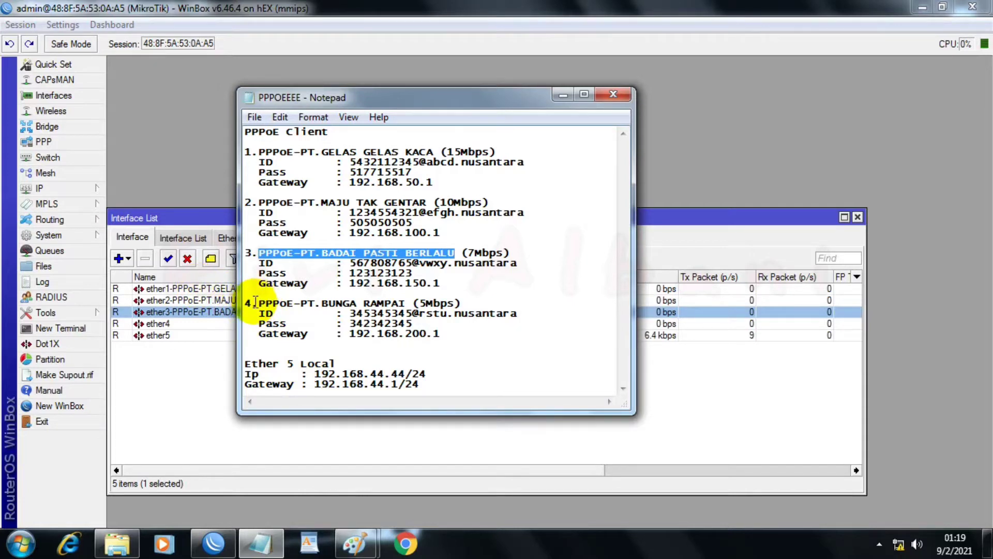
{"action": "left_click_drag", "start_coordinate": [258, 302], "coordinate": [406, 302]}
{"action": "right_click", "coordinate": [406, 302]}
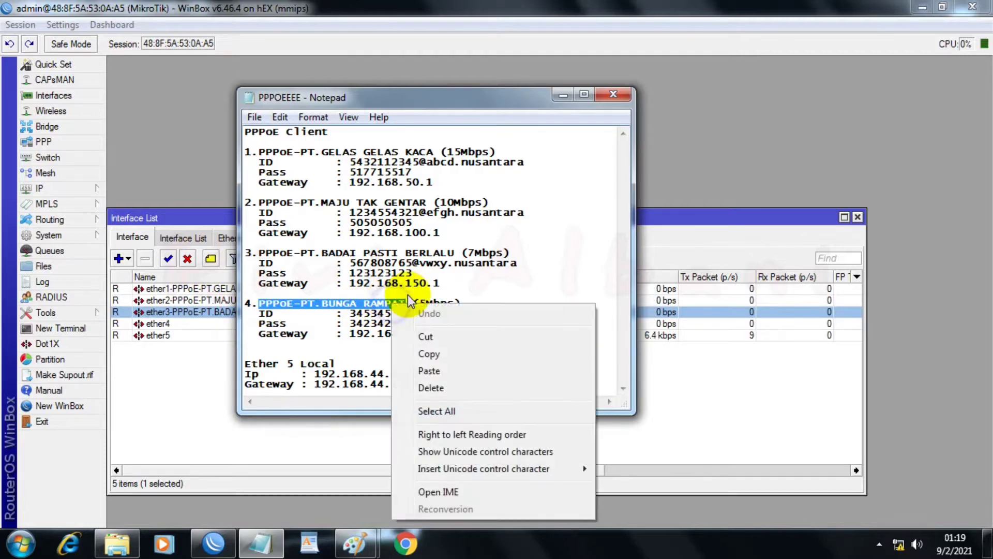
{"action": "left_click", "coordinate": [451, 354]}
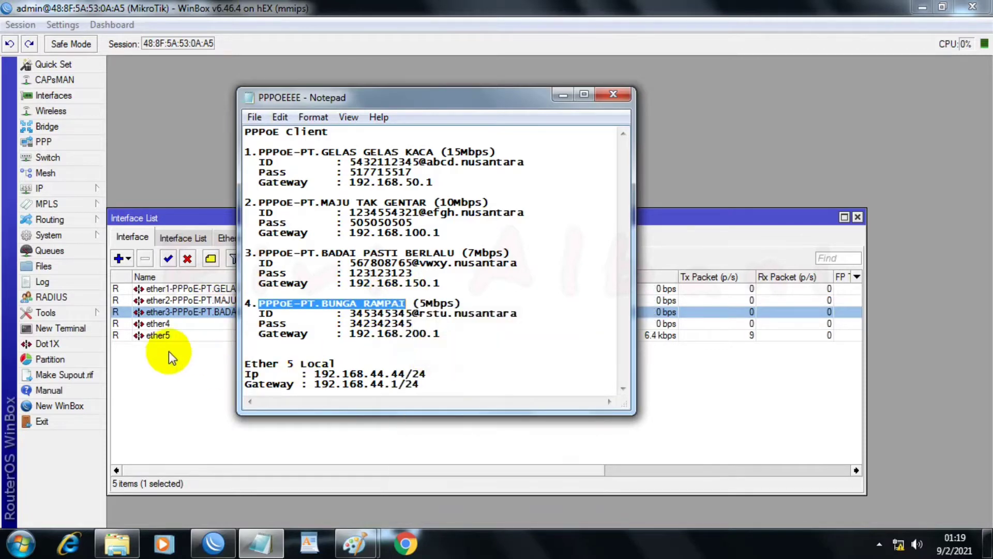
Step: Rename the ether4 interface in WinBox as "ether4-PPPoE-PT.BUNGA RAMPAI"
{"action": "double_click", "coordinate": [179, 322]}
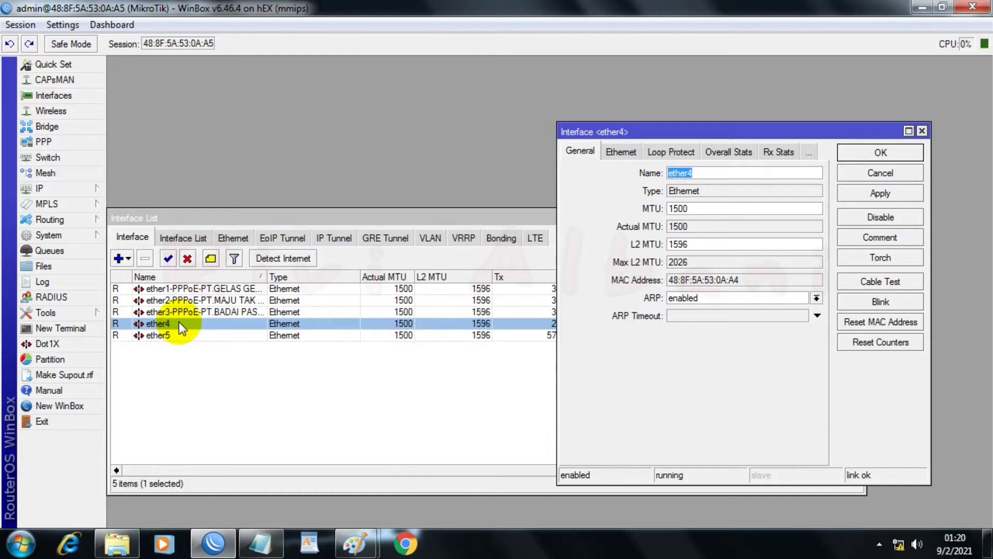
{"action": "left_click", "coordinate": [722, 171]}
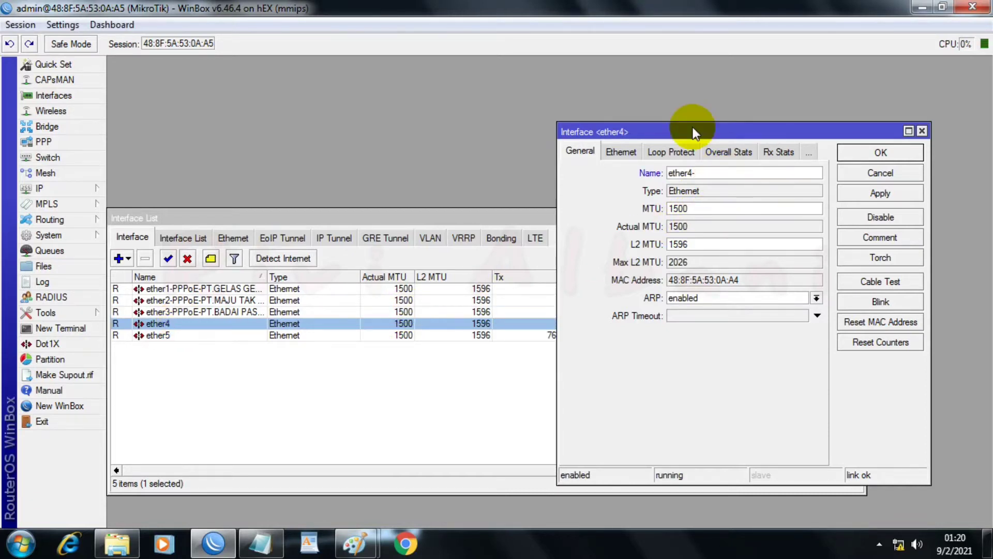
{"action": "type", "text": "-PPPoE-PT.BUNGA RAMPAI"}
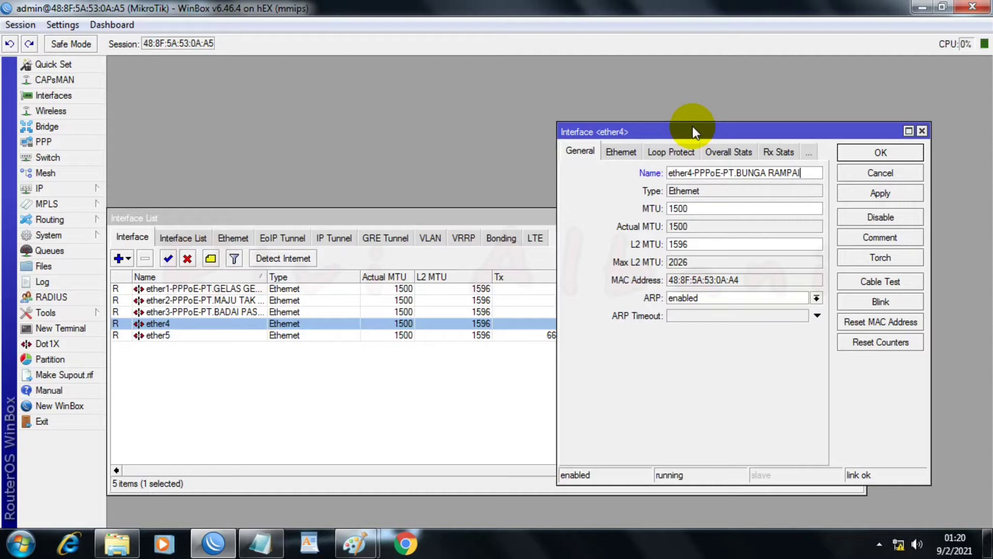
{"action": "left_click", "coordinate": [874, 198]}
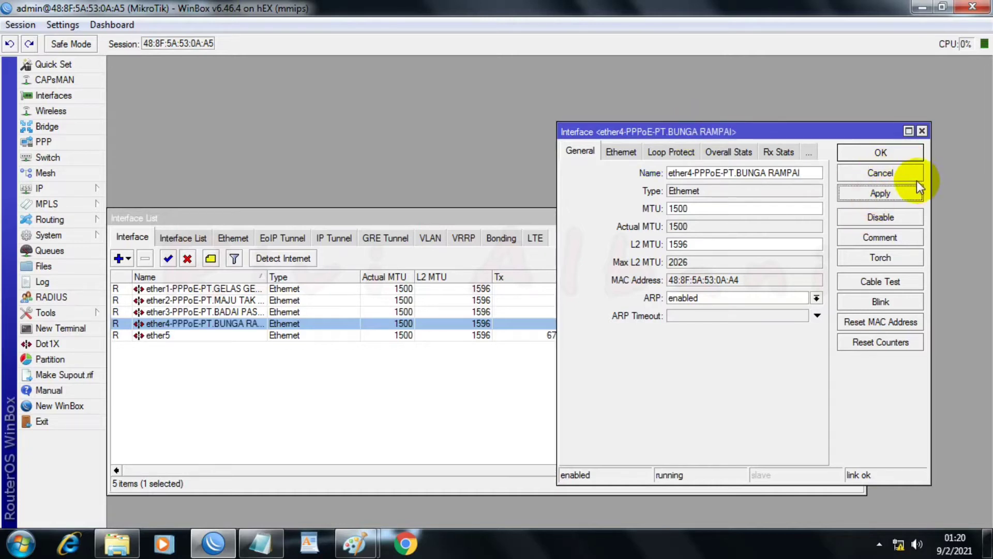
{"action": "left_click", "coordinate": [870, 153]}
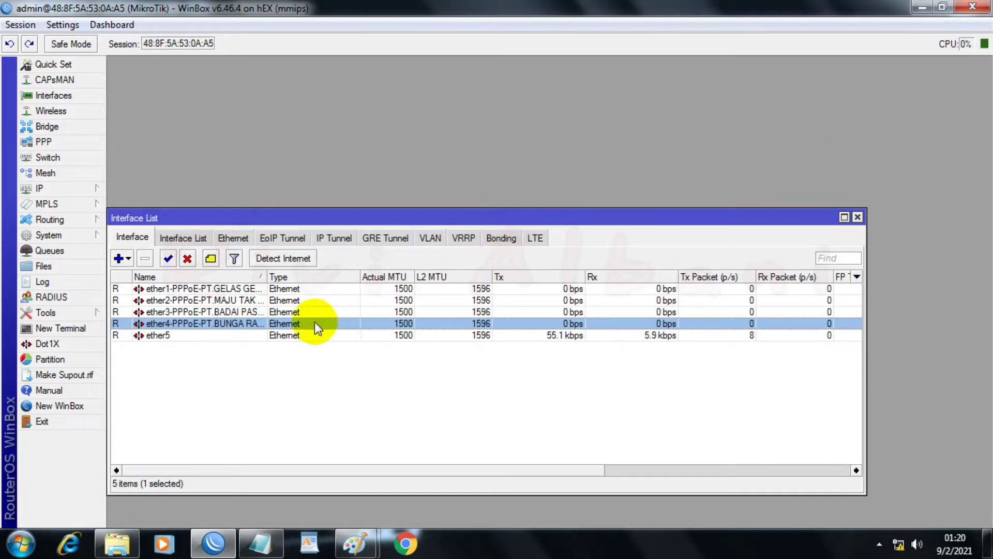
Step: Rename the ether5 interface as "ether5-Local Distribusi"
{"action": "left_click", "coordinate": [193, 335]}
{"action": "double_click", "coordinate": [192, 335]}
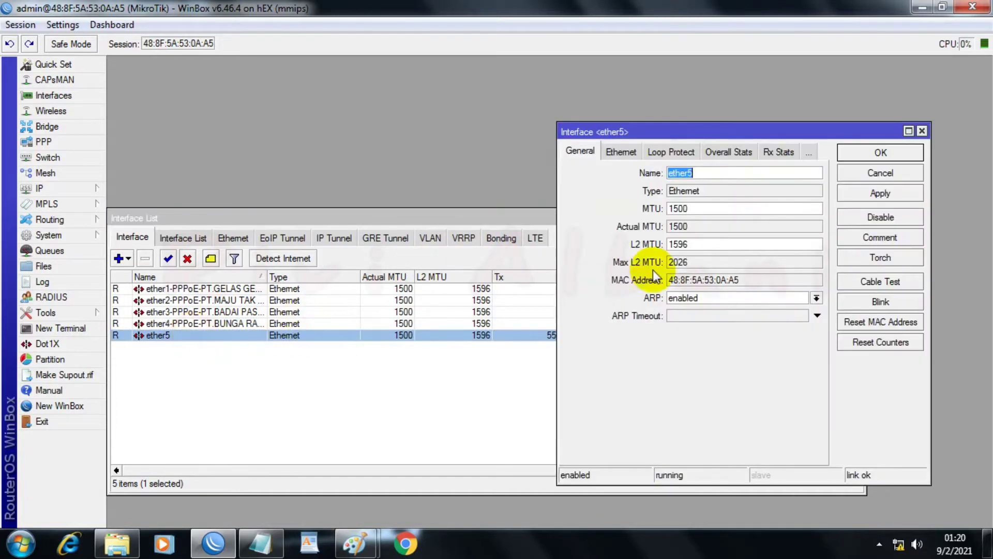
{"action": "left_click", "coordinate": [725, 174]}
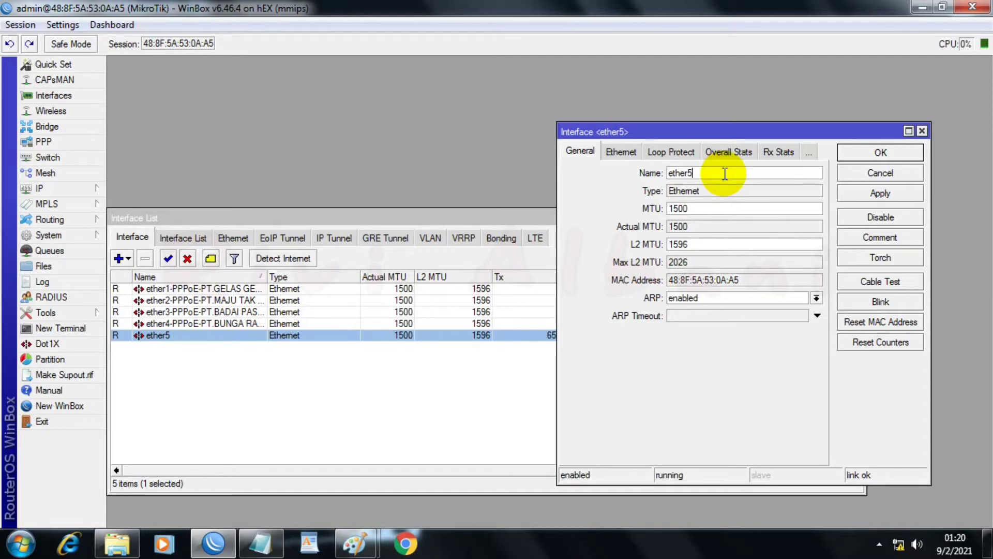
{"action": "type", "text": "-Local"}
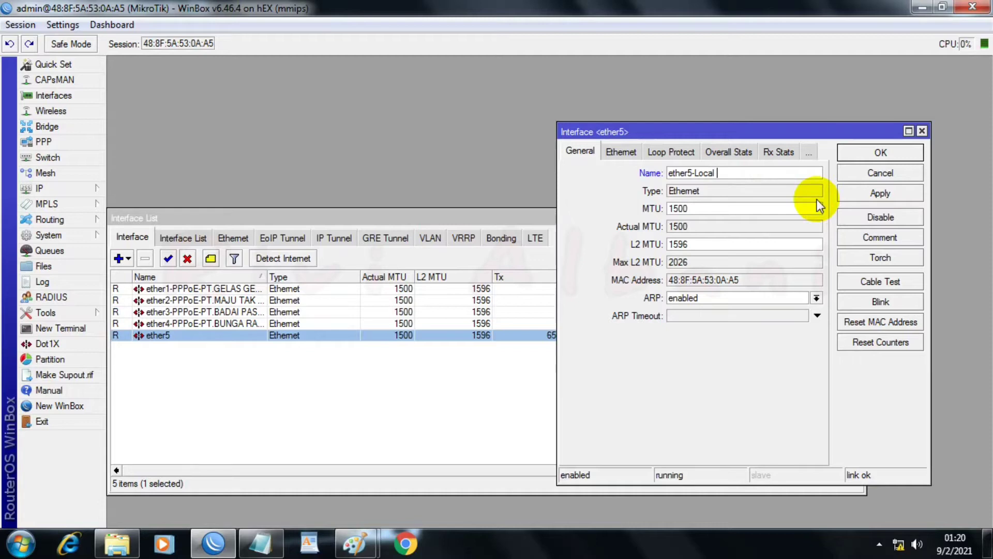
{"action": "type", "text": "Distribusi"}
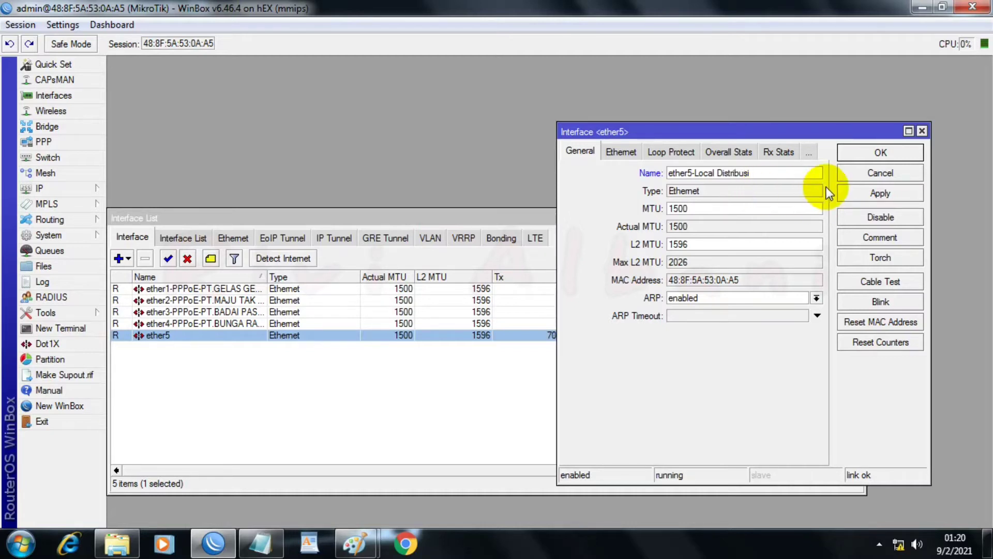
{"action": "left_click", "coordinate": [873, 197]}
{"action": "left_click", "coordinate": [886, 150]}
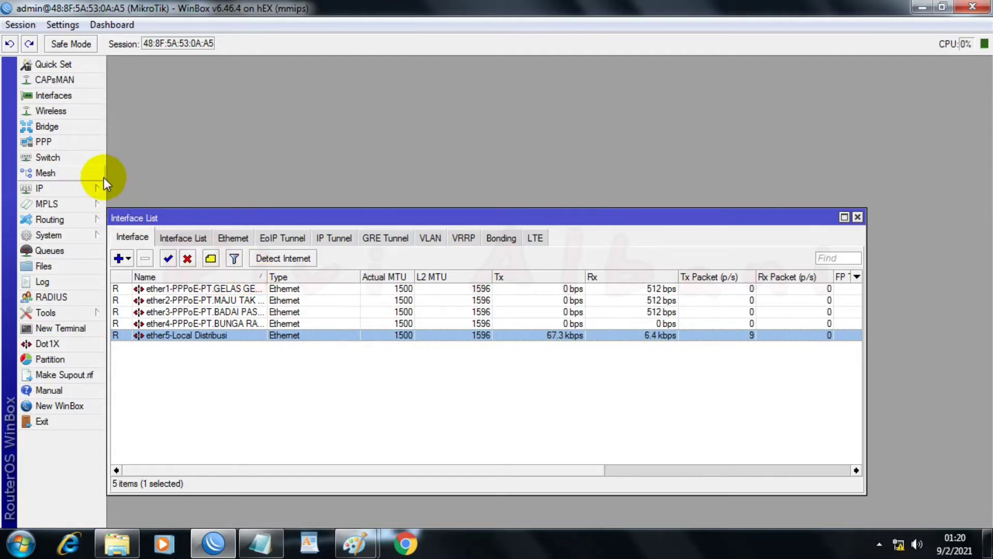
Step: Open the router's interface list definitions and add a new interface list named "WAN"
{"action": "left_click", "coordinate": [194, 240]}
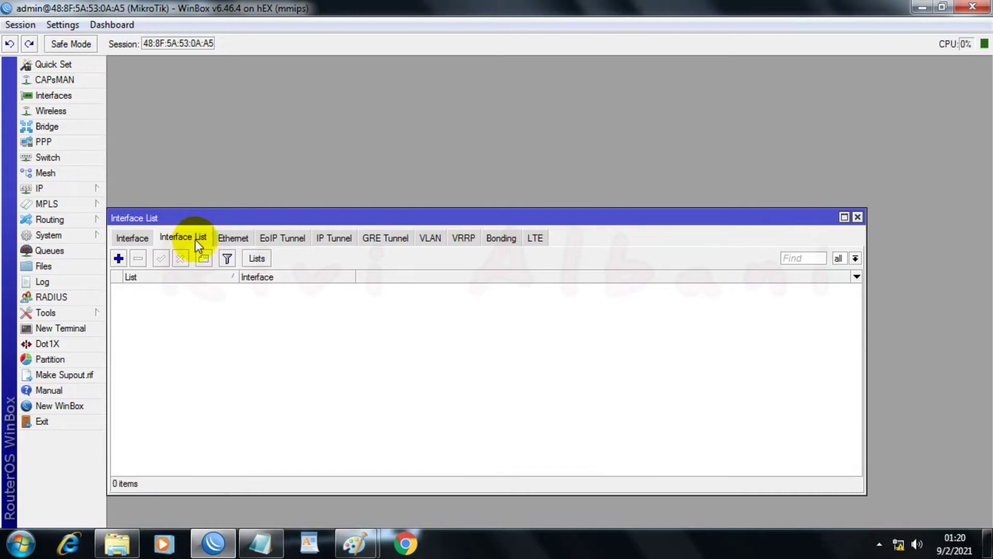
{"action": "left_click", "coordinate": [254, 257]}
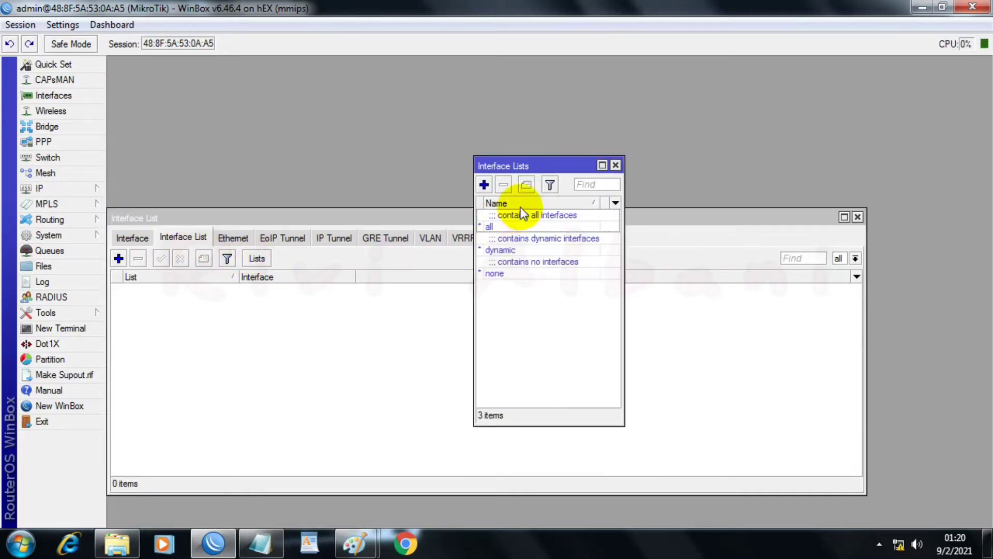
{"action": "left_click", "coordinate": [484, 185]}
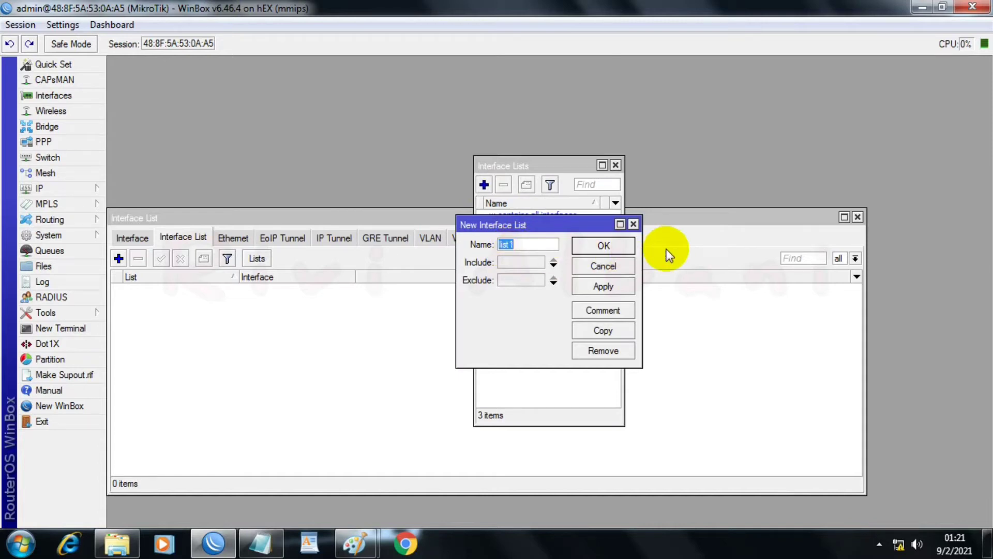
{"action": "type", "text": "WAN"}
{"action": "left_click", "coordinate": [607, 288]}
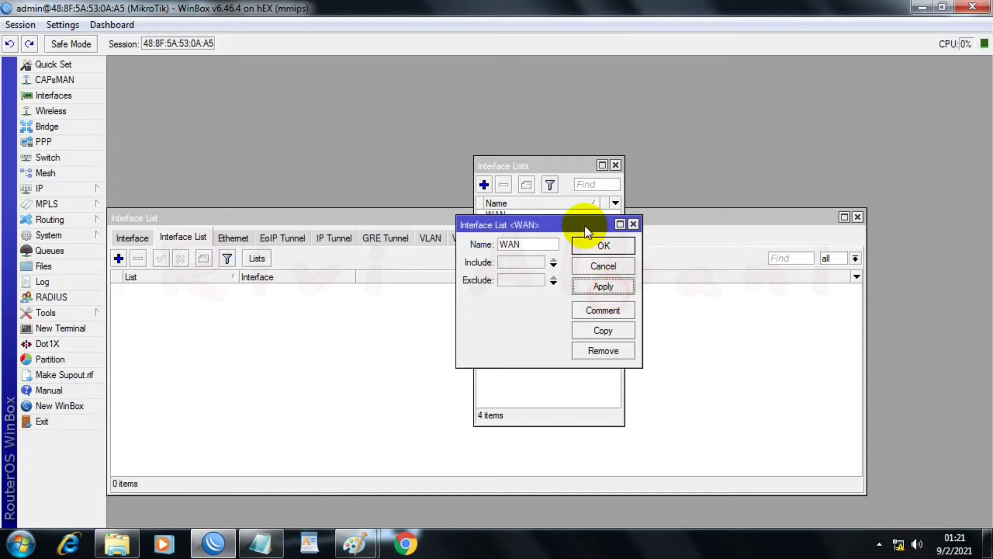
{"action": "left_click", "coordinate": [600, 248]}
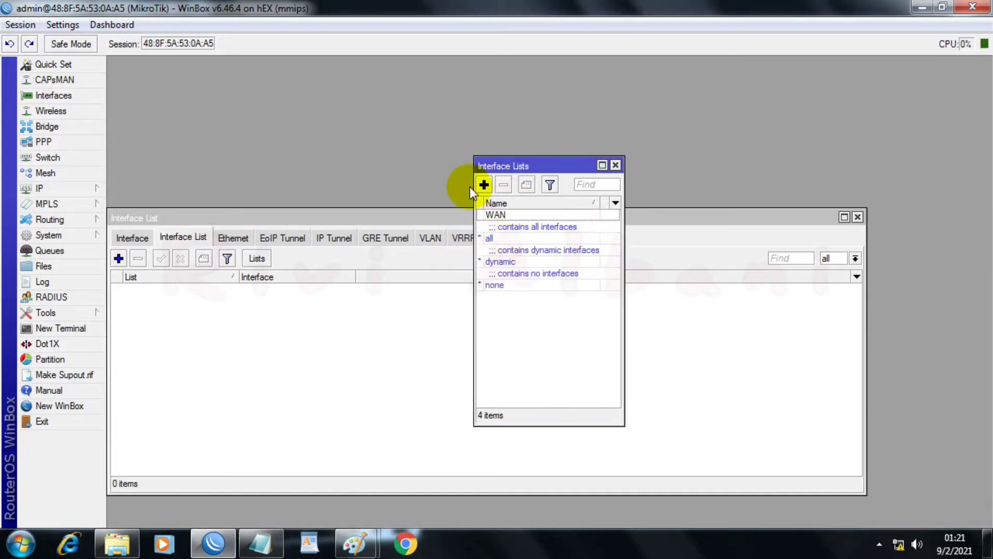
Step: Add a second interface list named "LAN", then close the list definitions and return to the overview of Ethernet interfaces
{"action": "left_click", "coordinate": [484, 184]}
{"action": "type", "text": "LAN"}
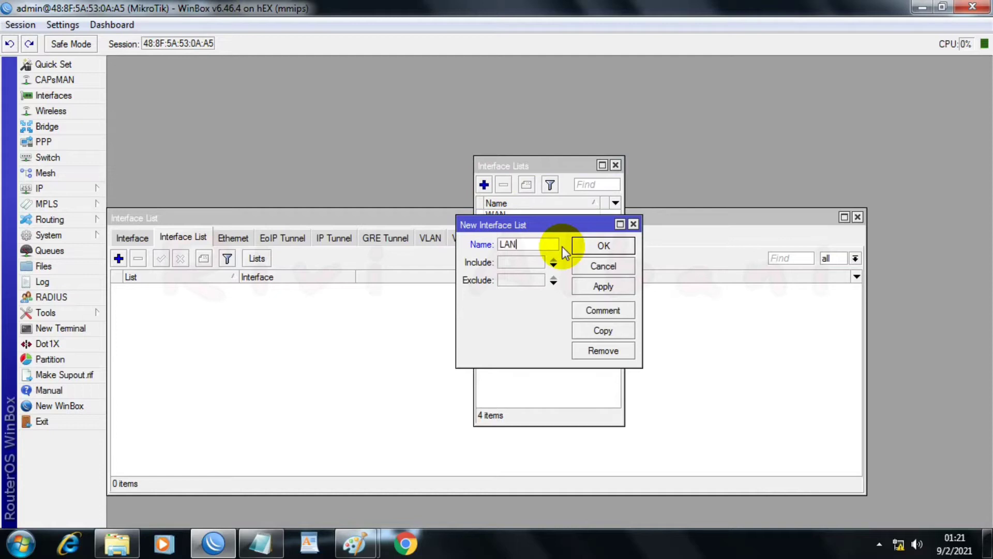
{"action": "left_click", "coordinate": [602, 285]}
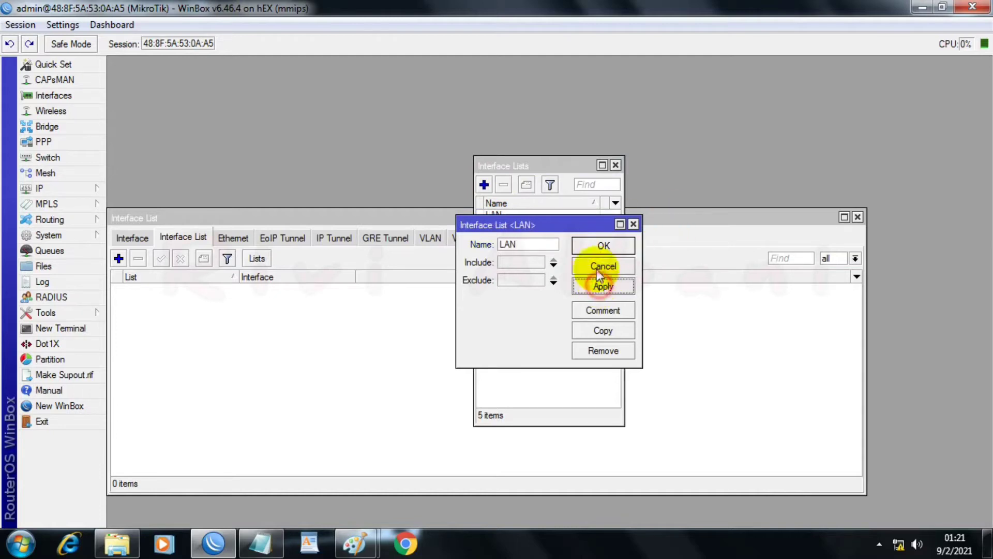
{"action": "left_click", "coordinate": [605, 248]}
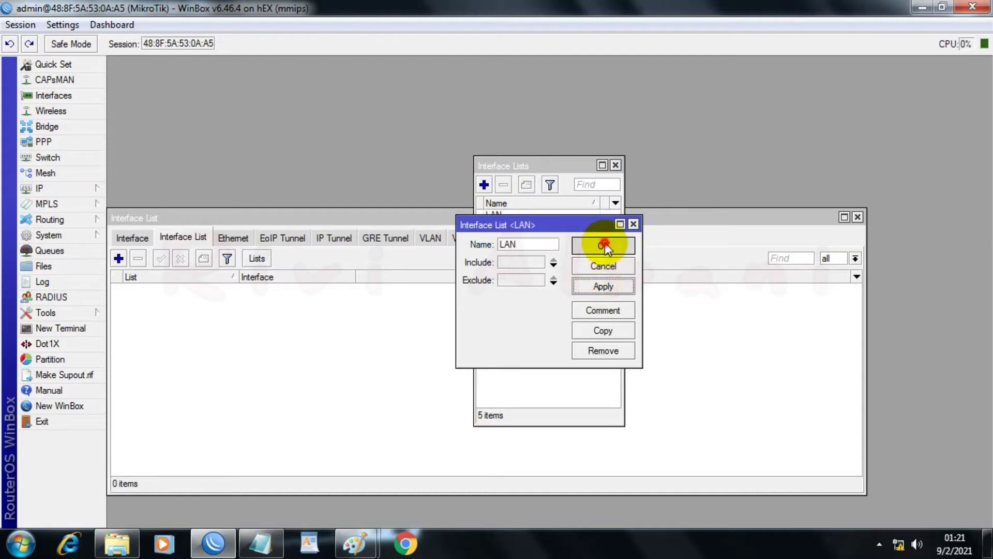
{"action": "left_click", "coordinate": [616, 166]}
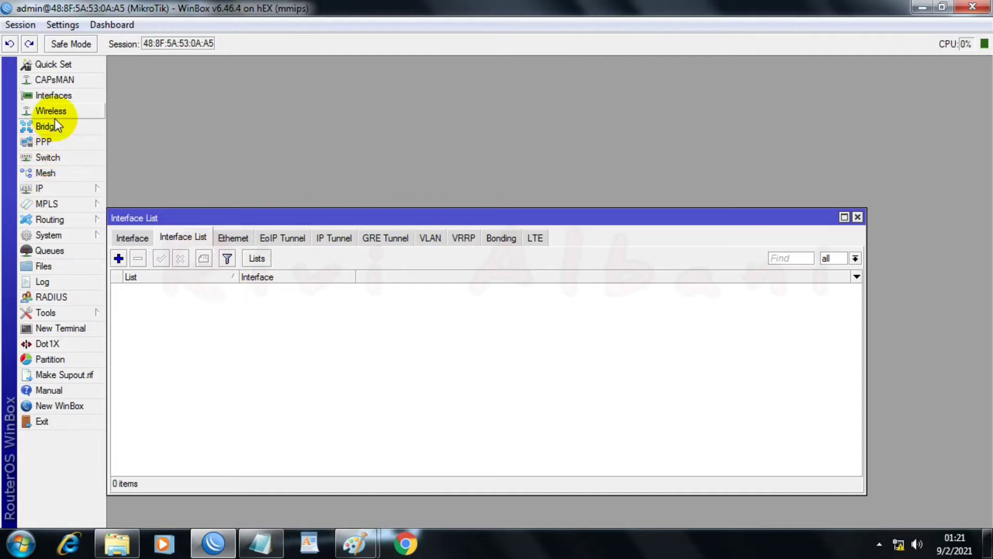
{"action": "left_click", "coordinate": [120, 238]}
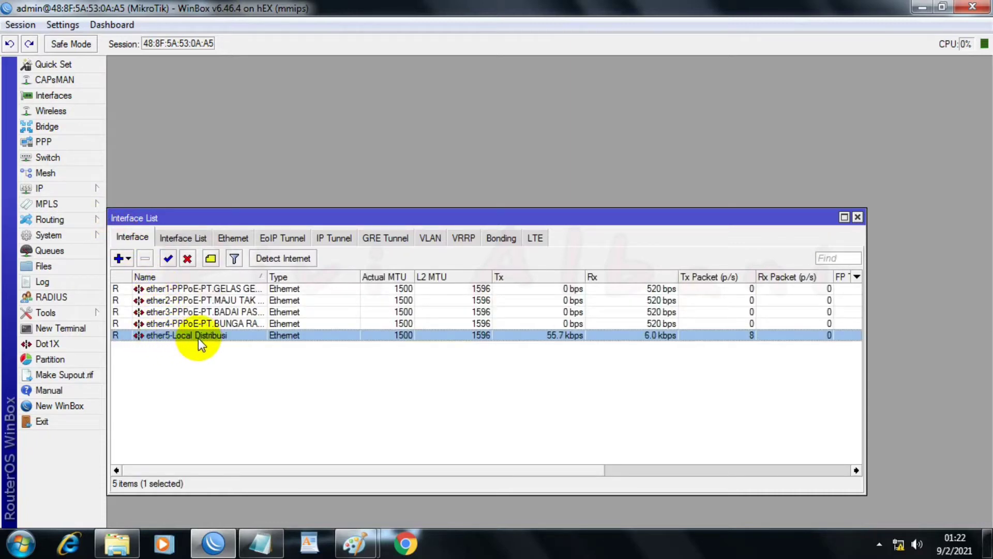
Step: Create a new bridge interface named "bridge-Local Distribusi", keeping its other settings at their defaults
{"action": "left_click", "coordinate": [70, 126]}
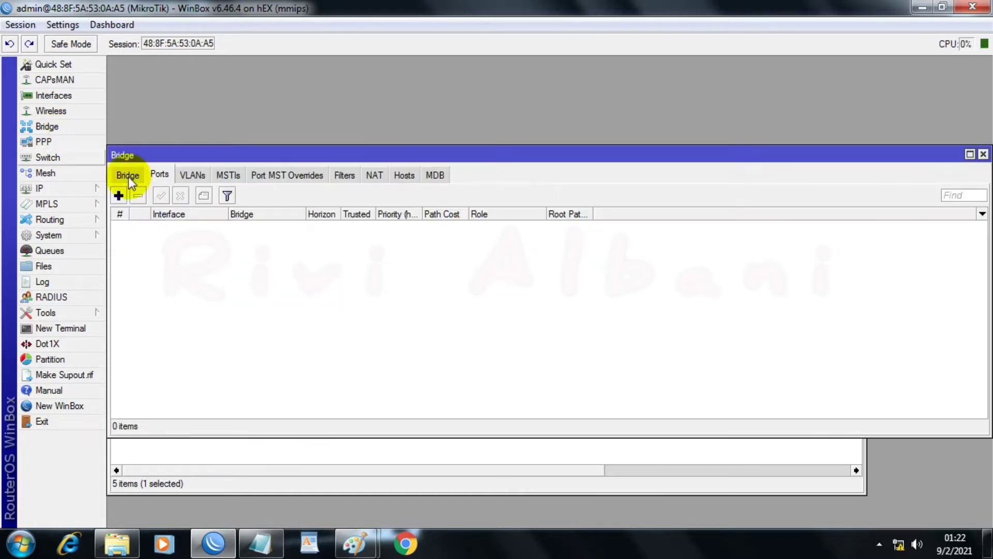
{"action": "left_click", "coordinate": [126, 174]}
{"action": "left_click", "coordinate": [118, 195]}
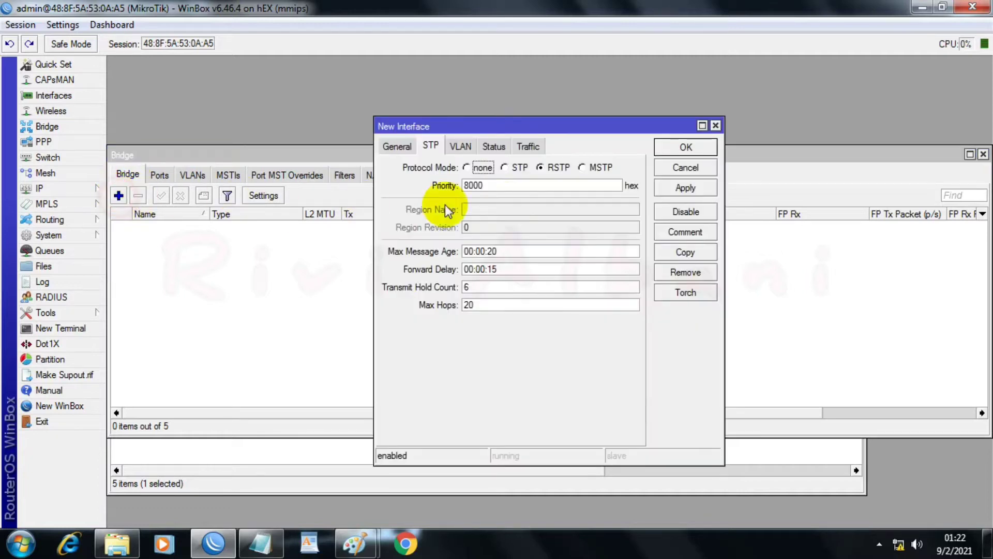
{"action": "left_click", "coordinate": [406, 152]}
{"action": "left_click", "coordinate": [519, 168]}
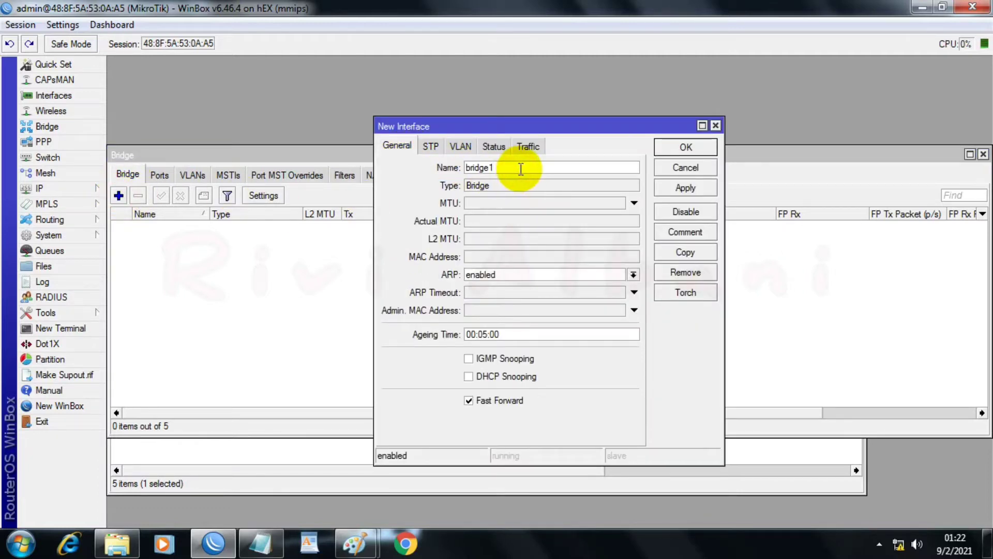
{"action": "key", "text": "BackSpace"}
{"action": "type", "text": "-Local Distribusi"}
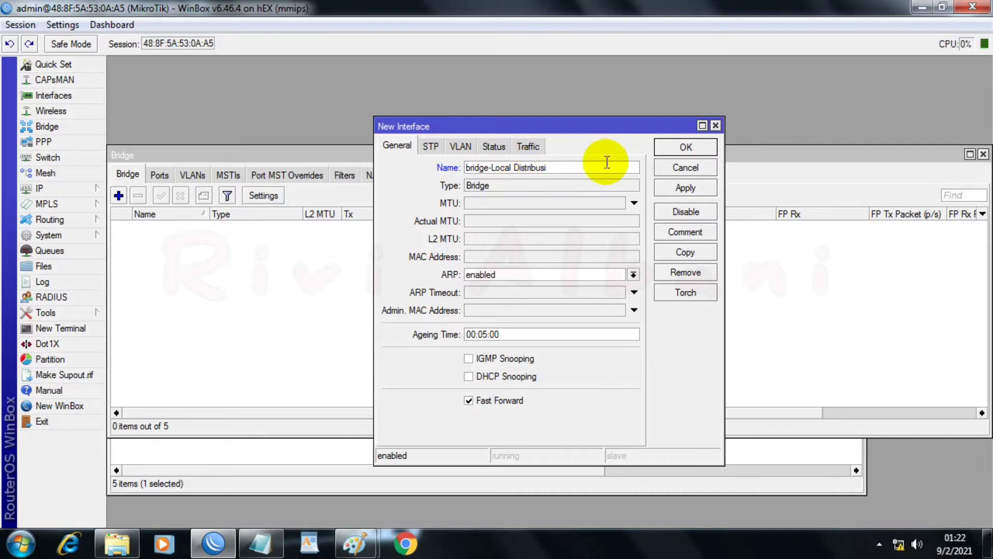
{"action": "left_click", "coordinate": [686, 187]}
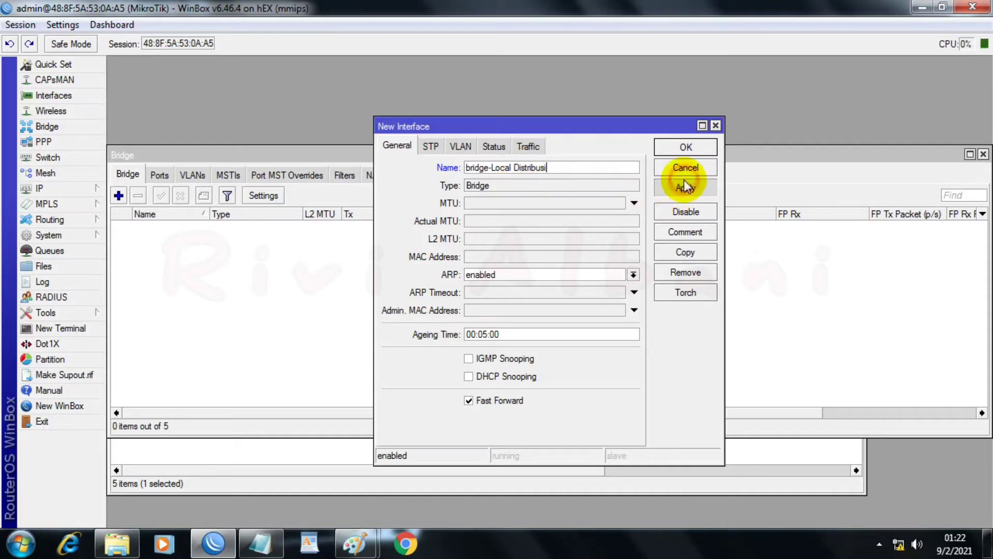
Step: Save the new bridge and widen the name column of the bridge list
{"action": "left_click", "coordinate": [685, 147]}
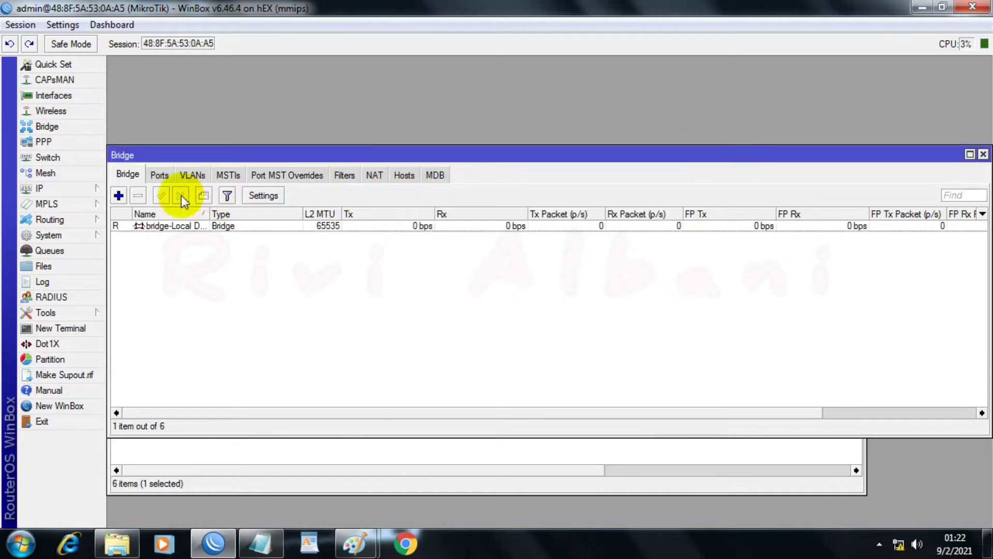
{"action": "left_click_drag", "start_coordinate": [210, 214], "coordinate": [246, 214]}
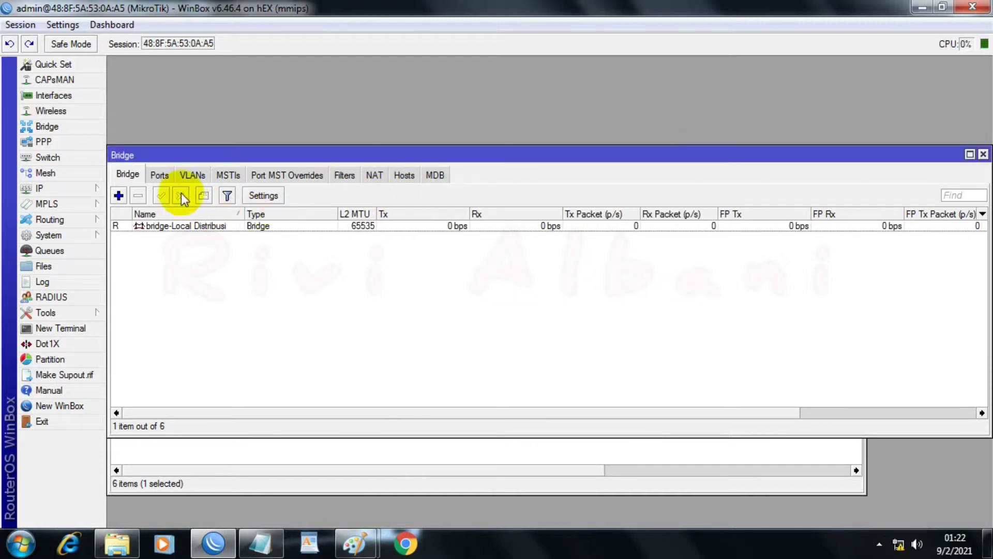
Step: Add the interface "ether5-Local Distribusi" as a port of the bridge "bridge-Local Distribusi"
{"action": "left_click", "coordinate": [158, 176]}
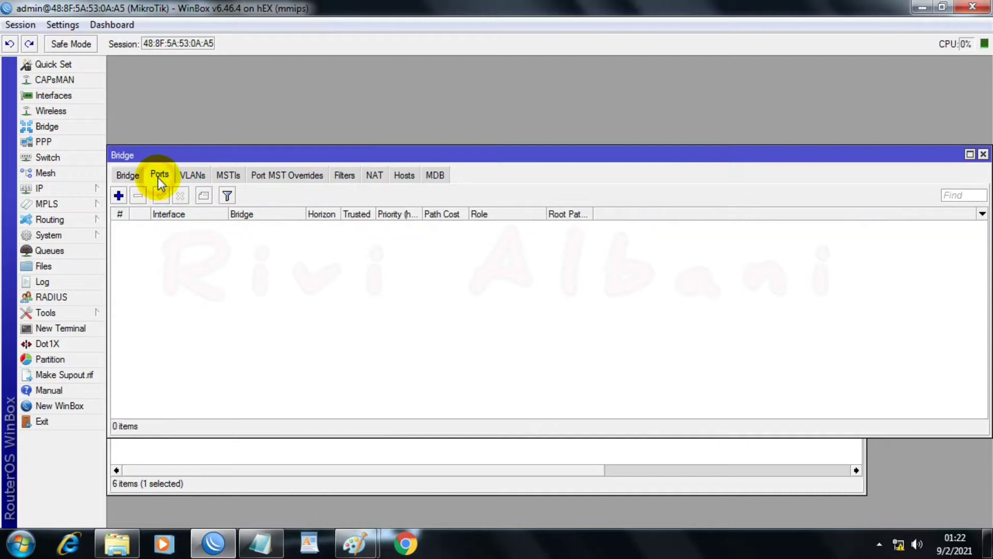
{"action": "left_click", "coordinate": [119, 195]}
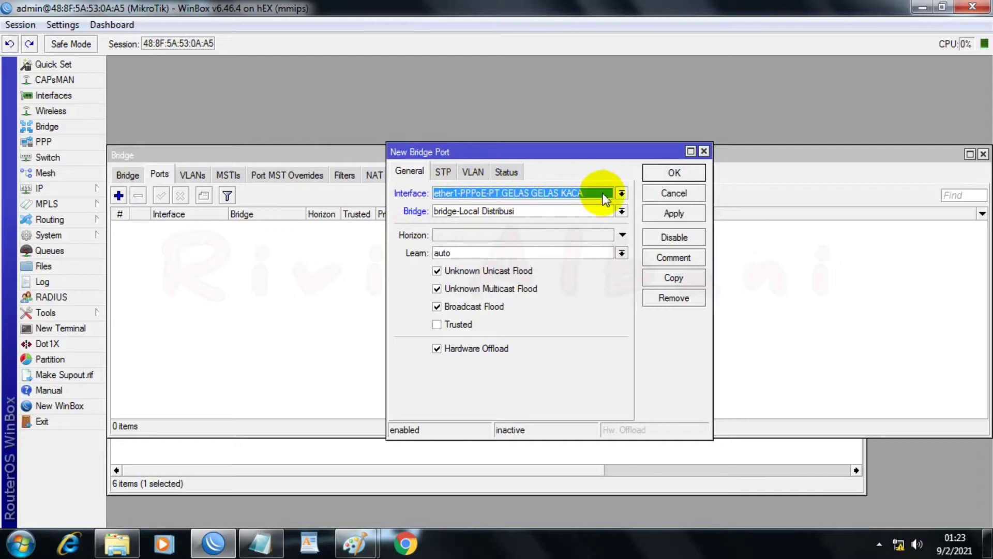
{"action": "left_click", "coordinate": [621, 193]}
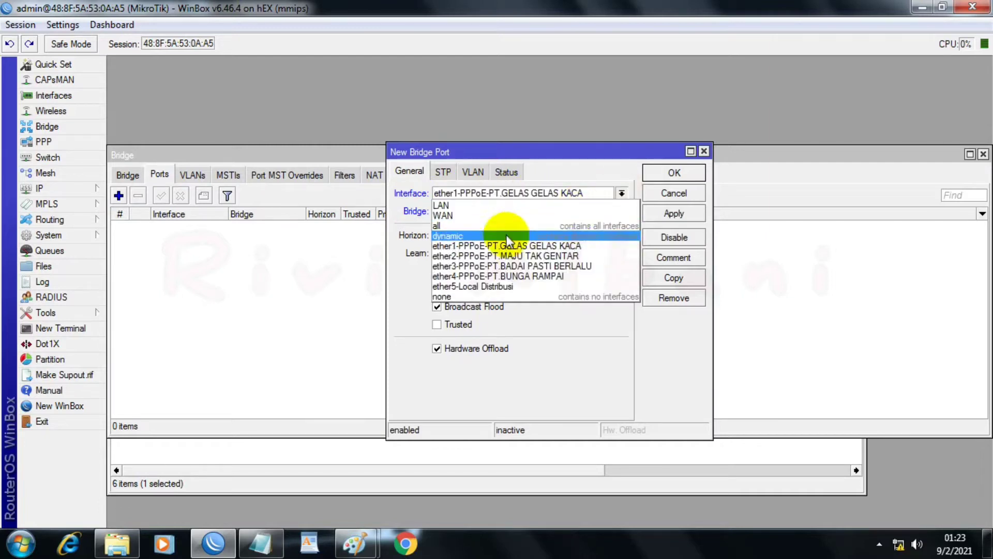
{"action": "left_click", "coordinate": [486, 288]}
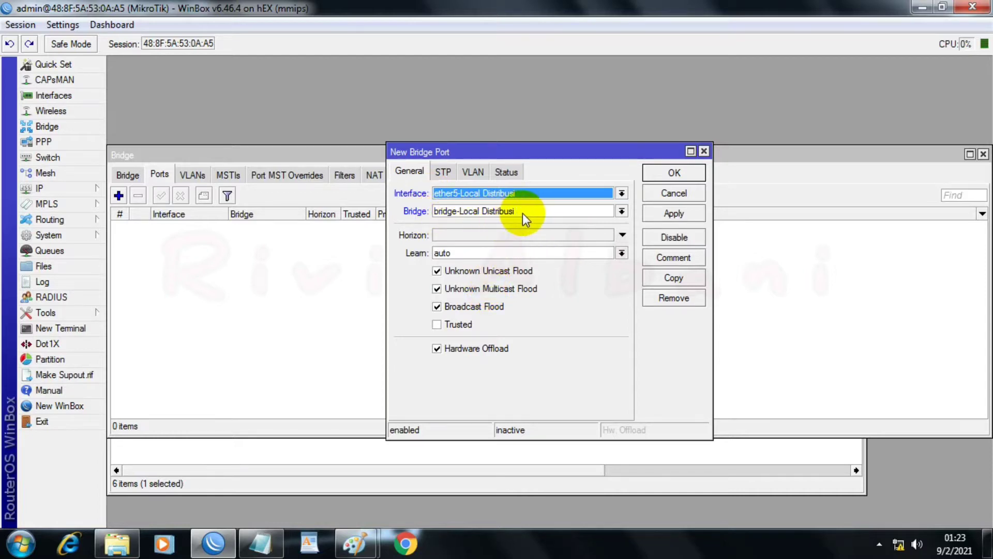
{"action": "left_click", "coordinate": [676, 209]}
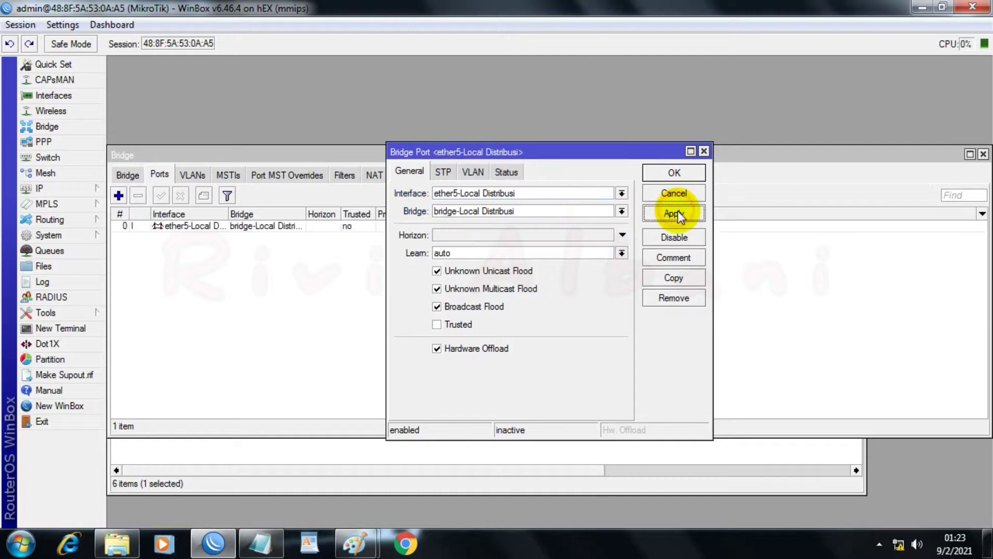
{"action": "left_click", "coordinate": [692, 175]}
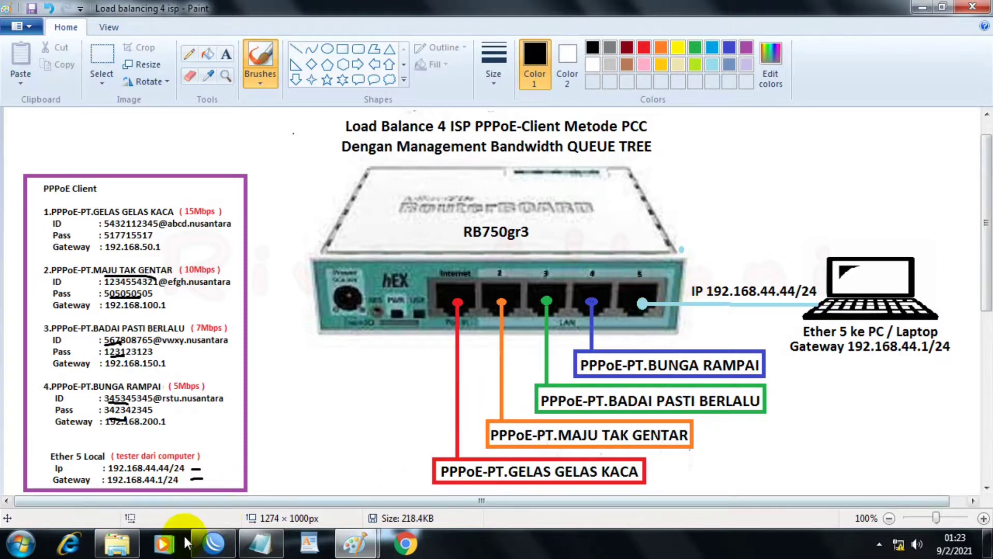
Step: Switch back to WinBox, reconnect to the router and close the bridge window to return to the interface list
{"action": "left_click", "coordinate": [213, 543]}
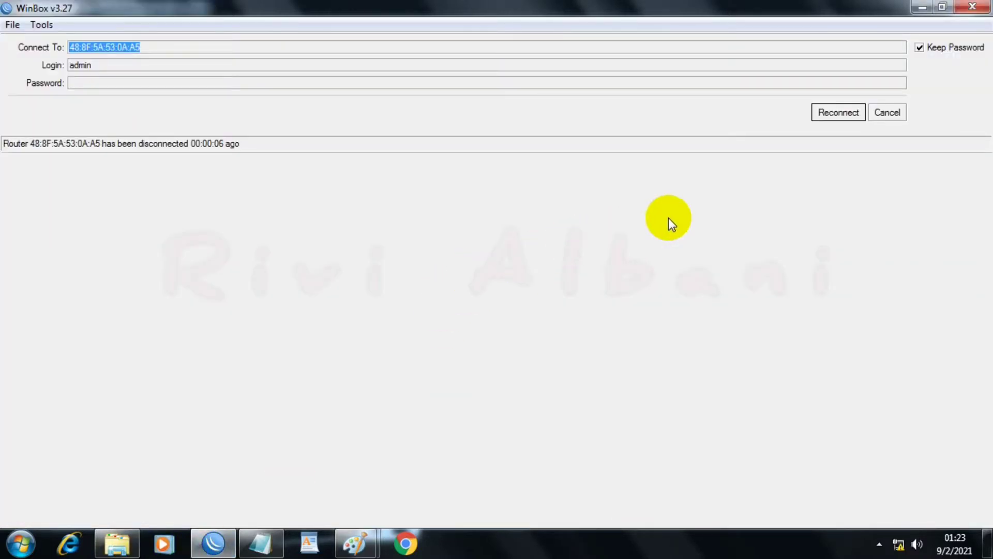
{"action": "left_click", "coordinate": [848, 113]}
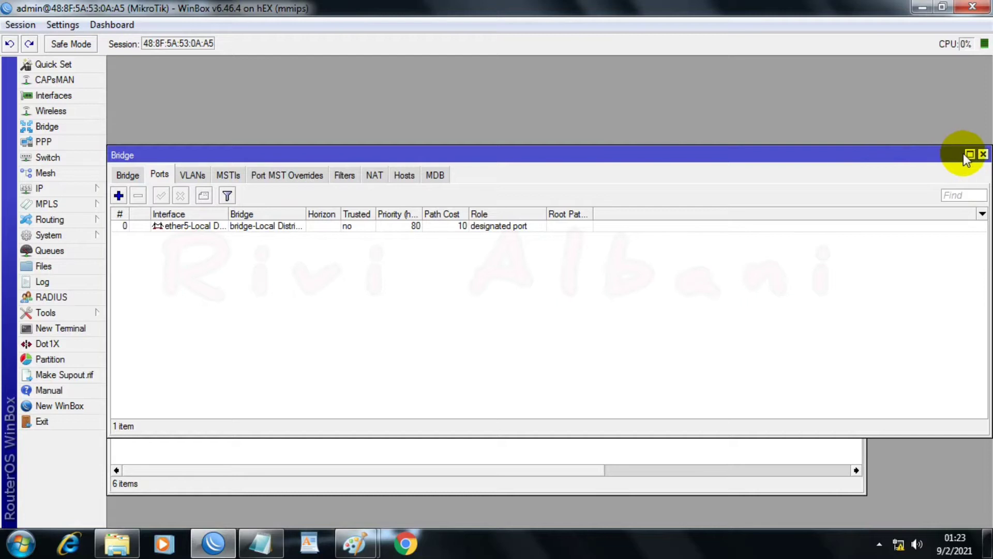
{"action": "left_click", "coordinate": [983, 154]}
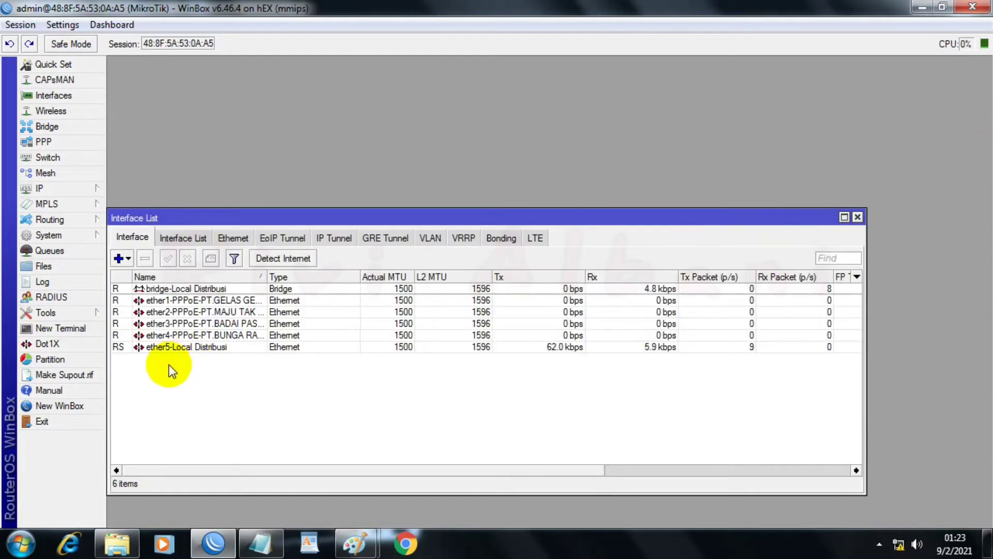
Step: Add a PPPoE client on ether1-PPPoE-PT.GELAS GELAS KACA and name it "pppoe-out-PT.GELAS GELAS KACA", copying the ISP name from the PPPOEEEE notes in Notepad
{"action": "left_click", "coordinate": [118, 259]}
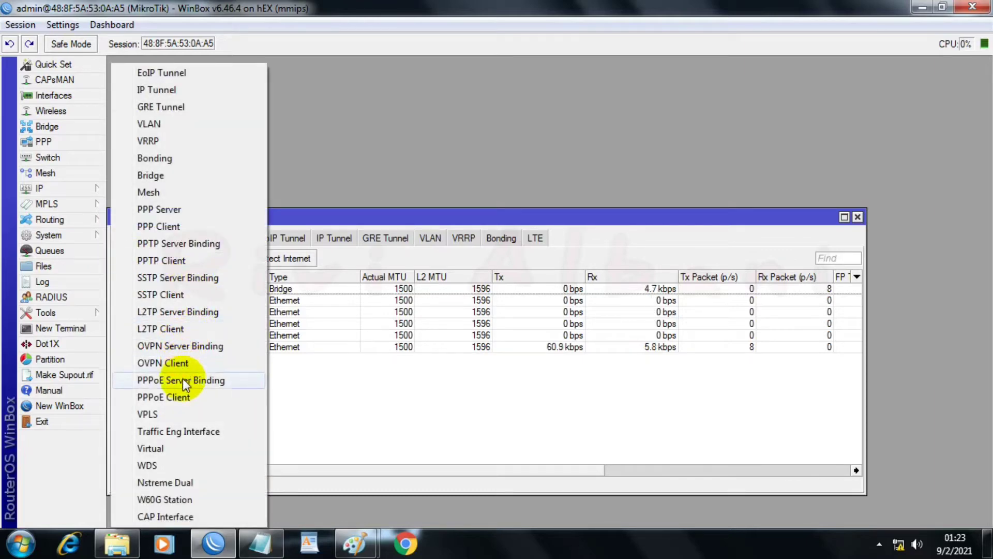
{"action": "left_click", "coordinate": [167, 397]}
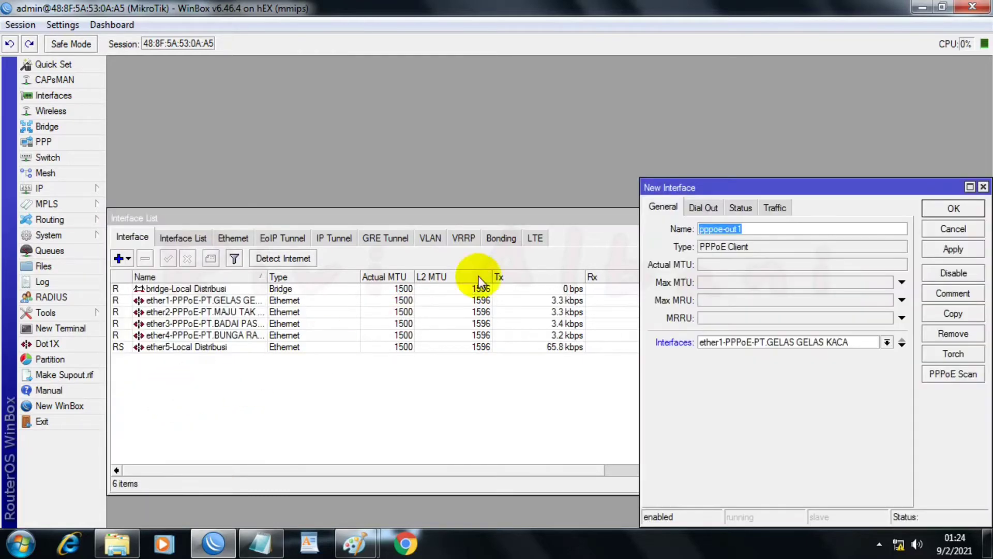
{"action": "left_click_drag", "start_coordinate": [679, 187], "coordinate": [356, 164]}
{"action": "left_click", "coordinate": [429, 203]}
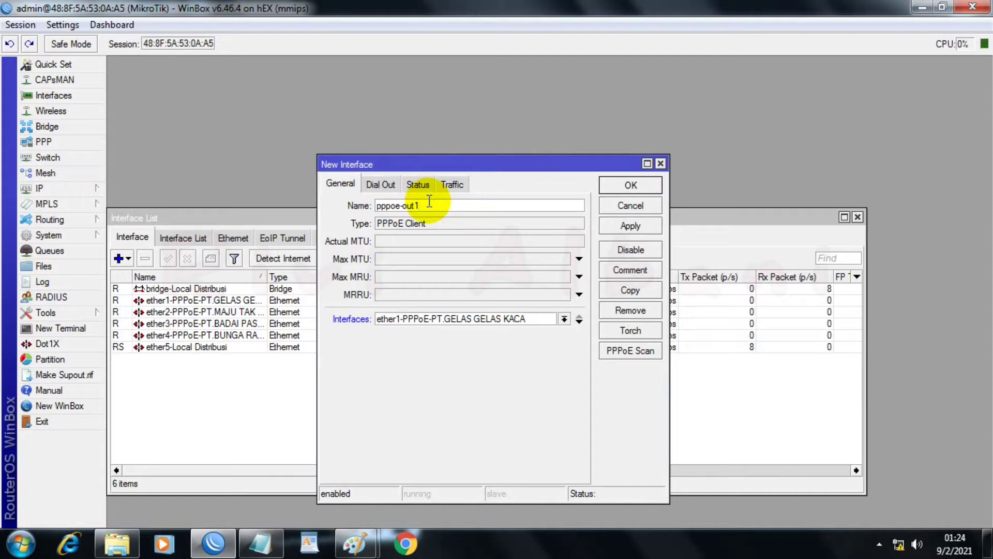
{"action": "left_click", "coordinate": [260, 542]}
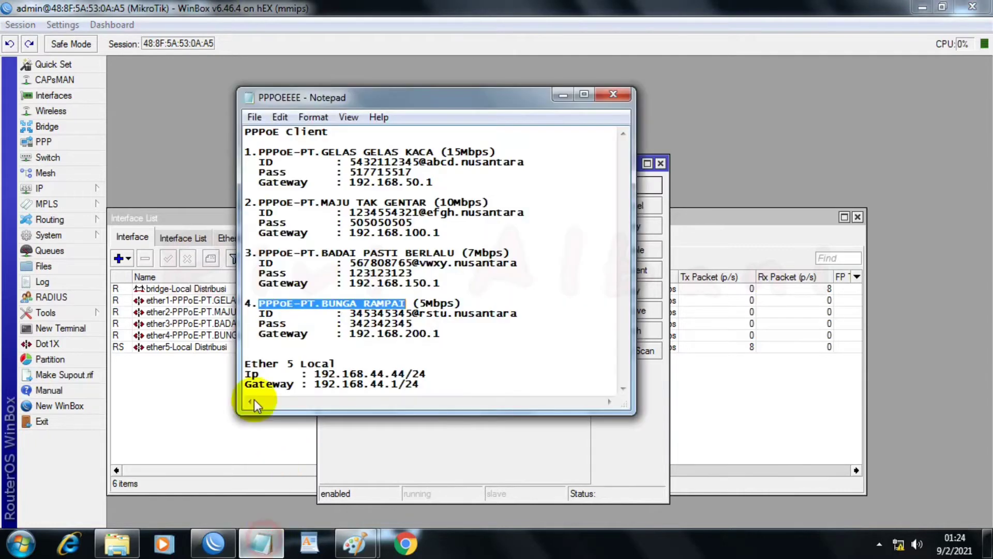
{"action": "left_click_drag", "start_coordinate": [301, 154], "coordinate": [427, 149]}
{"action": "right_click", "coordinate": [426, 150]}
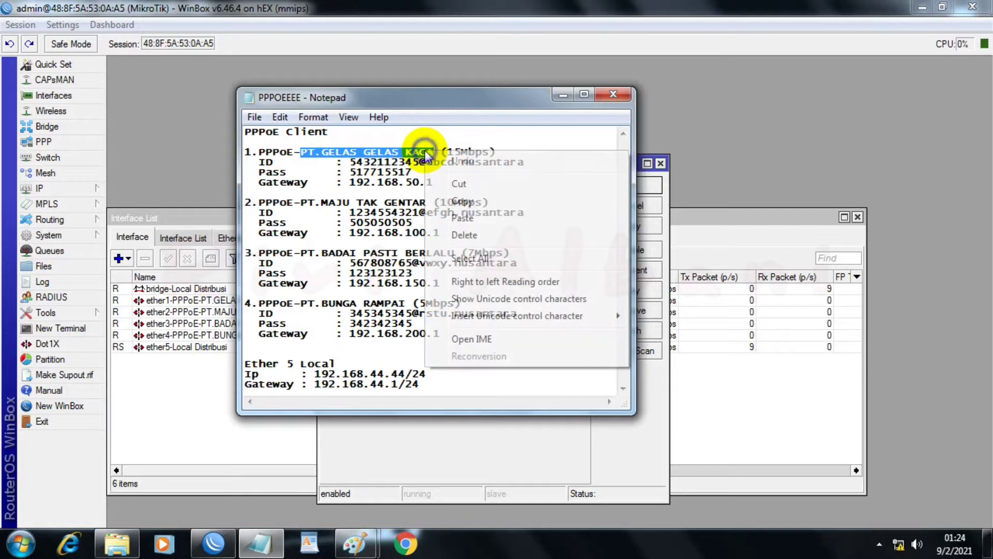
{"action": "left_click", "coordinate": [471, 206]}
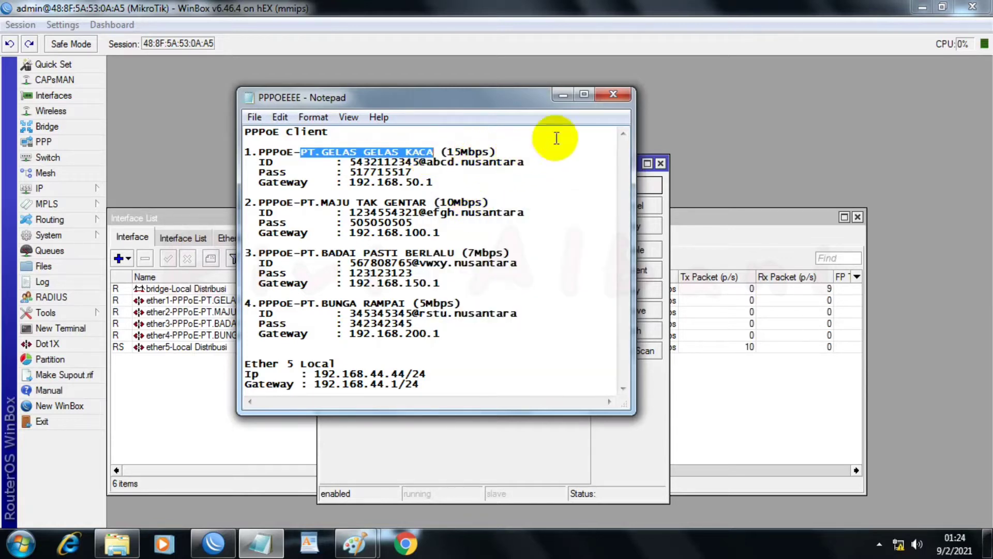
{"action": "left_click", "coordinate": [563, 95]}
{"action": "left_click", "coordinate": [538, 206]}
{"action": "key", "text": "BackSpace"}
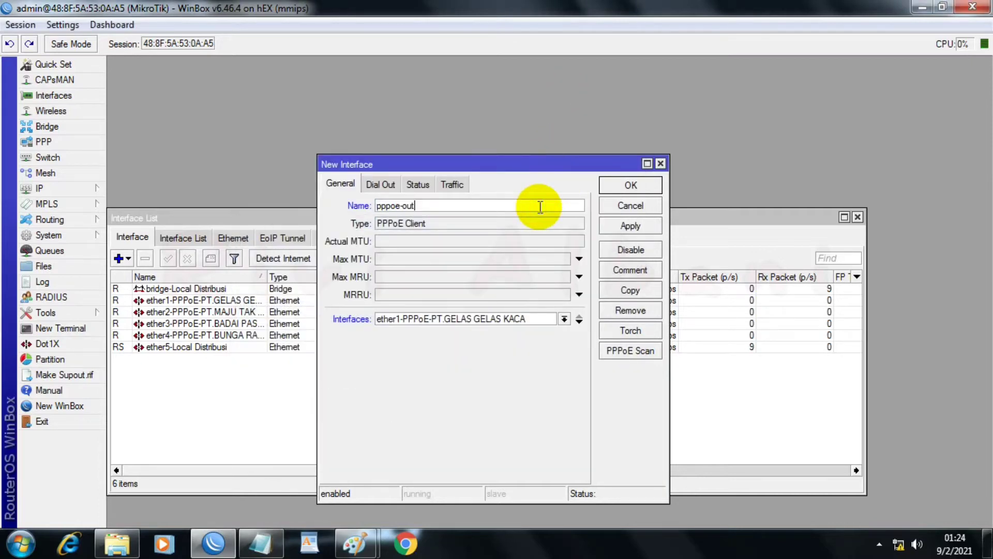
{"action": "type", "text": "-"}
{"action": "key", "text": "ctrl+v"}
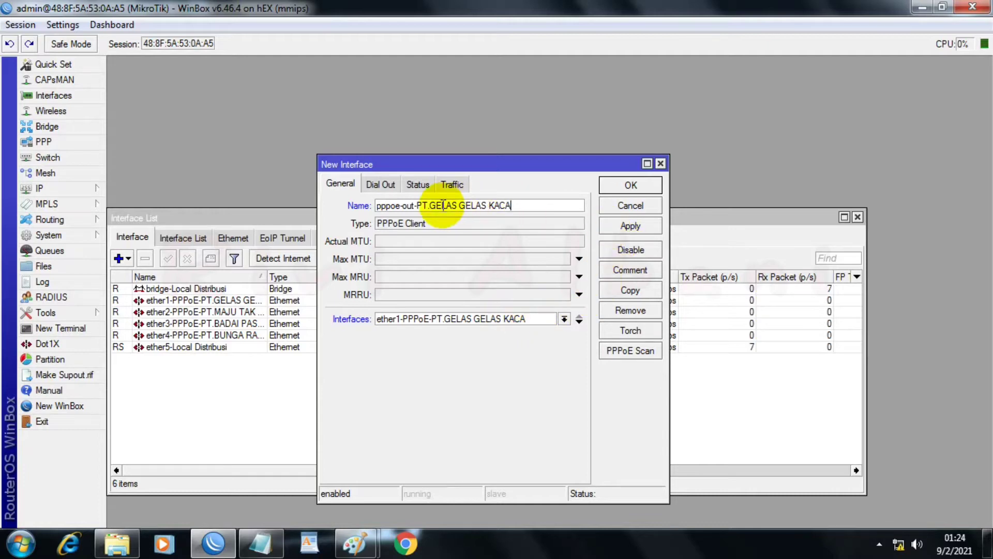
Step: Fill in the PPPoE client's dial-out user with the PT.GELAS GELAS KACA account ID copied from the Notepad notes
{"action": "left_click", "coordinate": [372, 186]}
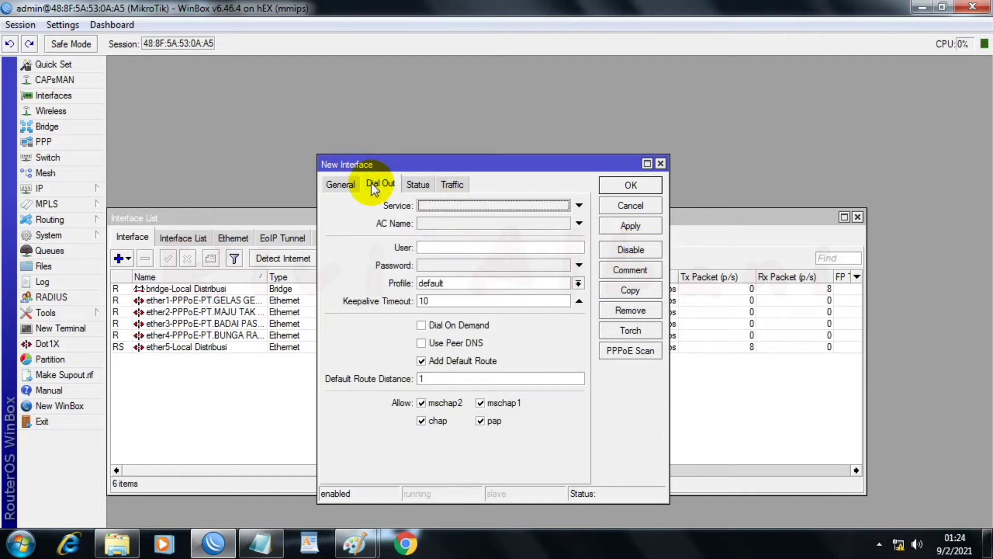
{"action": "left_click", "coordinate": [433, 248]}
{"action": "left_click", "coordinate": [260, 541]}
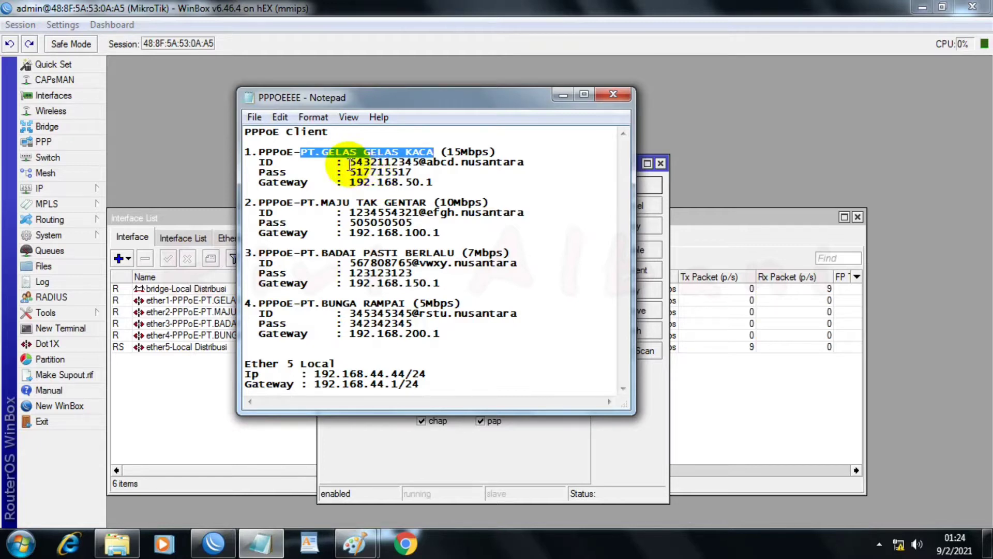
{"action": "left_click_drag", "start_coordinate": [349, 162], "coordinate": [523, 159]}
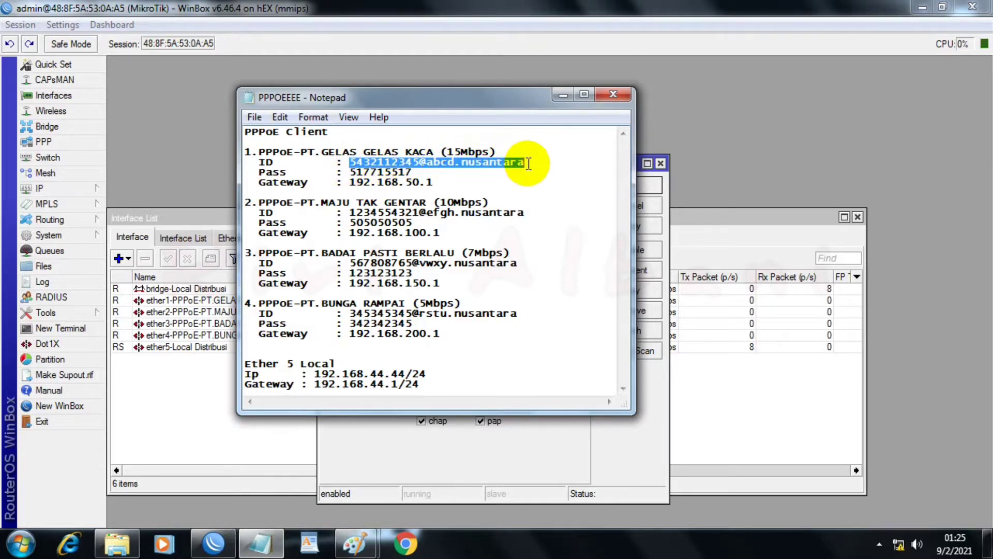
{"action": "right_click", "coordinate": [511, 167]}
{"action": "left_click", "coordinate": [595, 214]}
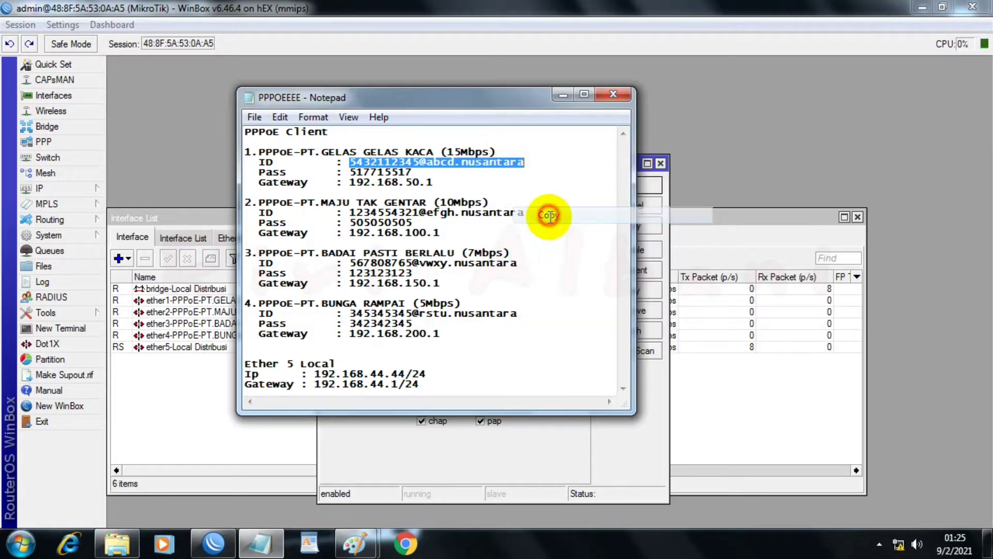
{"action": "left_click", "coordinate": [565, 93]}
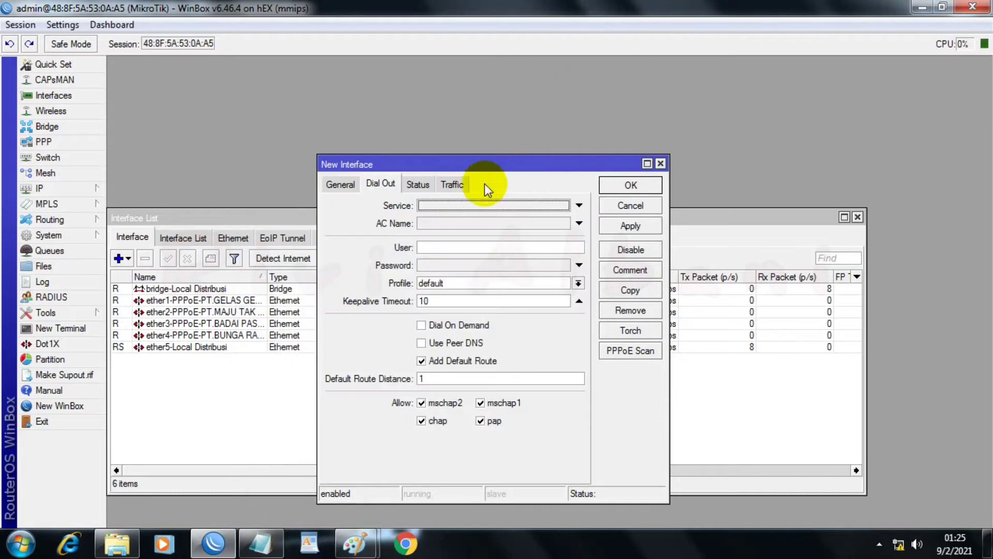
{"action": "left_click", "coordinate": [449, 247]}
{"action": "right_click", "coordinate": [462, 249]}
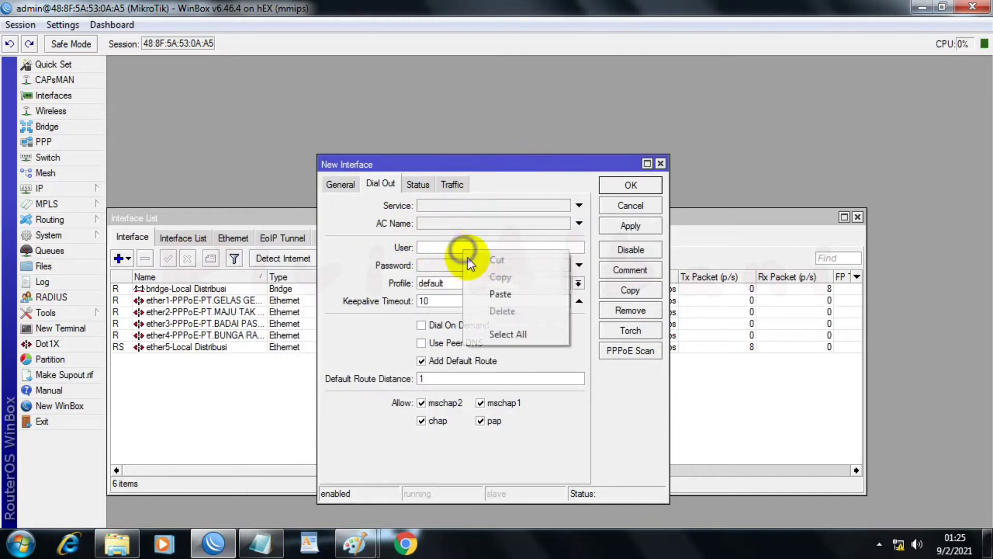
{"action": "left_click", "coordinate": [493, 296]}
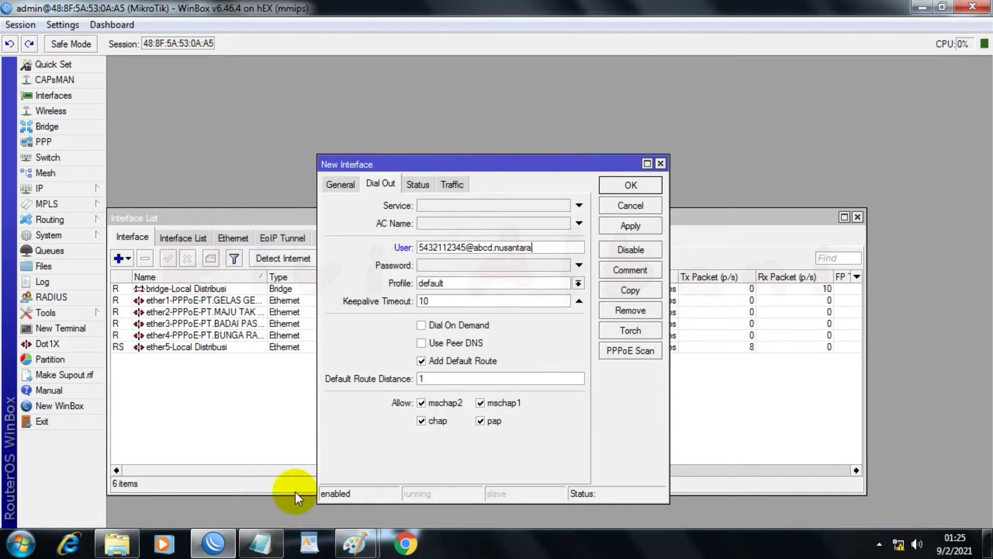
Step: Fill in the PPPoE client's dial-out password with the PT.GELAS GELAS KACA password copied from the Notepad notes
{"action": "left_click", "coordinate": [260, 543]}
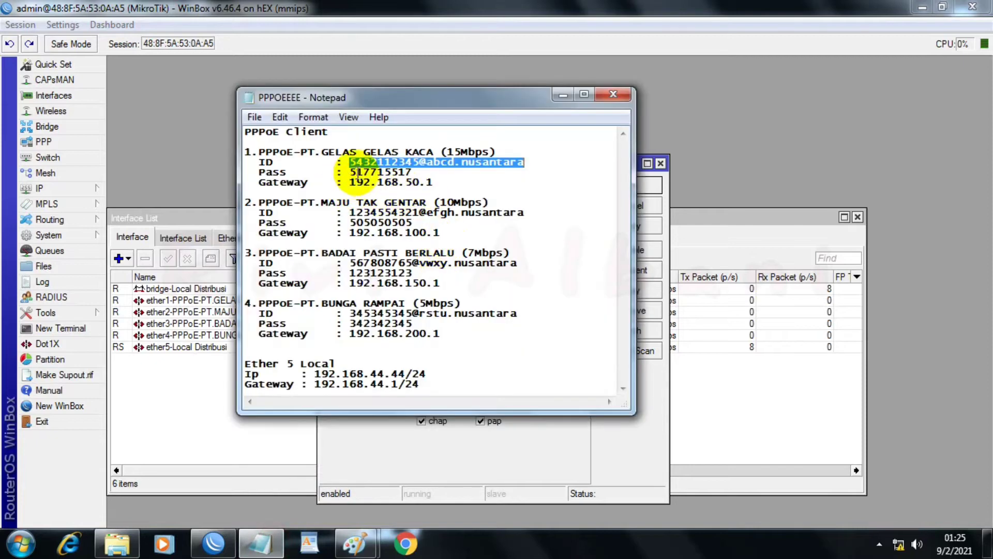
{"action": "left_click_drag", "start_coordinate": [351, 172], "coordinate": [412, 173]}
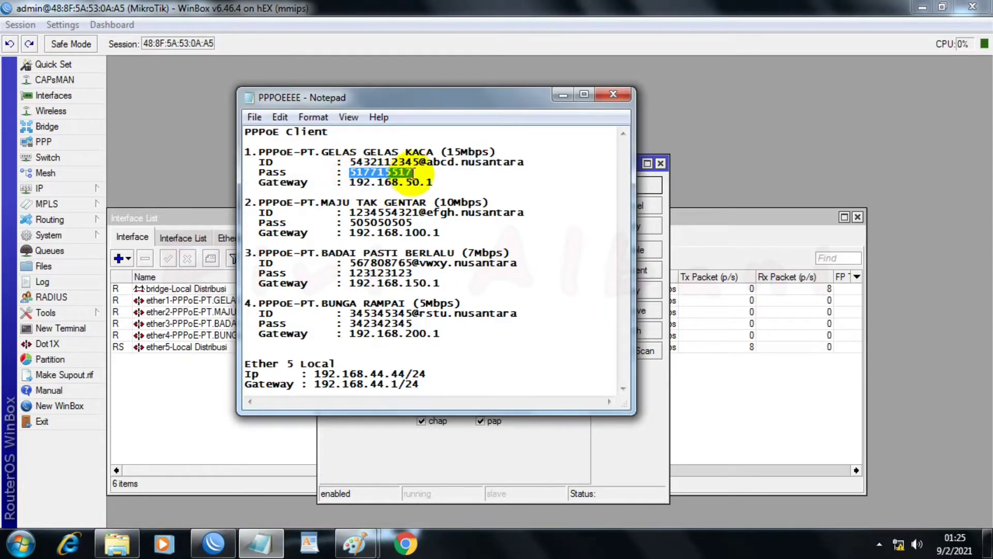
{"action": "right_click", "coordinate": [402, 172]}
{"action": "left_click", "coordinate": [438, 220]}
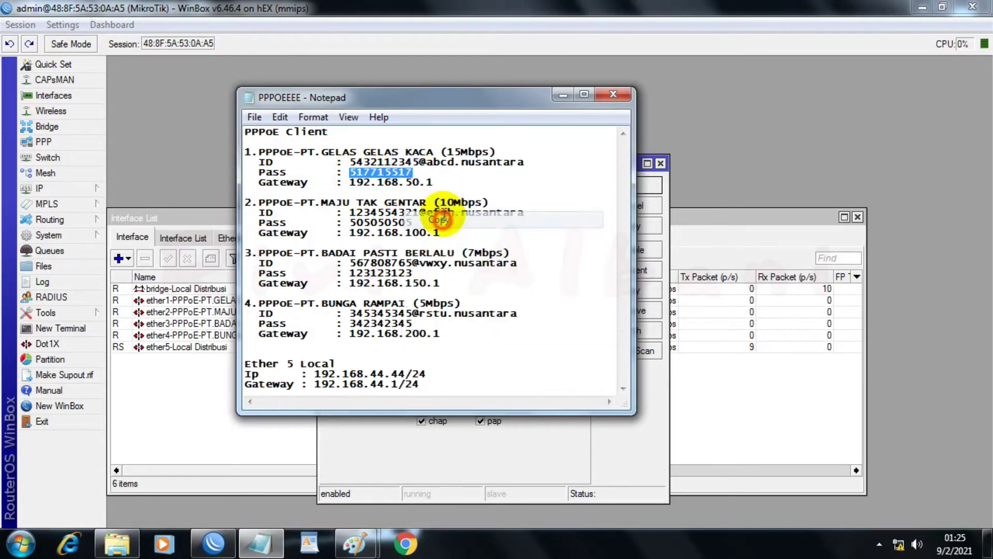
{"action": "left_click", "coordinate": [563, 95]}
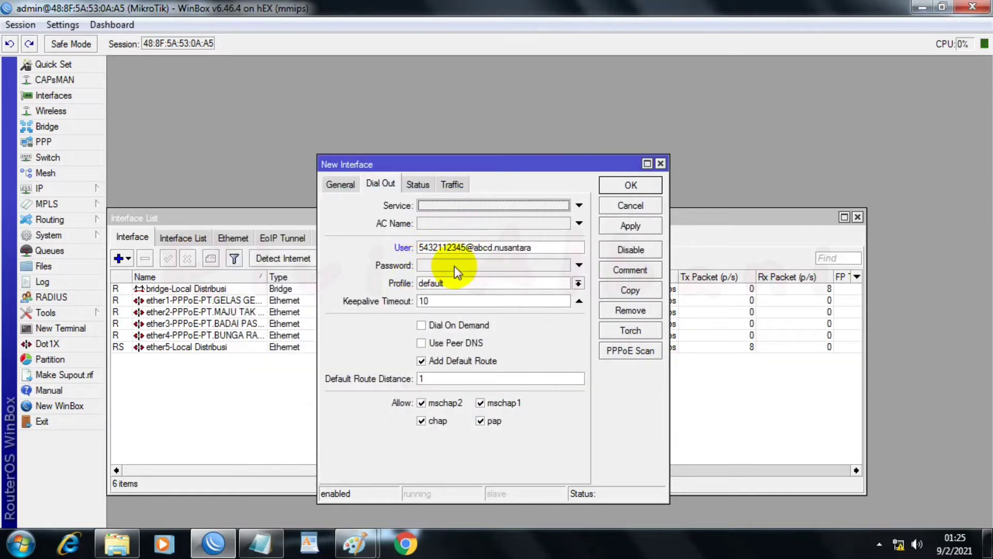
{"action": "left_click", "coordinate": [455, 263]}
{"action": "right_click", "coordinate": [455, 264]}
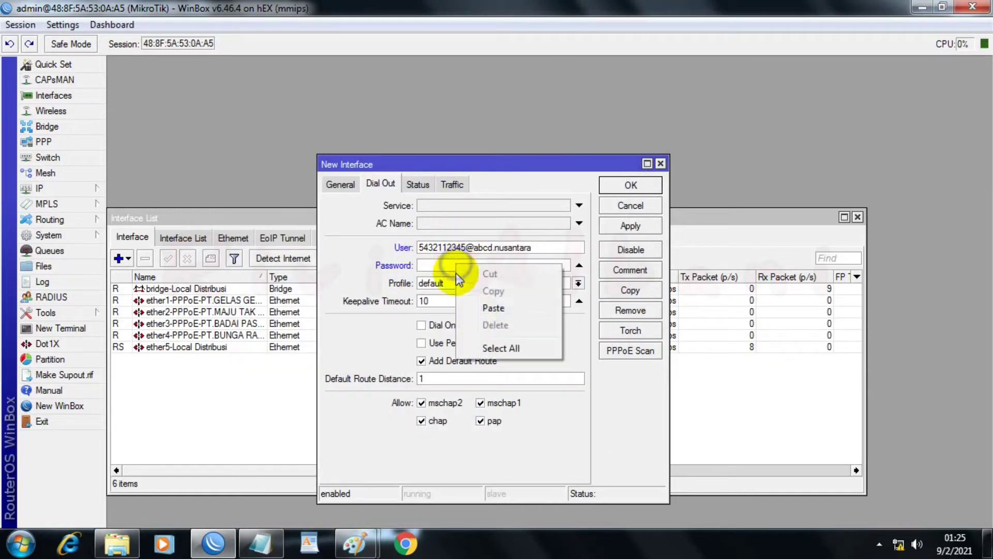
{"action": "left_click", "coordinate": [493, 308]}
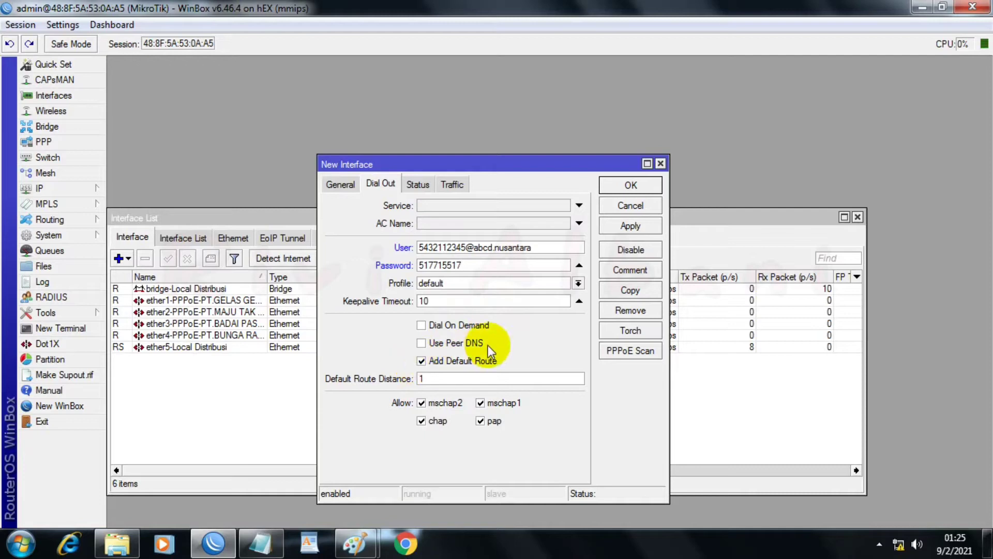
Step: Turn off Add Default Route for the PT.GELAS GELAS KACA PPPoE client and open its comment
{"action": "left_click", "coordinate": [423, 367]}
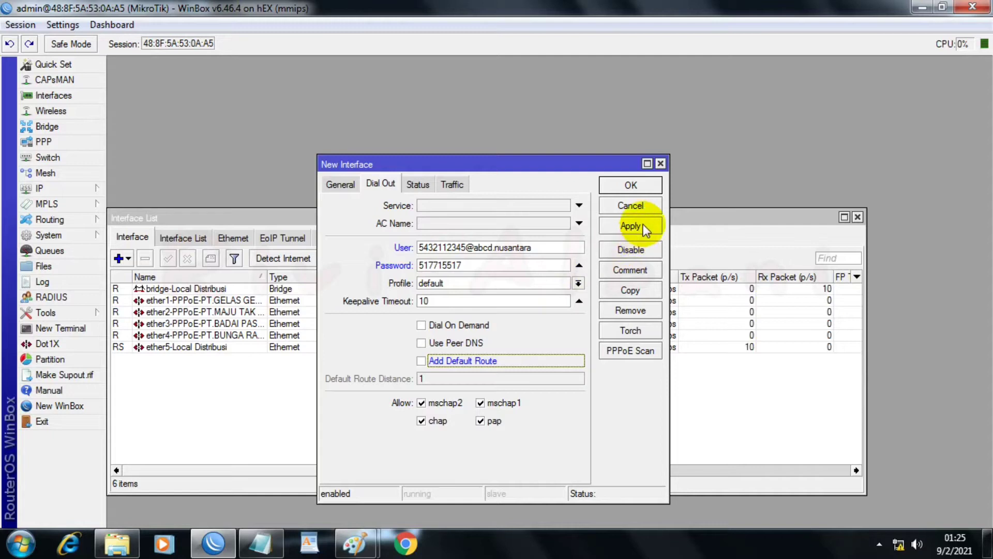
{"action": "left_click", "coordinate": [629, 269]}
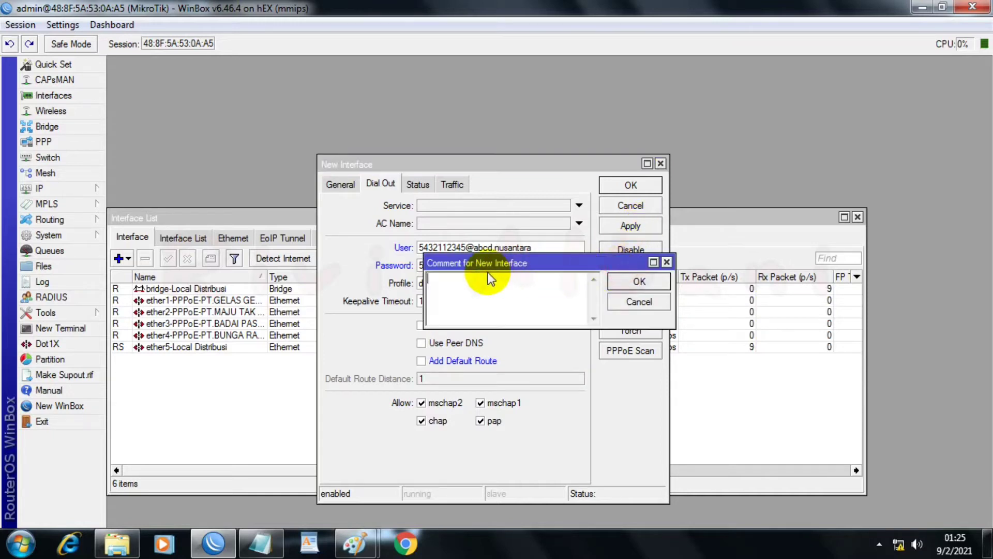
{"action": "right_click", "coordinate": [457, 282]}
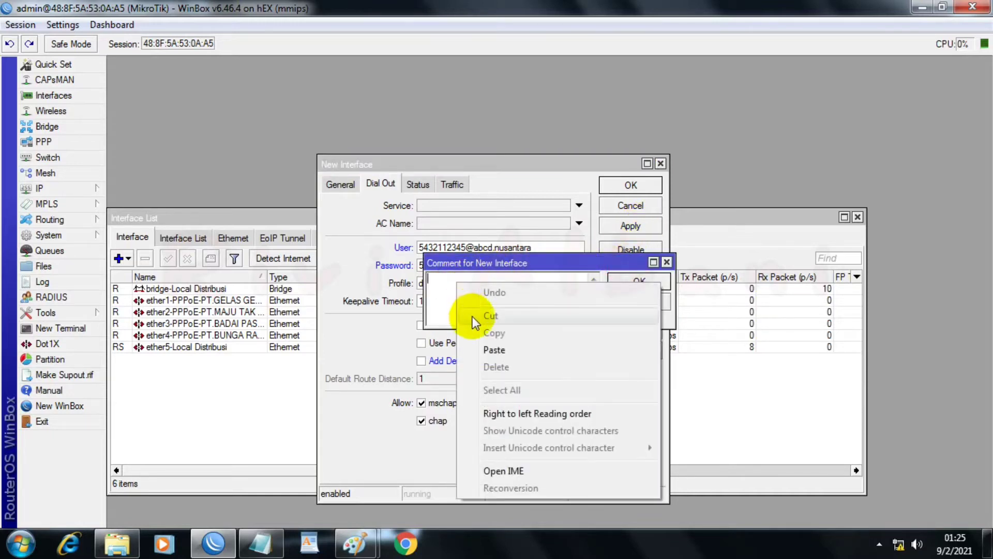
{"action": "left_click", "coordinate": [491, 350]}
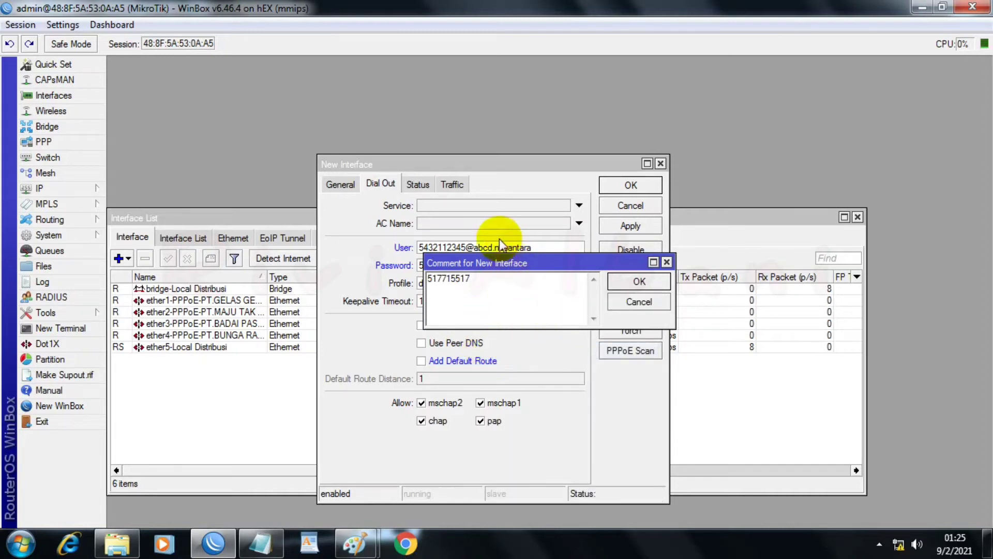
{"action": "left_click_drag", "start_coordinate": [494, 270], "coordinate": [492, 289]}
Step: Save the PPPoE client and set its comment to "PT.GELAS GELAS KACA", copying the ISP name from the client's name
{"action": "left_click", "coordinate": [342, 184]}
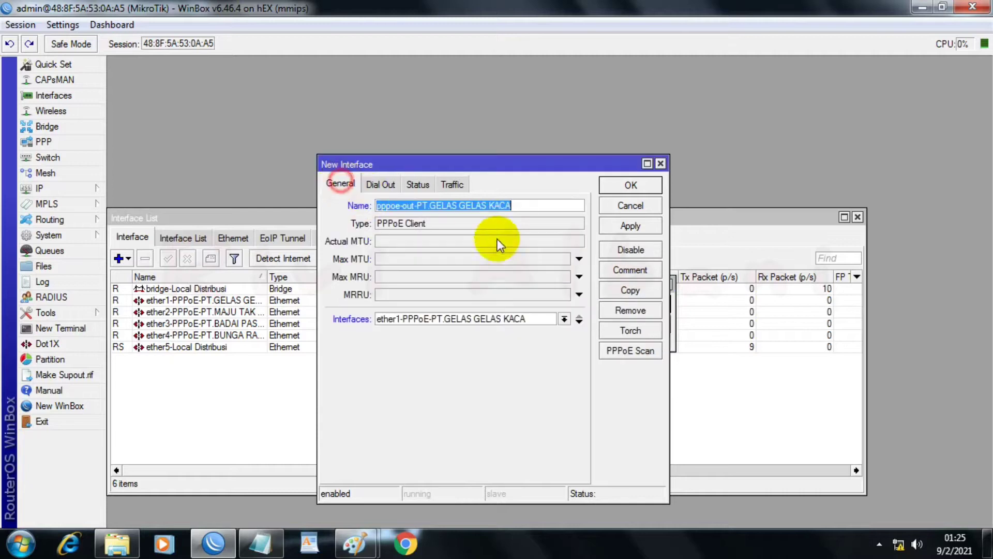
{"action": "left_click", "coordinate": [417, 204]}
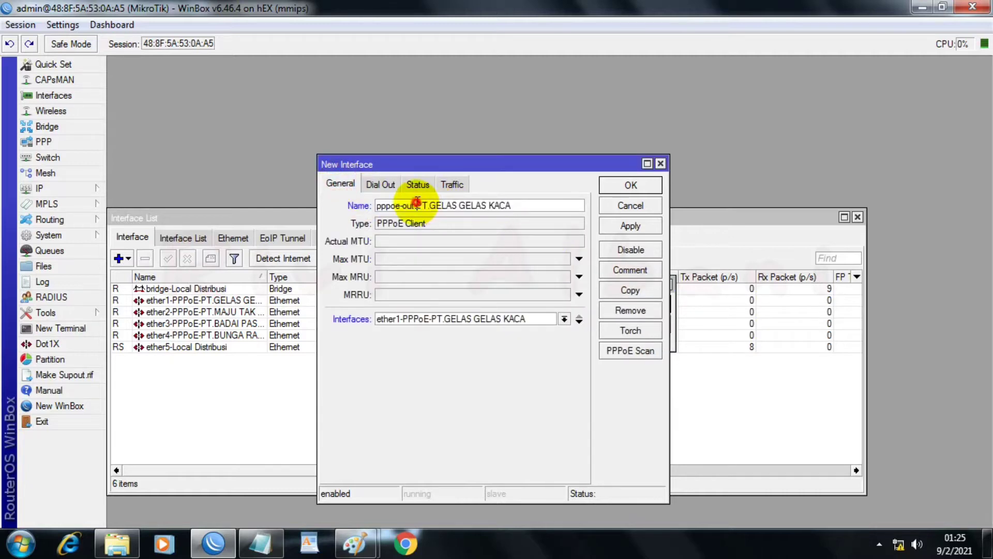
{"action": "left_click_drag", "start_coordinate": [417, 204], "coordinate": [506, 205]}
{"action": "right_click", "coordinate": [498, 204]}
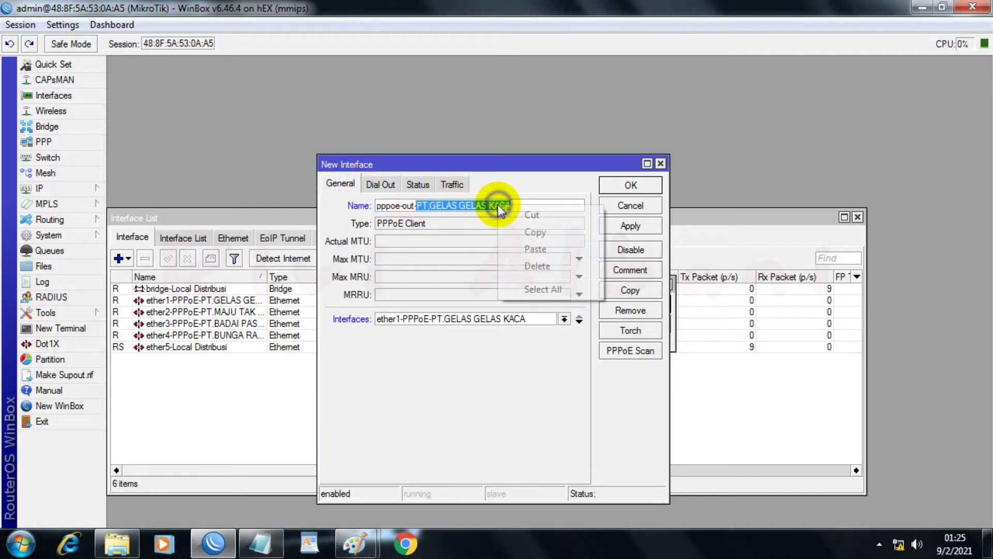
{"action": "left_click", "coordinate": [538, 232]}
{"action": "left_click", "coordinate": [604, 189]}
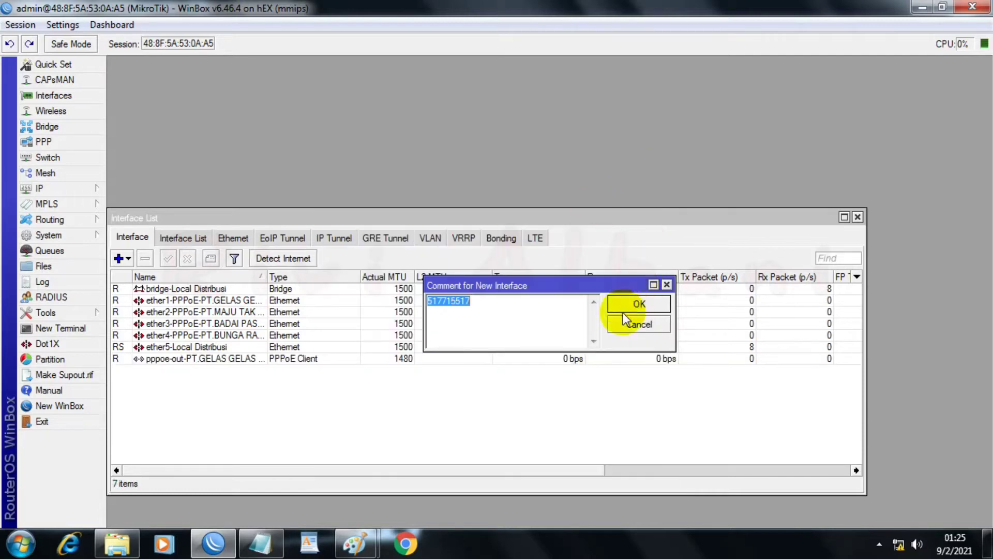
{"action": "right_click", "coordinate": [521, 315]}
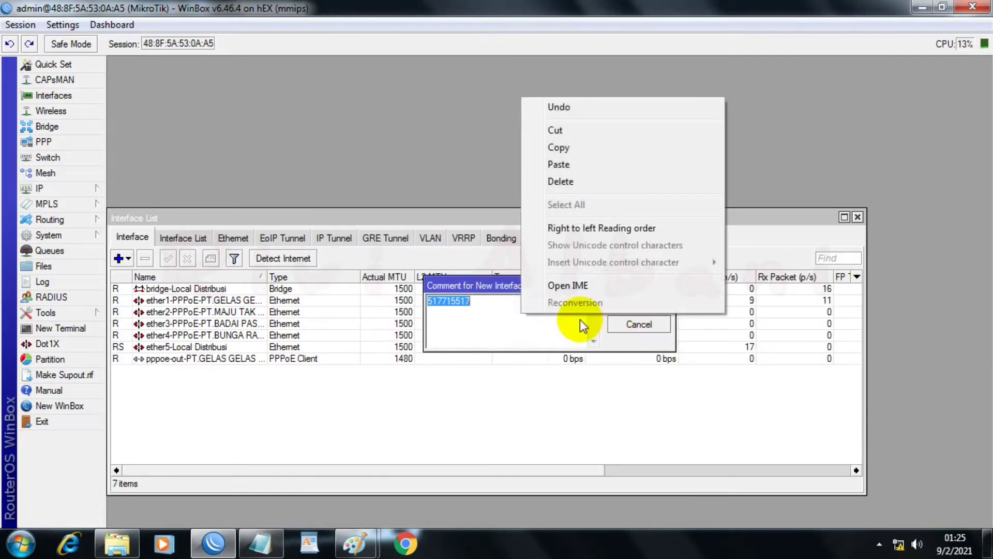
{"action": "left_click", "coordinate": [561, 164]}
{"action": "left_click", "coordinate": [632, 304]}
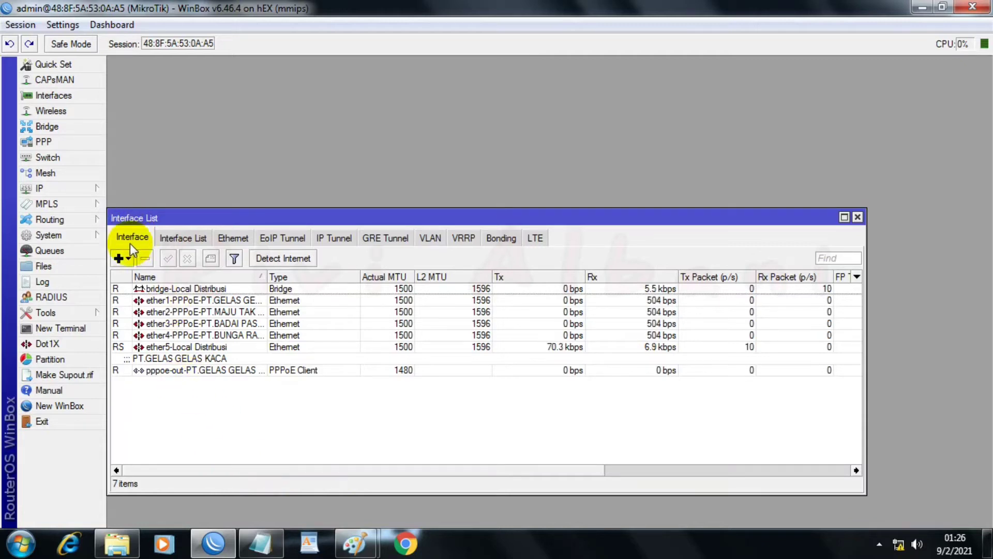
Step: Add a PPPoE client on ether2-PPPoE-PT.MAJU TAK GENTAR named "pppoe-out-PT.MAJU TAK GENTAR", copying the ISP name from the PPPOEEEE notes in Notepad
{"action": "left_click", "coordinate": [120, 258]}
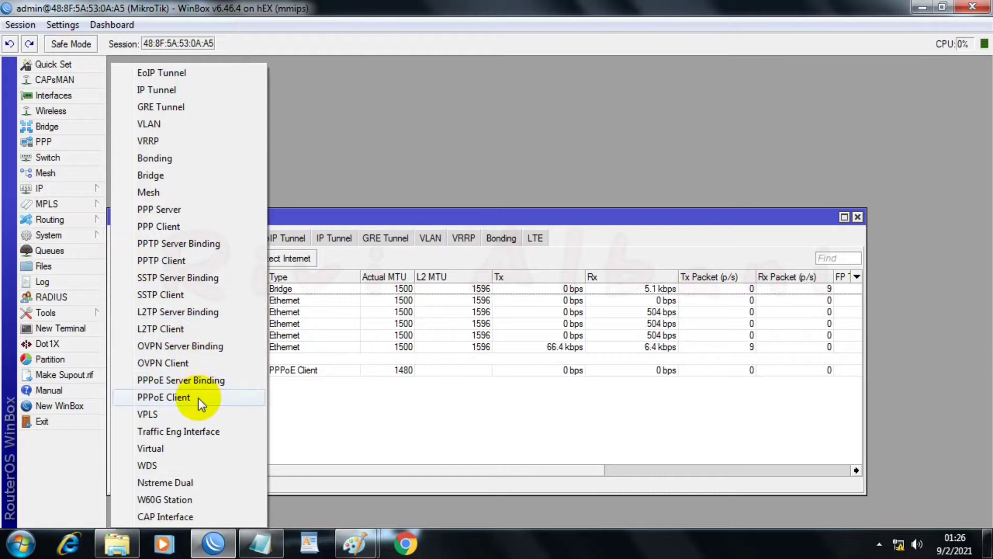
{"action": "left_click", "coordinate": [179, 396]}
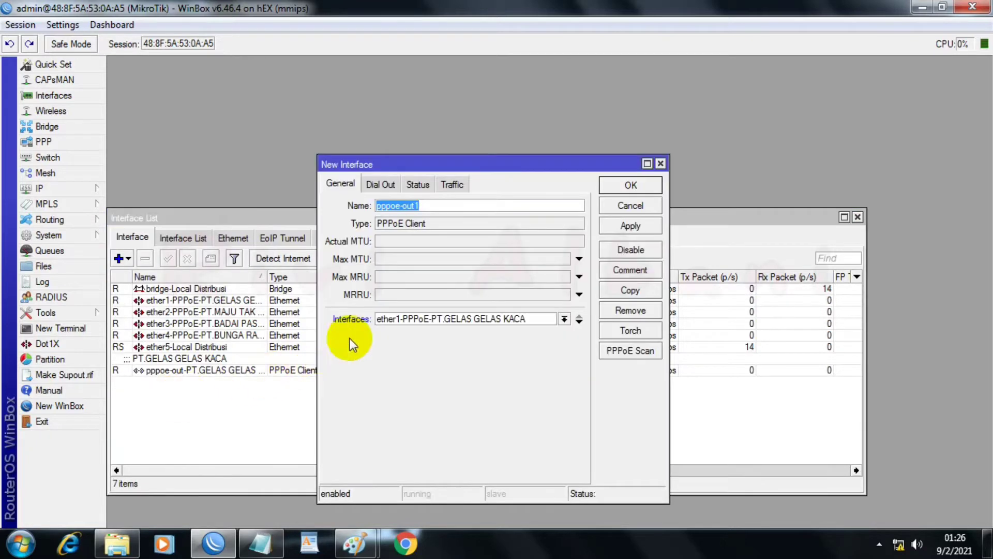
{"action": "left_click", "coordinate": [262, 543]}
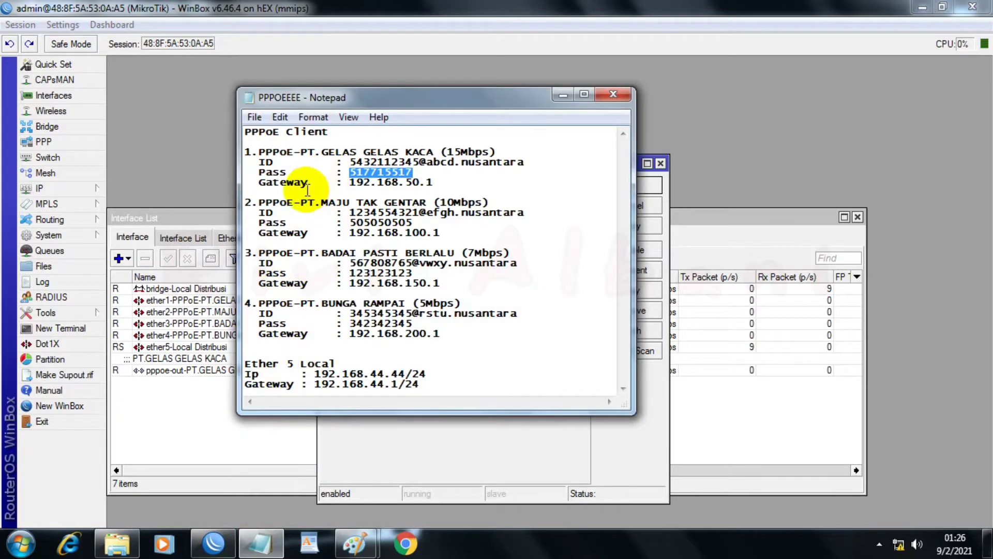
{"action": "left_click_drag", "start_coordinate": [245, 202], "coordinate": [395, 200]}
{"action": "right_click", "coordinate": [395, 201]}
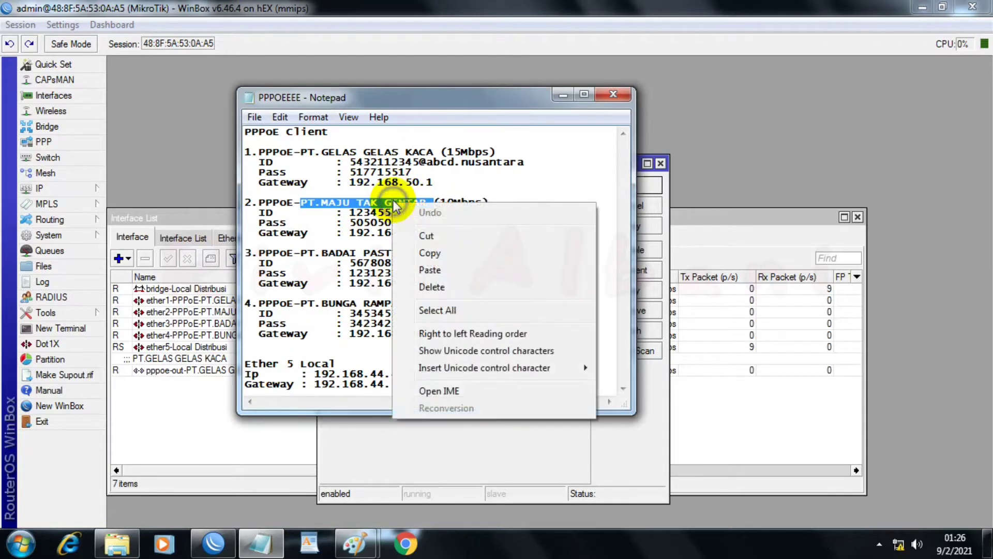
{"action": "left_click", "coordinate": [435, 250]}
{"action": "left_click", "coordinate": [405, 420]}
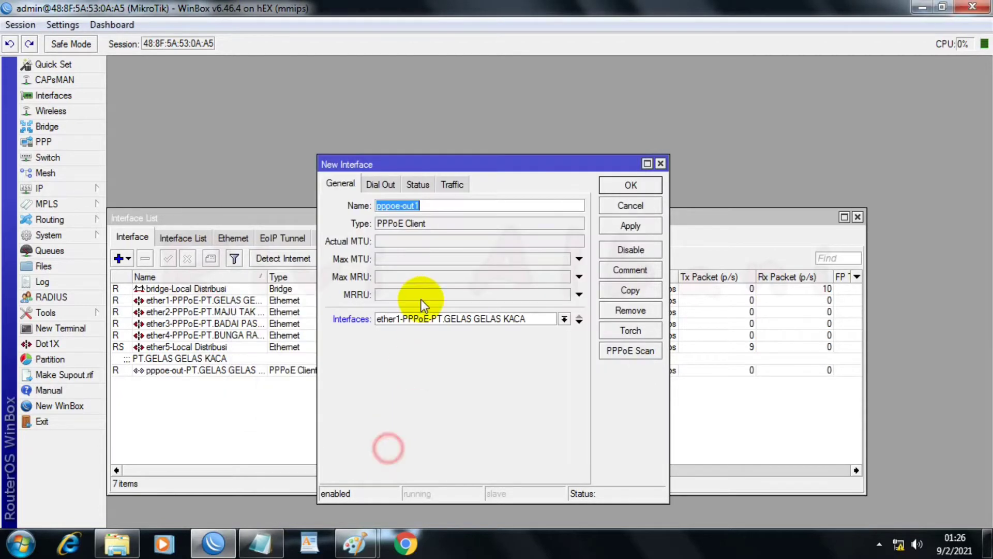
{"action": "left_click", "coordinate": [433, 205]}
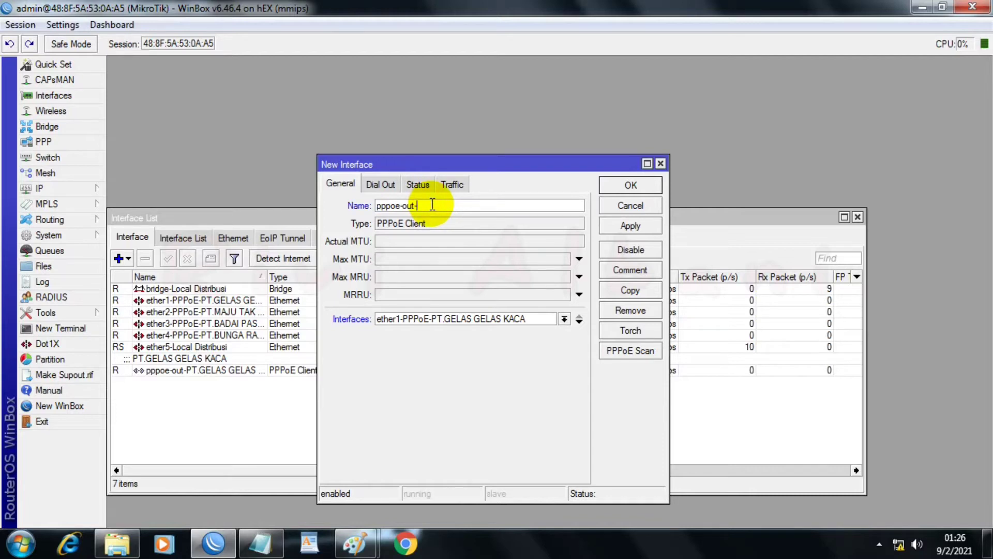
{"action": "key", "text": "ctrl+v"}
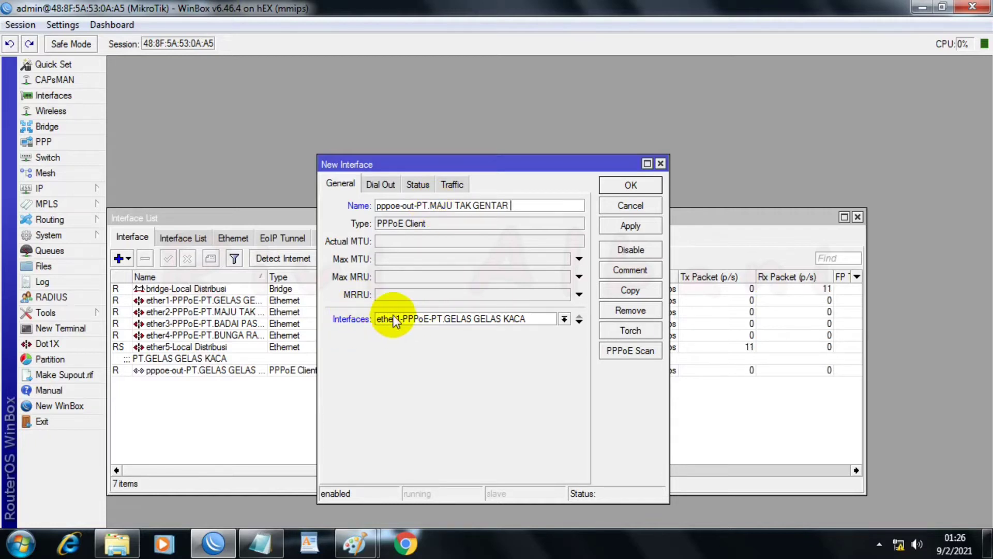
{"action": "left_click", "coordinate": [564, 319]}
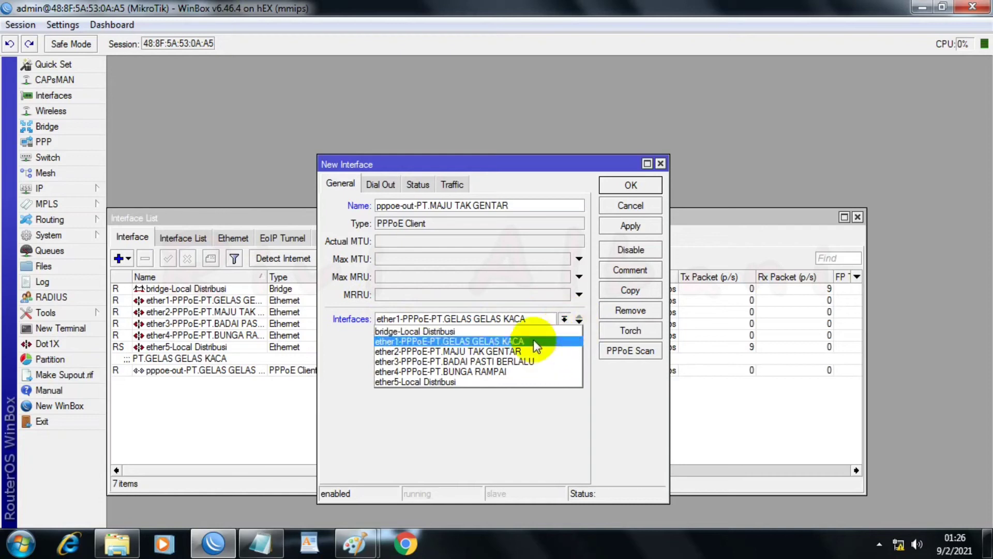
{"action": "left_click", "coordinate": [462, 354]}
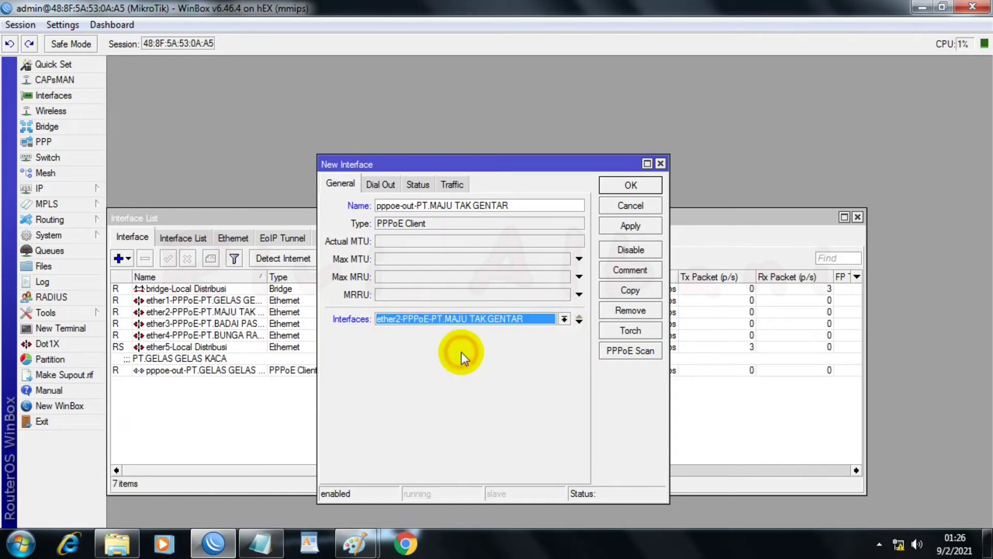
Step: Fill in the new PPPoE client's dial-out user with the PT.MAJU TAK GENTAR account ID copied from the Notepad notes
{"action": "left_click", "coordinate": [380, 185]}
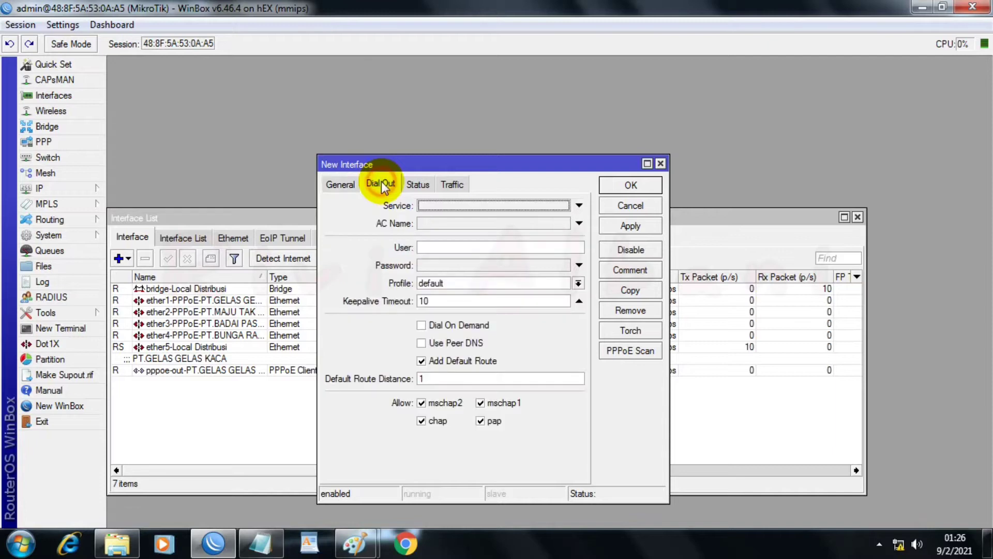
{"action": "left_click", "coordinate": [260, 542]}
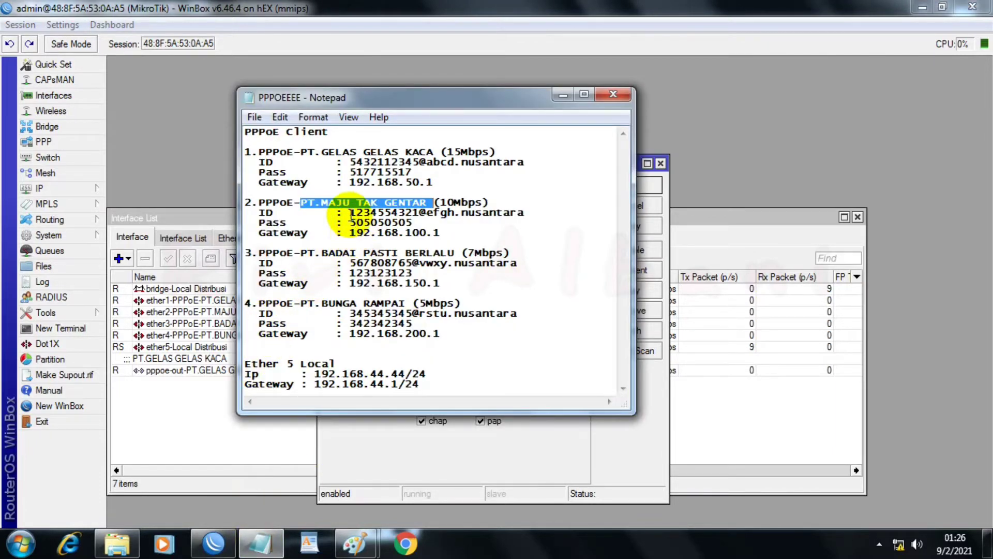
{"action": "left_click_drag", "start_coordinate": [350, 213], "coordinate": [524, 213]}
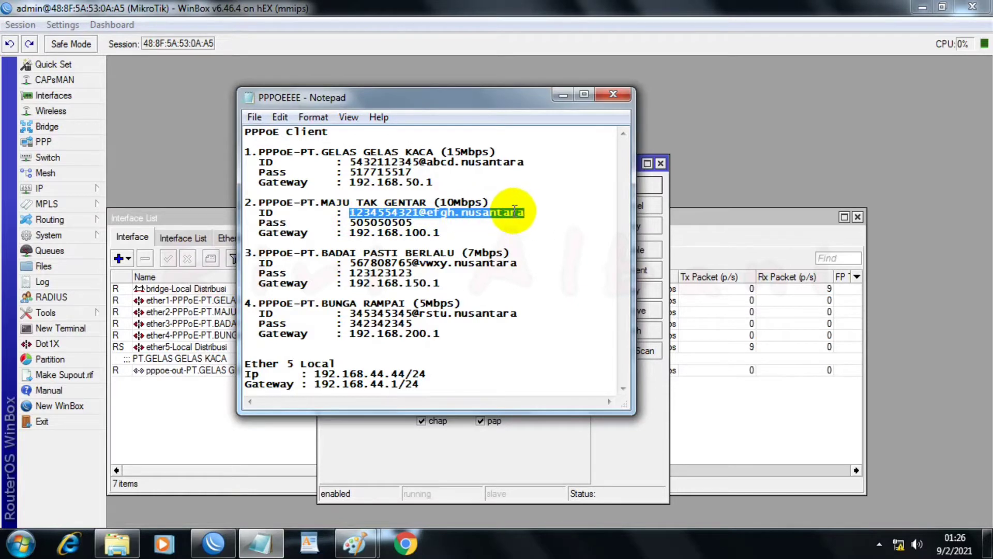
{"action": "right_click", "coordinate": [514, 211]}
{"action": "left_click", "coordinate": [579, 262]}
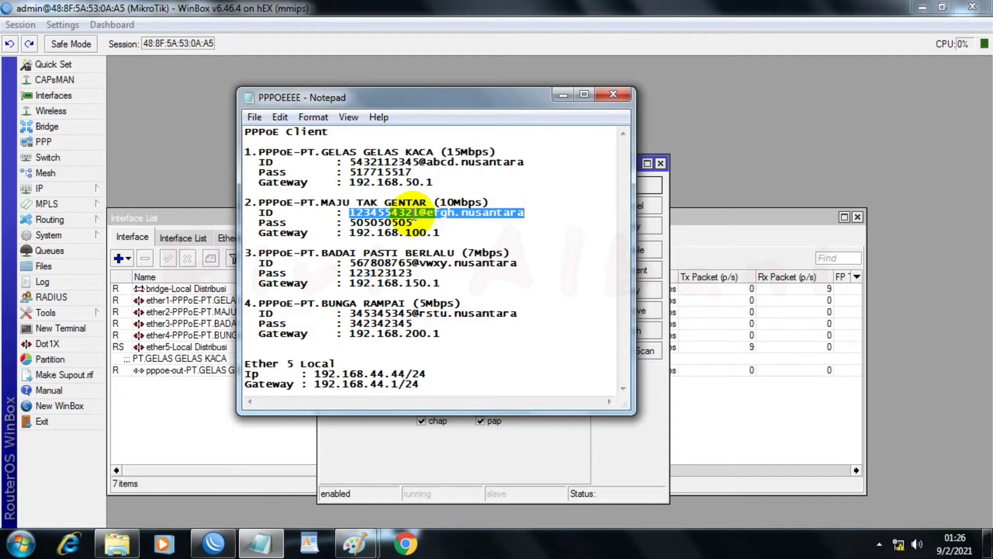
{"action": "left_click", "coordinate": [561, 95]}
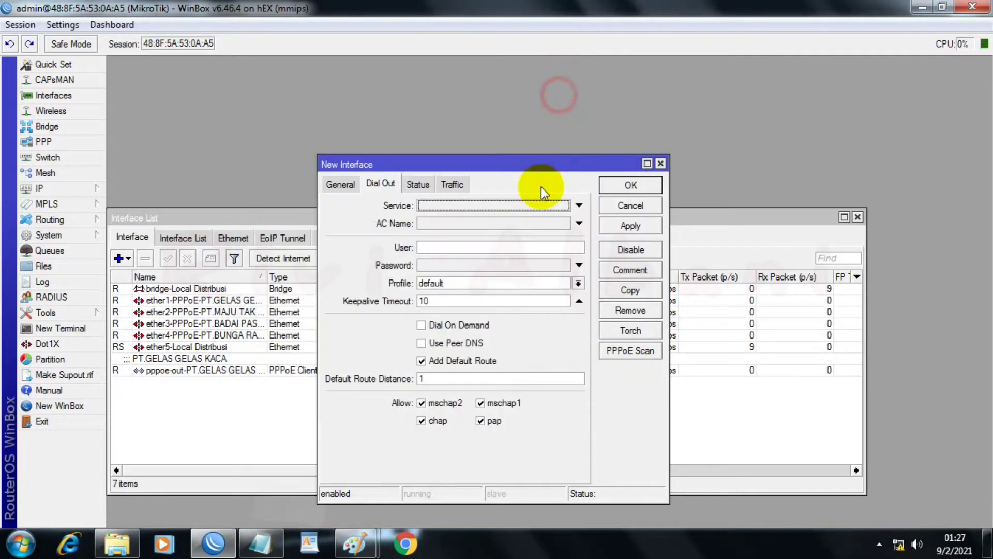
{"action": "left_click", "coordinate": [443, 248]}
{"action": "right_click", "coordinate": [445, 248]}
{"action": "left_click", "coordinate": [476, 292]}
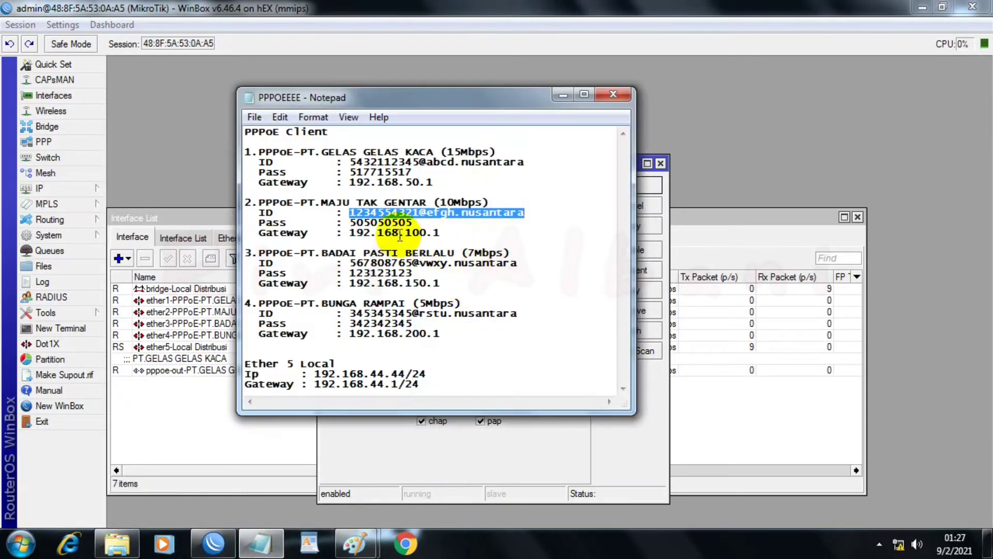
Step: Fill in the new PPPoE client's dial-out password with the PT.MAJU TAK GENTAR password copied from the Notepad notes
{"action": "left_click_drag", "start_coordinate": [349, 223], "coordinate": [411, 222]}
{"action": "right_click", "coordinate": [409, 222]}
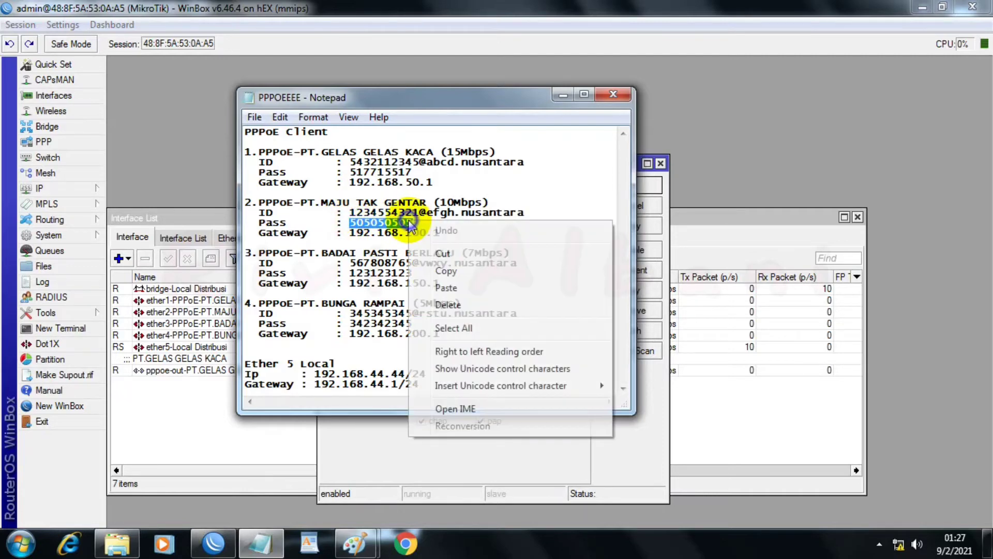
{"action": "left_click", "coordinate": [442, 268]}
{"action": "left_click", "coordinate": [563, 94]}
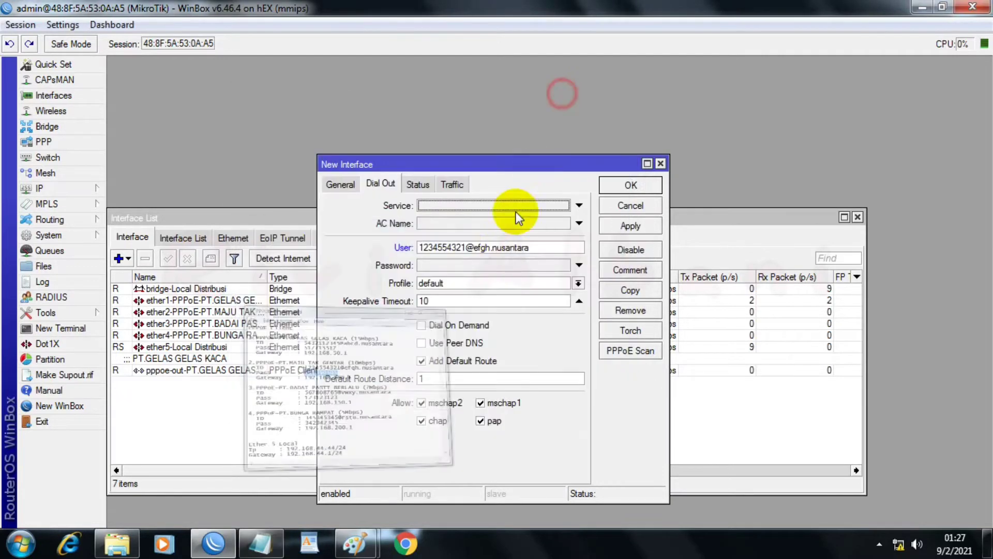
{"action": "left_click", "coordinate": [430, 264]}
{"action": "right_click", "coordinate": [440, 265]}
{"action": "left_click", "coordinate": [483, 311]}
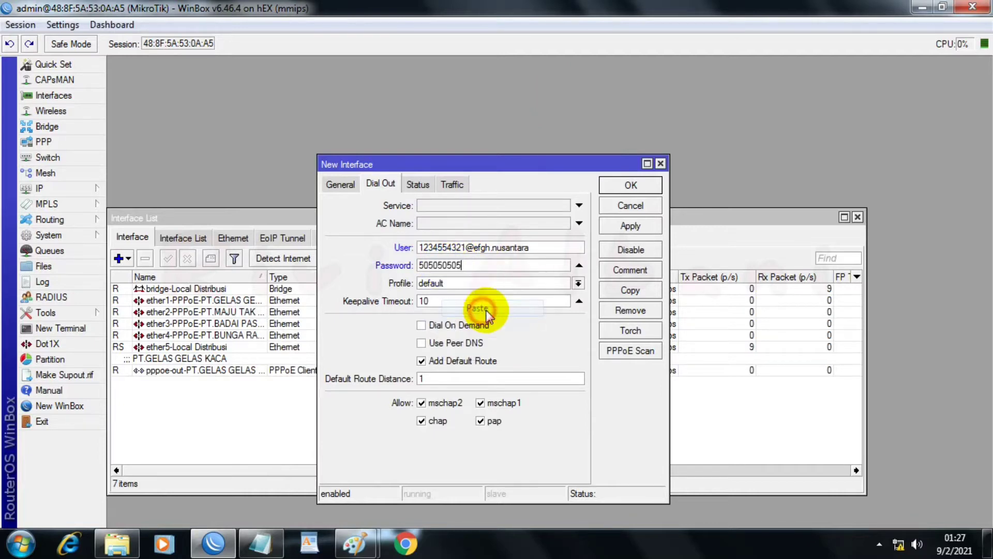
Step: Turn off the client's Add Default Route option and set its comment to "PT.MAJU TAK GENTAR", copied from the Notepad notes
{"action": "left_click", "coordinate": [443, 367]}
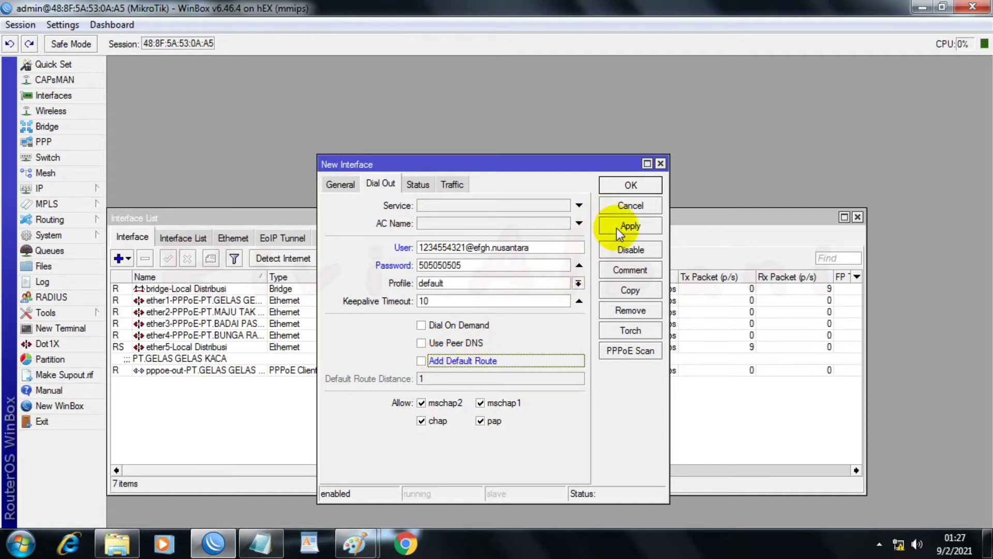
{"action": "left_click", "coordinate": [626, 273]}
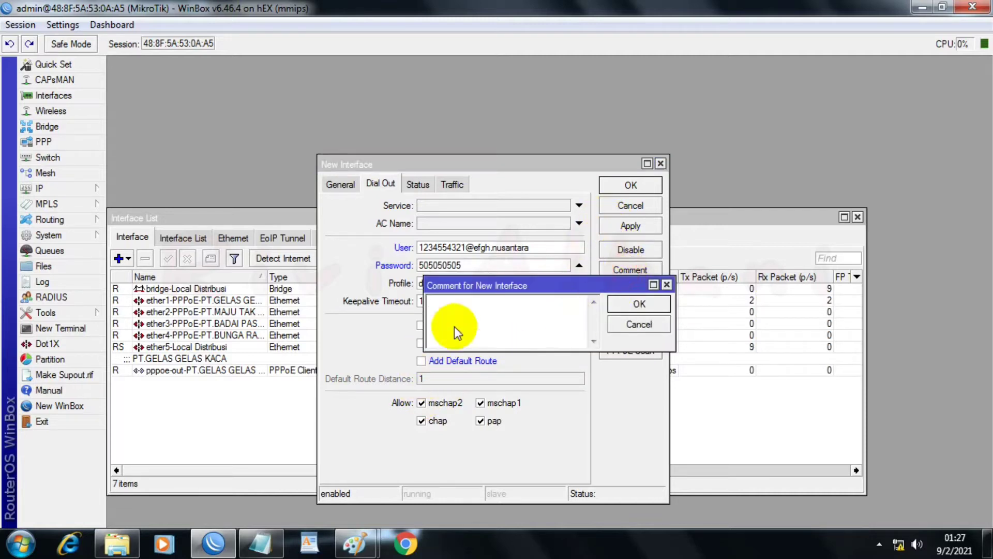
{"action": "left_click", "coordinate": [261, 543]}
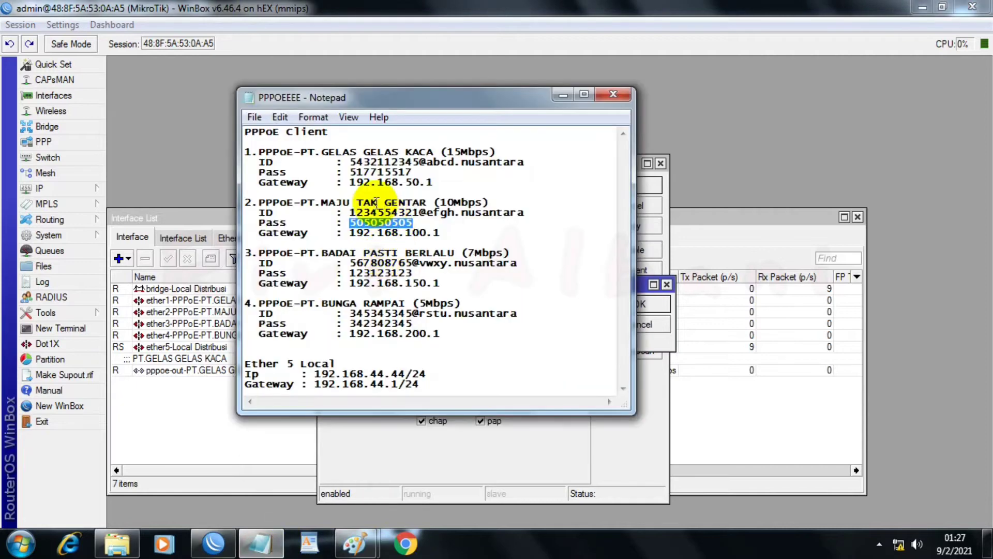
{"action": "left_click_drag", "start_coordinate": [302, 202], "coordinate": [418, 202]}
{"action": "right_click", "coordinate": [418, 203]}
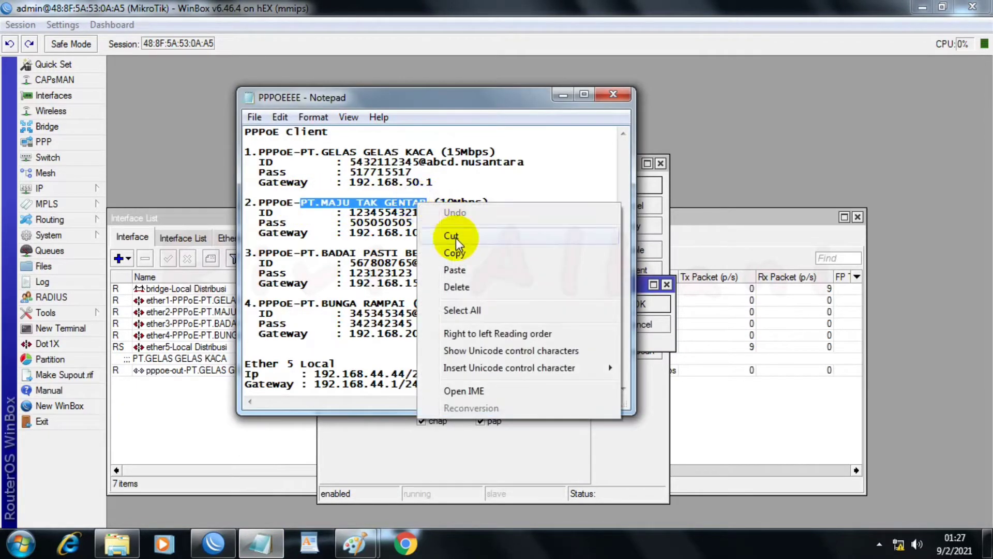
{"action": "left_click", "coordinate": [458, 249]}
{"action": "left_click", "coordinate": [646, 348]}
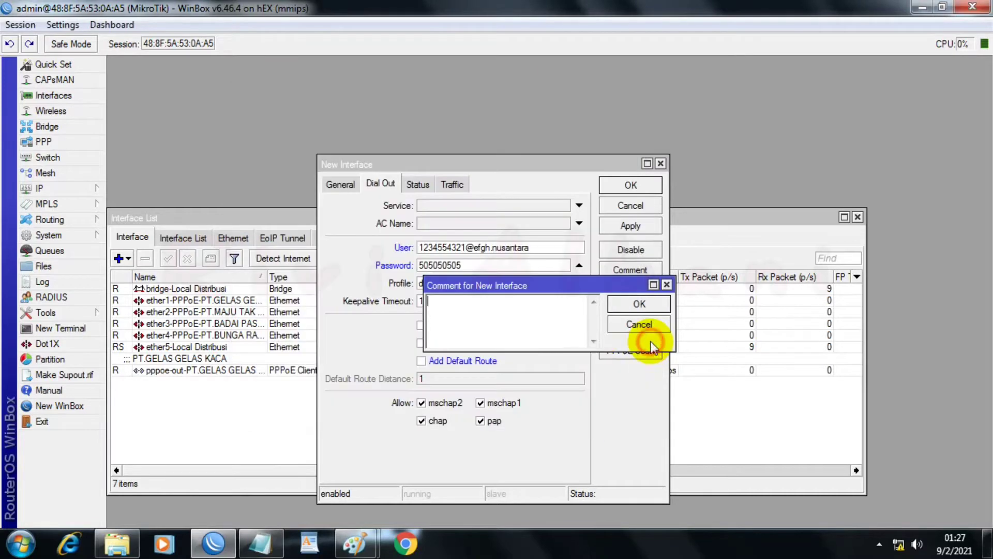
{"action": "right_click", "coordinate": [475, 317]}
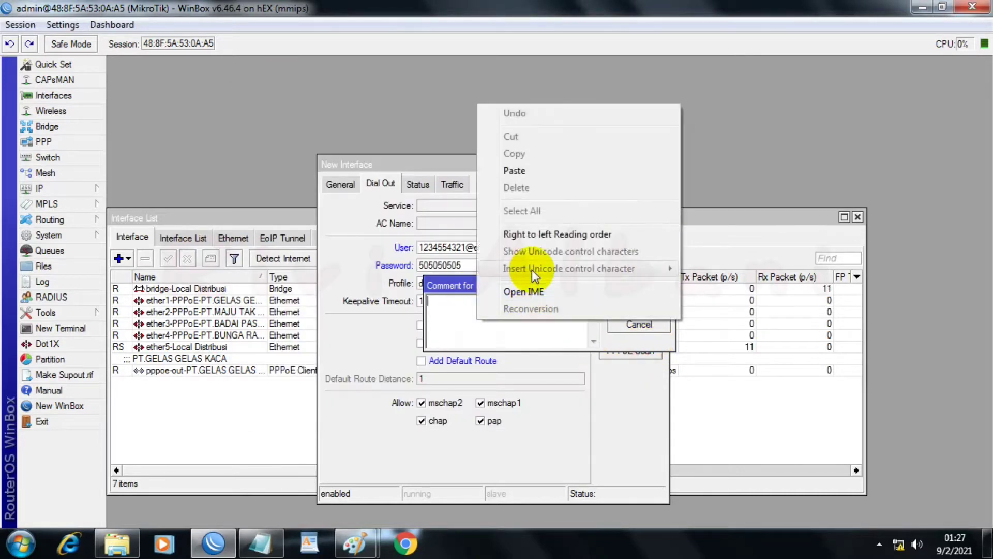
{"action": "left_click", "coordinate": [516, 171]}
{"action": "left_click", "coordinate": [634, 308]}
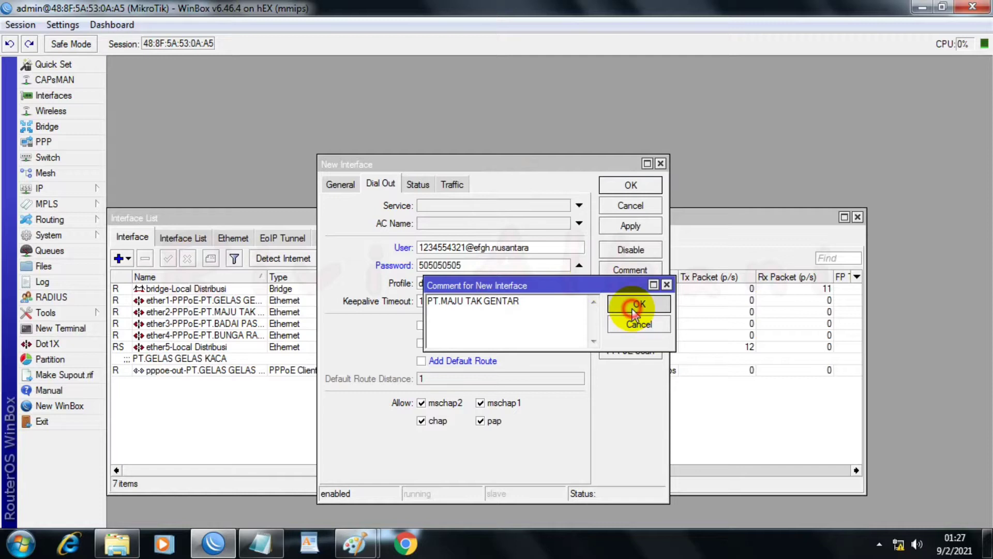
Step: Save the PT.MAJU TAK GENTAR PPPoE client and widen the interface list's Name column to fit the full names
{"action": "left_click", "coordinate": [627, 226]}
{"action": "left_click", "coordinate": [626, 187]}
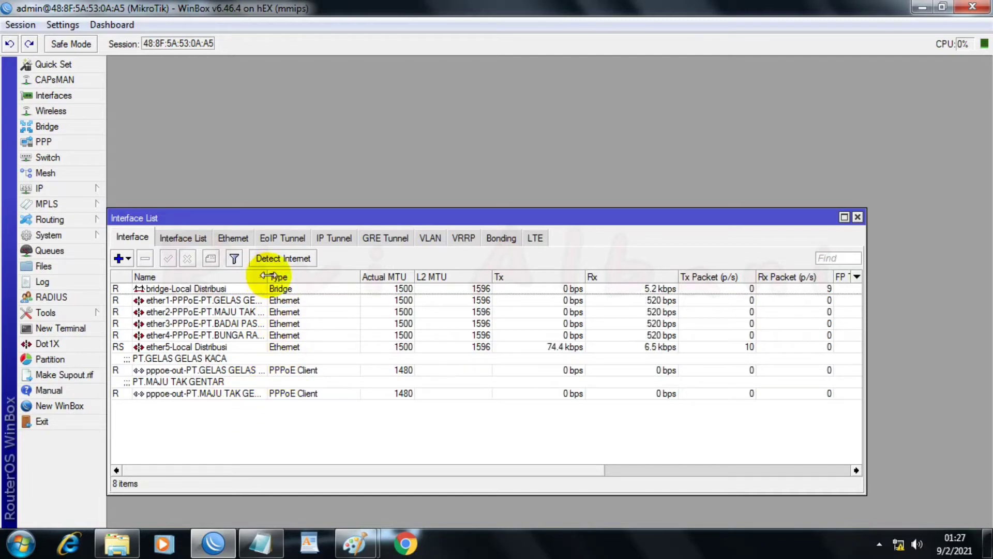
{"action": "left_click_drag", "start_coordinate": [266, 275], "coordinate": [325, 278]}
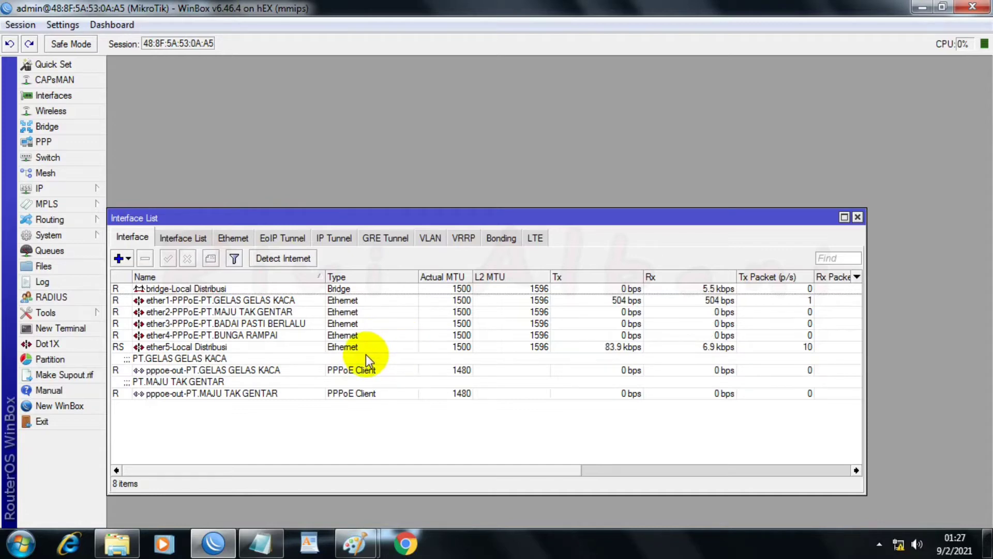
Step: Add a PPPoE client on ether3-PPPoE-PT.BADAI PASTI BERLALU named "pppoe-out-PT.BADAI PASTI BERLALU", copying the ISP name from the PPPOEEEE notes in Notepad
{"action": "left_click", "coordinate": [260, 542]}
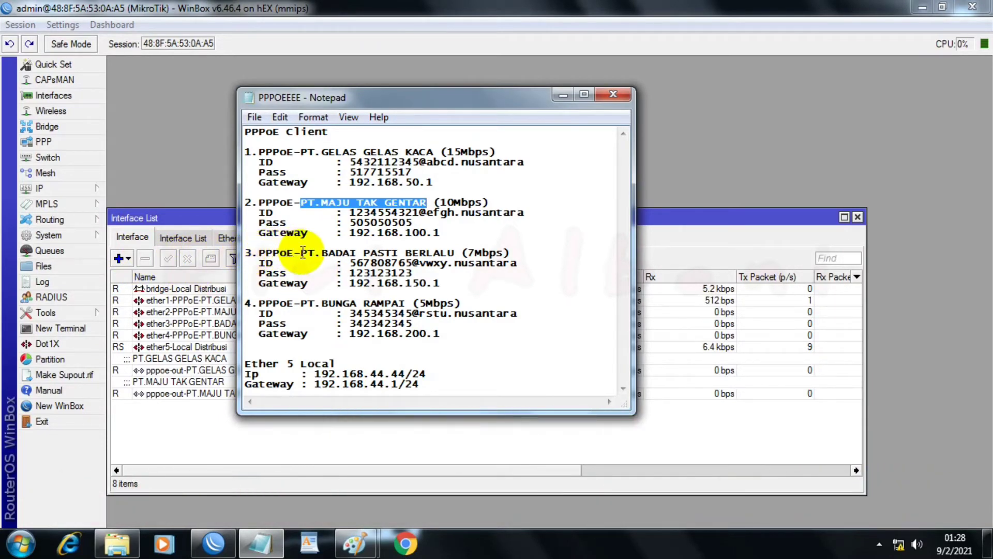
{"action": "left_click_drag", "start_coordinate": [302, 252], "coordinate": [451, 253]}
{"action": "right_click", "coordinate": [452, 253]}
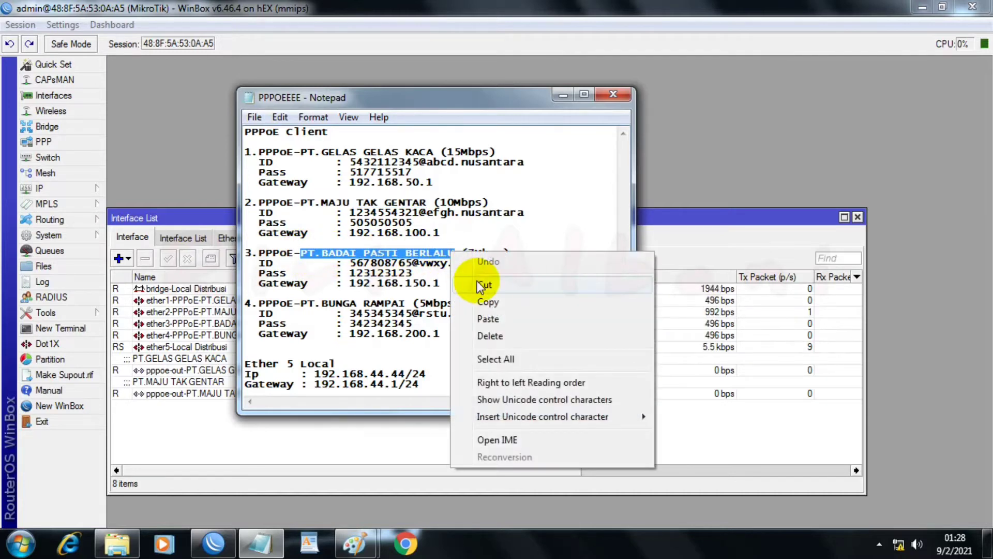
{"action": "left_click", "coordinate": [483, 300]}
{"action": "left_click", "coordinate": [126, 241]}
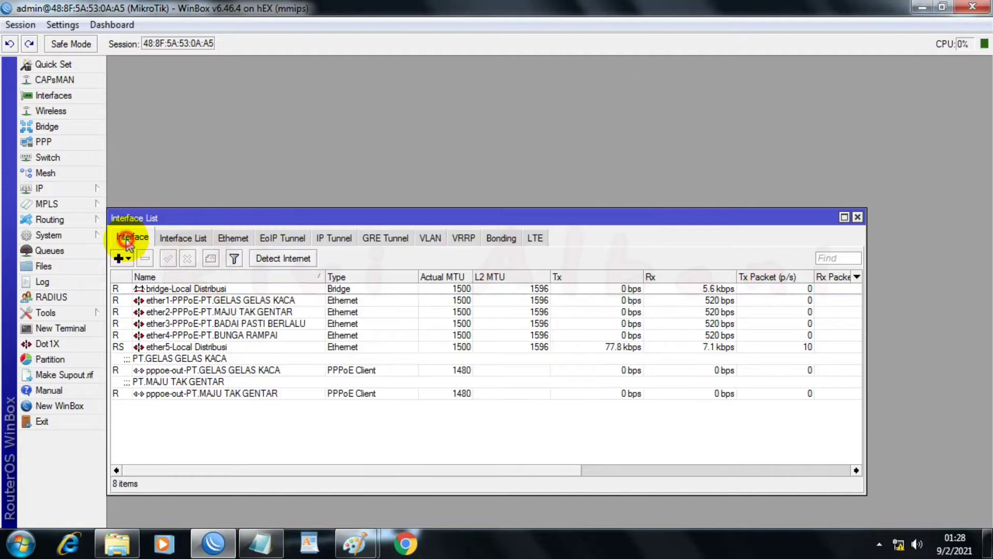
{"action": "left_click", "coordinate": [122, 258]}
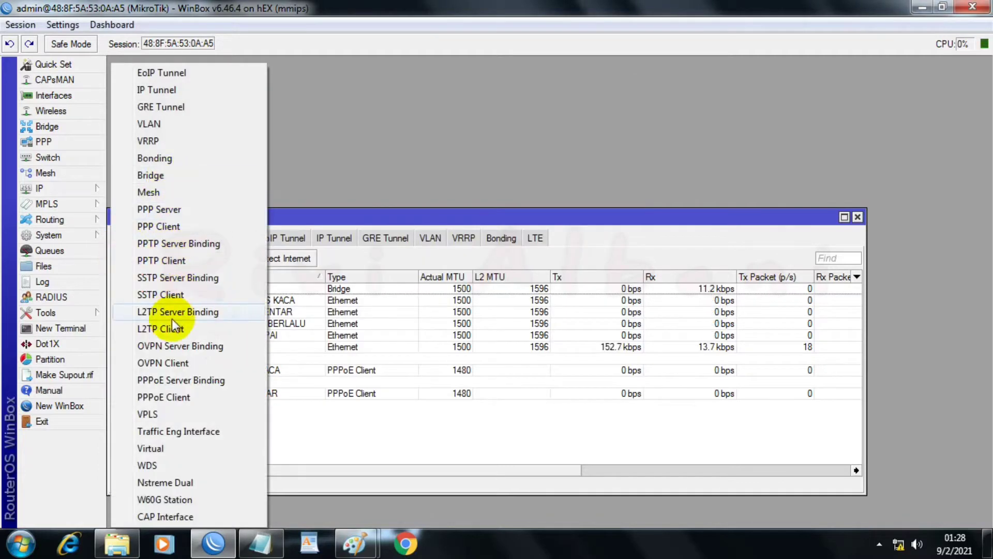
{"action": "left_click", "coordinate": [153, 398]}
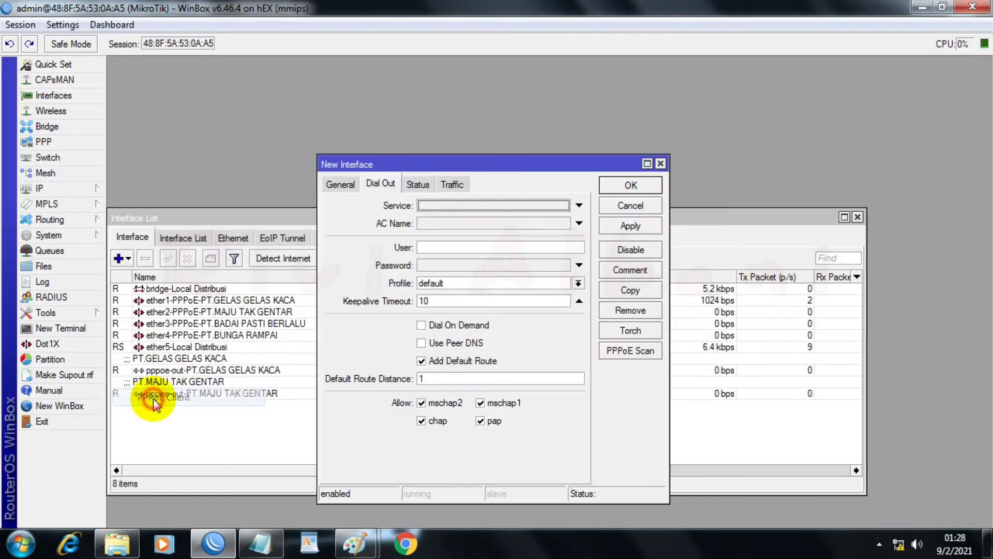
{"action": "left_click", "coordinate": [331, 183]}
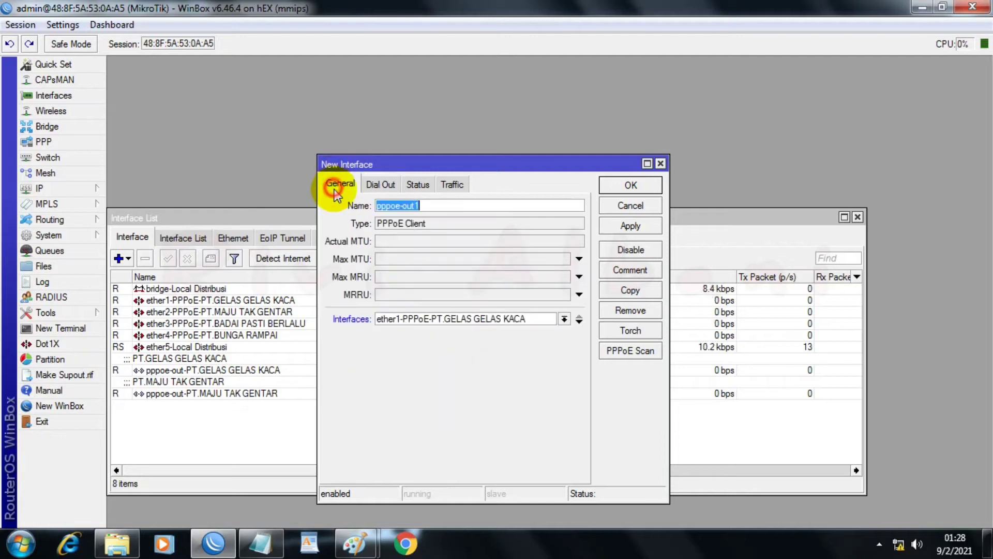
{"action": "left_click", "coordinate": [444, 206]}
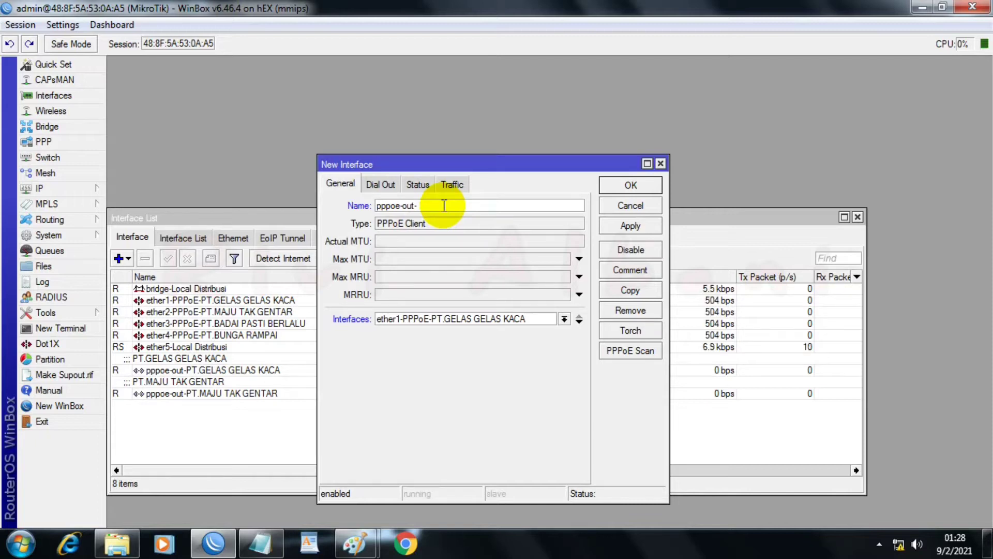
{"action": "key", "text": "ctrl+v"}
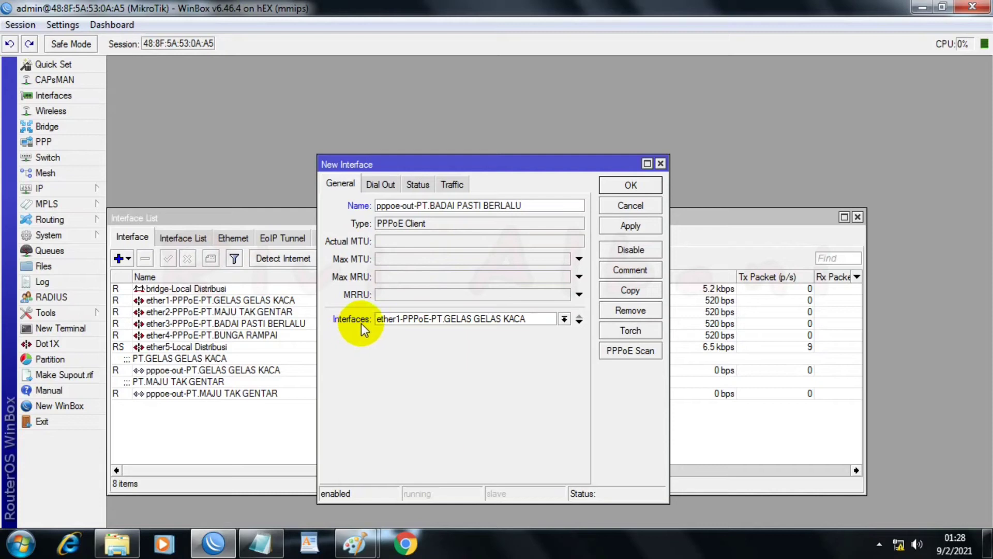
{"action": "left_click", "coordinate": [564, 319]}
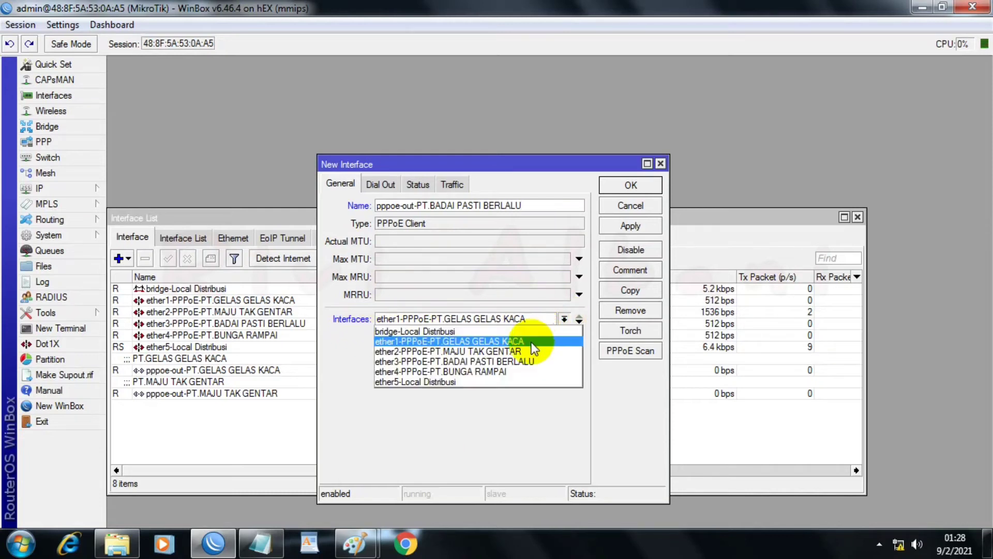
{"action": "left_click", "coordinate": [455, 361]}
Step: Fill in the new PPPoE client's dial-out user with the PT.BADAI PASTI BERLALU account ID copied from the Notepad notes
{"action": "left_click", "coordinate": [378, 185]}
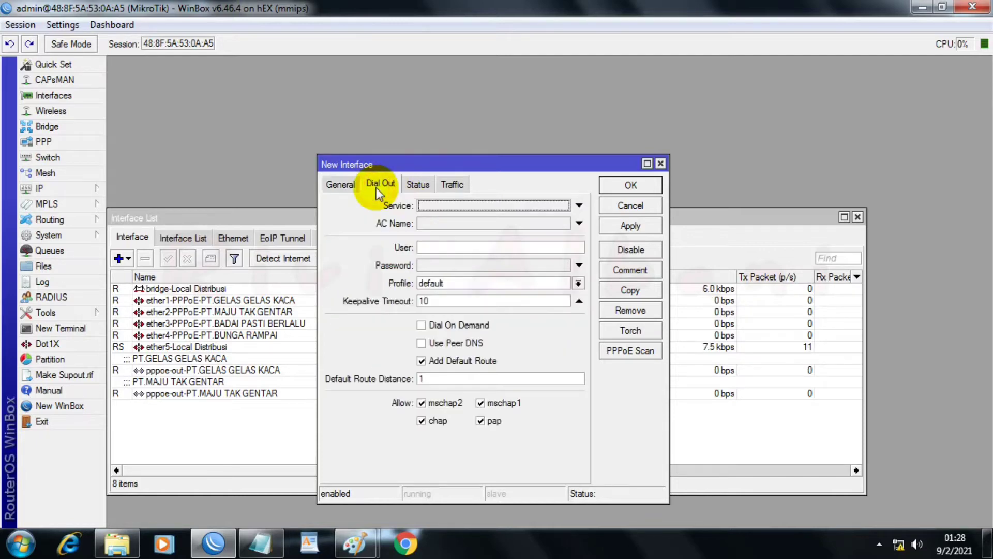
{"action": "left_click", "coordinate": [260, 543]}
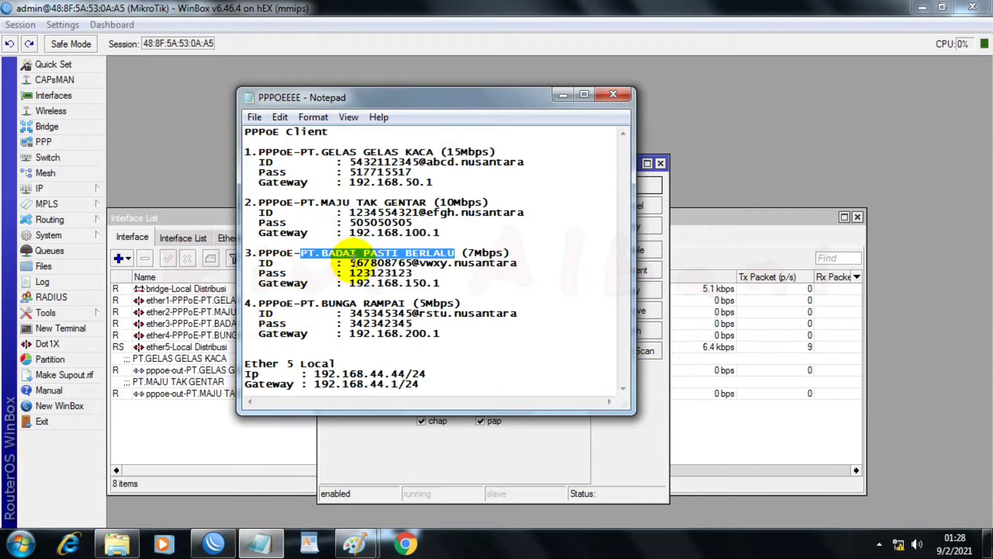
{"action": "left_click_drag", "start_coordinate": [350, 263], "coordinate": [509, 264]}
{"action": "right_click", "coordinate": [501, 262]}
{"action": "left_click", "coordinate": [543, 308]}
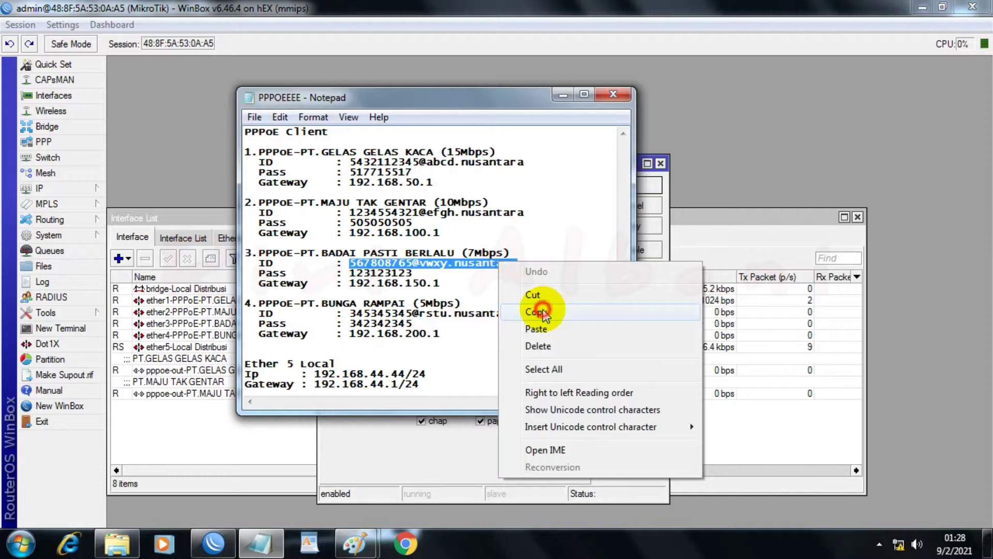
{"action": "left_click", "coordinate": [496, 444]}
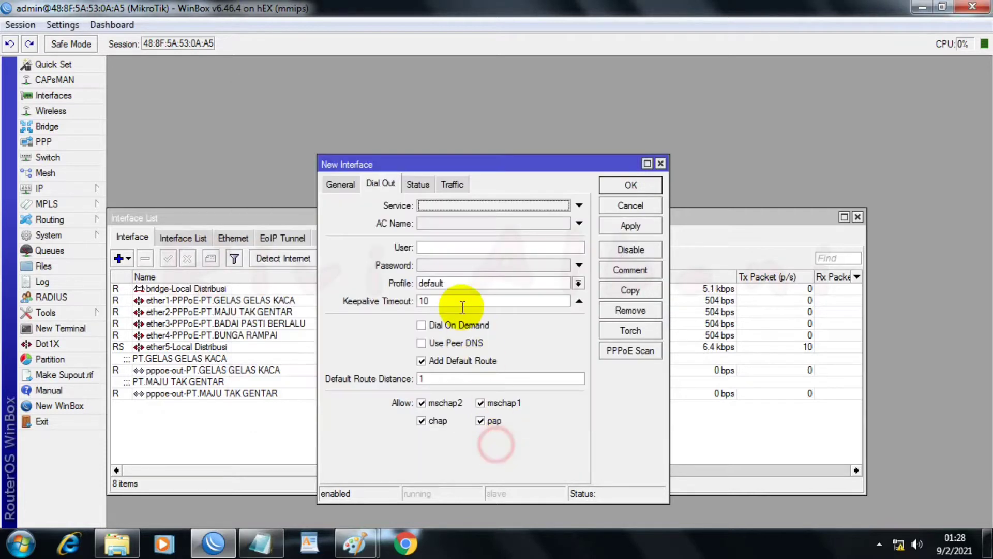
{"action": "left_click", "coordinate": [441, 247]}
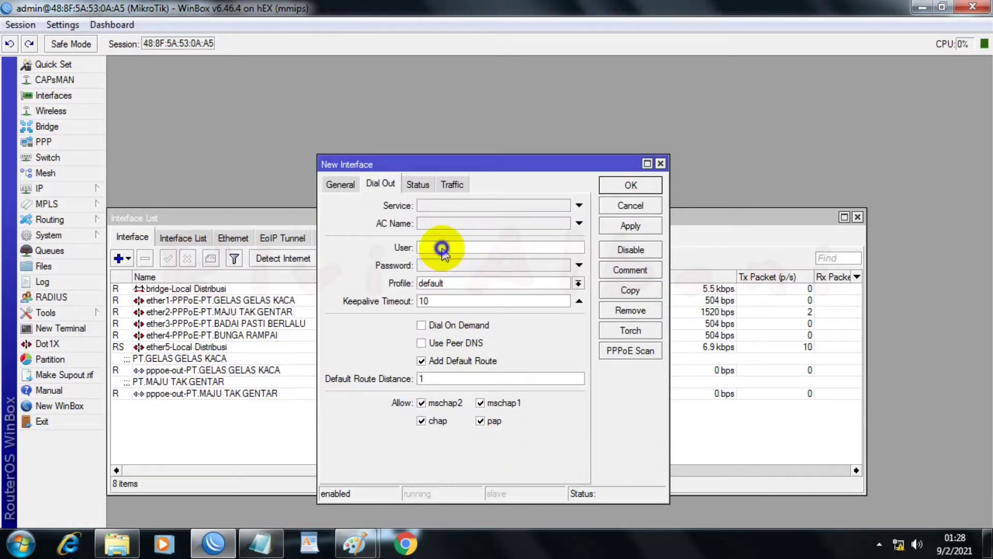
{"action": "right_click", "coordinate": [441, 247]}
{"action": "left_click", "coordinate": [488, 295]}
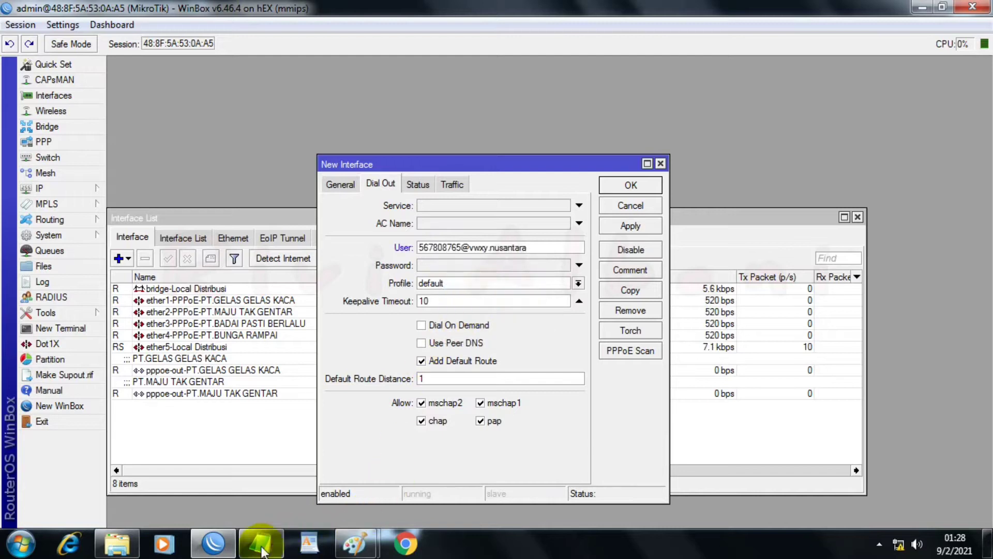
Step: Fill in the new PPPoE client's dial-out password with the PT.BADAI PASTI BERLALU password copied from the Notepad notes
{"action": "left_click", "coordinate": [261, 546]}
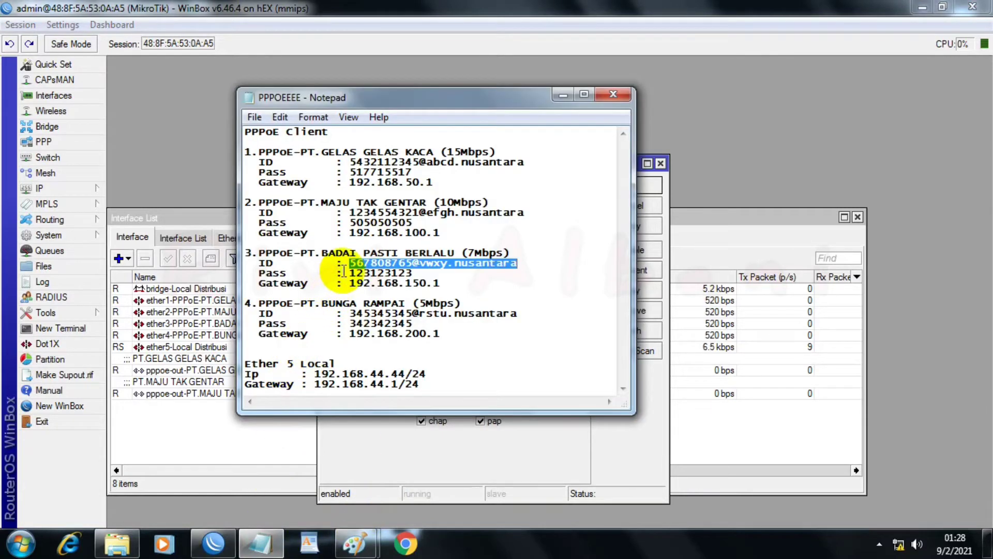
{"action": "left_click_drag", "start_coordinate": [348, 273], "coordinate": [409, 274]}
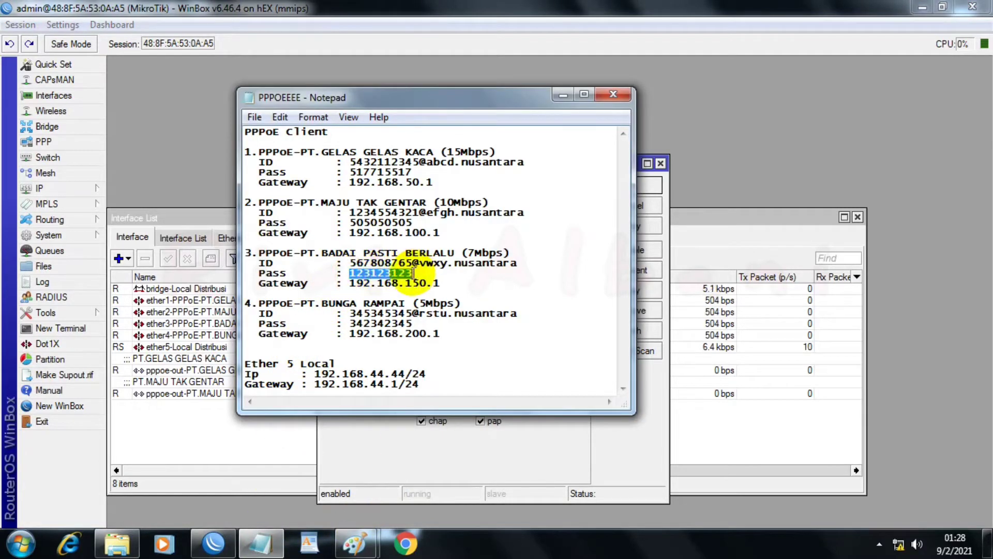
{"action": "right_click", "coordinate": [405, 279]}
{"action": "left_click", "coordinate": [425, 325]}
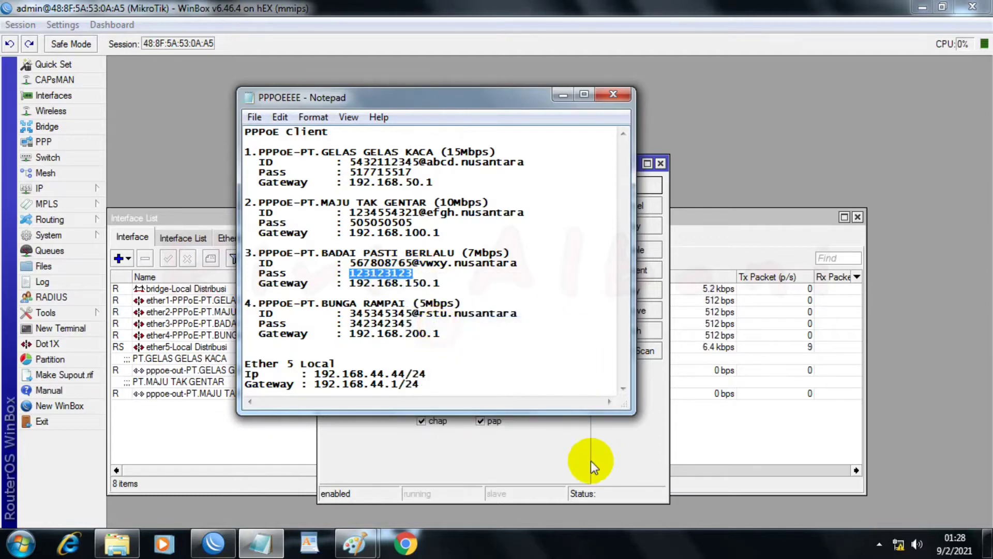
{"action": "left_click", "coordinate": [591, 462]}
{"action": "left_click", "coordinate": [449, 265]}
{"action": "right_click", "coordinate": [449, 265]}
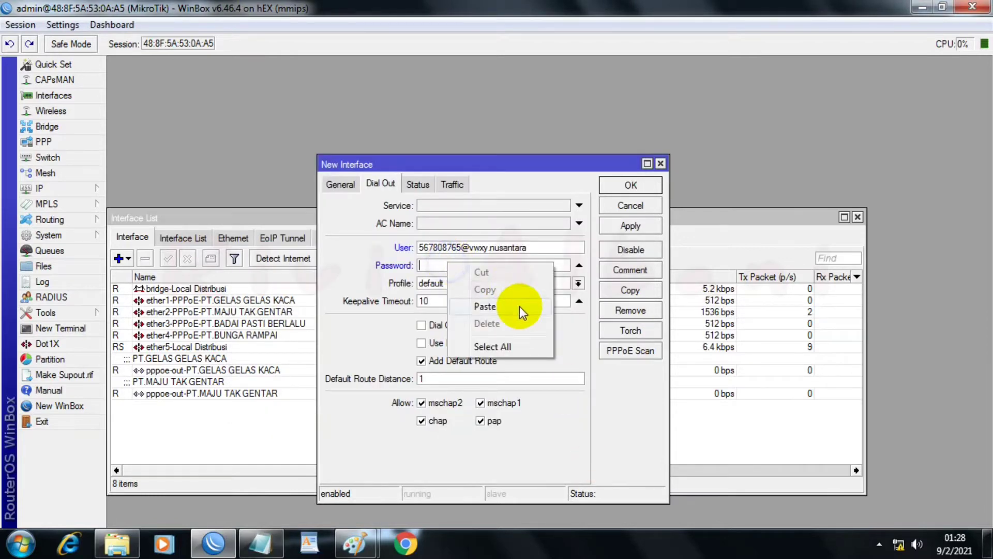
{"action": "left_click", "coordinate": [497, 308]}
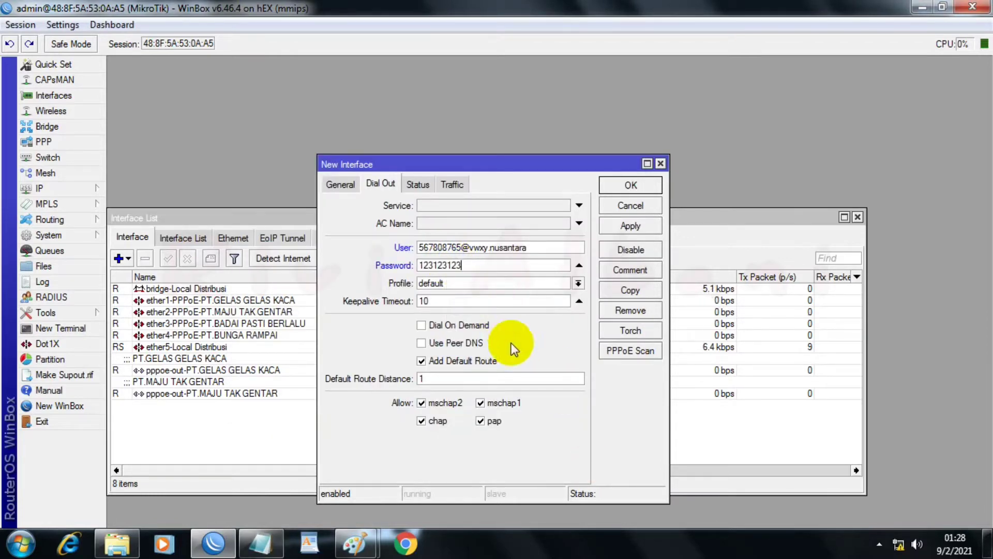
Step: Turn off Add Default Route, set the comment to "PT.BADAI PASTI BERLALU" copied from the Notepad notes, and save the client
{"action": "left_click", "coordinate": [432, 364]}
{"action": "left_click", "coordinate": [276, 544]}
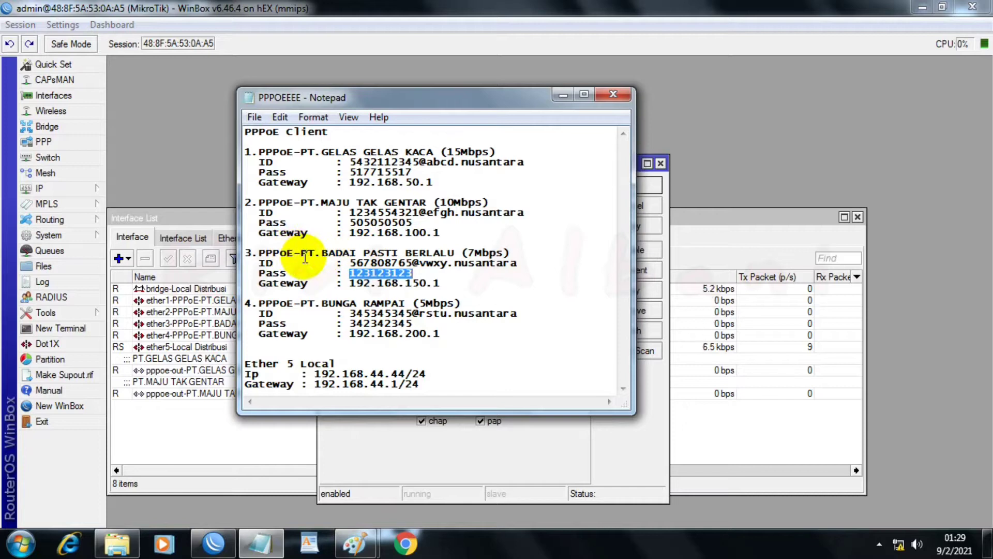
{"action": "left_click_drag", "start_coordinate": [305, 252], "coordinate": [442, 250]}
{"action": "right_click", "coordinate": [443, 252]}
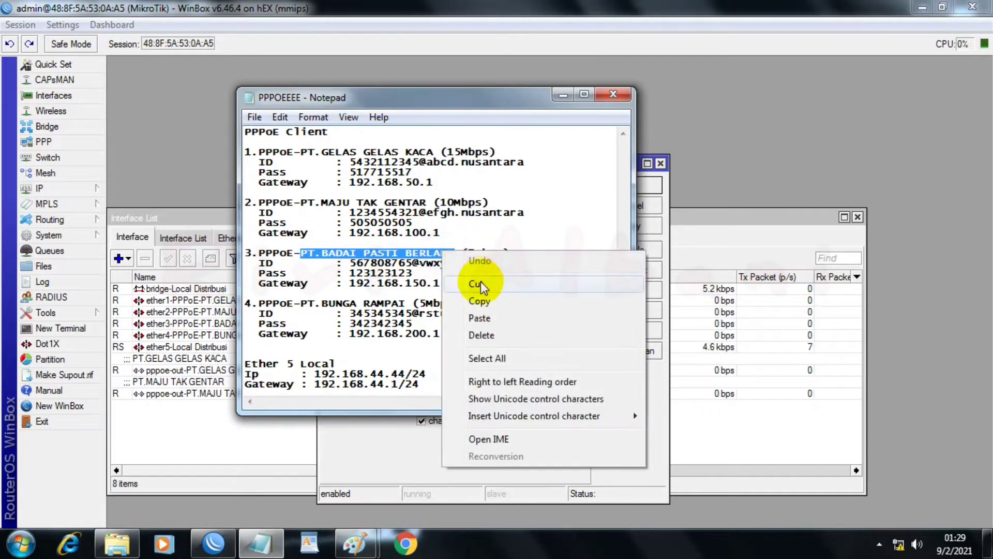
{"action": "left_click", "coordinate": [492, 305]}
{"action": "left_click", "coordinate": [568, 417]}
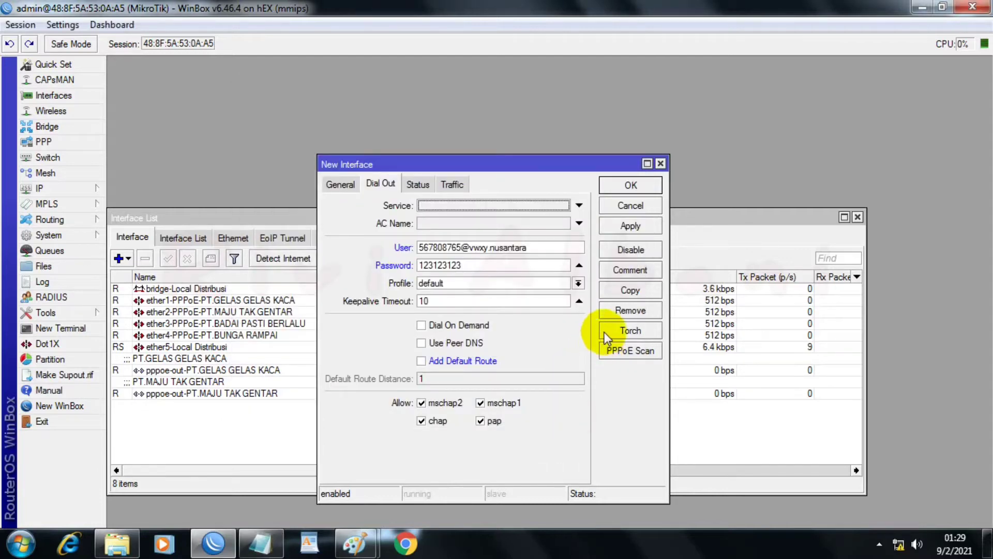
{"action": "left_click", "coordinate": [614, 276]}
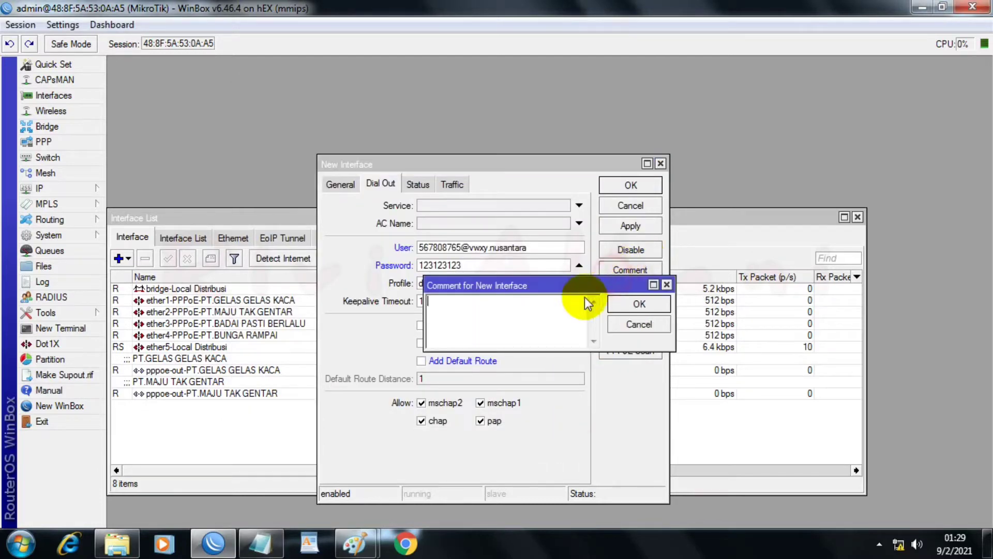
{"action": "right_click", "coordinate": [526, 313]}
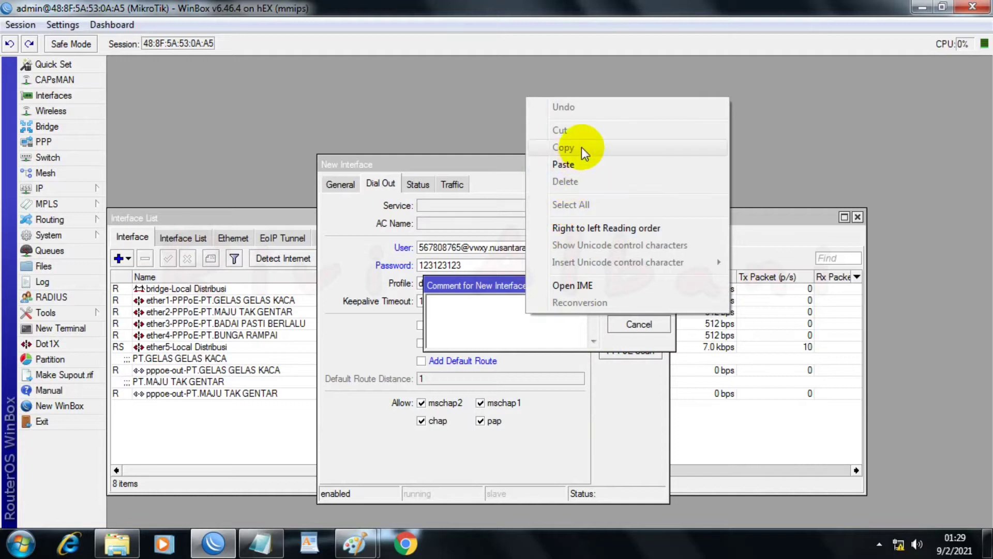
{"action": "left_click", "coordinate": [564, 164]}
{"action": "left_click", "coordinate": [636, 305]}
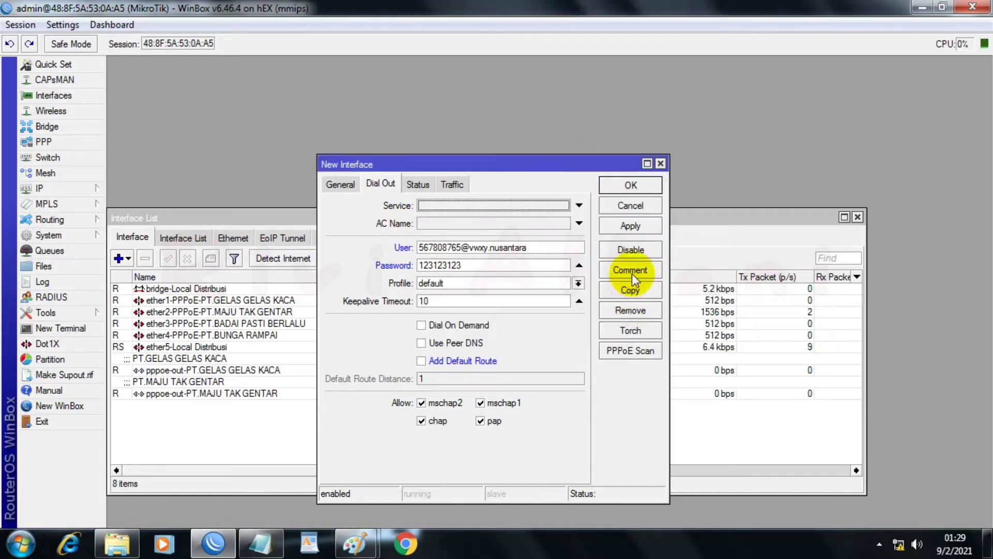
{"action": "left_click", "coordinate": [630, 226]}
{"action": "left_click", "coordinate": [627, 186]}
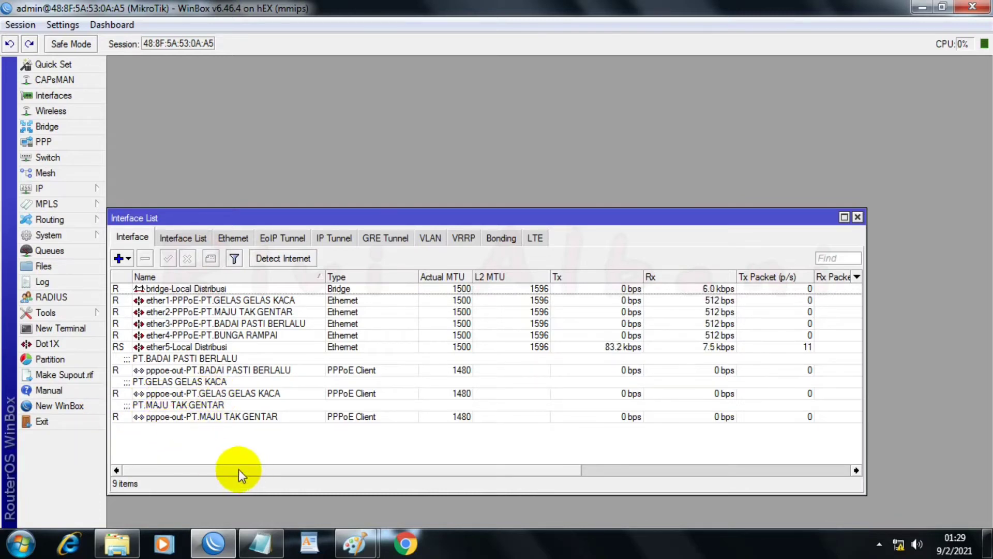
Step: Add a PPPoE client on ether4-PPPoE-PT.BUNGA RAMPAI named "pppoe-out-PT.BUNGA RAMPAI", copying the ISP name from the PPPOEEEE notes in Notepad
{"action": "left_click", "coordinate": [261, 543]}
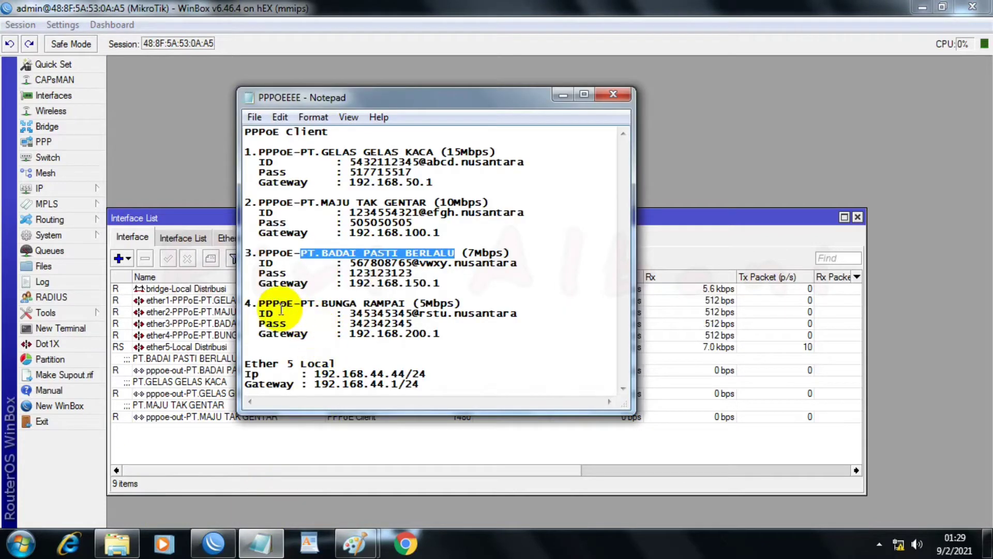
{"action": "left_click_drag", "start_coordinate": [302, 300], "coordinate": [407, 304]}
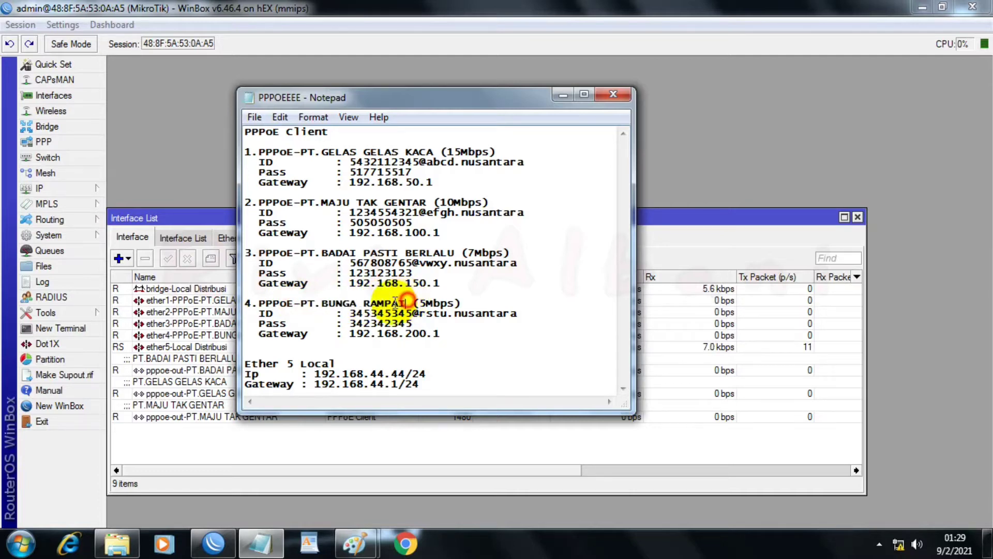
{"action": "right_click", "coordinate": [313, 307]}
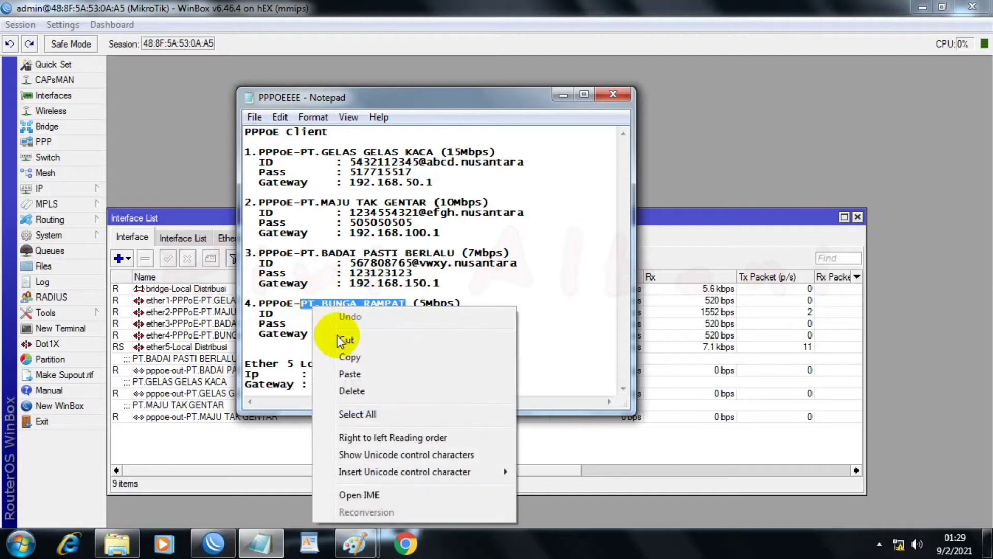
{"action": "left_click", "coordinate": [358, 356]}
{"action": "left_click", "coordinate": [129, 235]}
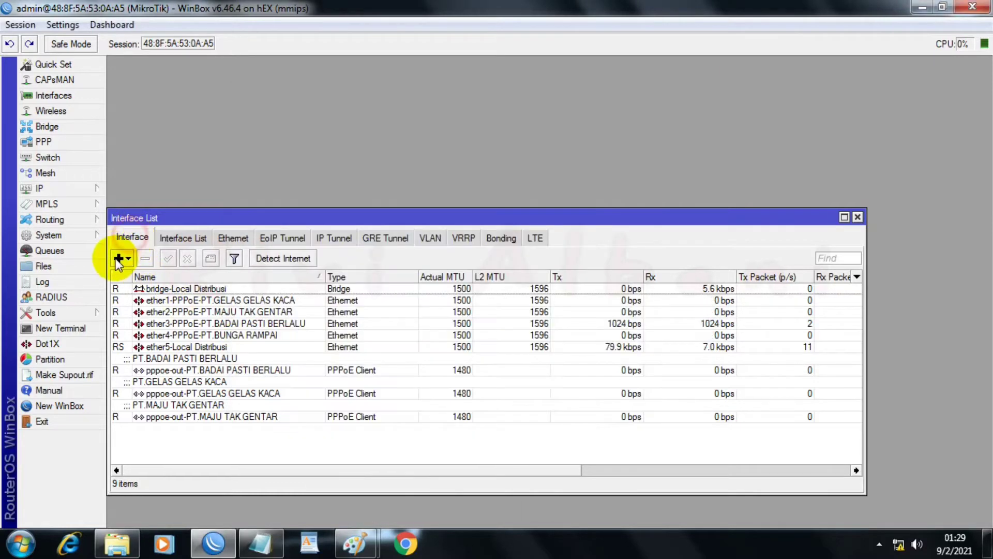
{"action": "left_click", "coordinate": [122, 258]}
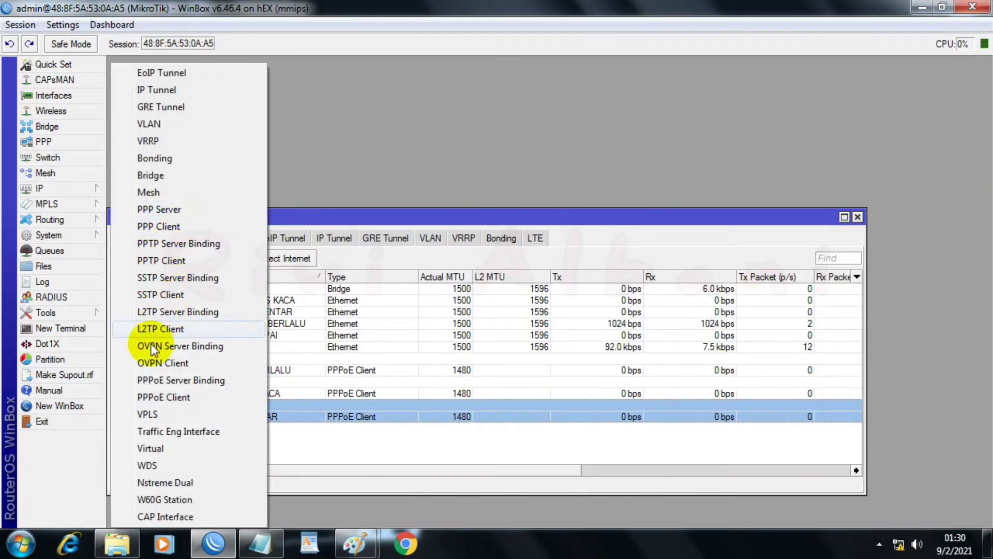
{"action": "left_click", "coordinate": [155, 398]}
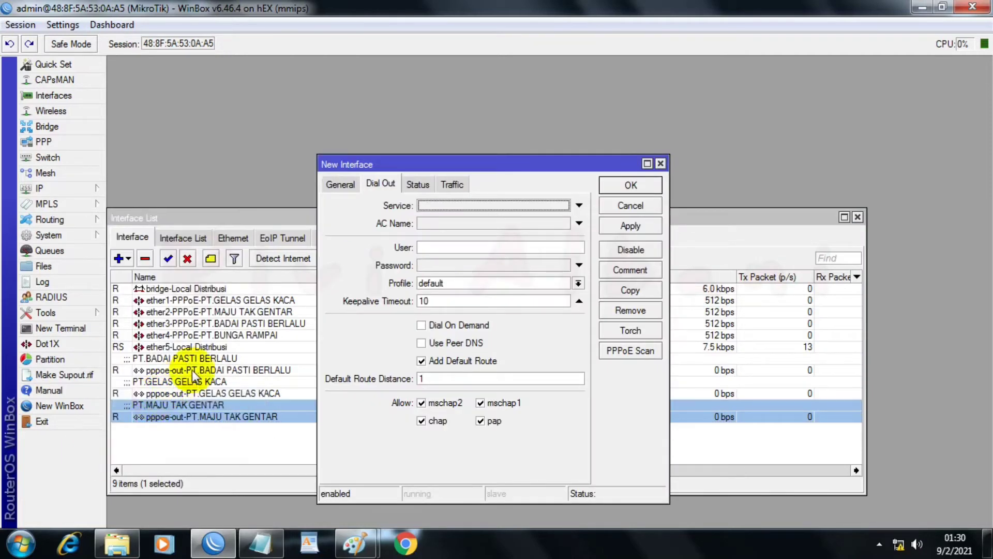
{"action": "left_click", "coordinate": [353, 187]}
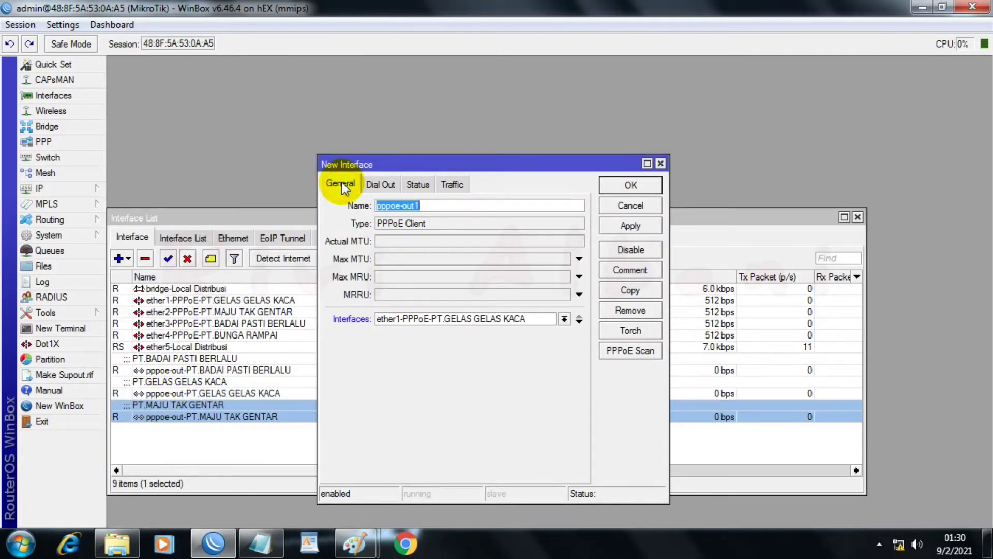
{"action": "left_click", "coordinate": [439, 206]}
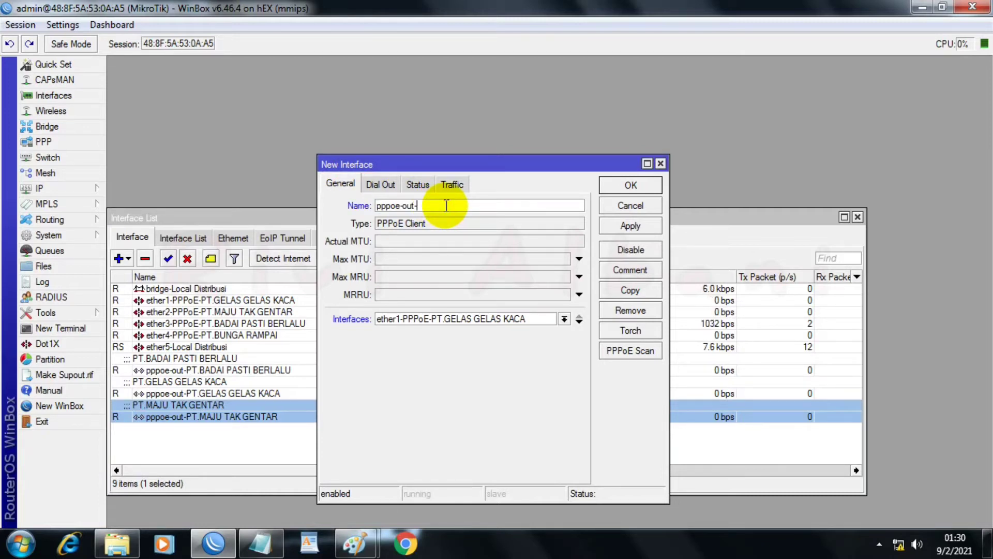
{"action": "type", "text": "-"}
{"action": "key", "text": "ctrl+v"}
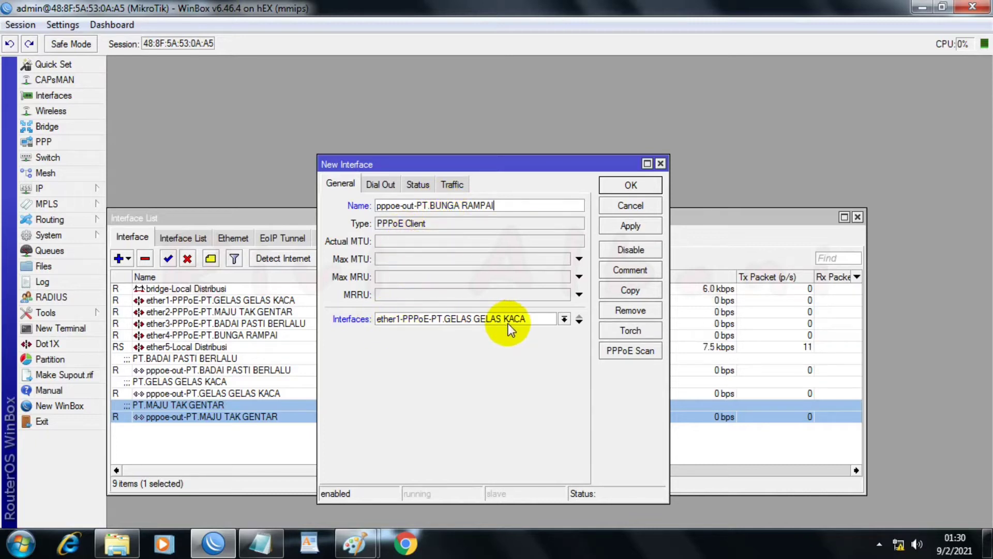
{"action": "left_click", "coordinate": [564, 319]}
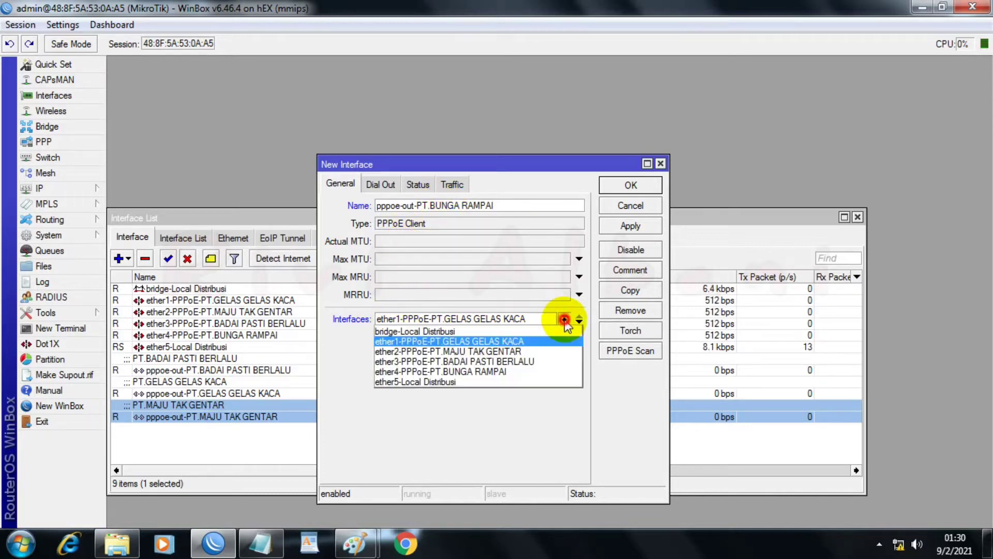
{"action": "left_click", "coordinate": [460, 371]}
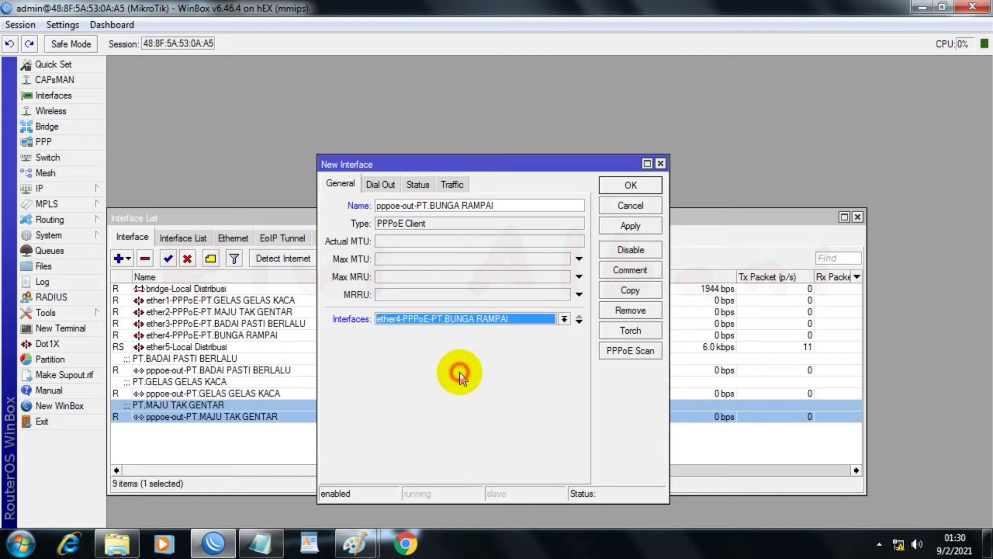
Step: Fill in the new PPPoE client's dial-out user with the PT.BUNGA RAMPAI account ID copied from the Notepad notes
{"action": "left_click", "coordinate": [392, 192]}
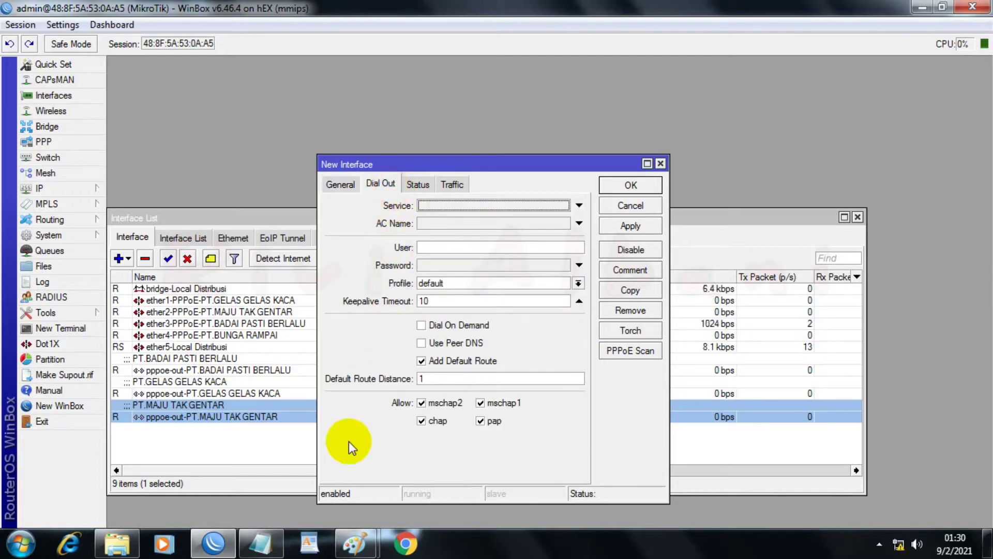
{"action": "left_click", "coordinate": [260, 543]}
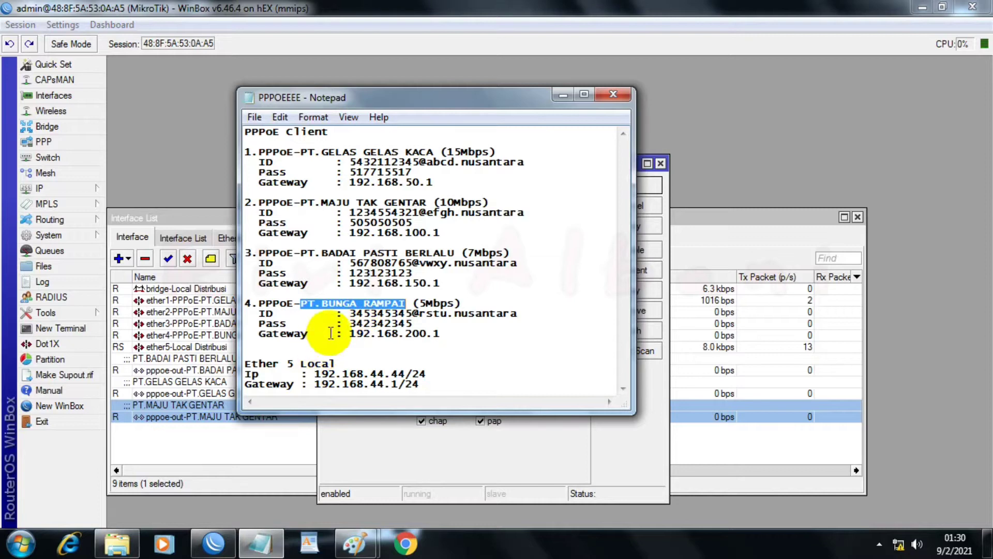
{"action": "left_click", "coordinate": [350, 313]}
{"action": "left_click_drag", "start_coordinate": [350, 313], "coordinate": [502, 324]}
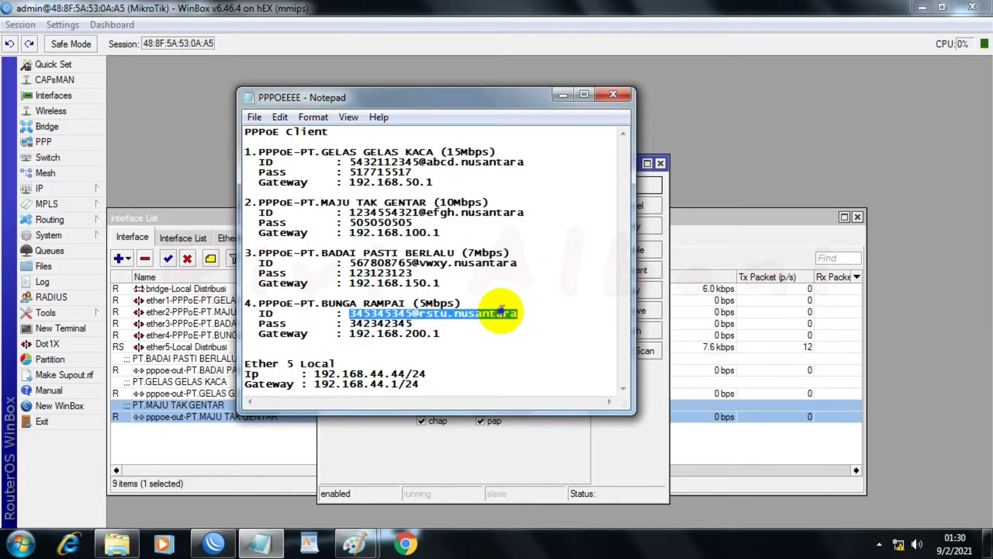
{"action": "right_click", "coordinate": [501, 314]}
{"action": "left_click", "coordinate": [541, 361]}
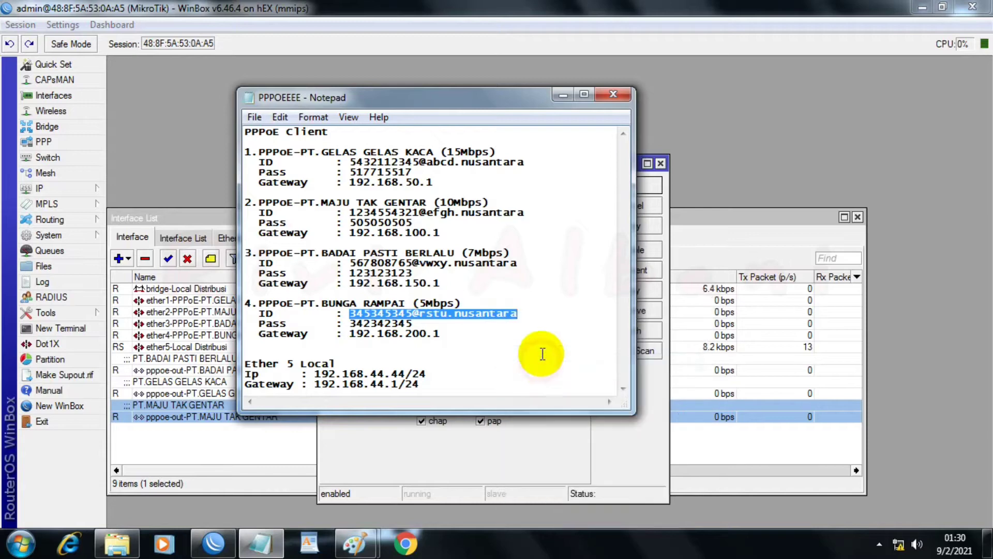
{"action": "left_click", "coordinate": [561, 95]}
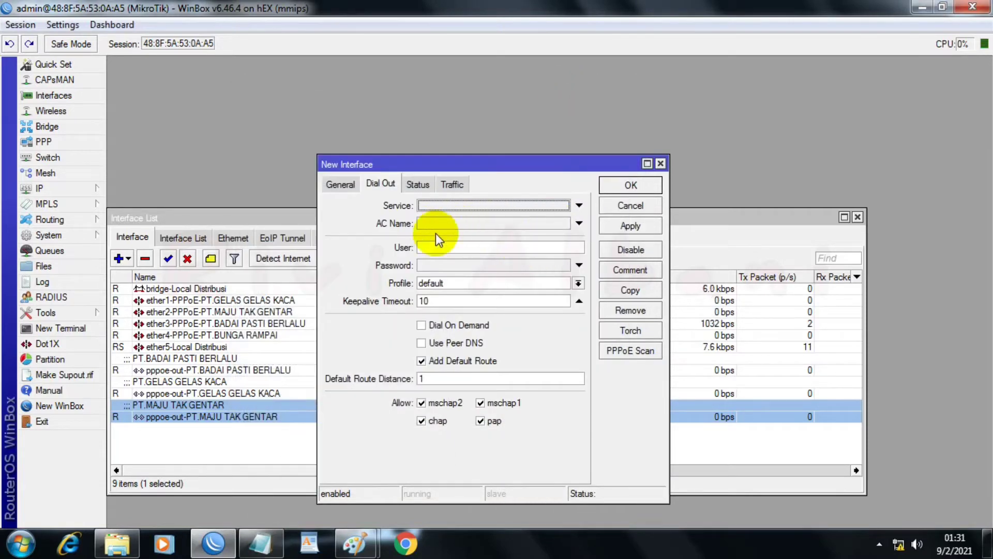
{"action": "left_click", "coordinate": [435, 247]}
{"action": "right_click", "coordinate": [439, 248]}
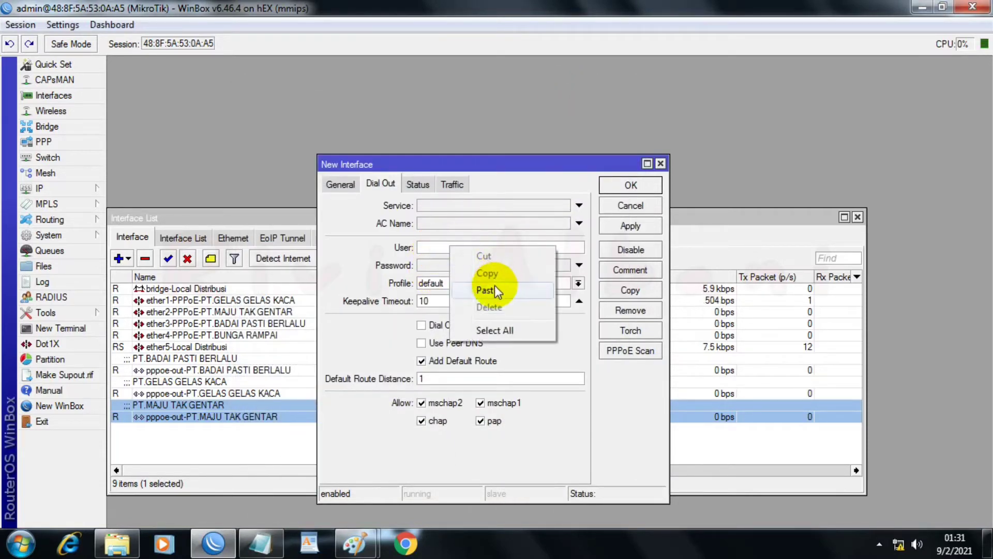
{"action": "left_click", "coordinate": [488, 290]}
Step: Fill in the new PPPoE client's dial-out password with the PT.BUNGA RAMPAI password copied from the Notepad notes
{"action": "left_click", "coordinate": [260, 541]}
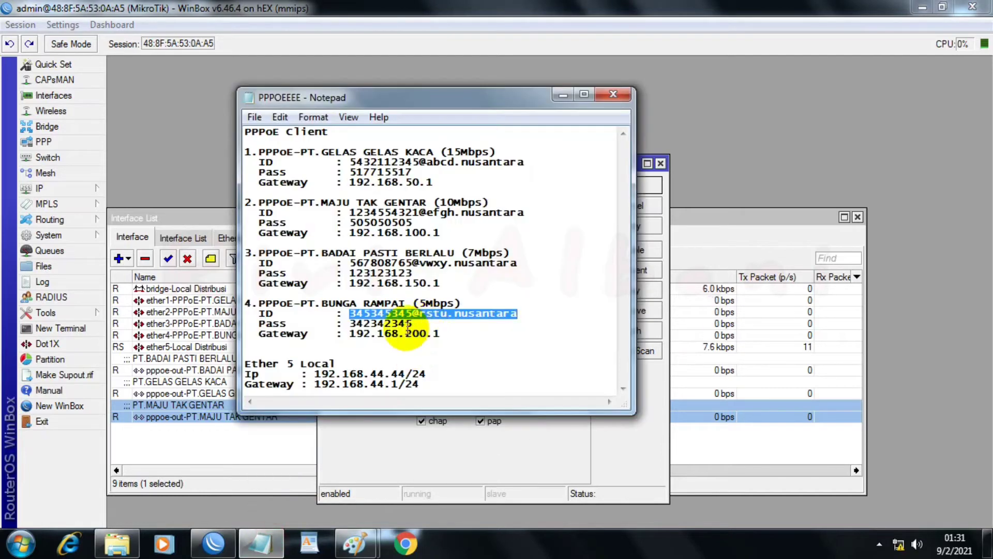
{"action": "left_click_drag", "start_coordinate": [354, 322], "coordinate": [404, 324]}
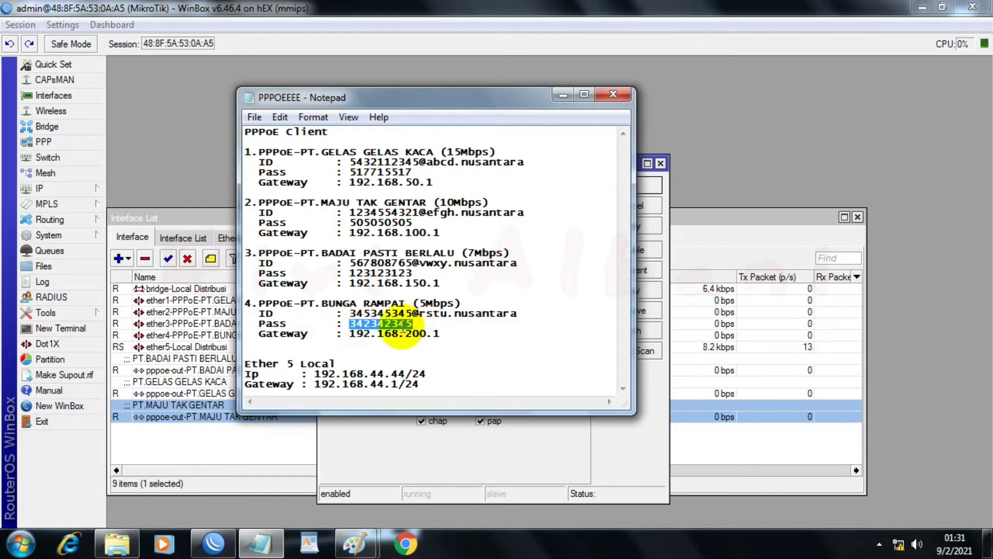
{"action": "right_click", "coordinate": [400, 323]}
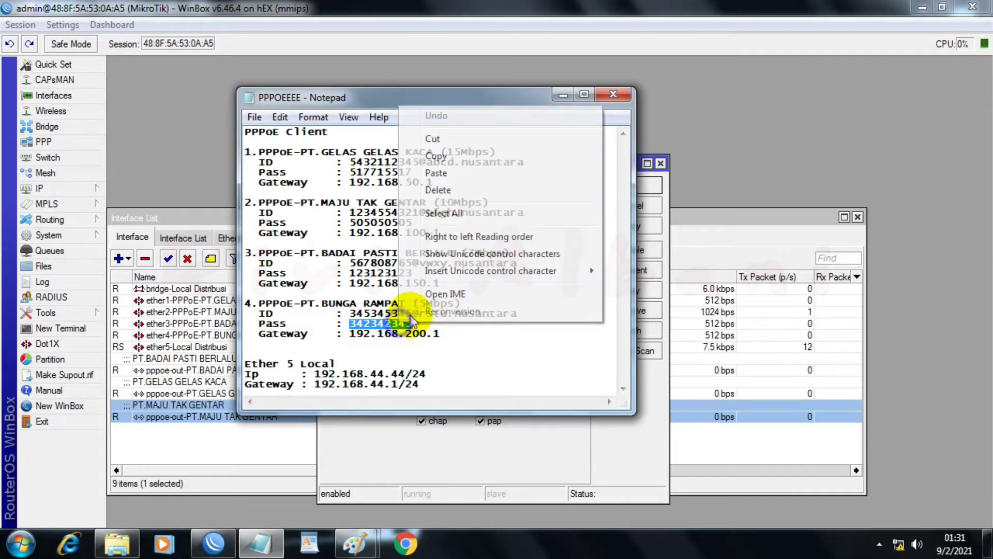
{"action": "left_click", "coordinate": [435, 155]}
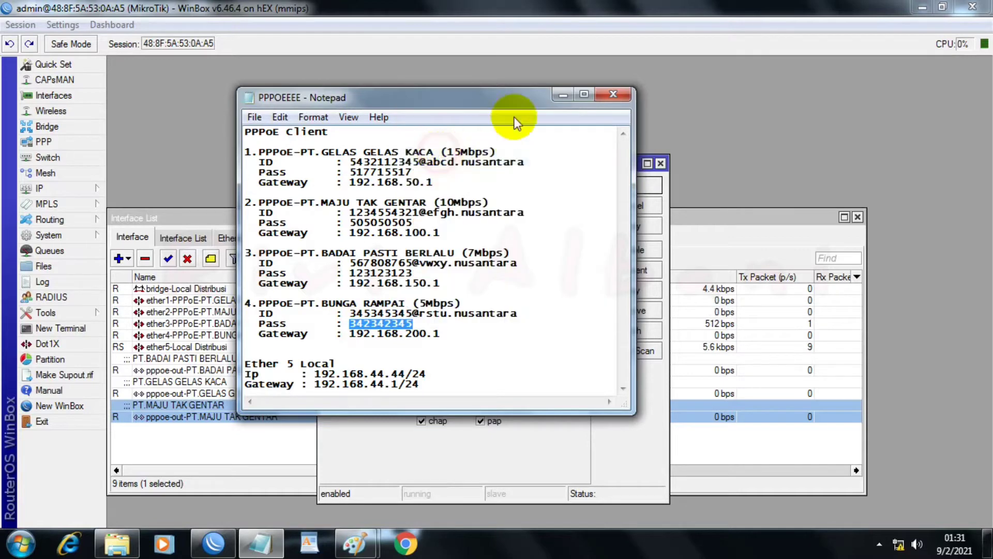
{"action": "left_click", "coordinate": [565, 97]}
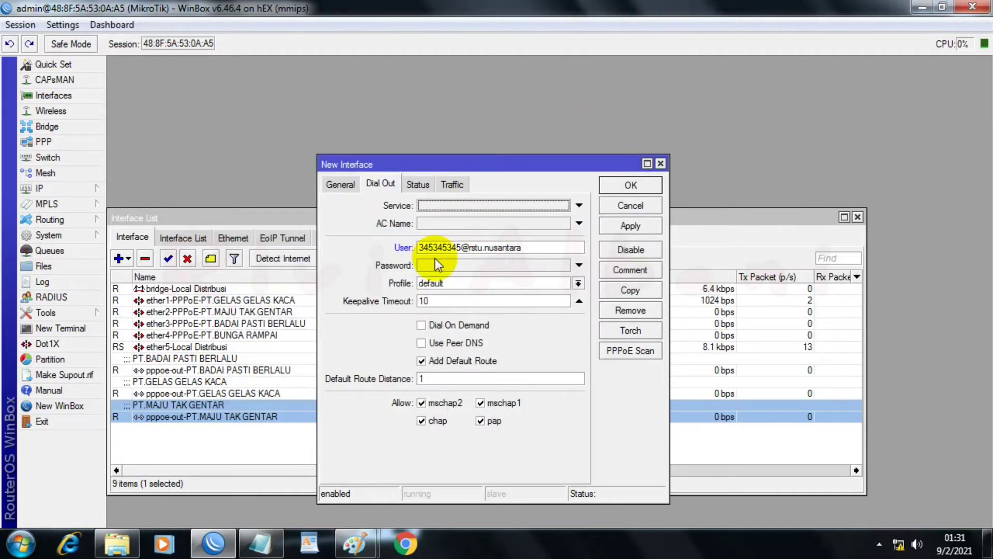
{"action": "left_click", "coordinate": [433, 264]}
{"action": "right_click", "coordinate": [433, 264]}
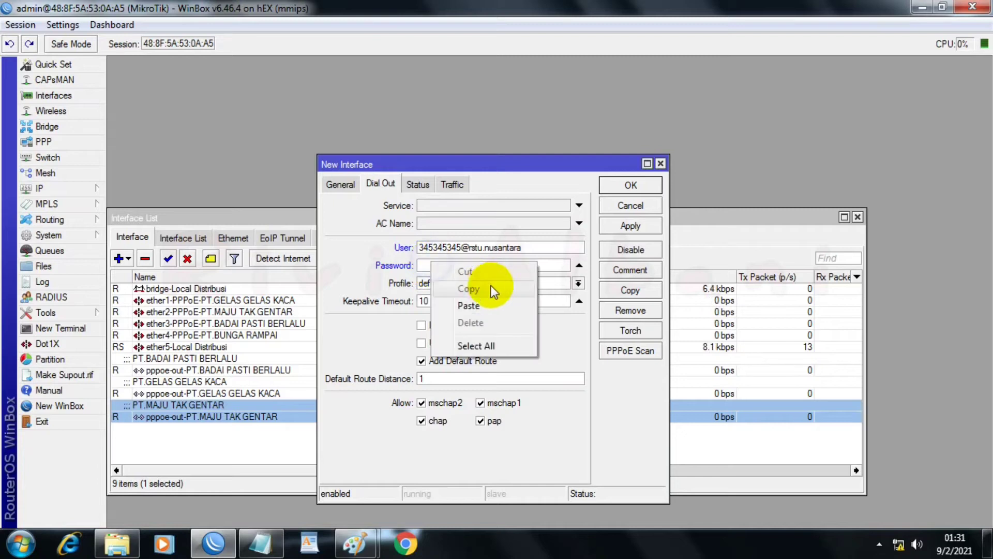
{"action": "left_click", "coordinate": [461, 310]}
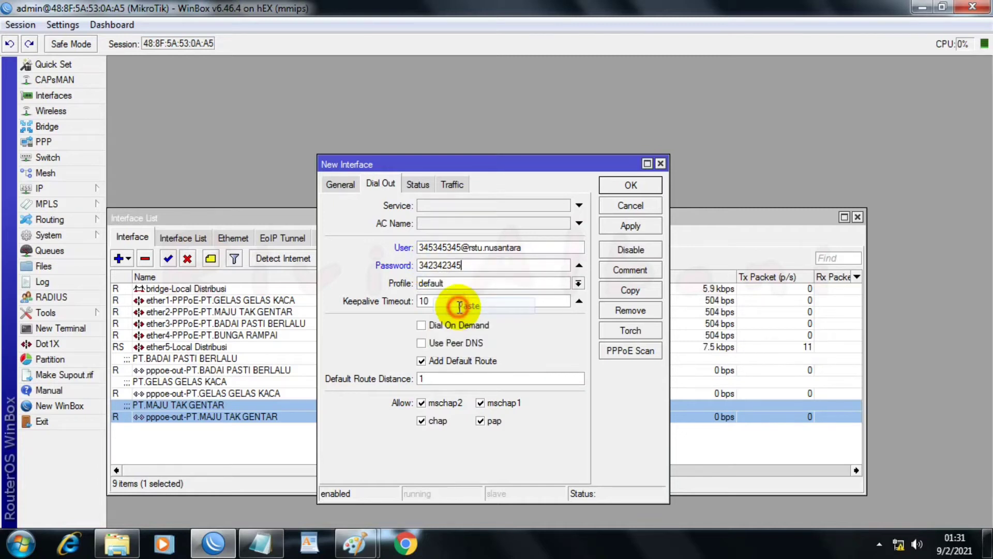
Step: Turn off Add Default Route, set the comment to "PT.BUNGA RAMPAI" copied from the Notepad notes, and save the client
{"action": "left_click", "coordinate": [422, 361]}
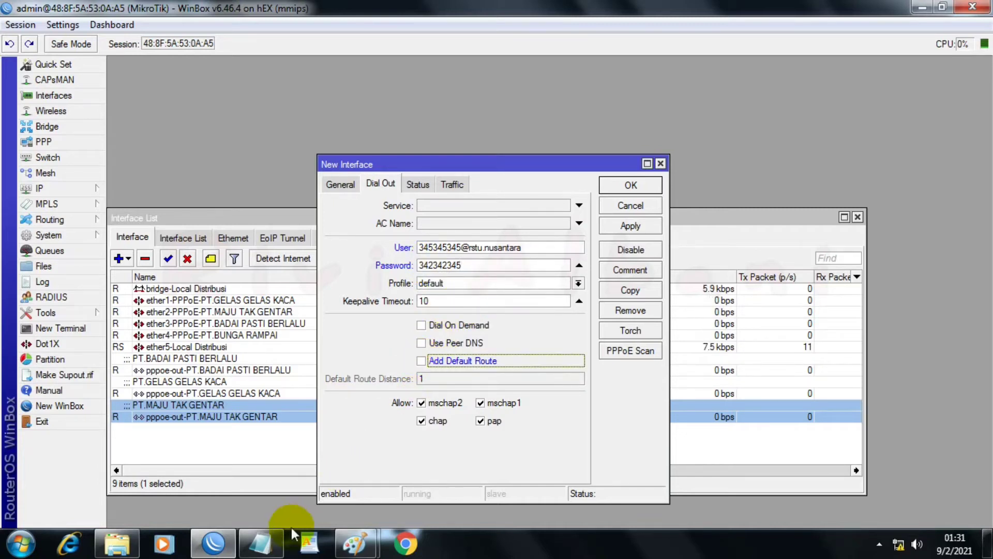
{"action": "left_click", "coordinate": [264, 541]}
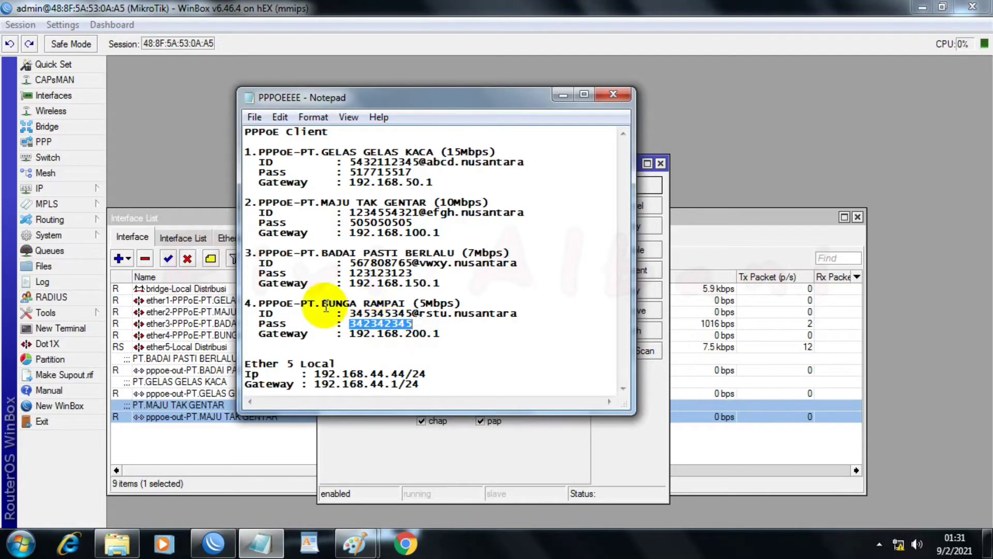
{"action": "left_click_drag", "start_coordinate": [304, 302], "coordinate": [404, 302]}
{"action": "right_click", "coordinate": [403, 305]}
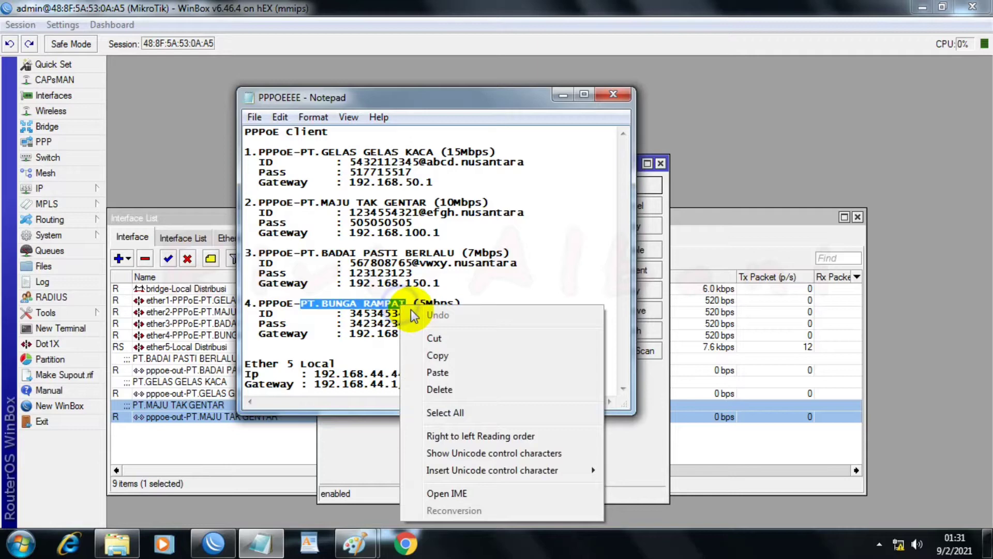
{"action": "left_click", "coordinate": [437, 356]}
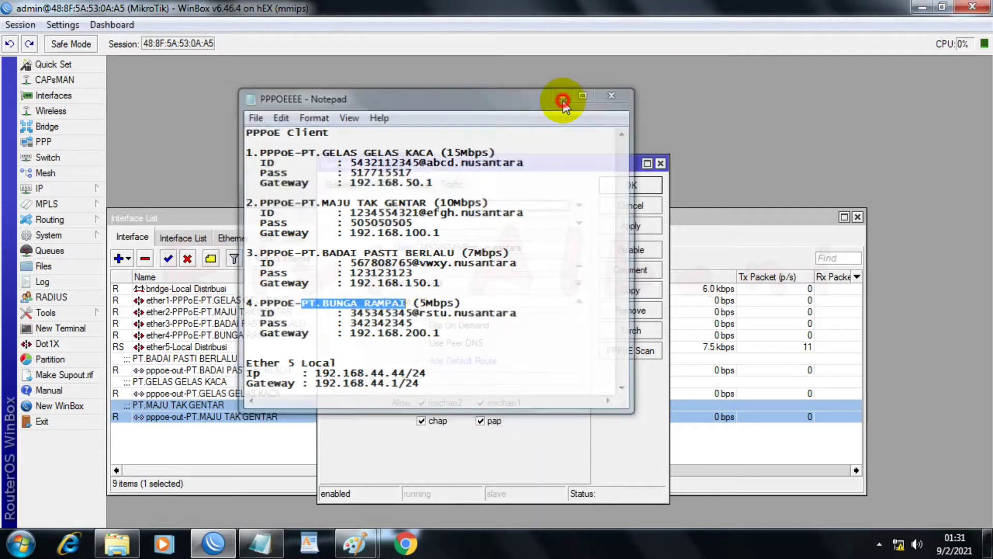
{"action": "left_click", "coordinate": [563, 95]}
{"action": "left_click", "coordinate": [613, 271]}
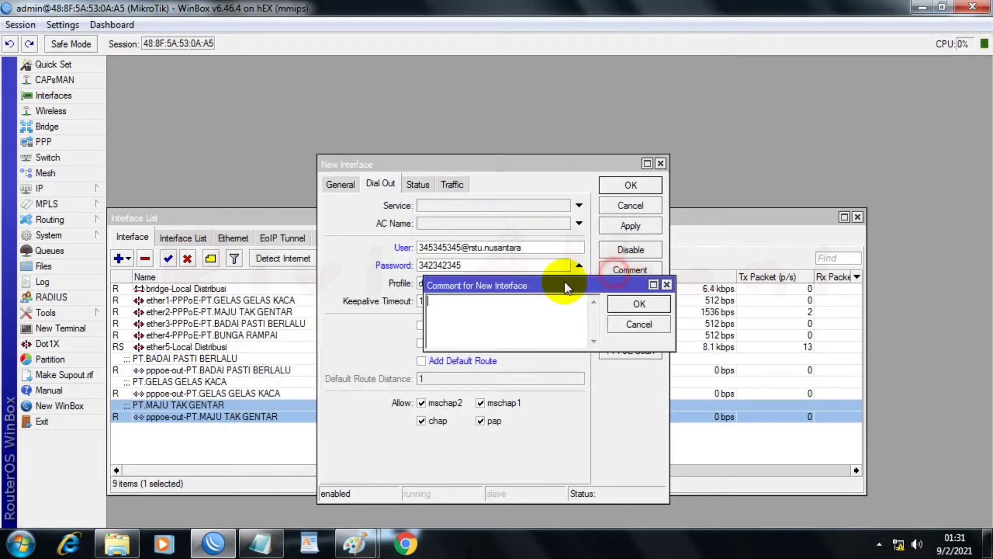
{"action": "right_click", "coordinate": [476, 315]}
{"action": "left_click", "coordinate": [516, 165]}
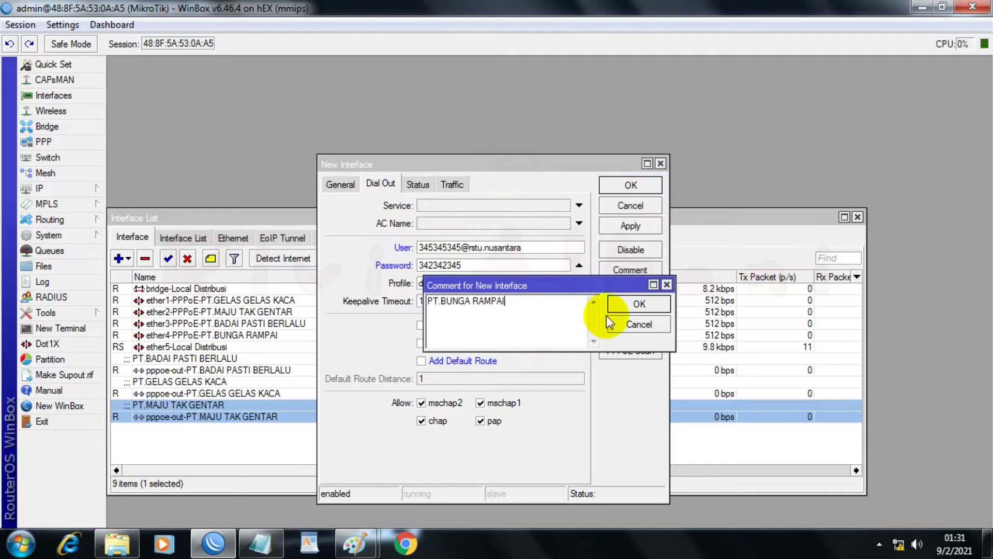
{"action": "left_click", "coordinate": [637, 305]}
{"action": "left_click", "coordinate": [638, 224]}
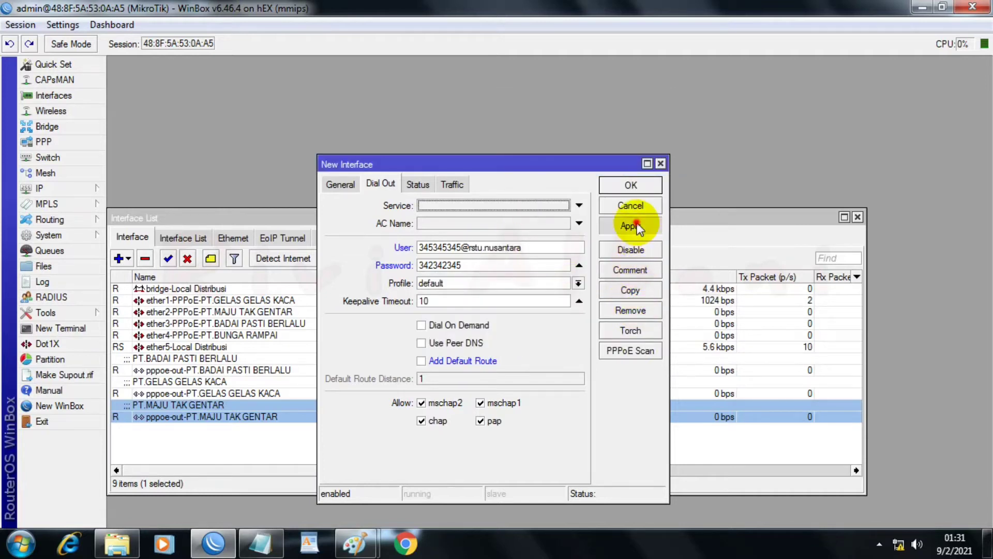
{"action": "left_click", "coordinate": [629, 185]}
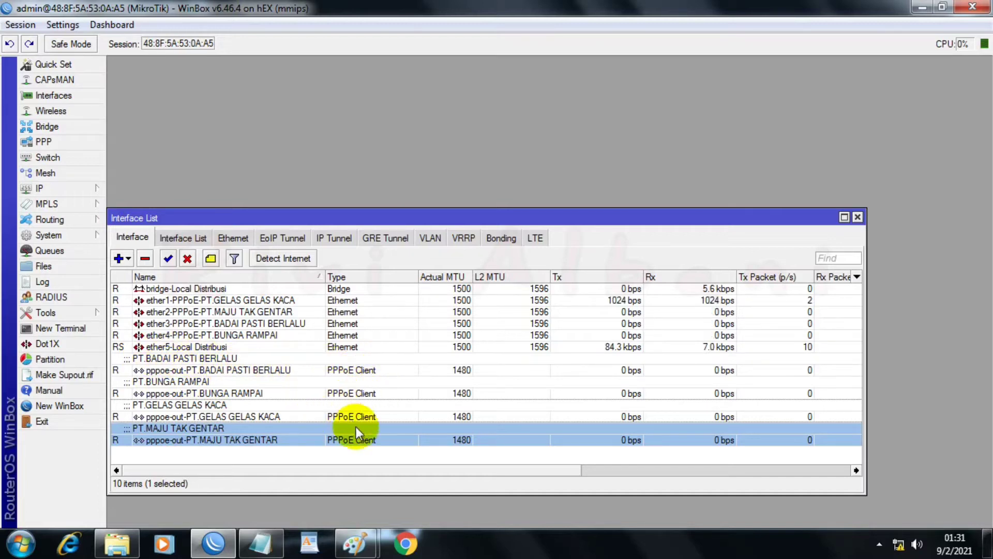
Step: Copy the Ether 5 Local gateway address 192.168.44.1/24 from the PPPOEEEE notes in Notepad and return to WinBox
{"action": "left_click", "coordinate": [263, 544]}
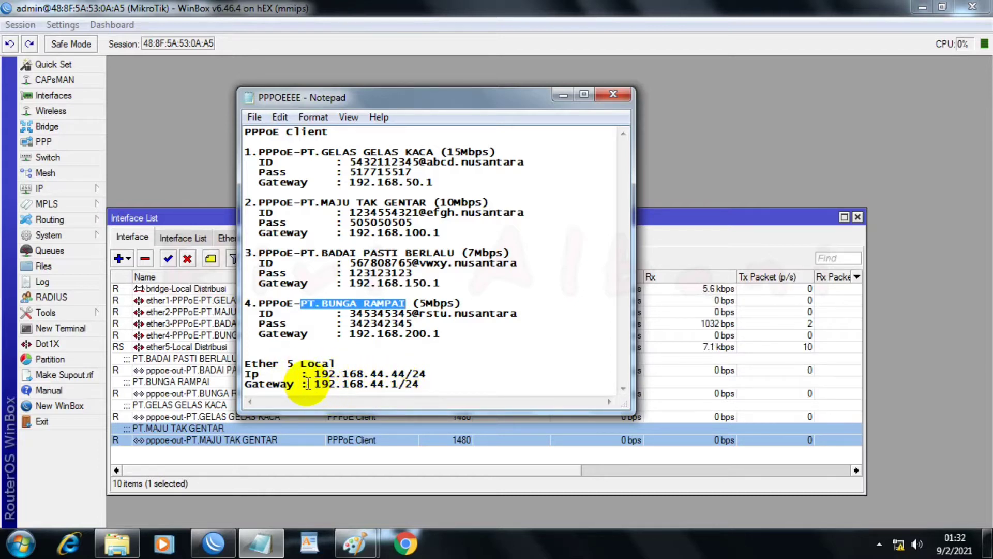
{"action": "left_click_drag", "start_coordinate": [317, 384], "coordinate": [409, 382]}
{"action": "right_click", "coordinate": [409, 383]}
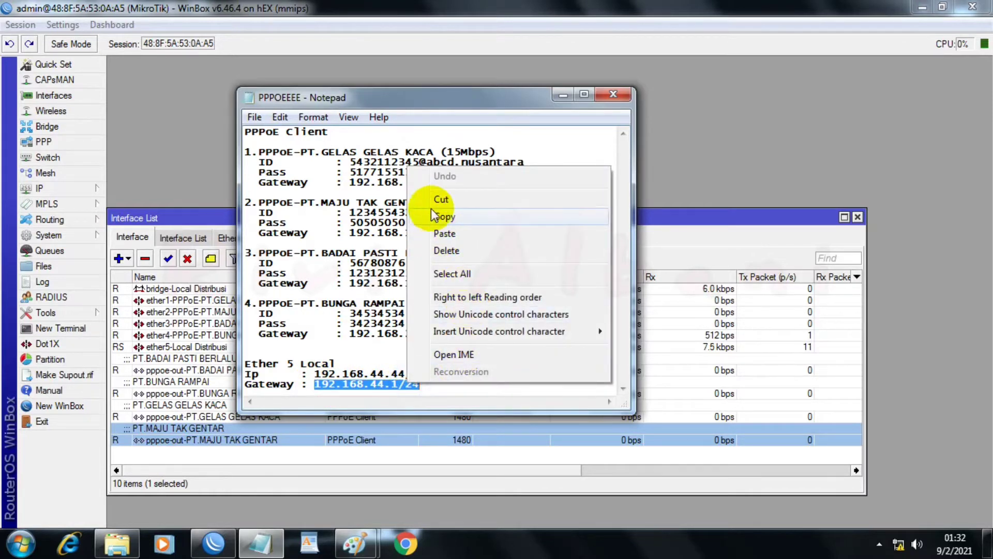
{"action": "left_click", "coordinate": [453, 217]}
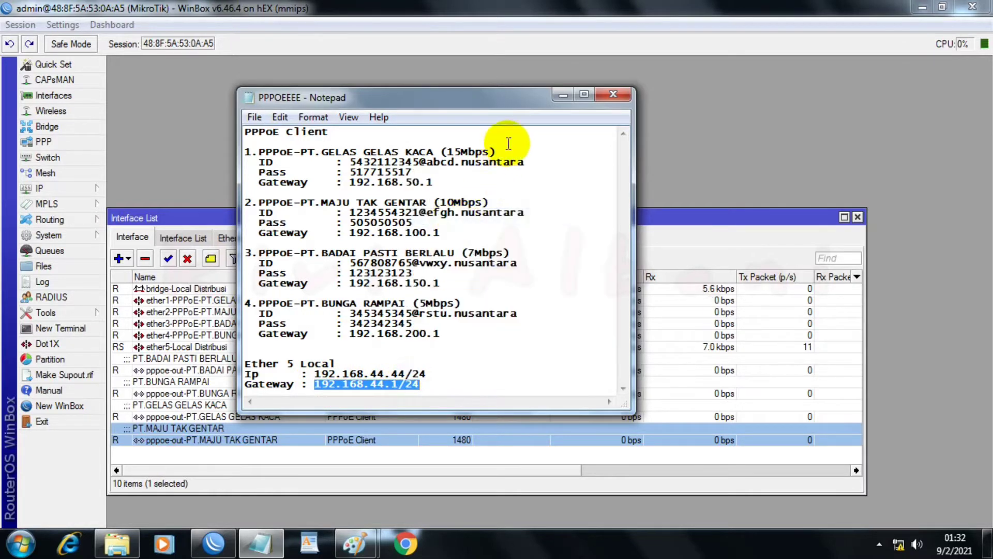
{"action": "left_click", "coordinate": [564, 97]}
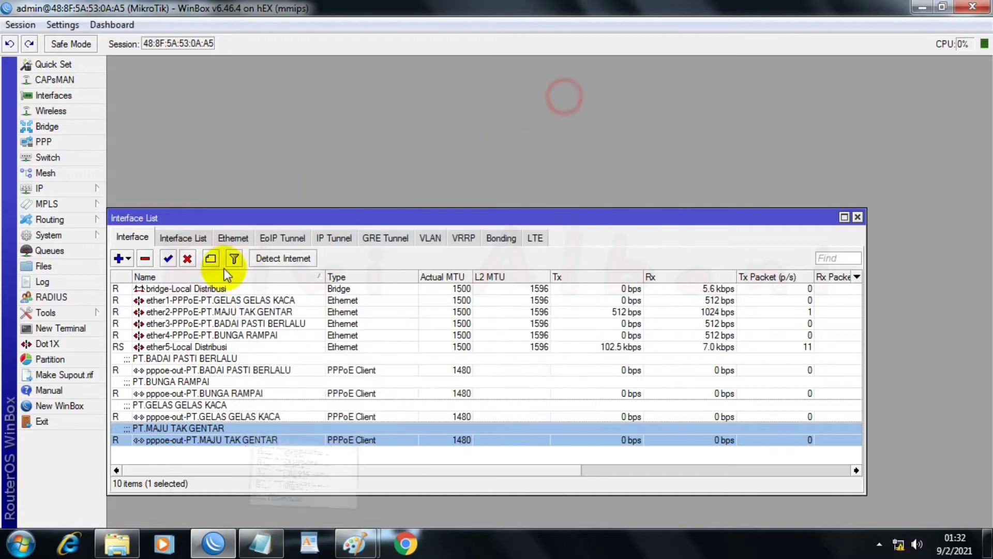
Step: Add the copied IP address 192.168.44.1/24 to the bridge-Local Distribusi interface, save it and close the address list
{"action": "left_click", "coordinate": [55, 191]}
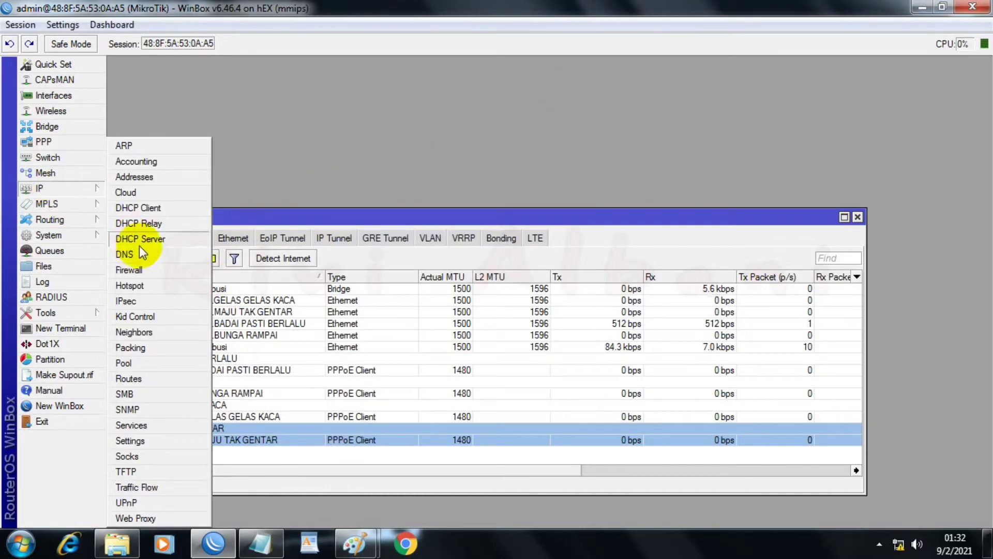
{"action": "left_click", "coordinate": [132, 174]}
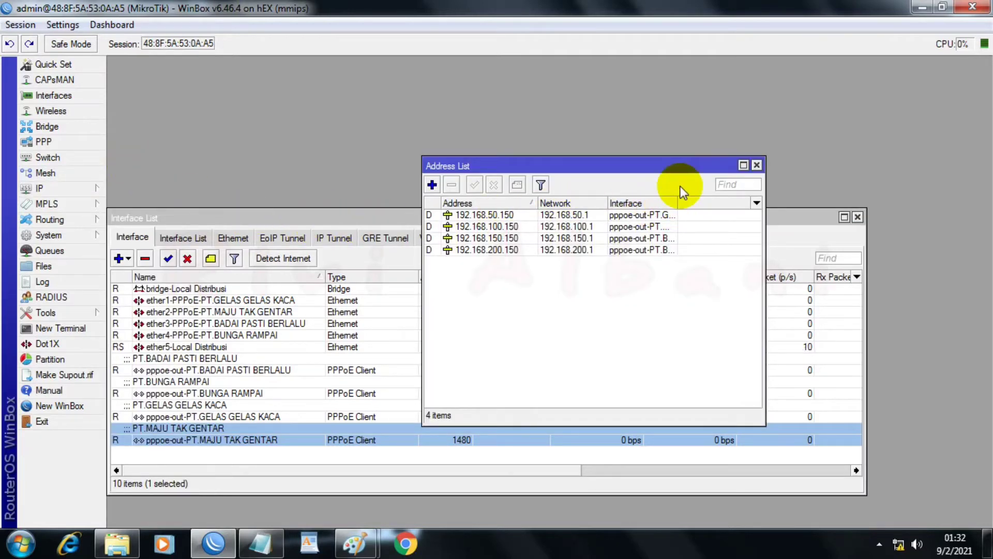
{"action": "left_click_drag", "start_coordinate": [677, 205], "coordinate": [746, 210]}
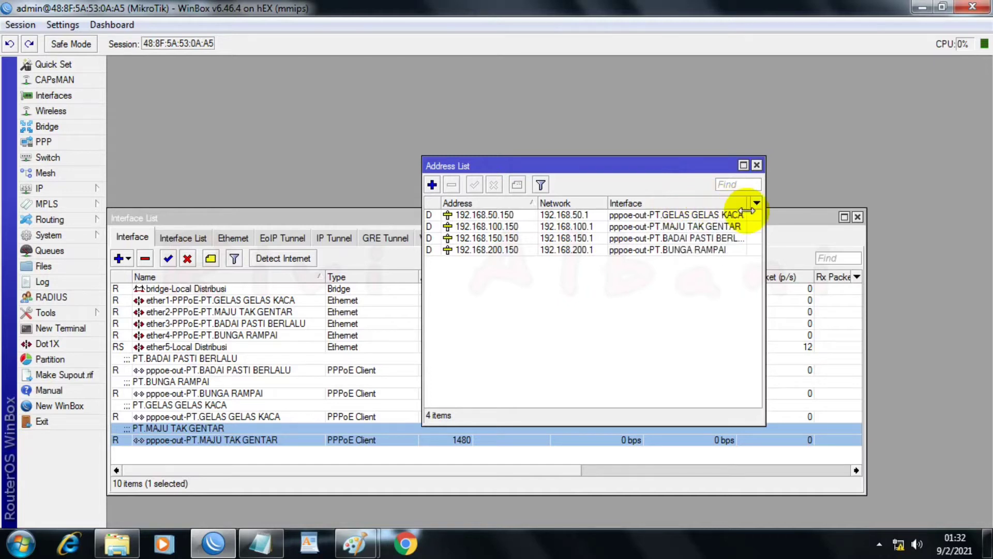
{"action": "left_click", "coordinate": [435, 187]}
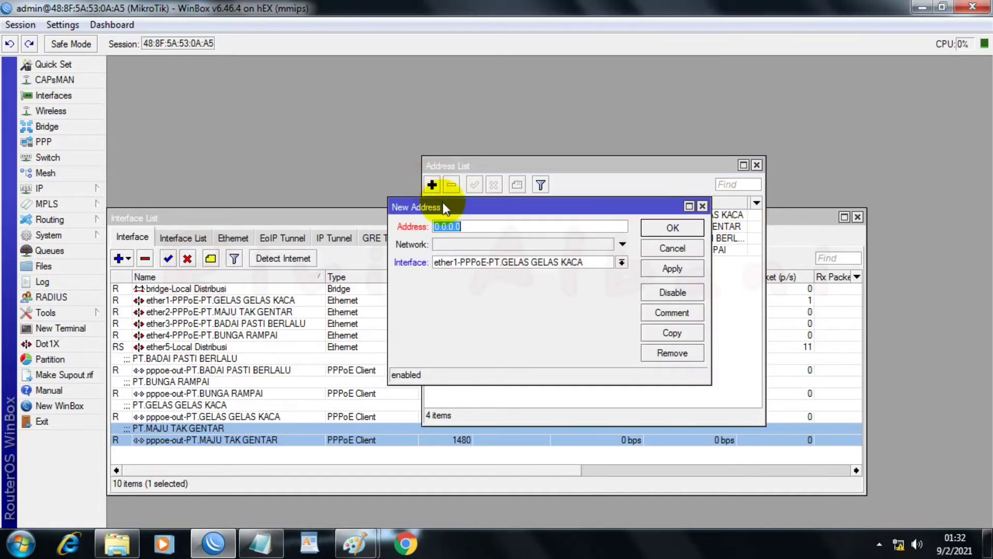
{"action": "right_click", "coordinate": [455, 226]}
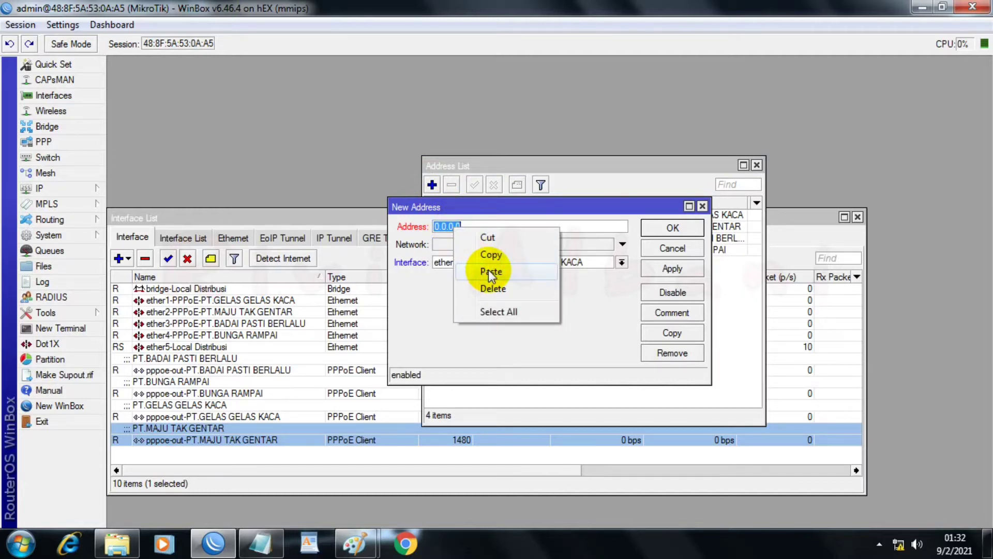
{"action": "left_click", "coordinate": [489, 271]}
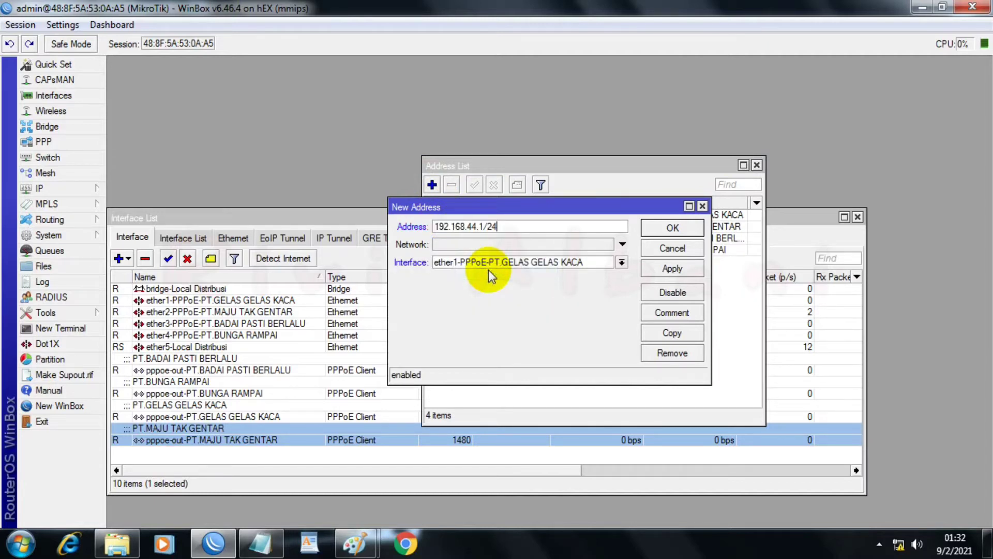
{"action": "left_click", "coordinate": [621, 263]}
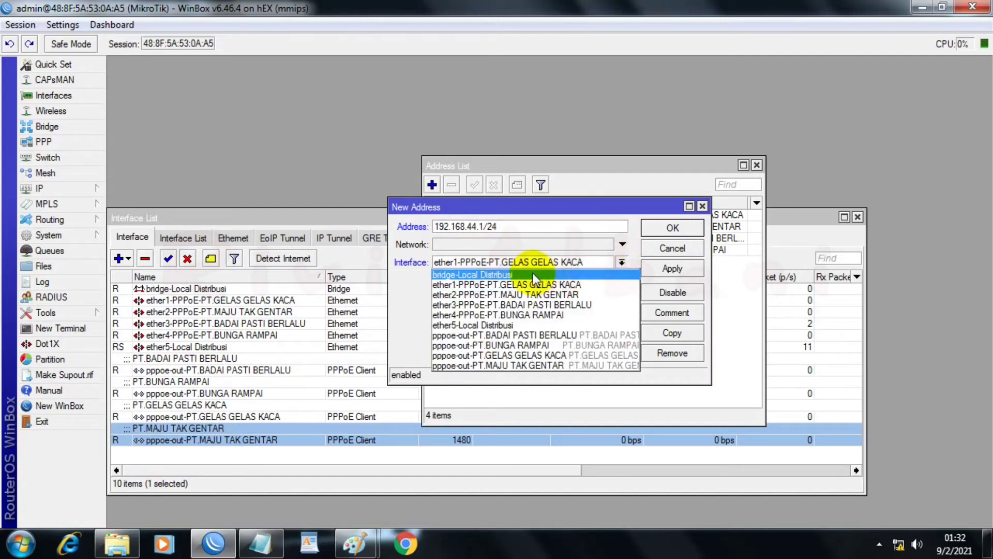
{"action": "left_click", "coordinate": [483, 274]}
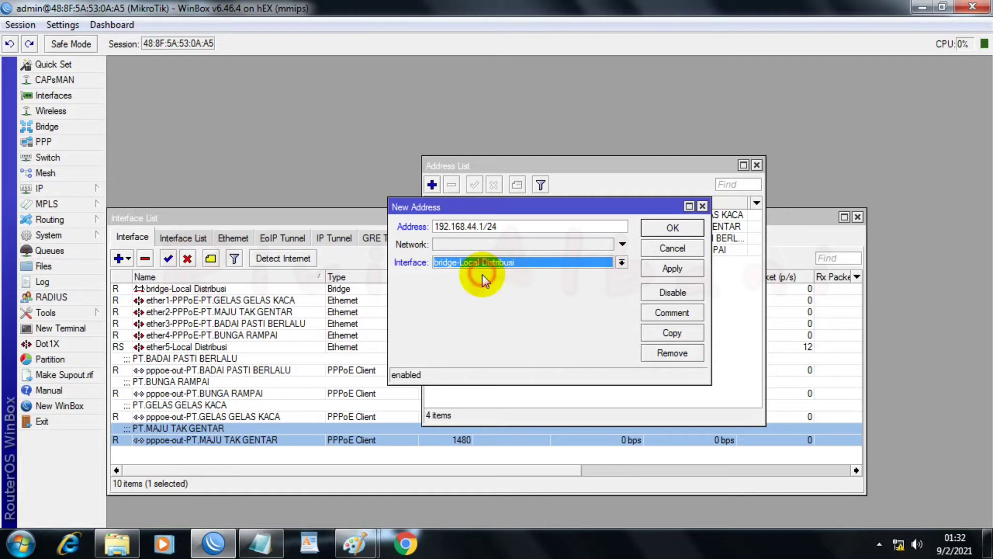
{"action": "left_click", "coordinate": [656, 267]}
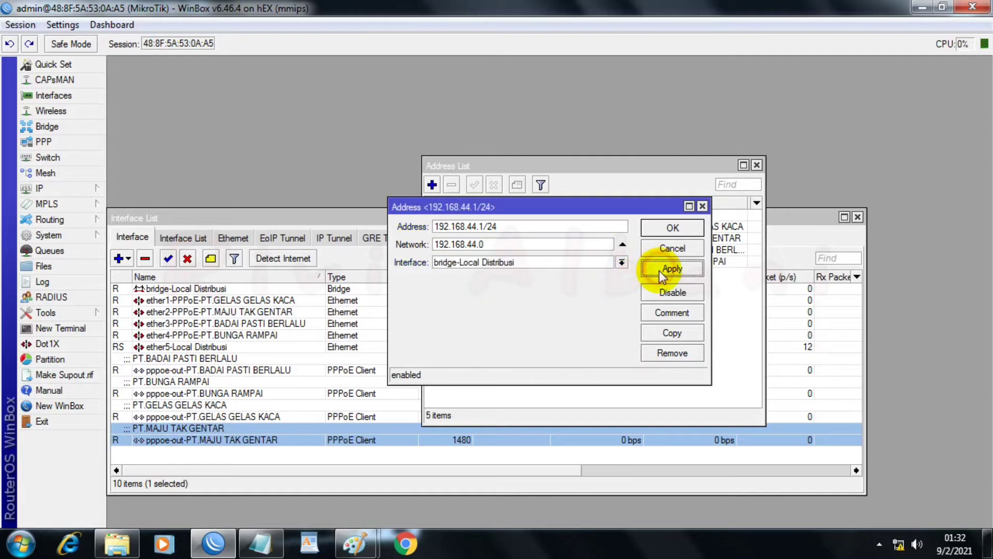
{"action": "left_click", "coordinate": [667, 229]}
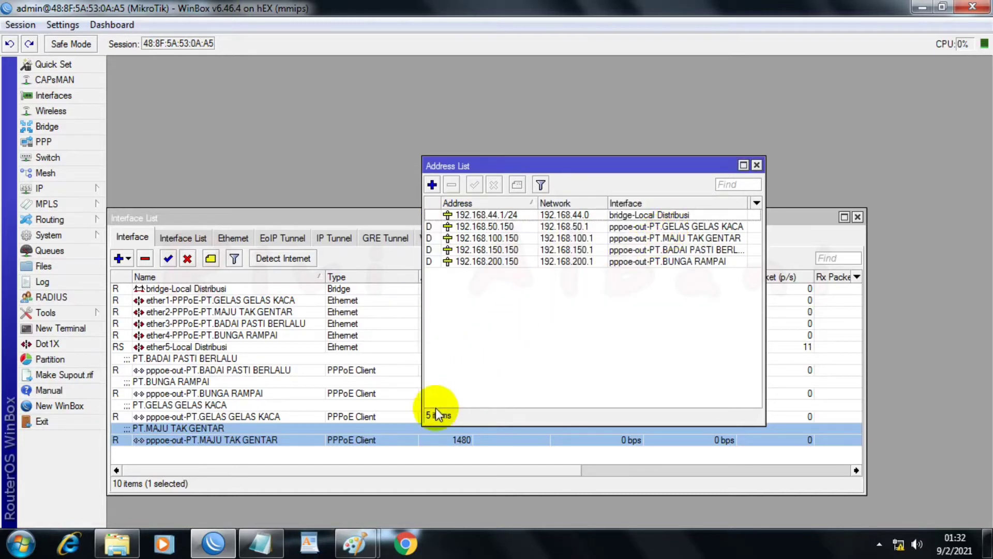
{"action": "left_click", "coordinate": [757, 165]}
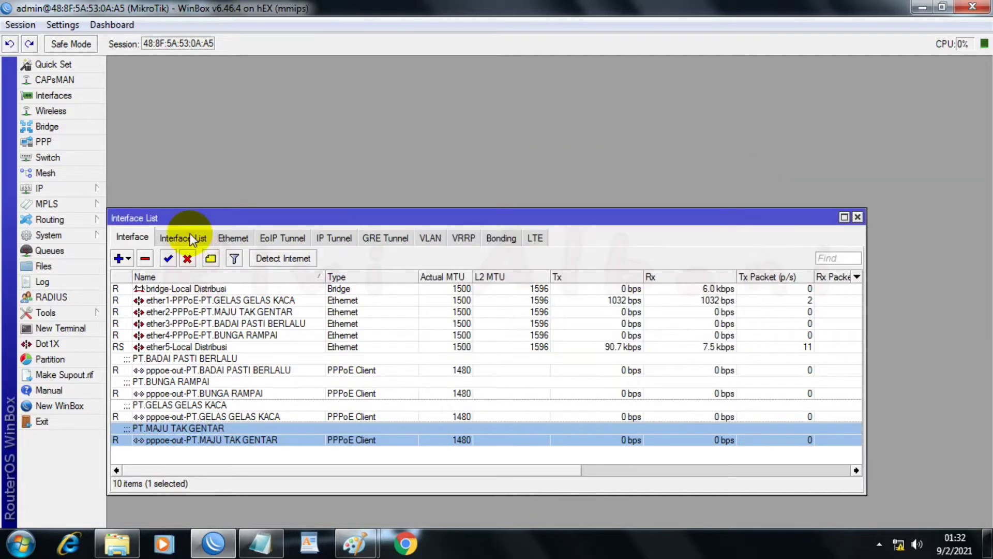
Step: Add pppoe-out-PT.BADAI PASTI BERLALU as a member of the WAN interface list
{"action": "left_click", "coordinate": [191, 237]}
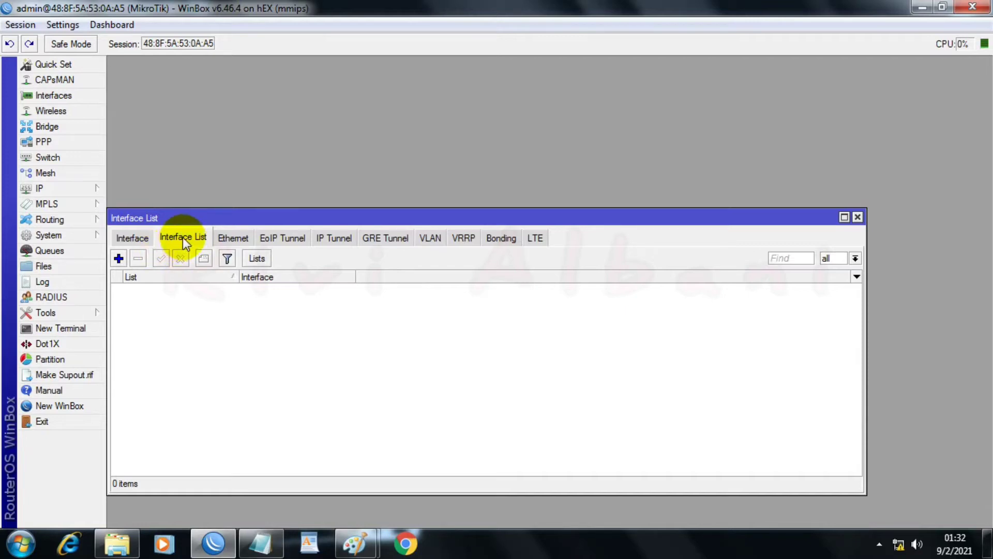
{"action": "left_click", "coordinate": [117, 258]}
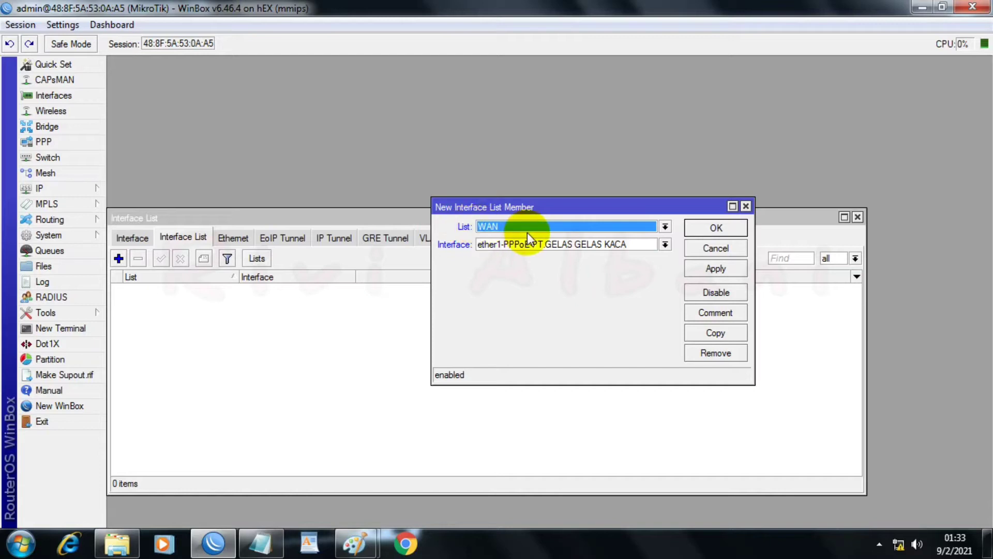
{"action": "left_click", "coordinate": [664, 227]}
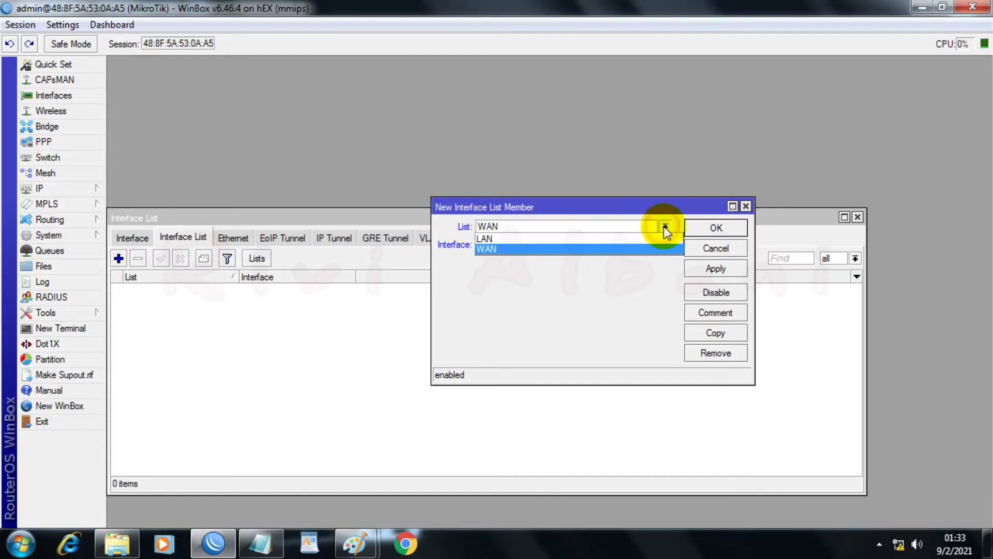
{"action": "left_click", "coordinate": [664, 227]}
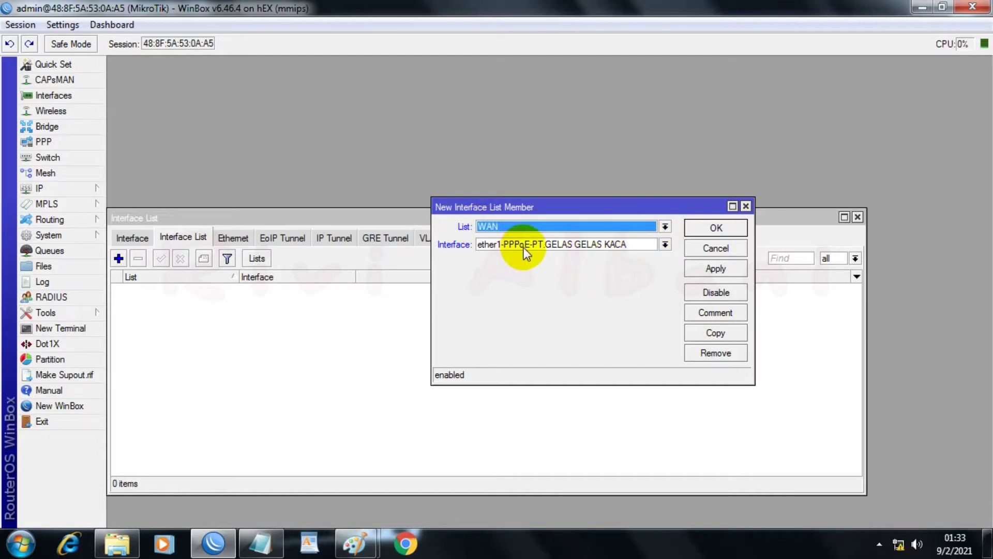
{"action": "left_click", "coordinate": [665, 245]}
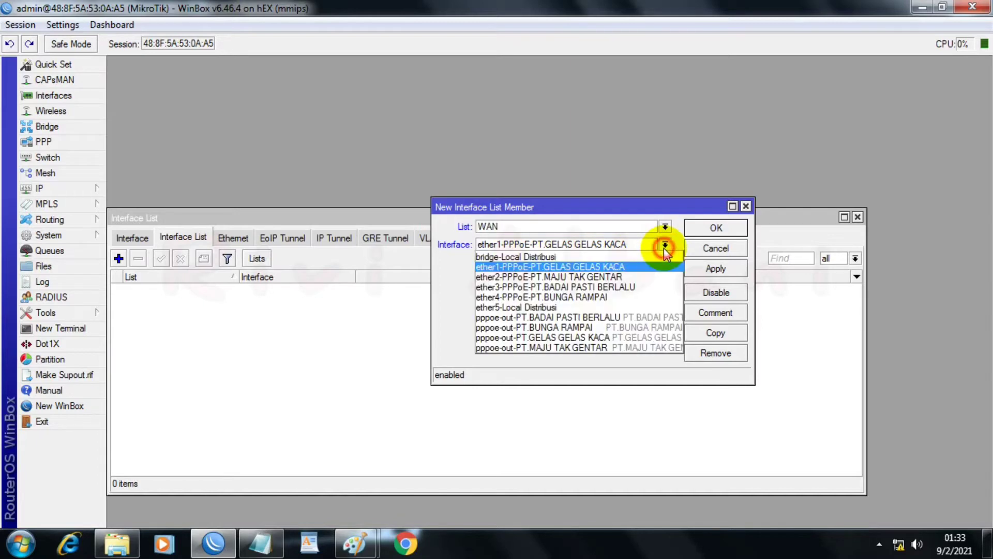
{"action": "left_click", "coordinate": [605, 318]}
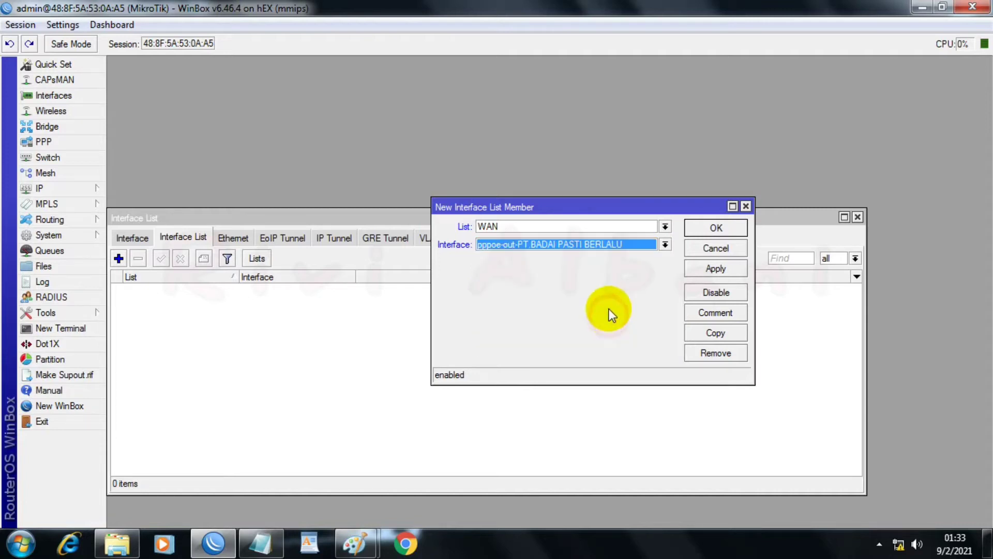
{"action": "left_click", "coordinate": [699, 278]}
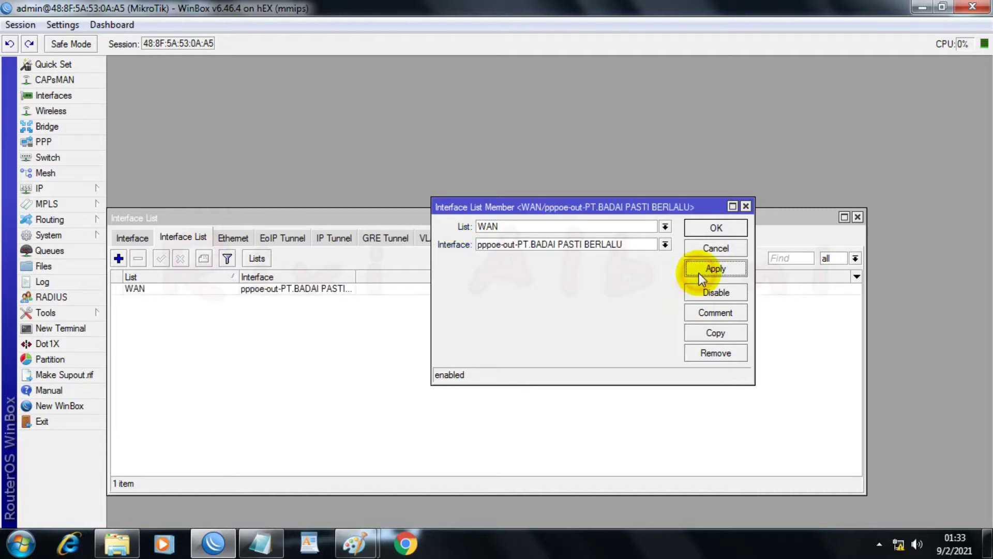
Step: Copy the WAN list member and apply the copy with pppoe-out-PT.BUNGA RAMPAI as its interface
{"action": "left_click", "coordinate": [701, 330]}
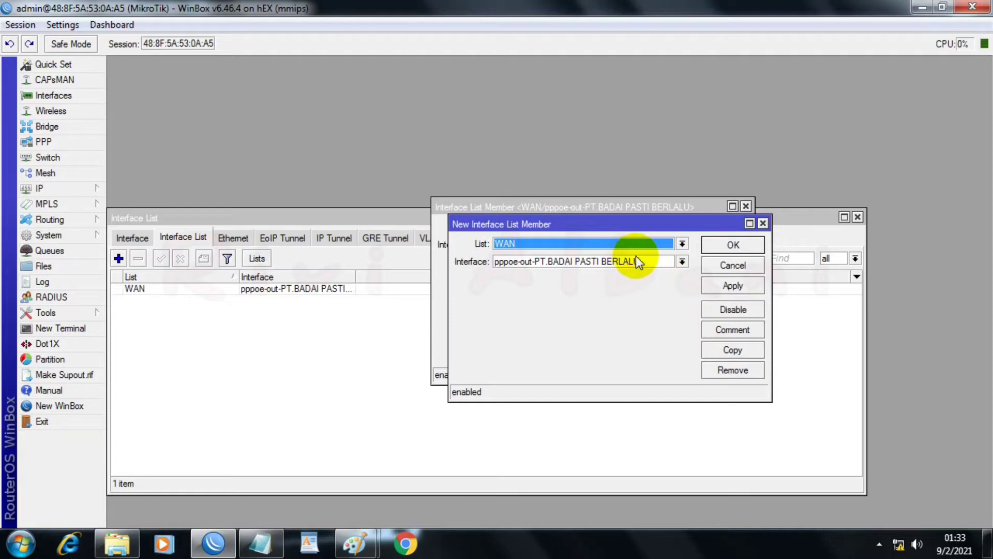
{"action": "left_click", "coordinate": [682, 261]}
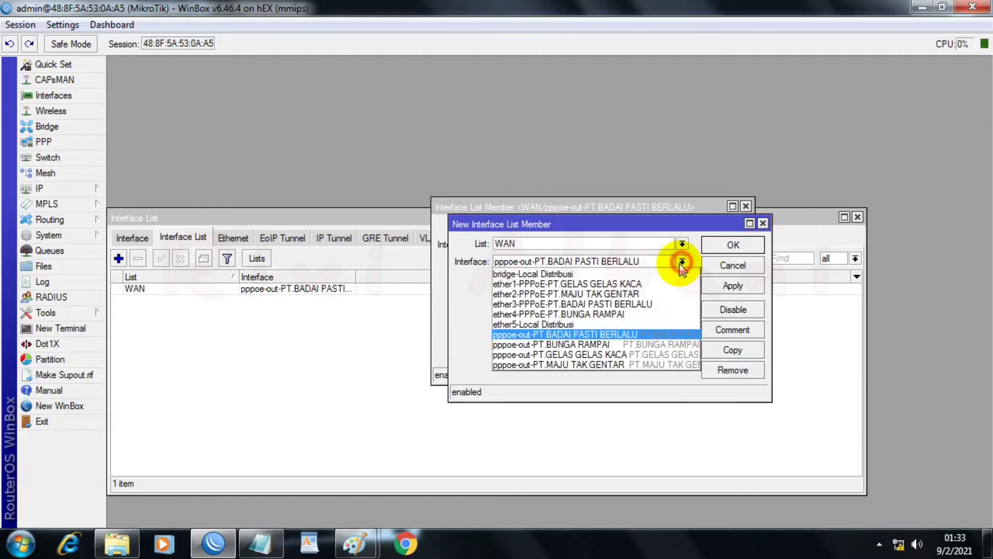
{"action": "left_click", "coordinate": [569, 345]}
{"action": "left_click", "coordinate": [733, 286]}
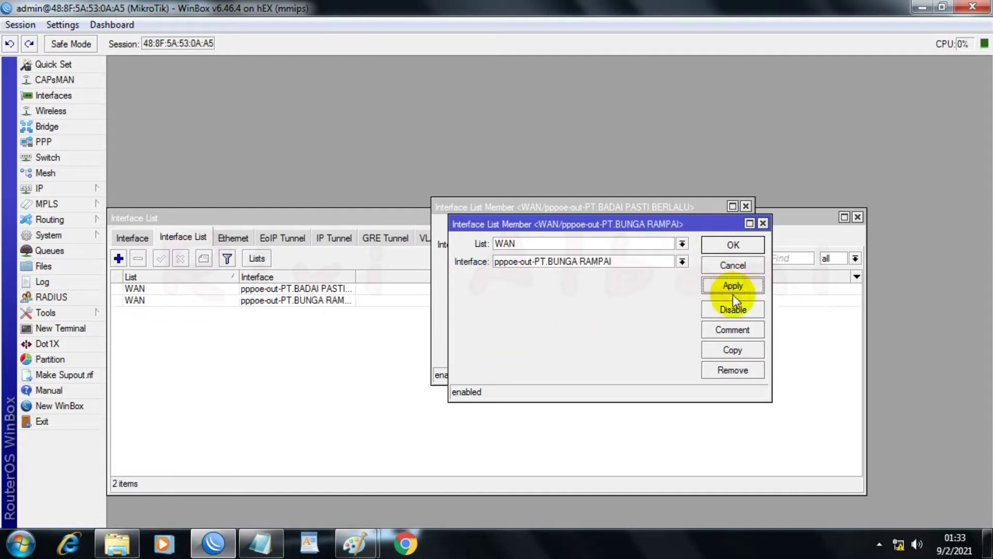
Step: Duplicate the PT.BUNGA RAMPAI member in the WAN list and apply it with interface pppoe-out-PT.GELAS GELAS KACA
{"action": "left_click", "coordinate": [733, 350]}
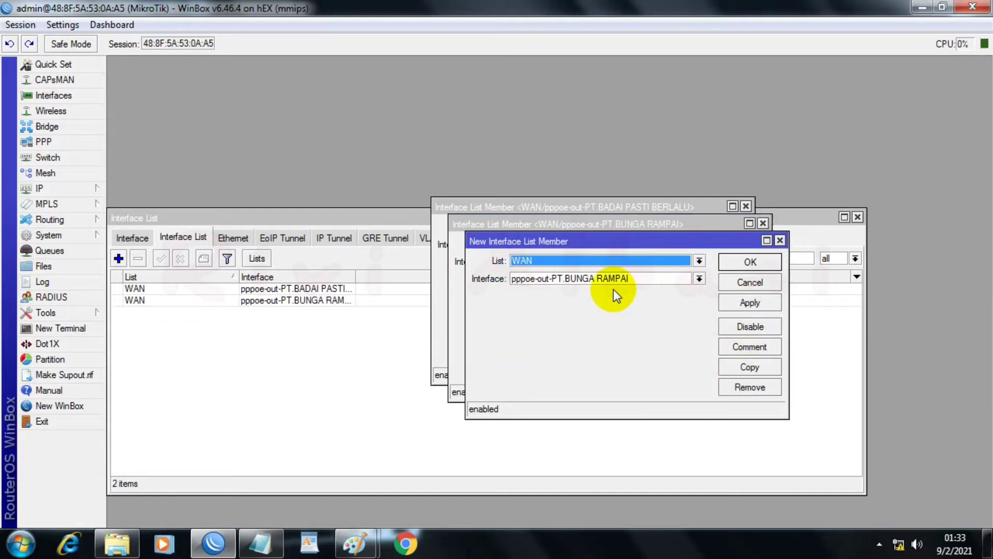
{"action": "left_click", "coordinate": [699, 279]}
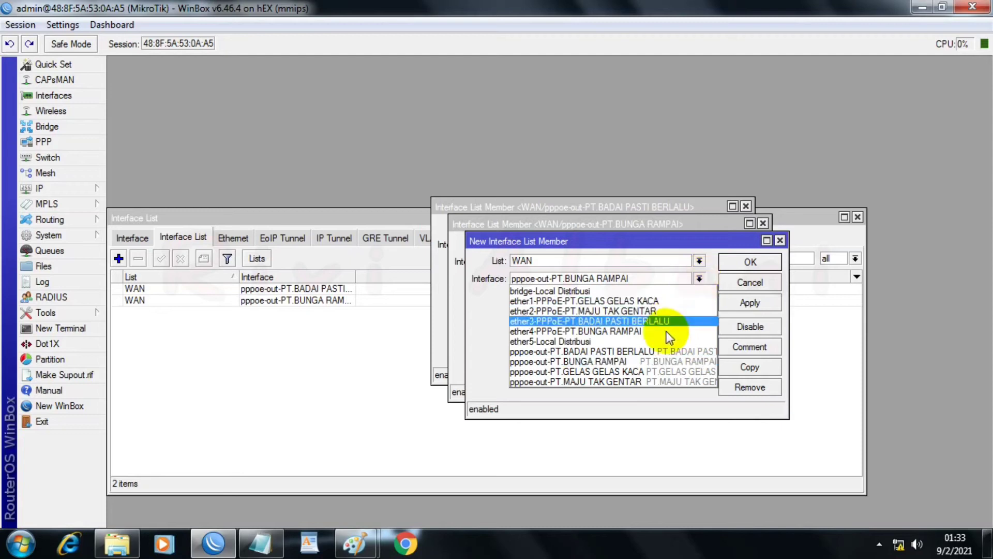
{"action": "left_click", "coordinate": [604, 370]}
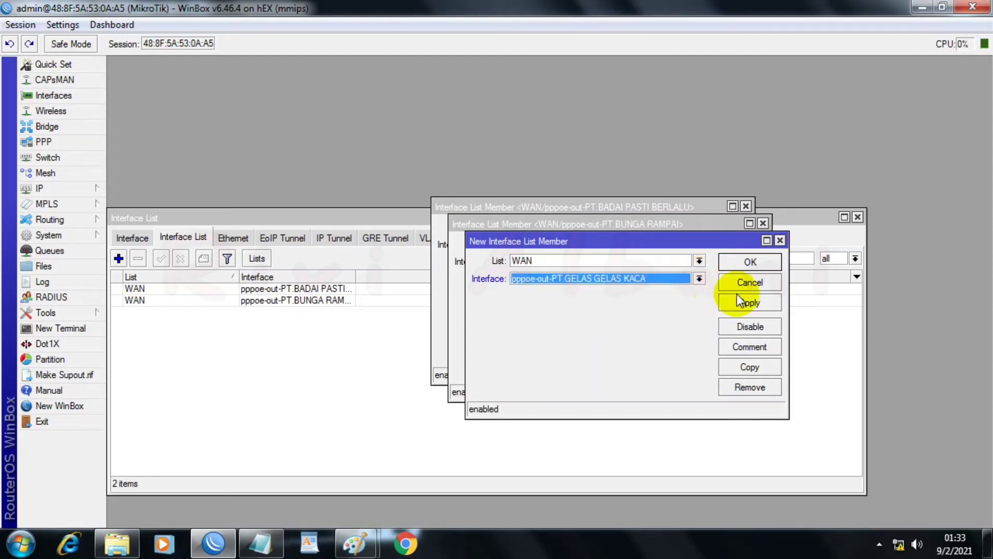
{"action": "left_click", "coordinate": [740, 303]}
Step: Add pppoe-out-PT.MAJU TAK GENTAR to the WAN list from a copy of the PT.GELAS GELAS KACA member, and close all member dialogs
{"action": "left_click", "coordinate": [746, 368]}
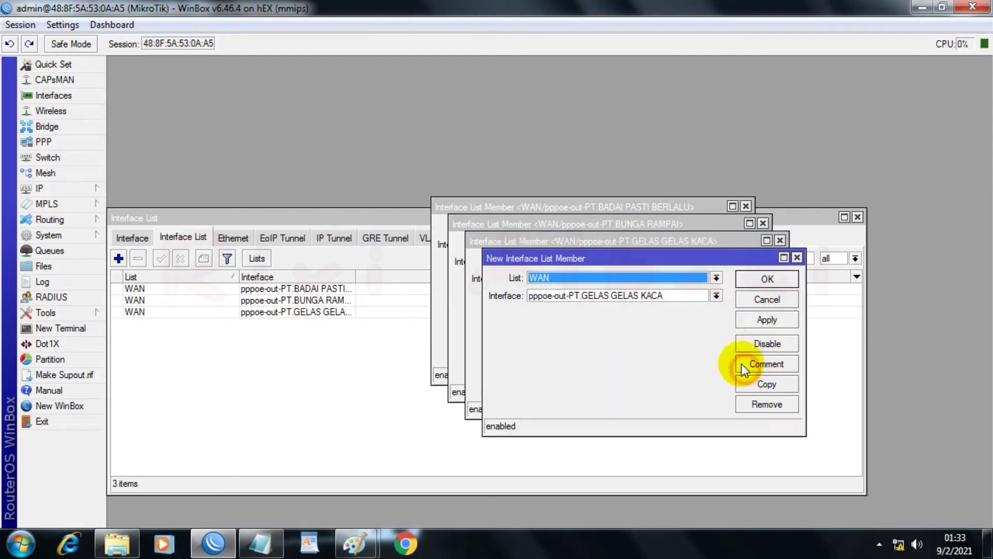
{"action": "left_click", "coordinate": [716, 295]}
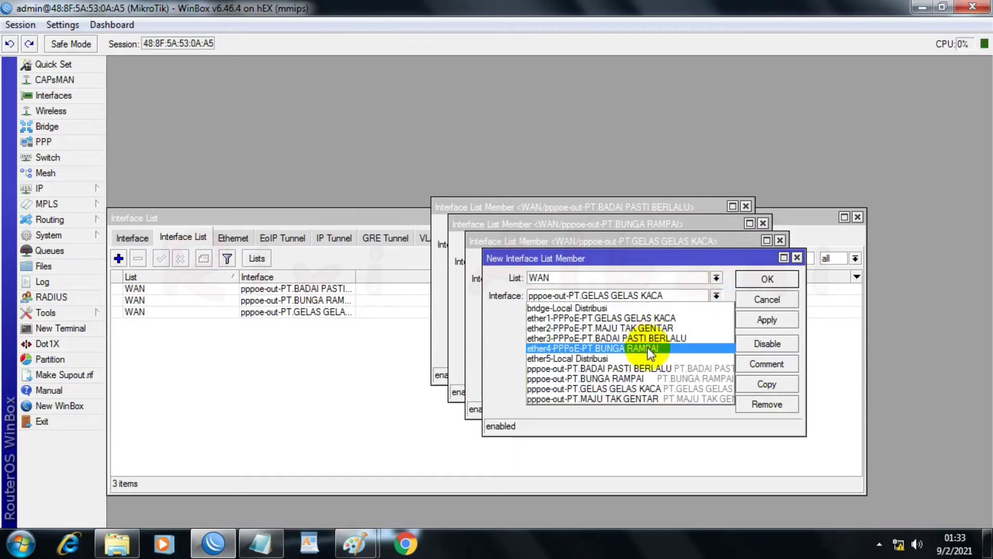
{"action": "left_click", "coordinate": [601, 398]}
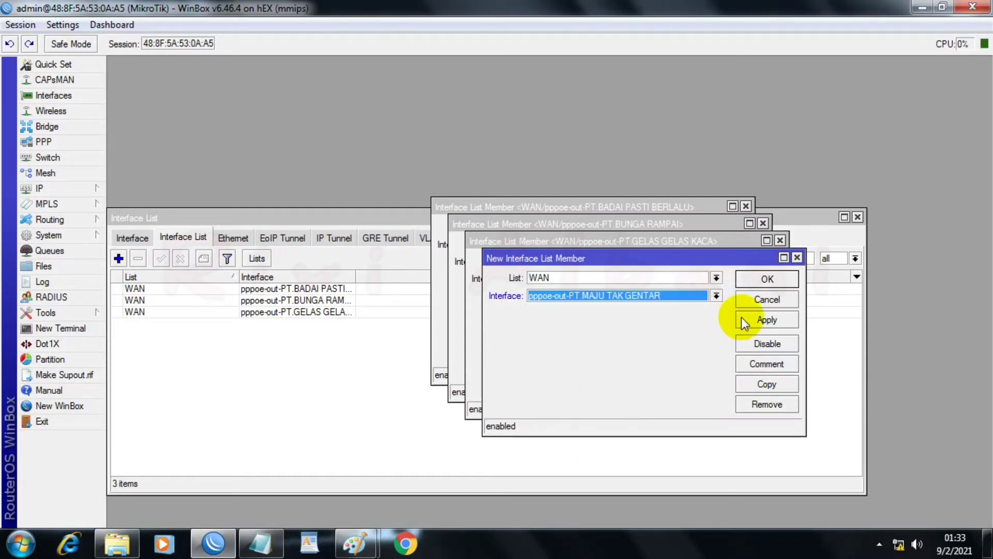
{"action": "left_click", "coordinate": [756, 321]}
{"action": "left_click", "coordinate": [754, 280]}
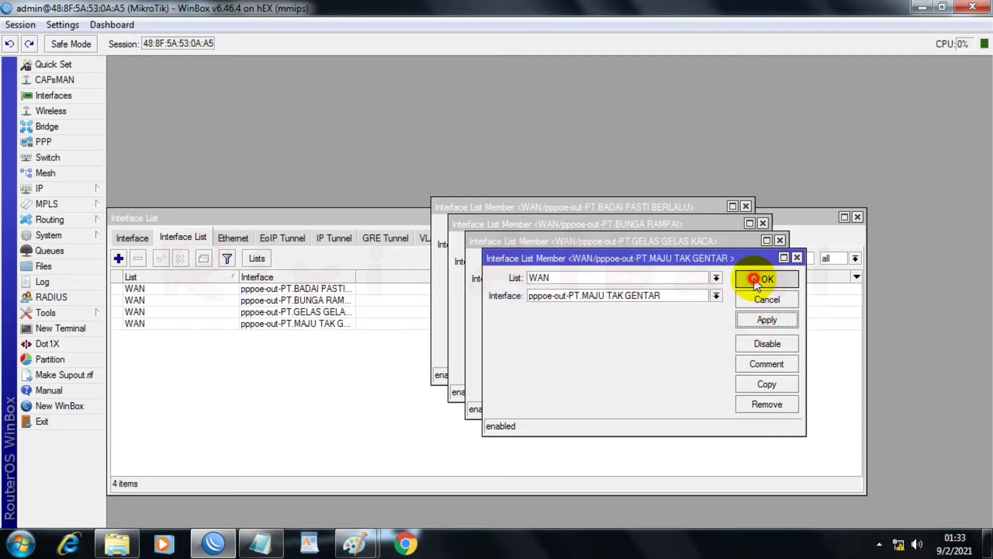
{"action": "left_click", "coordinate": [756, 263]}
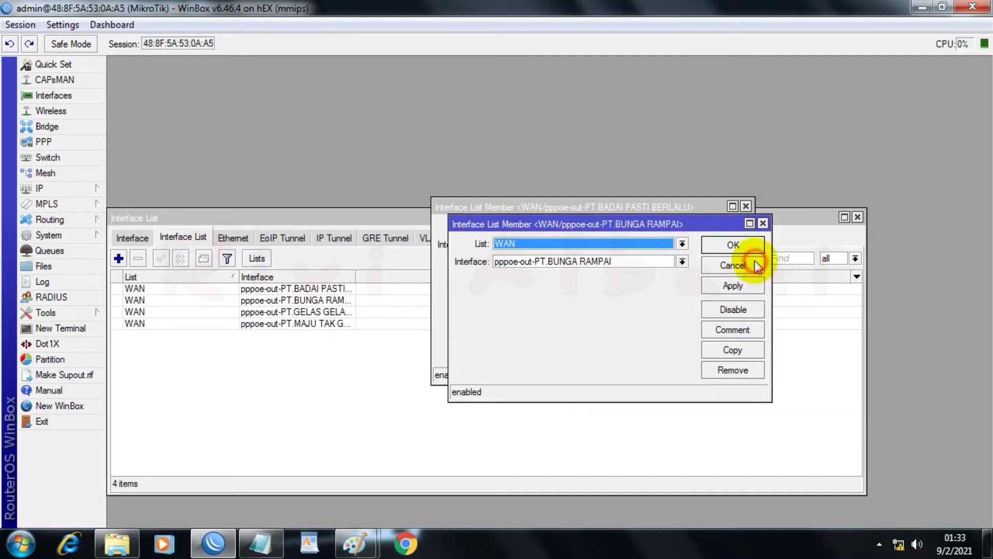
{"action": "left_click", "coordinate": [730, 244]}
{"action": "left_click", "coordinate": [727, 227]}
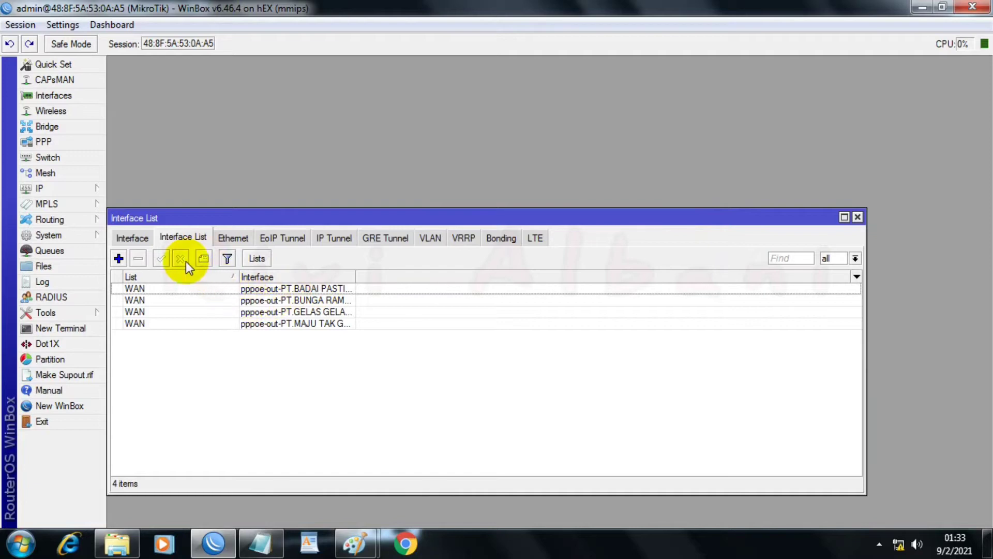
Step: Add bridge-Local Distribusi as a member of the LAN interface list
{"action": "left_click", "coordinate": [118, 259]}
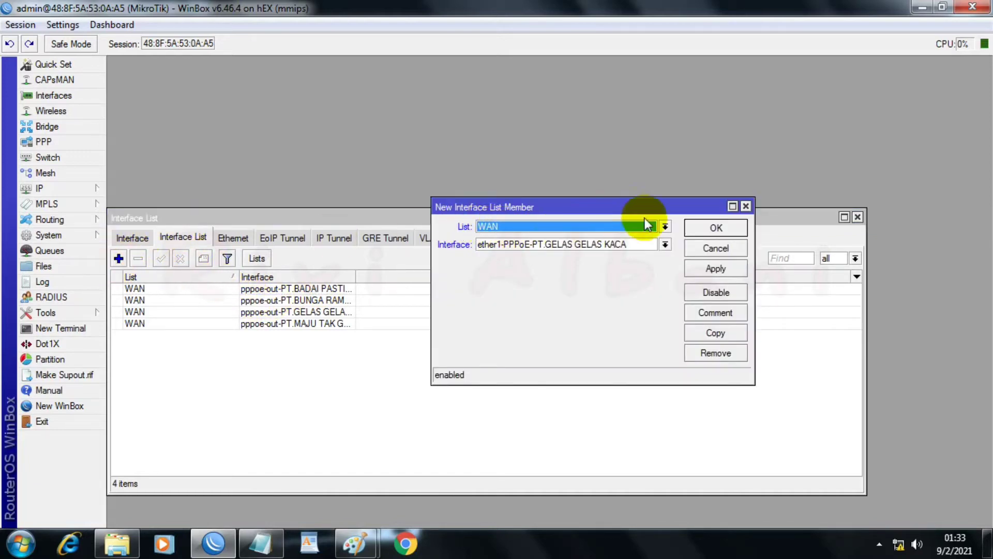
{"action": "left_click", "coordinate": [665, 226]}
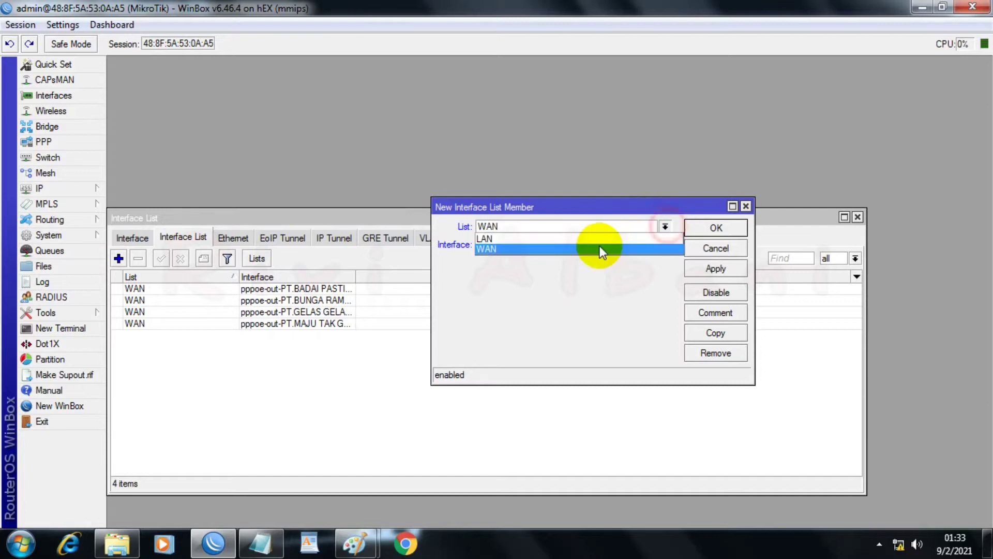
{"action": "left_click", "coordinate": [568, 239]}
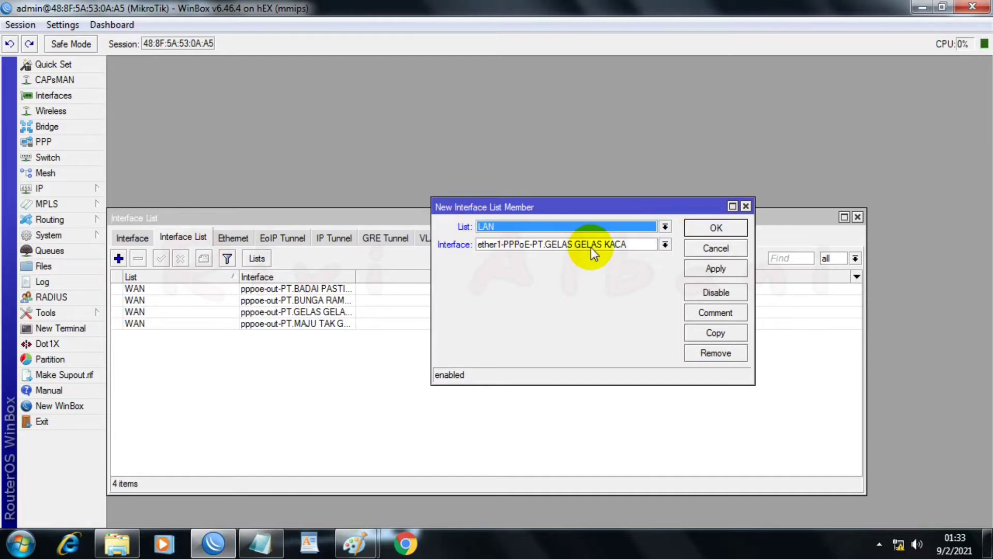
{"action": "left_click", "coordinate": [661, 240]}
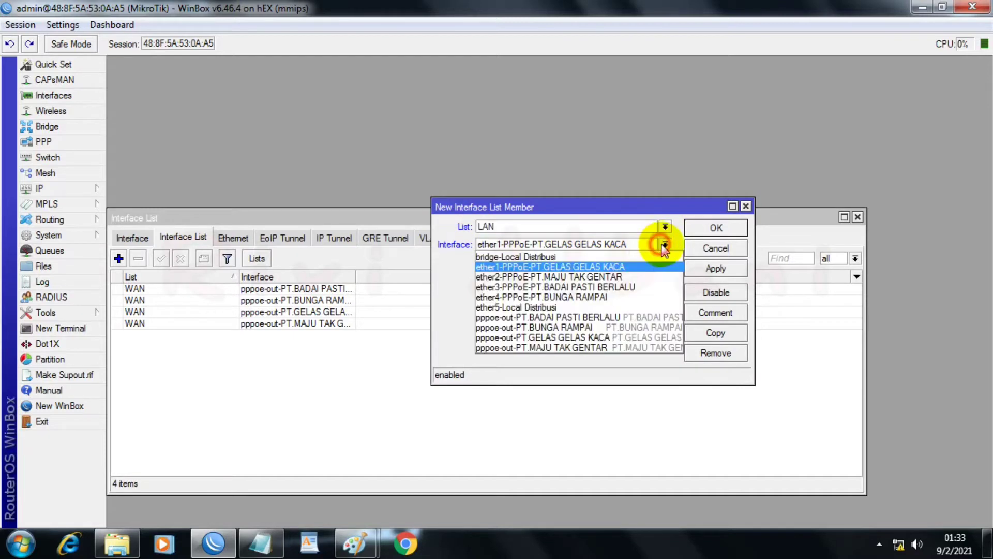
{"action": "left_click", "coordinate": [507, 255]}
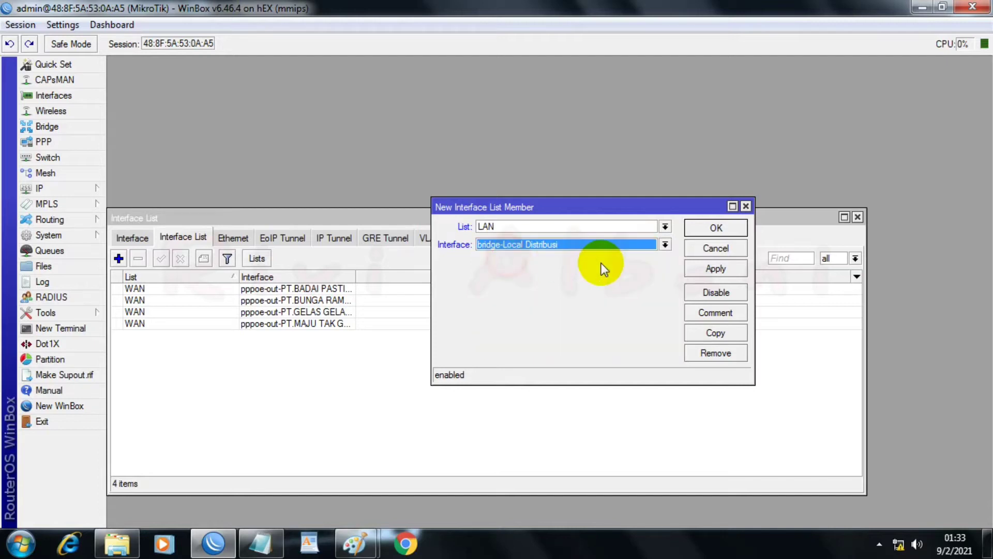
{"action": "left_click", "coordinate": [694, 268]}
{"action": "left_click", "coordinate": [720, 228]}
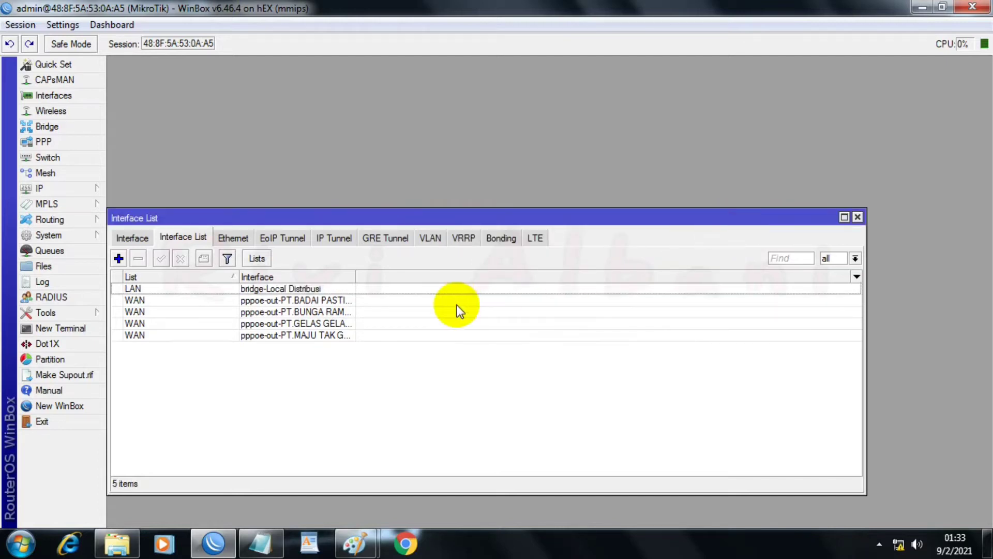
Step: Open the router's DNS settings and switch to the PPPOEEEE notes in Notepad, moving them clear of the DNS server fields
{"action": "left_click", "coordinate": [133, 239]}
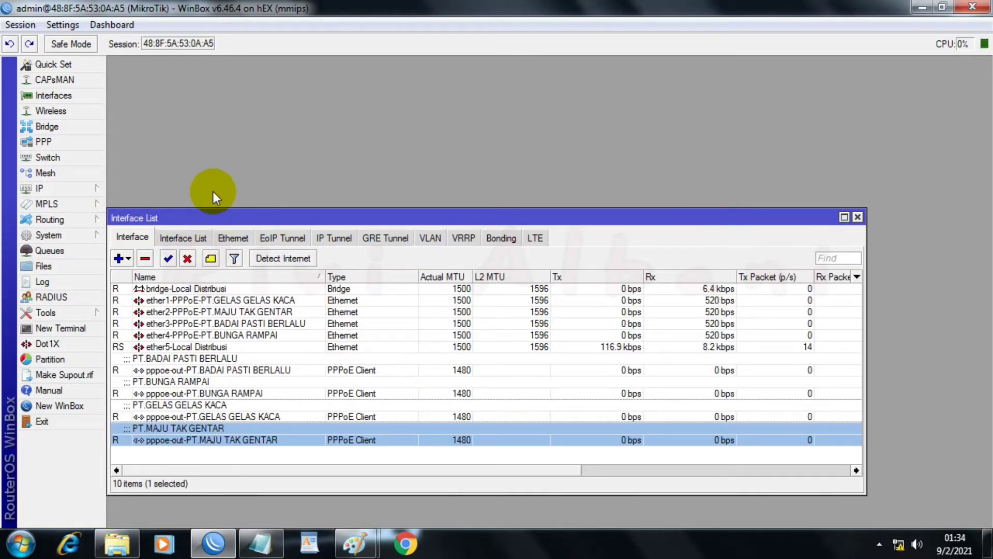
{"action": "left_click", "coordinate": [64, 188]}
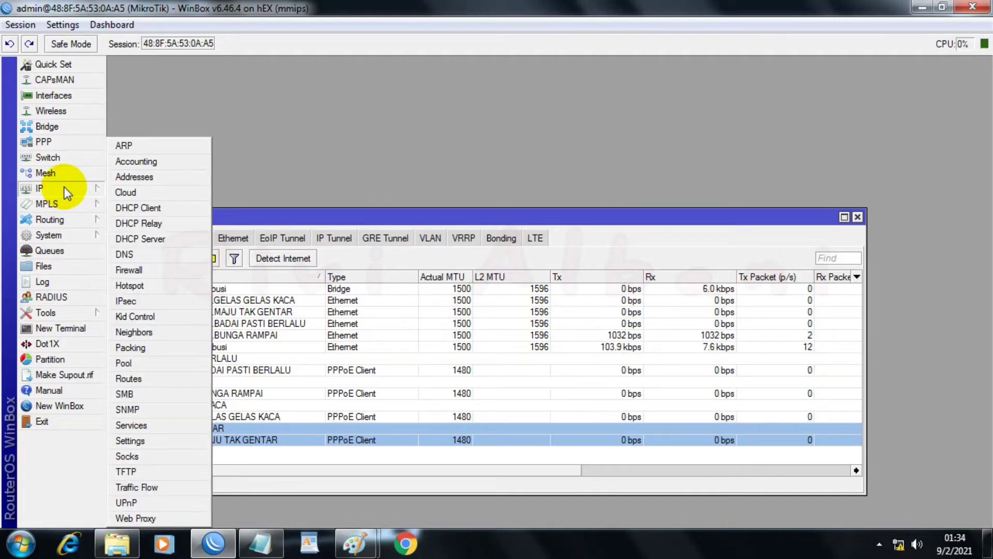
{"action": "left_click", "coordinate": [131, 253]}
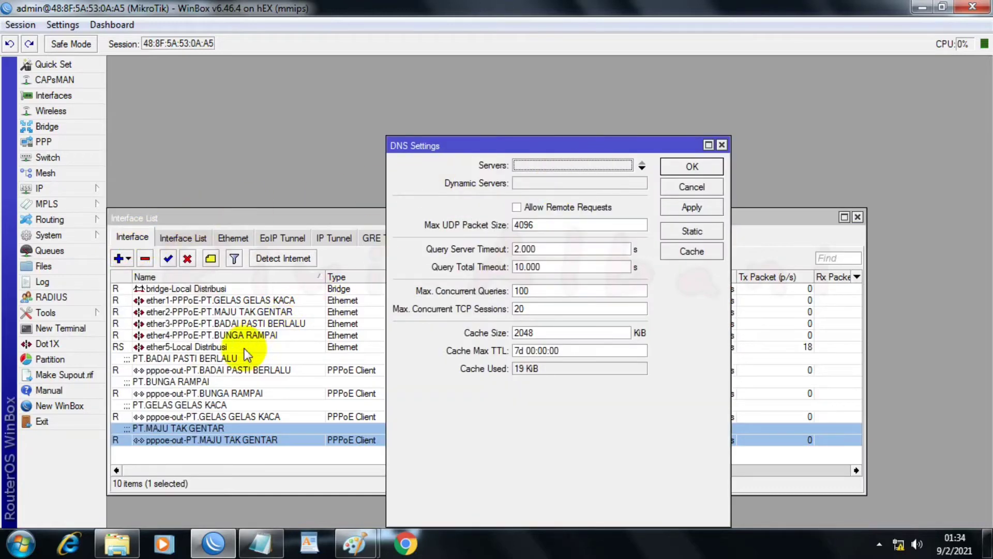
{"action": "left_click", "coordinate": [260, 543]}
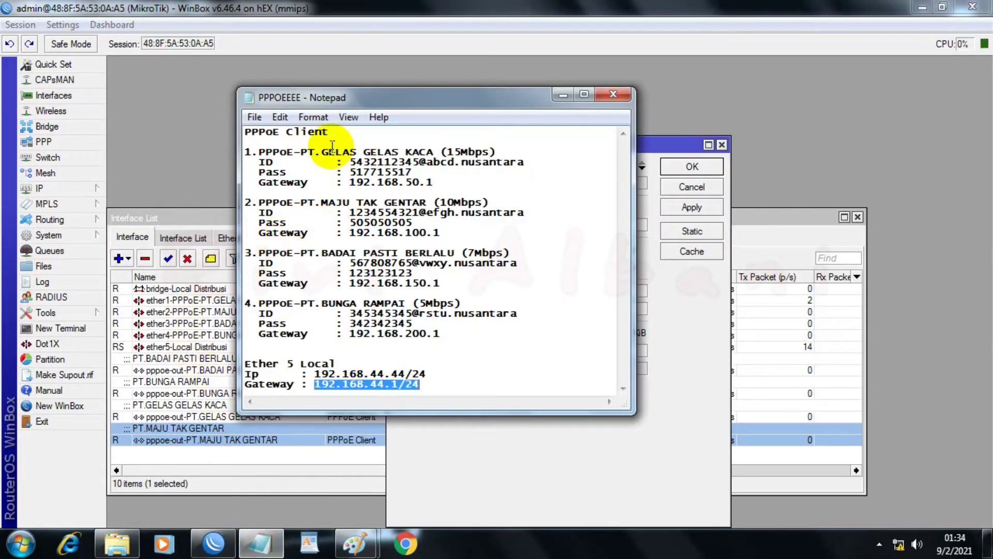
{"action": "left_click_drag", "start_coordinate": [321, 98], "coordinate": [179, 138]}
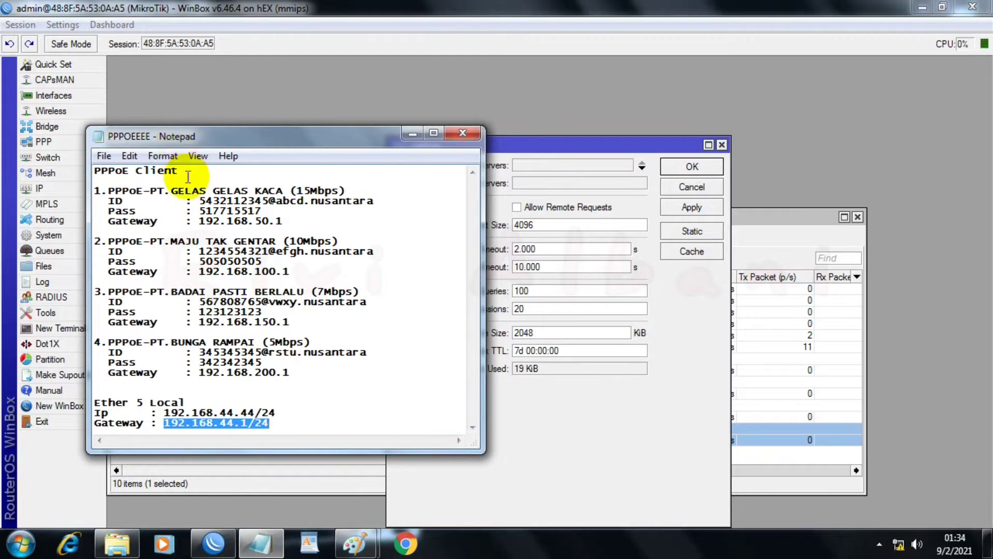
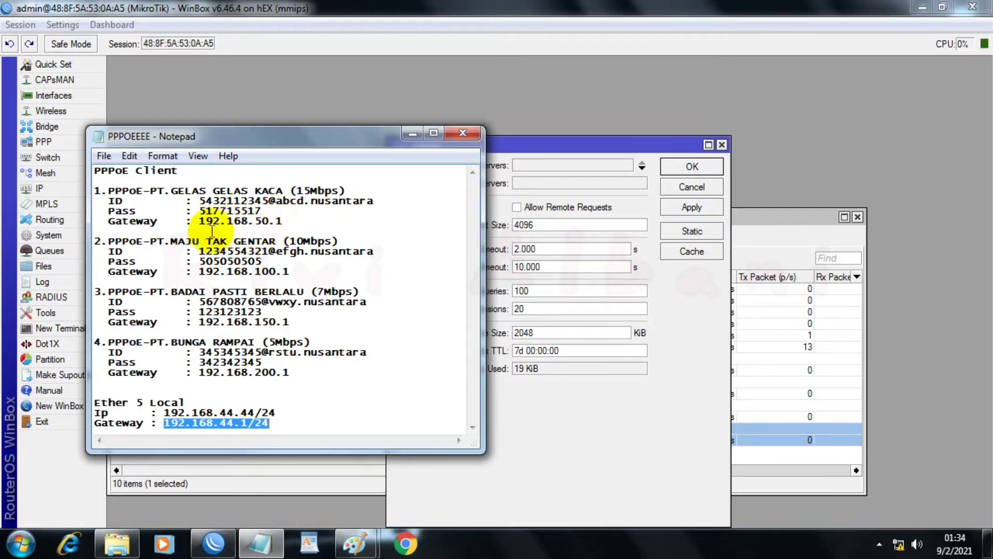
Step: Set the first DNS server to 192.168.50.1, copied from the remote address in the pppoe-out-PT.GELAS GELAS KACA status
{"action": "left_click", "coordinate": [243, 467]}
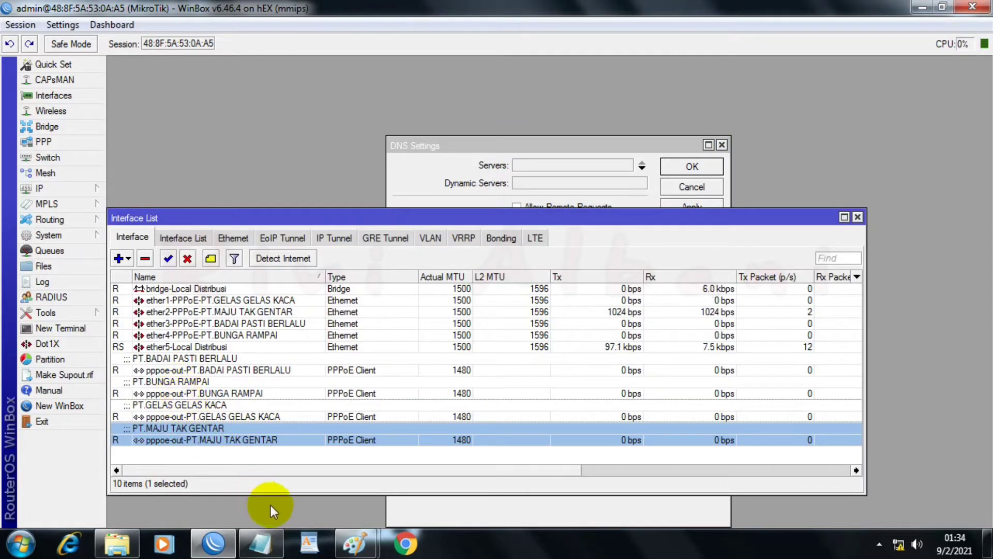
{"action": "left_click", "coordinate": [280, 551]}
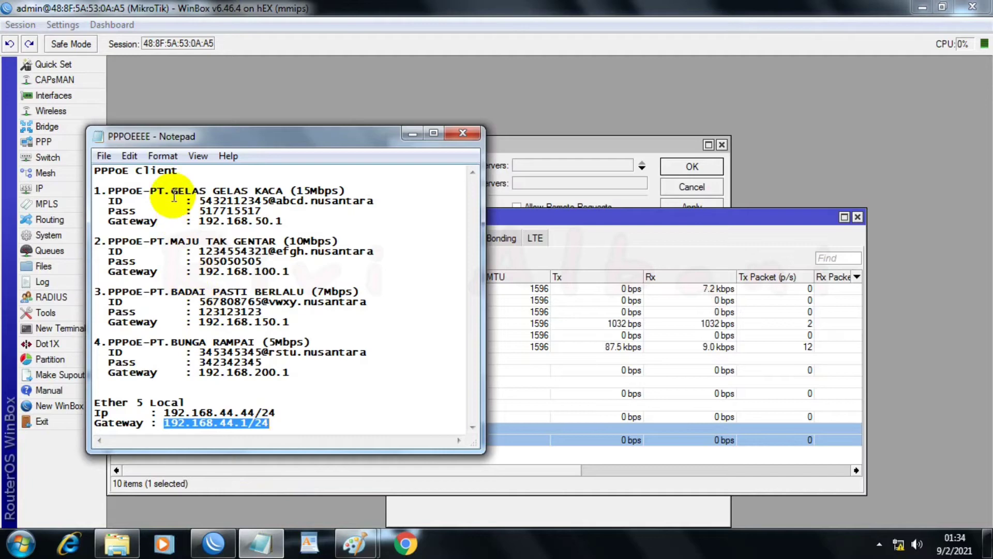
{"action": "left_click", "coordinate": [412, 469]}
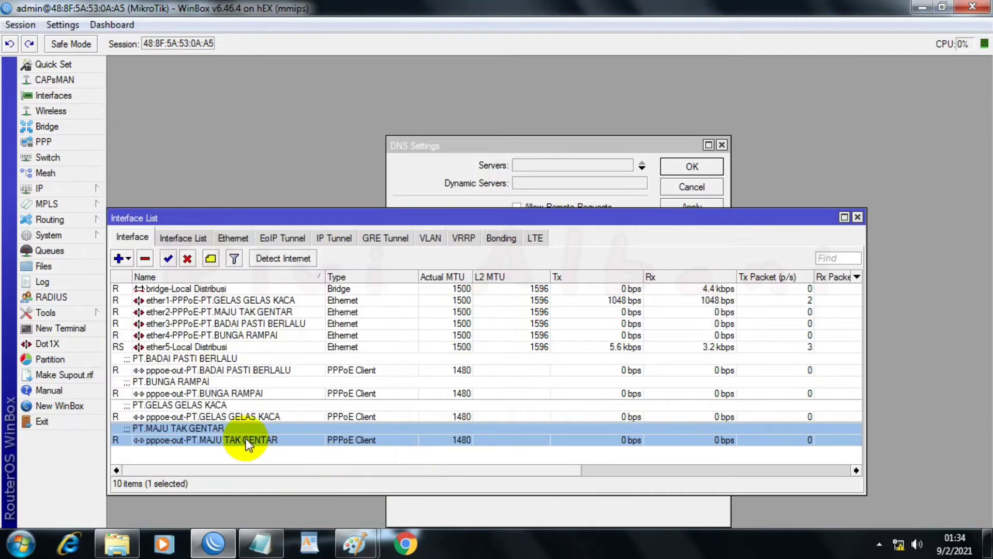
{"action": "double_click", "coordinate": [240, 416]}
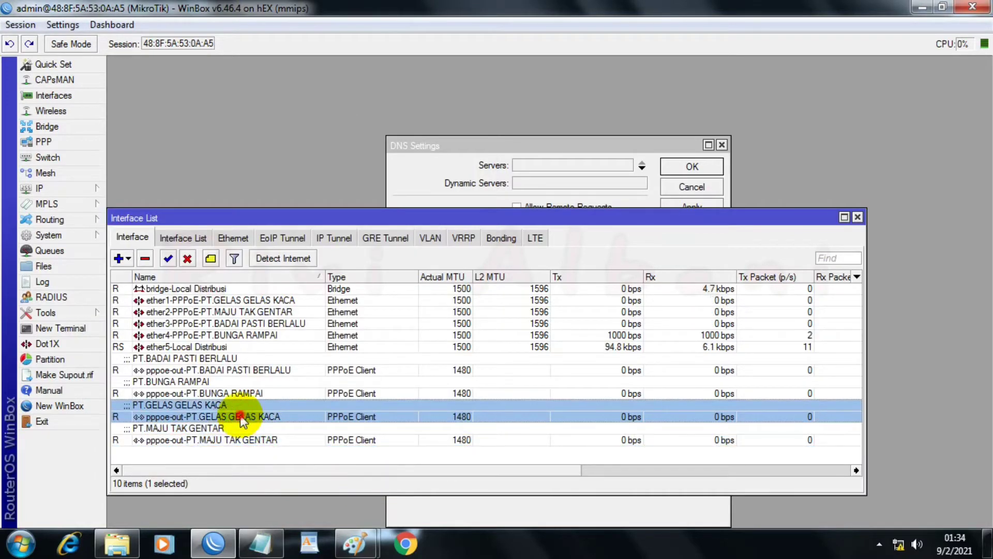
{"action": "left_click", "coordinate": [418, 184]}
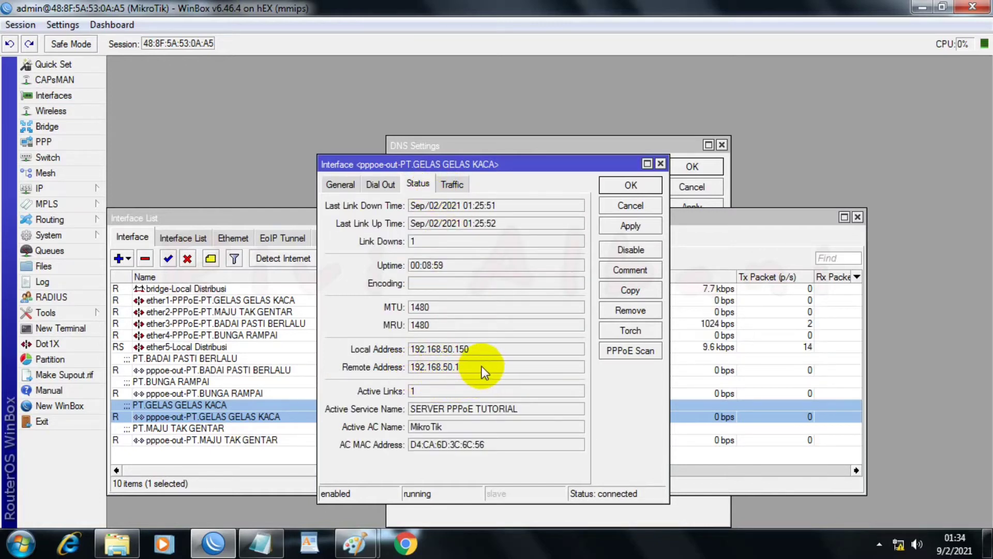
{"action": "left_click_drag", "start_coordinate": [482, 365], "coordinate": [407, 365]}
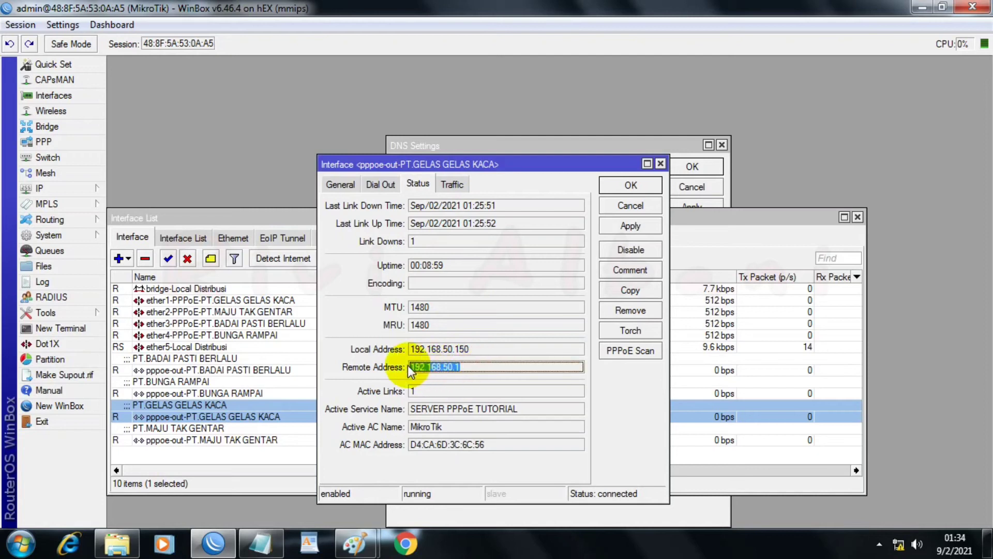
{"action": "right_click", "coordinate": [443, 368]}
{"action": "left_click", "coordinate": [485, 375]}
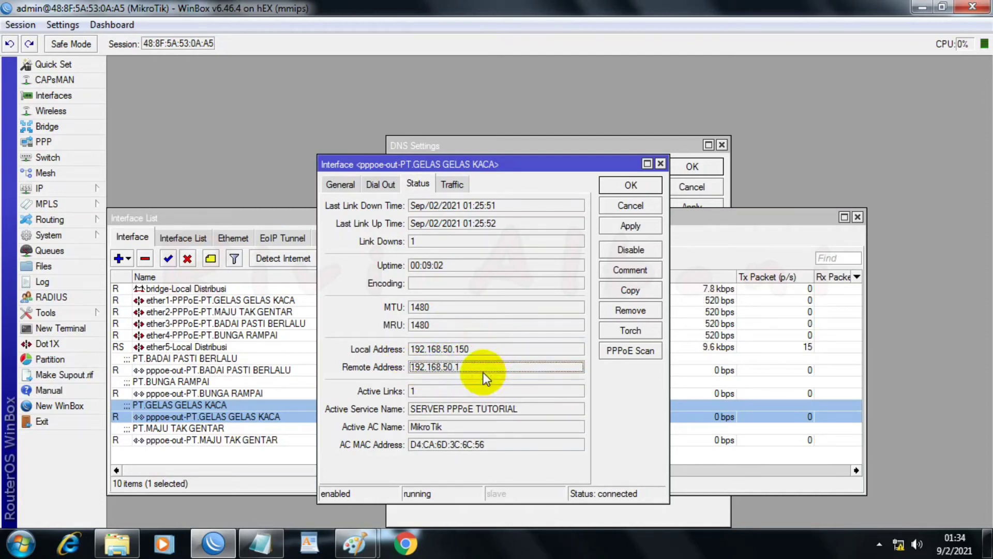
{"action": "left_click", "coordinate": [625, 185]}
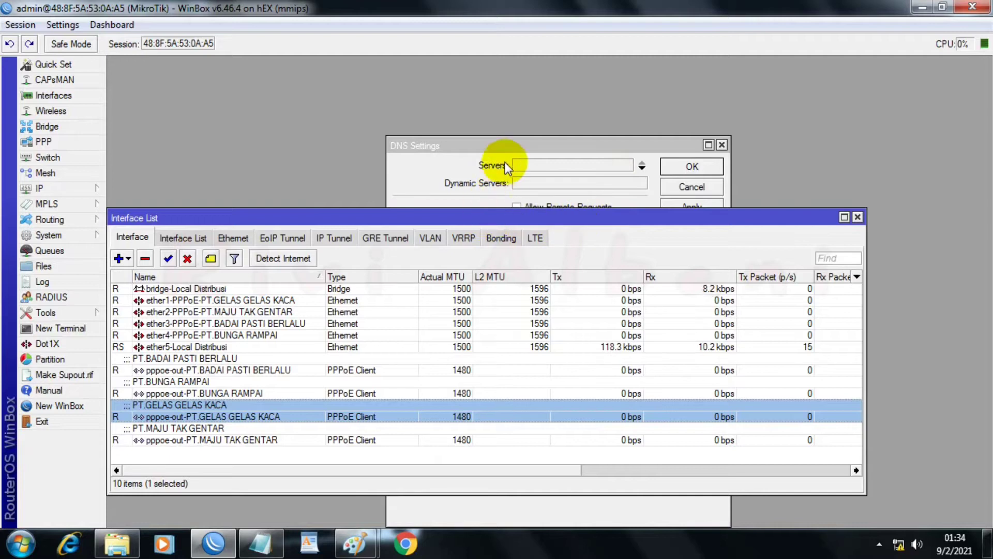
{"action": "left_click", "coordinate": [632, 165]}
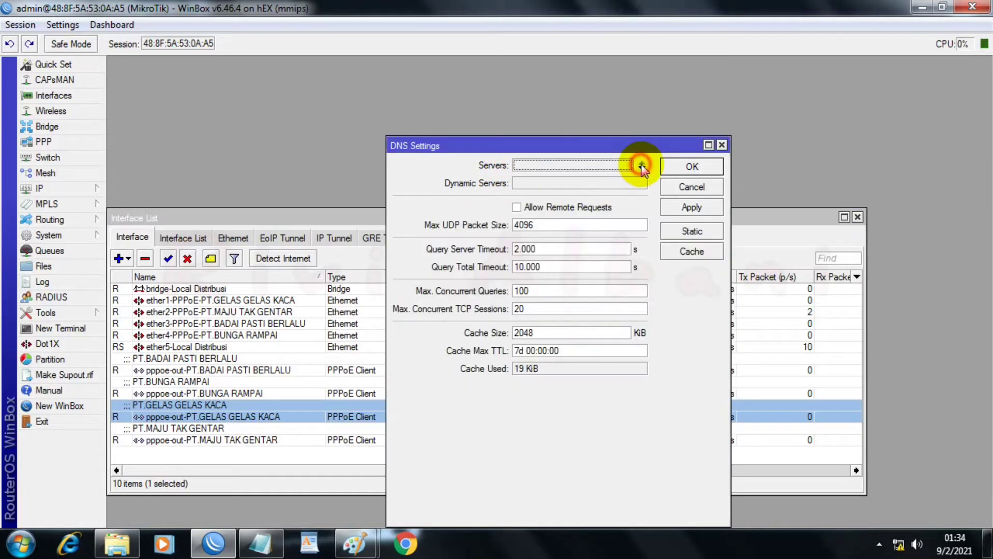
{"action": "right_click", "coordinate": [575, 163]}
{"action": "left_click", "coordinate": [613, 209]}
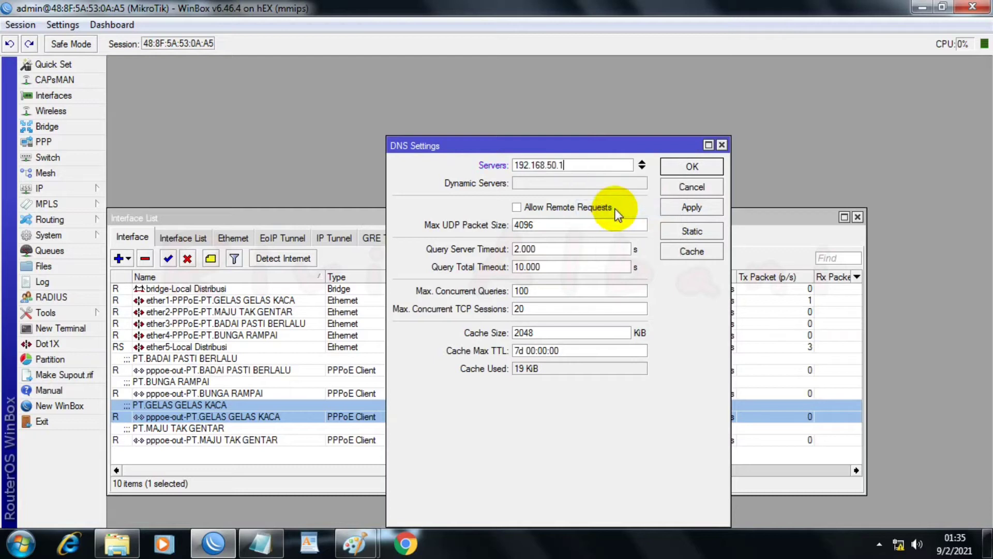
Step: Add 192.168.100.1 as the second DNS server, copied from the remote address in the pppoe-out-PT.MAJU TAK GENTAR status
{"action": "left_click", "coordinate": [641, 167]}
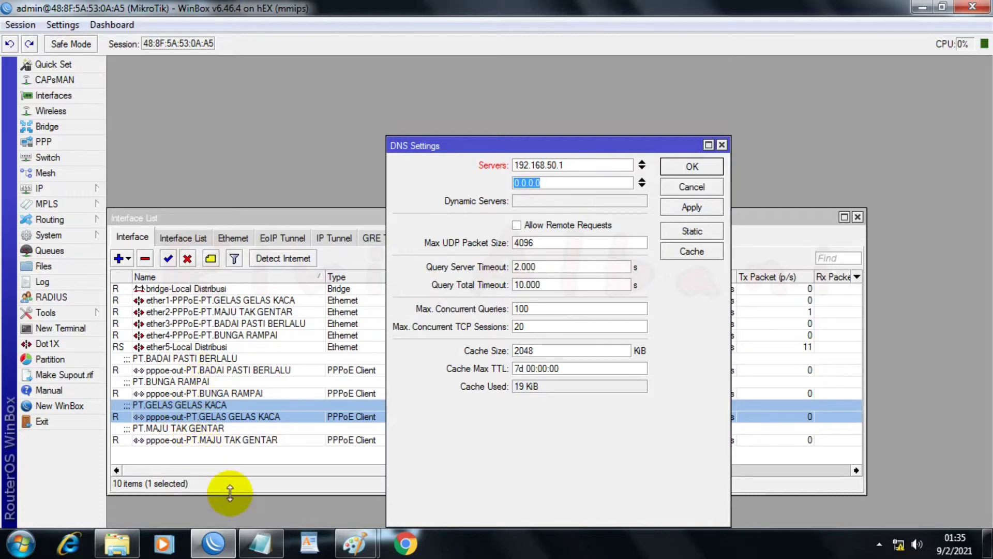
{"action": "left_click", "coordinate": [247, 551]}
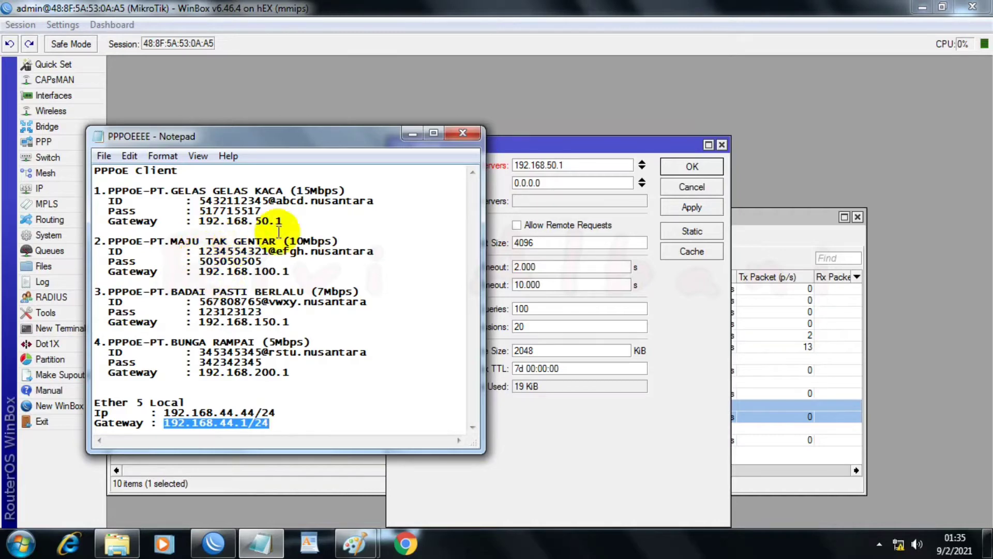
{"action": "left_click", "coordinate": [411, 133]}
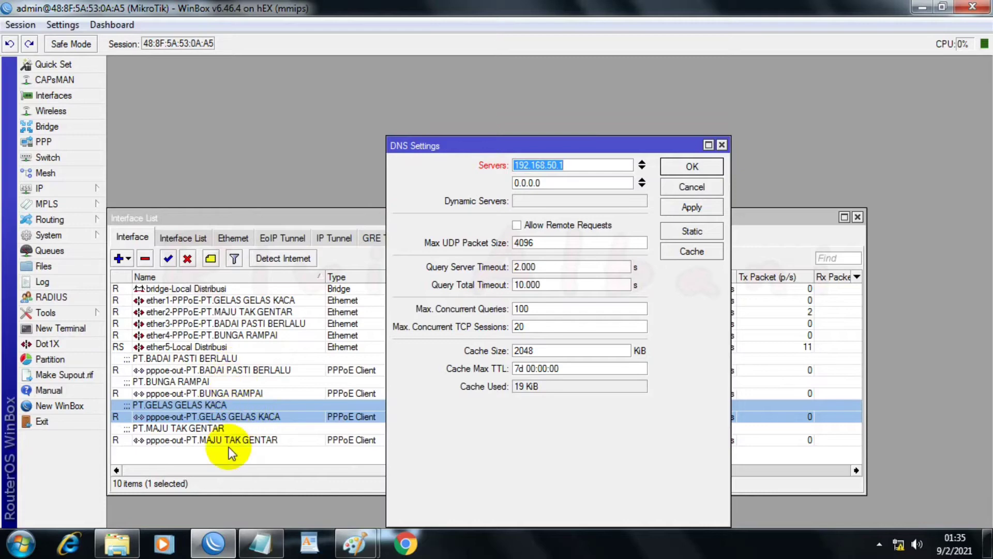
{"action": "left_click", "coordinate": [257, 440]}
{"action": "double_click", "coordinate": [257, 440]}
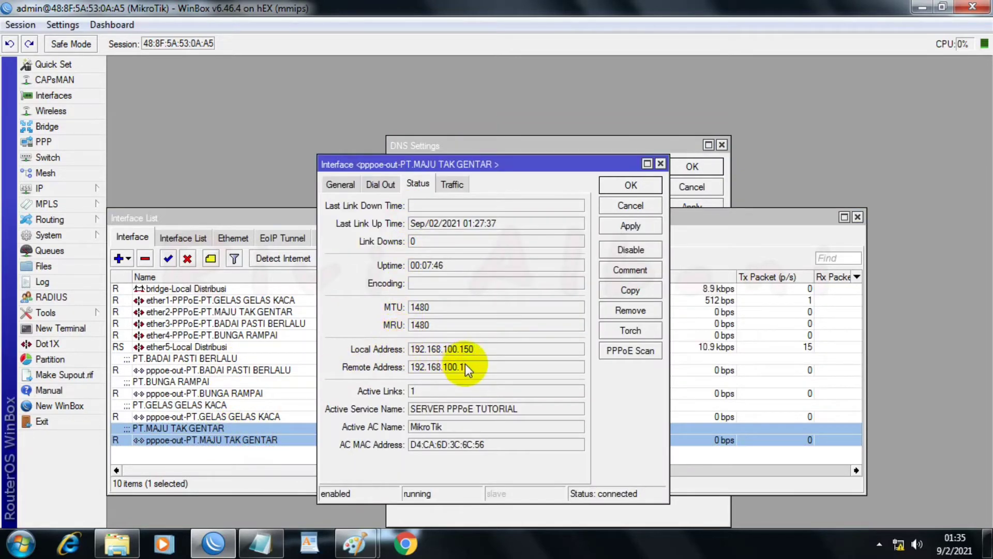
{"action": "left_click_drag", "start_coordinate": [465, 366], "coordinate": [401, 368]}
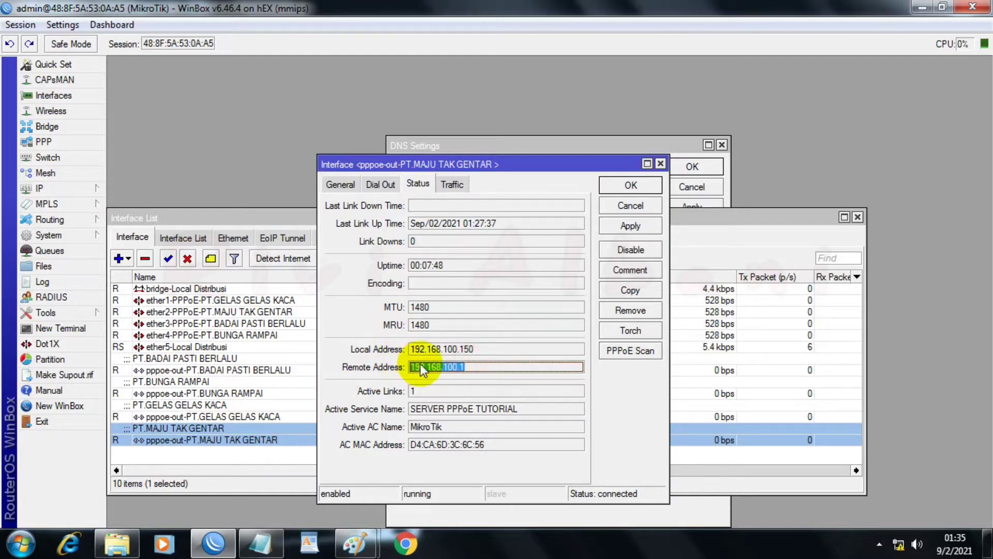
{"action": "right_click", "coordinate": [437, 371]}
{"action": "left_click", "coordinate": [455, 380]}
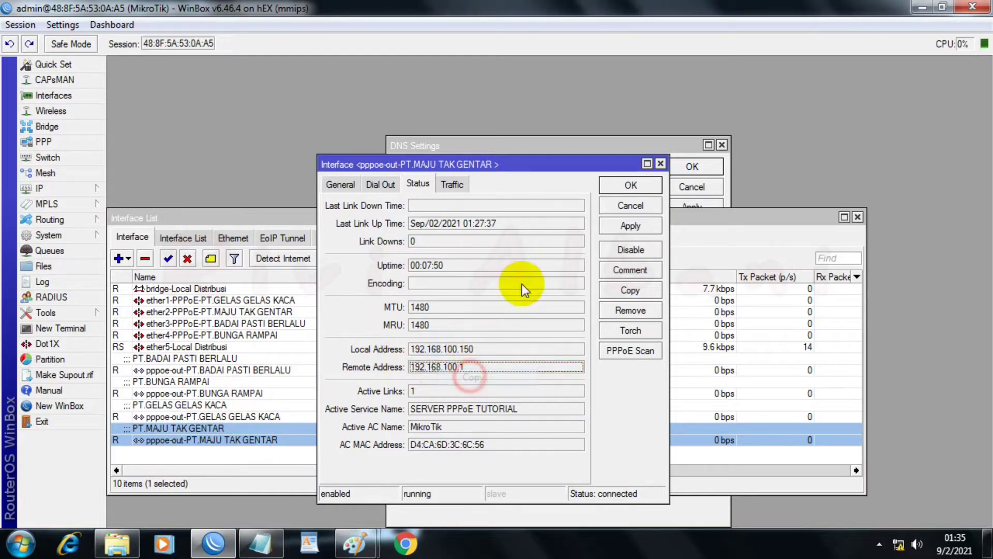
{"action": "left_click", "coordinate": [625, 187]}
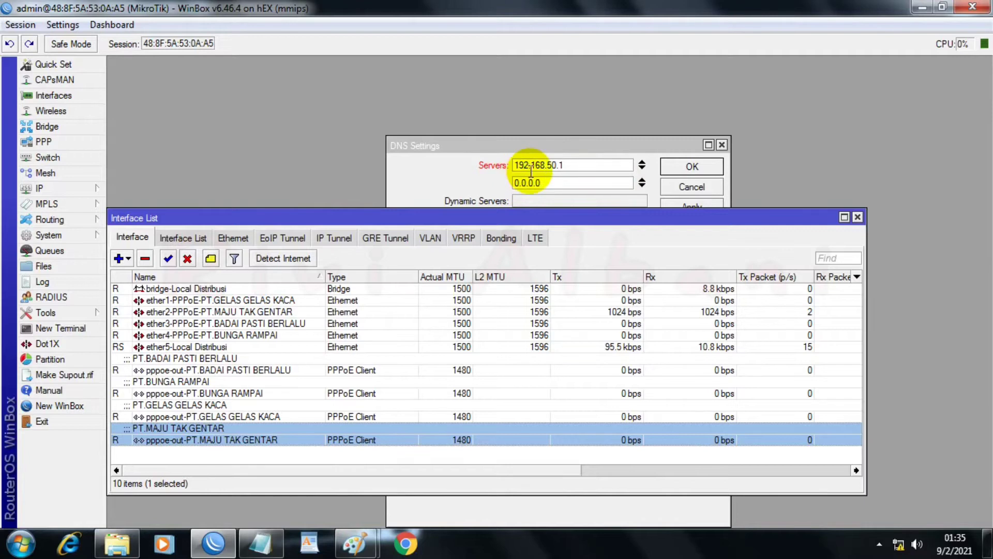
{"action": "left_click", "coordinate": [555, 185]}
{"action": "double_click", "coordinate": [535, 182]}
{"action": "right_click", "coordinate": [533, 180]}
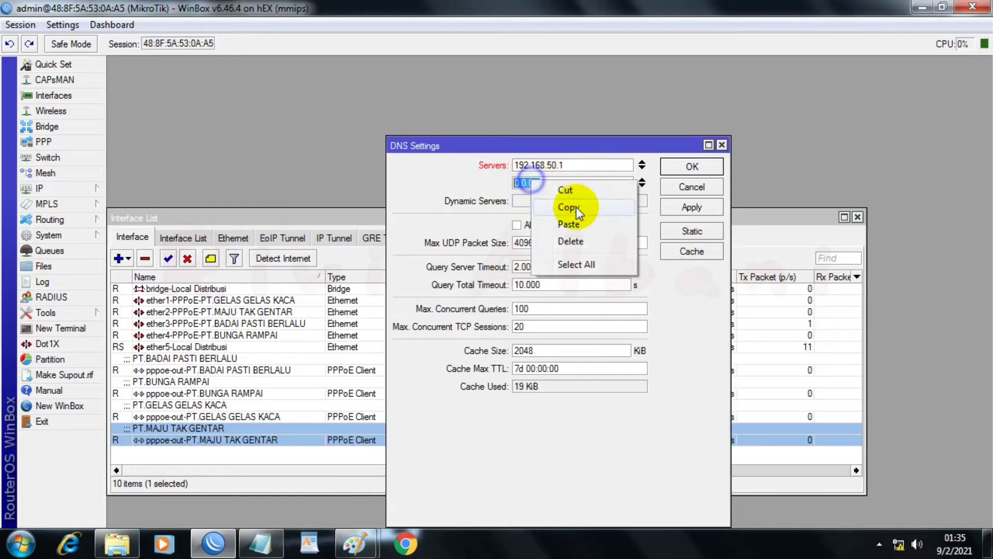
{"action": "left_click", "coordinate": [567, 222]}
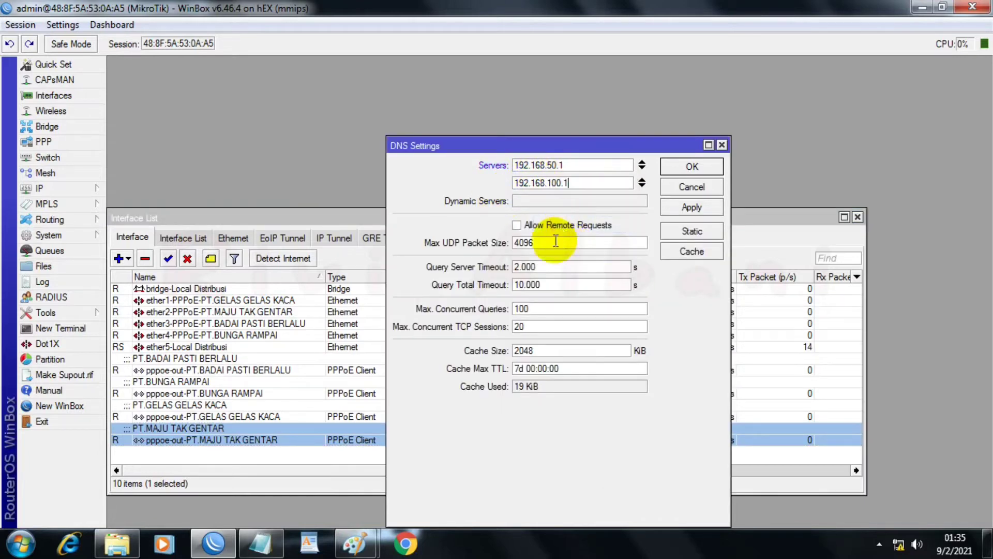
Step: Add 192.168.150.1 as the third DNS server, copied from the remote address in the pppoe-out-PT.BADAI PASTI BERLALU status
{"action": "left_click", "coordinate": [642, 187]}
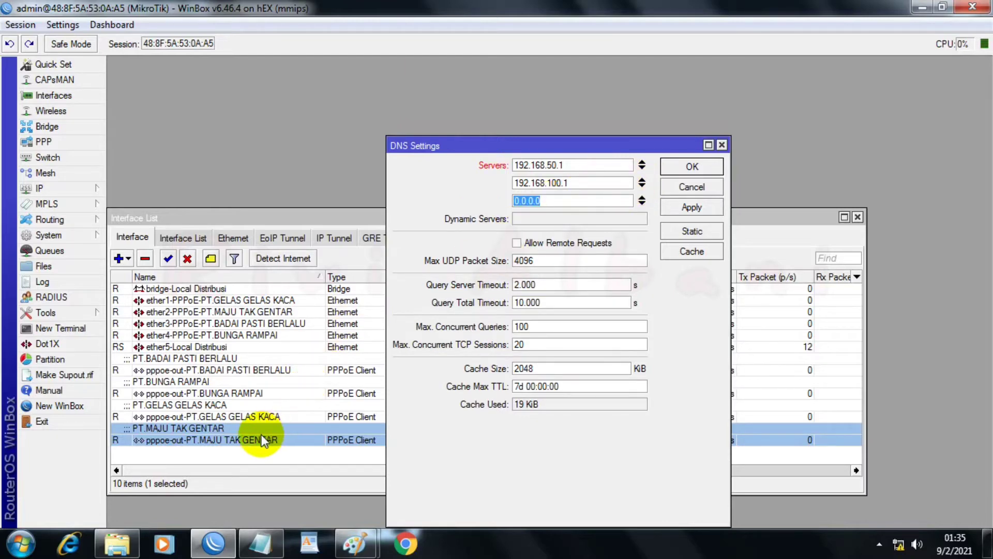
{"action": "double_click", "coordinate": [248, 370]}
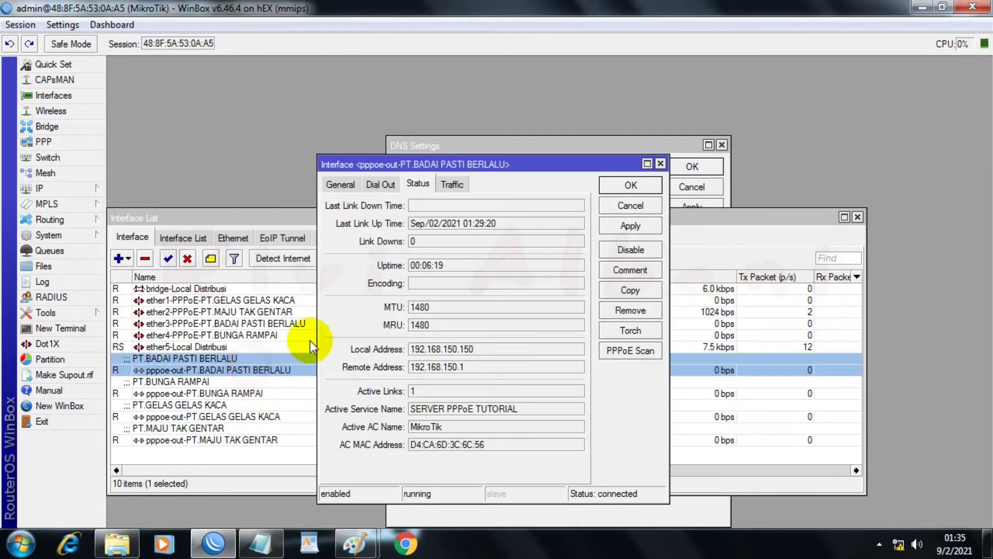
{"action": "double_click", "coordinate": [432, 368]}
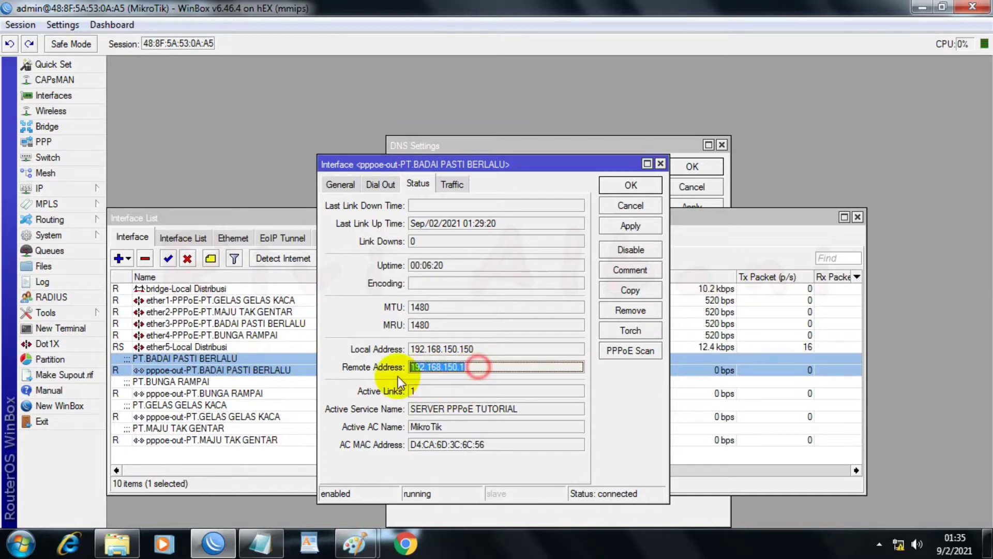
{"action": "right_click", "coordinate": [432, 370]}
{"action": "left_click", "coordinate": [458, 380]}
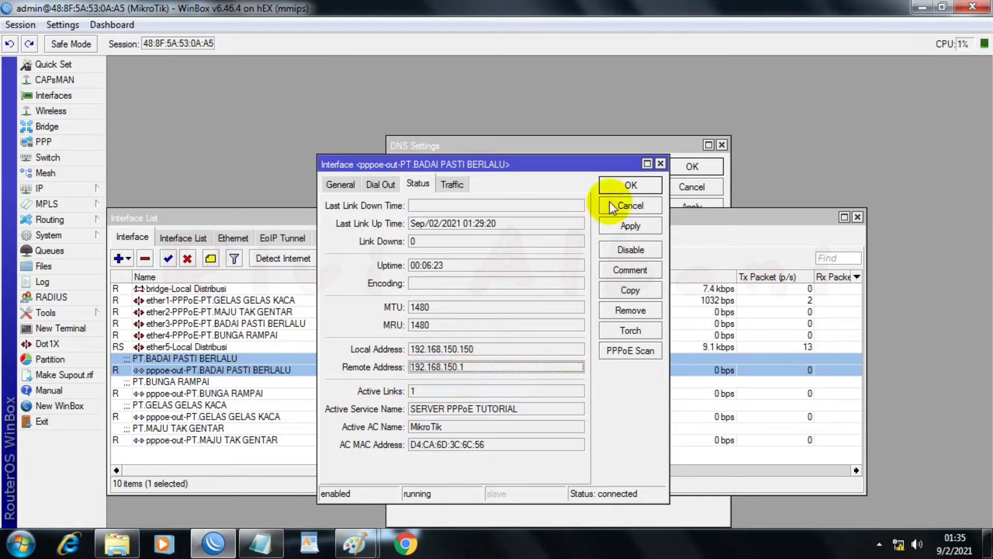
{"action": "left_click", "coordinate": [630, 182]}
{"action": "left_click_drag", "start_coordinate": [569, 202], "coordinate": [510, 199]}
{"action": "right_click", "coordinate": [543, 200]}
{"action": "left_click", "coordinate": [565, 248]}
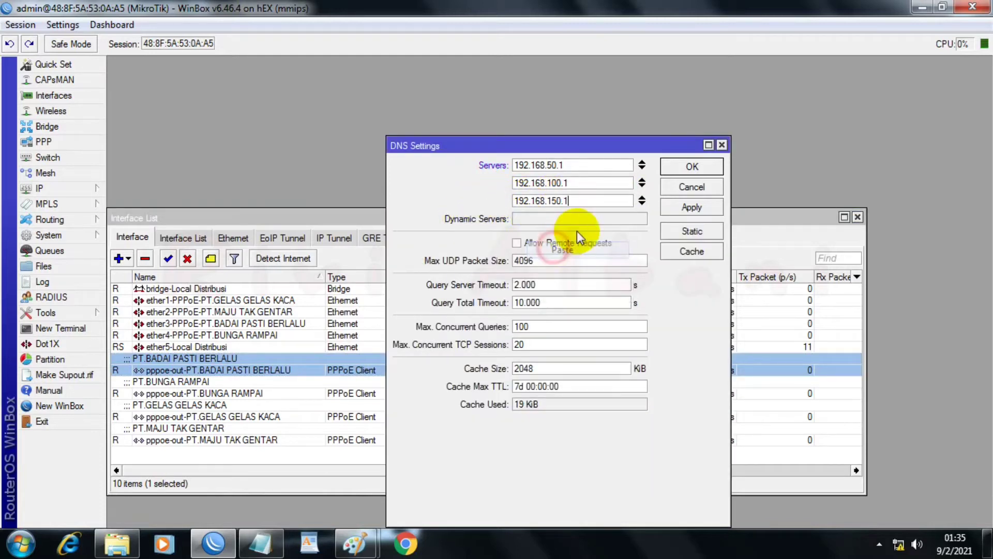
Step: Add 192.168.200.1 as the fourth DNS server, copied from the remote address in the pppoe-out-PT.BUNGA RAMPAI status
{"action": "left_click", "coordinate": [642, 204]}
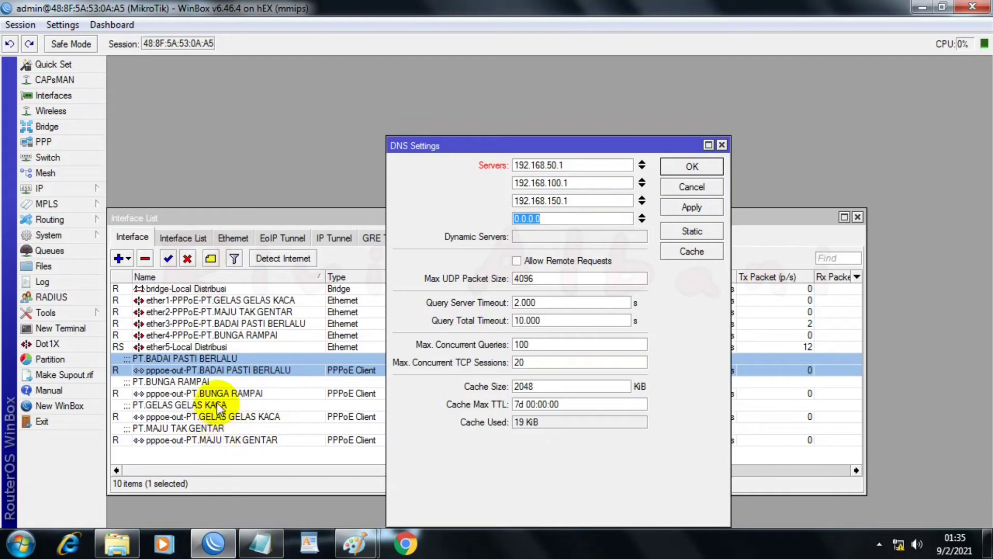
{"action": "double_click", "coordinate": [192, 393]}
{"action": "left_click_drag", "start_coordinate": [473, 368], "coordinate": [392, 375]}
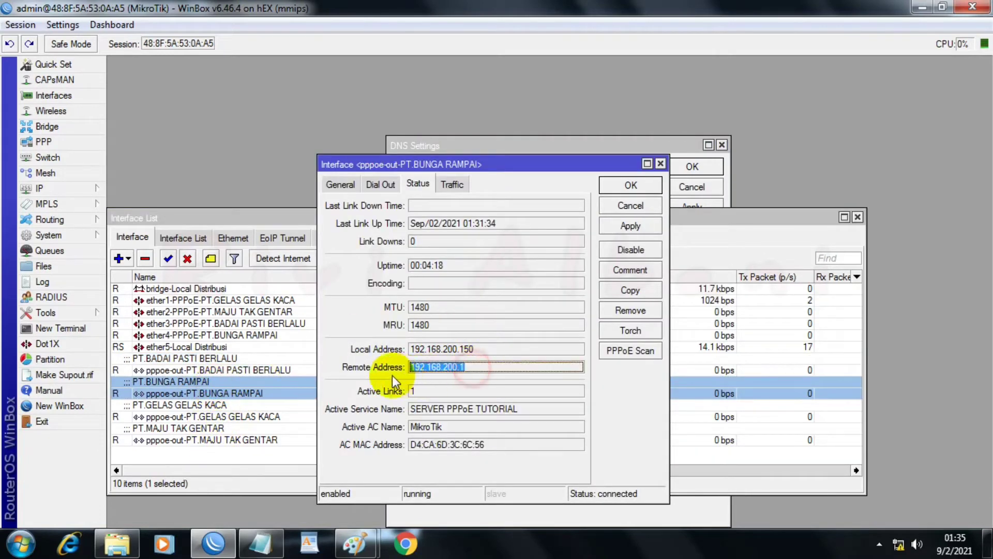
{"action": "right_click", "coordinate": [423, 368]}
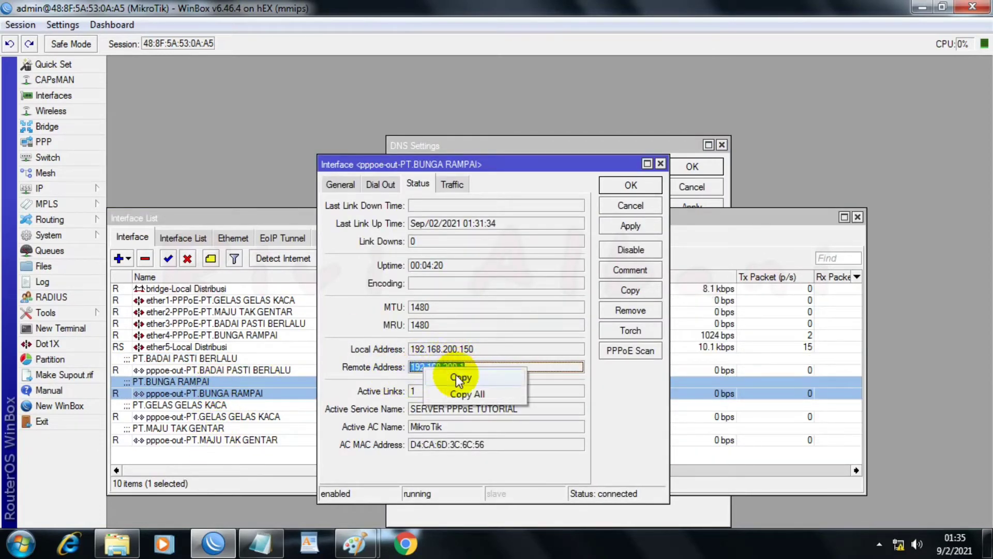
{"action": "left_click", "coordinate": [440, 378]}
{"action": "left_click", "coordinate": [631, 186]}
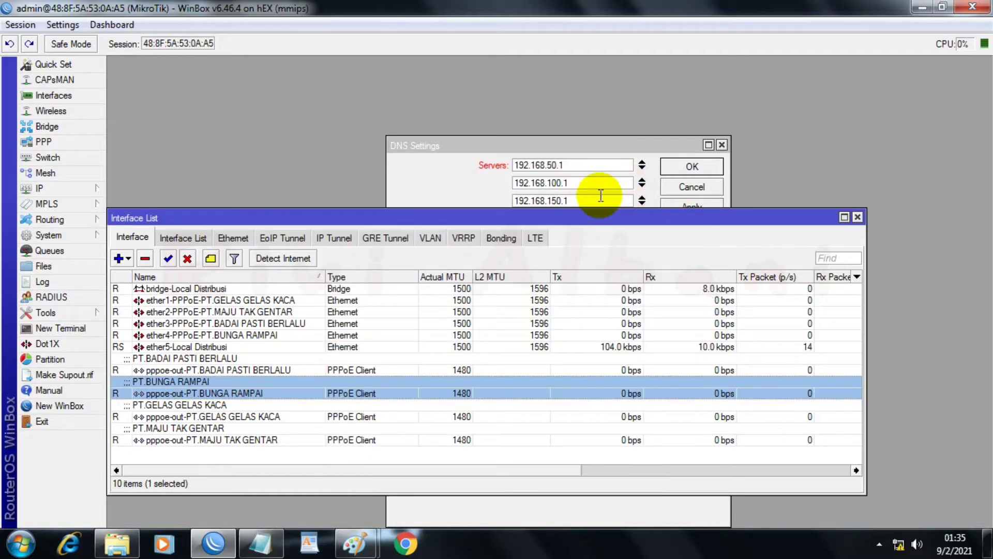
{"action": "left_click_drag", "start_coordinate": [605, 227], "coordinate": [604, 265]}
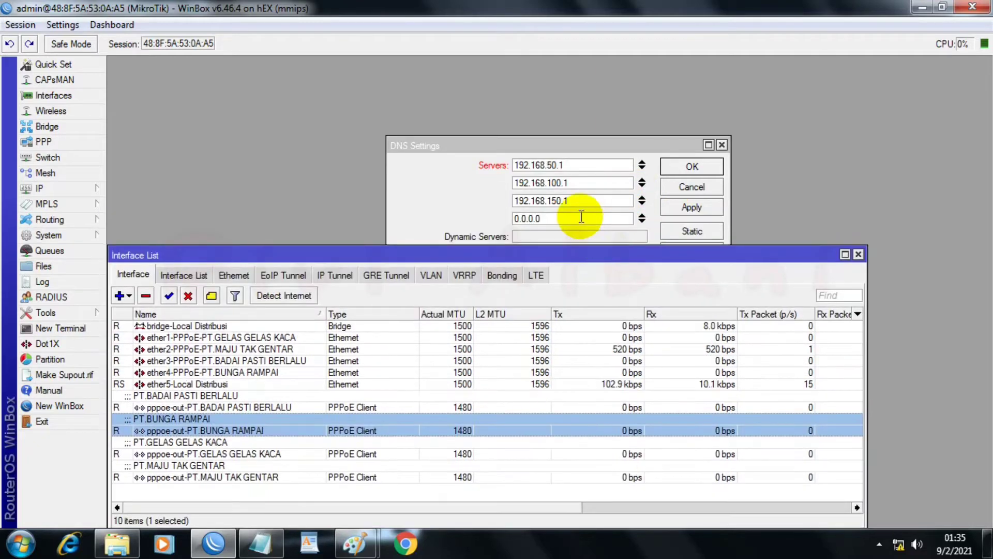
{"action": "left_click", "coordinate": [580, 216]}
{"action": "right_click", "coordinate": [528, 217]}
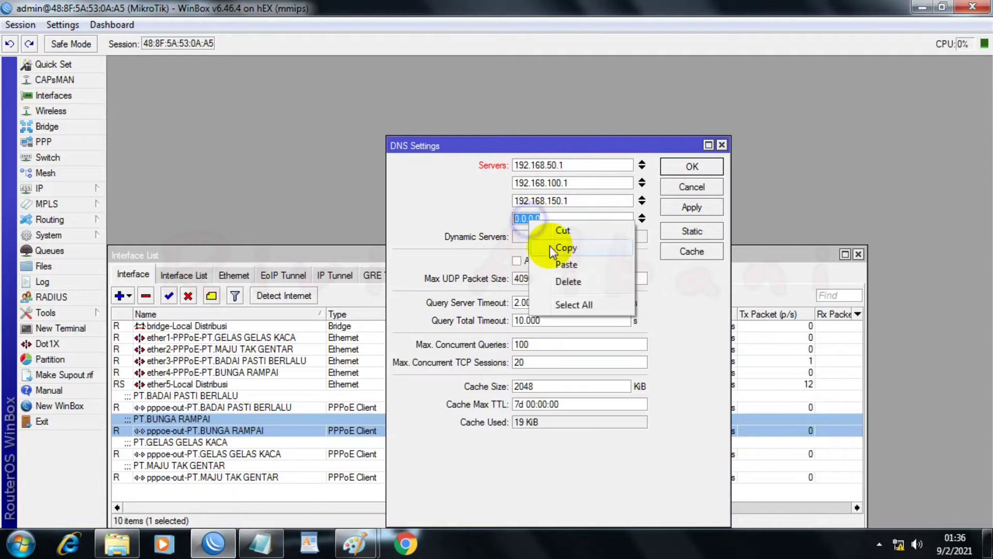
{"action": "left_click", "coordinate": [553, 261]}
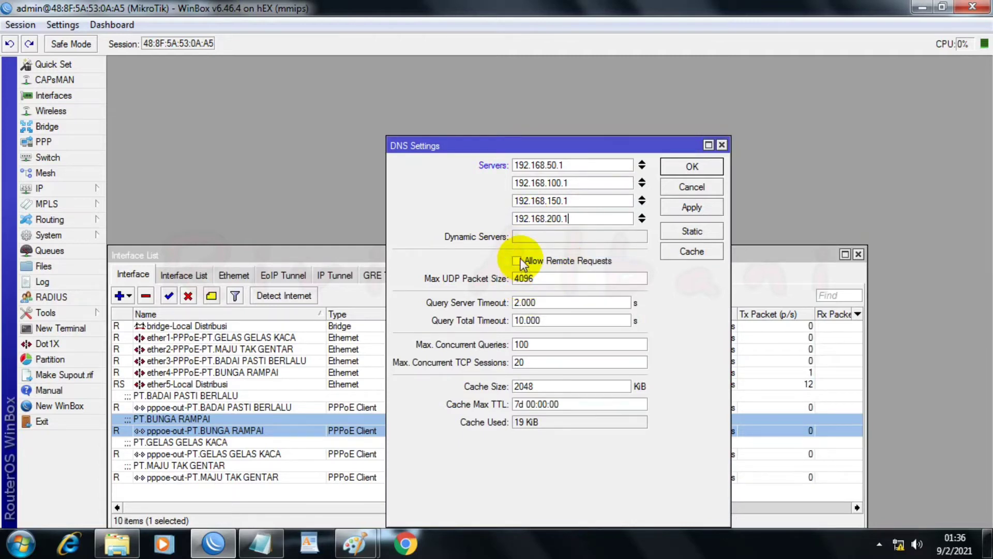
Step: Allow remote requests for DNS, then apply and close the DNS settings
{"action": "left_click", "coordinate": [517, 260]}
{"action": "left_click", "coordinate": [681, 211]}
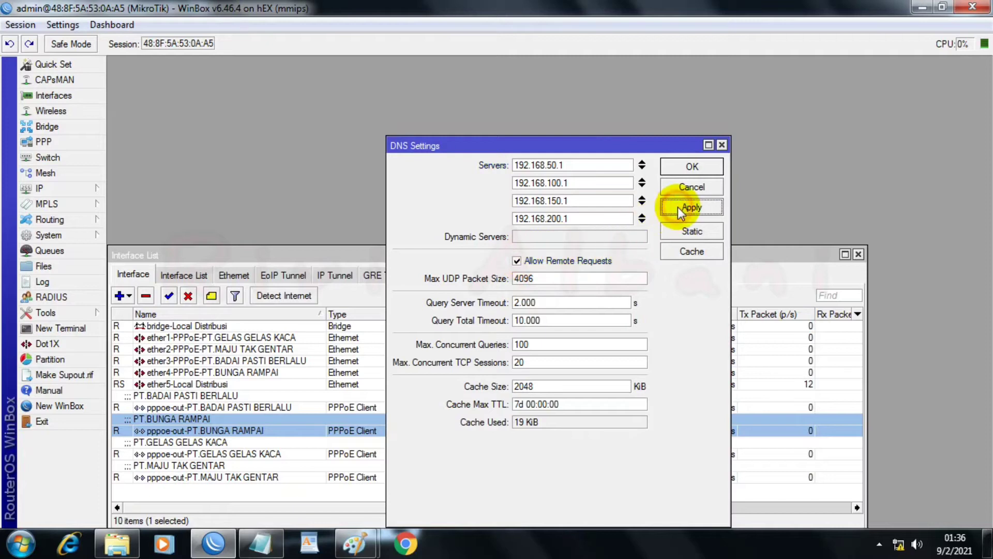
{"action": "left_click", "coordinate": [692, 165]}
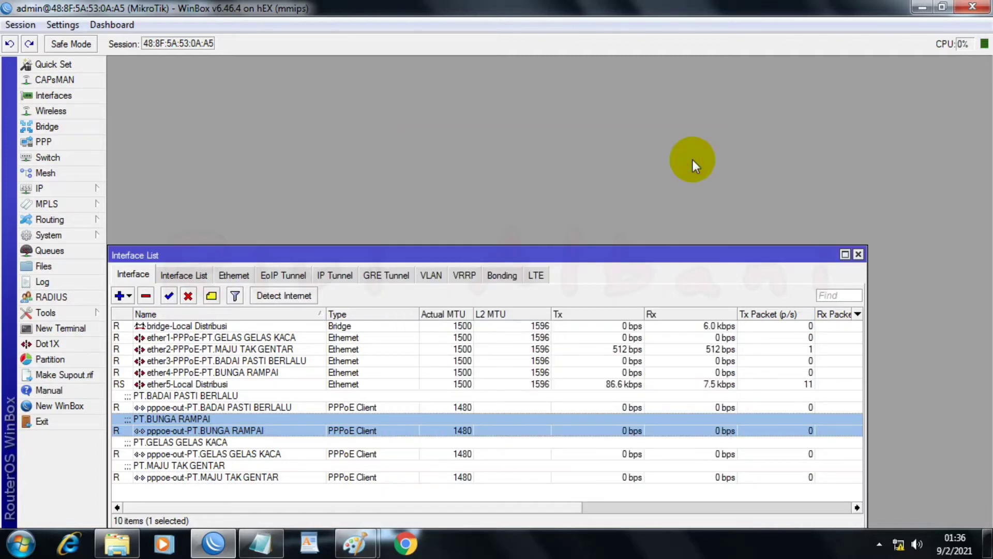
Step: Create a firewall NAT rule in the srcnat chain with pppoe-out-PT.GELAS GELAS KACA as the out interface
{"action": "left_click", "coordinate": [49, 187]}
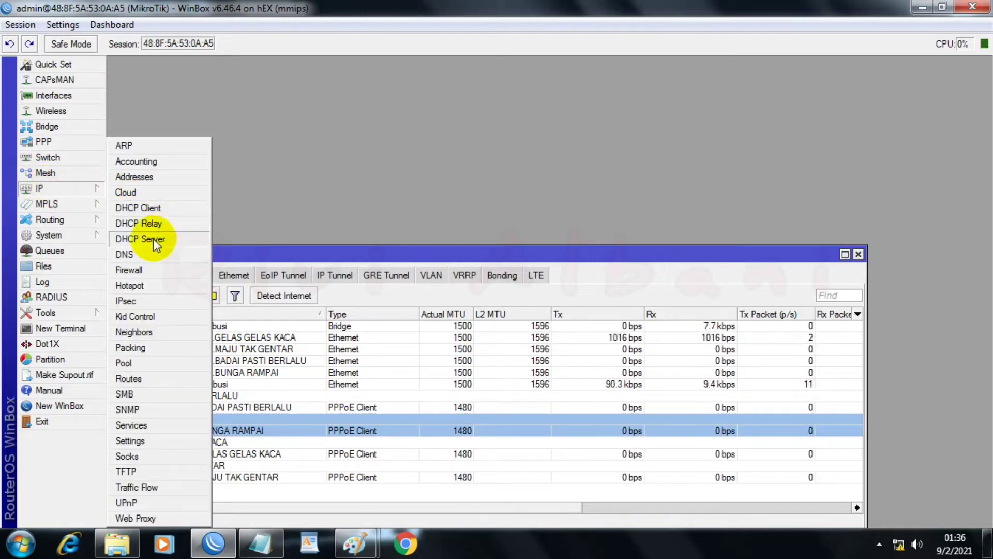
{"action": "left_click", "coordinate": [128, 269]}
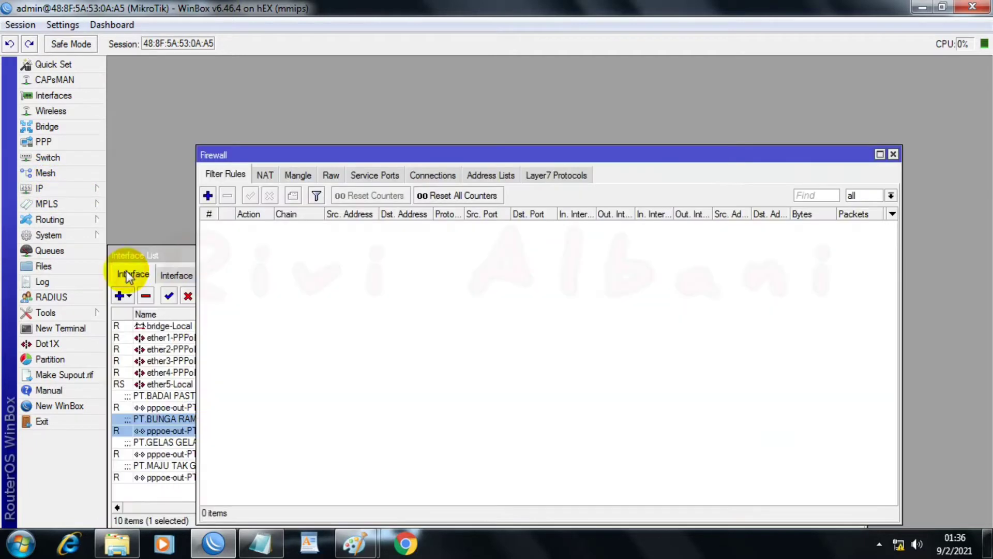
{"action": "left_click", "coordinate": [263, 176]}
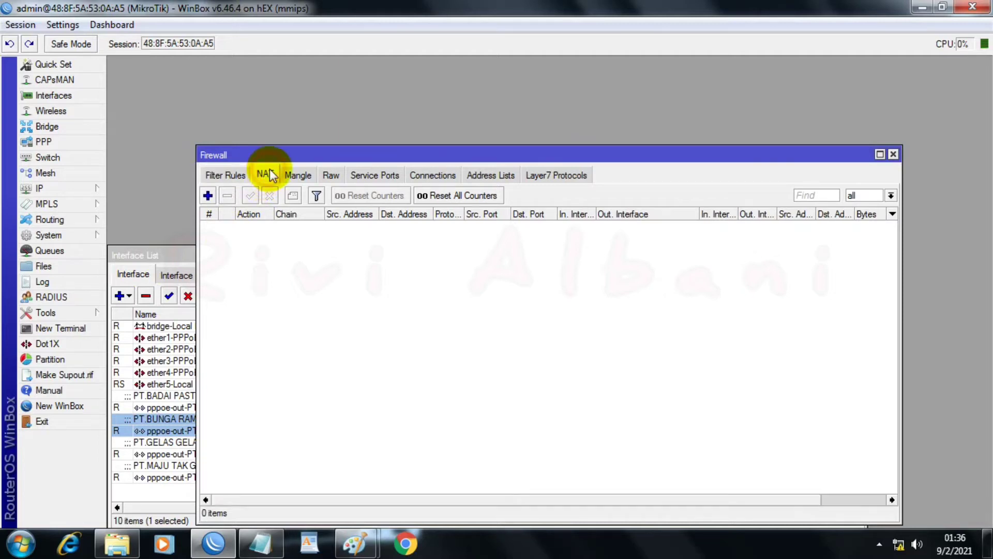
{"action": "left_click", "coordinate": [208, 196]}
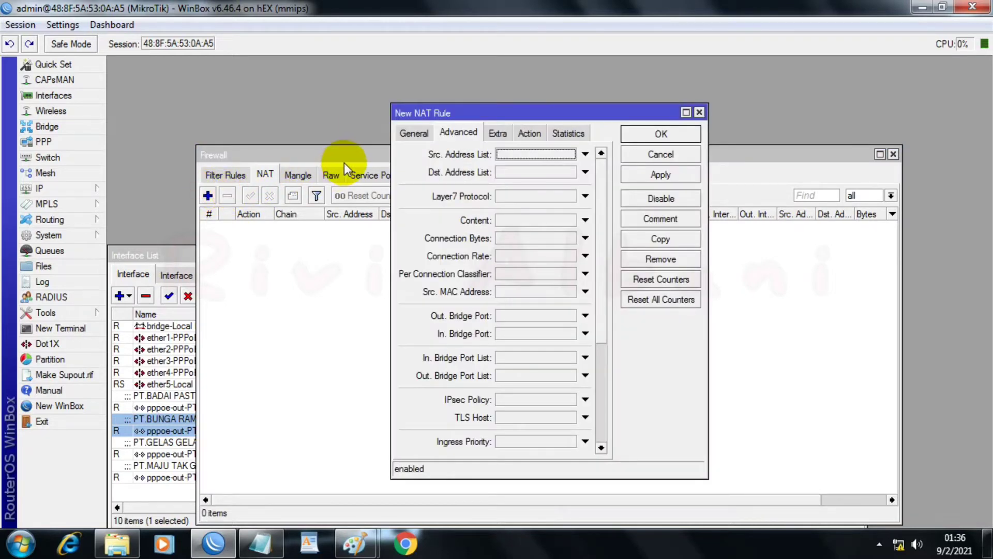
{"action": "left_click", "coordinate": [420, 134]}
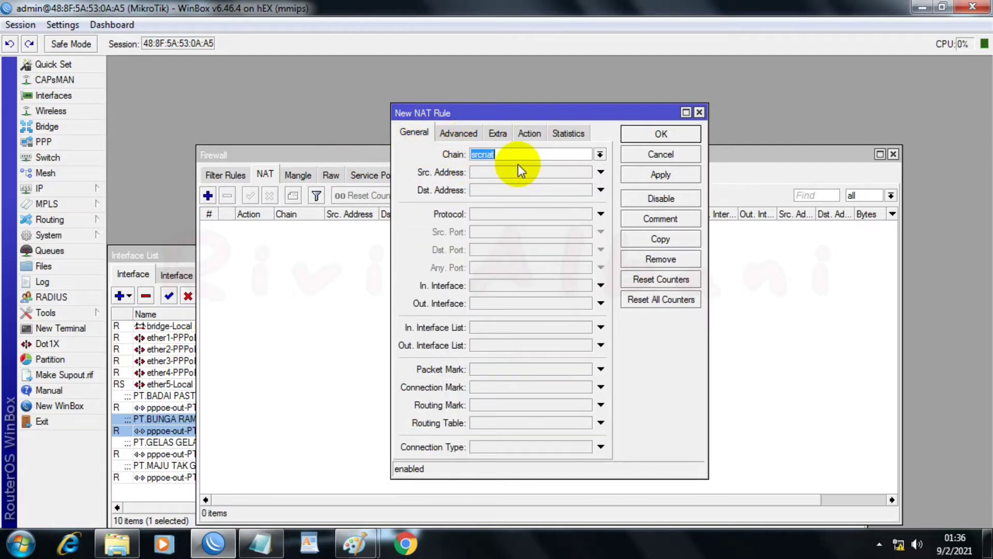
{"action": "left_click", "coordinate": [512, 303]}
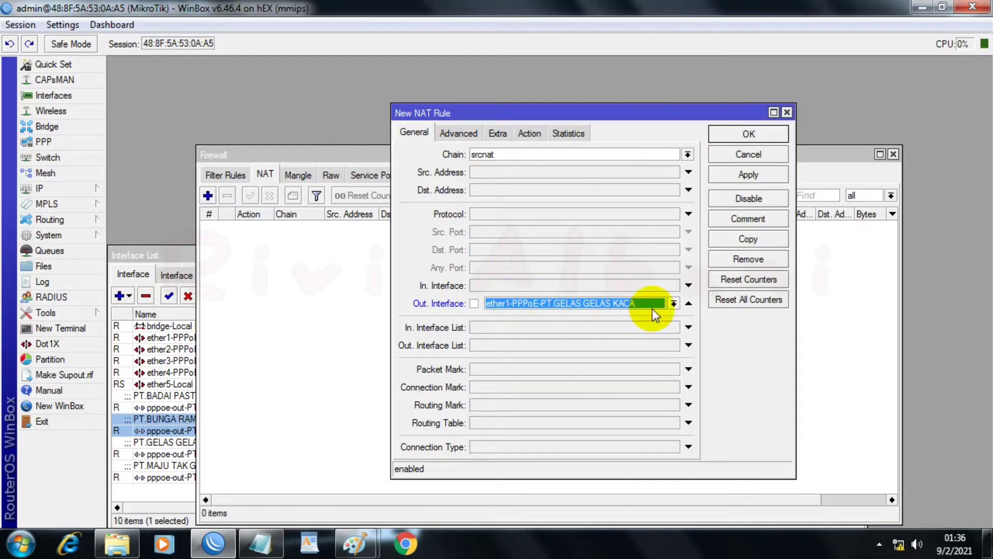
{"action": "left_click", "coordinate": [673, 304]}
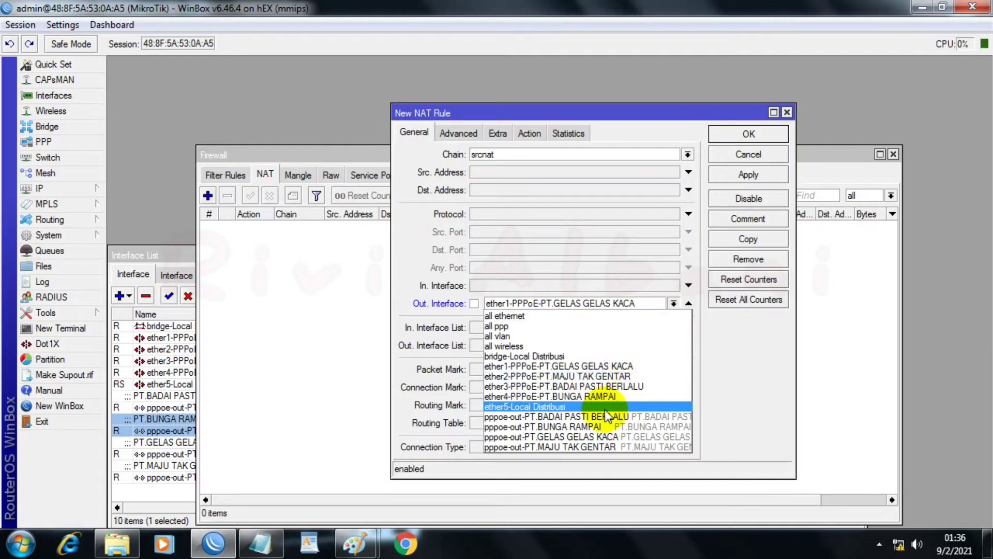
{"action": "left_click", "coordinate": [567, 418]}
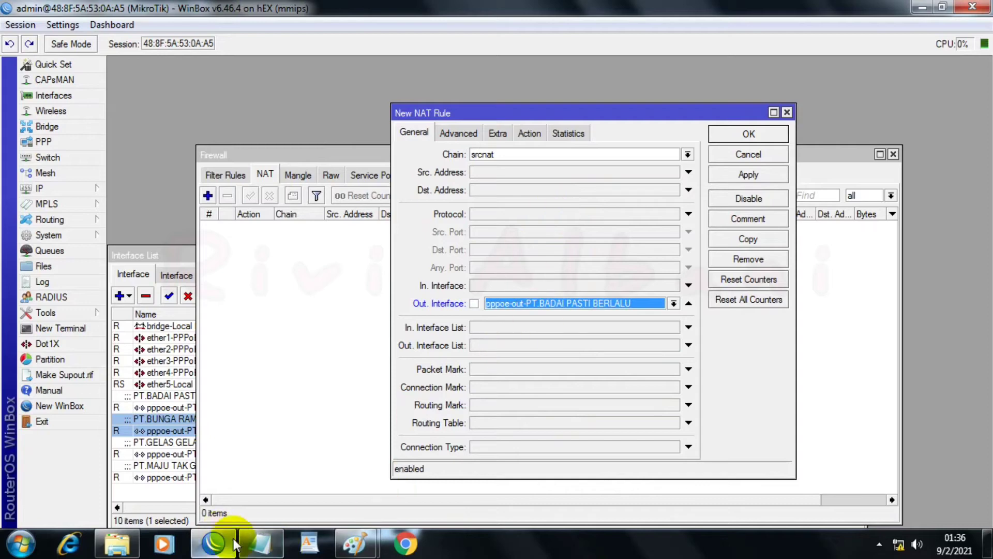
{"action": "left_click", "coordinate": [258, 545]}
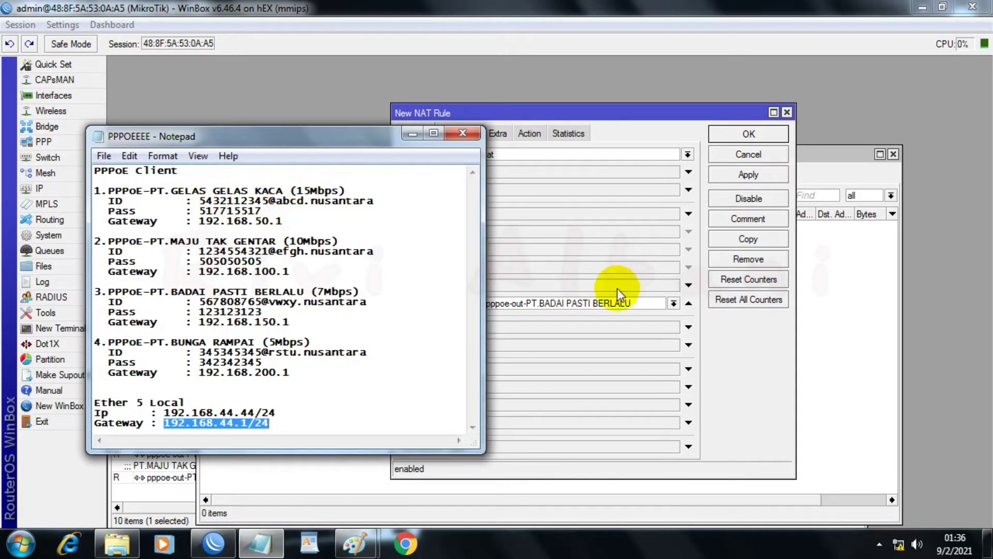
{"action": "left_click", "coordinate": [673, 304]}
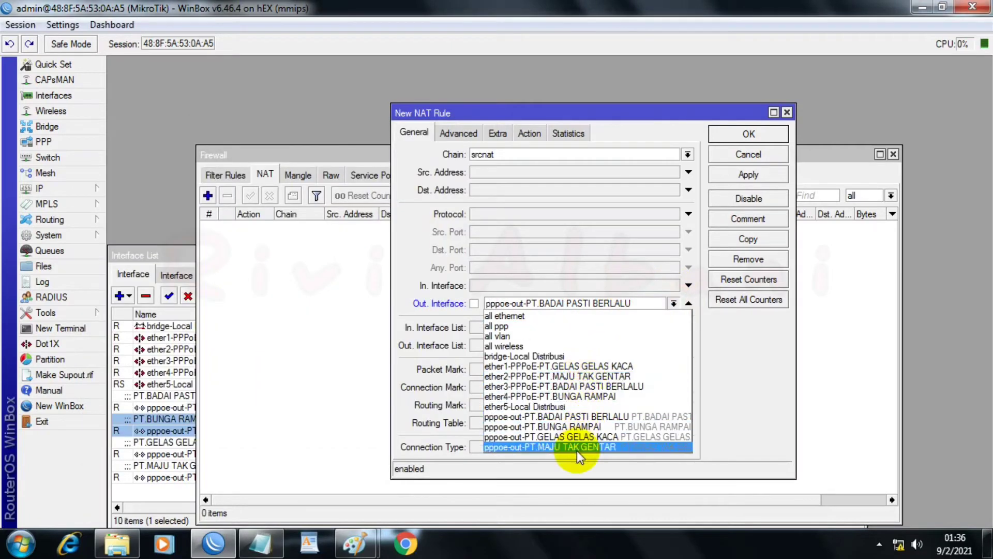
{"action": "left_click", "coordinate": [573, 437]}
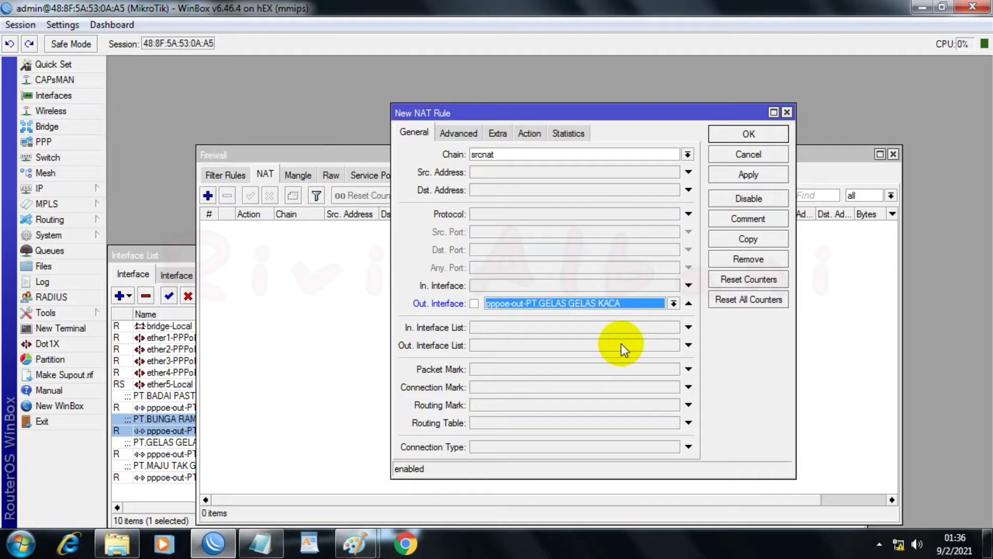
Step: Set the new NAT rule's action to masquerade and apply the rule
{"action": "left_click", "coordinate": [533, 135]}
{"action": "left_click", "coordinate": [527, 153]}
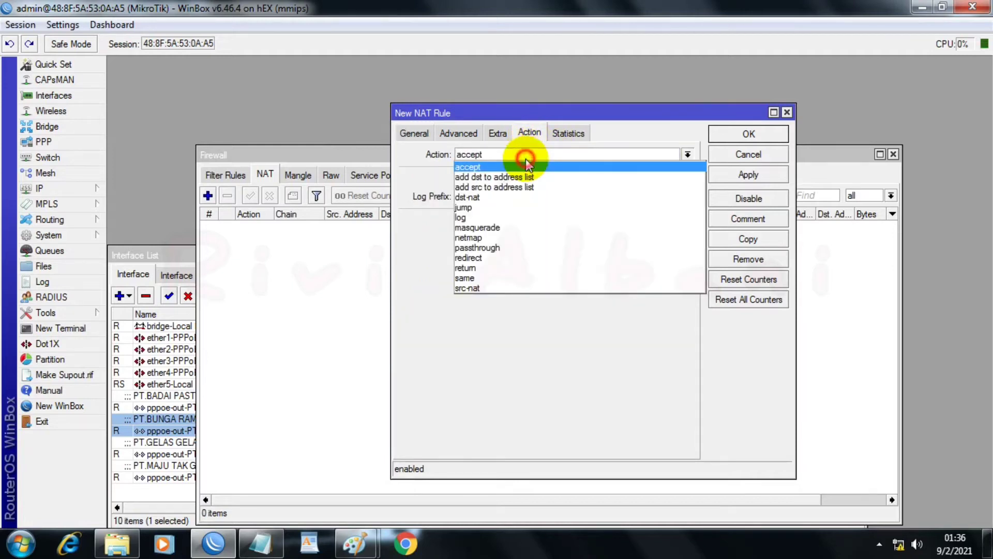
{"action": "left_click", "coordinate": [488, 227]}
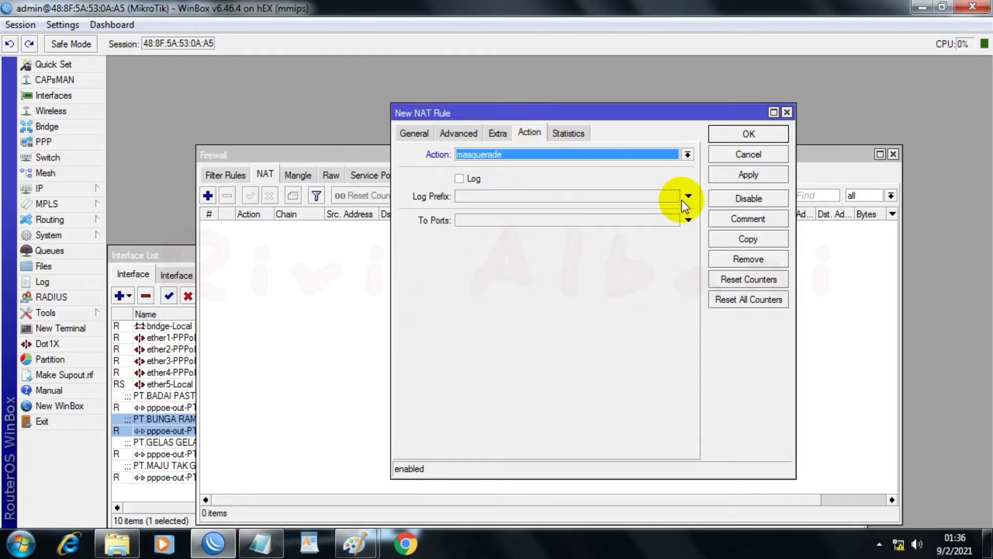
{"action": "left_click", "coordinate": [726, 177]}
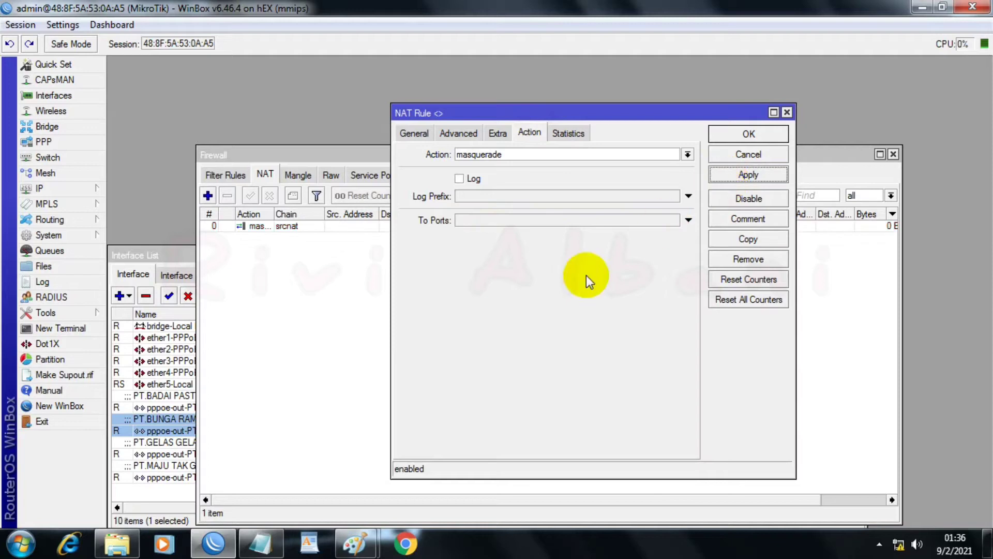
Step: Copy the masquerade rule, set the copy's out interface to pppoe-out-PT.MAJU TAK GENTAR, checking the ISP order in the PPPoE notes, and apply it
{"action": "left_click", "coordinate": [258, 545]}
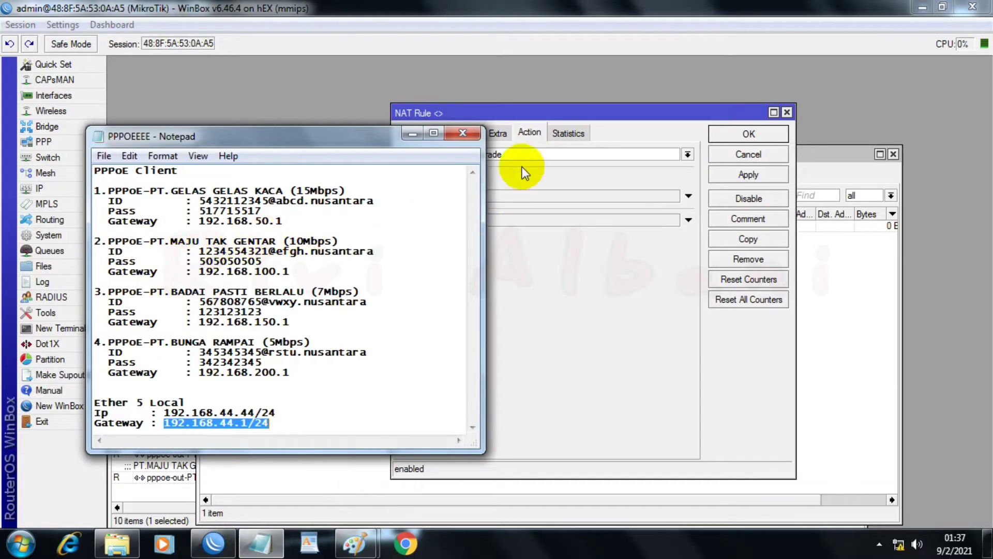
{"action": "left_click", "coordinate": [566, 117]}
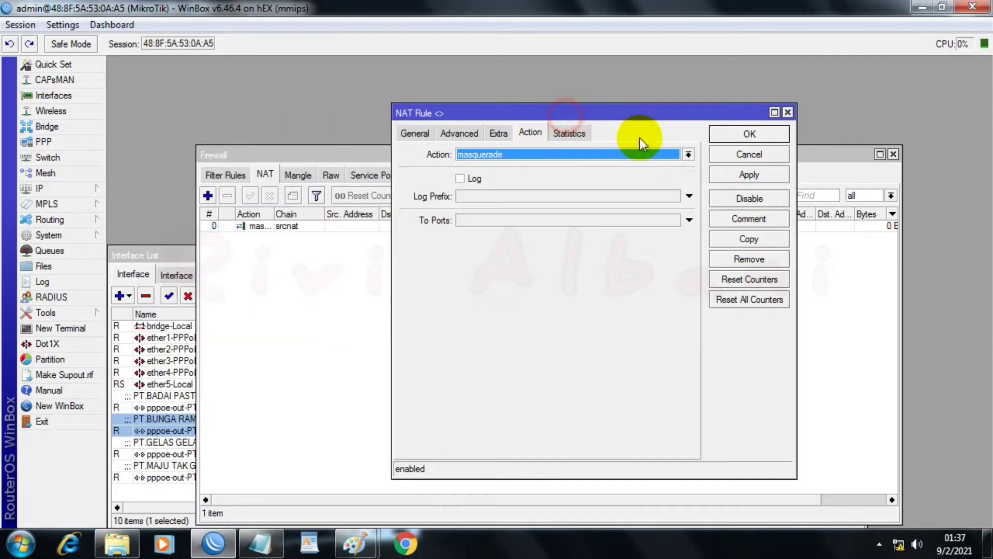
{"action": "left_click", "coordinate": [747, 241]}
{"action": "left_click", "coordinate": [414, 133]}
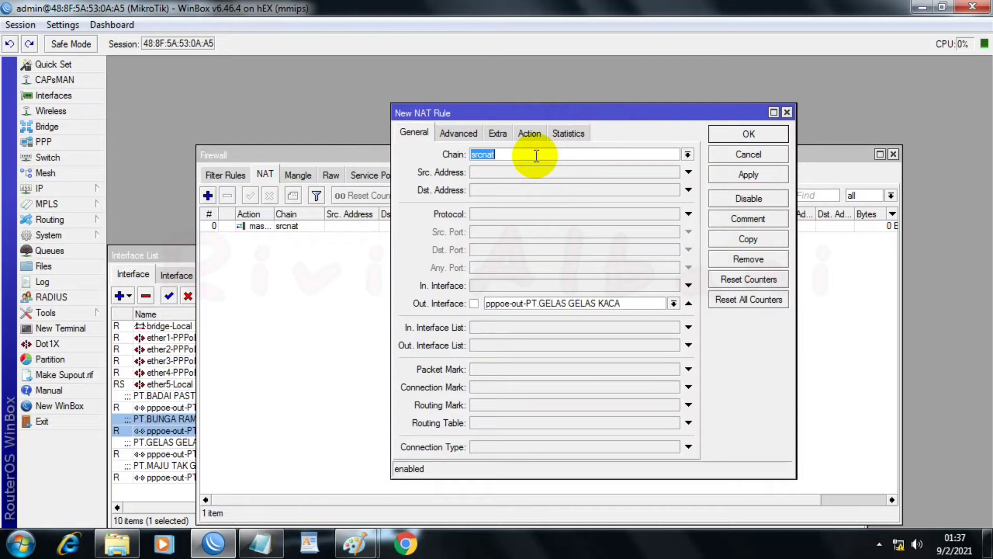
{"action": "left_click", "coordinate": [673, 303]}
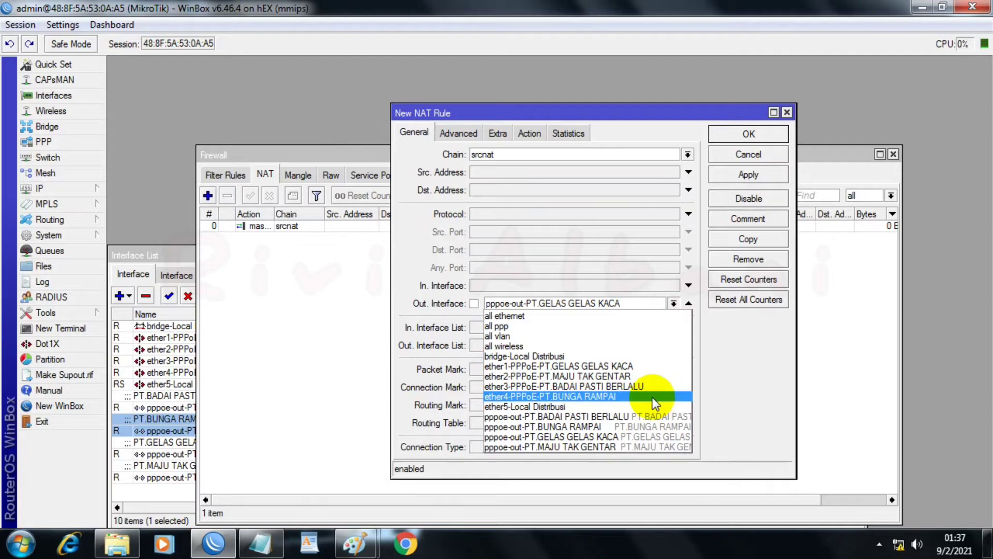
{"action": "left_click", "coordinate": [262, 542]}
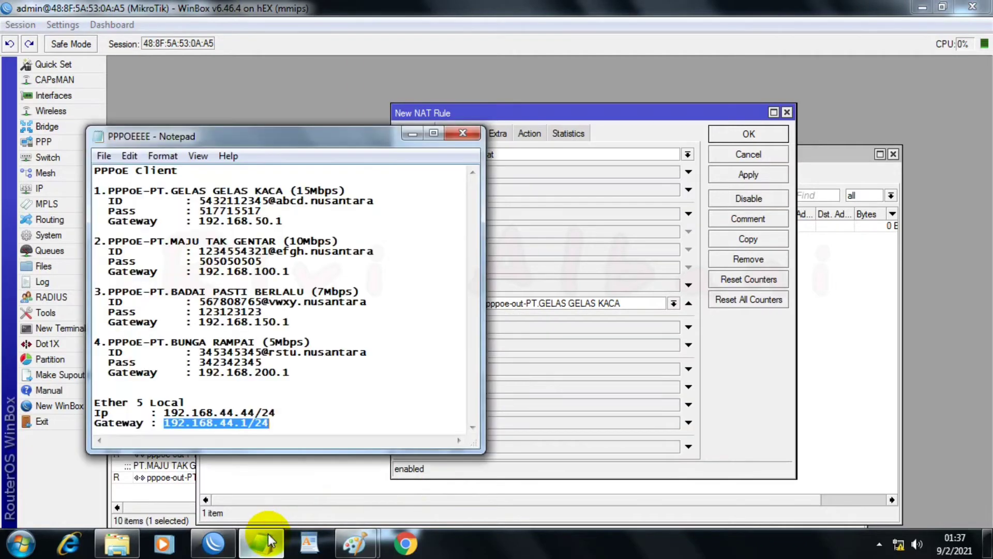
{"action": "left_click", "coordinate": [267, 541]}
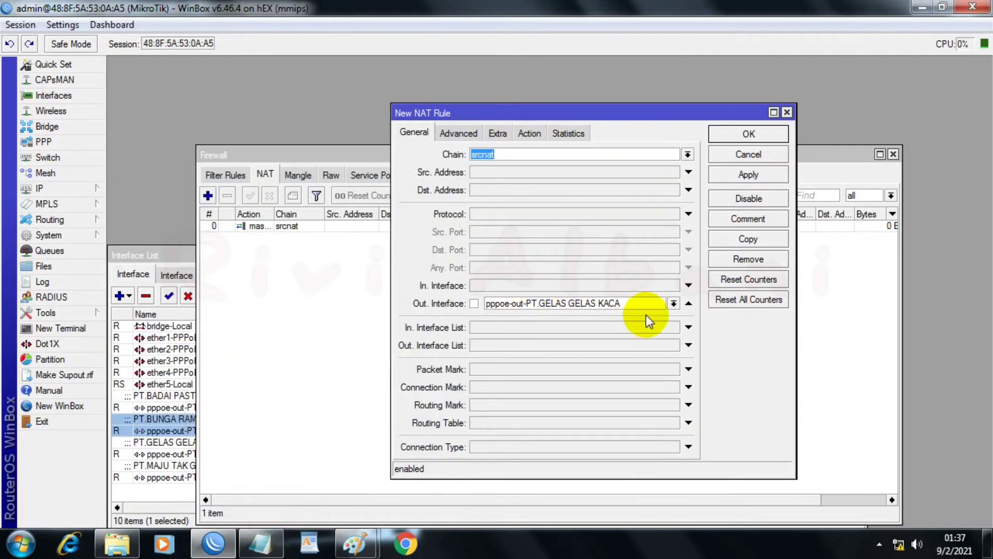
{"action": "left_click", "coordinate": [674, 304]}
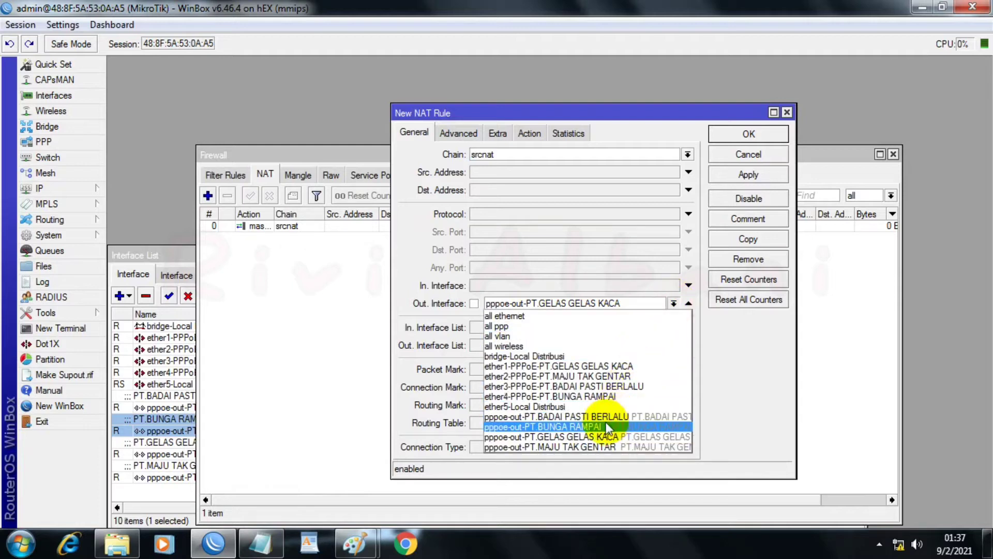
{"action": "left_click", "coordinate": [573, 445]}
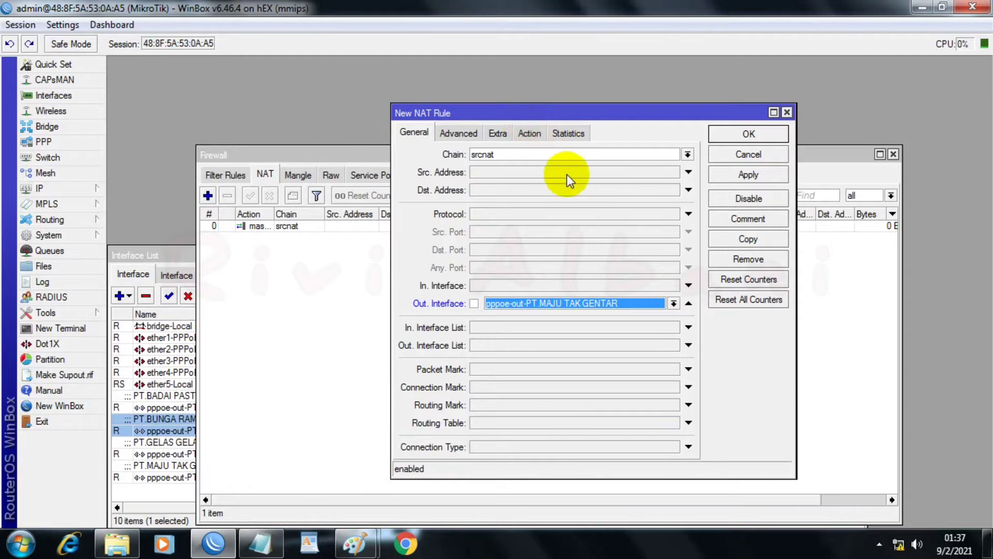
{"action": "left_click", "coordinate": [531, 133]}
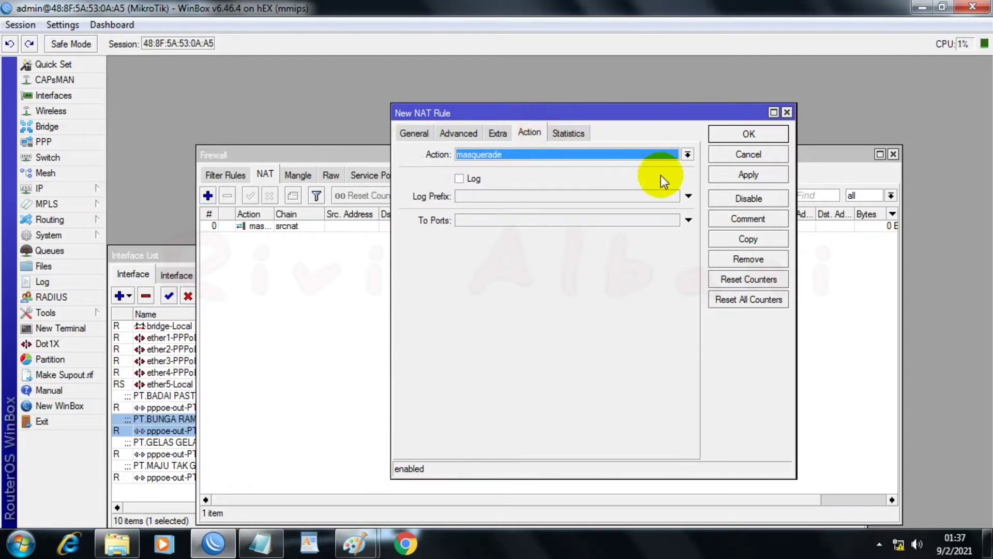
{"action": "left_click", "coordinate": [755, 172]}
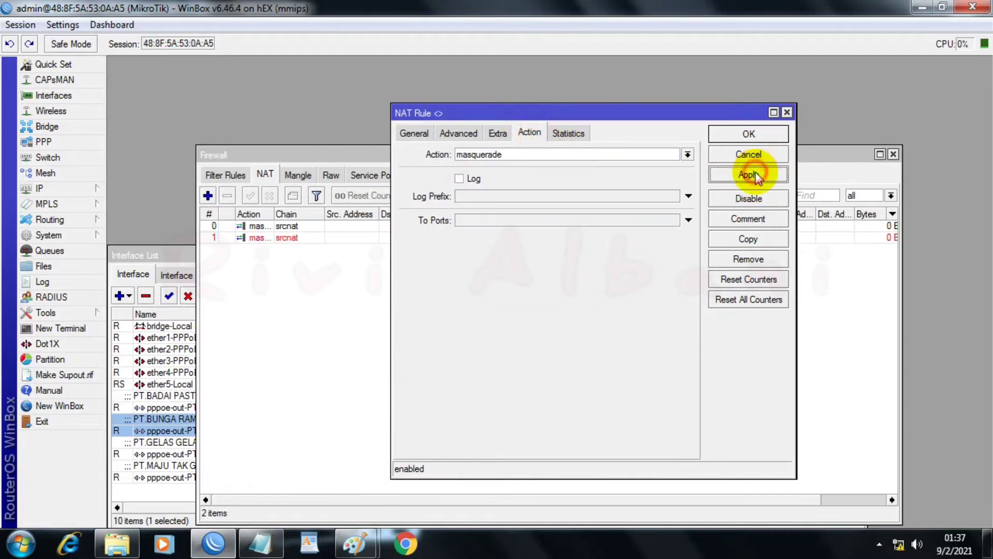
Step: Copy the PT.MAJU TAK GENTAR masquerade rule, set the copy's out interface to pppoe-out-PT.BADAI PASTI BERLALU, and apply it
{"action": "left_click", "coordinate": [728, 243]}
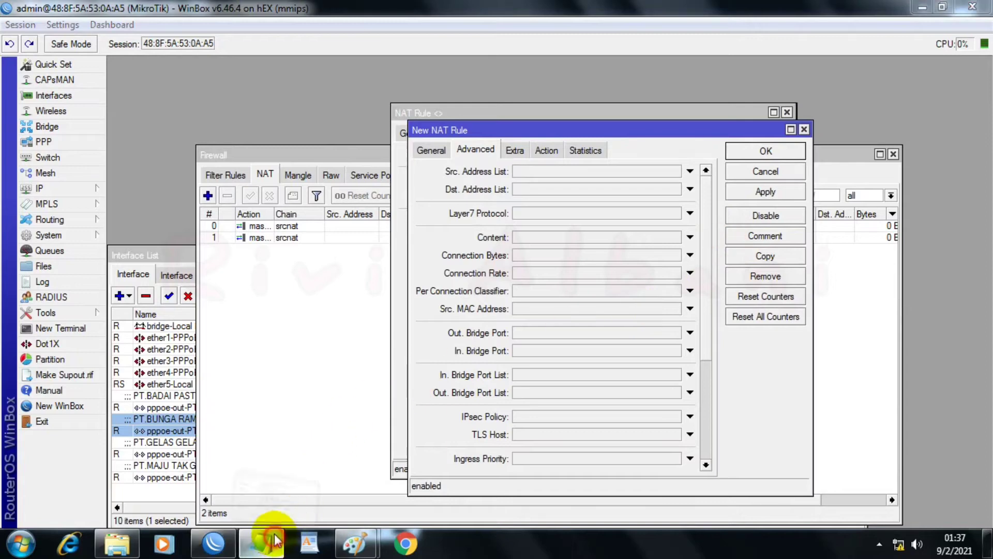
{"action": "left_click", "coordinate": [276, 540]}
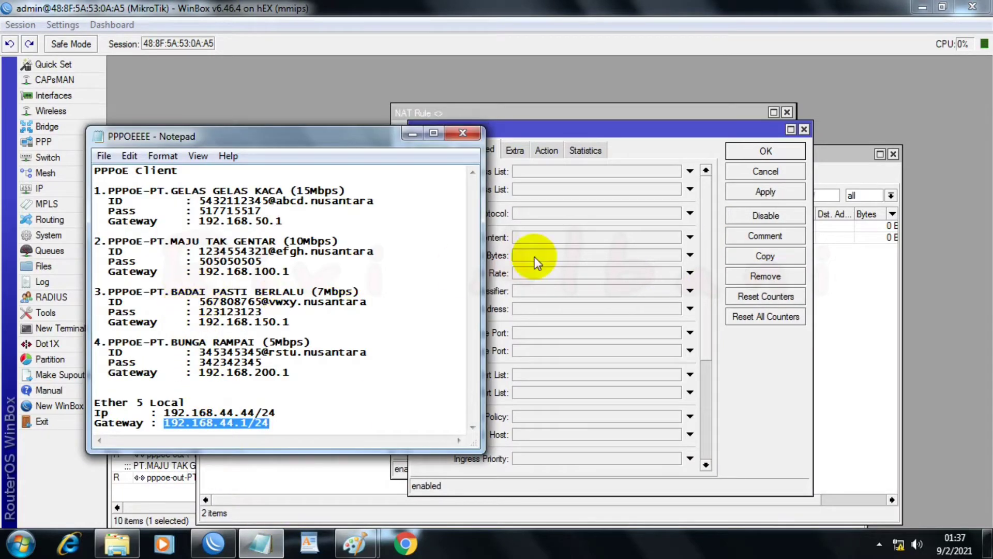
{"action": "left_click", "coordinate": [530, 129]}
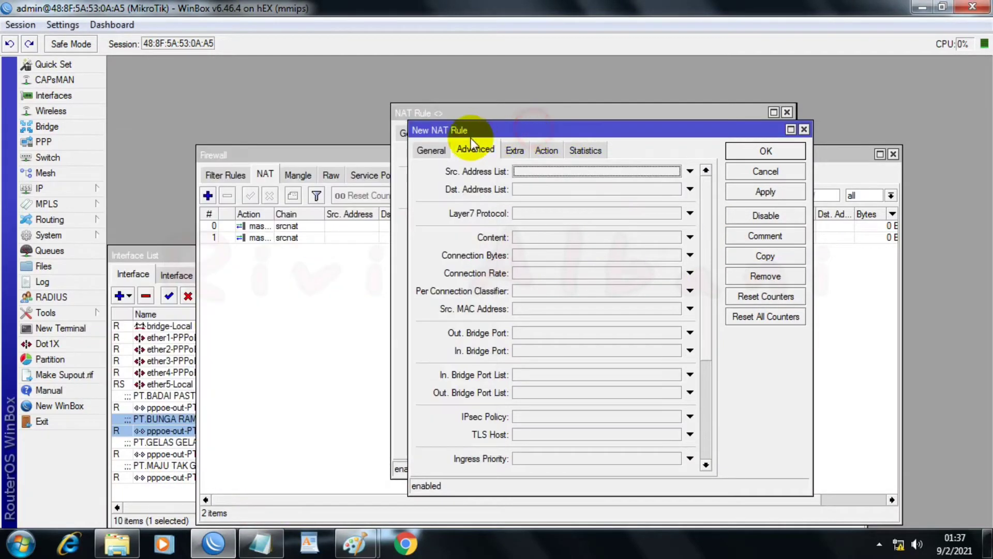
{"action": "left_click", "coordinate": [431, 149]}
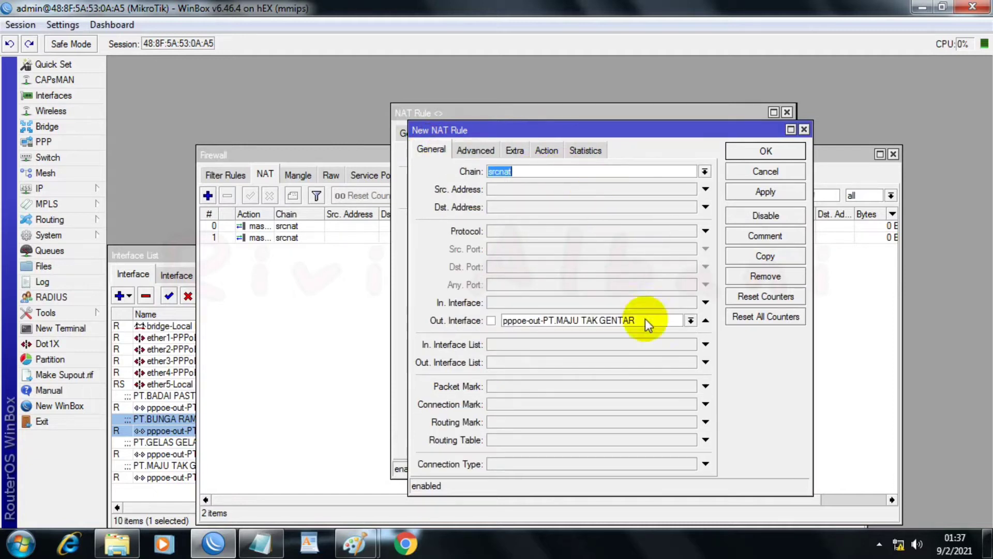
{"action": "left_click", "coordinate": [690, 320]}
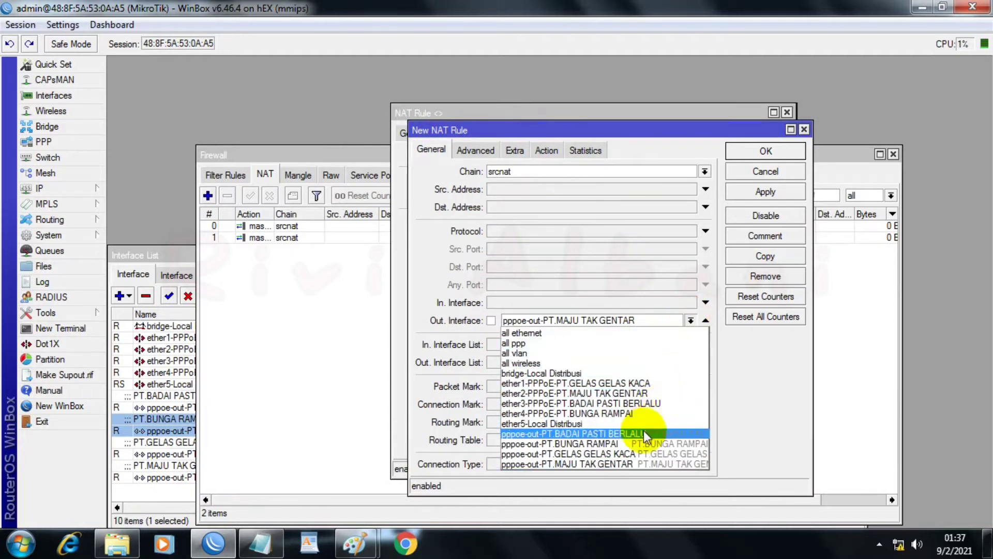
{"action": "left_click", "coordinate": [595, 433]}
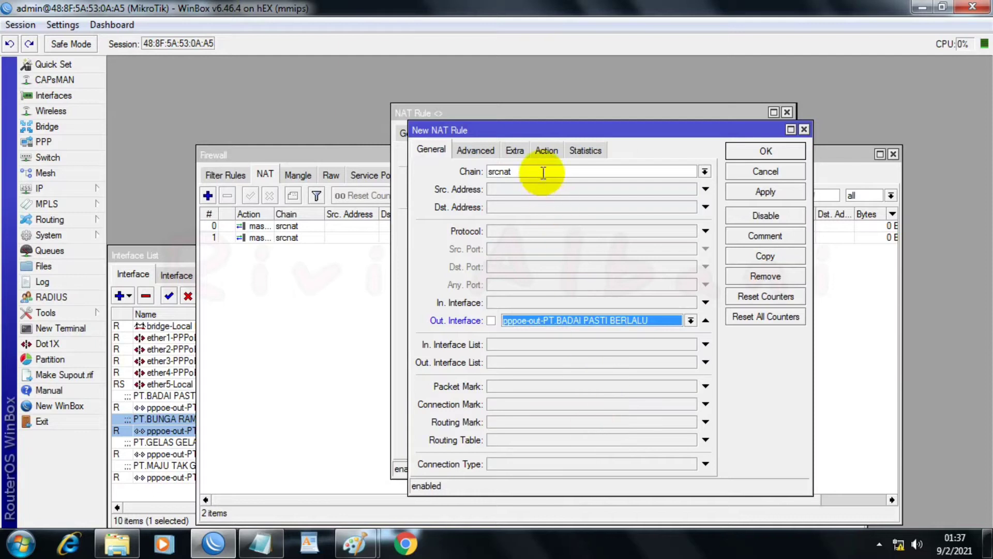
{"action": "left_click", "coordinate": [546, 150]}
{"action": "left_click", "coordinate": [770, 191]}
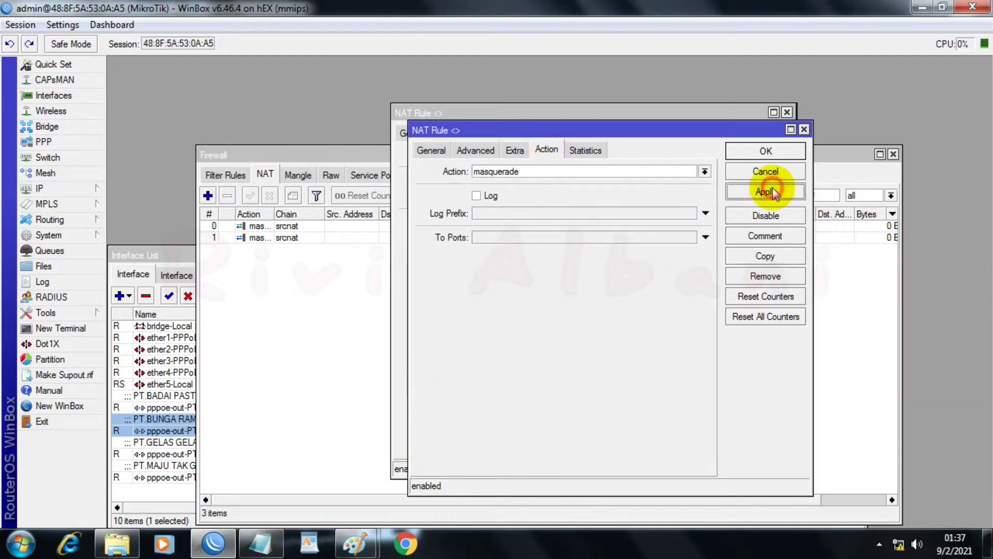
Step: Copy the PT.BADAI PASTI BERLALU masquerade rule, set the copy's out interface to pppoe-out-PT.BUNGA RAMPAI, apply it, and close the open NAT rules
{"action": "left_click", "coordinate": [764, 257]}
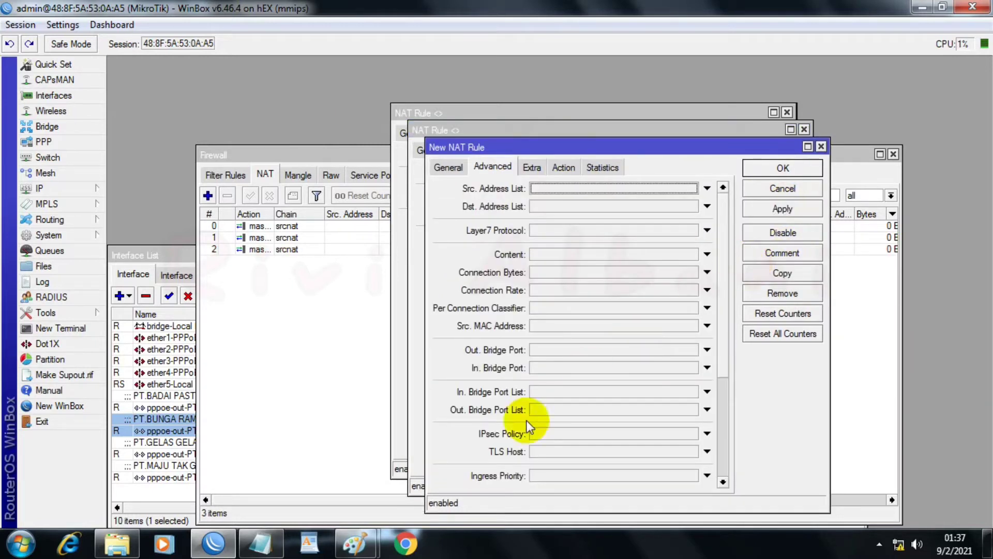
{"action": "left_click", "coordinate": [448, 166]}
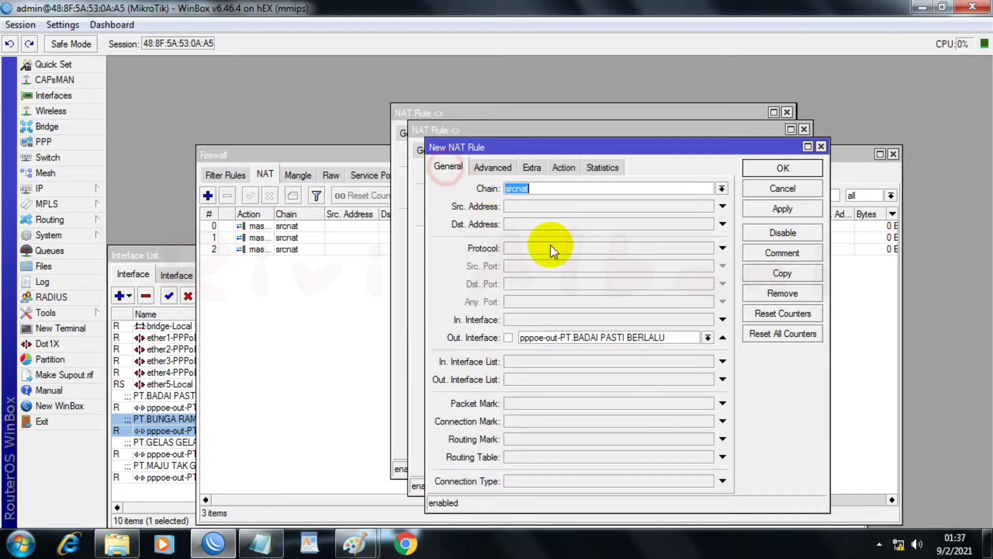
{"action": "left_click", "coordinate": [707, 337]}
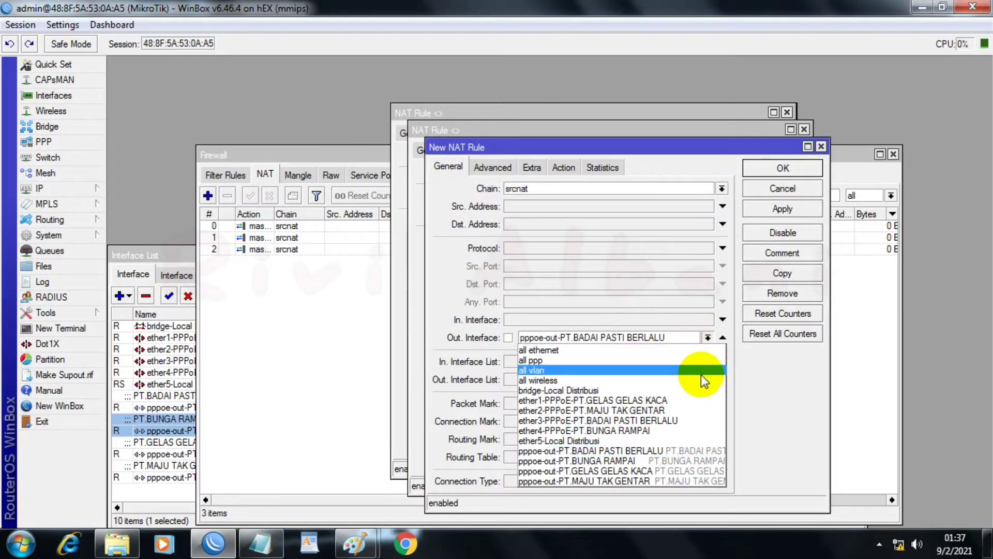
{"action": "left_click", "coordinate": [595, 461]}
{"action": "left_click", "coordinate": [564, 167]}
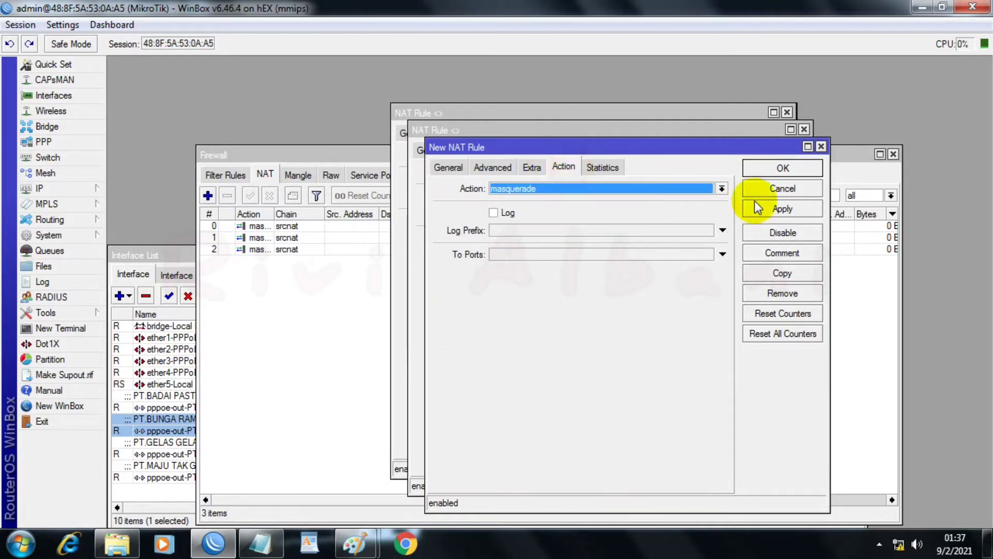
{"action": "left_click", "coordinate": [759, 209]}
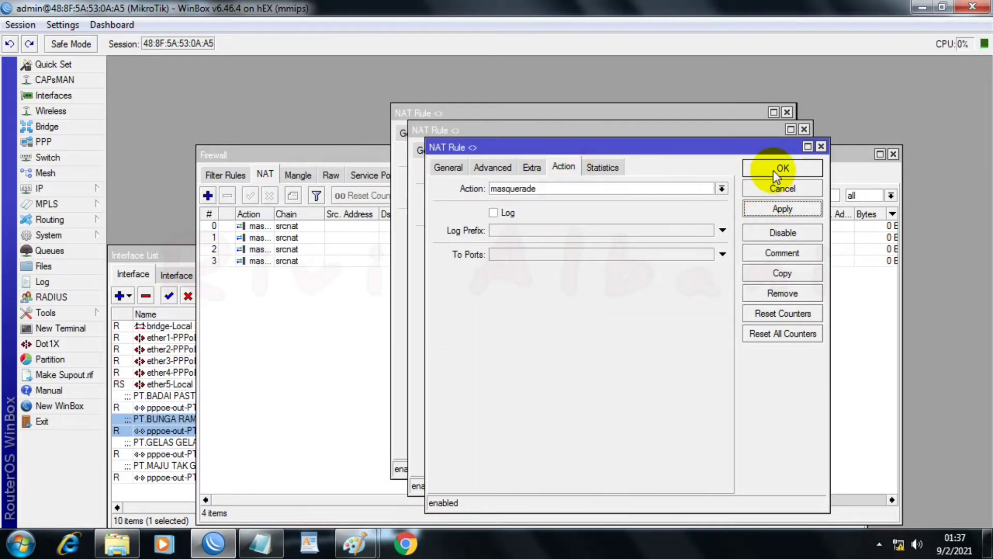
{"action": "left_click", "coordinate": [776, 171]}
{"action": "left_click", "coordinate": [767, 151]}
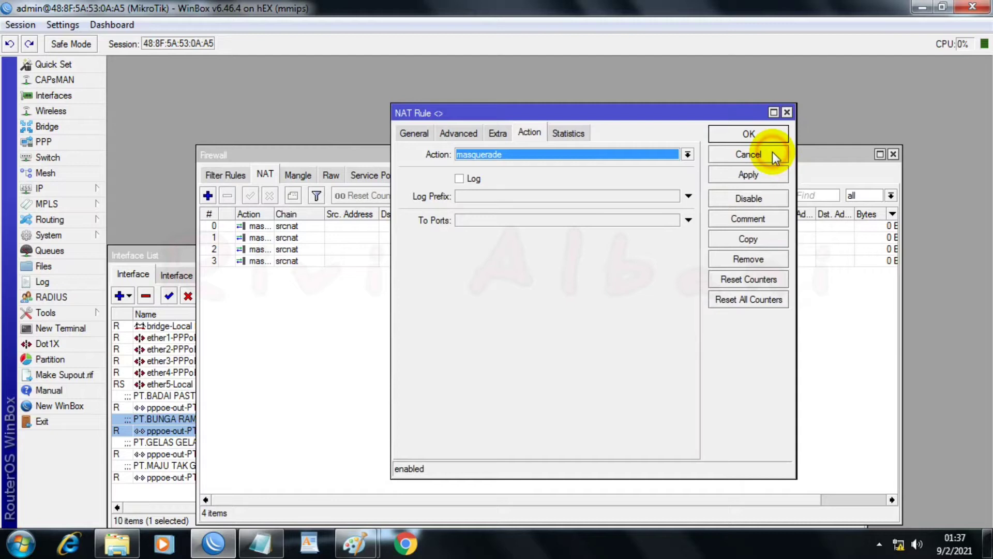
{"action": "left_click", "coordinate": [734, 136]}
{"action": "left_click", "coordinate": [731, 132]}
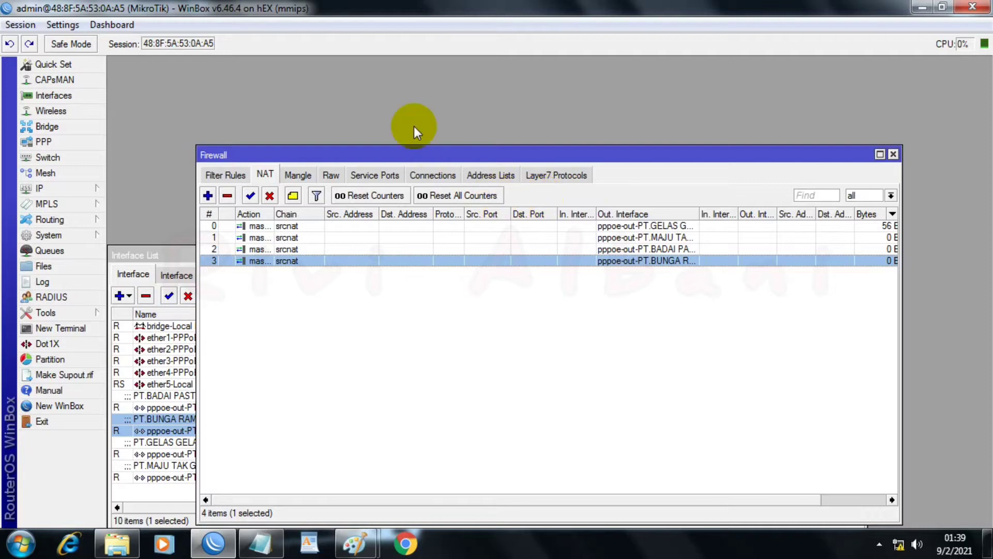
Step: Start a firewall mangle rule in the prerouting chain with pppoe-out-PT.GELAS GELAS KACA as the in interface, checking the ISP order in the PPPoE notes
{"action": "left_click", "coordinate": [297, 175]}
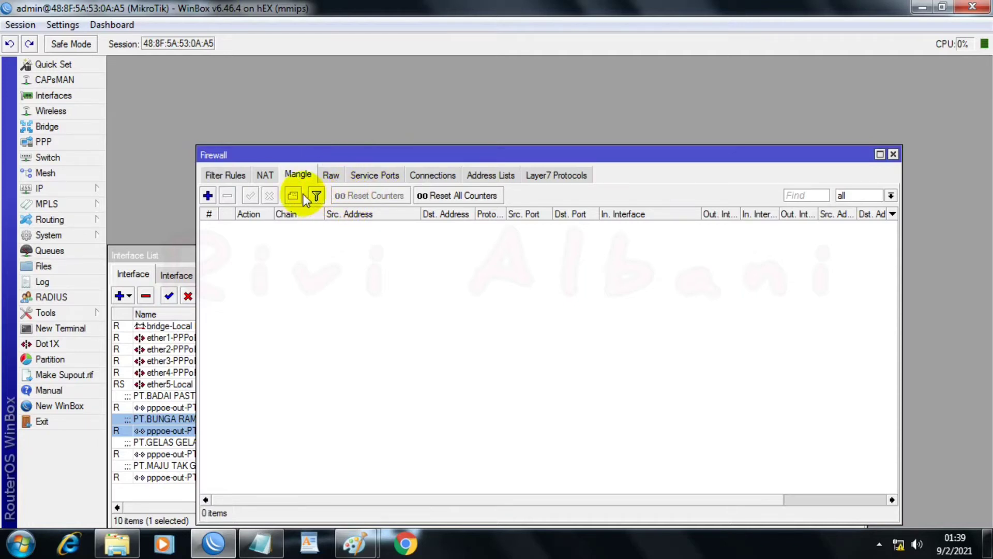
{"action": "left_click", "coordinate": [207, 194]}
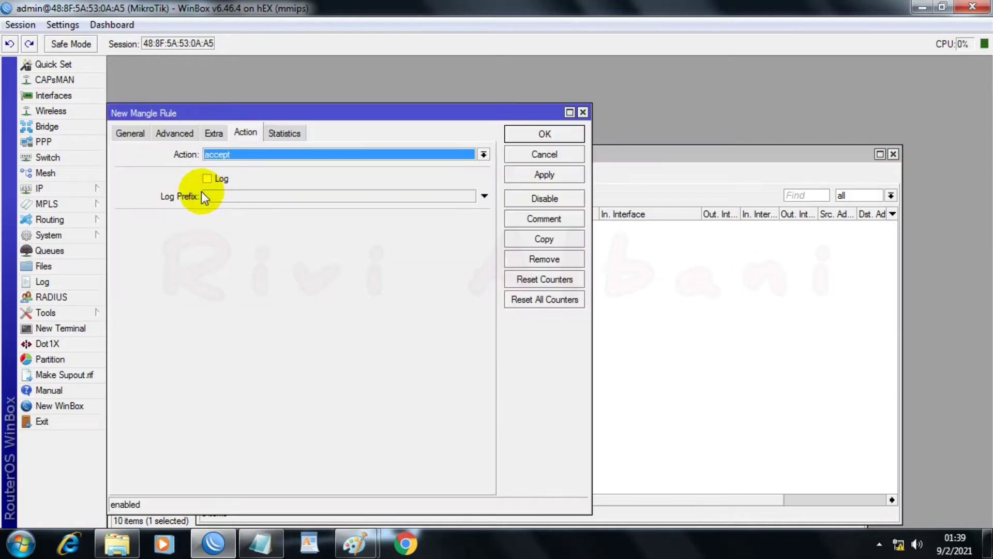
{"action": "left_click", "coordinate": [124, 134]}
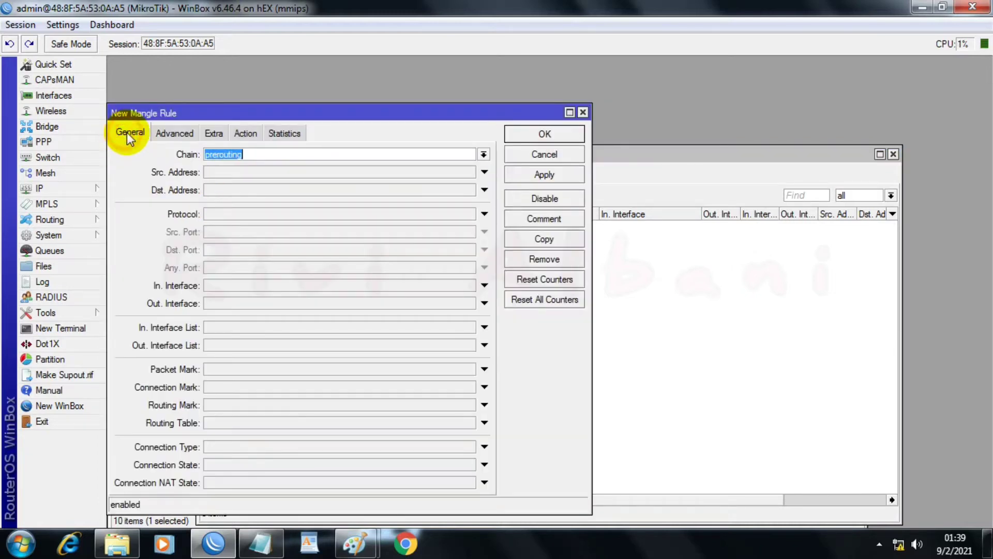
{"action": "left_click", "coordinate": [269, 155]}
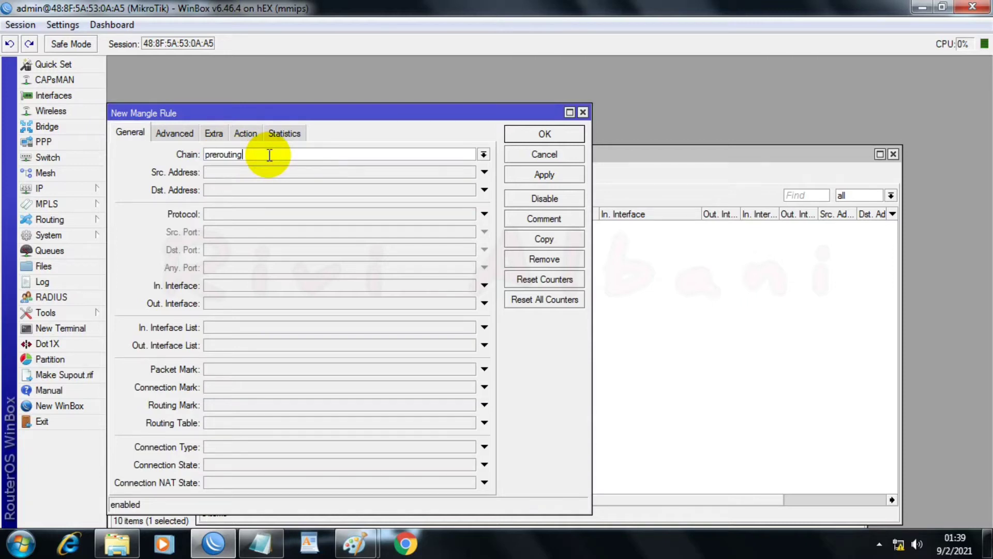
{"action": "left_click", "coordinate": [255, 289]}
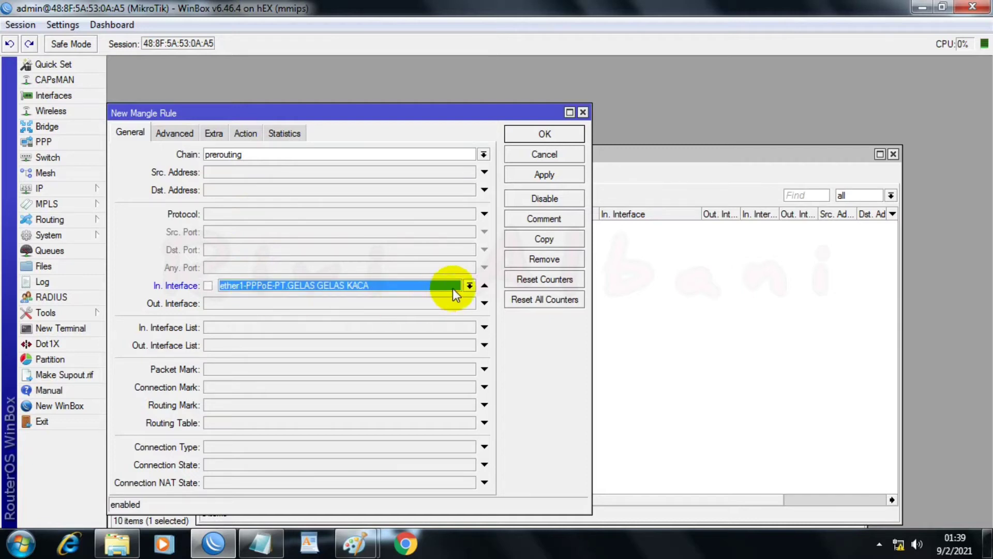
{"action": "left_click", "coordinate": [466, 285]}
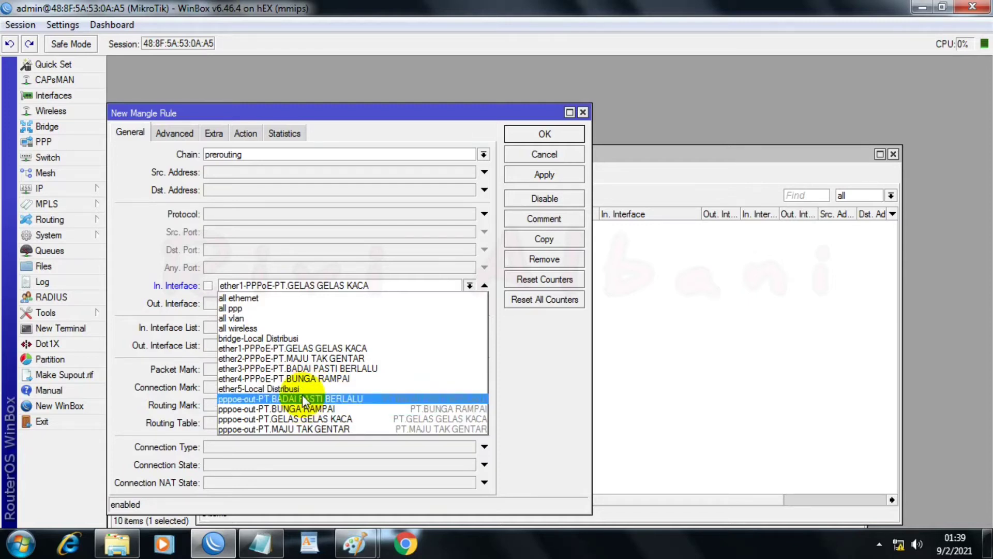
{"action": "left_click", "coordinate": [262, 544]}
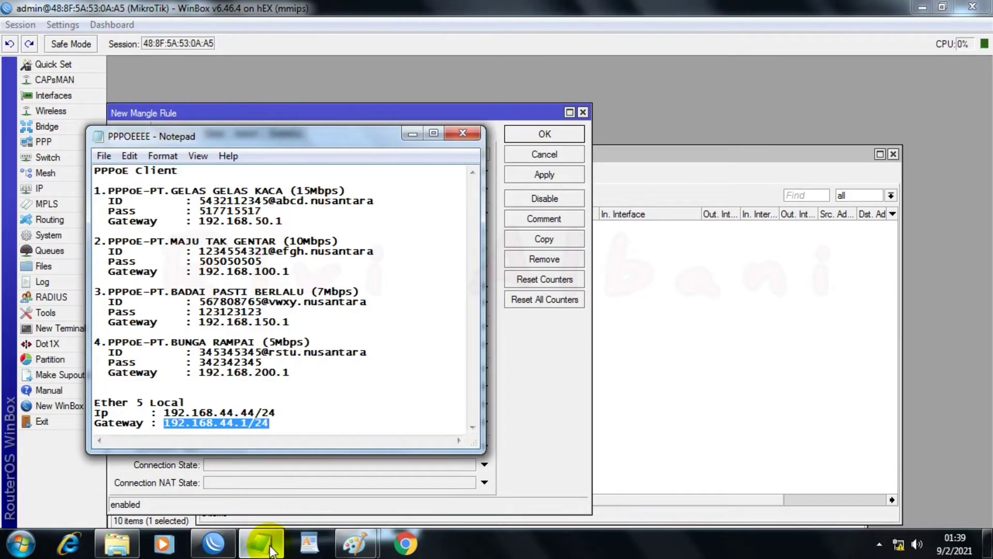
{"action": "left_click", "coordinate": [262, 549]}
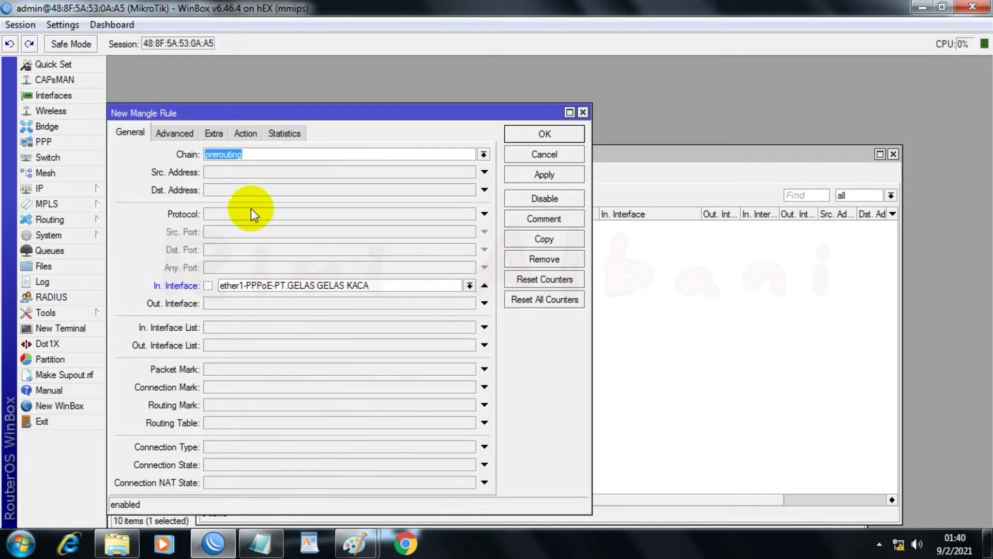
{"action": "left_click", "coordinate": [470, 286]}
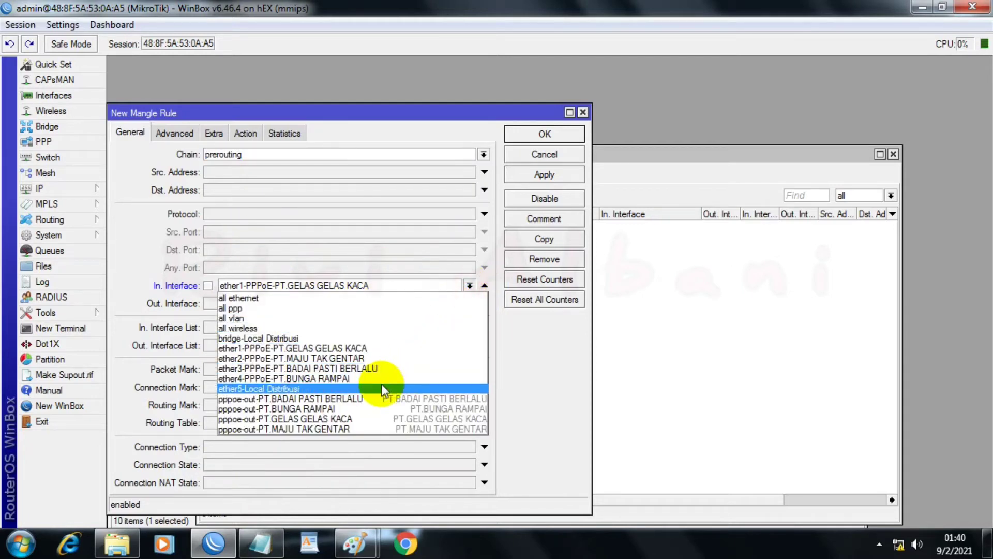
{"action": "left_click", "coordinate": [304, 420]}
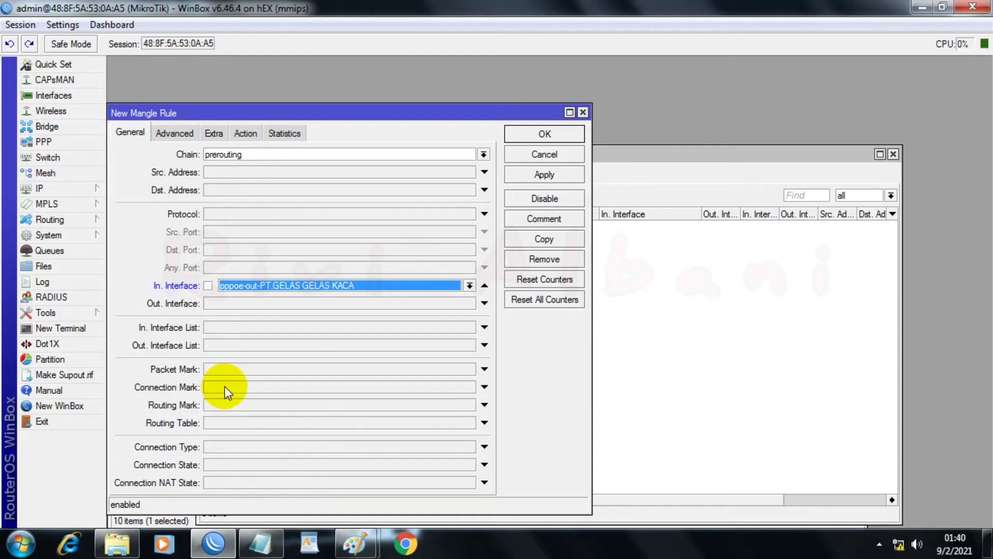
Step: Set the new mangle rule's connection mark condition to no-mark
{"action": "left_click", "coordinate": [484, 387]}
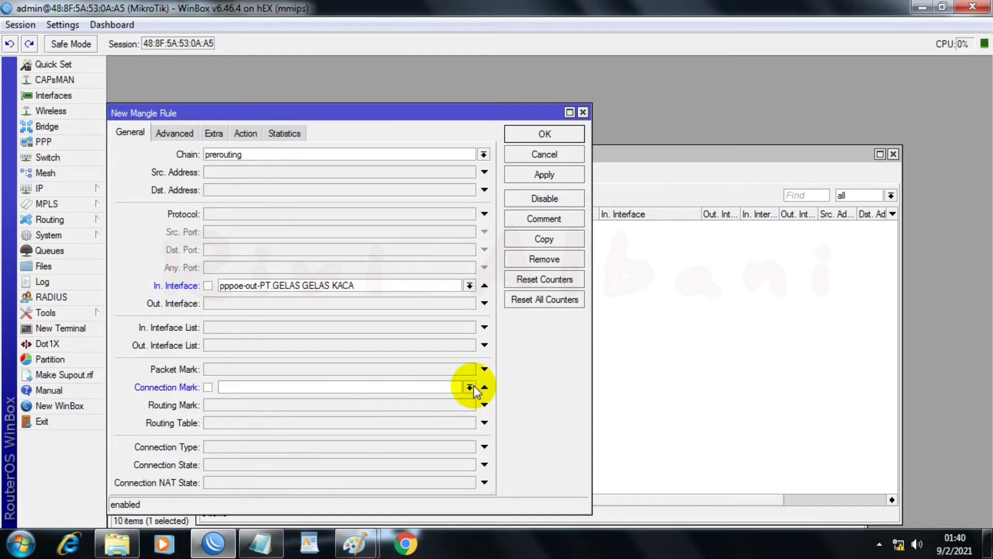
{"action": "left_click", "coordinate": [473, 387]}
{"action": "left_click", "coordinate": [444, 407]}
{"action": "left_click", "coordinate": [475, 388]}
{"action": "left_click", "coordinate": [459, 397]}
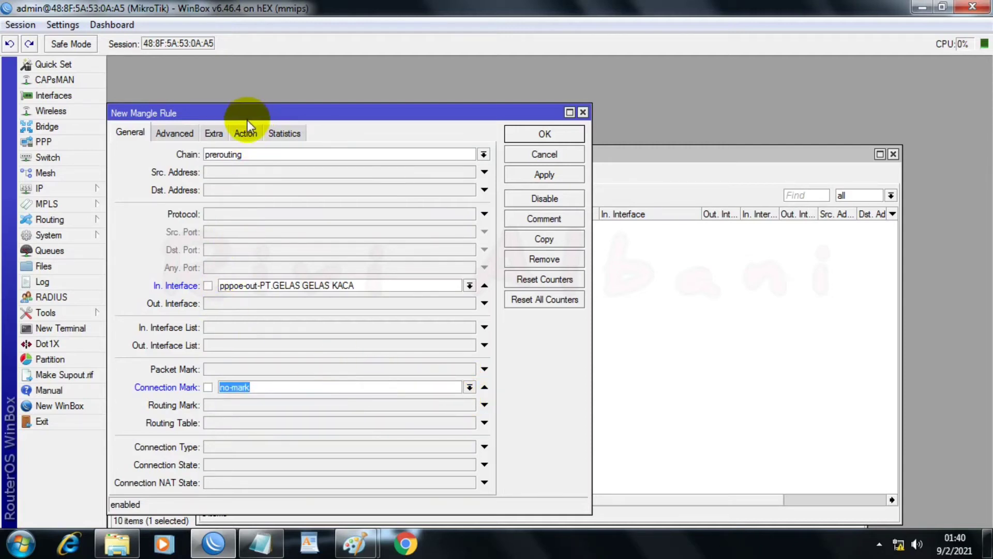
Step: Set the mangle rule's action to mark connection with new connection mark PT GELAS GELAS KACA_conn, and apply the rule
{"action": "left_click", "coordinate": [245, 133]}
{"action": "left_click", "coordinate": [256, 155]}
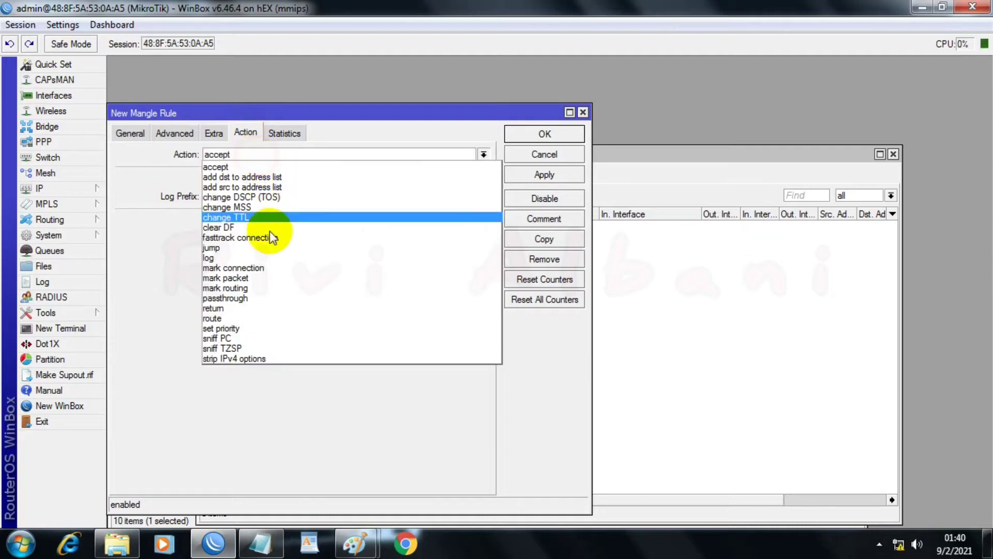
{"action": "left_click", "coordinate": [262, 268]}
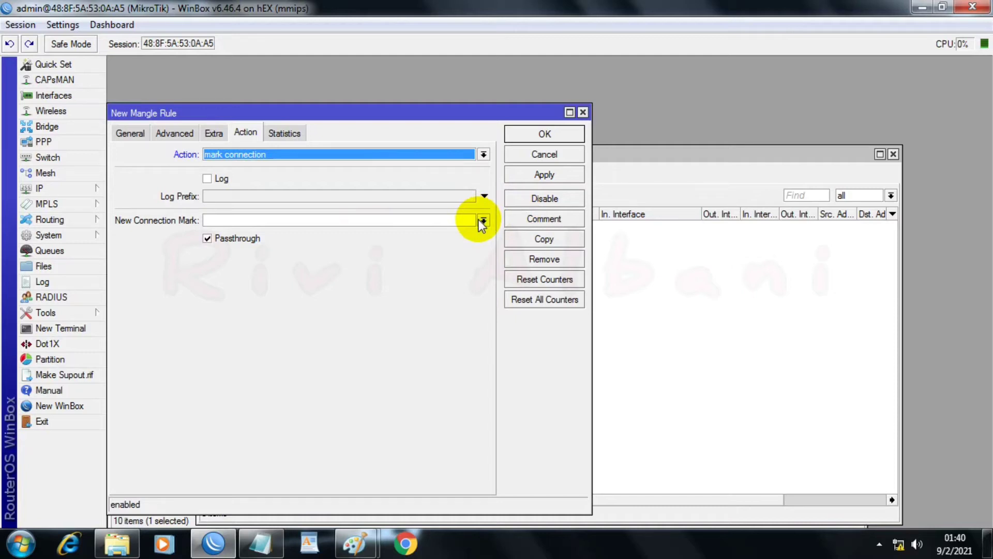
{"action": "left_click", "coordinate": [411, 221]}
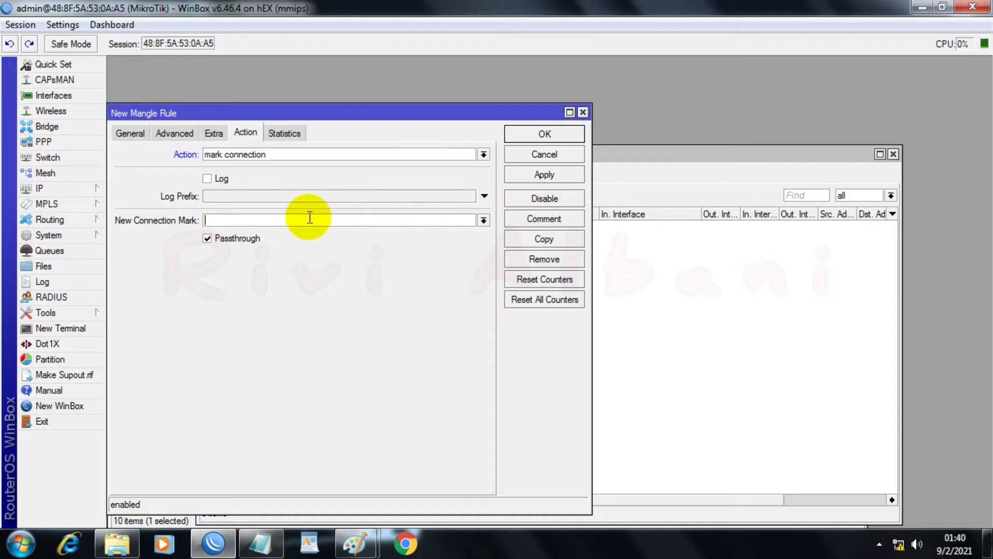
{"action": "type", "text": "PT GELAS GELAS KACA"}
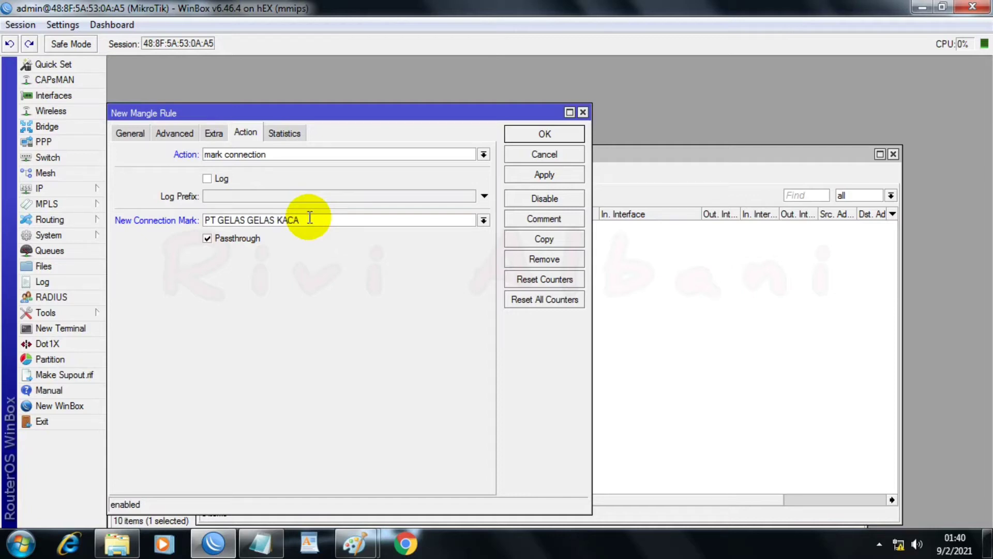
{"action": "type", "text": "_conn"}
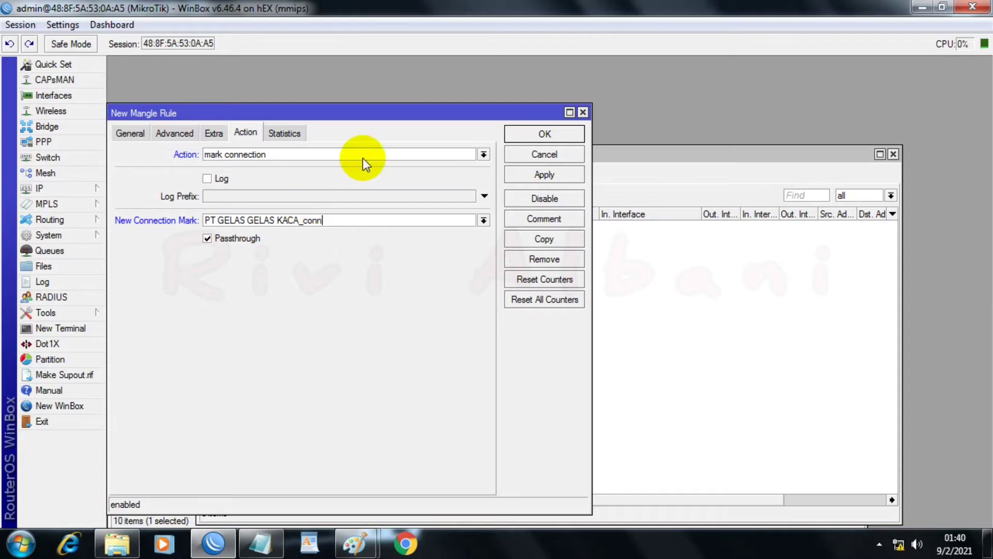
{"action": "left_click", "coordinate": [540, 174]}
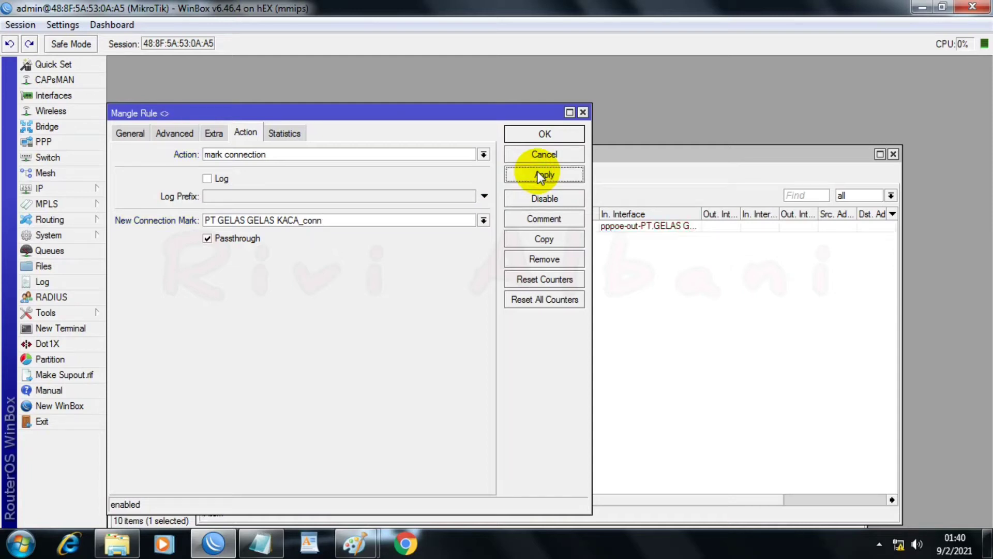
Step: Copy the mangle rule and set the copy's in interface to pppoe-out-PT.MAJU TAK GENTAR, checking the ISP order in the PPPoE notes
{"action": "left_click", "coordinate": [529, 241]}
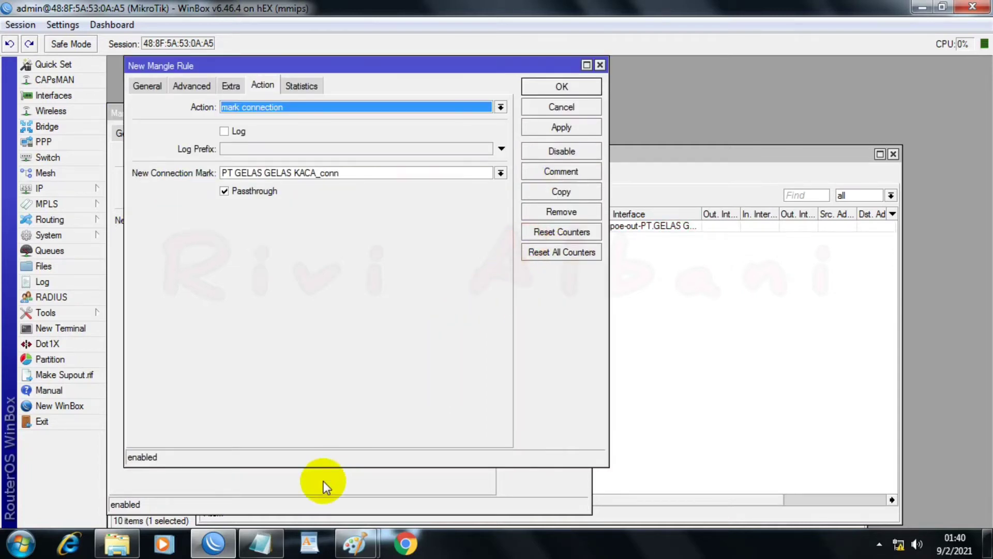
{"action": "mouse_move", "coordinate": [260, 543]}
{"action": "left_click", "coordinate": [231, 437]}
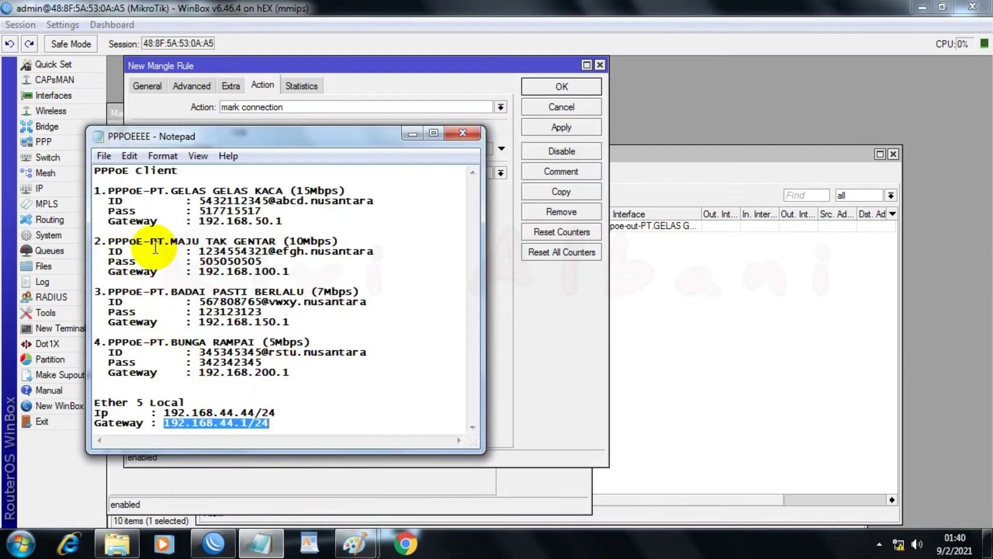
{"action": "left_click", "coordinate": [502, 65]}
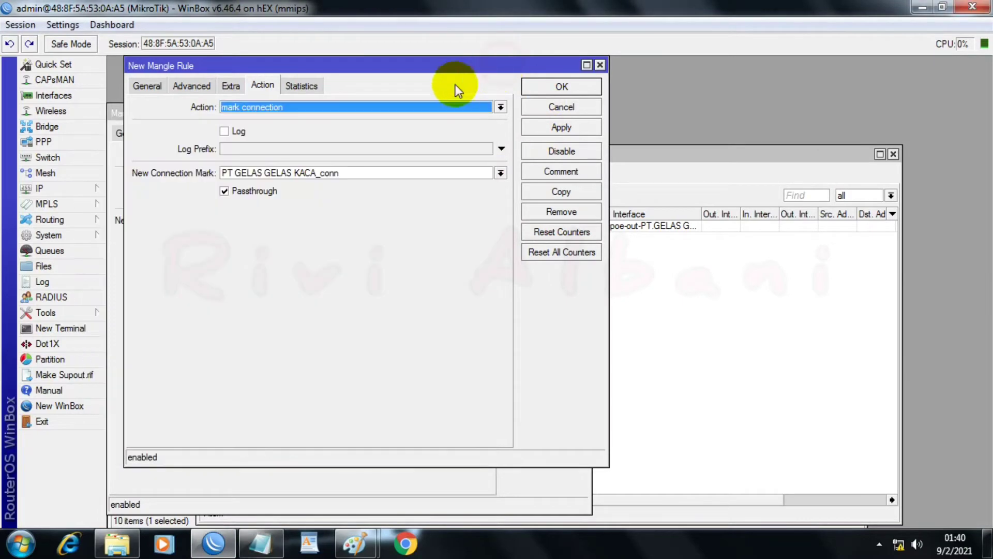
{"action": "left_click", "coordinate": [140, 86]}
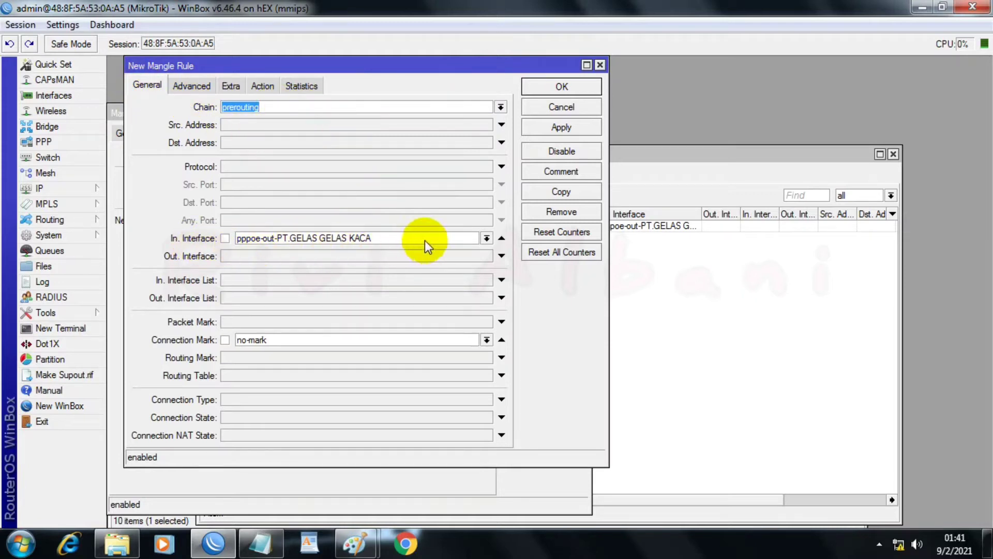
{"action": "left_click", "coordinate": [487, 238]}
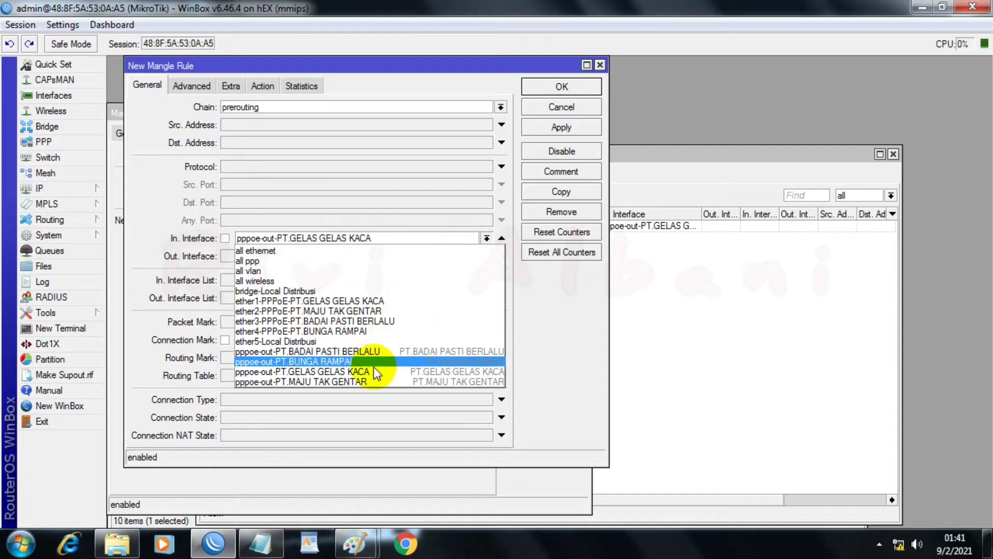
{"action": "left_click", "coordinate": [352, 381]}
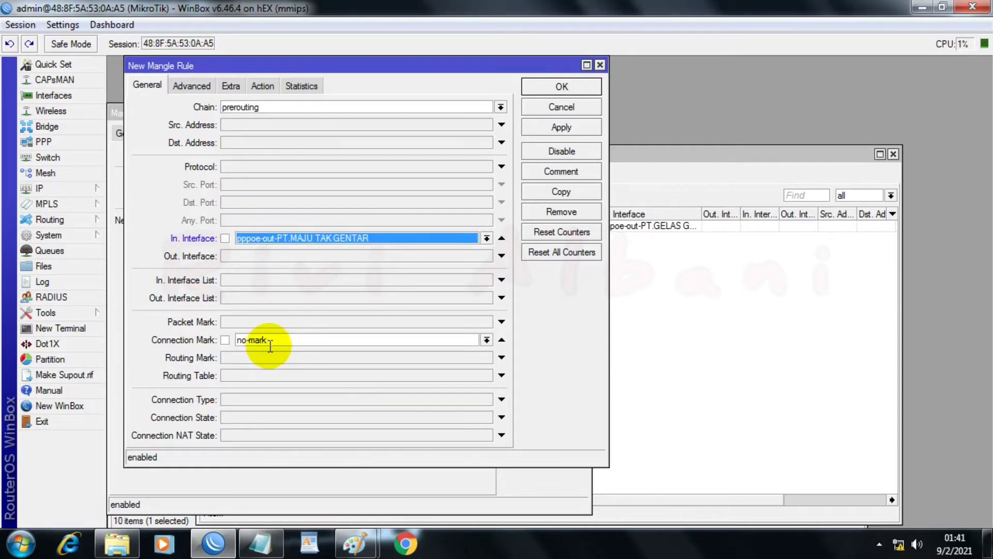
Step: Set the copied mangle rule's new connection mark to PT MAJU TAK GENTAR_conn and apply the rule
{"action": "left_click", "coordinate": [260, 85]}
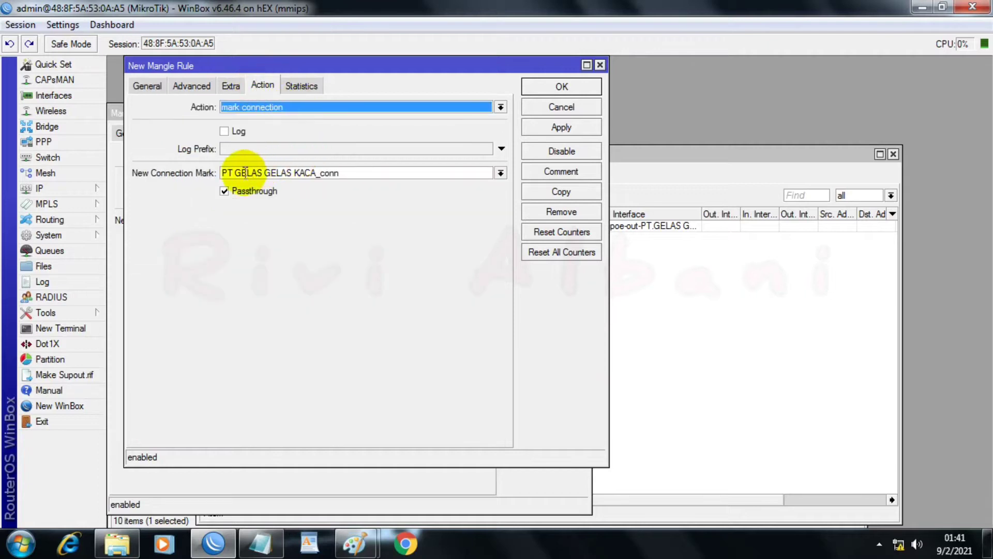
{"action": "left_click", "coordinate": [293, 109]}
{"action": "left_click", "coordinate": [296, 107]}
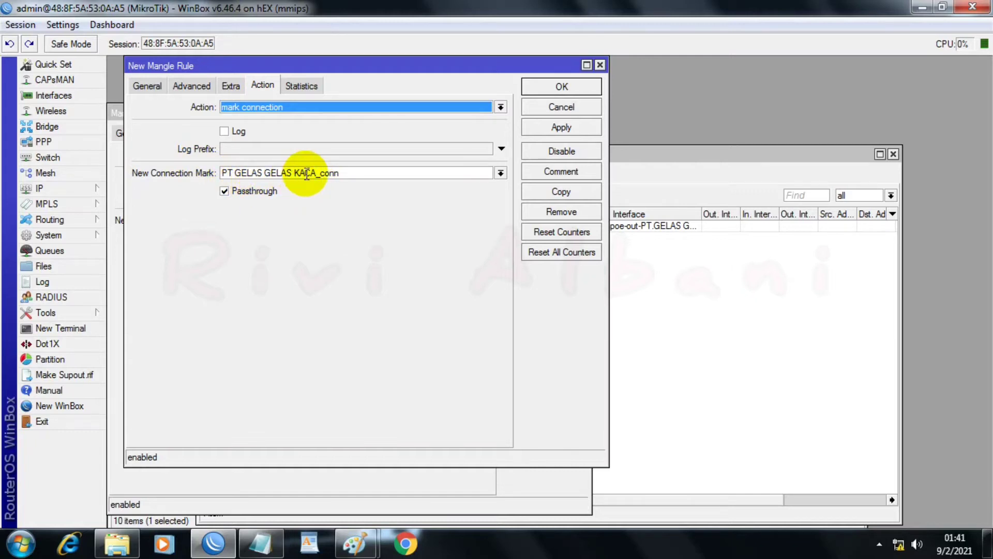
{"action": "left_click", "coordinate": [145, 87]}
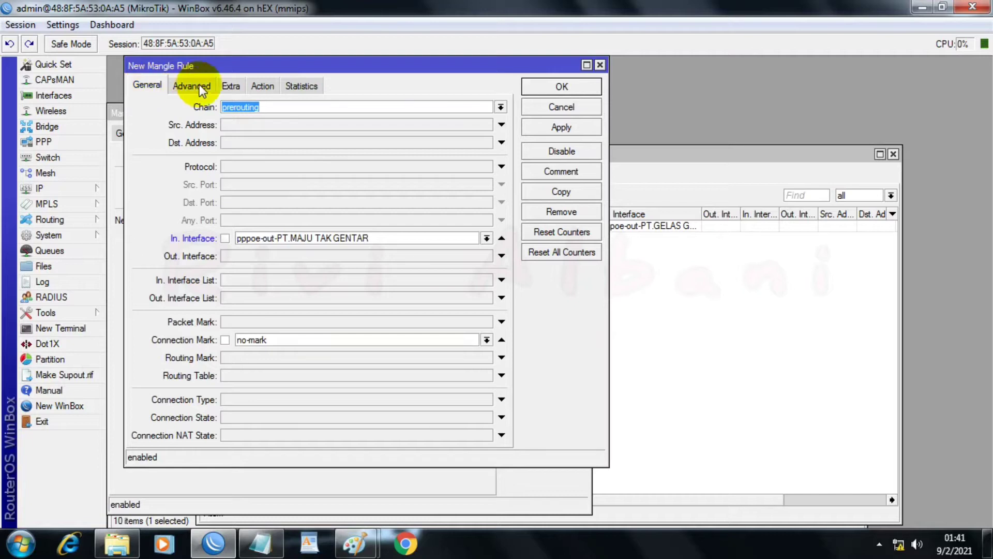
{"action": "left_click", "coordinate": [266, 86]}
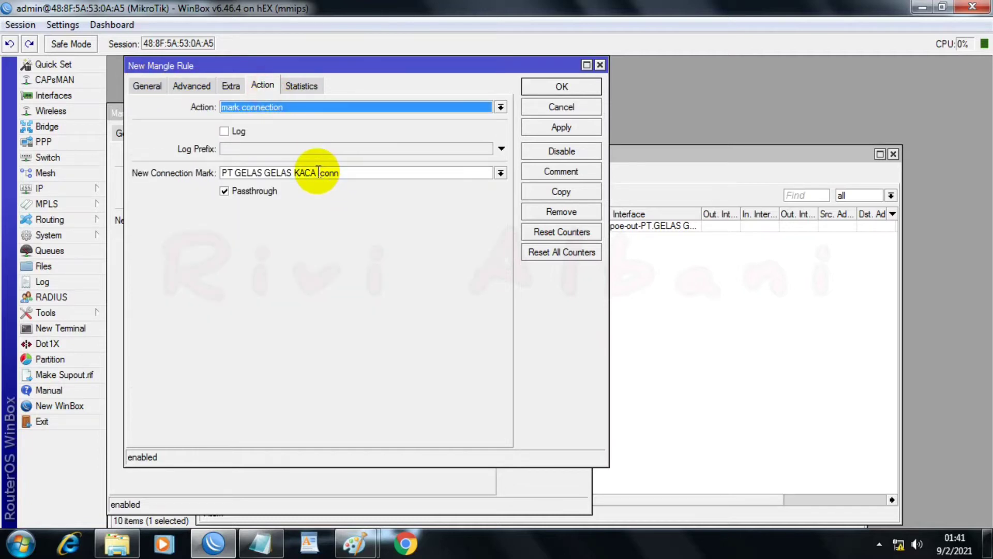
{"action": "left_click_drag", "start_coordinate": [316, 173], "coordinate": [240, 166]}
{"action": "key", "text": "BackSpace"}
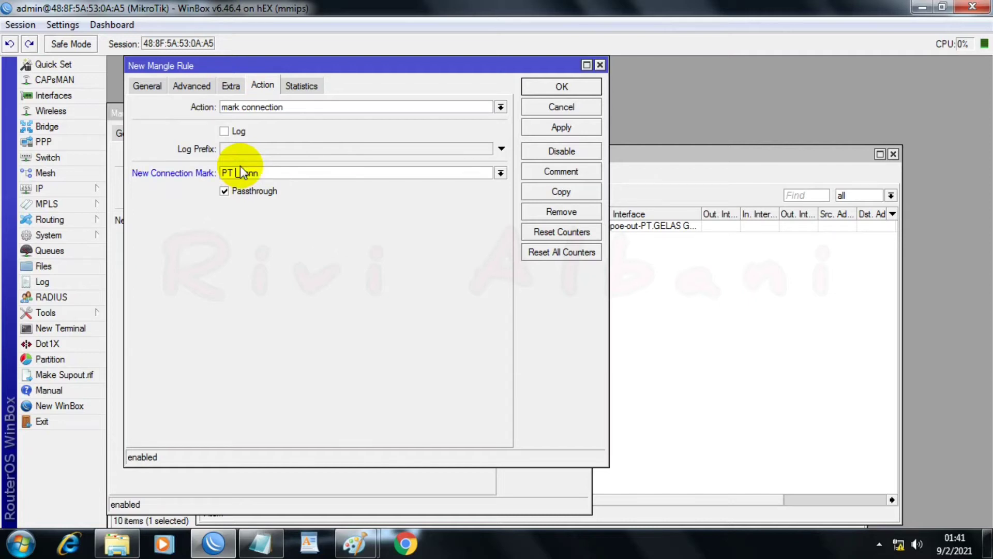
{"action": "type", "text": "MAJU TAK GENTAR"}
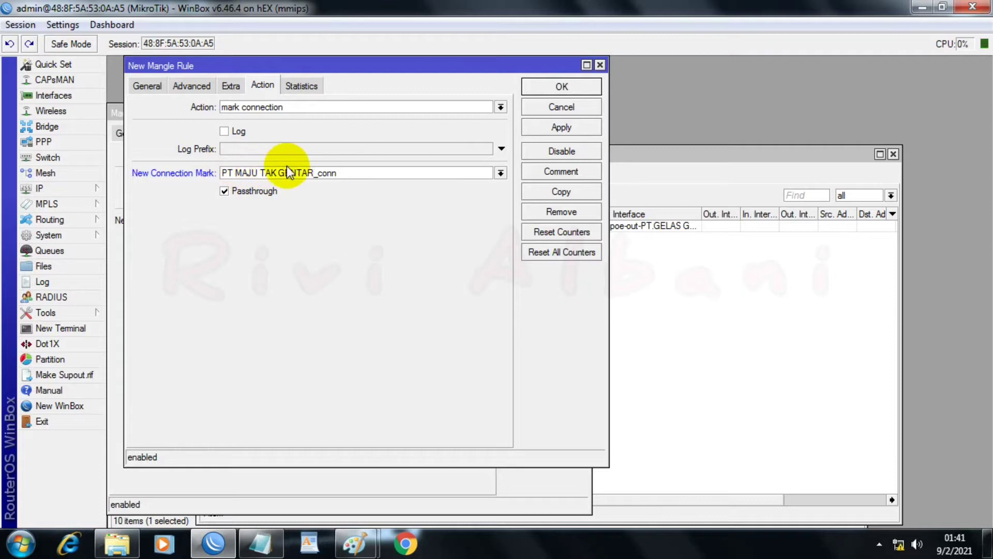
{"action": "left_click", "coordinate": [541, 127]}
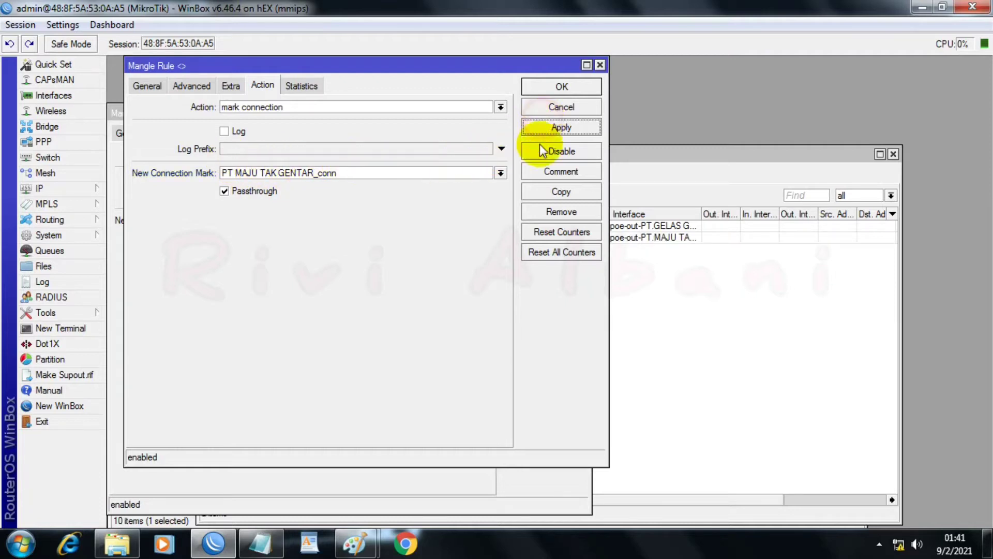
Step: Duplicate the PT MAJU TAK GENTAR mangle rule, and copy the ISP name PT.BADAI PASTI BERLALU from the PPPoE notes
{"action": "left_click", "coordinate": [533, 191]}
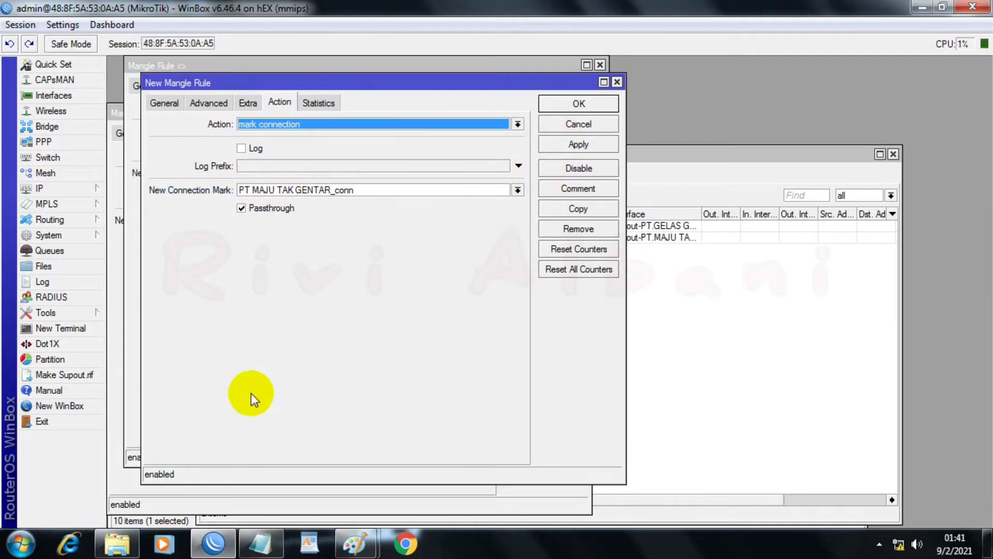
{"action": "left_click", "coordinate": [259, 542]}
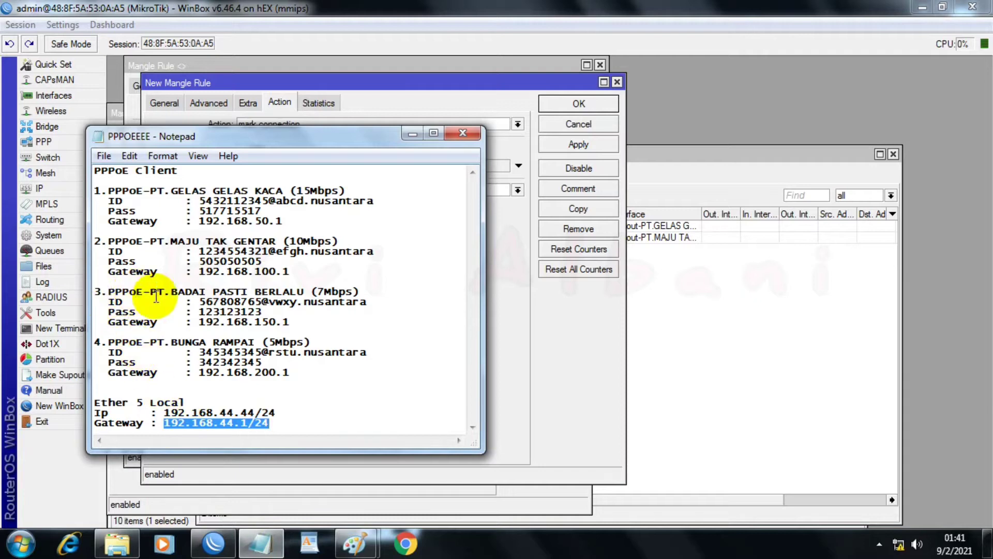
{"action": "left_click_drag", "start_coordinate": [150, 292], "coordinate": [304, 293]}
{"action": "right_click", "coordinate": [304, 293]}
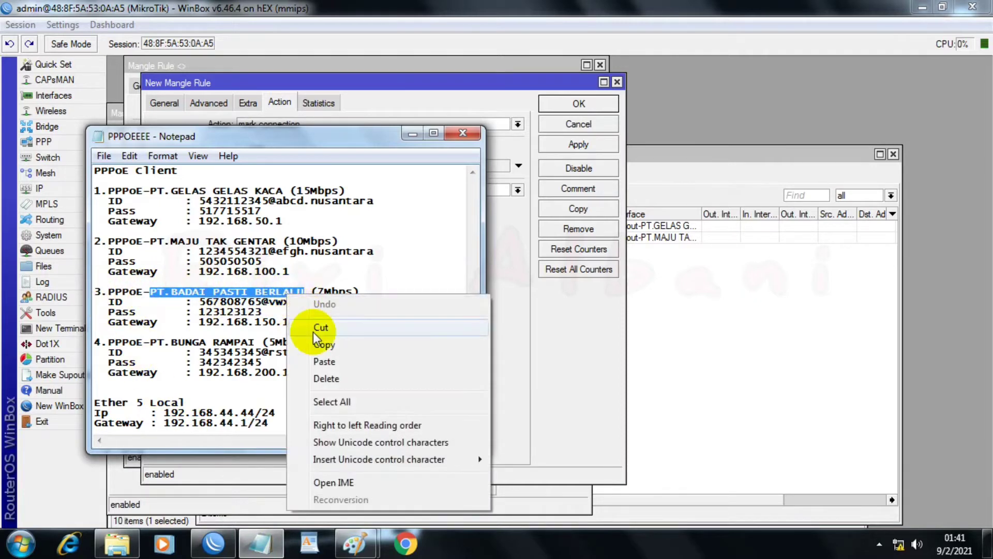
{"action": "left_click", "coordinate": [324, 345]}
{"action": "left_click", "coordinate": [414, 133]}
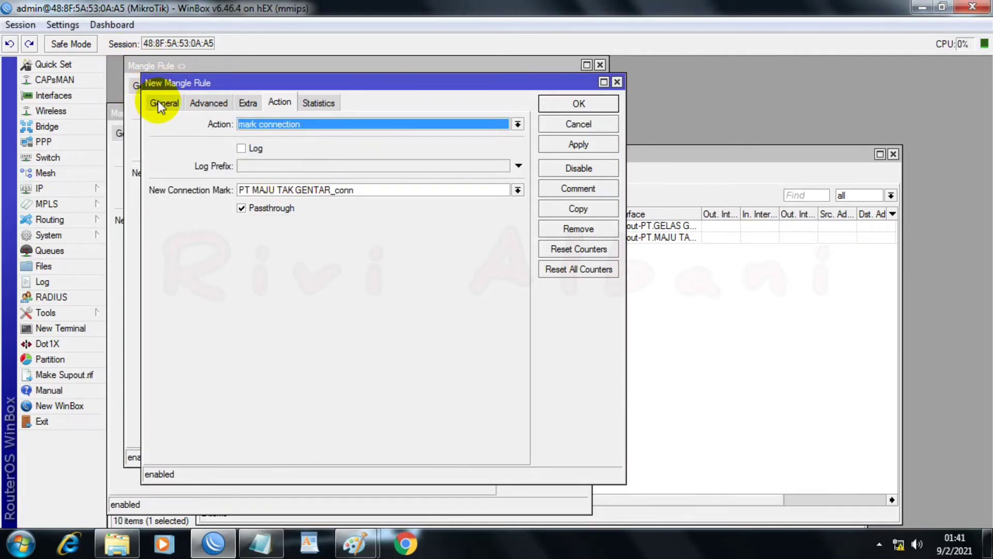
Step: Set the duplicated mangle rule's in interface to pppoe-out-PT.BADAI PASTI BERLALU
{"action": "left_click_drag", "start_coordinate": [167, 82], "coordinate": [318, 110]}
{"action": "left_click", "coordinate": [313, 115]}
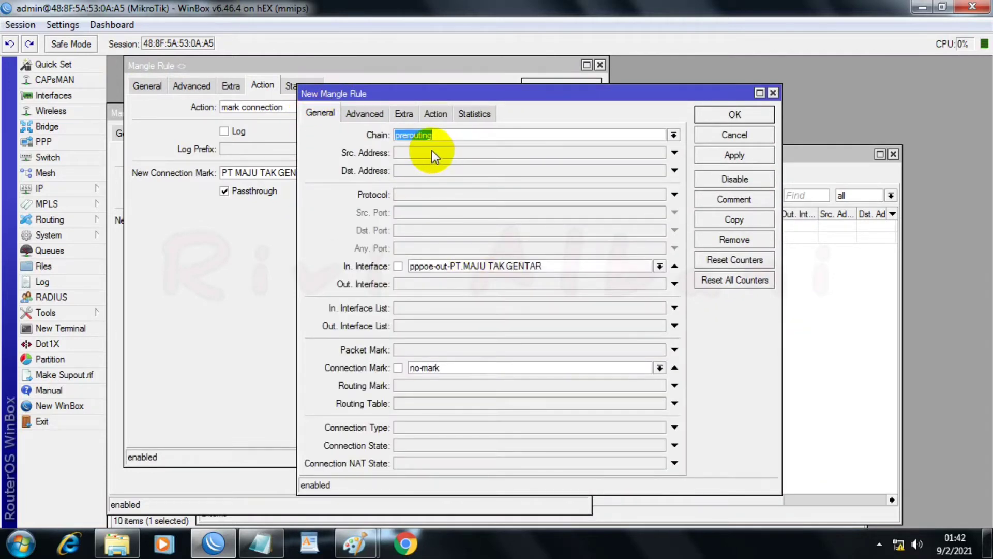
{"action": "left_click", "coordinate": [545, 265]}
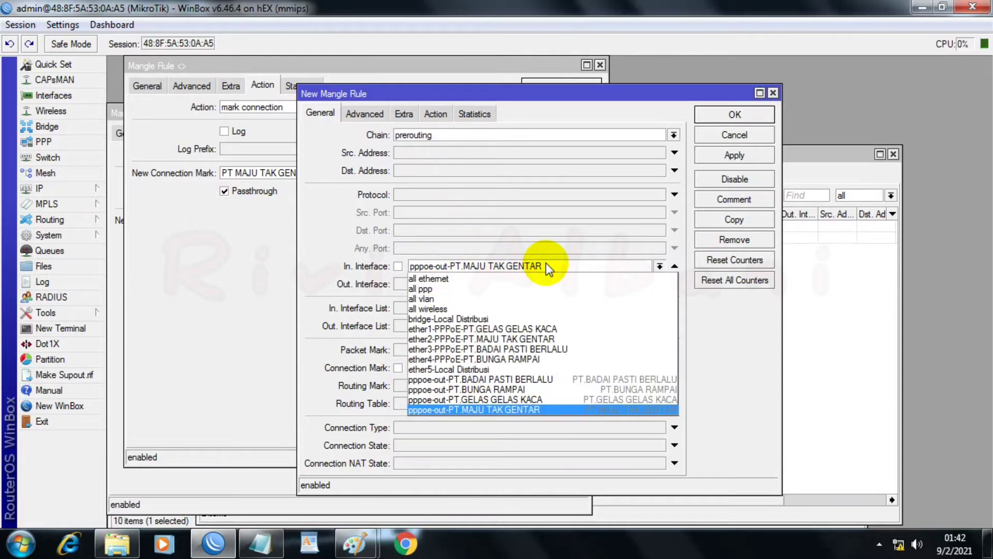
{"action": "left_click", "coordinate": [523, 379]}
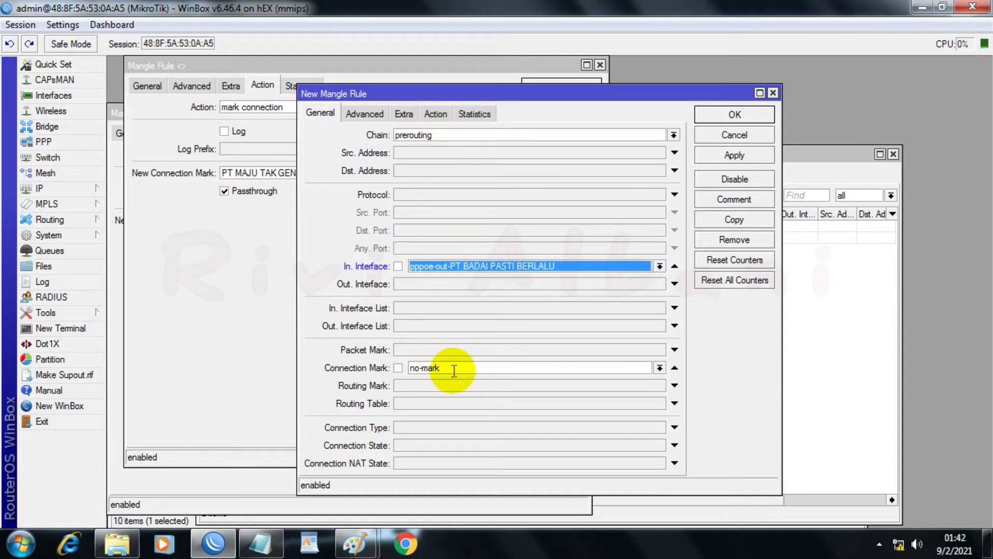
Step: Replace the ISP name in the new connection mark to make it PT.BADAI PASTI BERLALU_conn, and apply the rule
{"action": "left_click", "coordinate": [436, 111]}
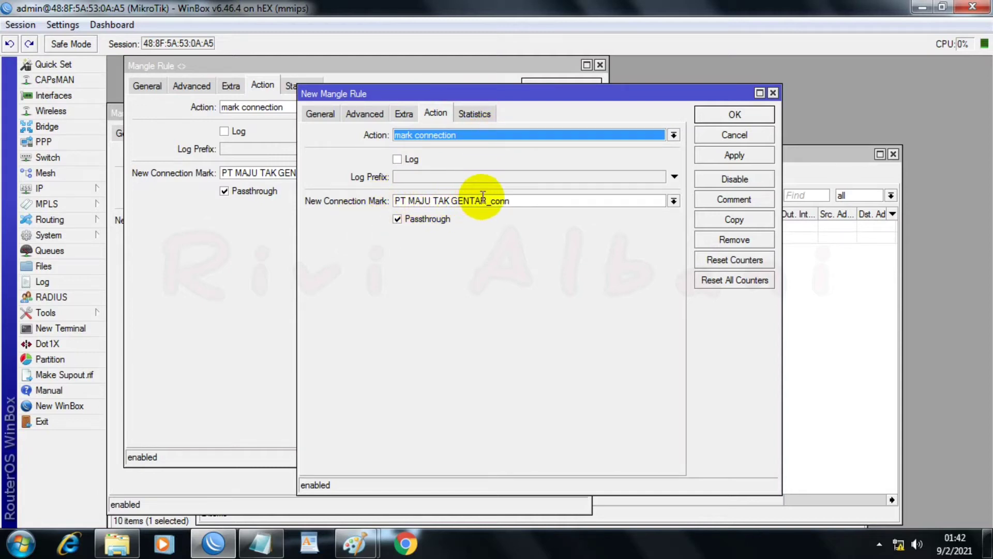
{"action": "left_click_drag", "start_coordinate": [486, 201], "coordinate": [394, 201]}
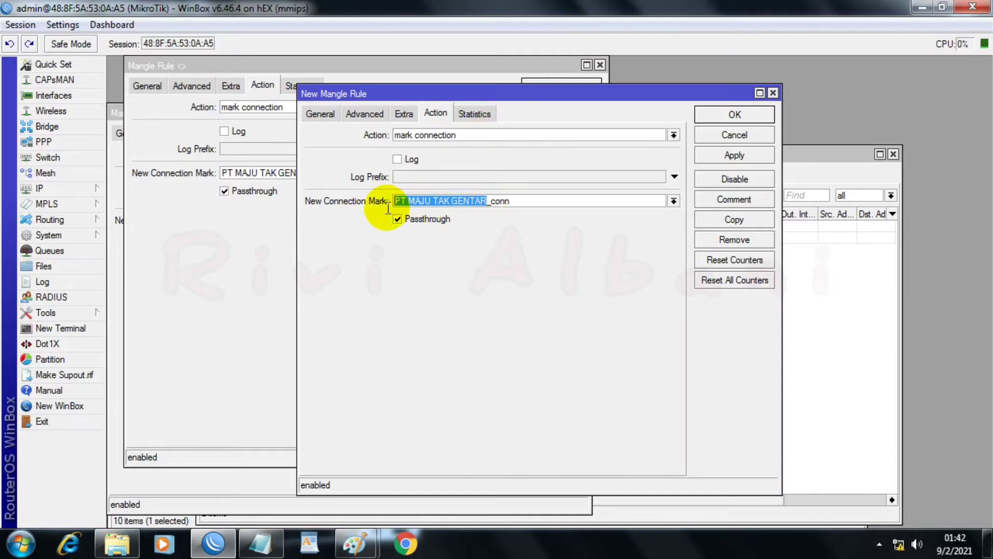
{"action": "right_click", "coordinate": [411, 199]}
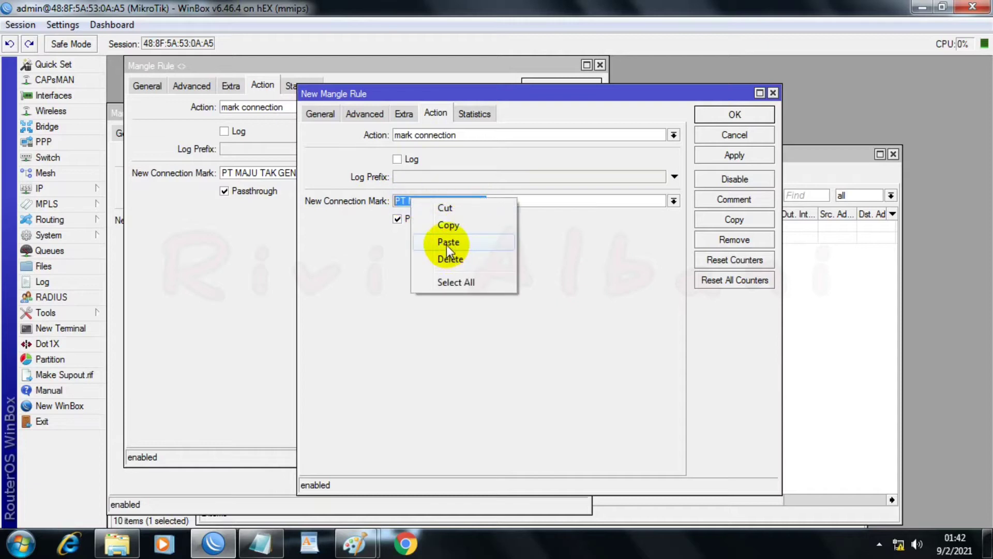
{"action": "left_click", "coordinate": [447, 243]}
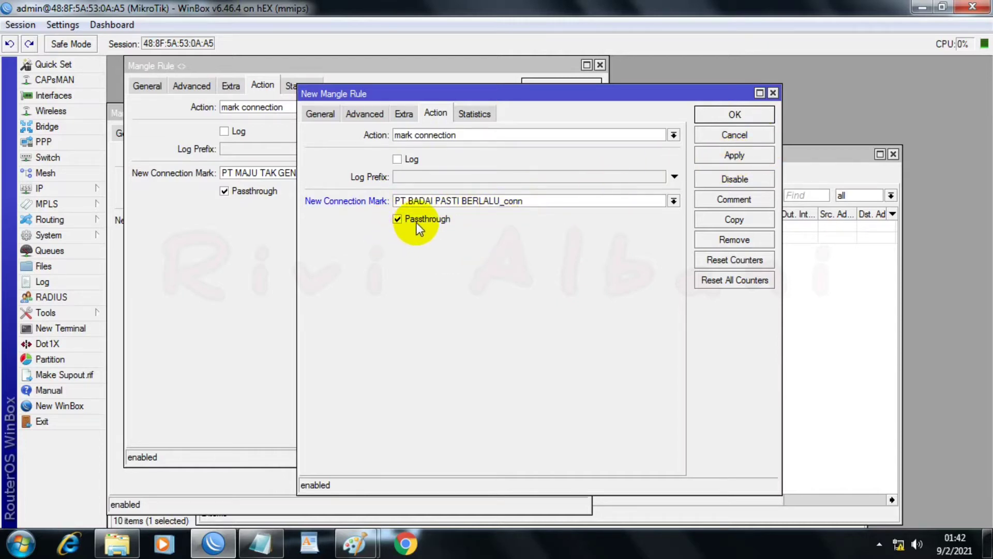
{"action": "left_click", "coordinate": [718, 154]}
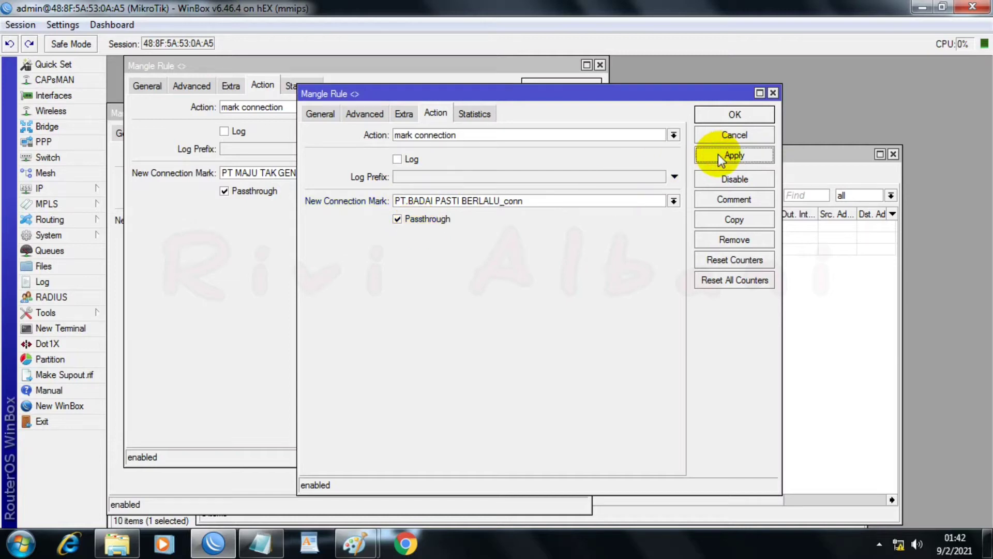
Step: Duplicate the PT.BADAI PASTI BERLALU mangle rule and set the copy's in interface to pppoe-out-PT.BUNGA RAMPAI
{"action": "left_click", "coordinate": [711, 220]}
{"action": "left_click", "coordinate": [152, 103]}
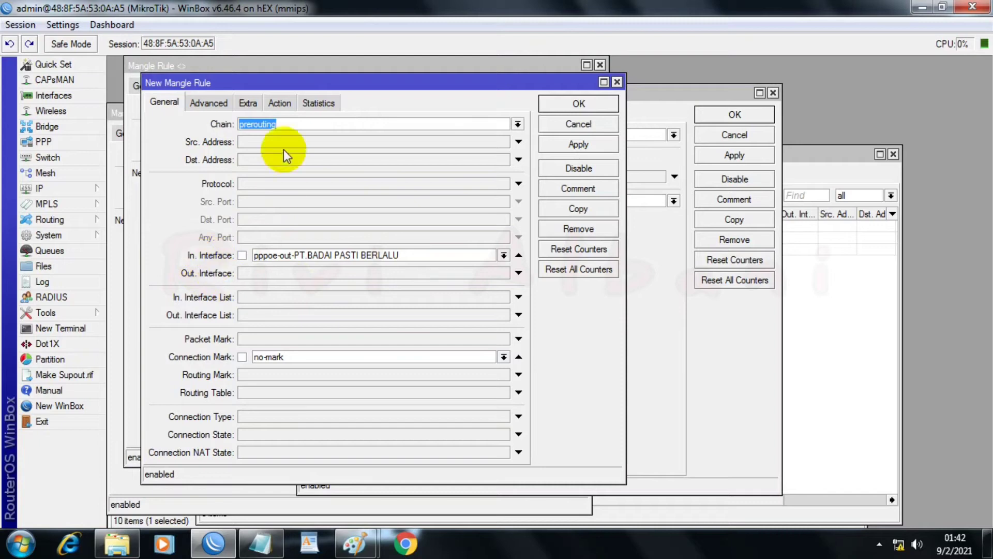
{"action": "left_click", "coordinate": [290, 123]}
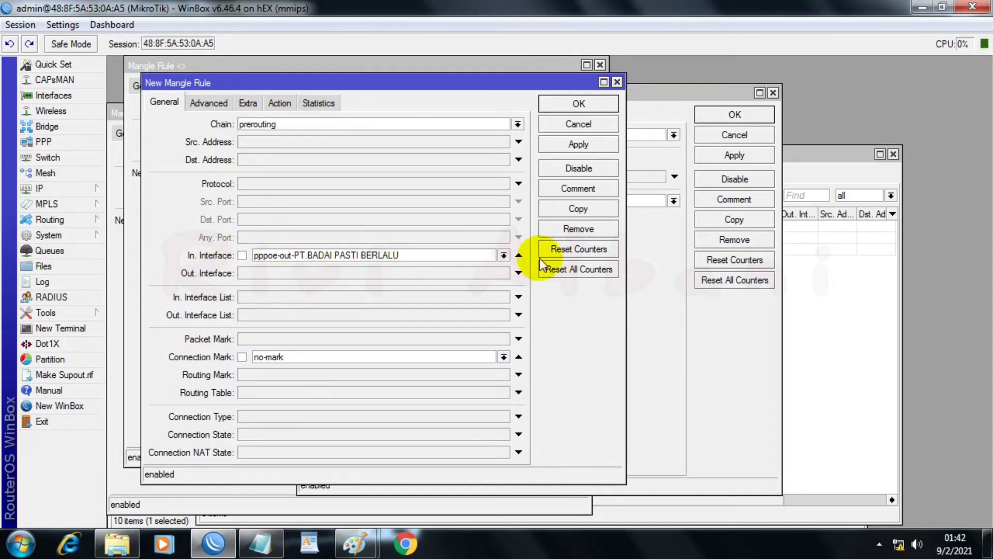
{"action": "left_click", "coordinate": [503, 255]}
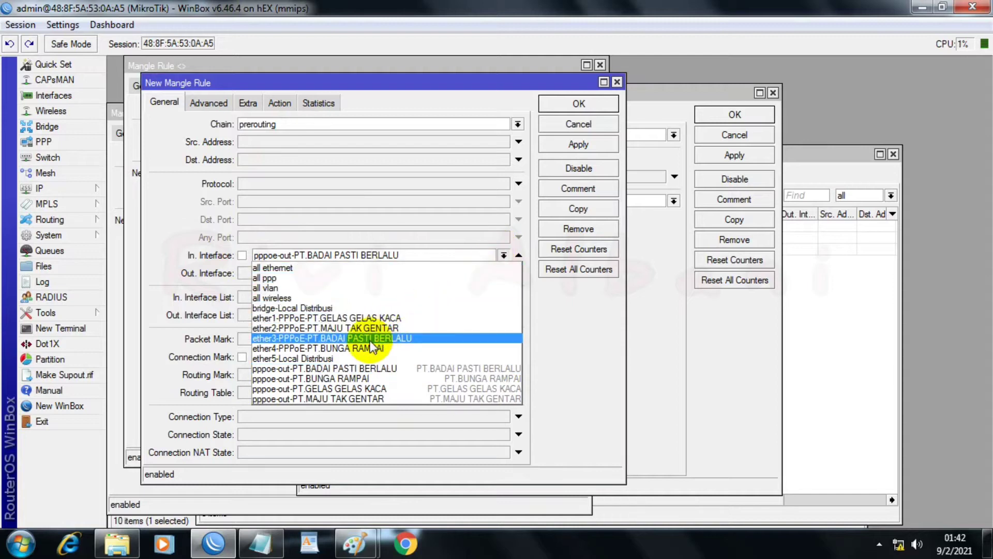
{"action": "left_click", "coordinate": [331, 378]}
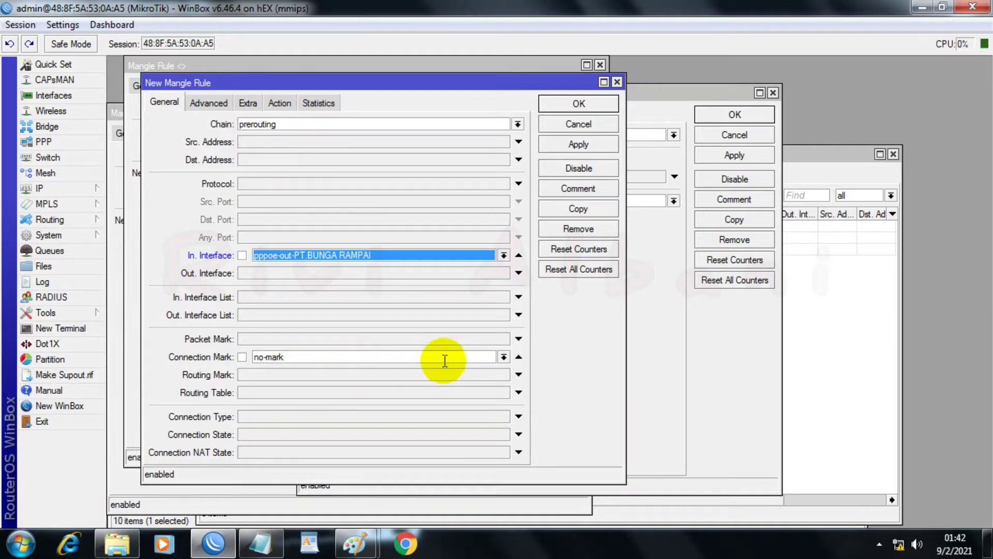
Step: Set the new connection mark to PT.BUNGA RAMPAI_conn using the ISP name copied from the PPPoE notes, and apply the rule
{"action": "left_click", "coordinate": [280, 103]}
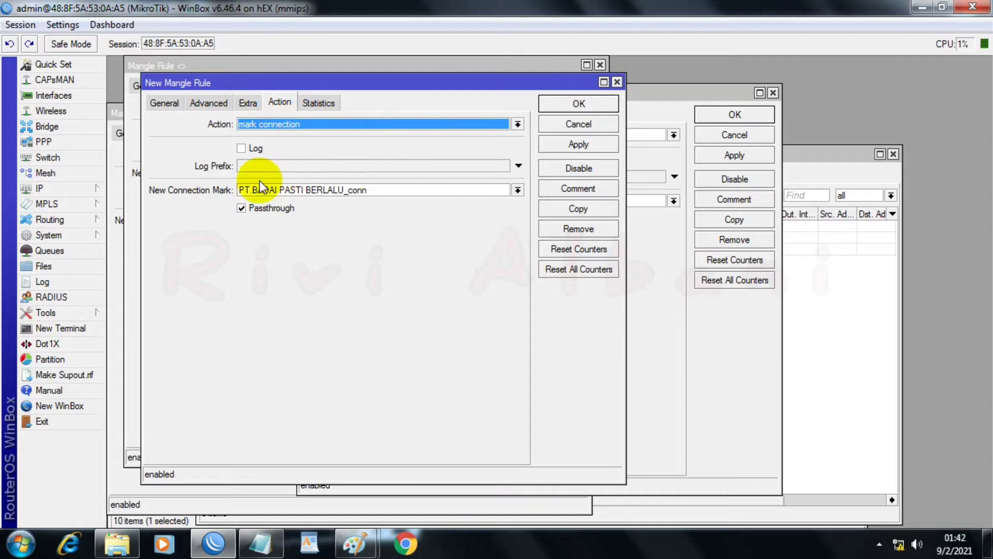
{"action": "left_click", "coordinate": [259, 543]}
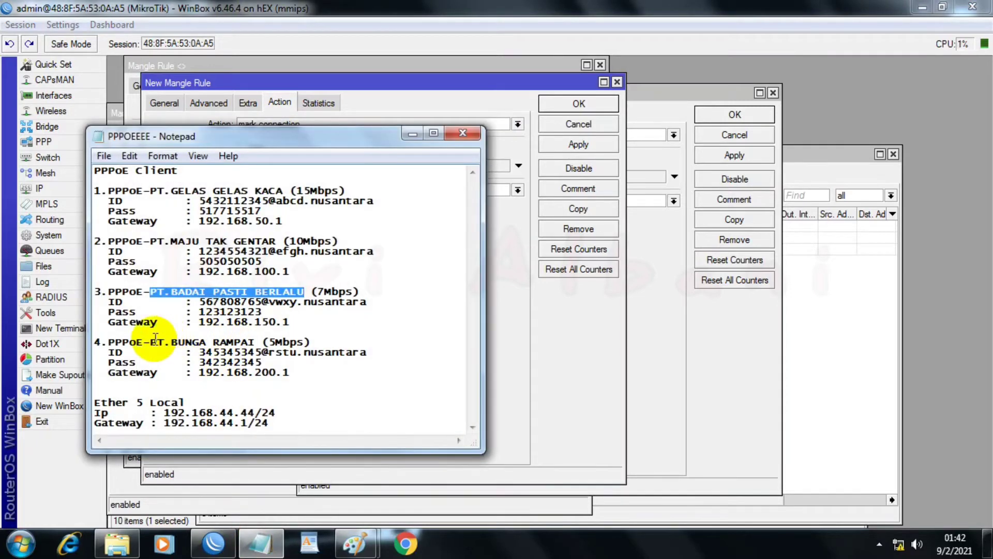
{"action": "left_click_drag", "start_coordinate": [95, 342], "coordinate": [253, 339]}
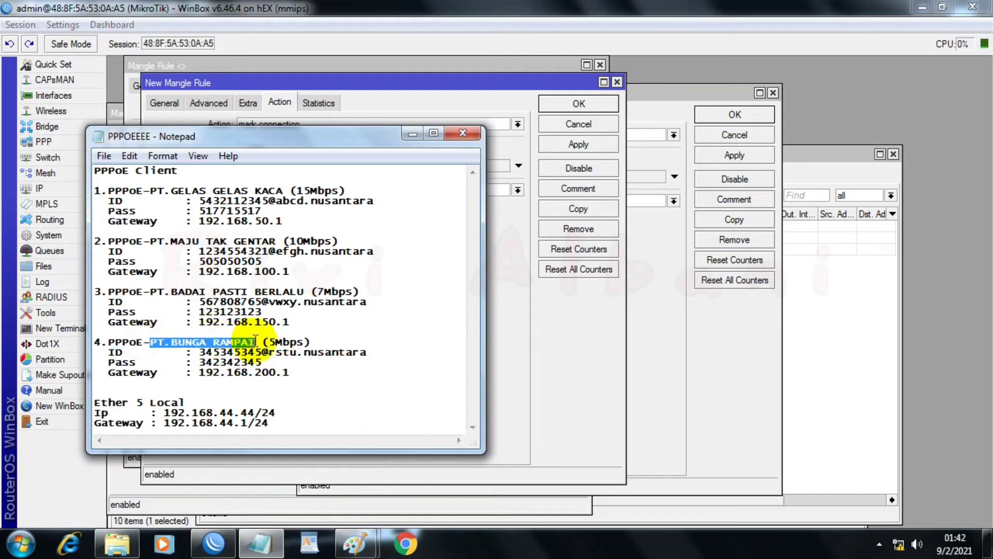
{"action": "right_click", "coordinate": [254, 341]}
{"action": "left_click", "coordinate": [284, 172]}
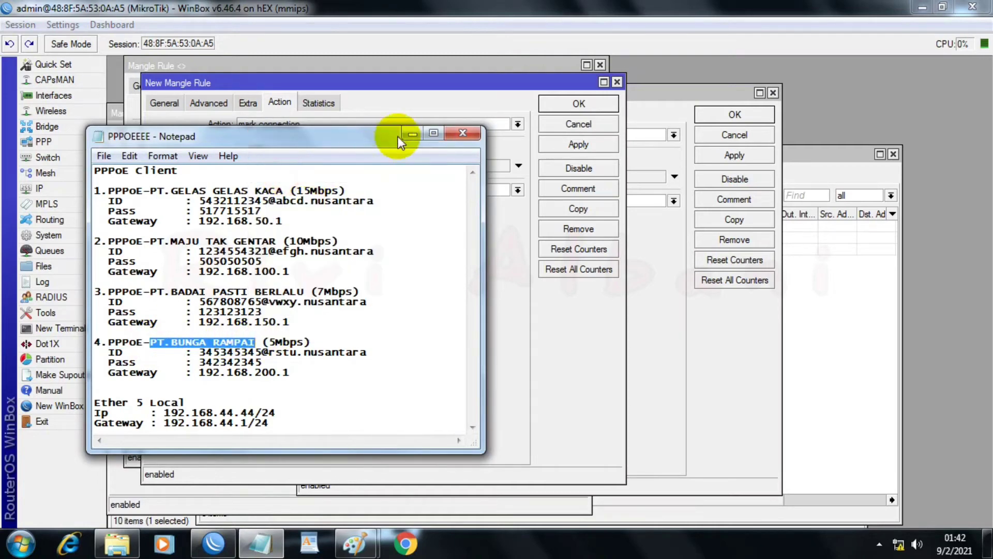
{"action": "left_click", "coordinate": [405, 136]}
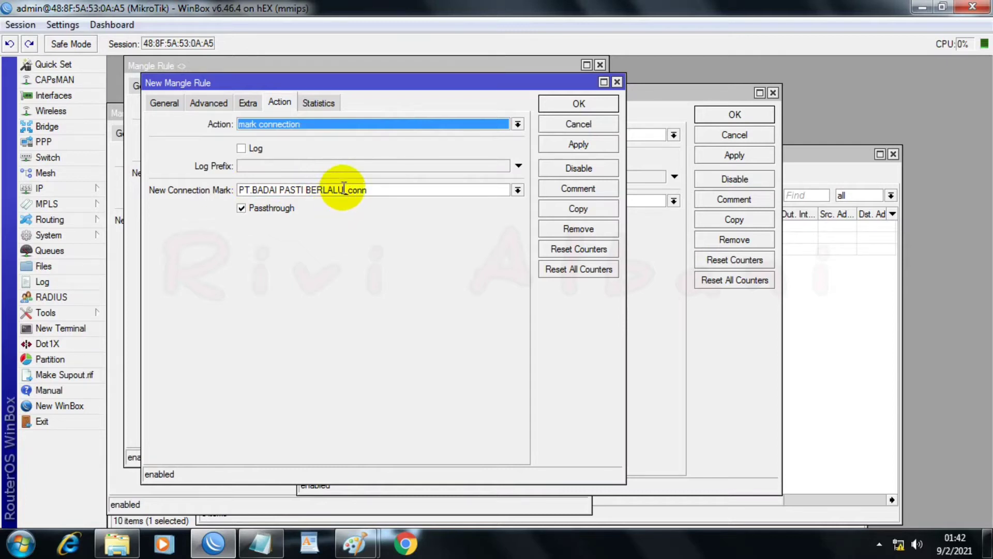
{"action": "left_click_drag", "start_coordinate": [345, 190], "coordinate": [238, 193]}
{"action": "right_click", "coordinate": [244, 195]}
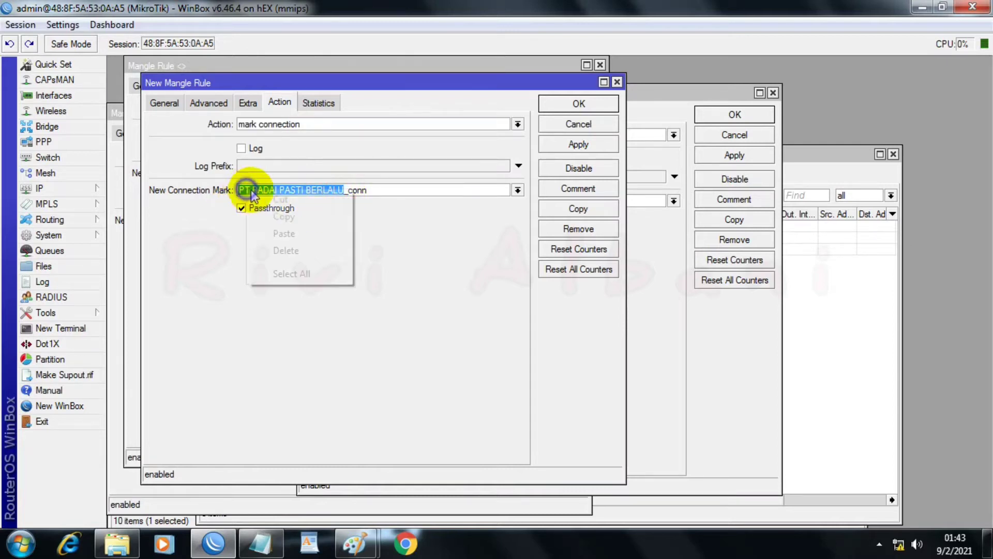
{"action": "left_click", "coordinate": [284, 233]}
{"action": "left_click", "coordinate": [557, 145]}
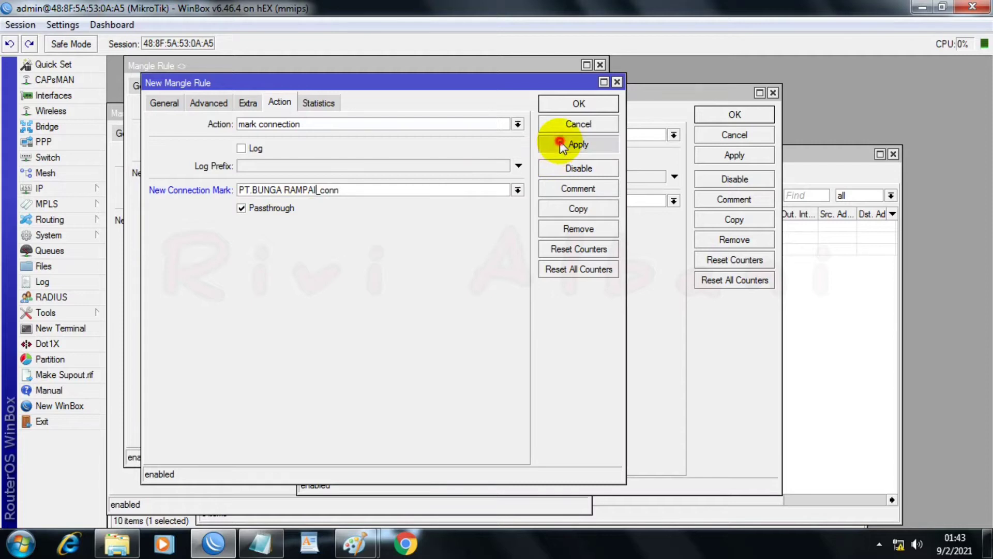
Step: Confirm and close all open mangle rules, and widen the In. Interface column to show the full interface names
{"action": "left_click", "coordinate": [568, 105]}
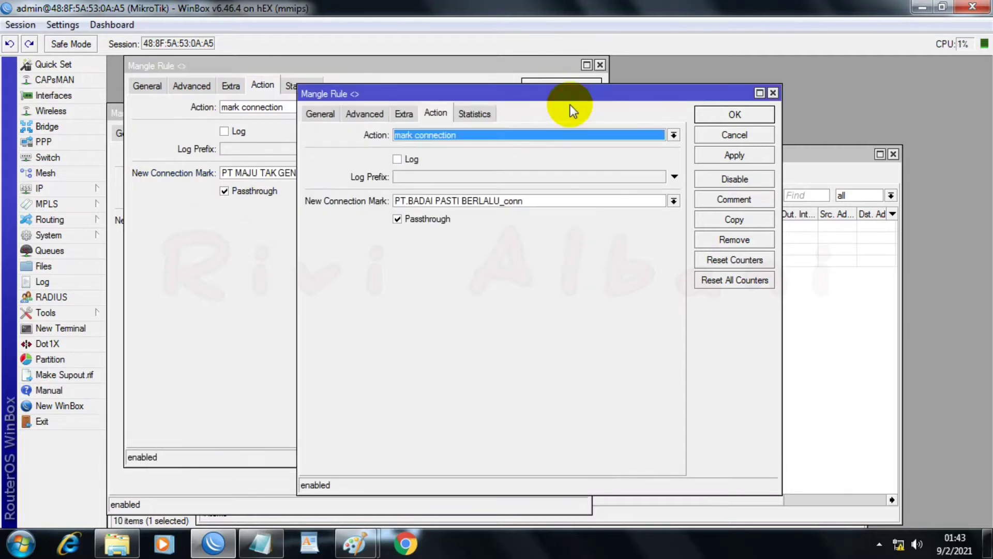
{"action": "left_click", "coordinate": [737, 114]}
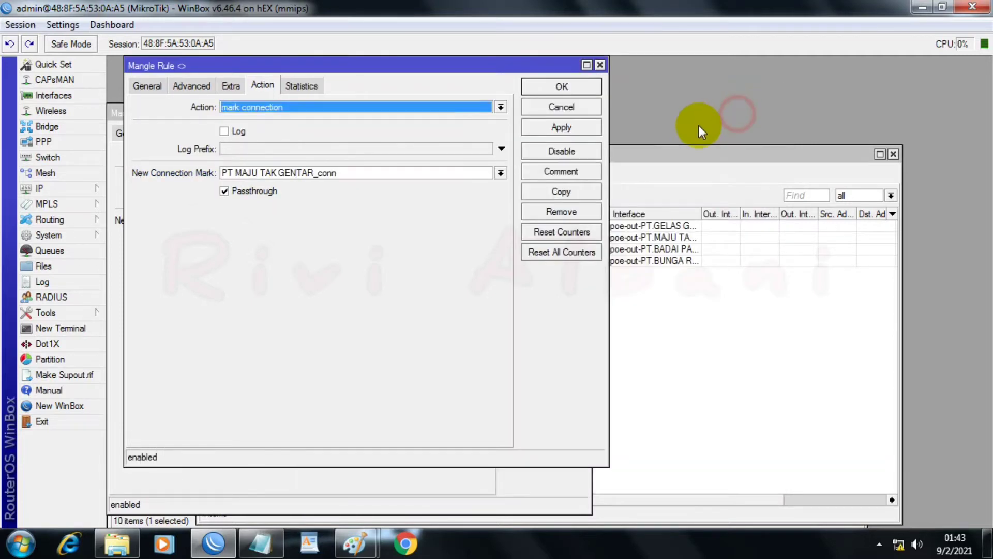
{"action": "left_click", "coordinate": [567, 92]}
{"action": "left_click", "coordinate": [547, 137]}
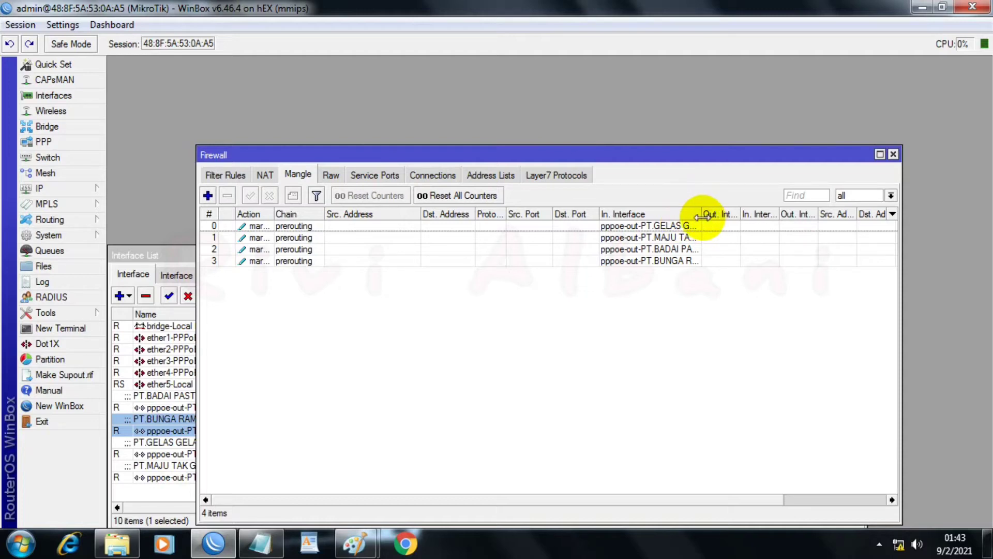
{"action": "left_click_drag", "start_coordinate": [700, 217], "coordinate": [770, 211]}
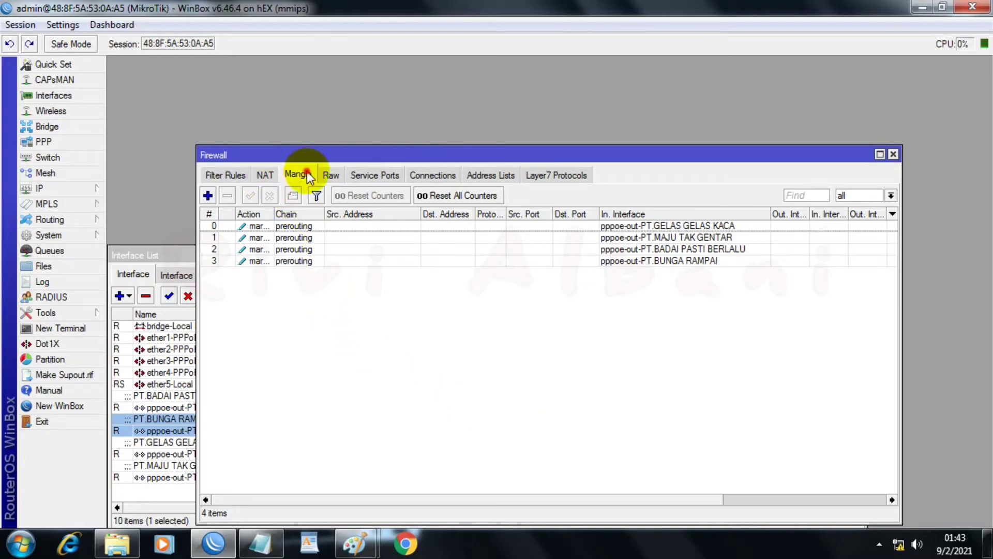
Step: Add a mangle rule with chain output and connection mark PT GELAS GELAS KACA_conn
{"action": "left_click", "coordinate": [207, 195]}
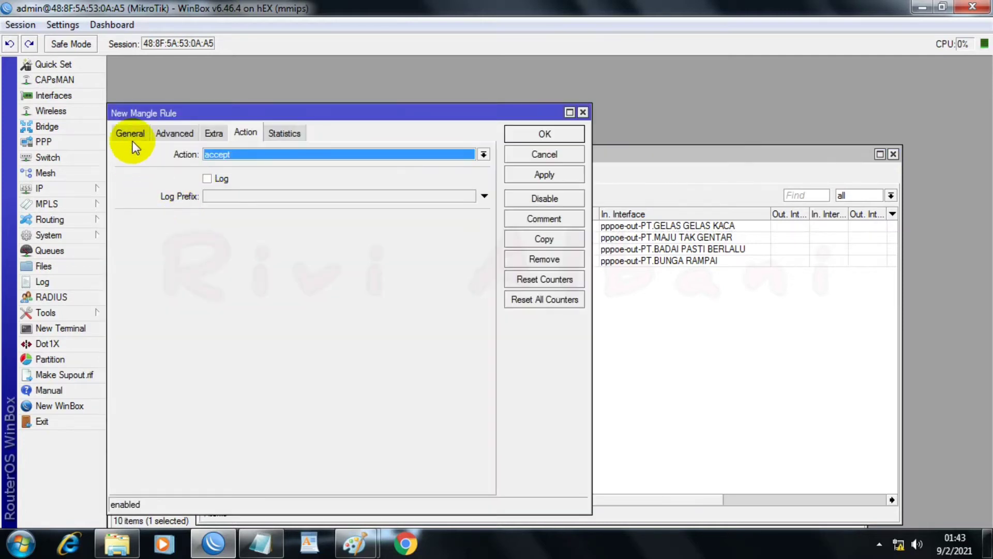
{"action": "left_click", "coordinate": [125, 132]}
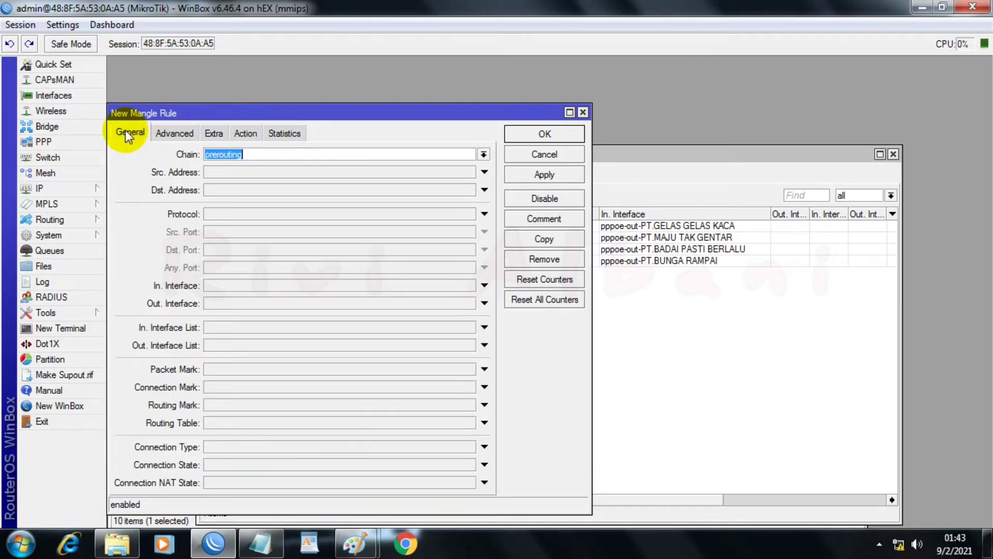
{"action": "left_click", "coordinate": [485, 155]}
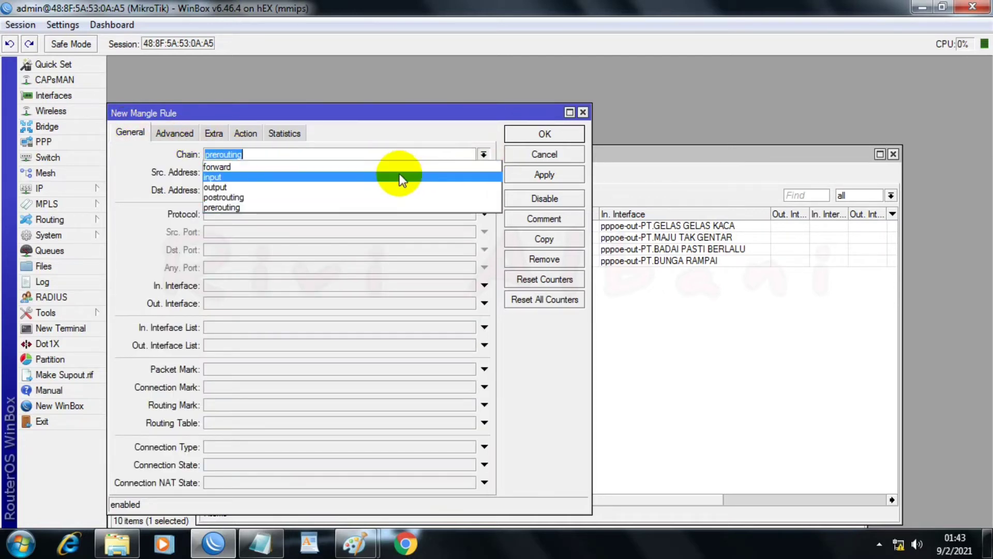
{"action": "left_click", "coordinate": [281, 187]}
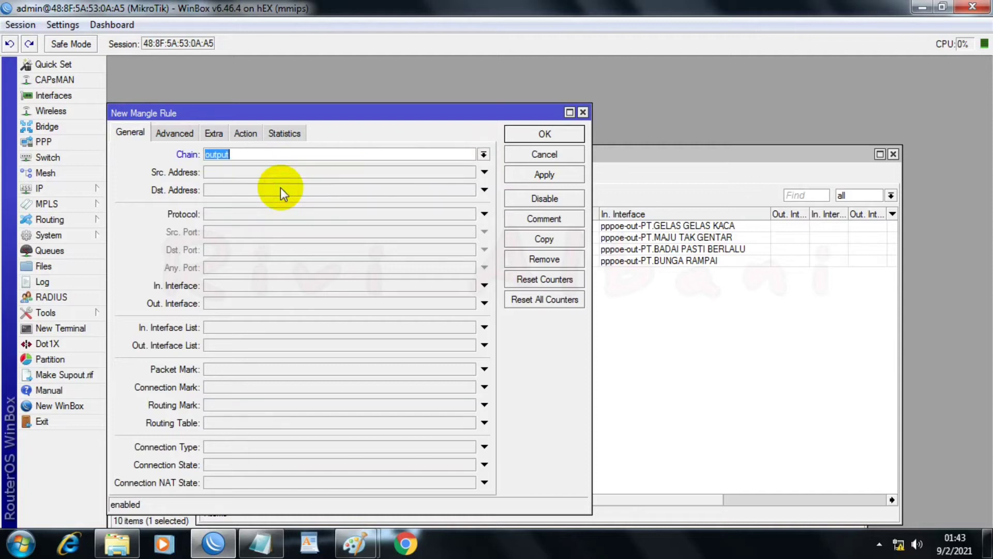
{"action": "left_click", "coordinate": [273, 390]}
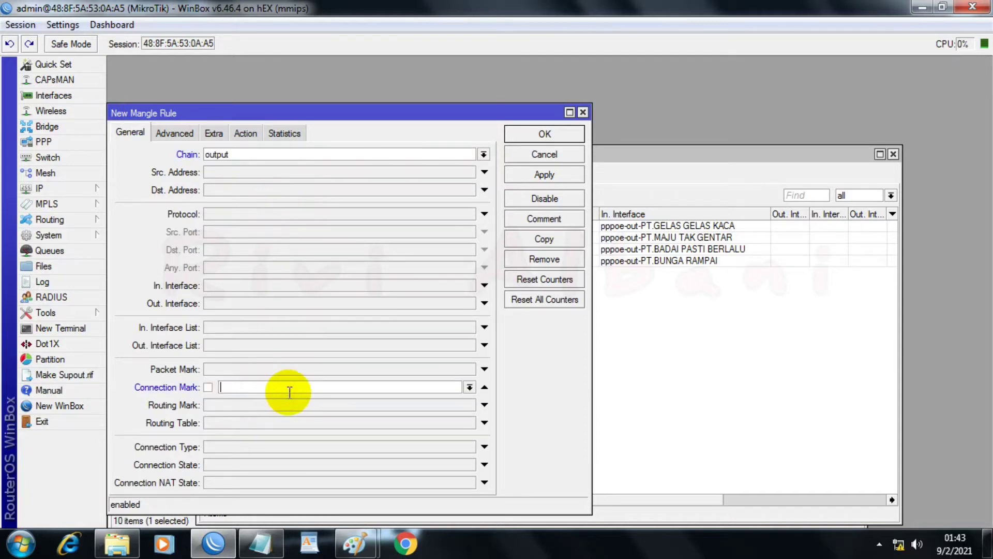
{"action": "left_click", "coordinate": [467, 388]}
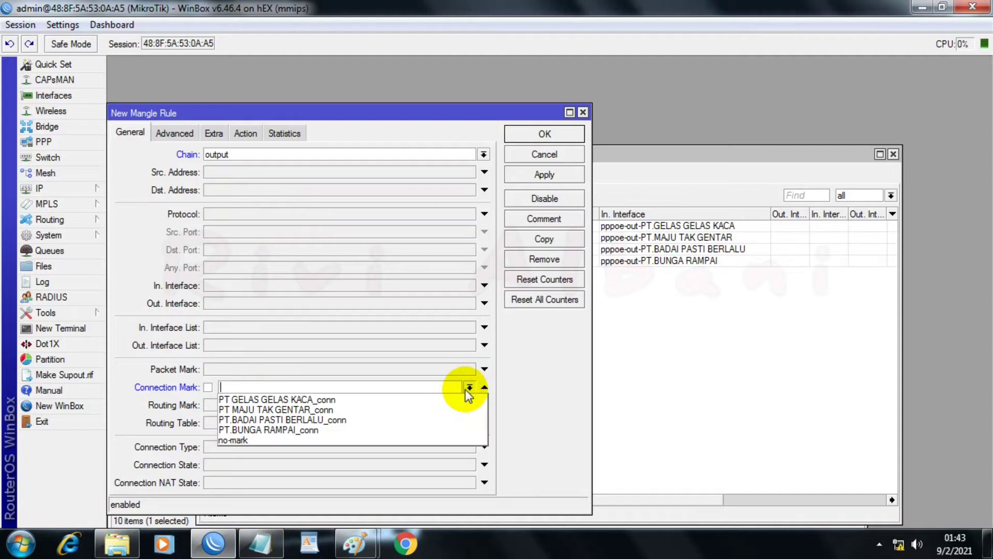
{"action": "left_click", "coordinate": [410, 398]}
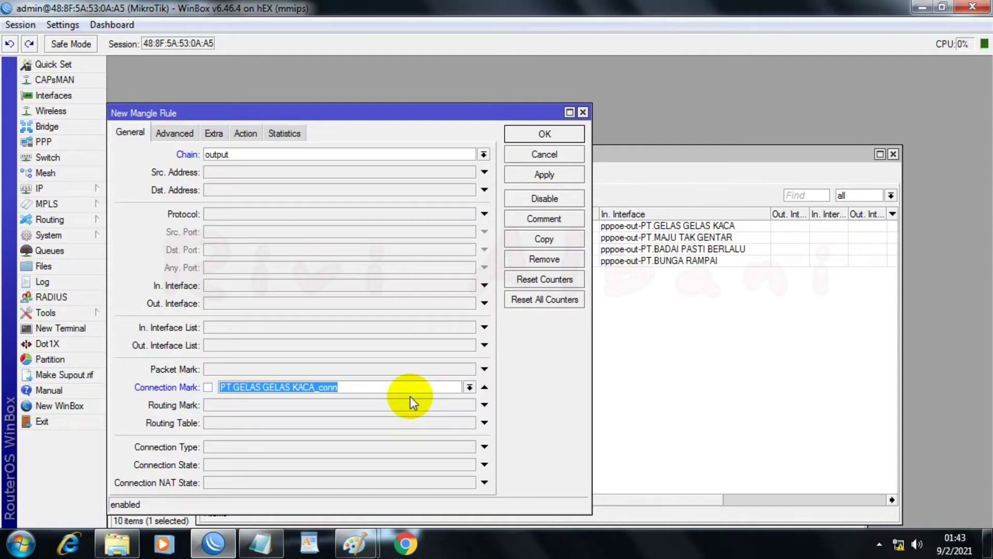
Step: Set the rule's action to mark routing with new routing mark To-PT GELAS GELAS KACA, and apply the rule
{"action": "left_click", "coordinate": [244, 133]}
{"action": "left_click", "coordinate": [260, 154]}
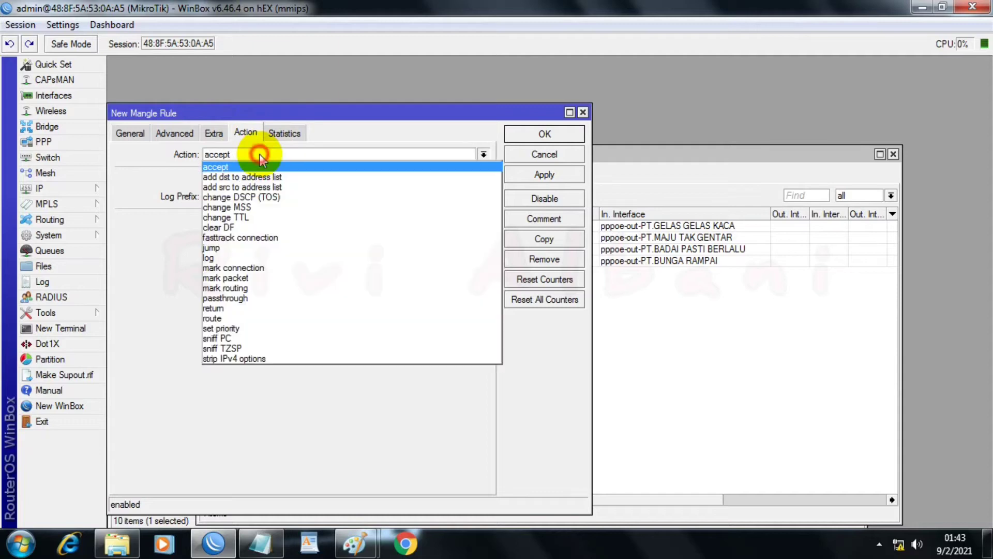
{"action": "left_click", "coordinate": [244, 287]}
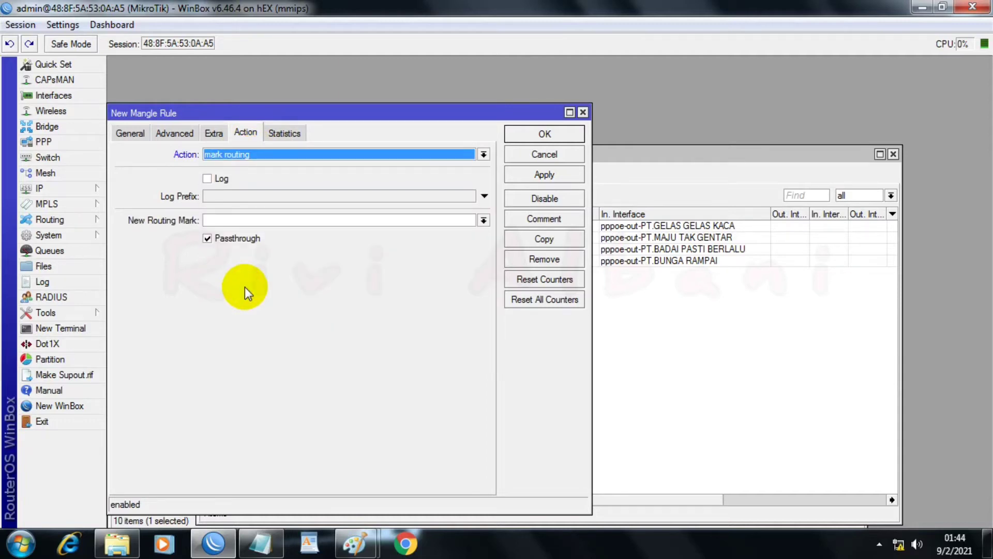
{"action": "left_click", "coordinate": [483, 220]}
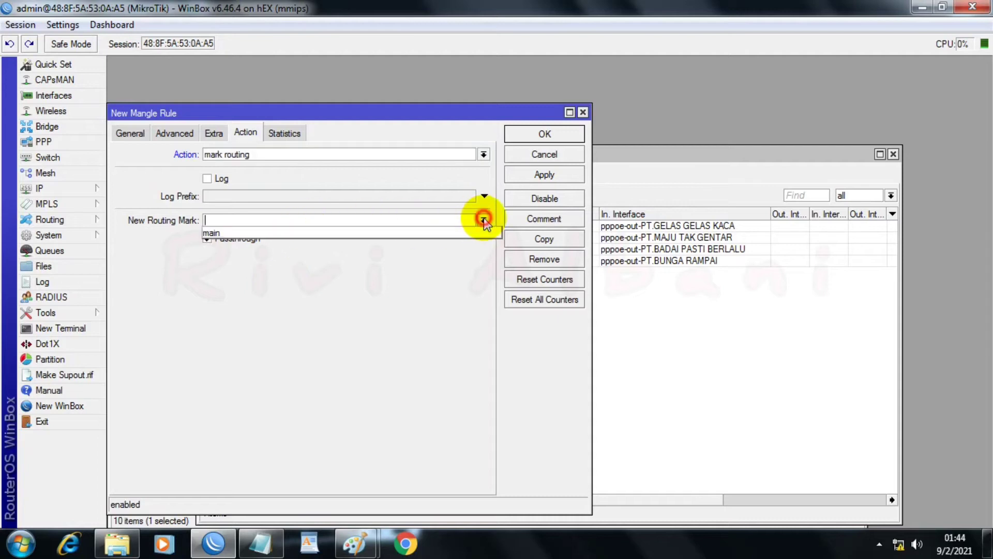
{"action": "left_click", "coordinate": [417, 218]}
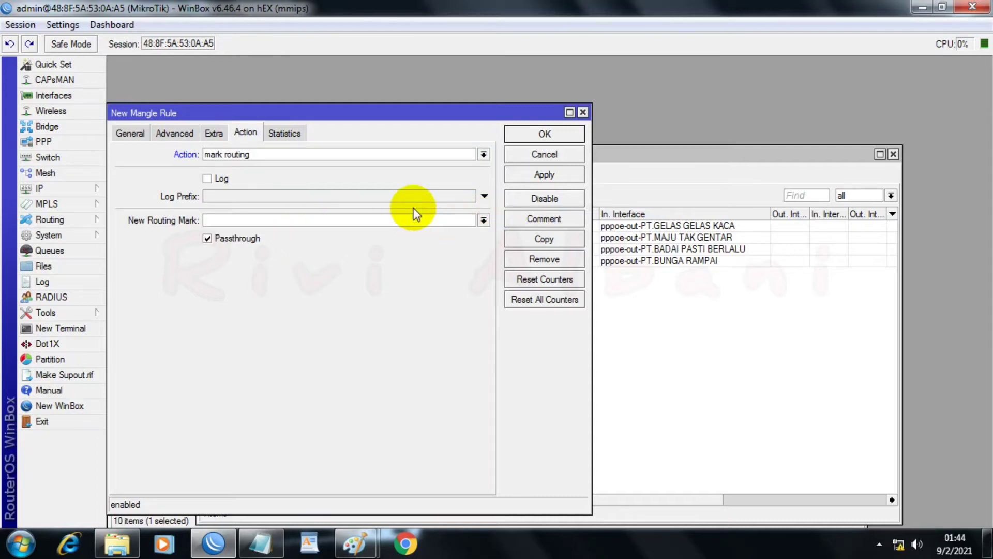
{"action": "type", "text": "To-PT"}
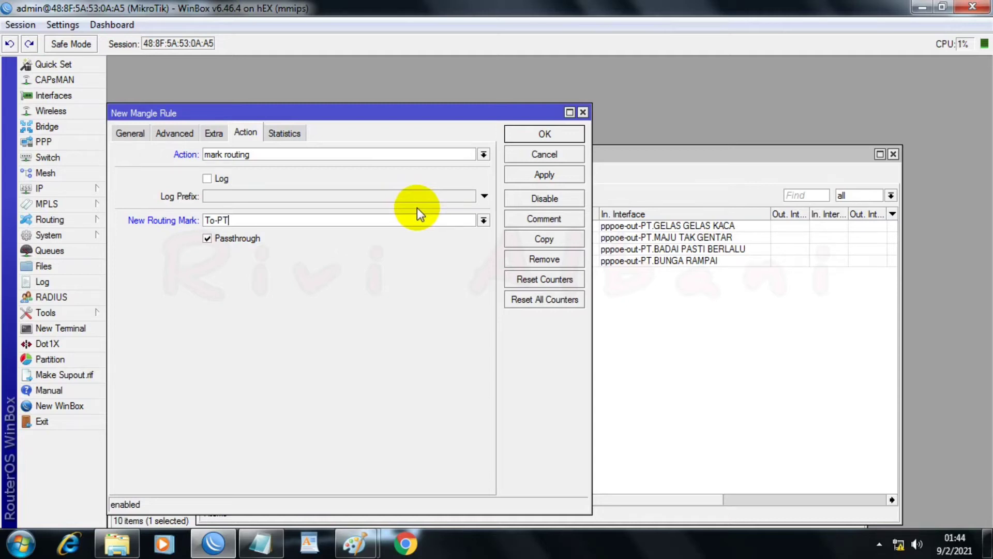
{"action": "type", "text": " GELAS GELAS KACA"}
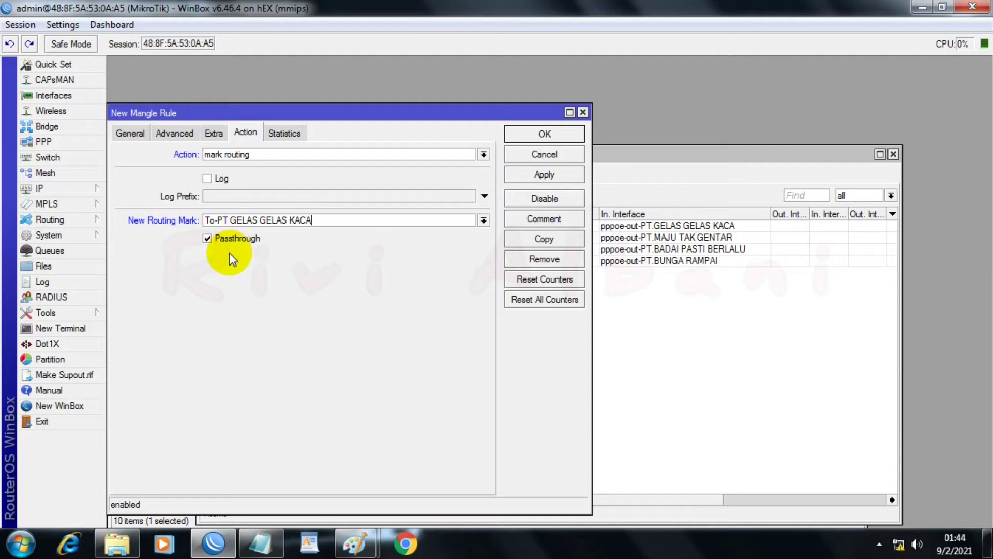
{"action": "left_click", "coordinate": [529, 178]}
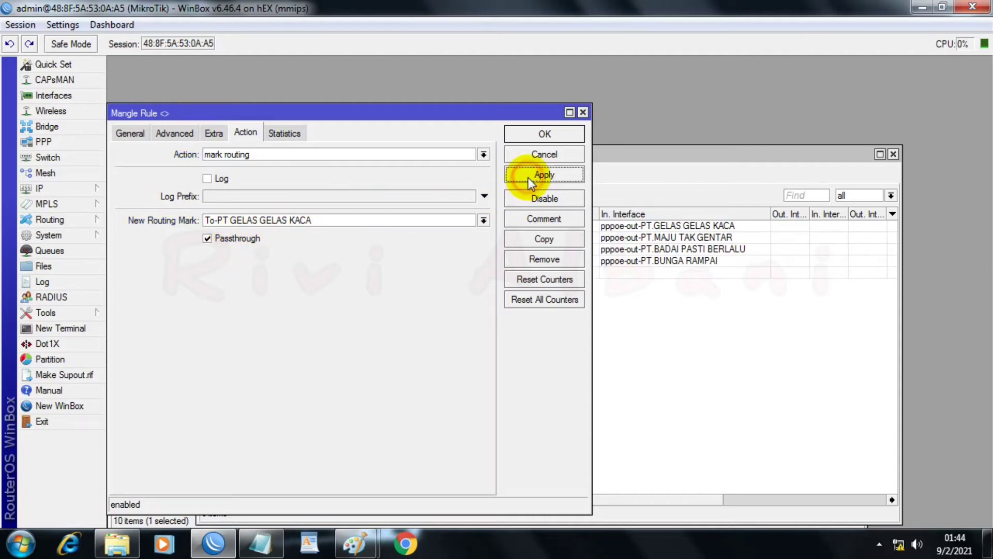
Step: Duplicate the GELAS GELAS KACA output rule and set the copy's connection mark to PT MAJU TAK GENTAR_conn
{"action": "left_click", "coordinate": [536, 241]}
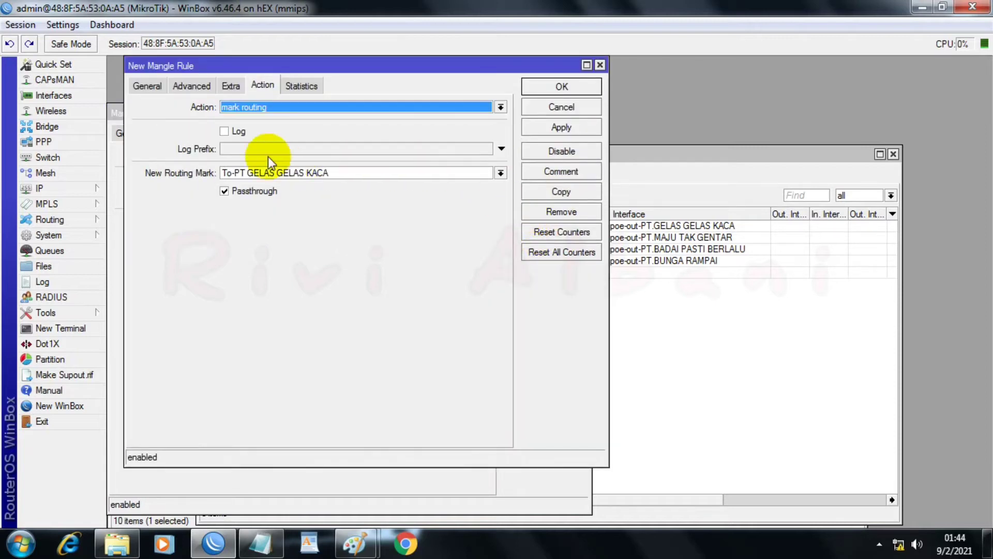
{"action": "left_click", "coordinate": [149, 86]}
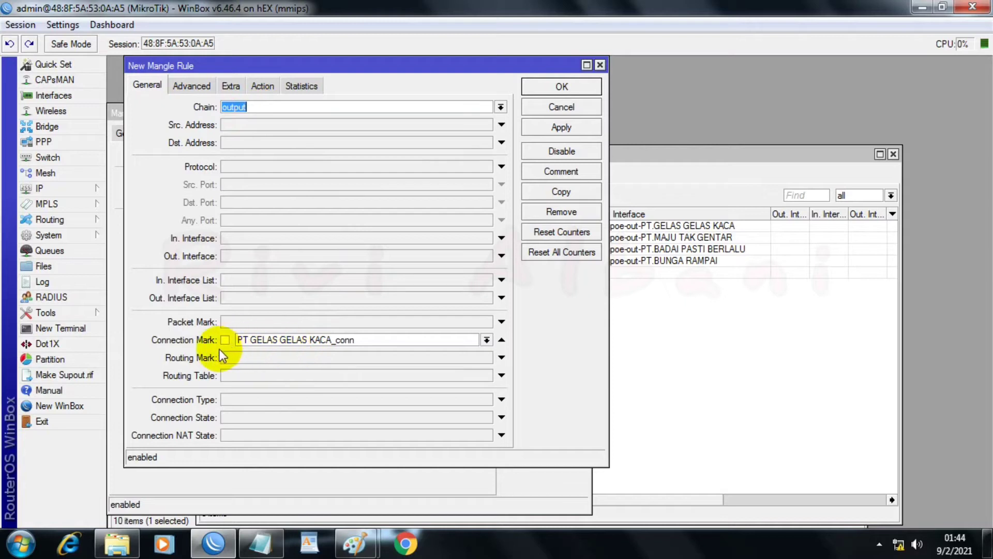
{"action": "left_click", "coordinate": [486, 341]}
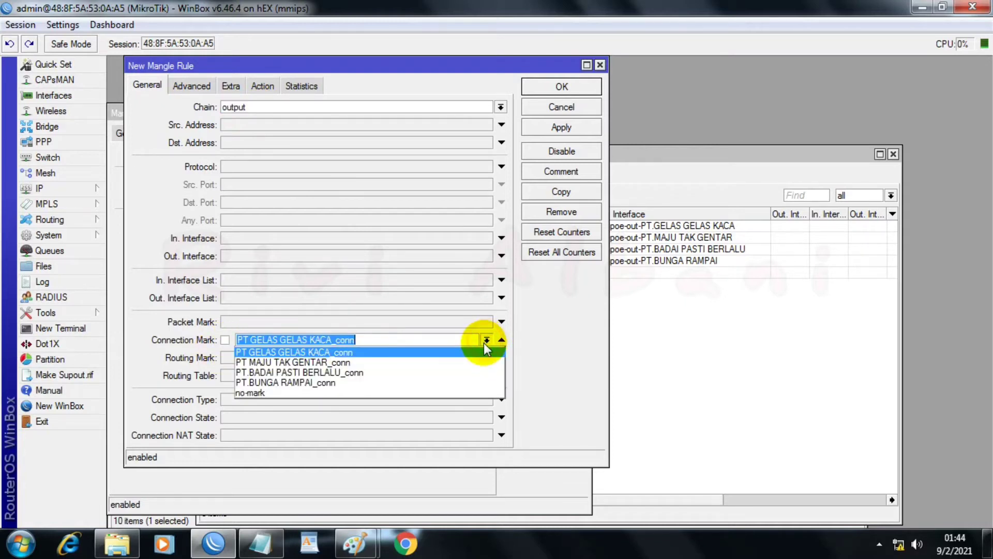
{"action": "left_click", "coordinate": [282, 361]}
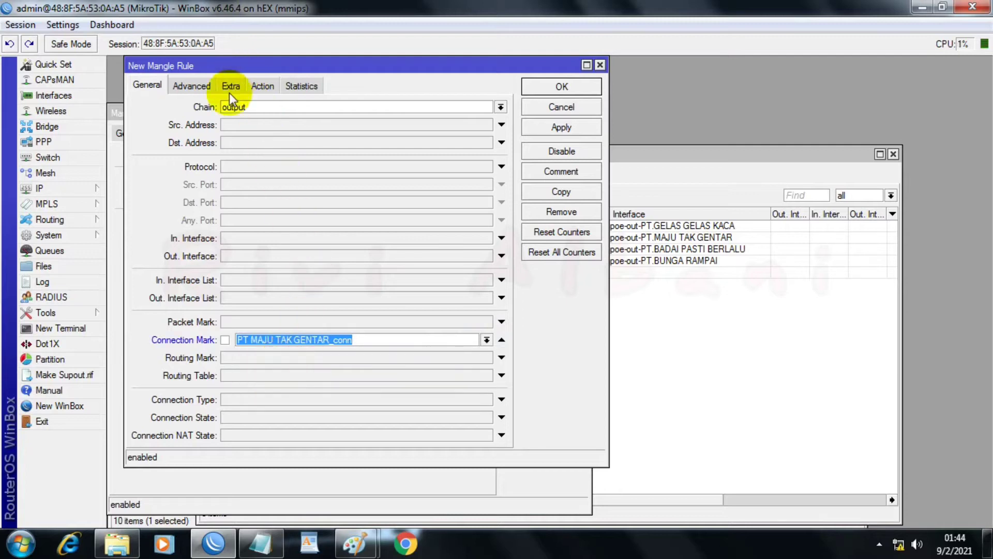
Step: Replace the ISP name in the copy's new routing mark to make it To-PT MAJU TAK GENTAR, and apply the rule
{"action": "left_click", "coordinate": [262, 85]}
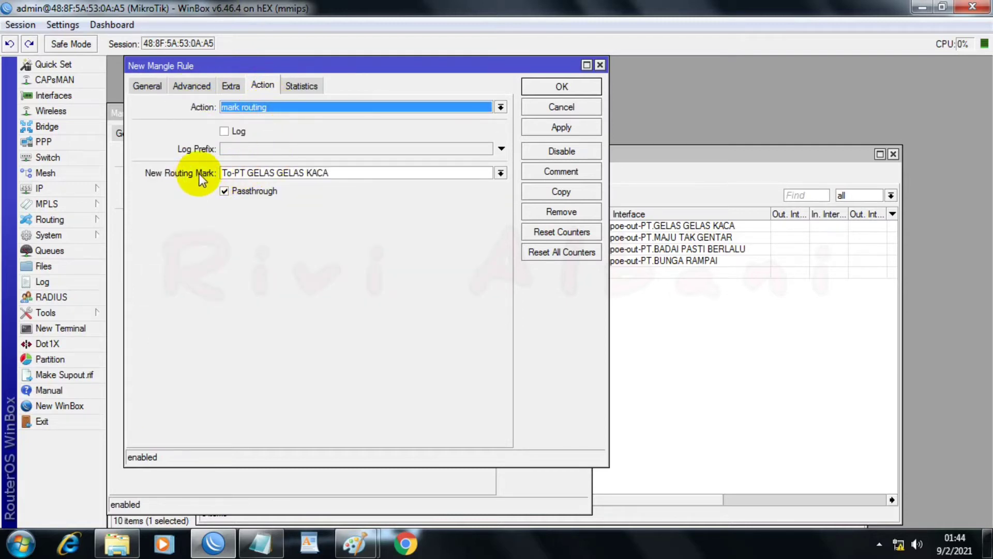
{"action": "left_click_drag", "start_coordinate": [331, 172], "coordinate": [247, 173]}
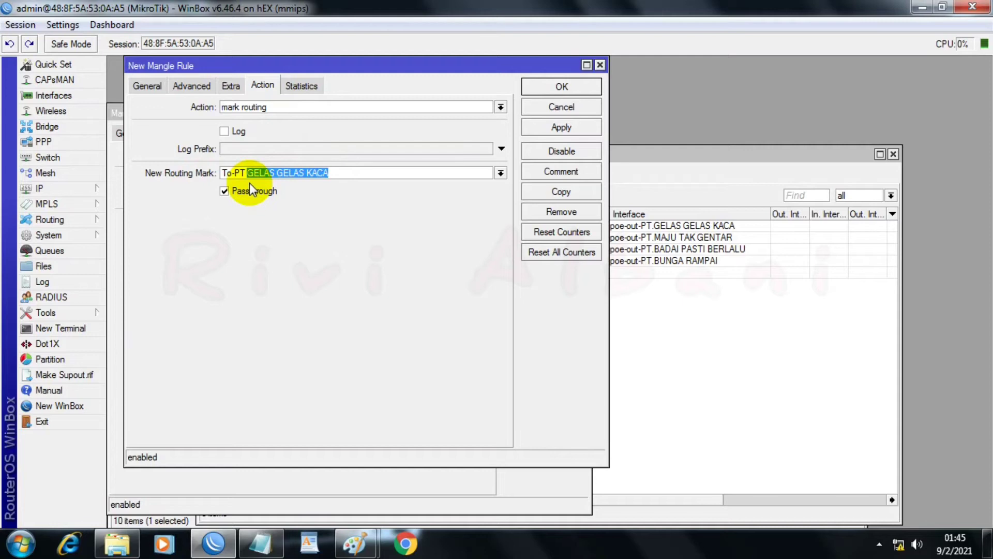
{"action": "type", "text": "MA"}
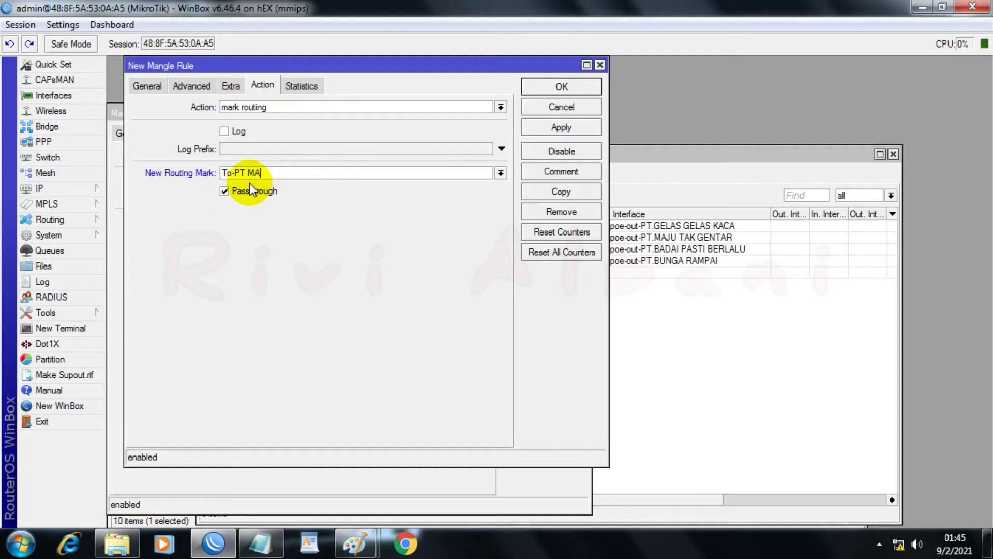
{"action": "type", "text": "JU TAK GENTAR"}
{"action": "left_click", "coordinate": [224, 191]}
{"action": "left_click", "coordinate": [224, 191]}
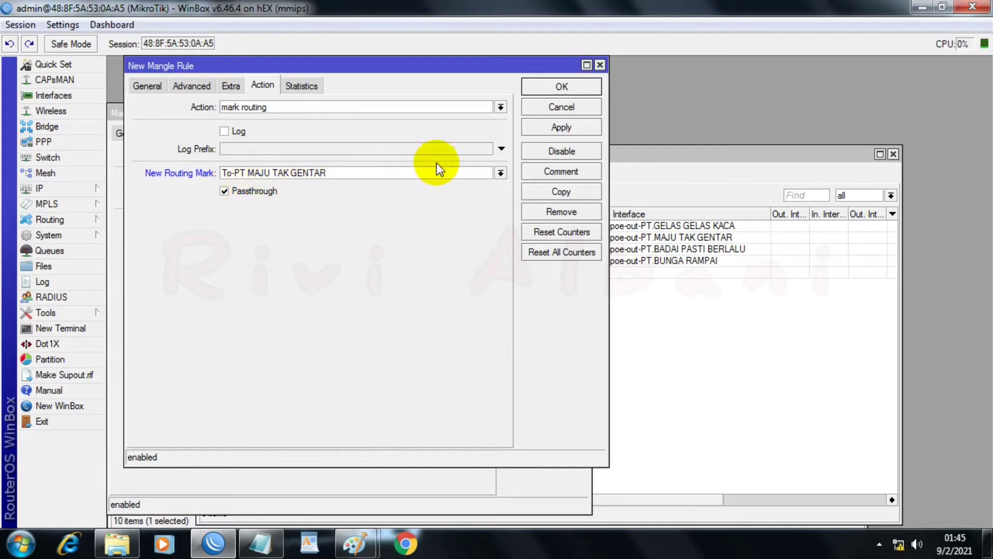
{"action": "left_click", "coordinate": [554, 130]}
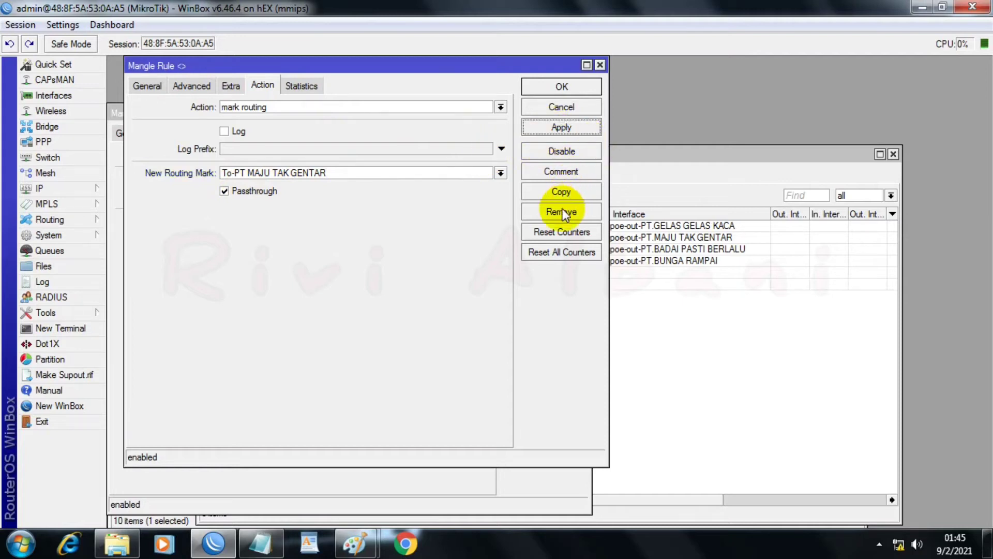
Step: Duplicate the MAJU TAK GENTAR output rule and set the copy's connection mark to PT.BADAI PASTI BERLALU_conn
{"action": "left_click", "coordinate": [557, 193]}
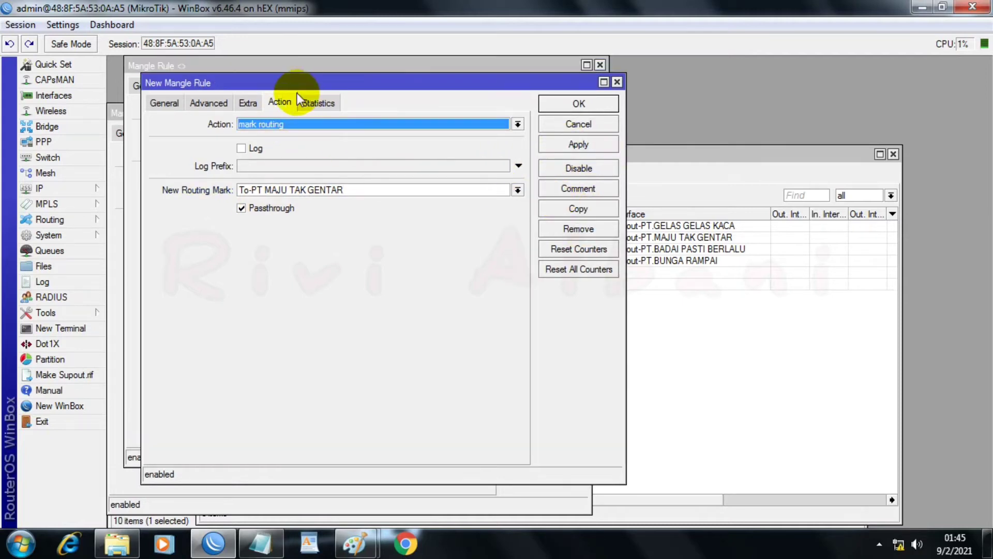
{"action": "left_click", "coordinate": [156, 103]}
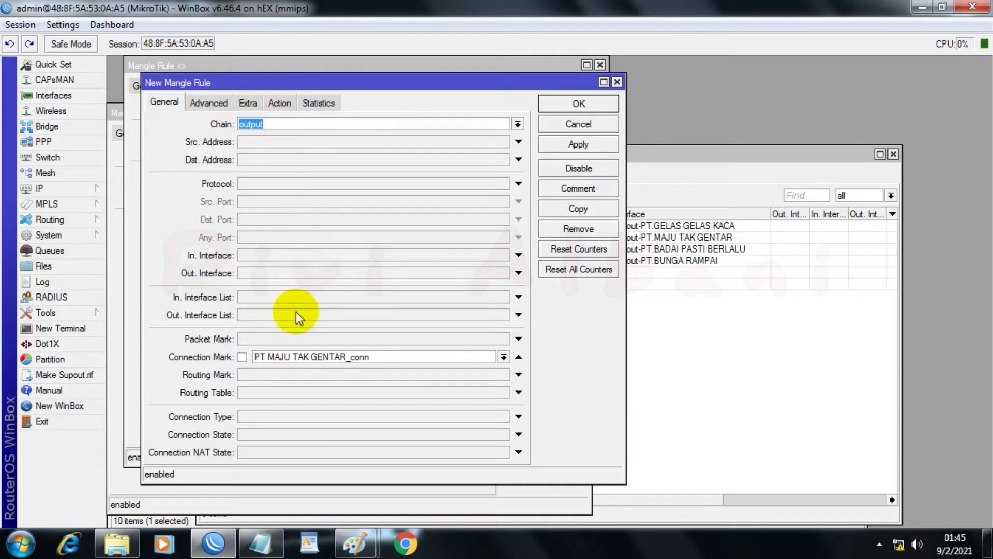
{"action": "left_click", "coordinate": [504, 356]}
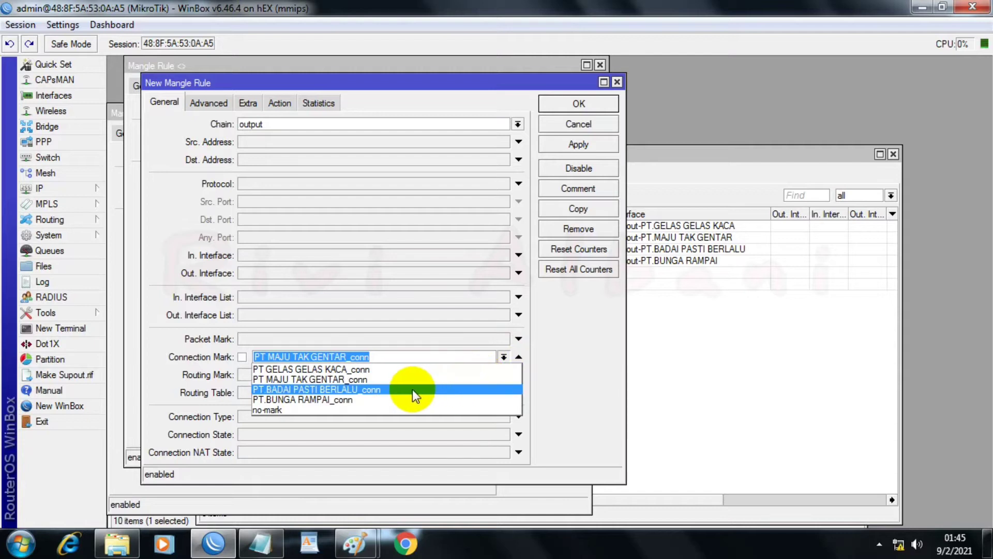
{"action": "left_click", "coordinate": [315, 389]}
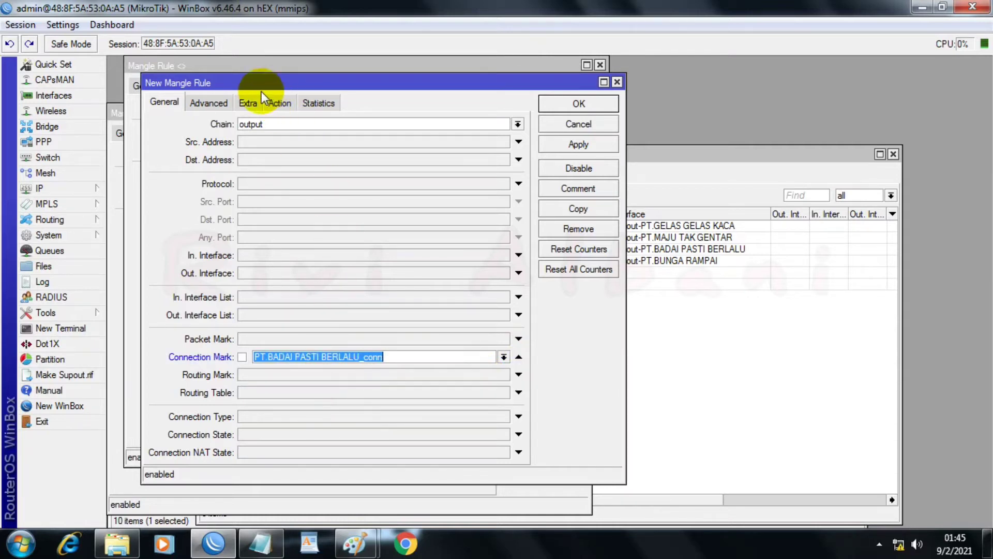
Step: Change the copy's new routing mark to To-PT BADAI PASTI BERLALU, and apply the rule
{"action": "left_click", "coordinate": [280, 102]}
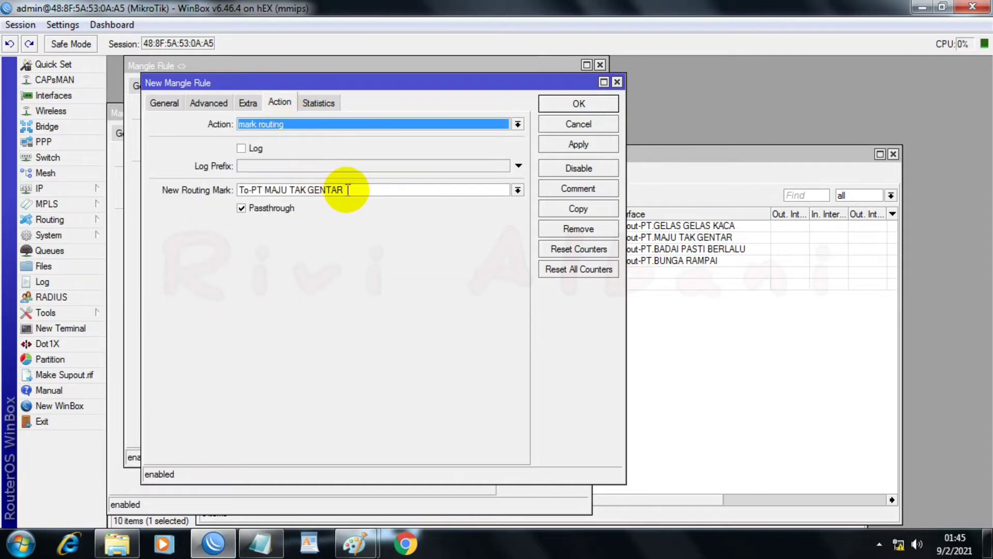
{"action": "left_click_drag", "start_coordinate": [348, 190], "coordinate": [267, 193]}
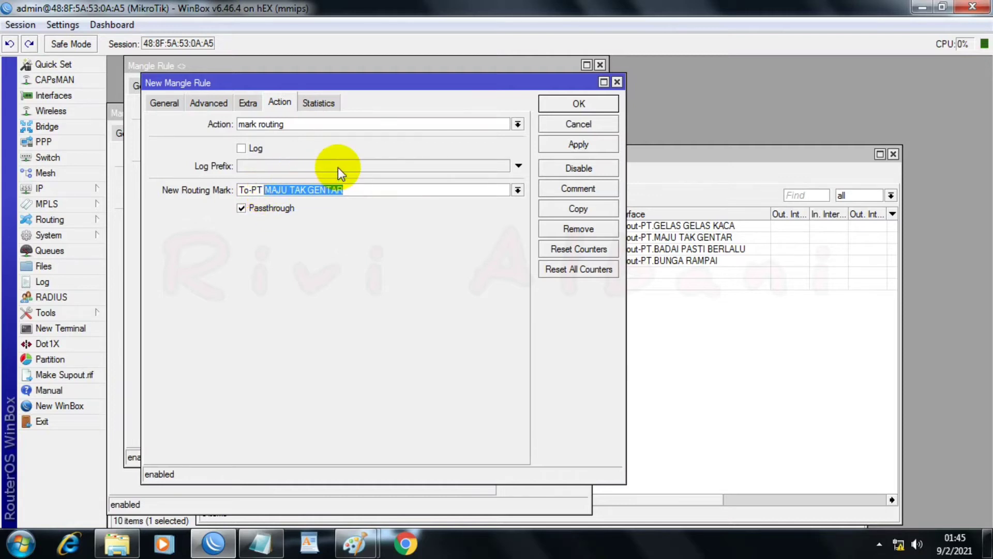
{"action": "type", "text": "BADA"}
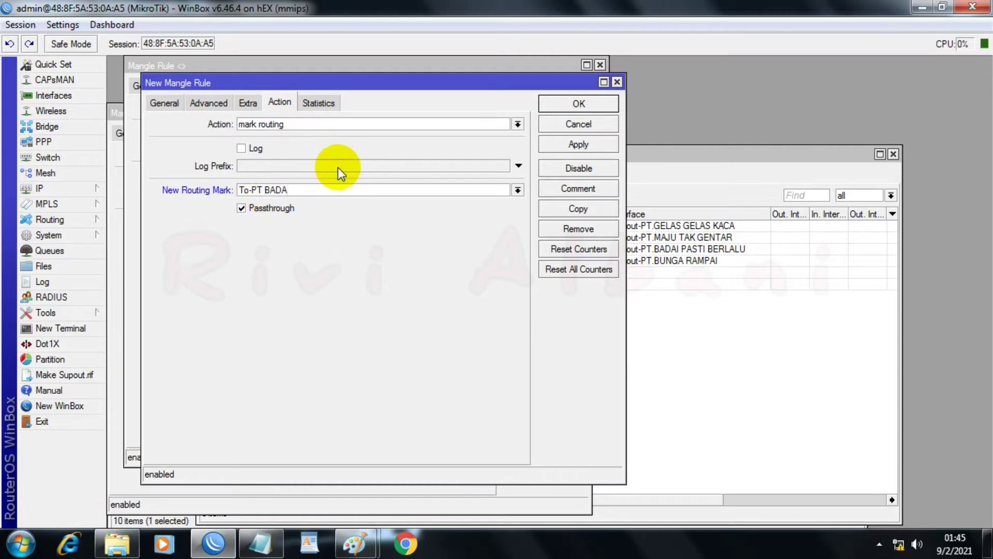
{"action": "type", "text": "I PASTI BERLALU"}
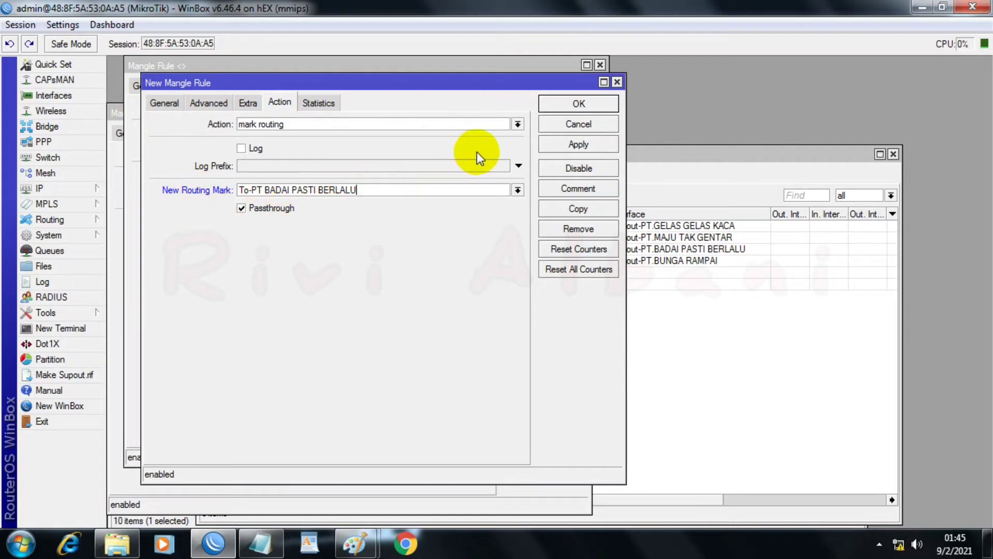
{"action": "left_click", "coordinate": [549, 144]}
Step: Duplicate the BADAI PASTI BERLALU output rule and set the copy's connection mark to PT.BUNGA RAMPAI_conn
{"action": "left_click", "coordinate": [553, 209]}
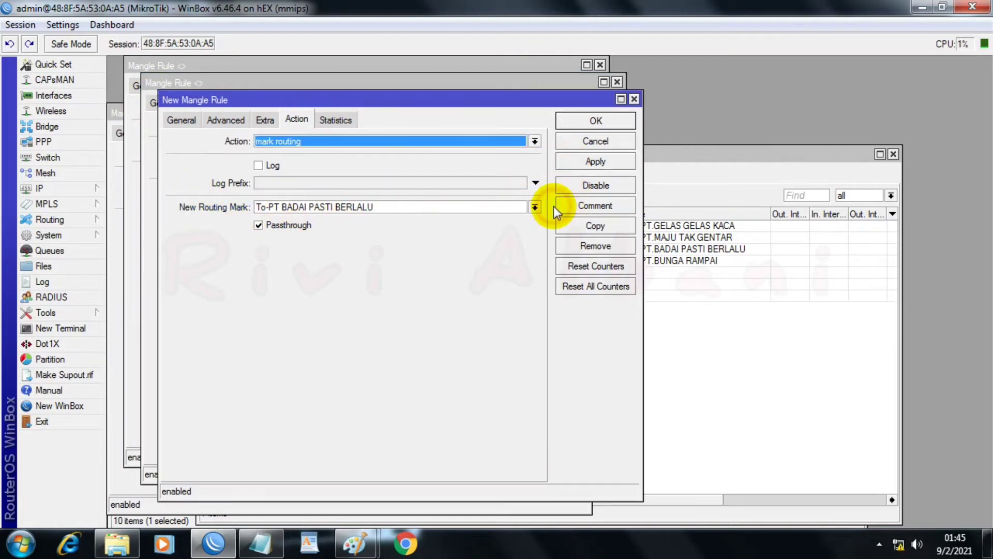
{"action": "left_click", "coordinate": [178, 125]}
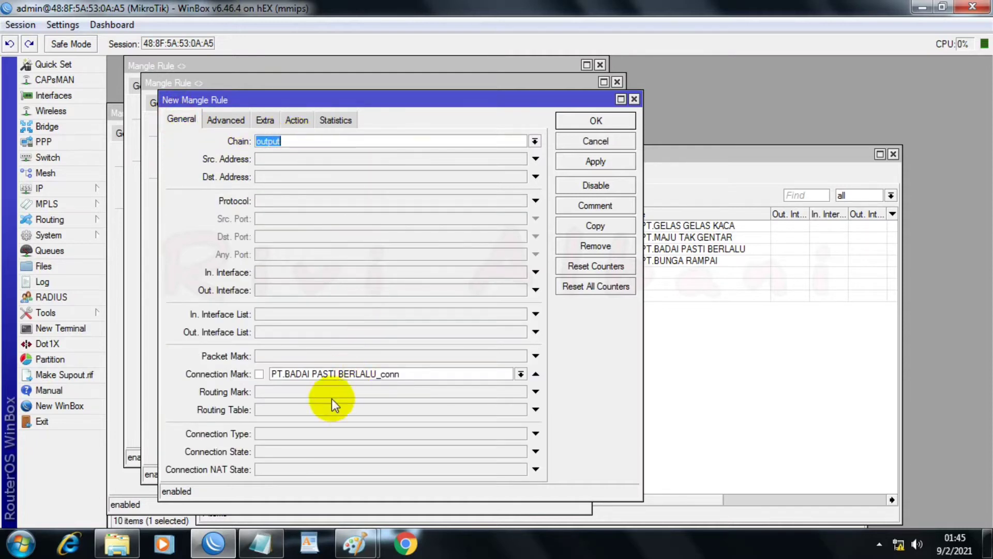
{"action": "left_click", "coordinate": [521, 374]}
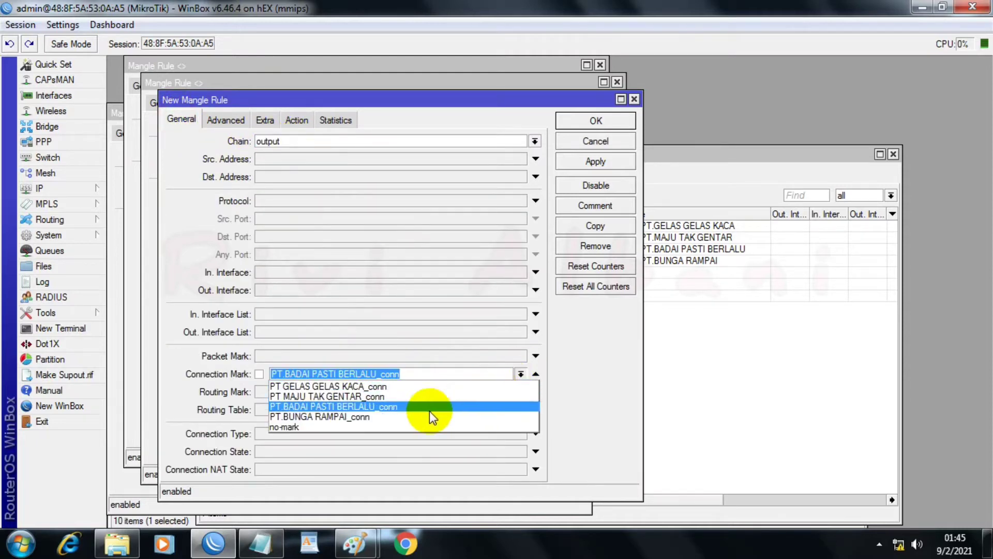
{"action": "left_click", "coordinate": [313, 417]}
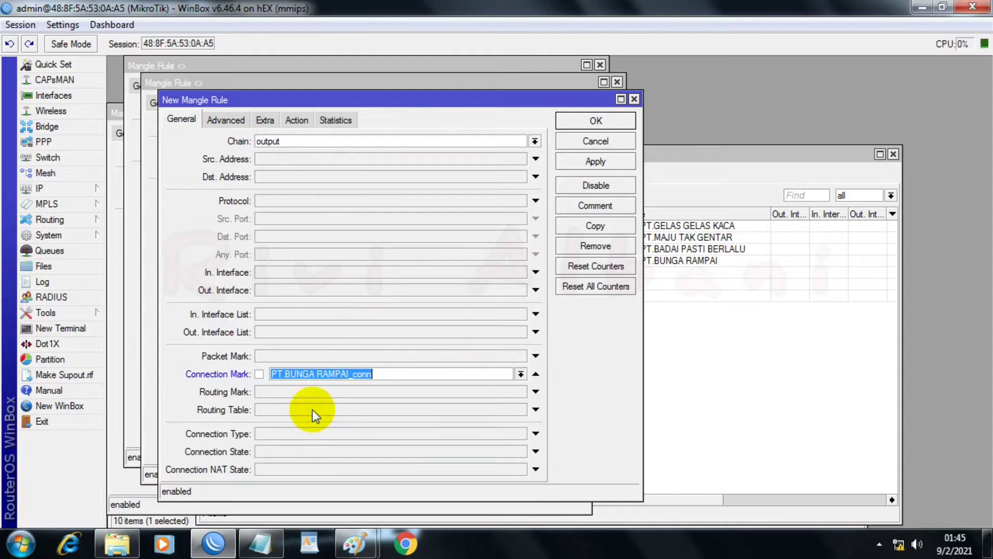
Step: Change the copy's new routing mark to To-PT BUNGA RAMPAI, and apply the rule
{"action": "left_click", "coordinate": [299, 120]}
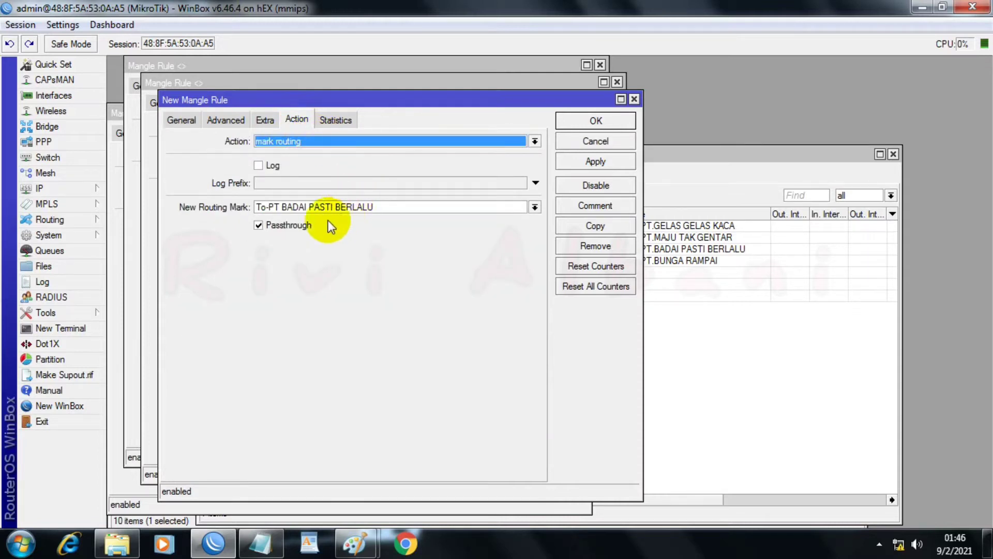
{"action": "left_click_drag", "start_coordinate": [377, 206], "coordinate": [281, 207]}
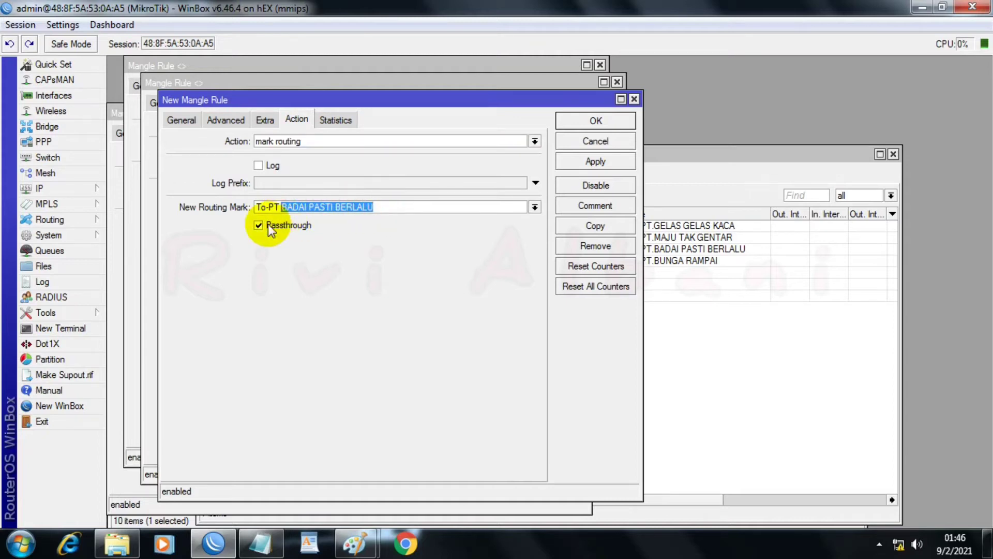
{"action": "type", "text": "BUNG"}
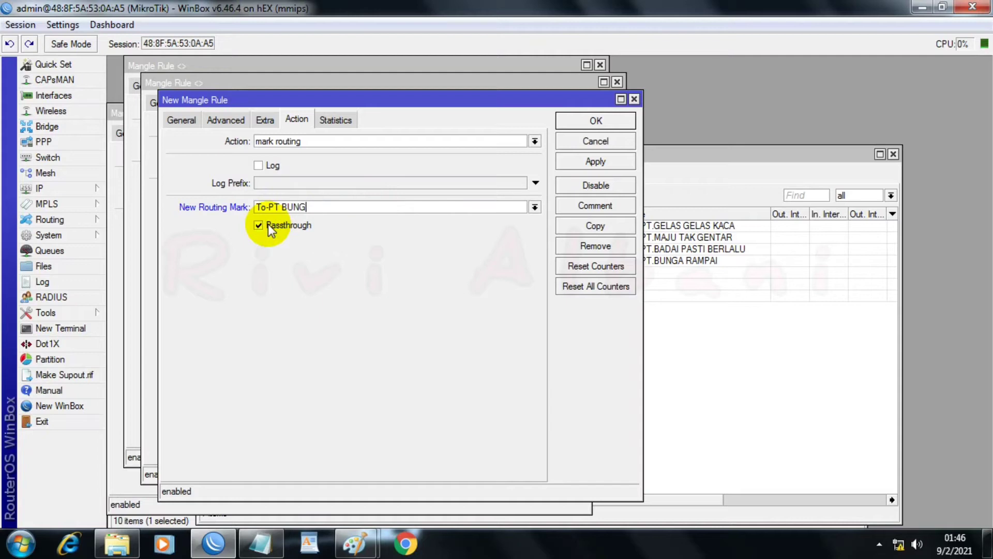
{"action": "type", "text": "A RAMPAI"}
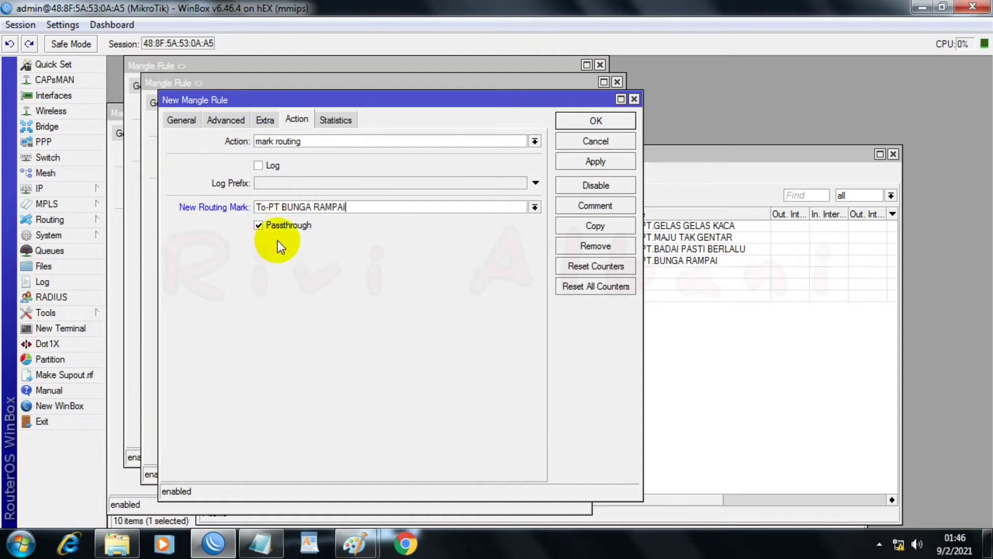
{"action": "left_click", "coordinate": [579, 158]}
Step: Confirm and close all the open output mangle rule windows
{"action": "left_click", "coordinate": [585, 126]}
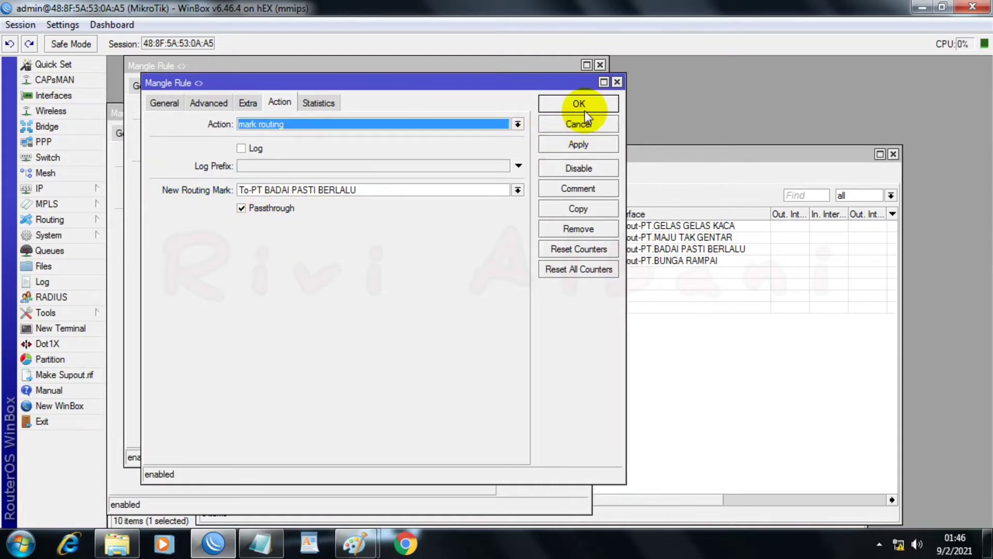
{"action": "left_click", "coordinate": [585, 104]}
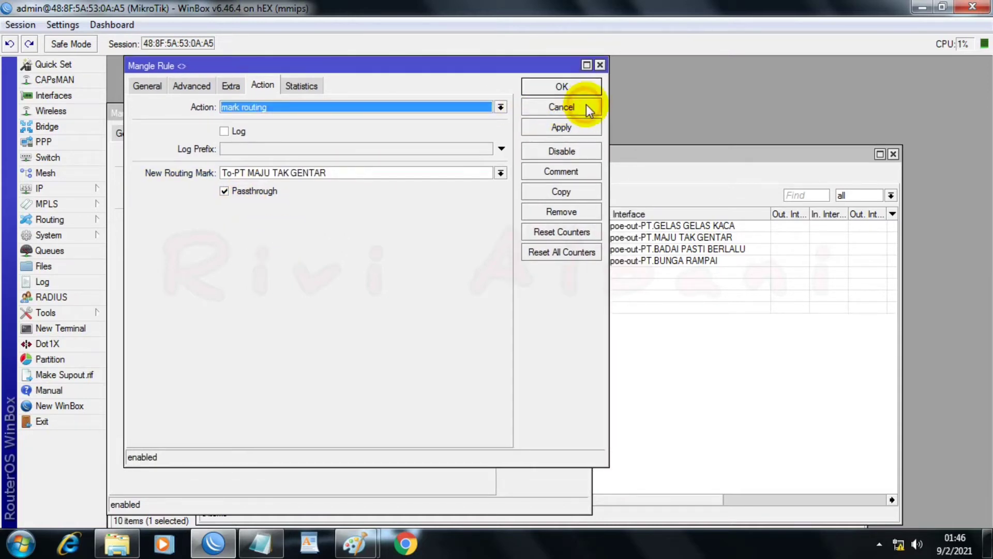
{"action": "left_click", "coordinate": [549, 88]}
{"action": "left_click", "coordinate": [543, 133]}
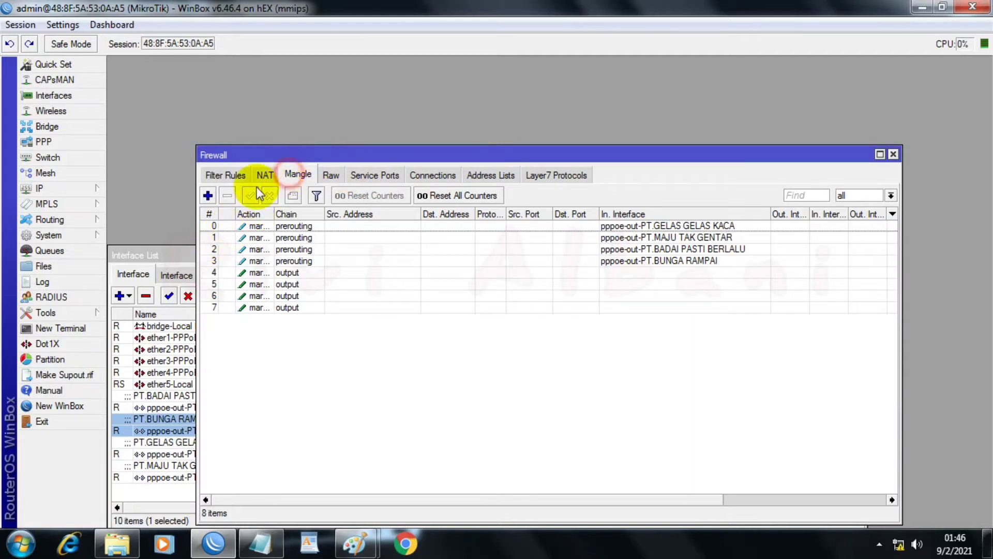
Step: Start a new prerouting mangle rule with in-interface bridge-Local Distribusi and connection mark no-mark
{"action": "left_click", "coordinate": [207, 195]}
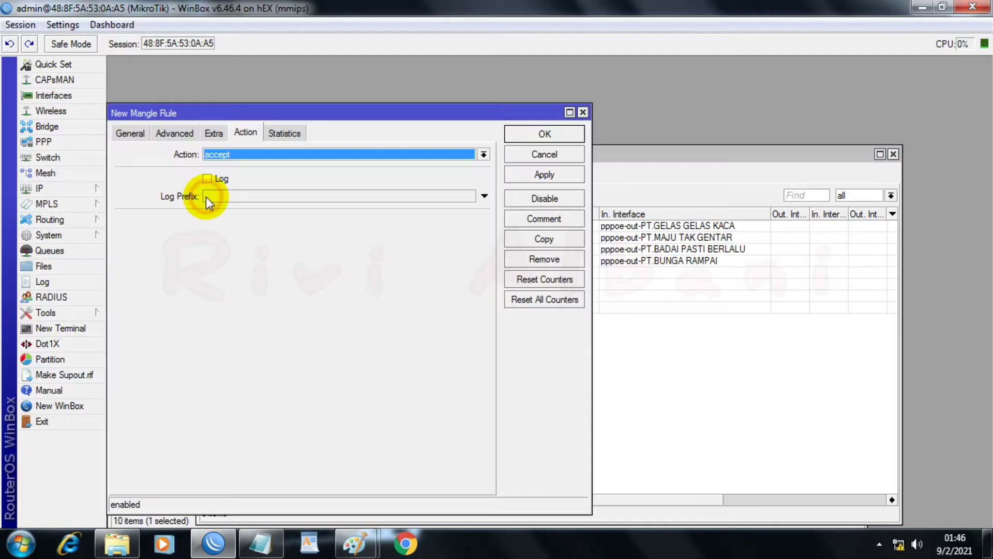
{"action": "left_click", "coordinate": [119, 133]}
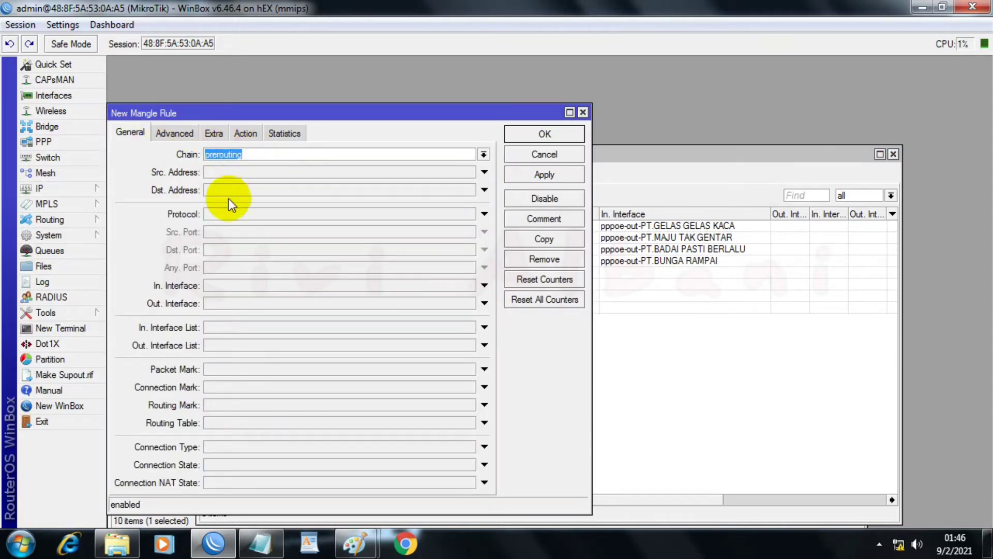
{"action": "left_click", "coordinate": [253, 285]}
{"action": "left_click", "coordinate": [468, 285]}
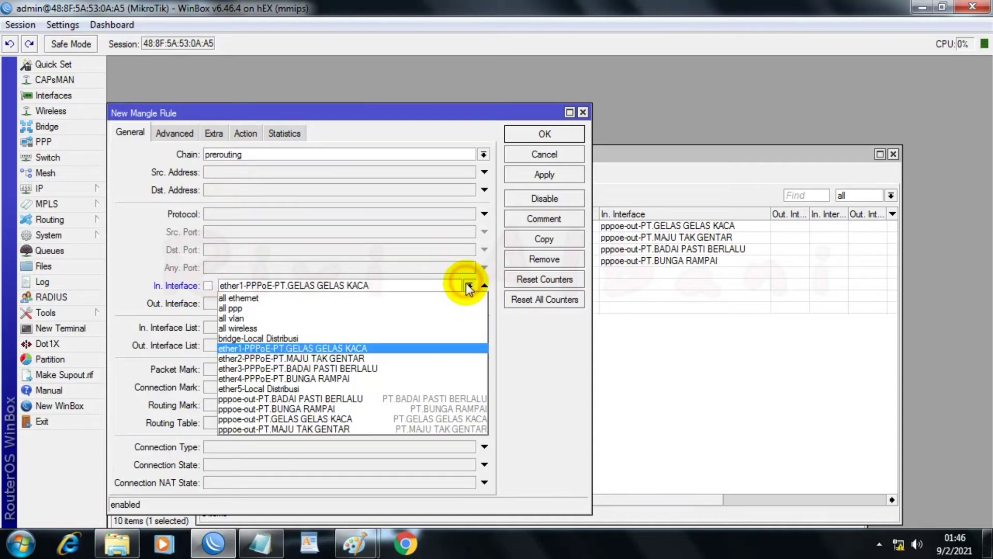
{"action": "left_click", "coordinate": [269, 337]}
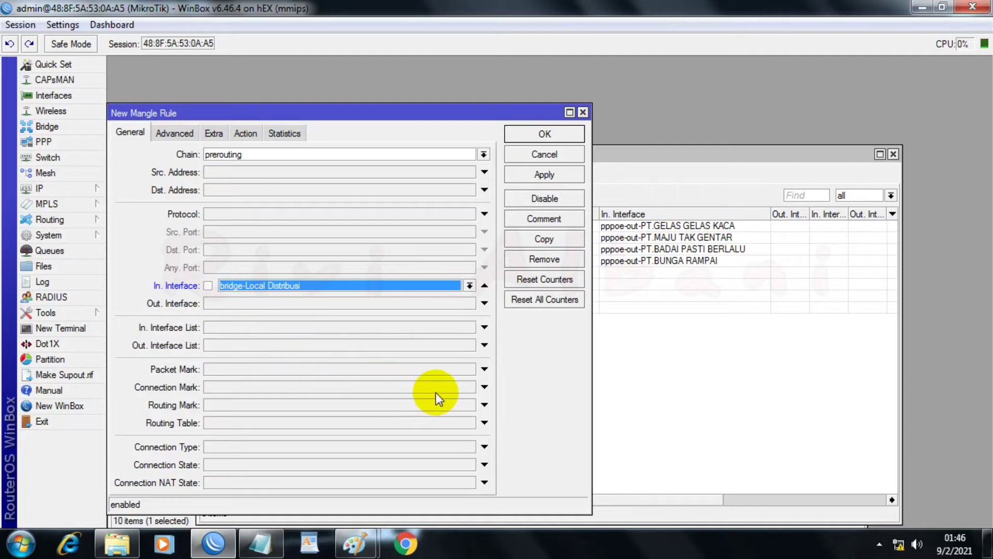
{"action": "left_click", "coordinate": [465, 384]}
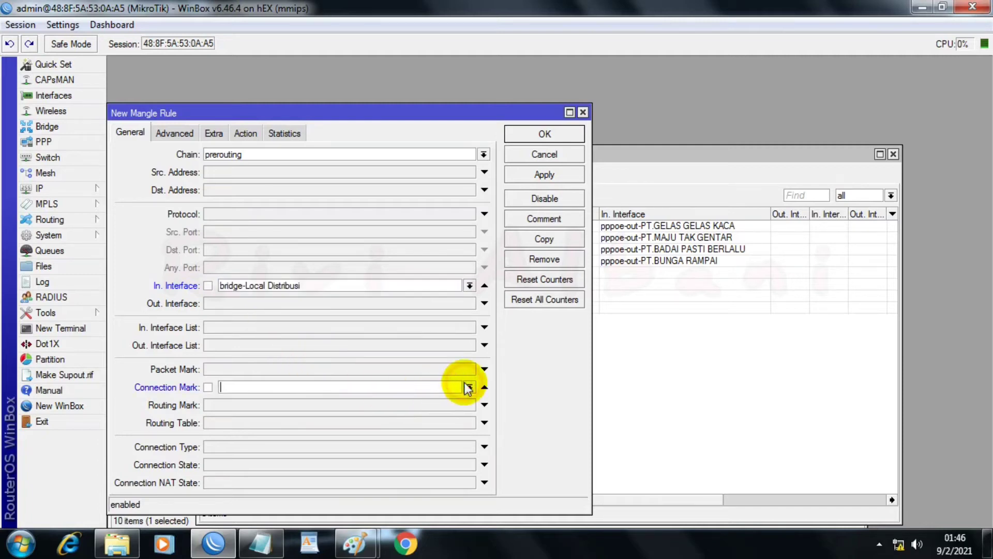
{"action": "left_click", "coordinate": [469, 387]}
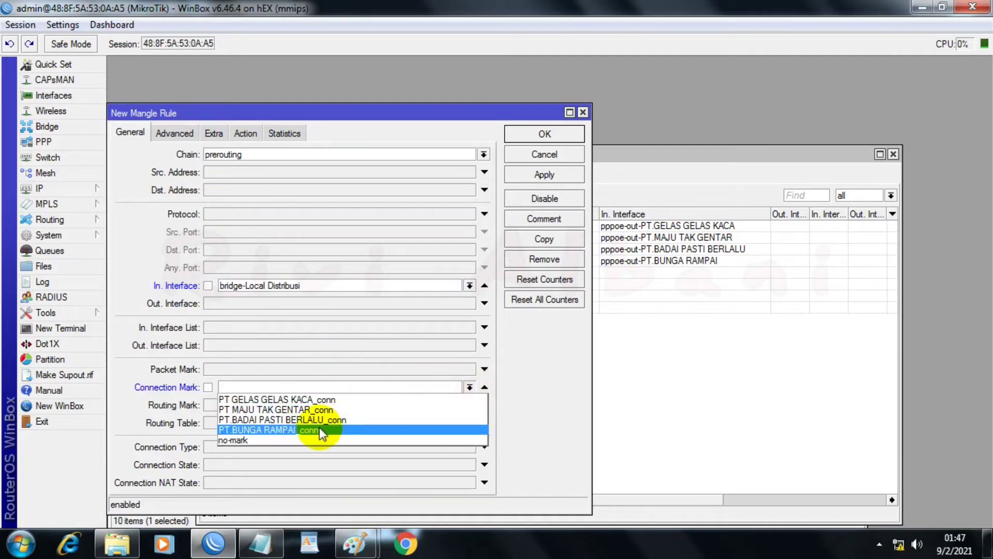
{"action": "left_click", "coordinate": [292, 441]}
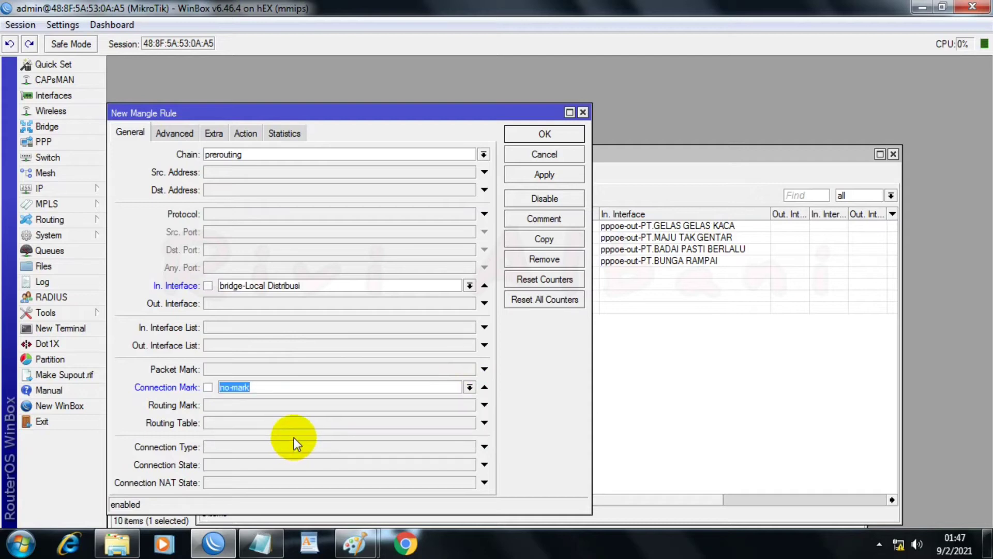
Step: Set the new rule's per connection classifier to both addresses and ports, 4/0
{"action": "left_click", "coordinate": [167, 135]}
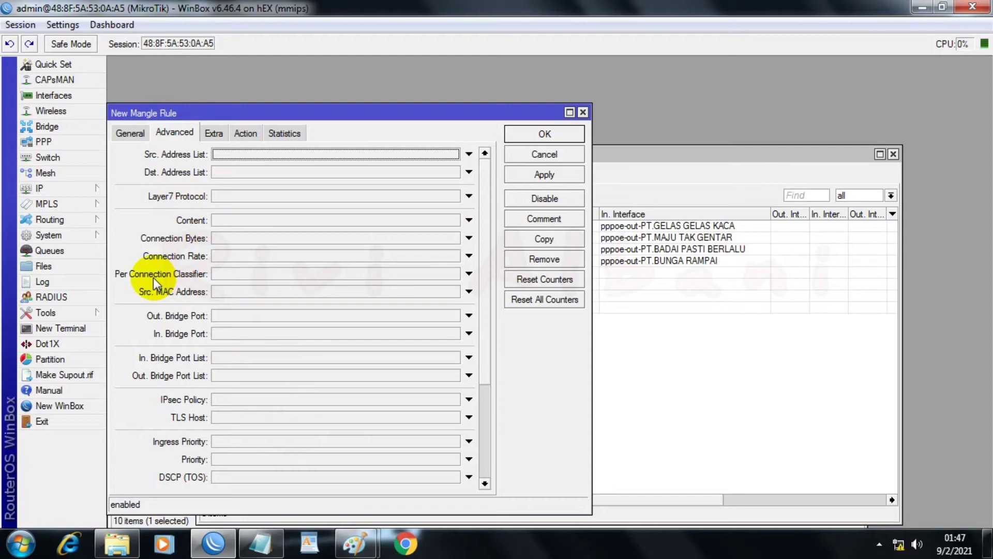
{"action": "left_click", "coordinate": [228, 274]}
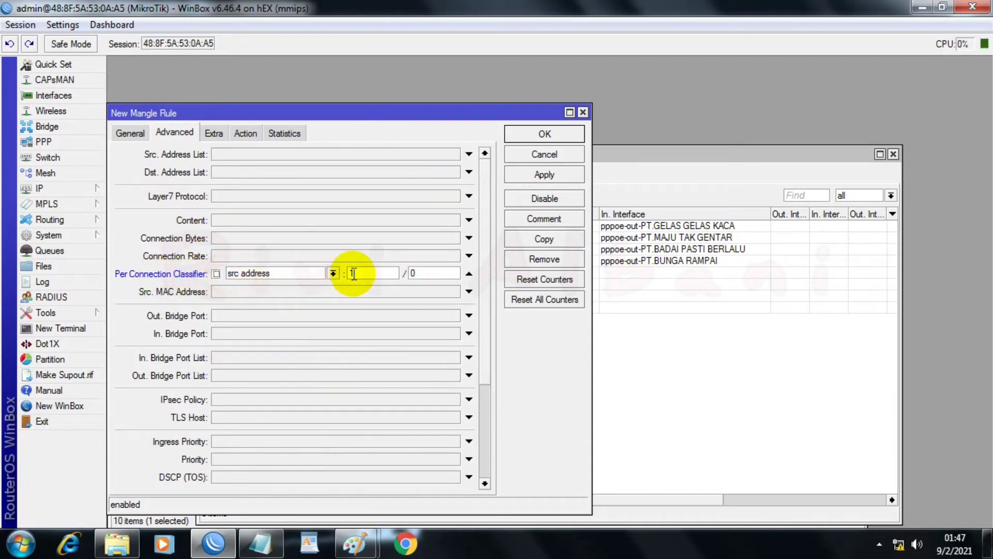
{"action": "left_click", "coordinate": [332, 275]}
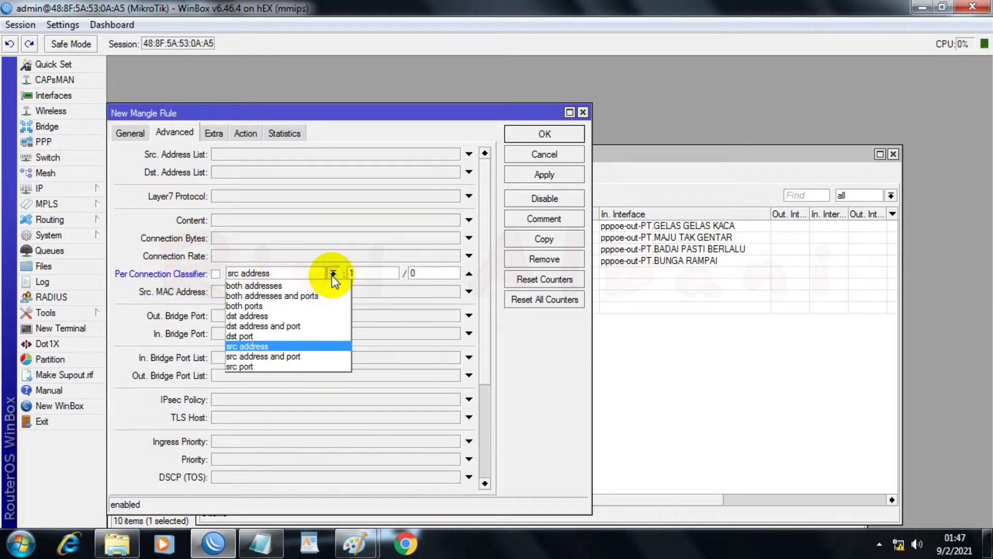
{"action": "left_click", "coordinate": [263, 296]}
{"action": "left_click", "coordinate": [358, 270]}
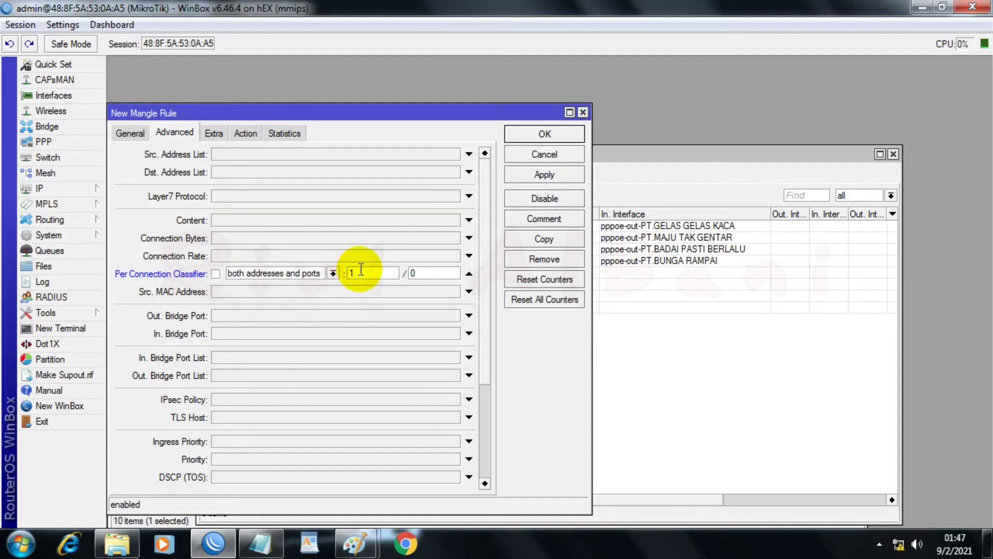
{"action": "double_click", "coordinate": [357, 269]}
{"action": "type", "text": "4"}
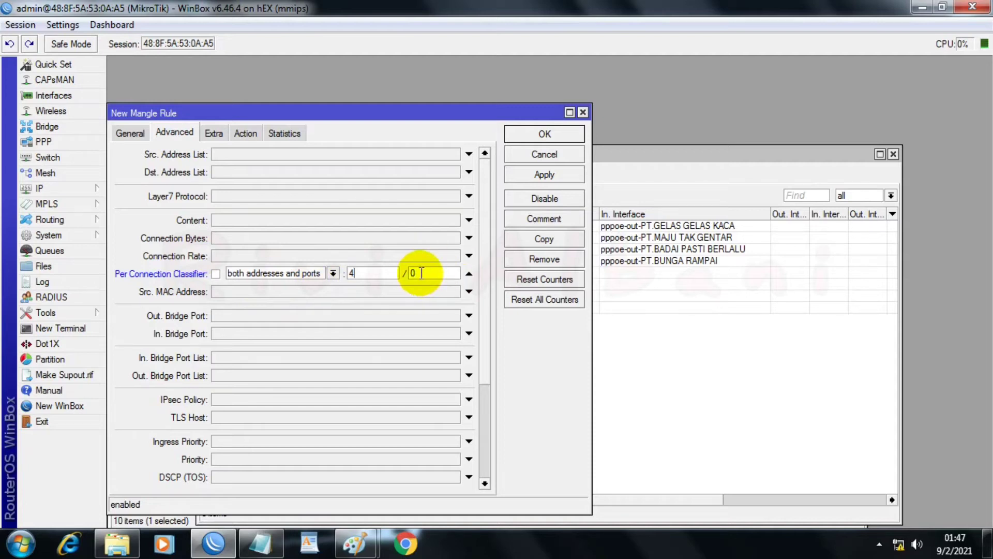
Step: Set the rule's destination address type to local and invert the match
{"action": "left_click", "coordinate": [218, 137]}
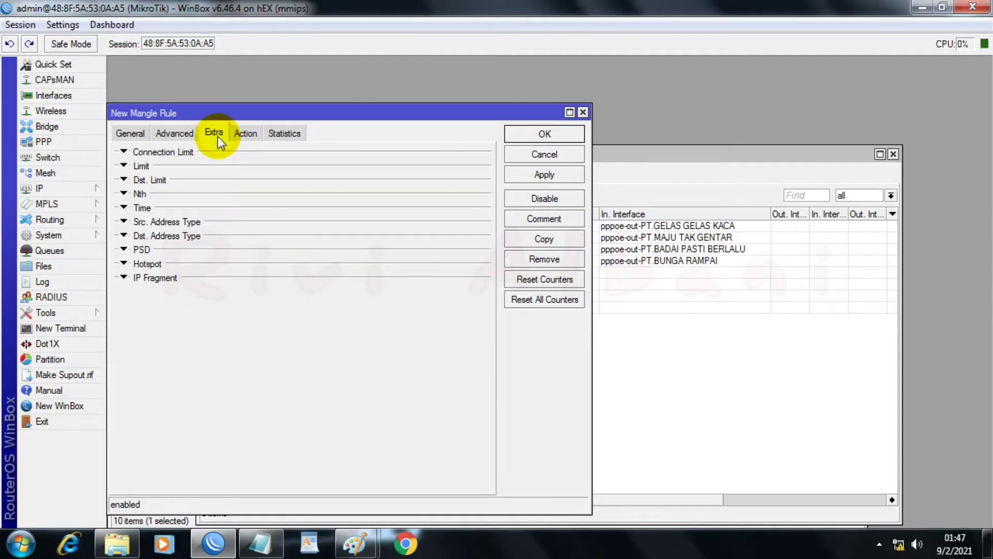
{"action": "left_click", "coordinate": [124, 235]}
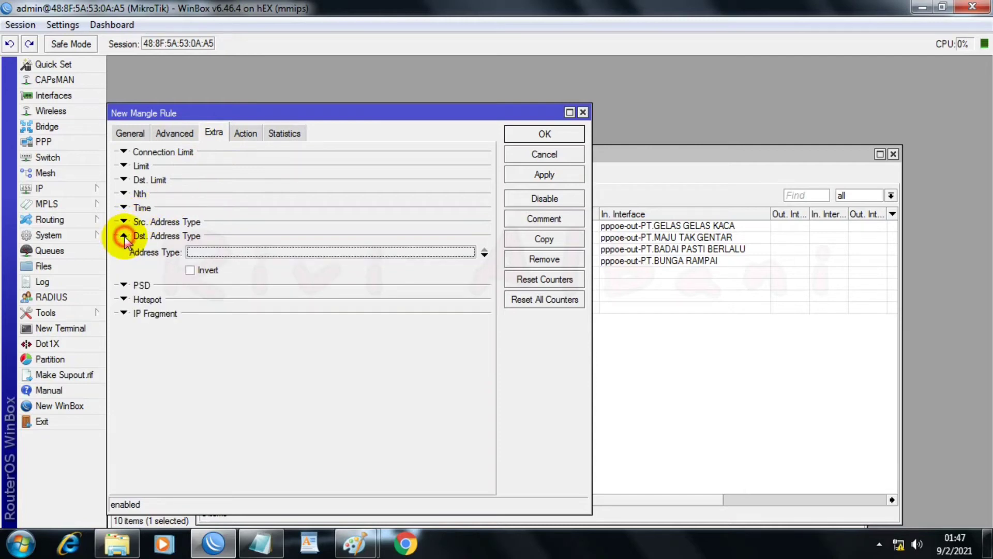
{"action": "left_click", "coordinate": [463, 252]}
{"action": "left_click", "coordinate": [468, 252]}
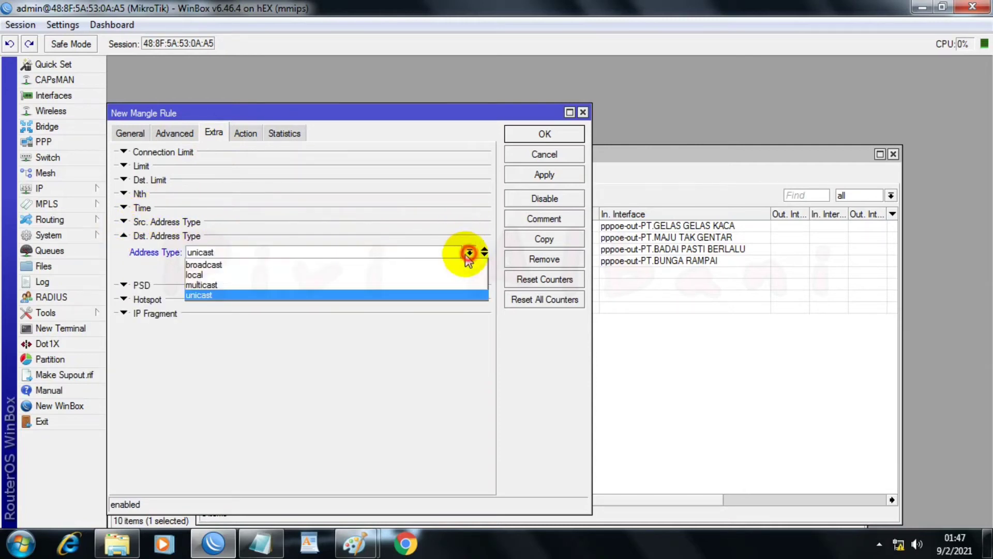
{"action": "left_click", "coordinate": [219, 275]}
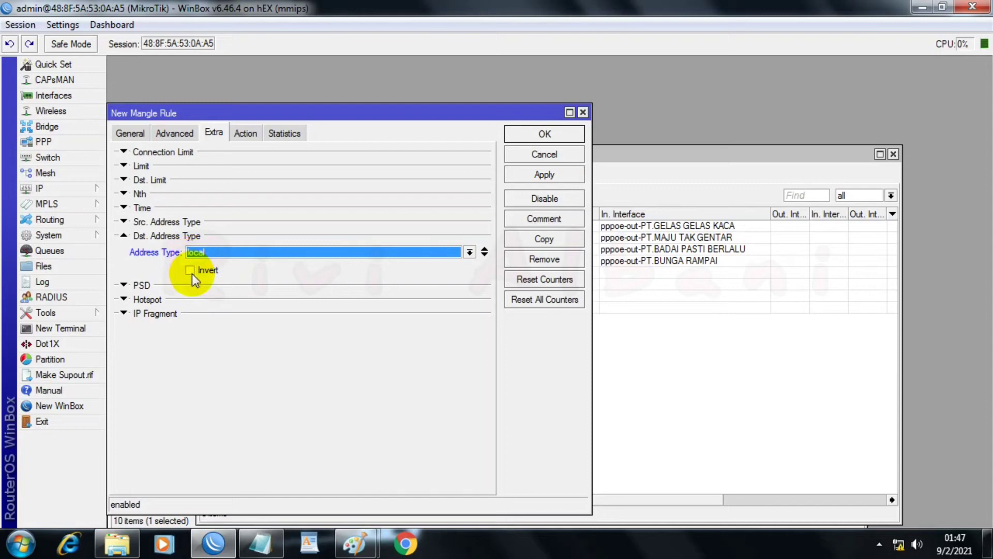
{"action": "left_click", "coordinate": [193, 272]}
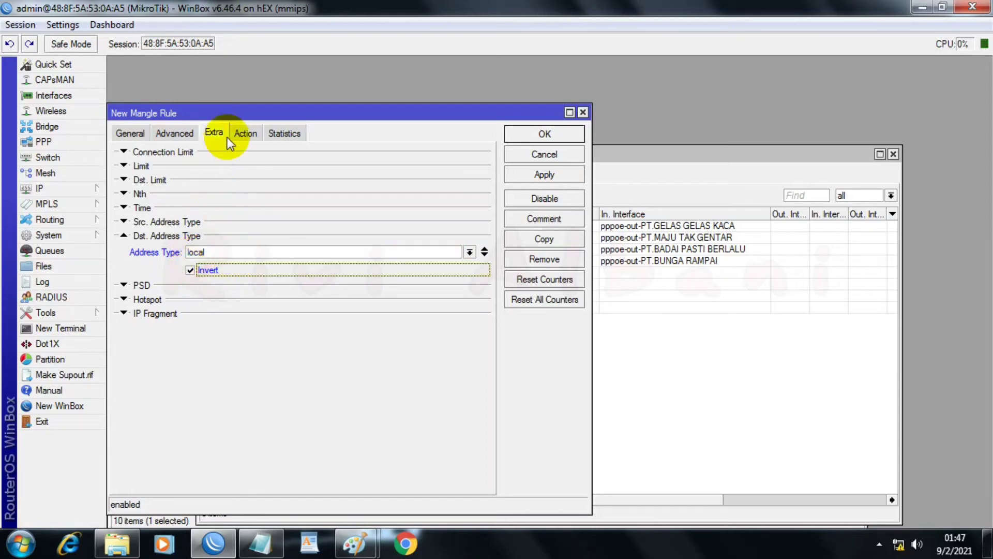
Step: Make the rule mark connections with PT GELAS GELAS KACA_conn, keeping passthrough enabled, and apply it
{"action": "left_click", "coordinate": [242, 135]}
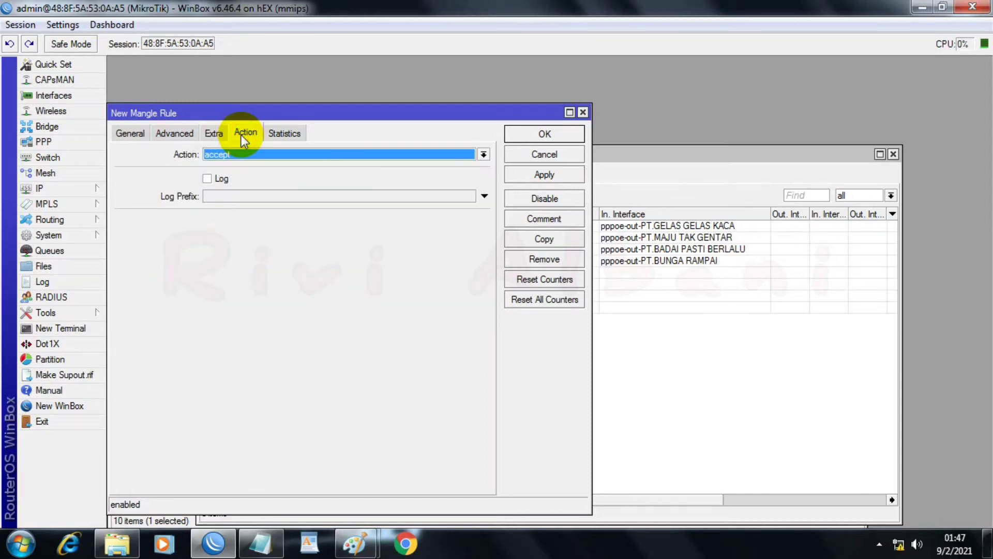
{"action": "left_click", "coordinate": [234, 155]}
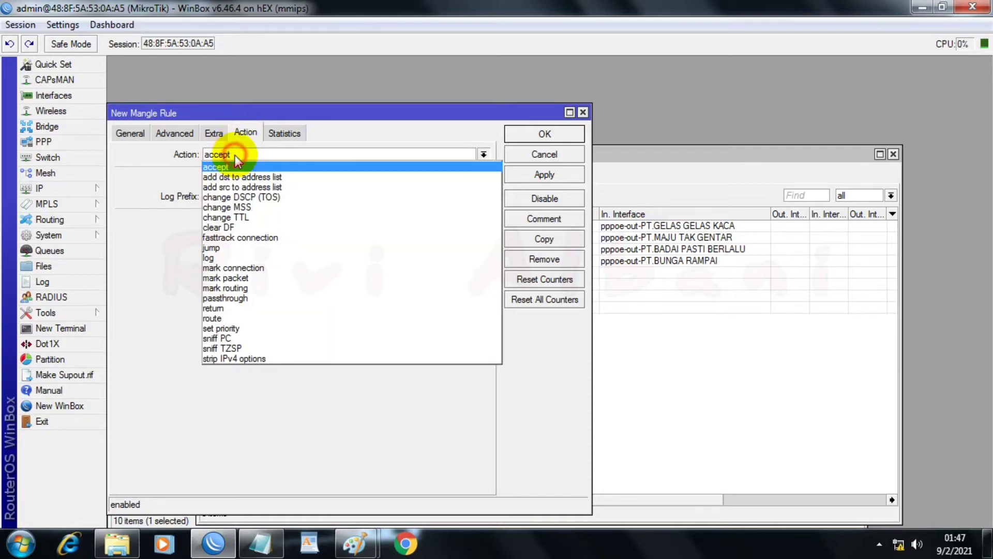
{"action": "left_click", "coordinate": [246, 268]}
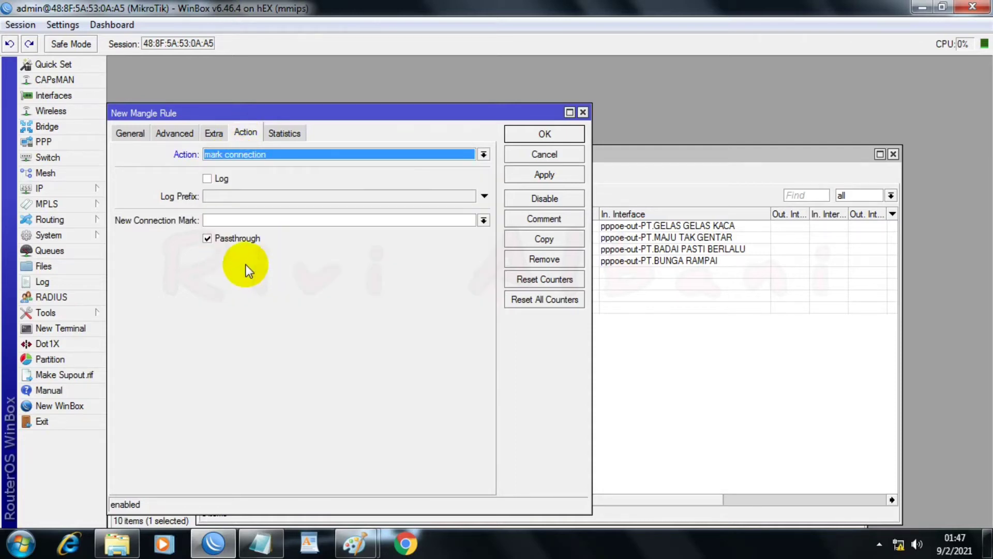
{"action": "left_click", "coordinate": [484, 221]}
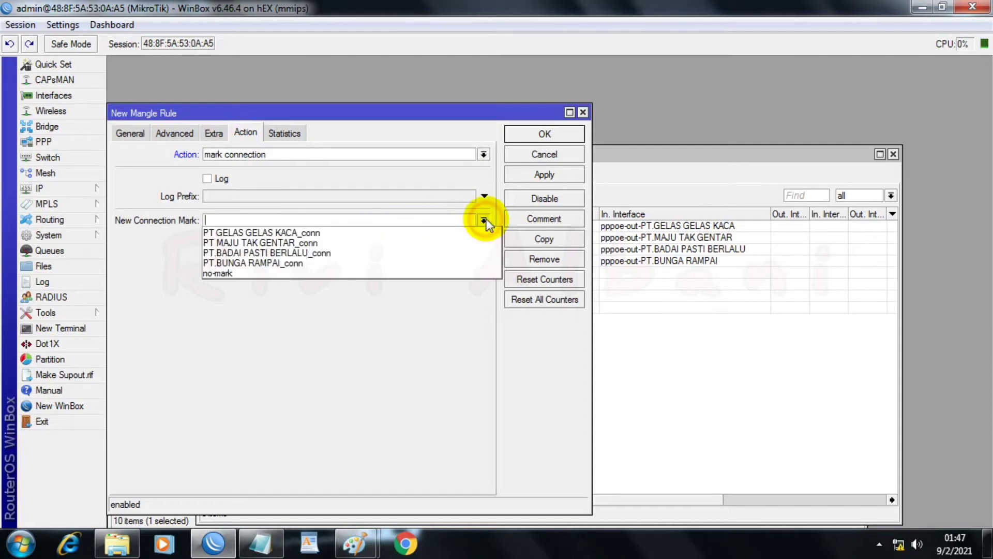
{"action": "left_click", "coordinate": [262, 235]}
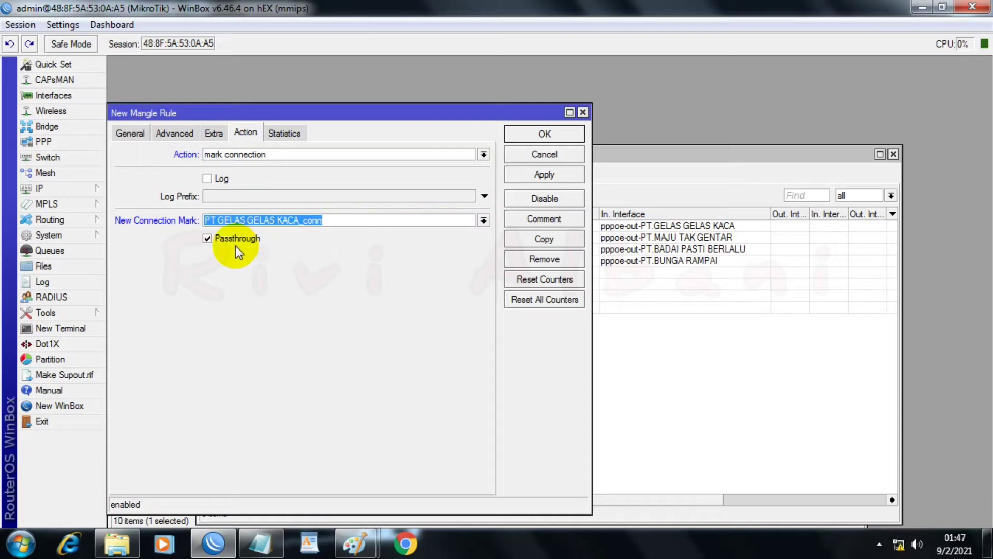
{"action": "left_click", "coordinate": [513, 172]}
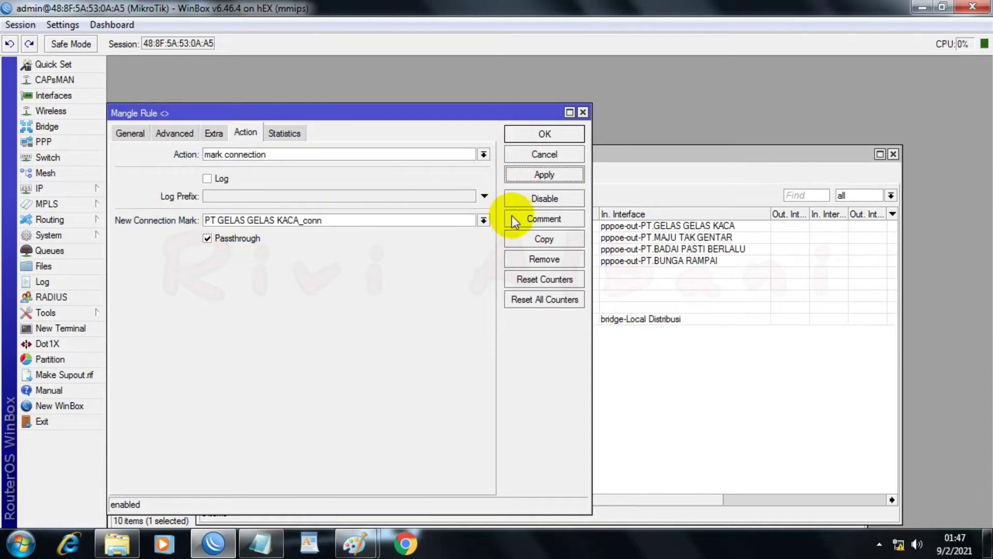
Step: Duplicate the GELAS GELAS KACA classifier rule and set the copy's per connection classifier to 4/1
{"action": "left_click", "coordinate": [523, 244]}
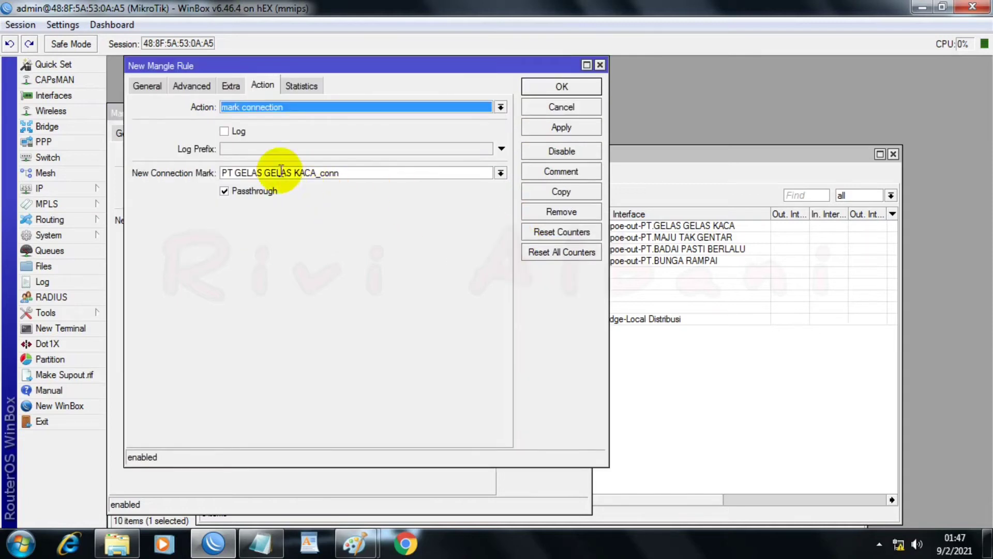
{"action": "left_click", "coordinate": [147, 86]}
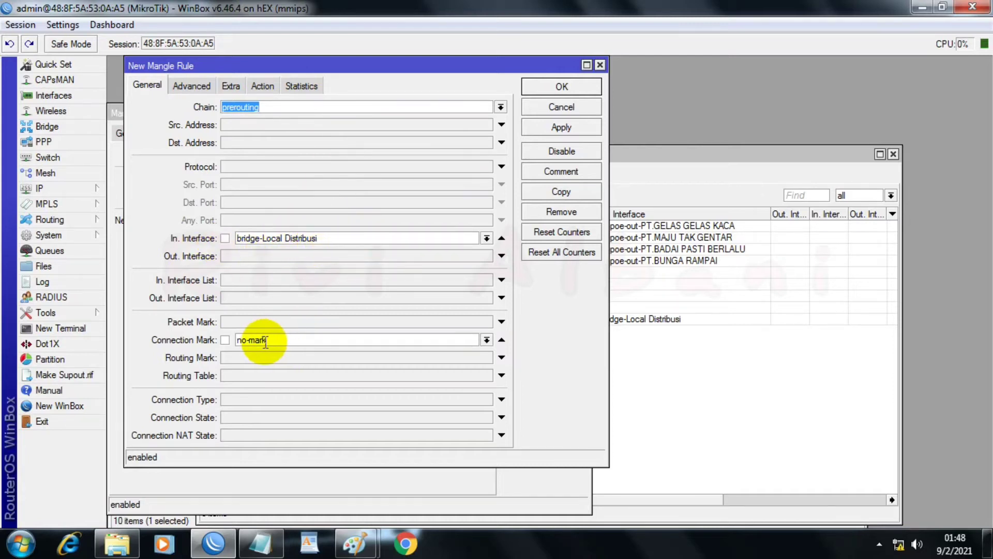
{"action": "left_click", "coordinate": [193, 86]}
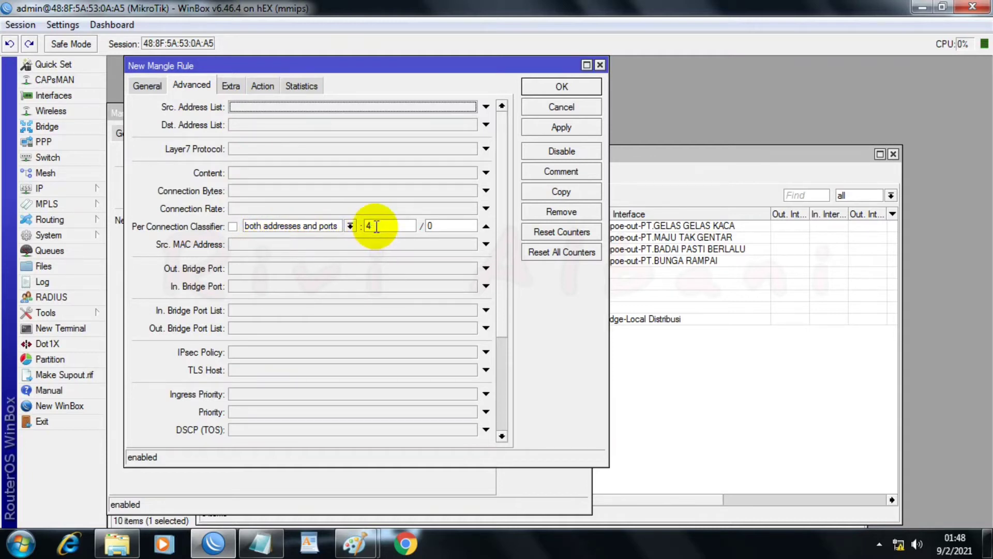
{"action": "left_click", "coordinate": [439, 226]}
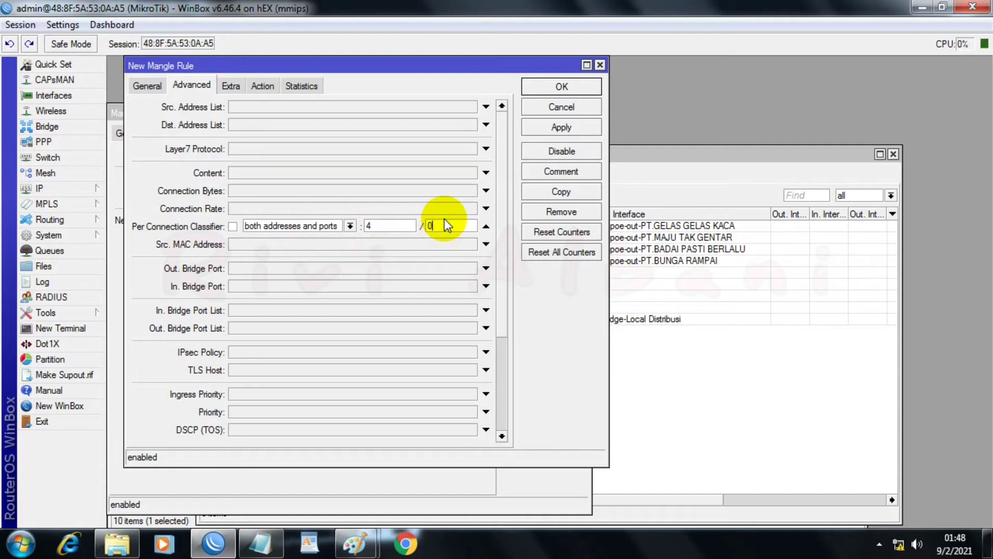
{"action": "key", "text": "BackSpace"}
{"action": "type", "text": "1"}
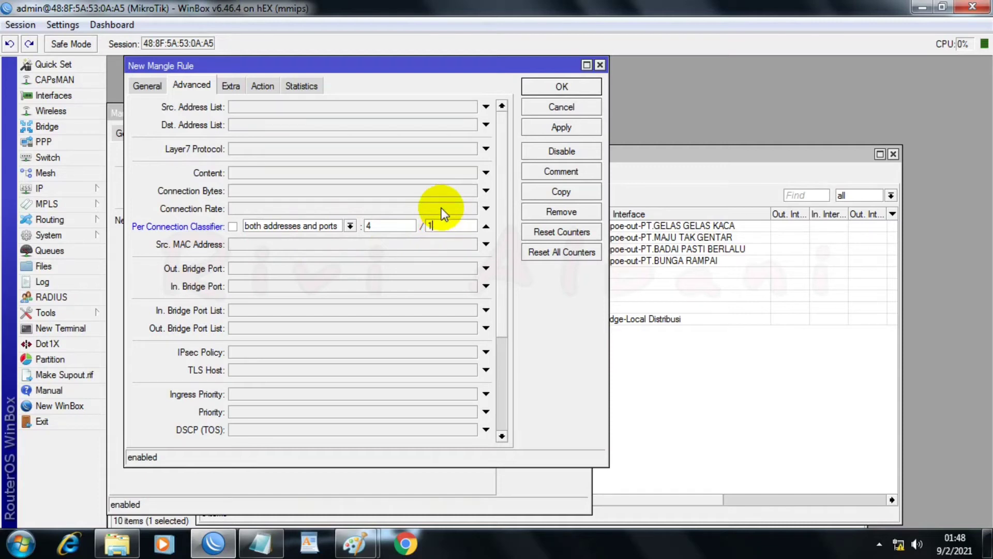
Step: Set the copied rule's new connection mark to PT MAJU TAK GENTAR_conn and apply it
{"action": "left_click", "coordinate": [231, 86]}
{"action": "left_click", "coordinate": [264, 87]}
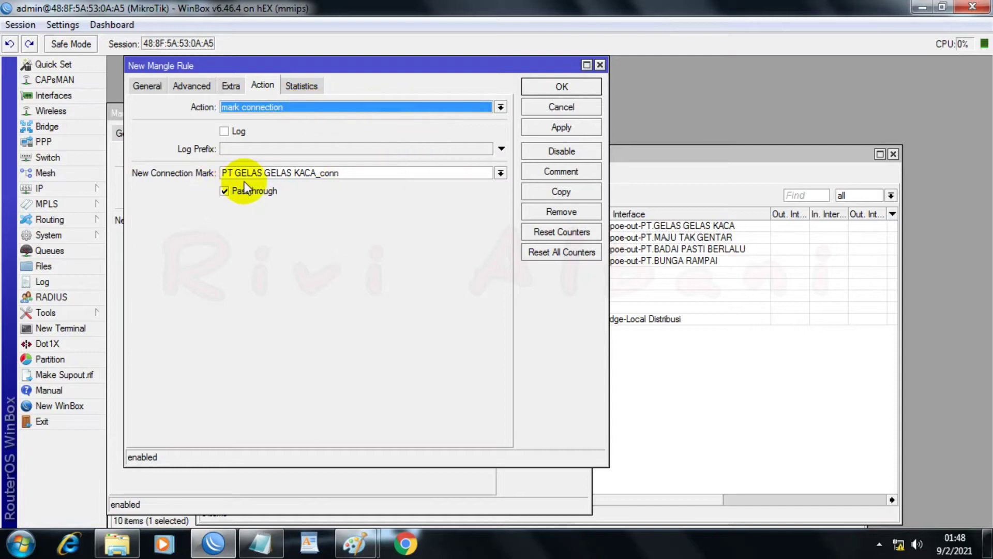
{"action": "left_click", "coordinate": [501, 173]}
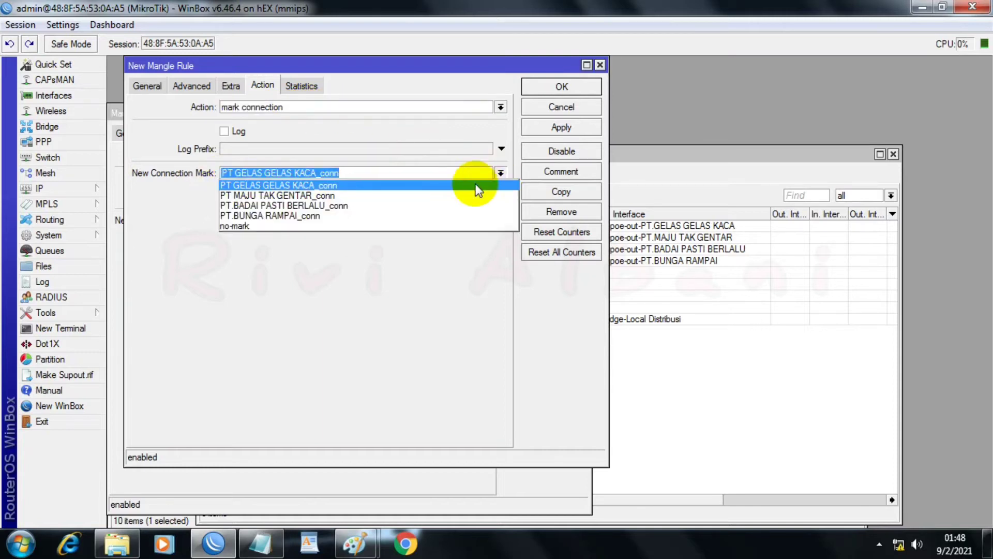
{"action": "left_click", "coordinate": [315, 195]}
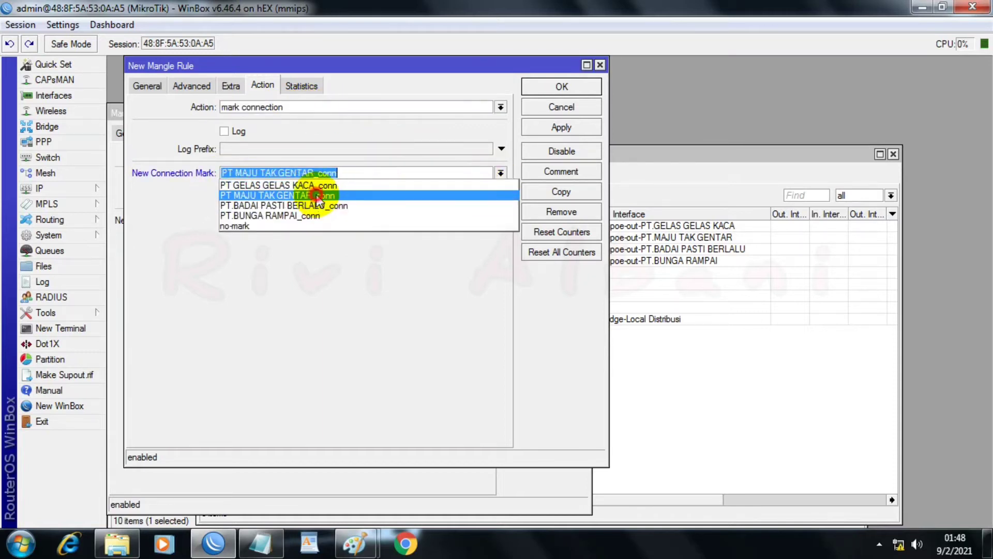
{"action": "left_click", "coordinate": [529, 131]}
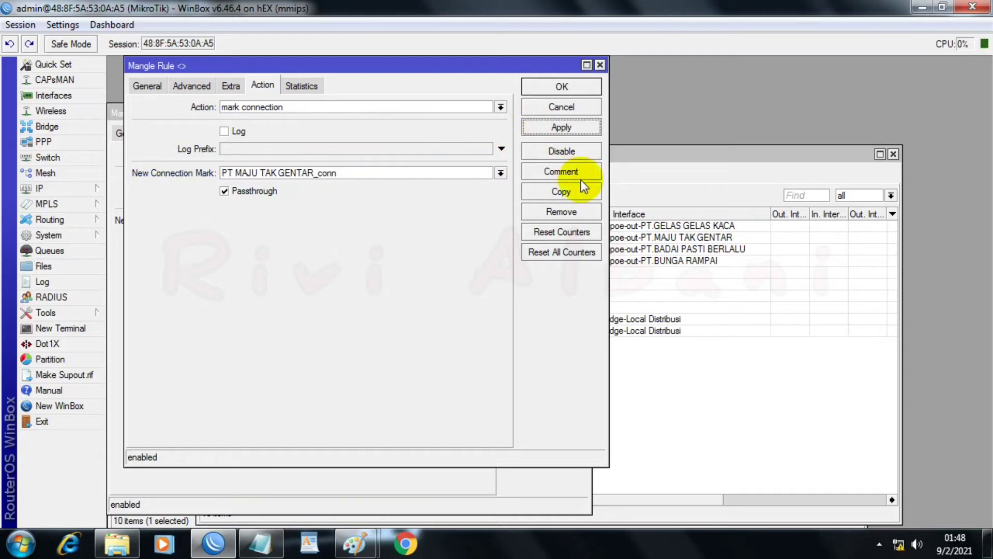
Step: Duplicate the MAJU TAK GENTAR classifier rule and set the copy's per connection classifier to 4/2
{"action": "left_click", "coordinate": [527, 191]}
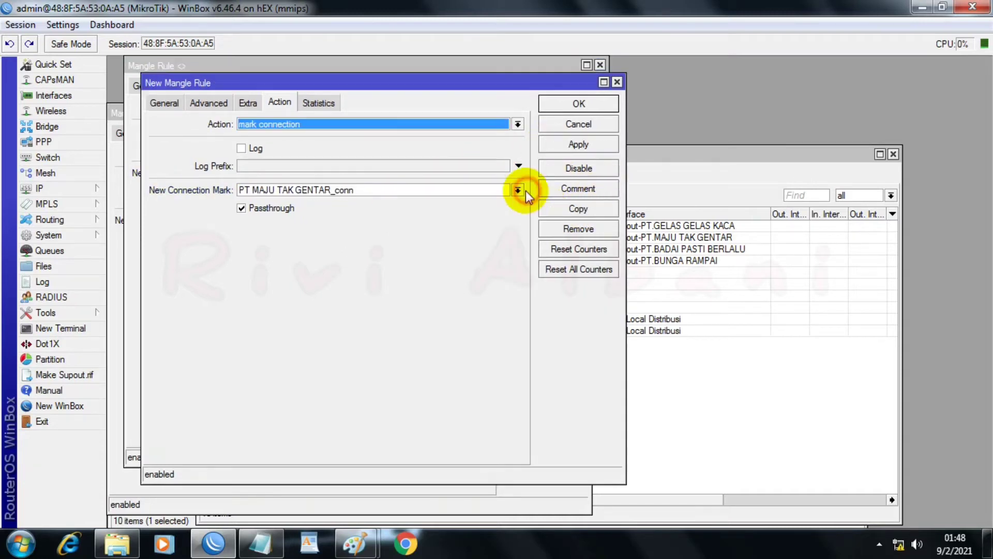
{"action": "left_click", "coordinate": [165, 103]}
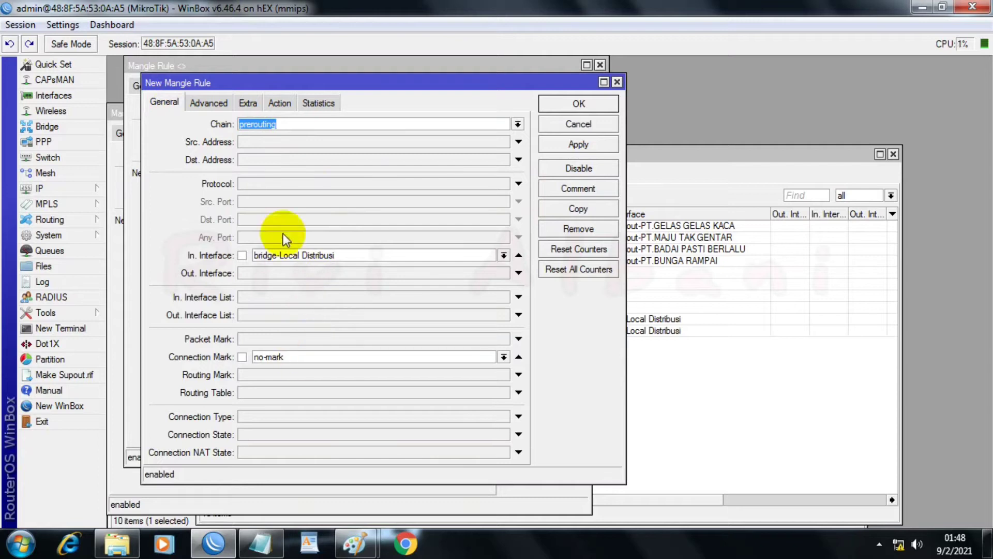
{"action": "left_click", "coordinate": [228, 102]}
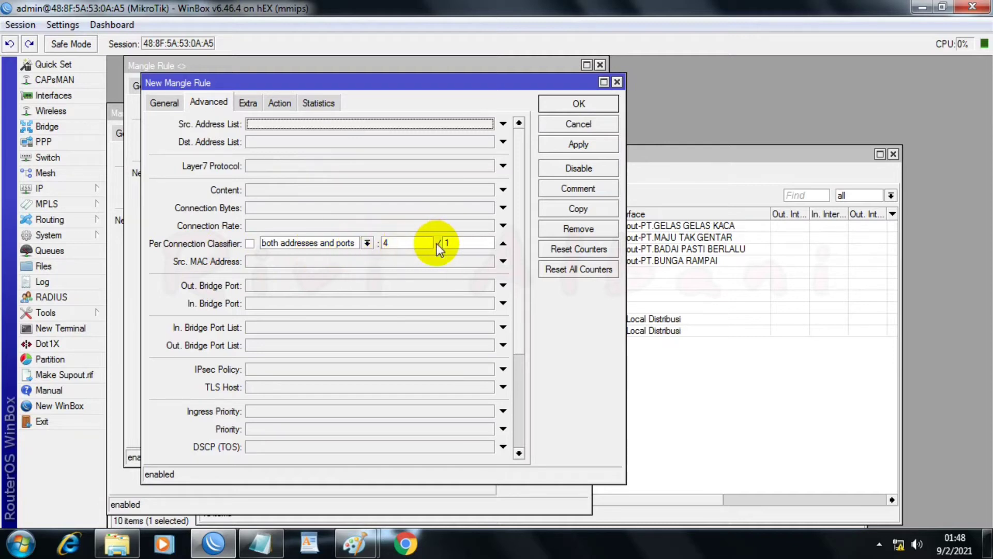
{"action": "left_click", "coordinate": [470, 243]}
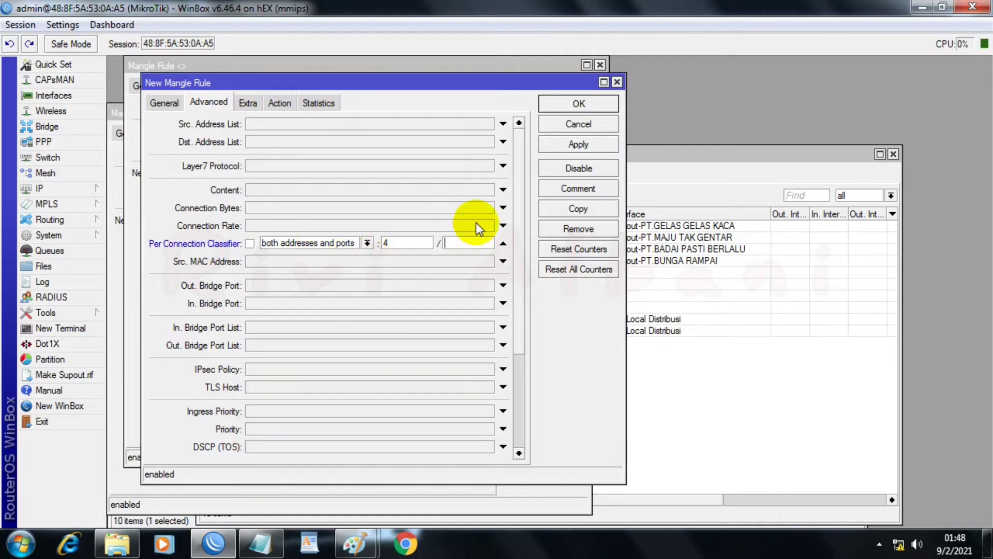
{"action": "key", "text": "BackSpace"}
{"action": "type", "text": "2"}
Step: Set the 4/2 rule's new connection mark to PT.BADAI PASTI BERLALU_conn and apply it
{"action": "left_click", "coordinate": [253, 101]}
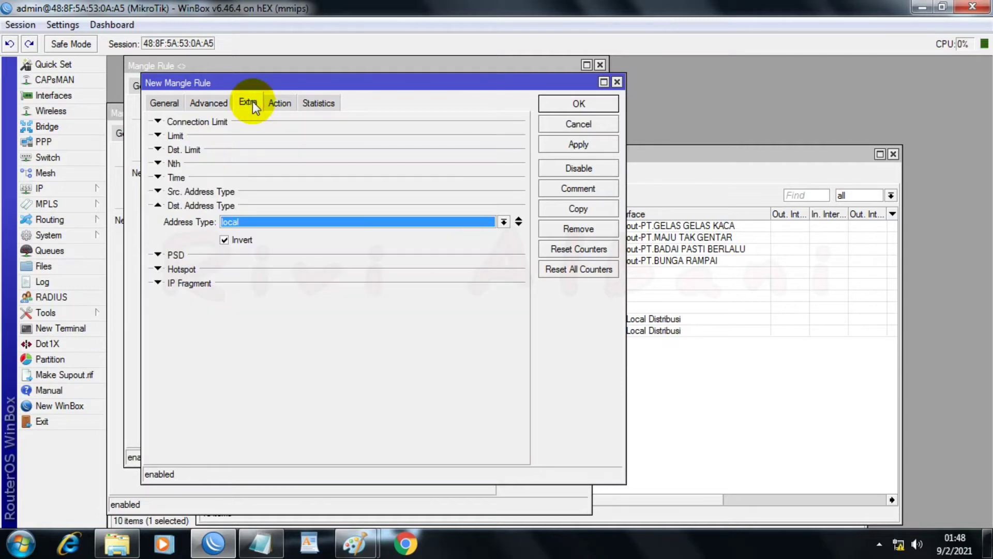
{"action": "left_click", "coordinate": [274, 104]}
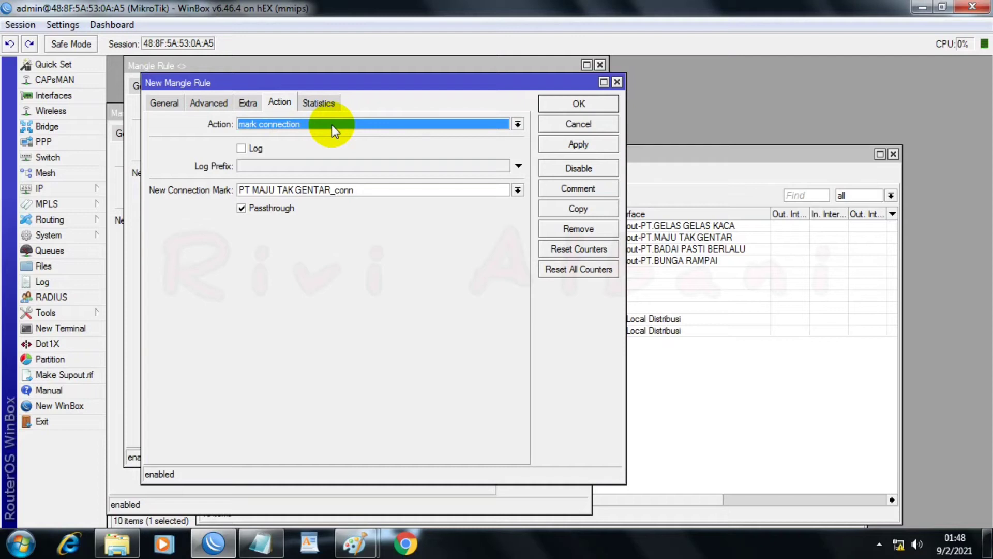
{"action": "left_click", "coordinate": [517, 190]}
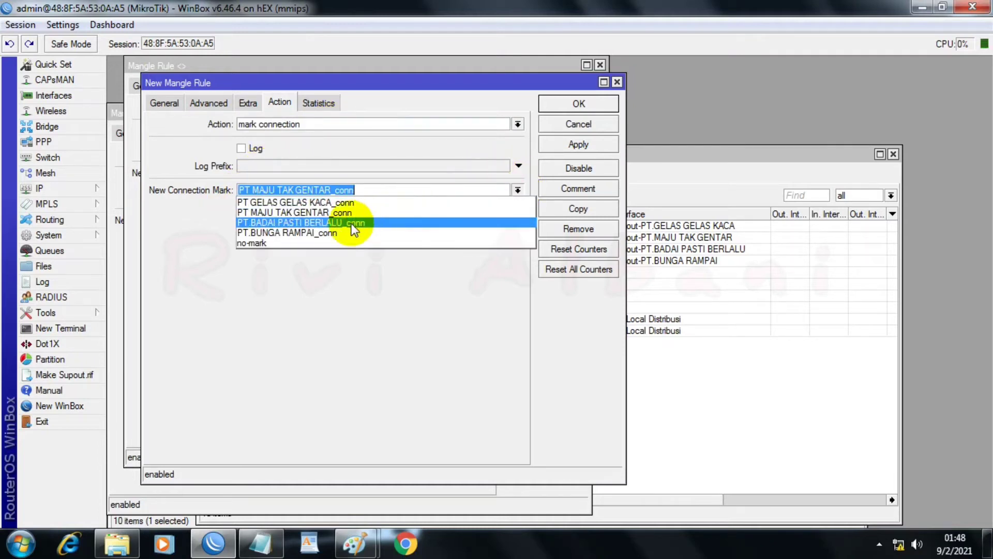
{"action": "left_click", "coordinate": [272, 224]}
{"action": "left_click", "coordinate": [568, 146]}
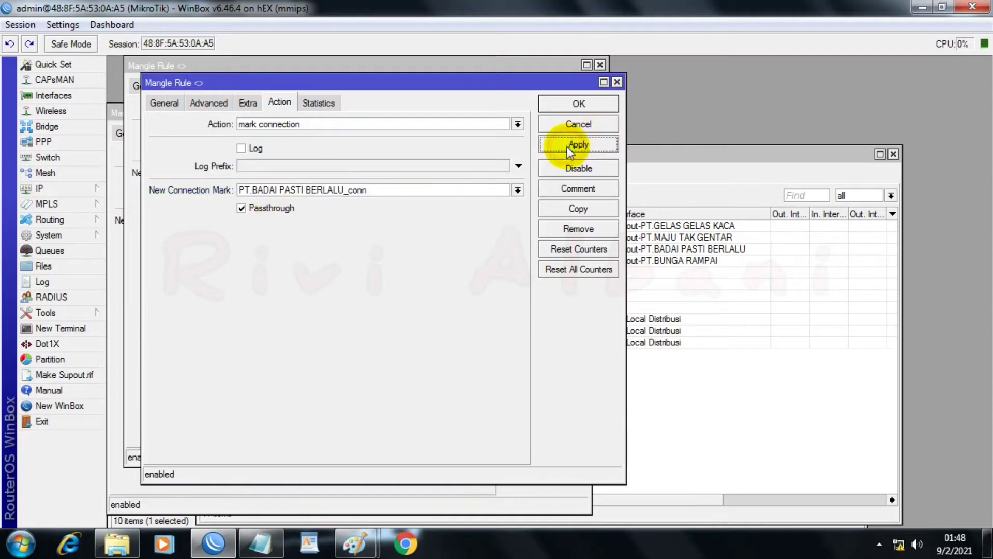
Step: Duplicate the BADAI PASTI BERLALU classifier rule and set the copy's per connection classifier to 4/3
{"action": "left_click", "coordinate": [560, 208]}
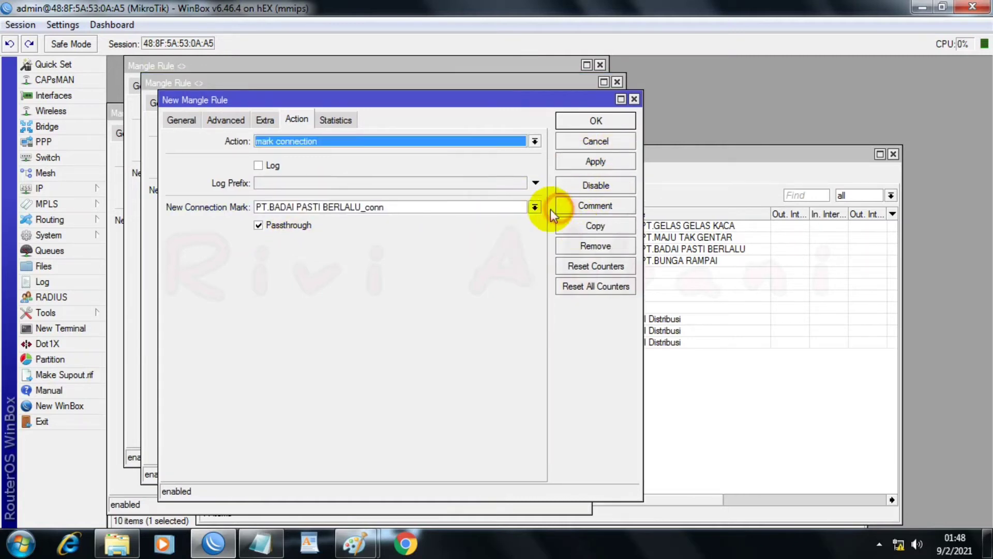
{"action": "left_click", "coordinate": [199, 117]}
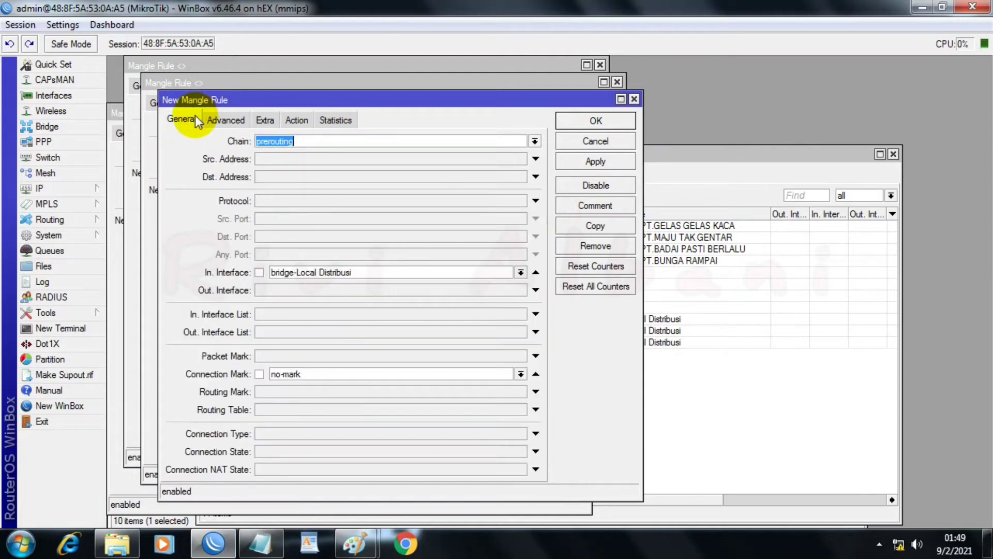
{"action": "left_click", "coordinate": [223, 120]}
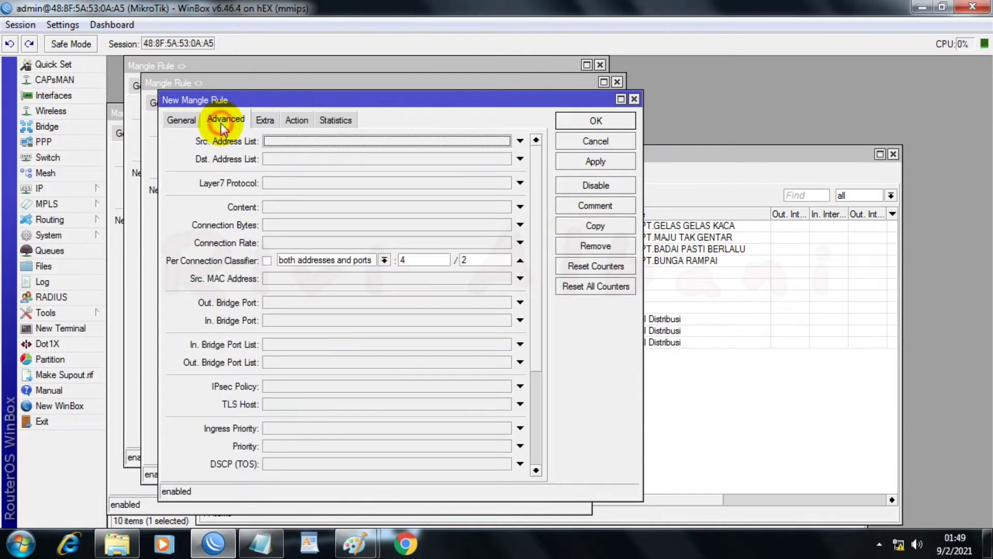
{"action": "double_click", "coordinate": [467, 263]}
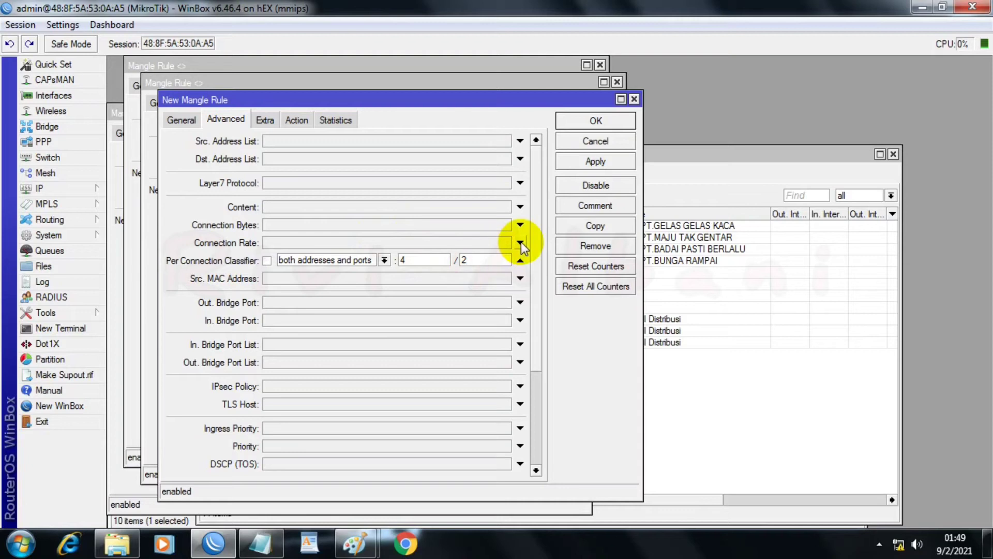
{"action": "type", "text": "3"}
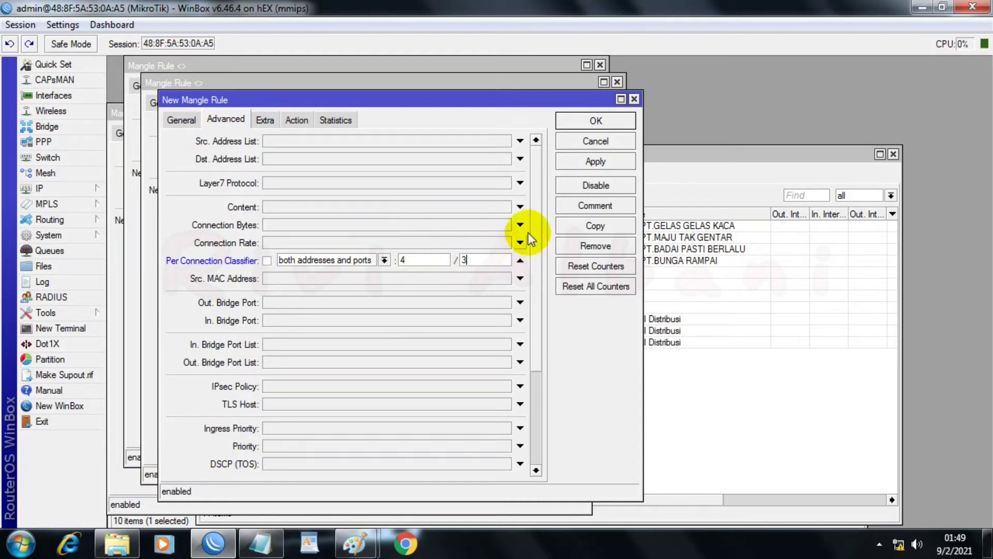
Step: Set the 4/3 rule's new connection mark to PT.BUNGA RAMPAI_conn and apply it
{"action": "left_click", "coordinate": [265, 119]}
{"action": "left_click", "coordinate": [297, 119]}
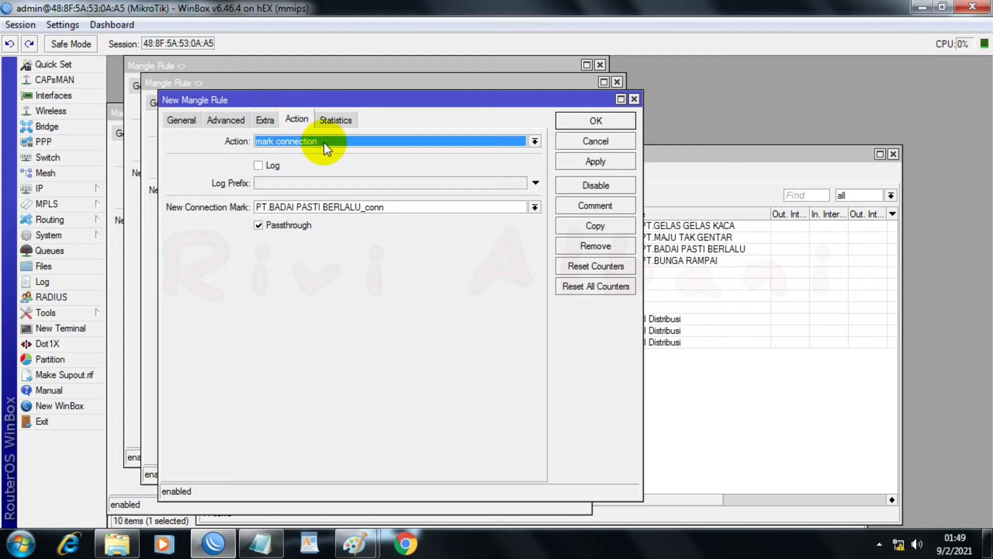
{"action": "left_click", "coordinate": [533, 207]}
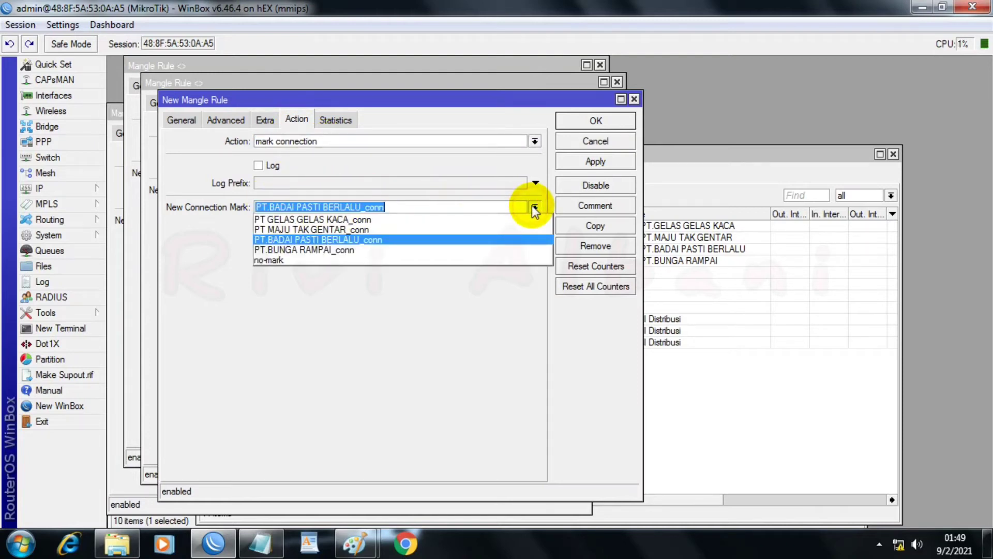
{"action": "left_click", "coordinate": [292, 248]}
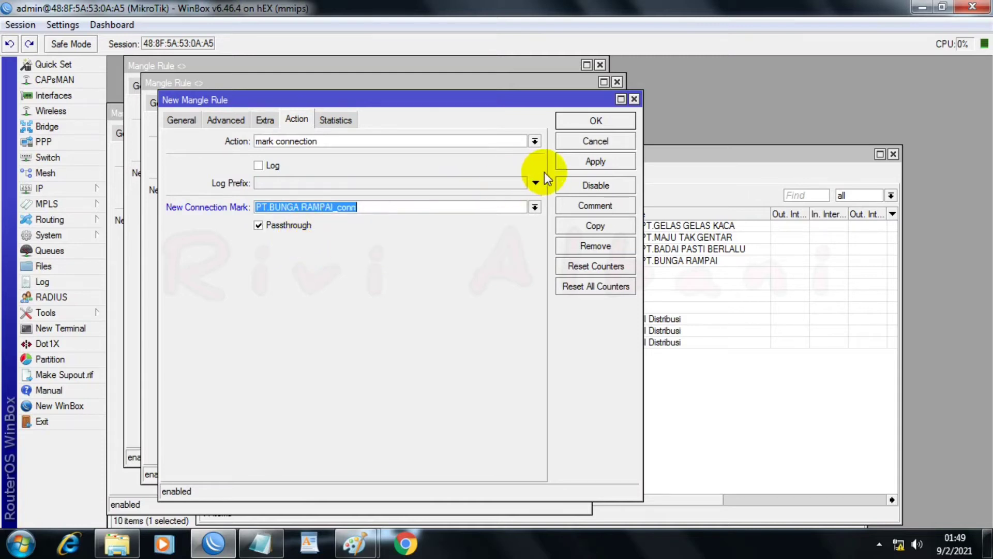
{"action": "left_click", "coordinate": [570, 156]}
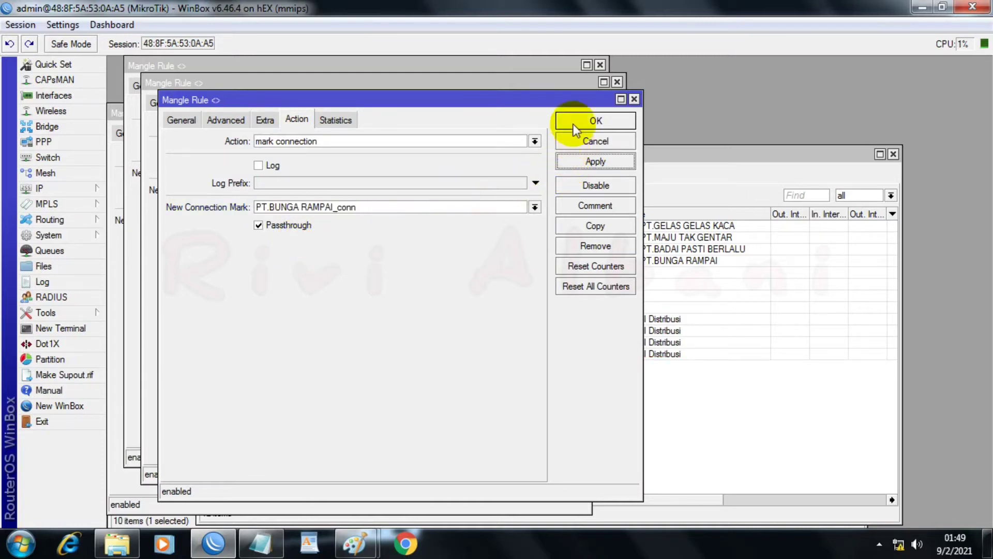
Step: Confirm and close the four open classifier rule windows to return to the mangle rule list
{"action": "left_click", "coordinate": [573, 123]}
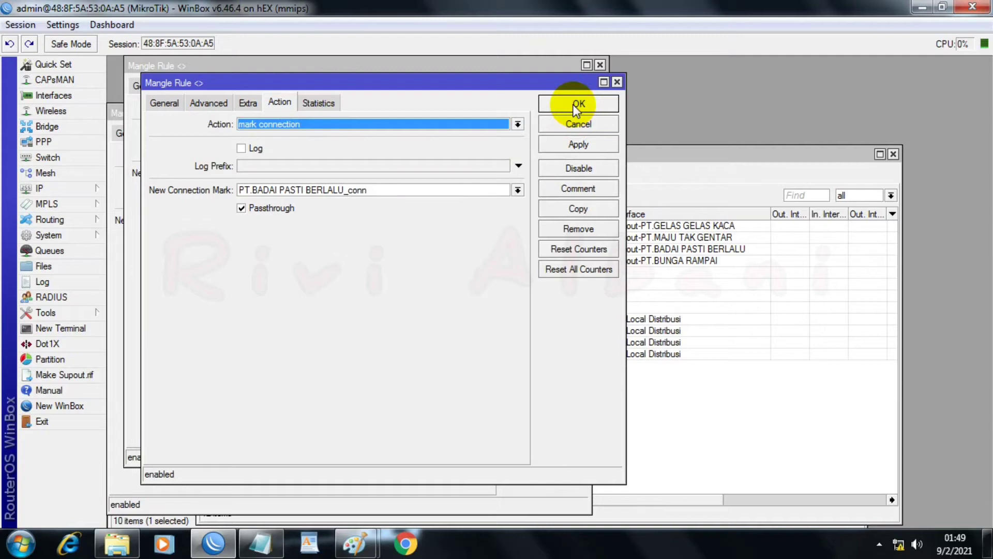
{"action": "left_click", "coordinate": [573, 104]}
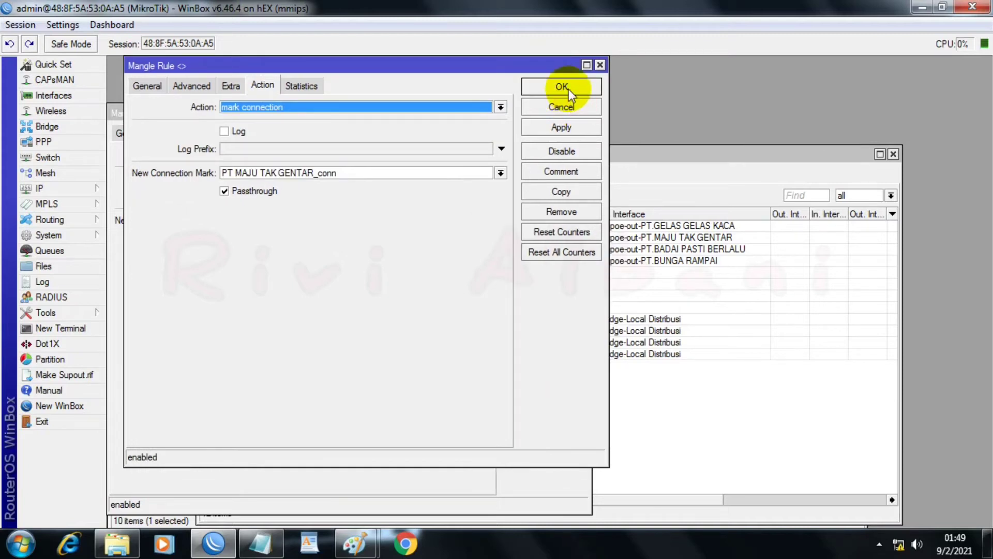
{"action": "left_click", "coordinate": [561, 87]}
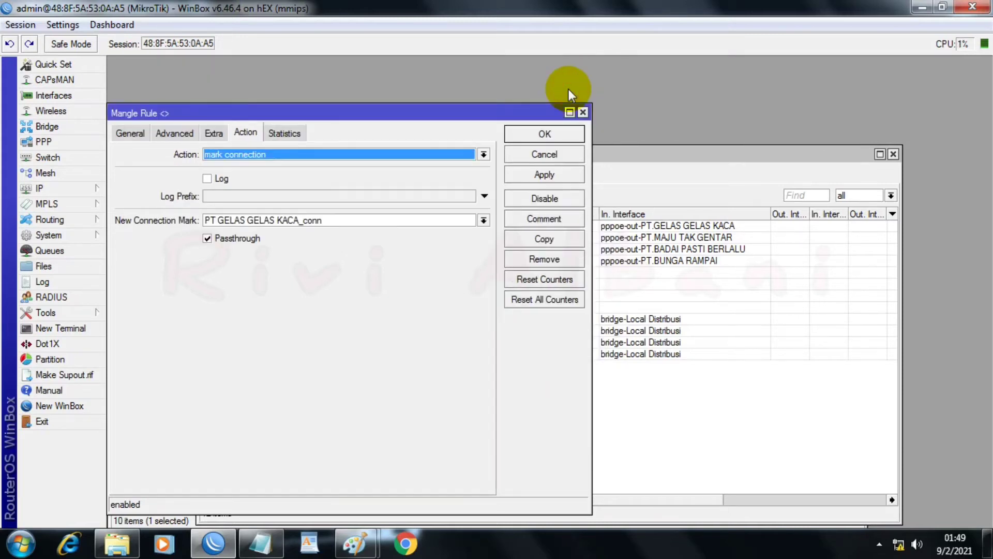
{"action": "left_click", "coordinate": [540, 134]}
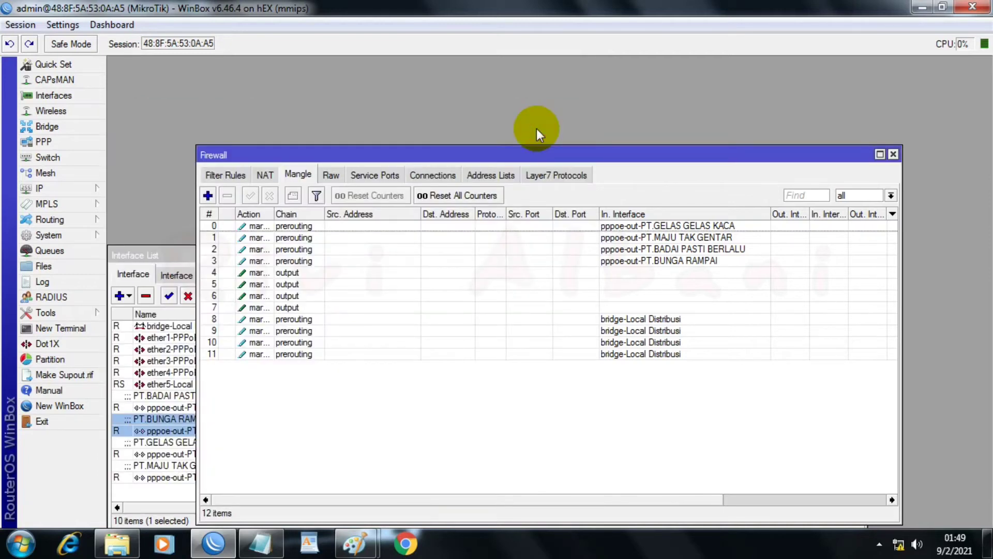
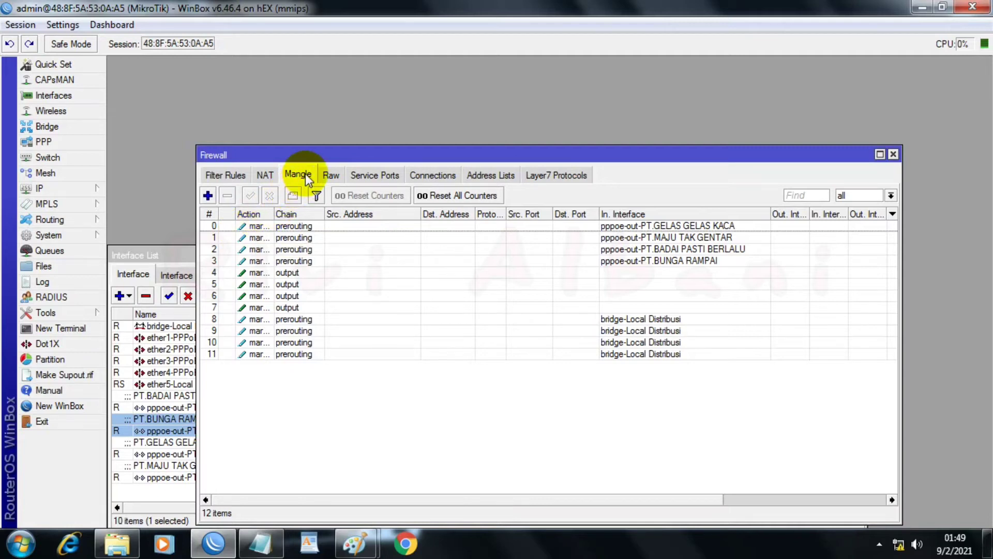
Step: Add a prerouting mangle rule with in-interface bridge-Local Distribusi and connection mark PT GELAS GELAS KACA_conn
{"action": "left_click", "coordinate": [207, 196]}
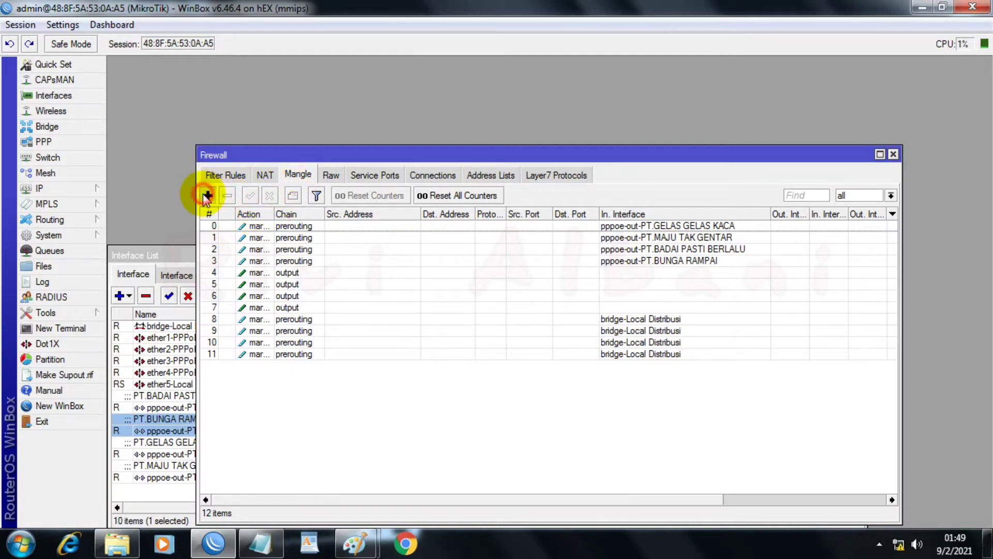
{"action": "left_click", "coordinate": [136, 133]}
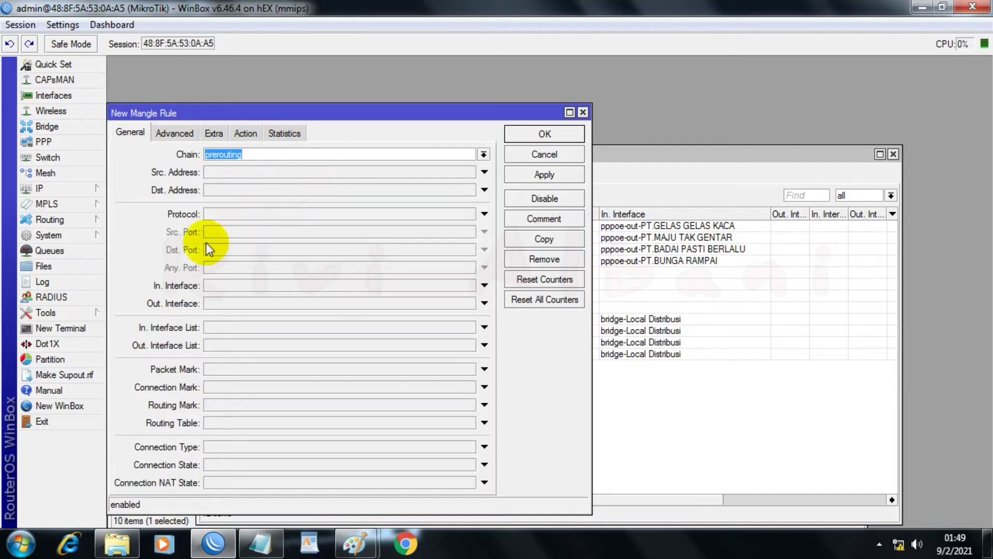
{"action": "left_click", "coordinate": [238, 288]}
{"action": "left_click", "coordinate": [469, 285]}
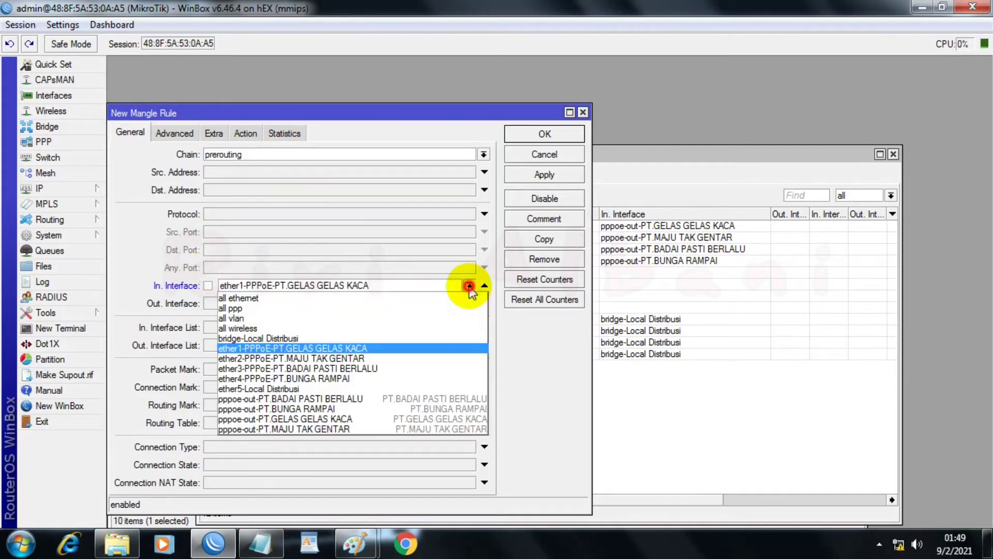
{"action": "left_click", "coordinate": [271, 337]}
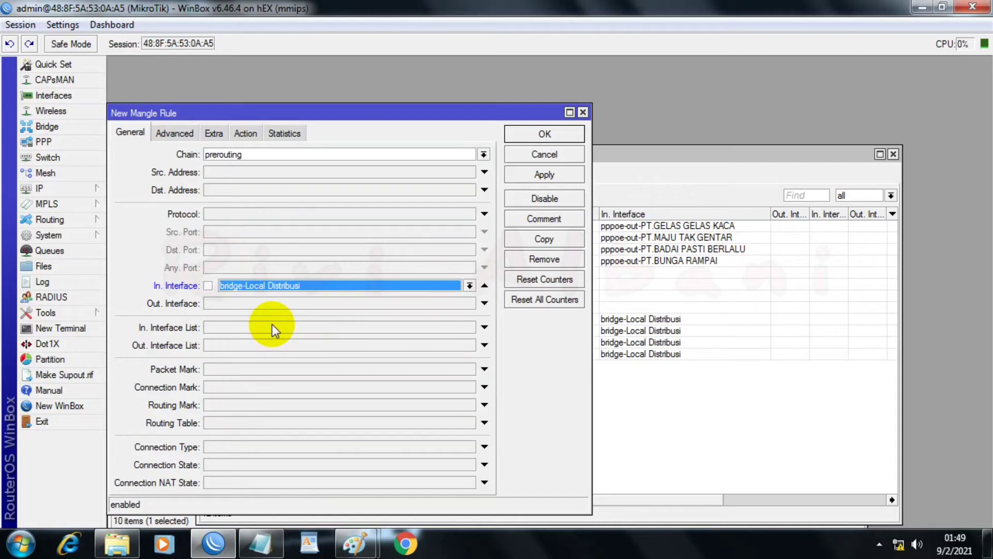
{"action": "left_click", "coordinate": [313, 383]}
{"action": "left_click", "coordinate": [469, 387]}
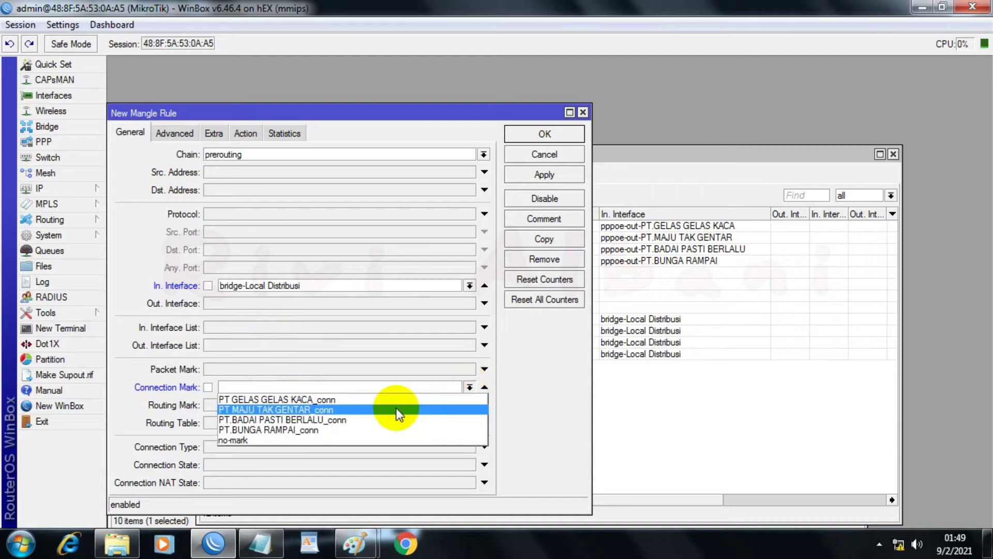
{"action": "left_click", "coordinate": [329, 399]}
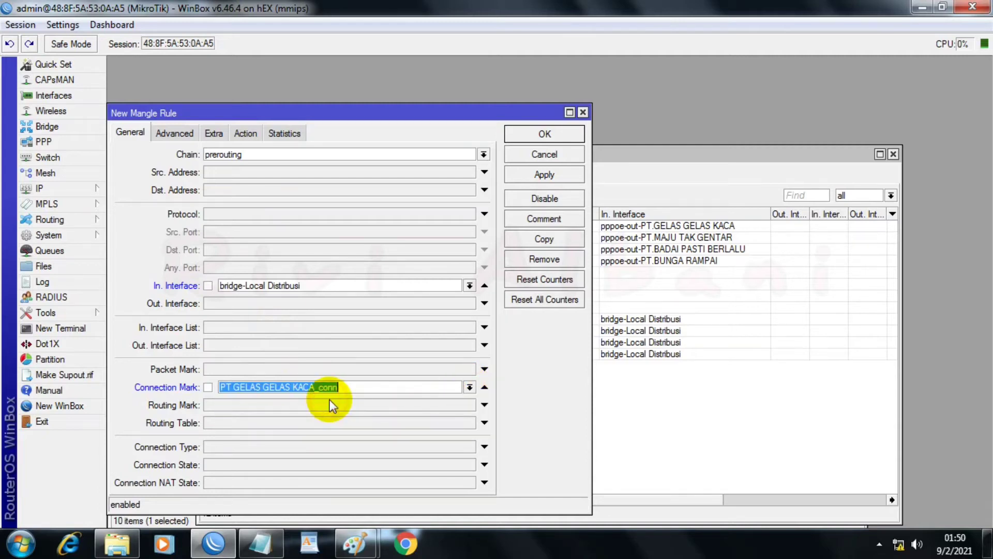
Step: Set the new rule's action to mark routing with new routing mark To-PT GELAS GELAS KACA and apply it
{"action": "left_click", "coordinate": [245, 133]}
{"action": "left_click", "coordinate": [251, 153]}
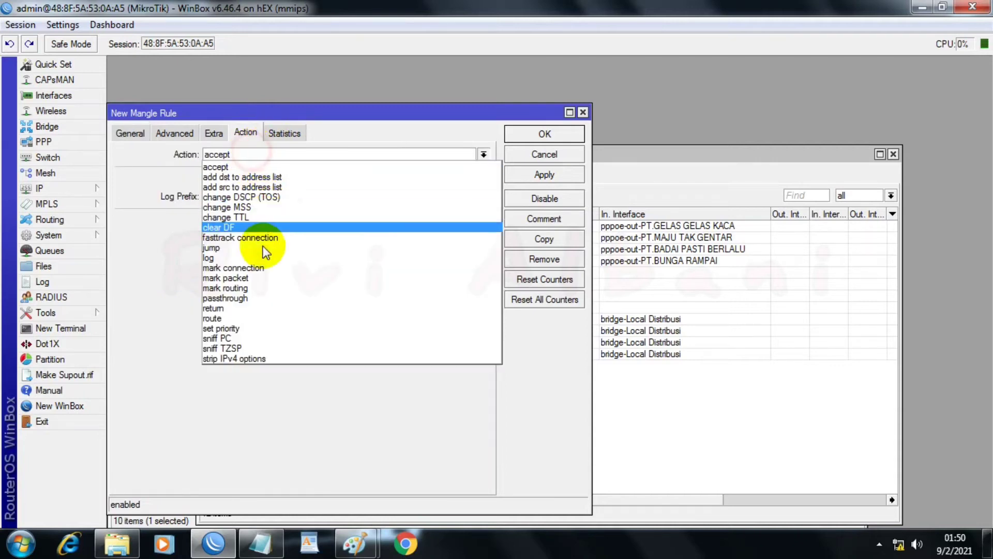
{"action": "left_click", "coordinate": [246, 287]}
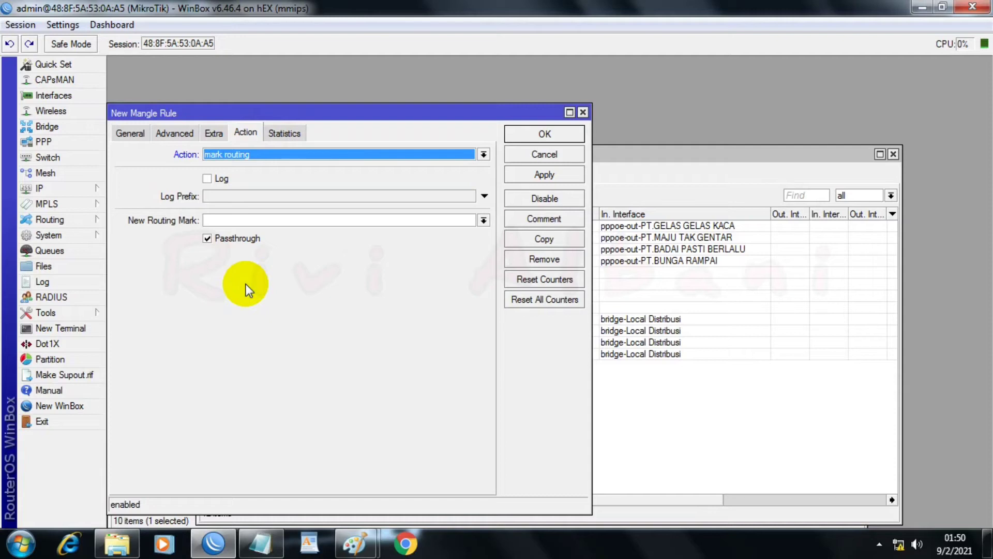
{"action": "left_click", "coordinate": [483, 220]}
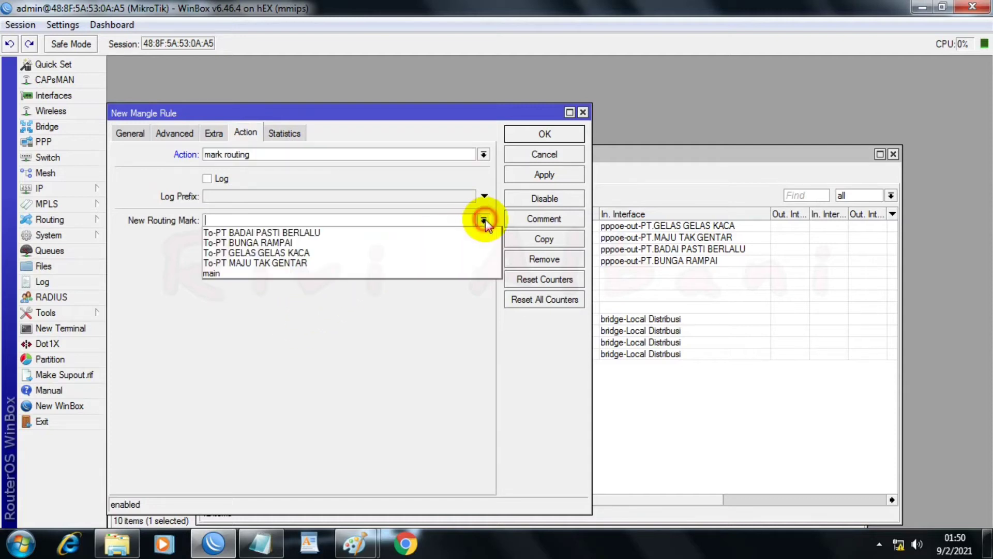
{"action": "left_click", "coordinate": [230, 232]}
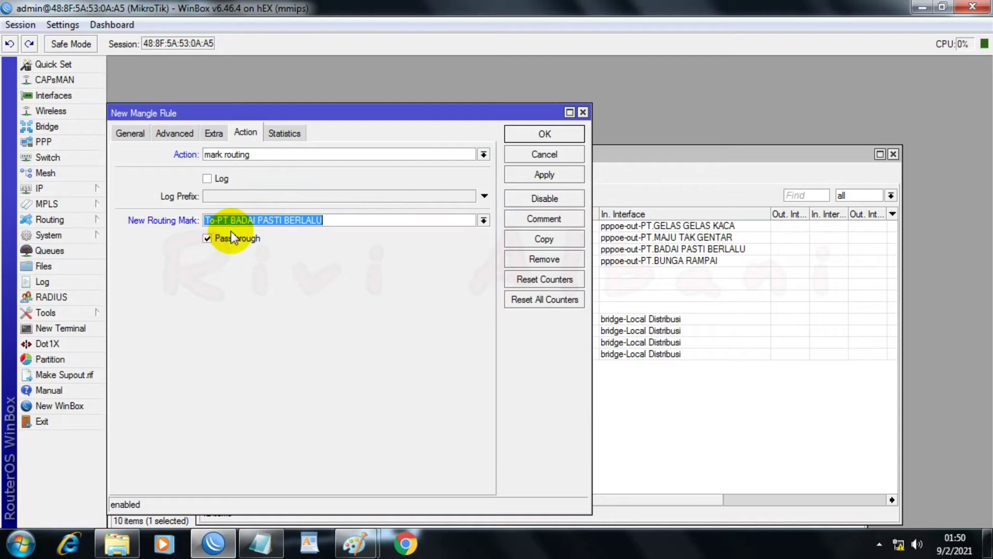
{"action": "left_click", "coordinate": [482, 220]}
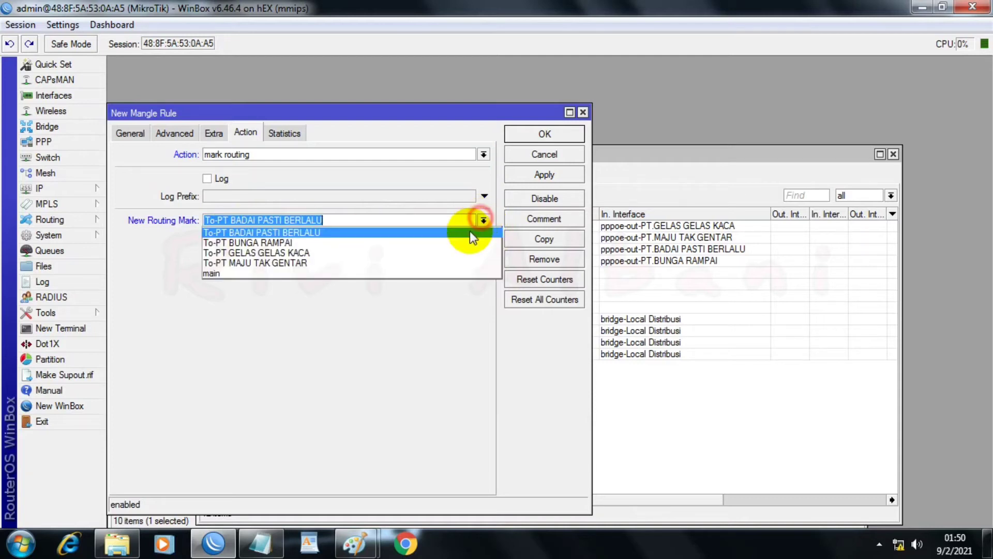
{"action": "left_click", "coordinate": [278, 253]}
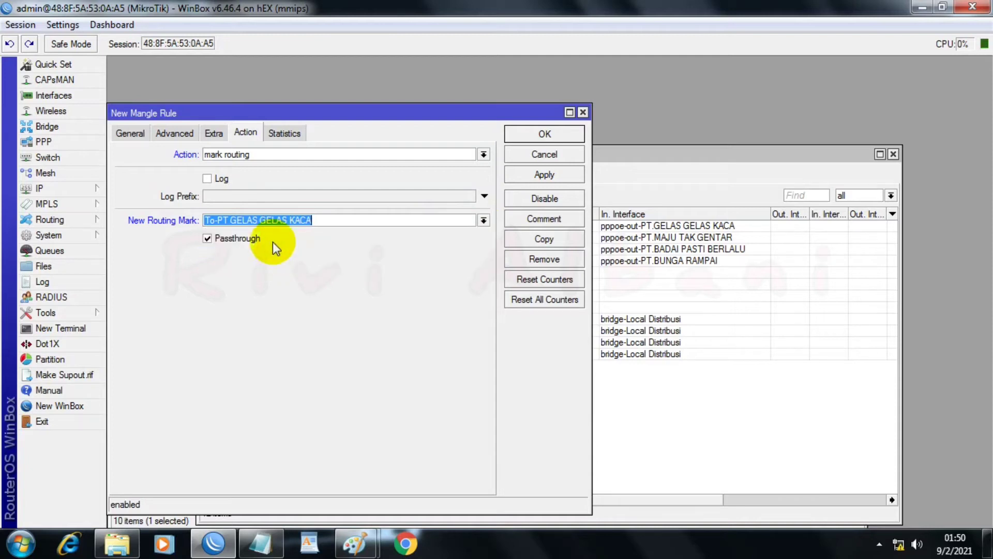
{"action": "left_click", "coordinate": [130, 133]}
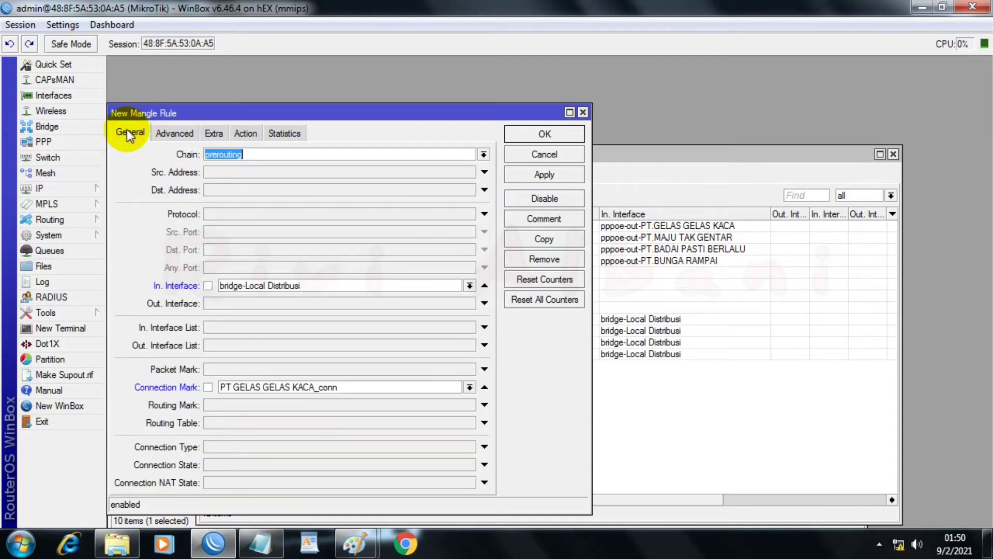
{"action": "left_click", "coordinate": [255, 136]}
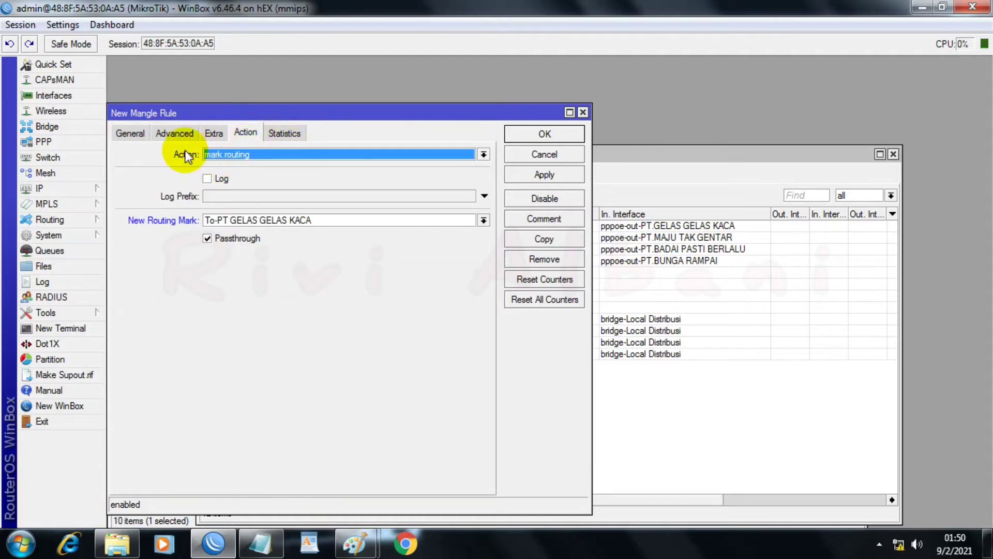
{"action": "left_click", "coordinate": [141, 138]}
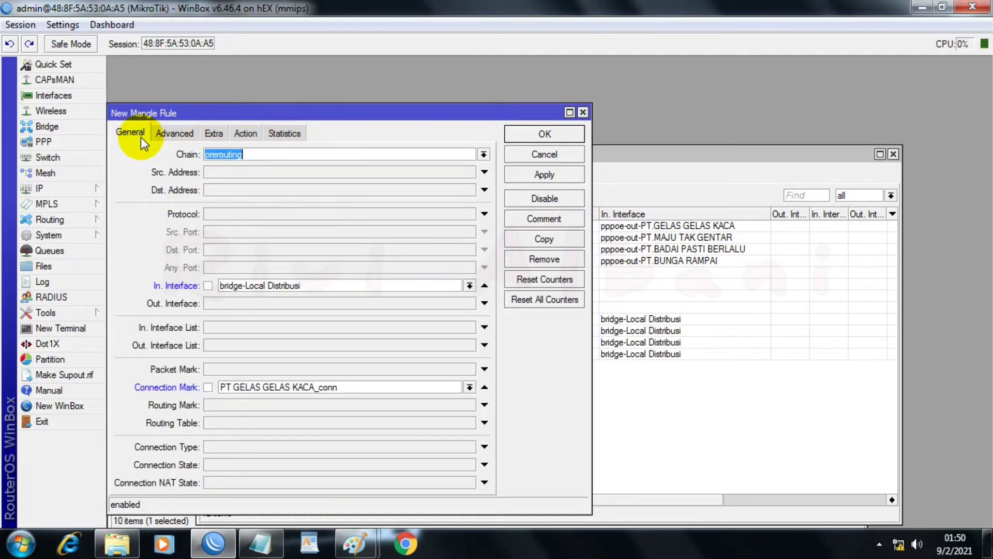
{"action": "left_click", "coordinate": [250, 134]}
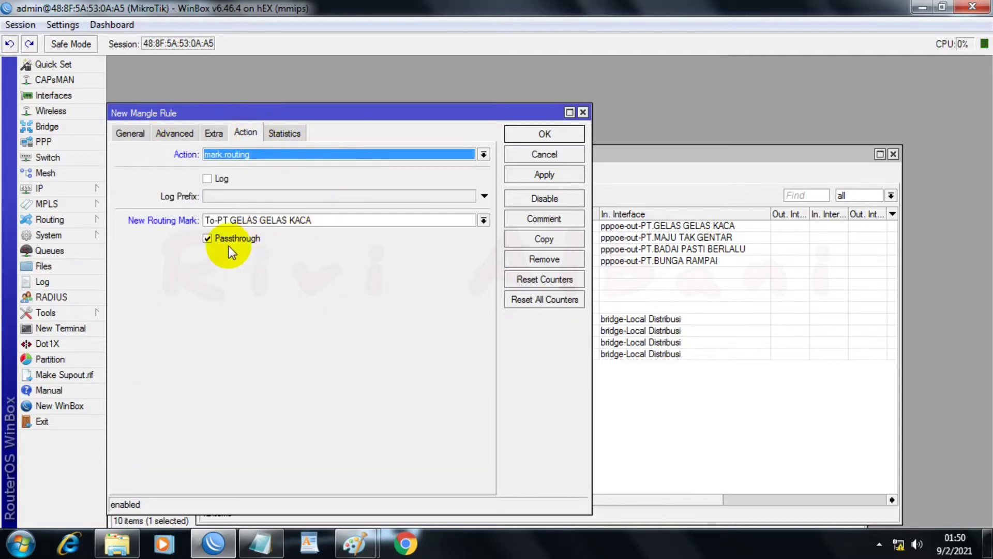
{"action": "left_click", "coordinate": [520, 179]}
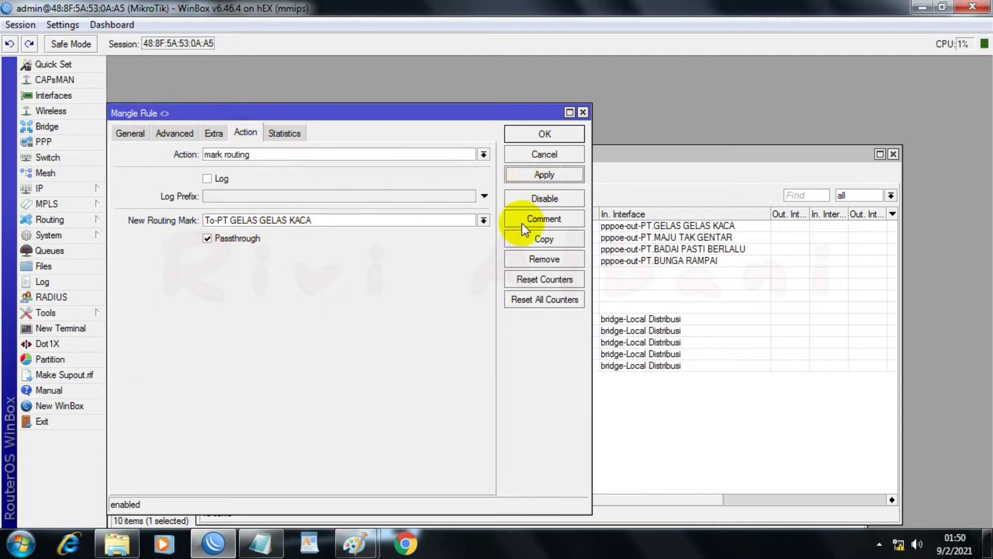
Step: Duplicate the GELAS GELAS KACA routing rule and set the copy's connection mark to PT MAJU TAK GENTAR_conn
{"action": "left_click", "coordinate": [519, 241]}
{"action": "left_click", "coordinate": [145, 84]}
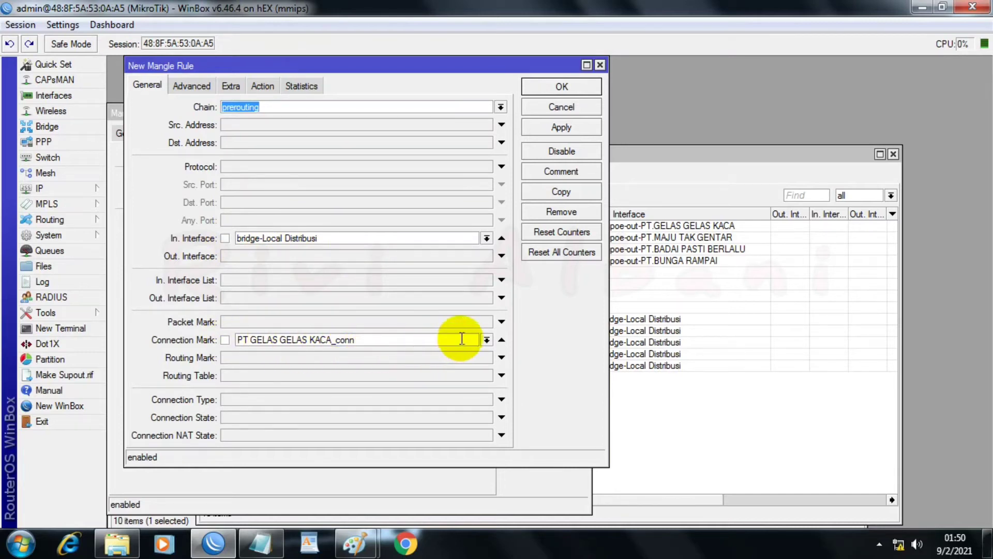
{"action": "left_click", "coordinate": [486, 340]}
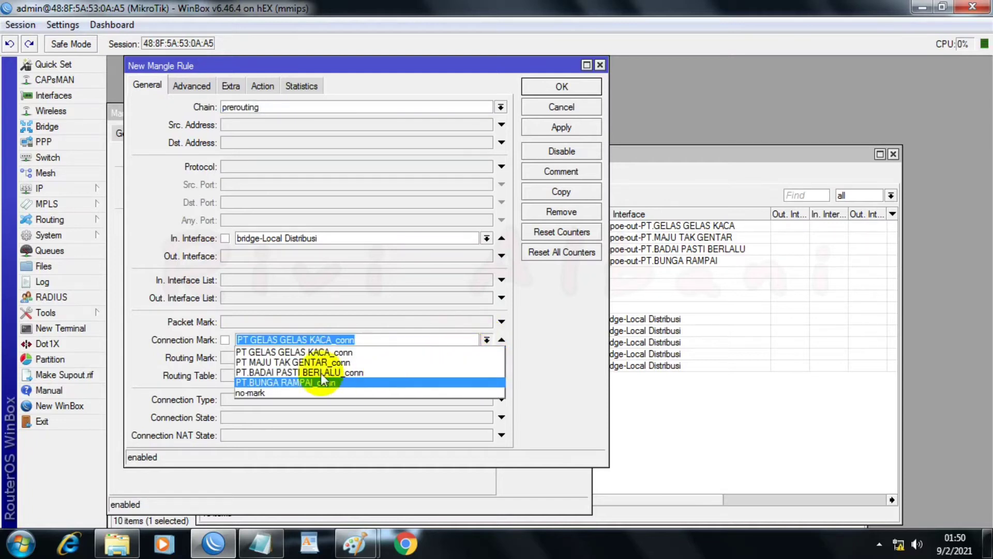
{"action": "left_click", "coordinate": [282, 363]}
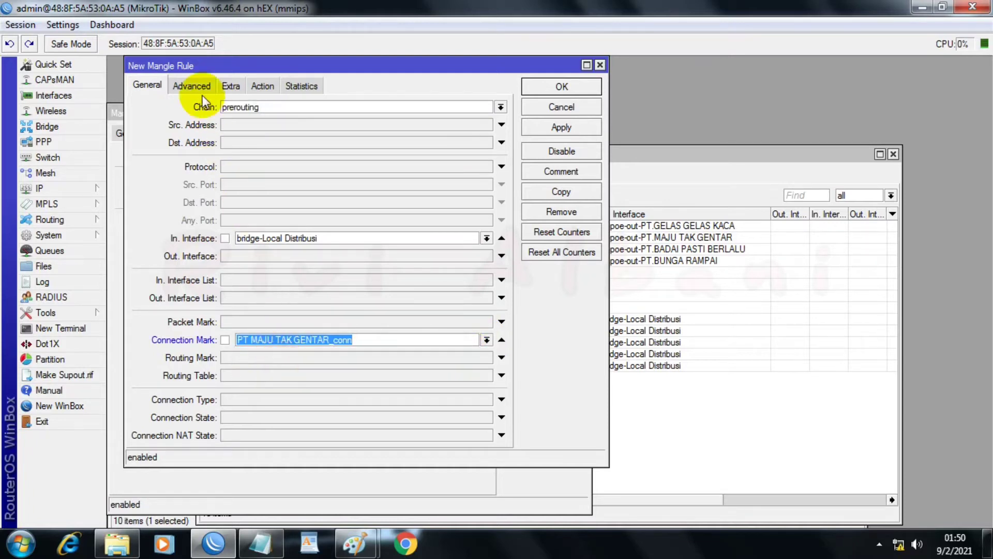
Step: Set the copied rule's new routing mark to To-PT MAJU TAK GENTAR and apply it
{"action": "left_click", "coordinate": [261, 85]}
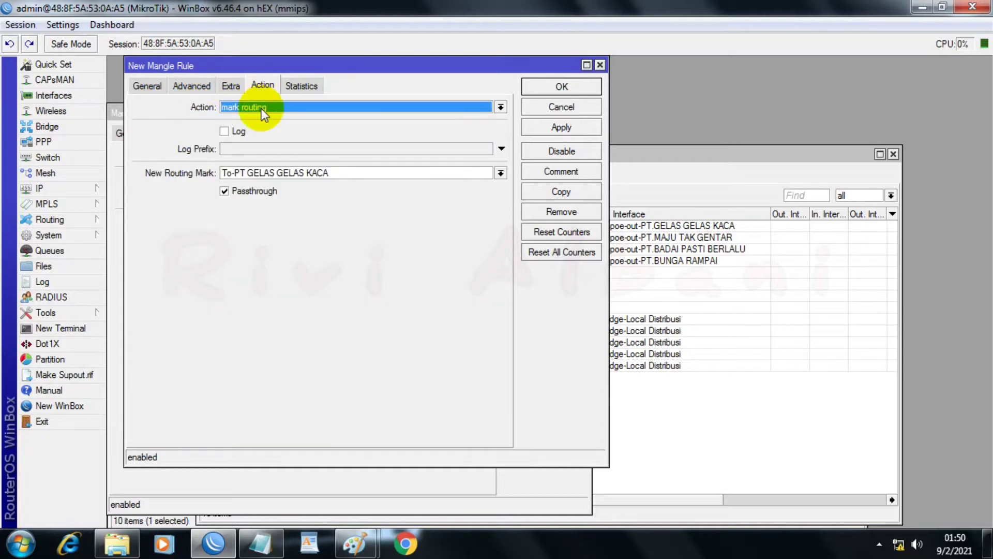
{"action": "left_click", "coordinate": [500, 174]}
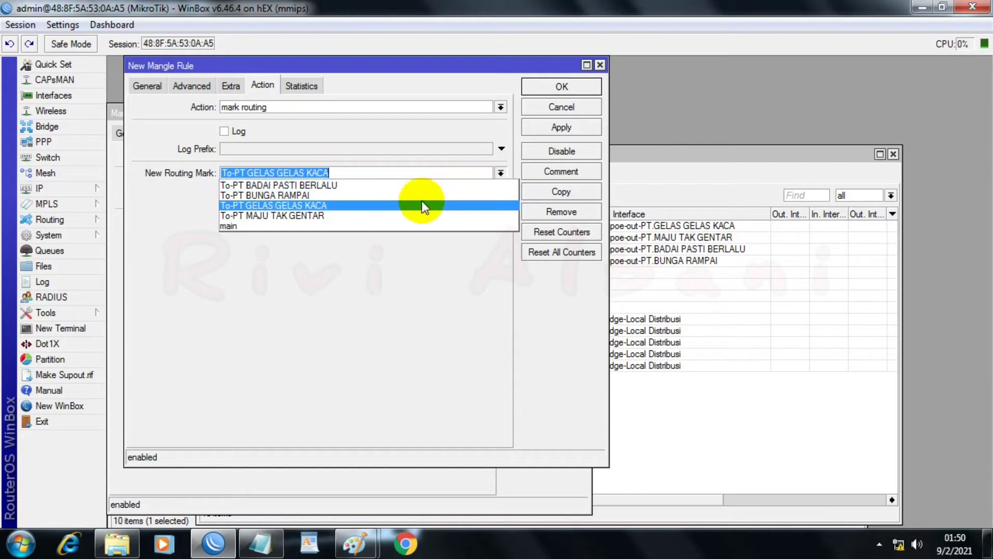
{"action": "left_click", "coordinate": [308, 215]}
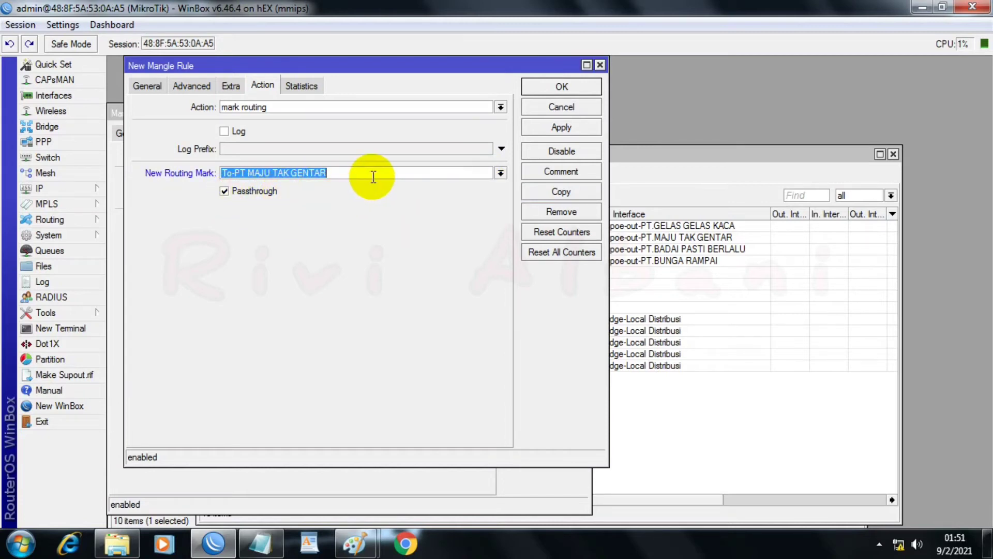
{"action": "left_click", "coordinate": [552, 125]}
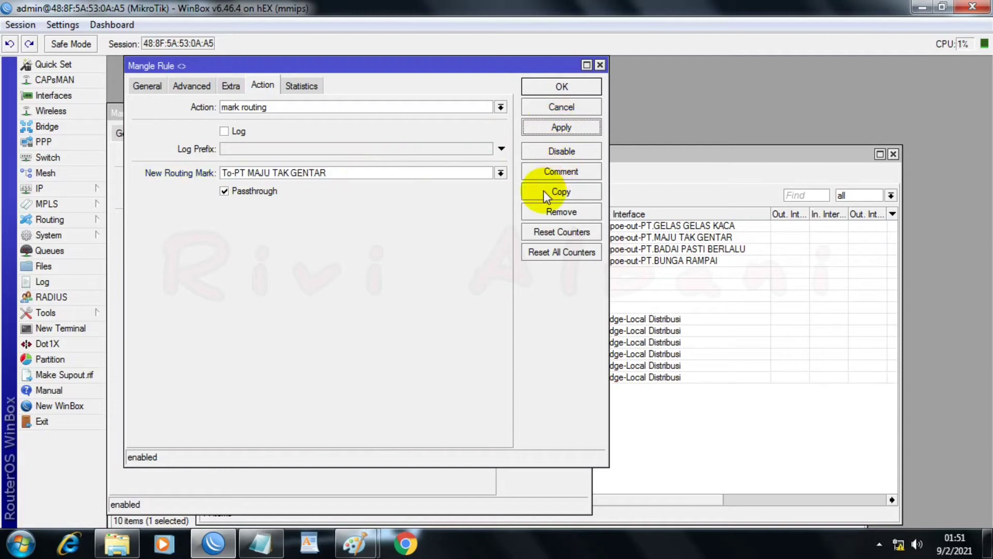
Step: Duplicate the MAJU TAK GENTAR routing rule and set the copy's connection mark to PT.BADAI PASTI BERLALU_conn
{"action": "left_click", "coordinate": [544, 191]}
{"action": "left_click", "coordinate": [155, 103]}
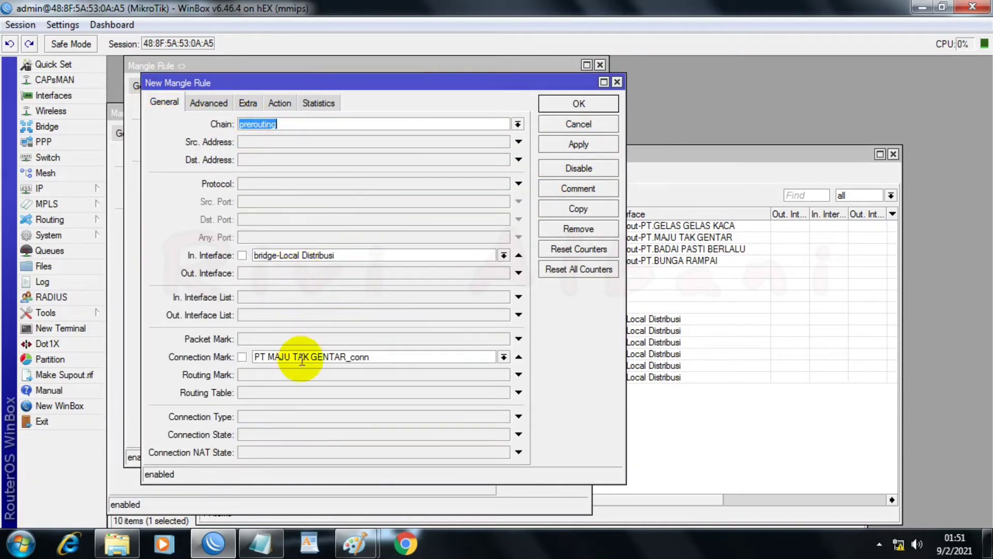
{"action": "left_click", "coordinate": [503, 357]}
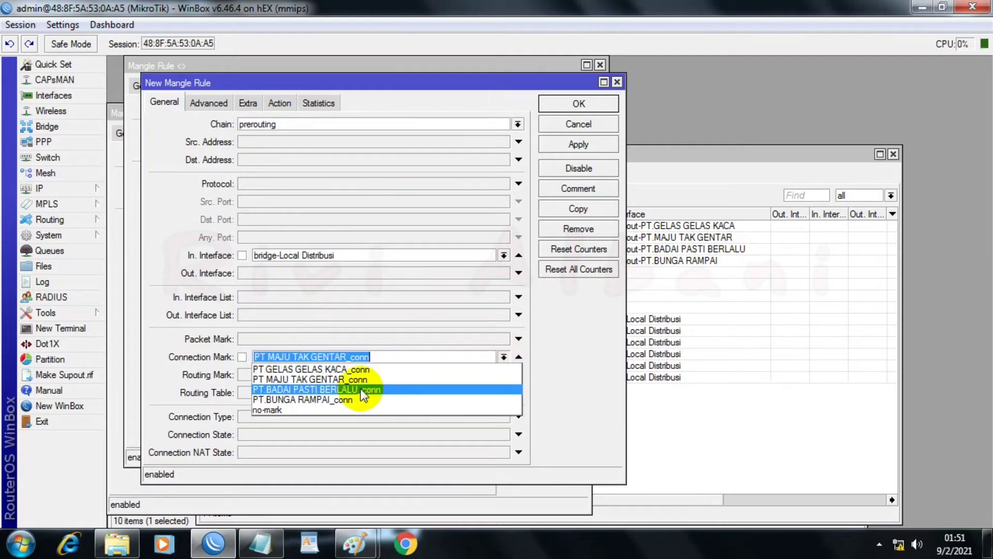
{"action": "left_click", "coordinate": [334, 389]}
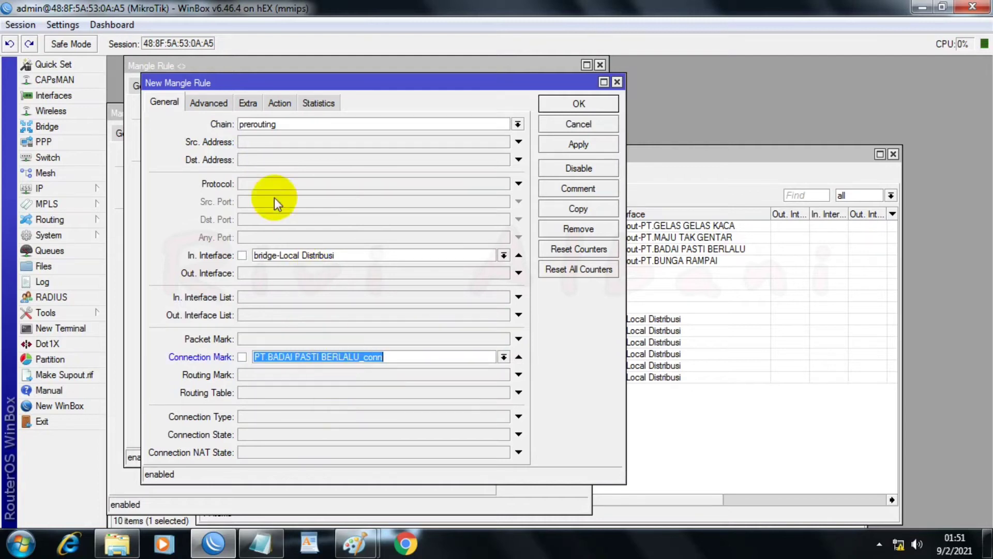
Step: Set the copied rule's new routing mark to To-PT BADAI PASTI BERLALU and apply it
{"action": "left_click", "coordinate": [279, 106]}
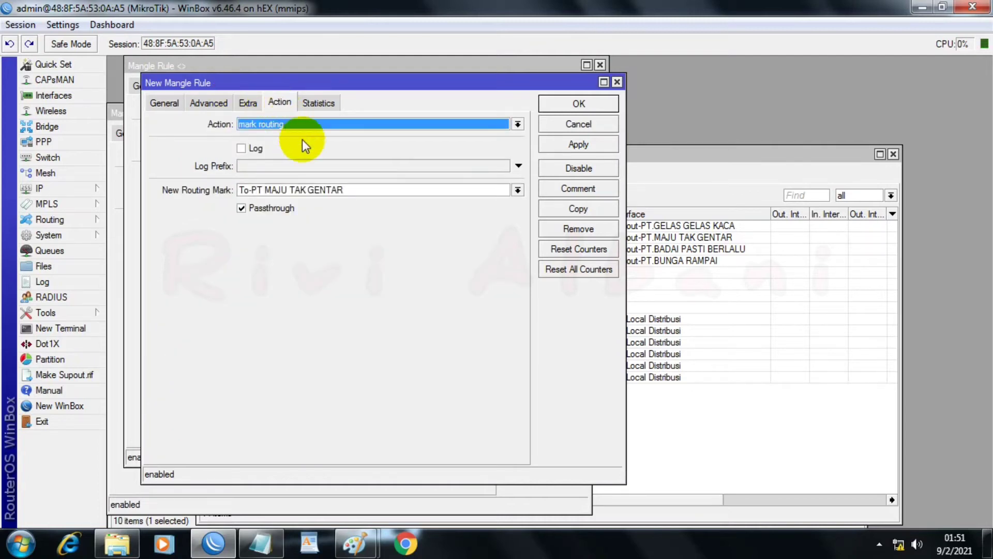
{"action": "left_click", "coordinate": [507, 190]}
{"action": "left_click", "coordinate": [518, 190]}
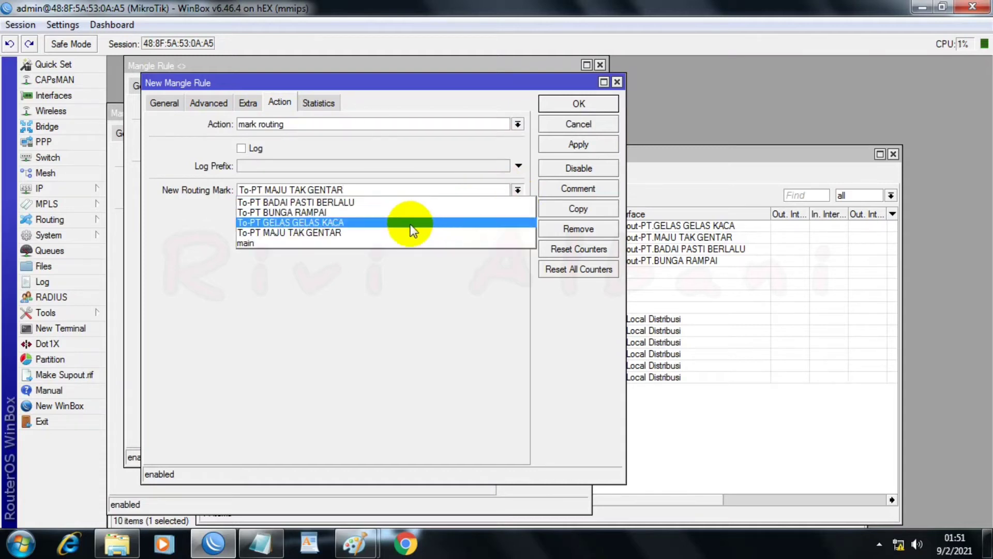
{"action": "left_click", "coordinate": [267, 202]}
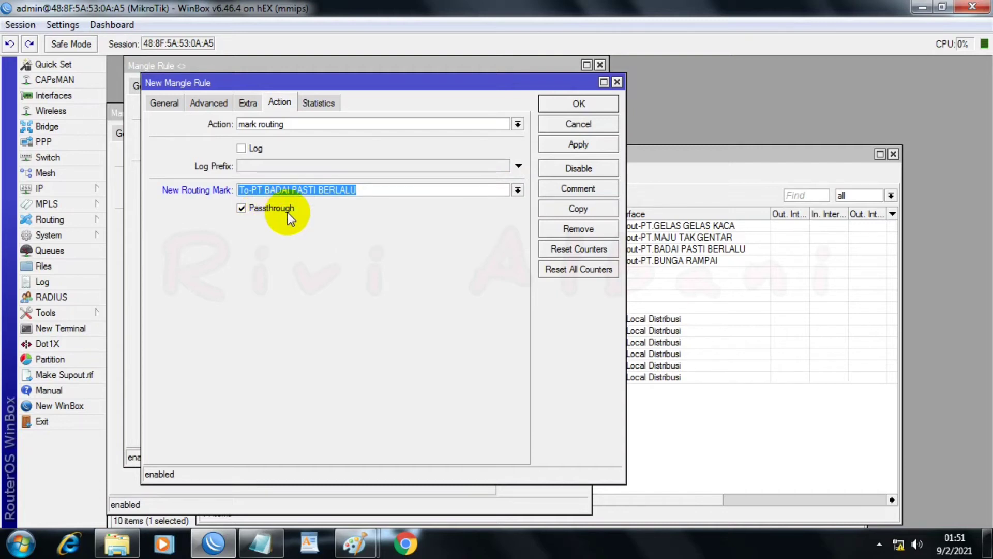
{"action": "left_click", "coordinate": [560, 146]}
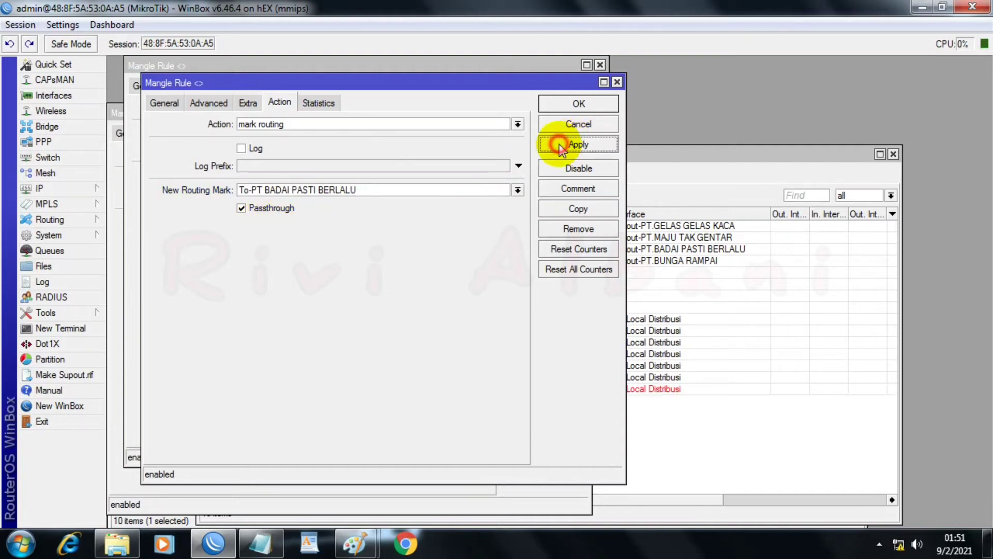
Step: Duplicate the BADAI PASTI BERLALU routing rule and set the copy's connection mark to PT.BUNGA RAMPAI_conn
{"action": "left_click", "coordinate": [580, 210]}
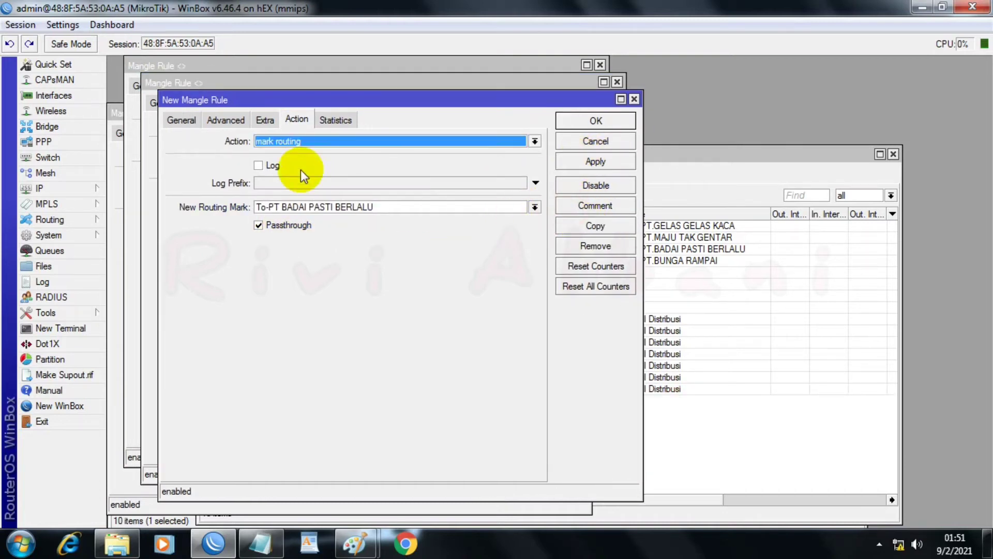
{"action": "left_click", "coordinate": [181, 119]}
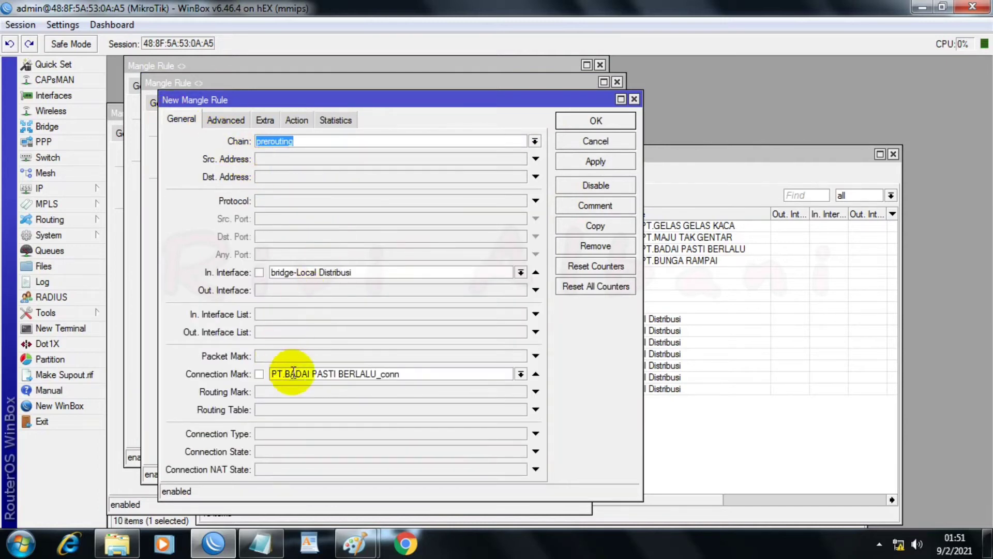
{"action": "left_click", "coordinate": [519, 374]}
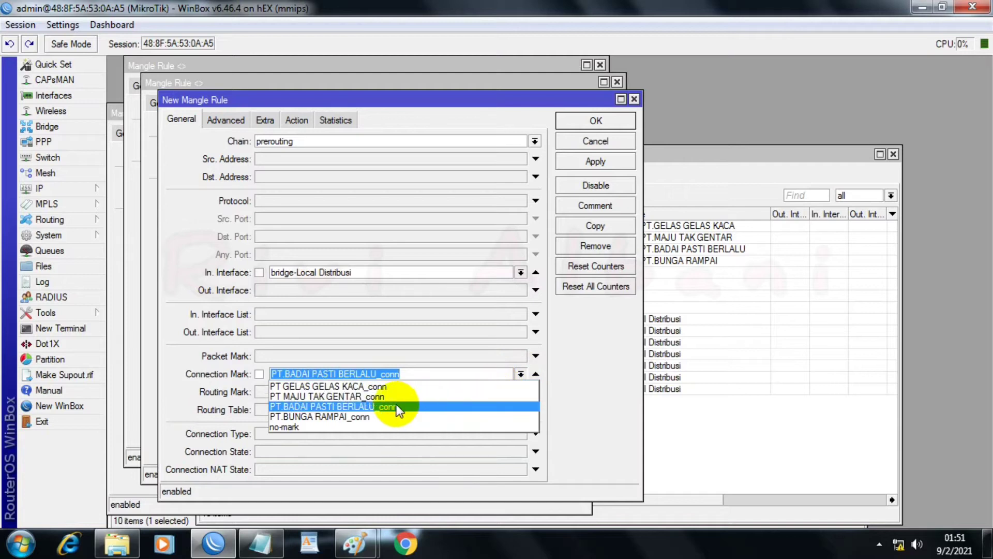
{"action": "left_click", "coordinate": [332, 416]}
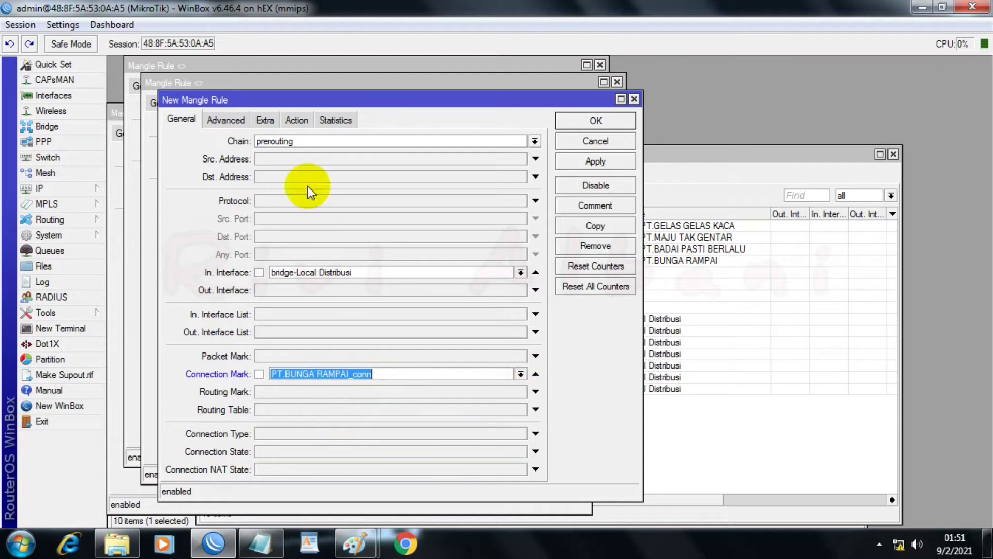
Step: Set the copied rule's new routing mark to To-PT BUNGA RAMPAI, apply it and close all open mangle rules
{"action": "left_click", "coordinate": [298, 123]}
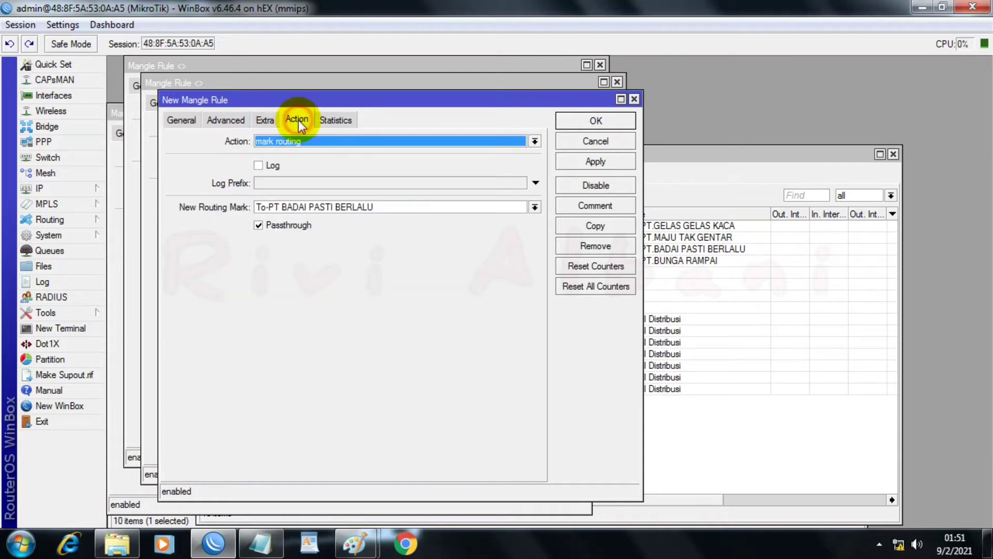
{"action": "left_click", "coordinate": [533, 207]}
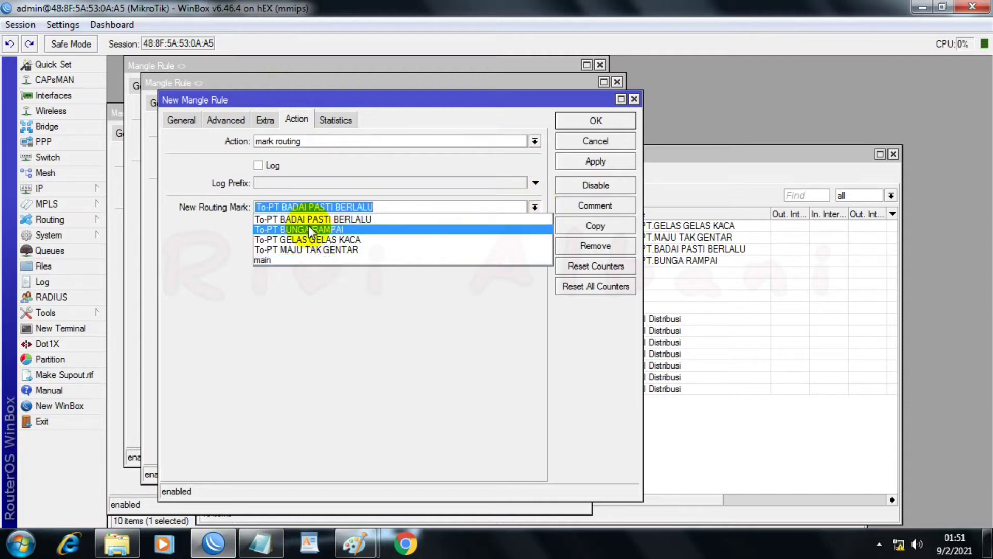
{"action": "left_click", "coordinate": [267, 228]}
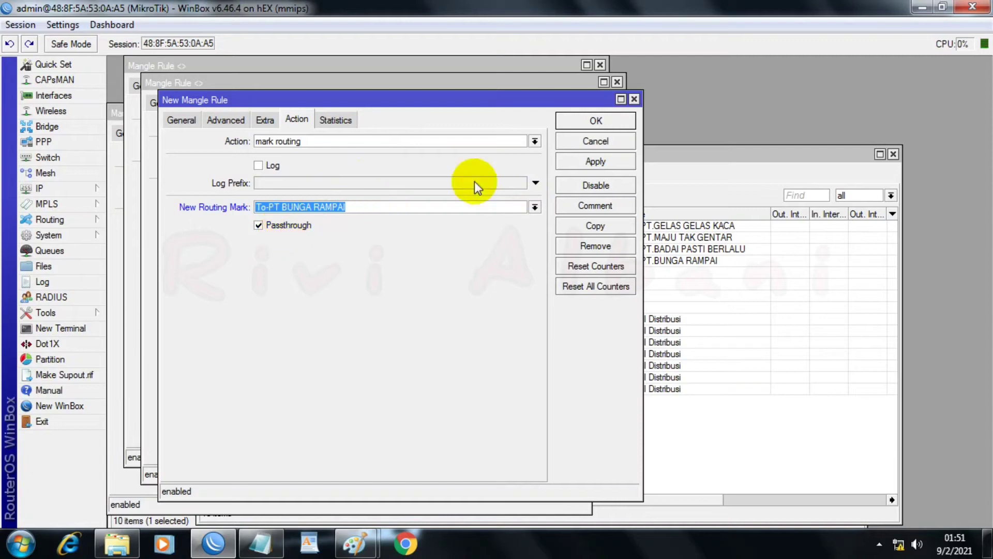
{"action": "left_click", "coordinate": [578, 164]}
{"action": "left_click", "coordinate": [583, 128]}
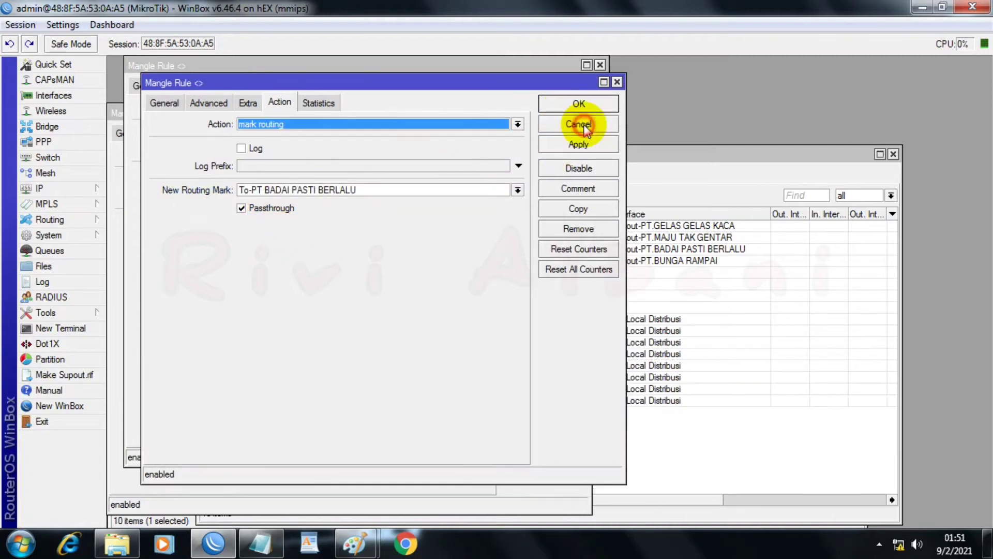
{"action": "left_click", "coordinate": [580, 104]}
{"action": "left_click", "coordinate": [573, 86]}
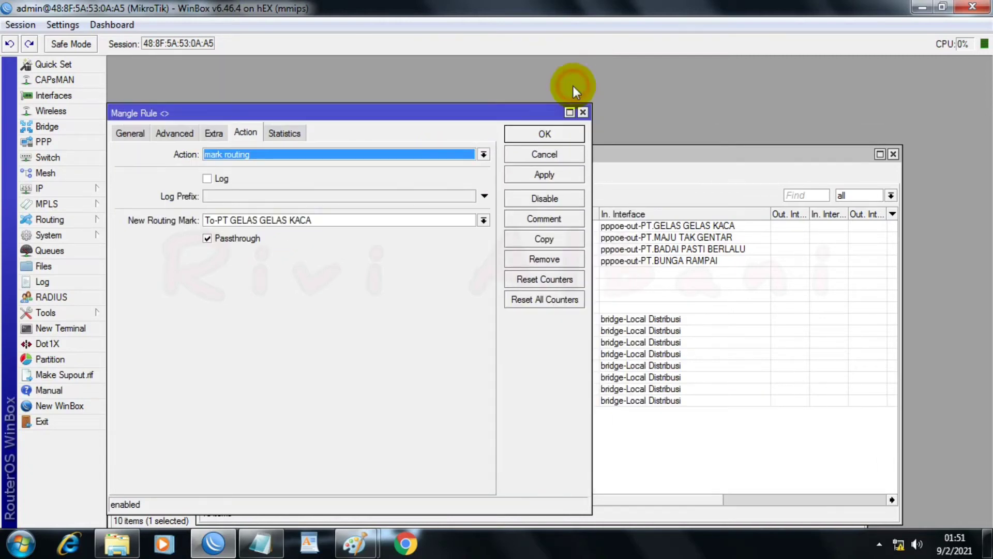
{"action": "left_click", "coordinate": [539, 136]}
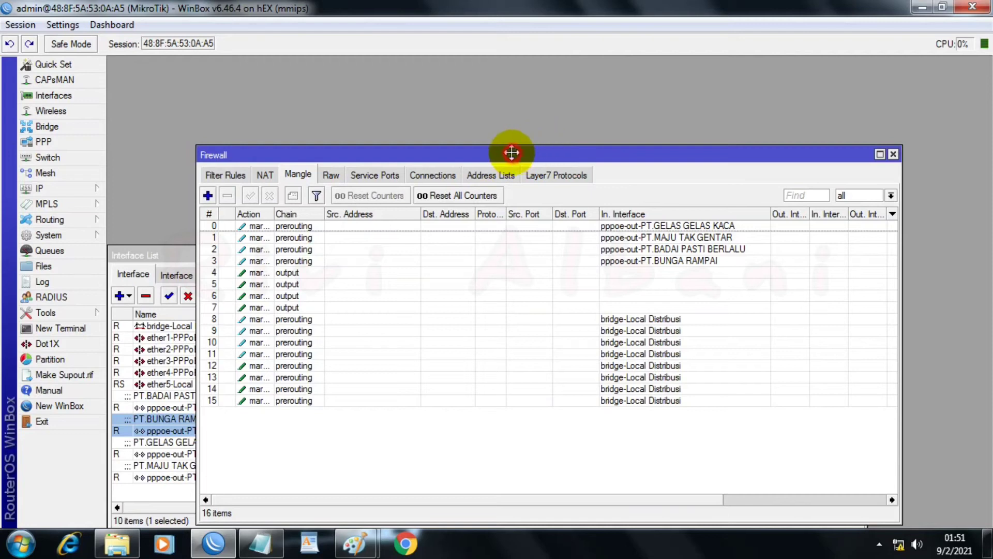
Step: Review the action and Per Connection Classifier settings of the first bridge-Local Distribusi prerouting rule in the mangle list
{"action": "left_click_drag", "start_coordinate": [513, 156], "coordinate": [444, 82]}
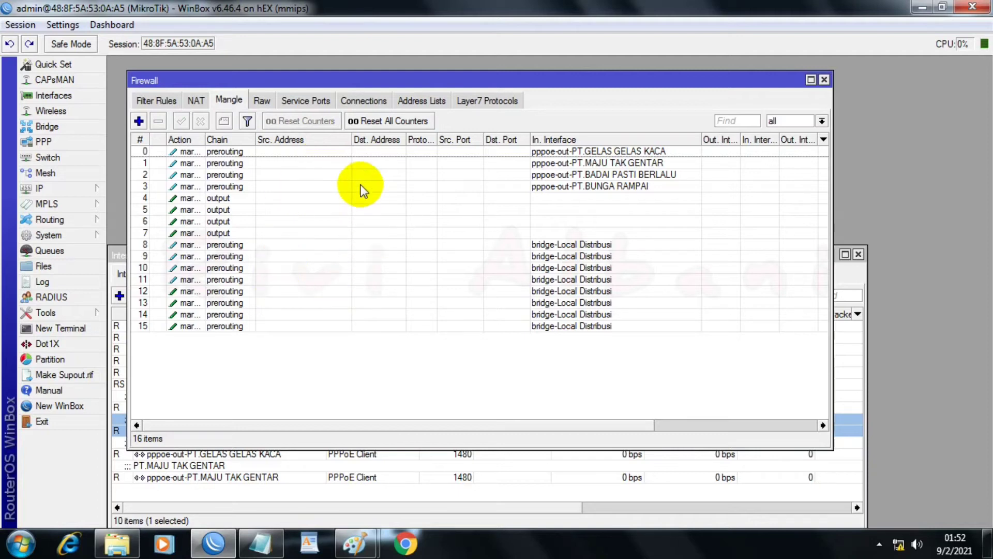
{"action": "left_click", "coordinate": [233, 246]}
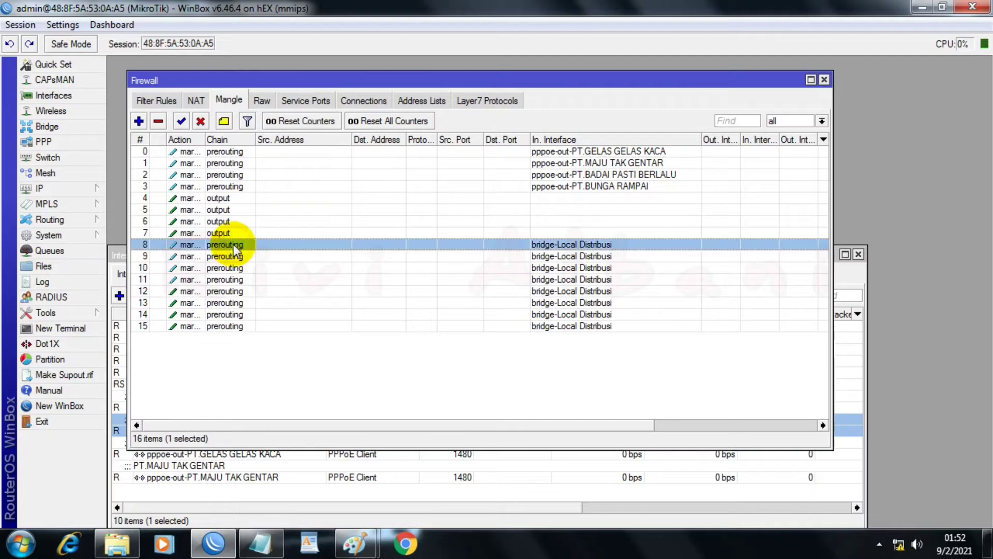
{"action": "double_click", "coordinate": [348, 249]}
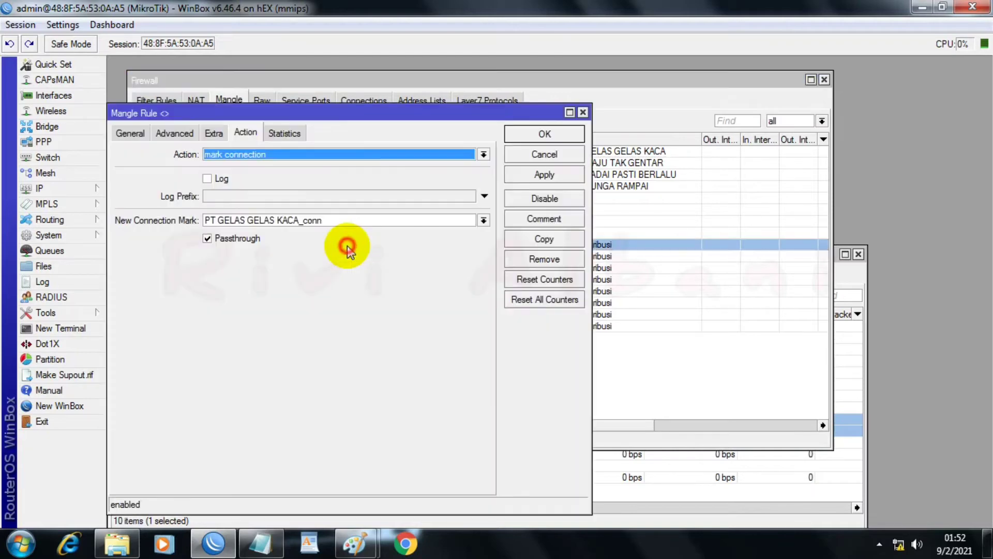
{"action": "left_click", "coordinate": [174, 133]}
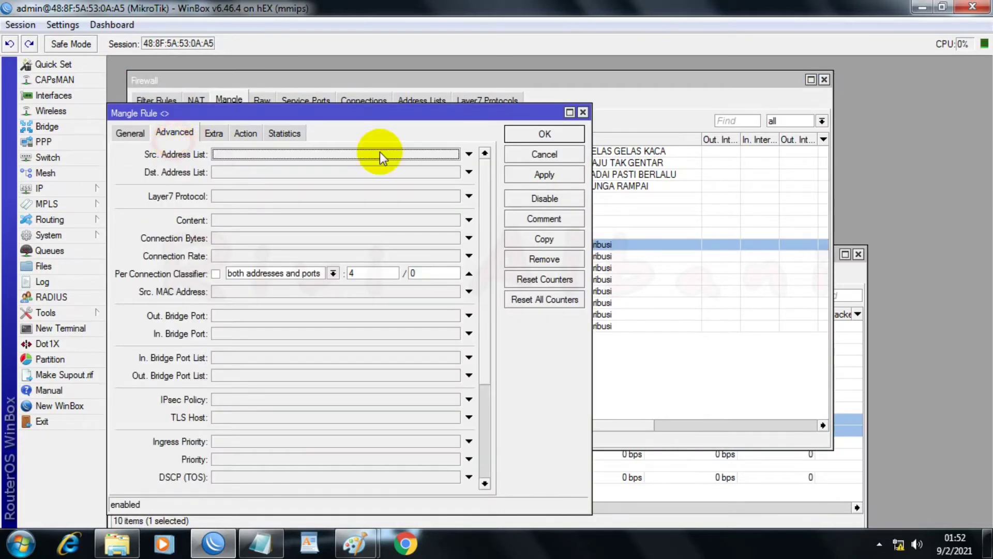
{"action": "left_click", "coordinate": [546, 134]}
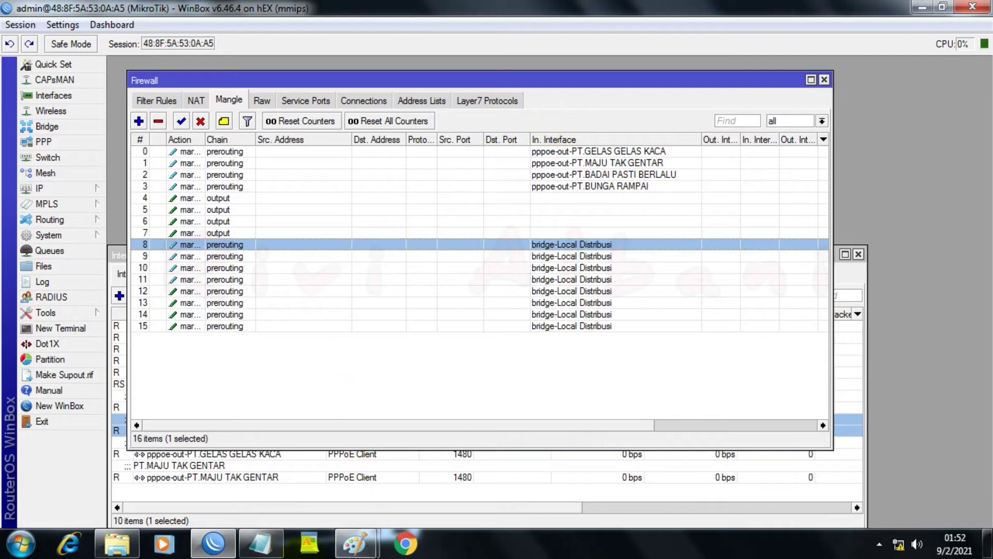
Step: Switch to the PPPOEEEE notes in Notepad and copy the Ether 5 Local IP 192.168.44.44 without its /24 suffix
{"action": "left_click", "coordinate": [260, 544]}
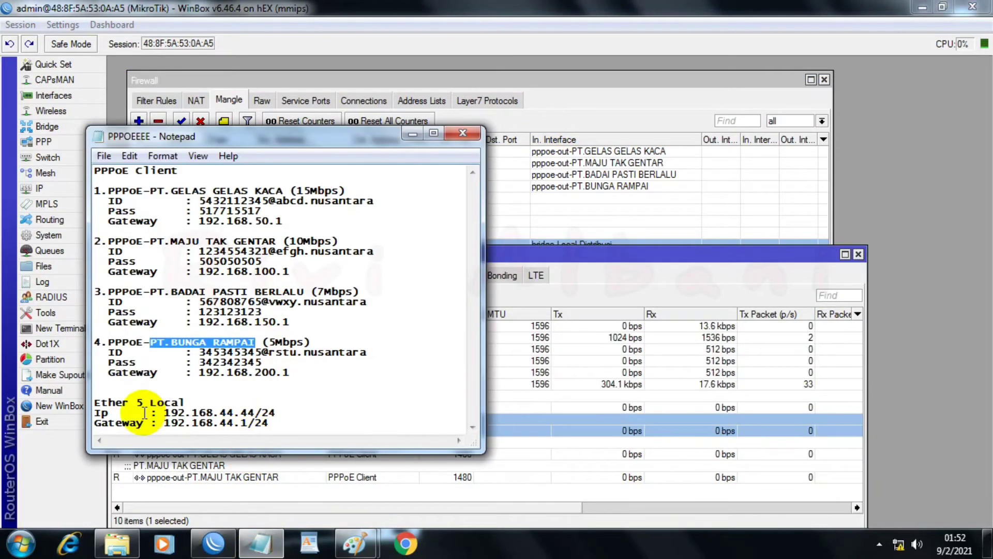
{"action": "left_click_drag", "start_coordinate": [157, 412], "coordinate": [282, 414]}
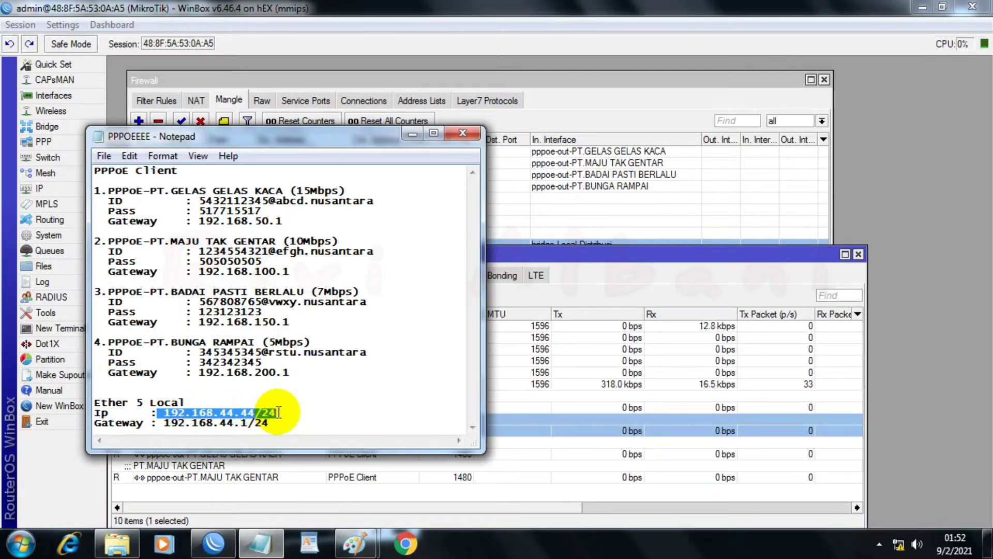
{"action": "right_click", "coordinate": [252, 413]}
{"action": "left_click", "coordinate": [294, 420]}
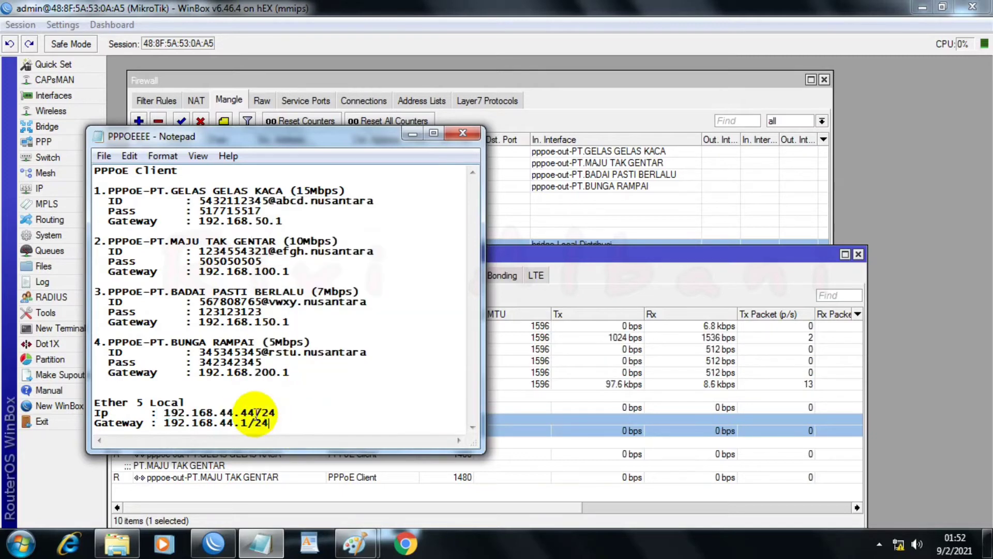
{"action": "left_click_drag", "start_coordinate": [256, 412], "coordinate": [164, 412]}
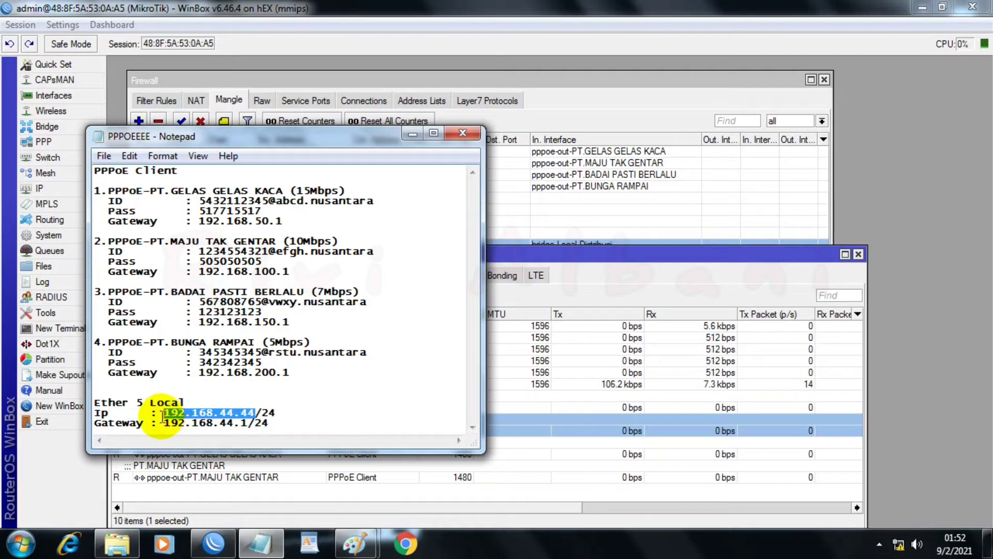
{"action": "right_click", "coordinate": [232, 413]}
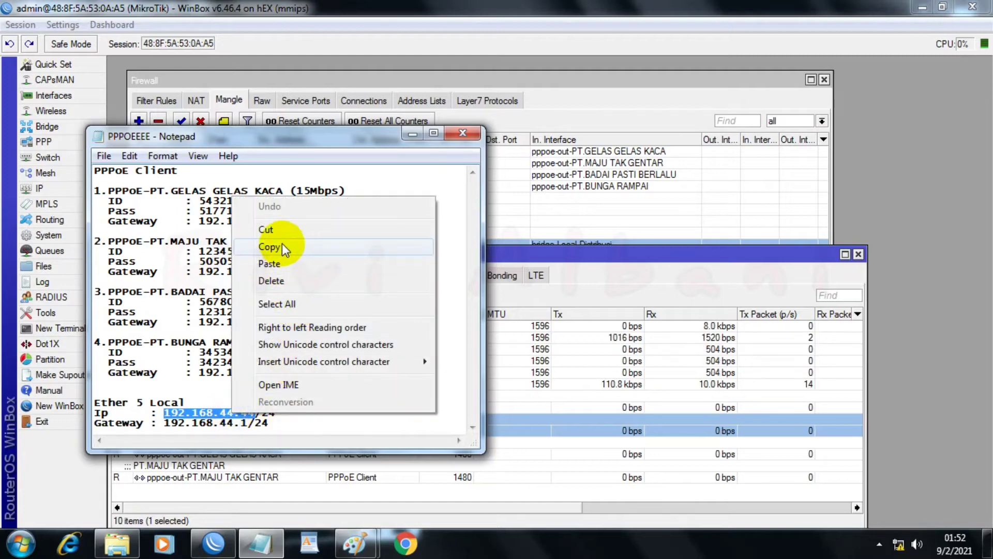
{"action": "left_click", "coordinate": [282, 243]}
{"action": "left_click", "coordinate": [410, 131]}
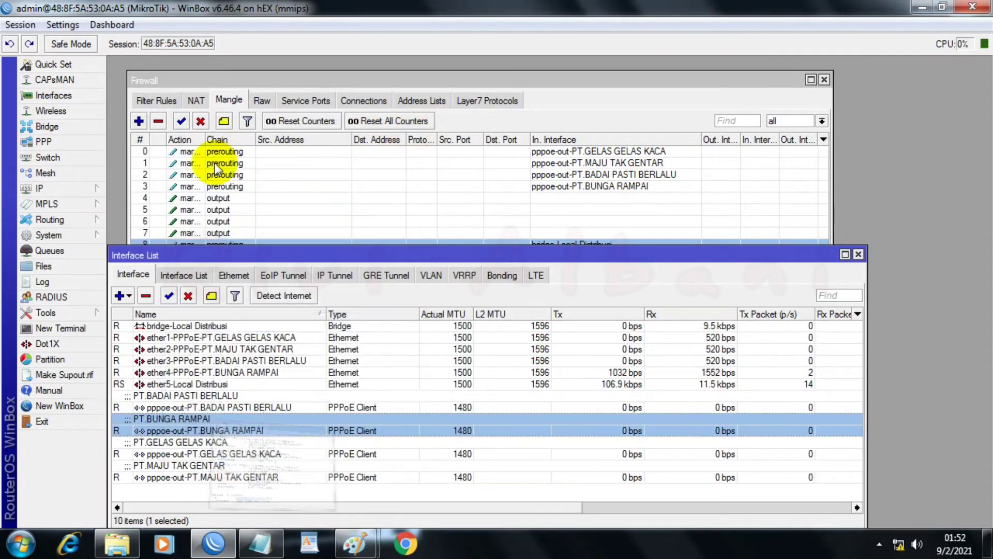
Step: Add a new mangle rule and set its chain to forward
{"action": "left_click", "coordinate": [232, 101]}
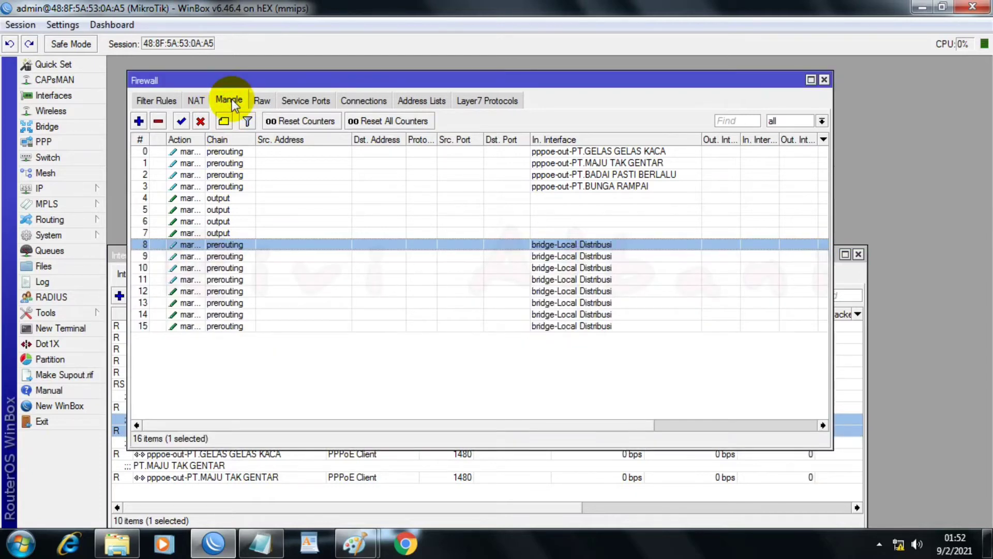
{"action": "left_click", "coordinate": [139, 121]}
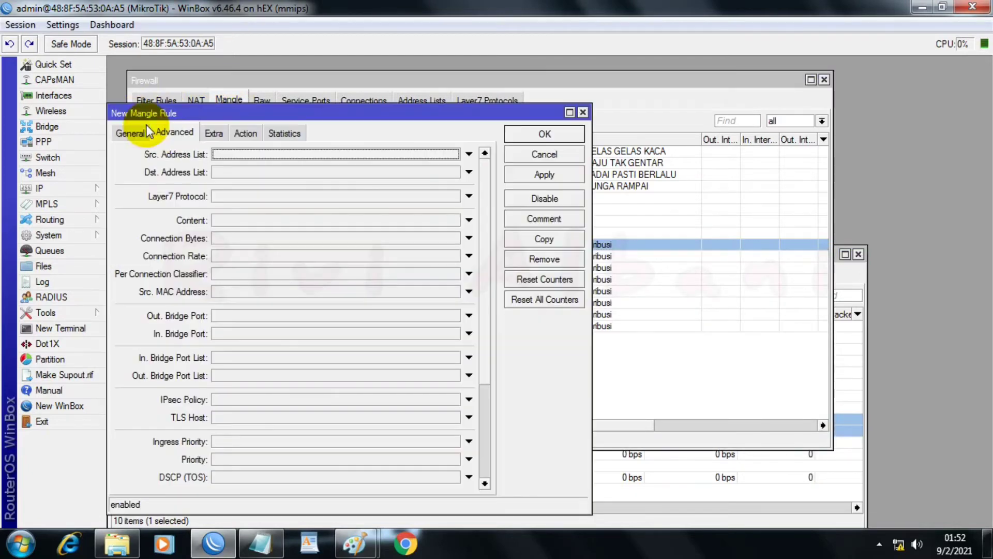
{"action": "left_click", "coordinate": [130, 132]}
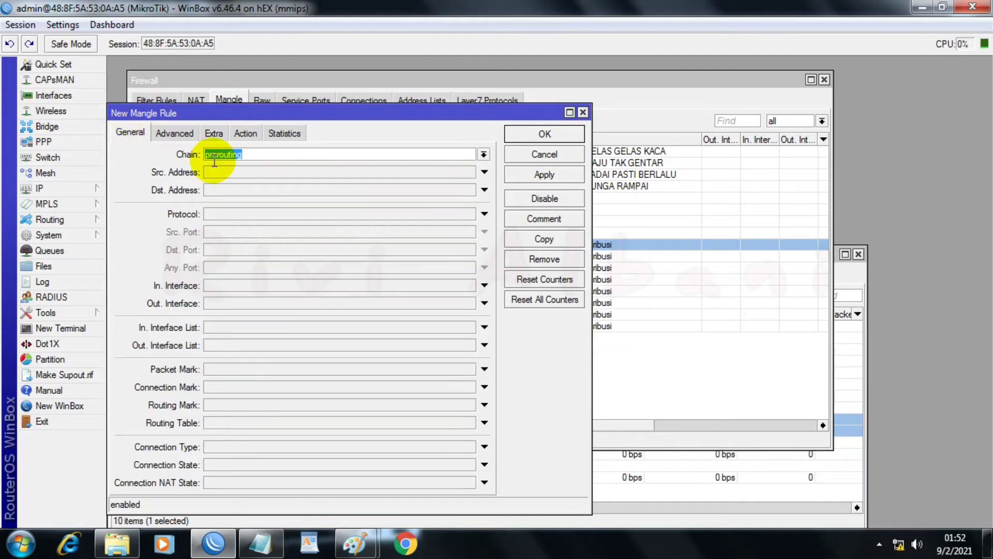
{"action": "left_click", "coordinate": [484, 154]}
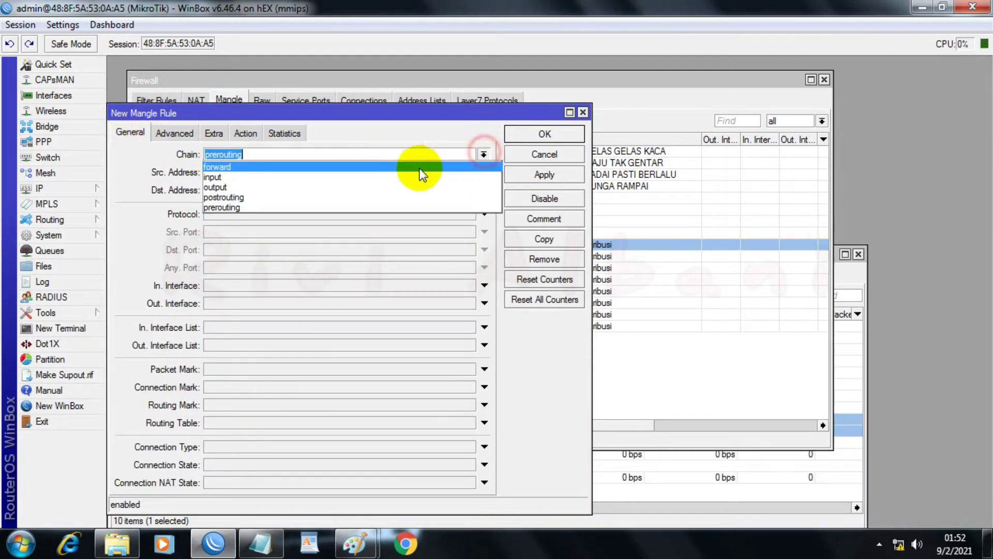
{"action": "left_click", "coordinate": [215, 166]}
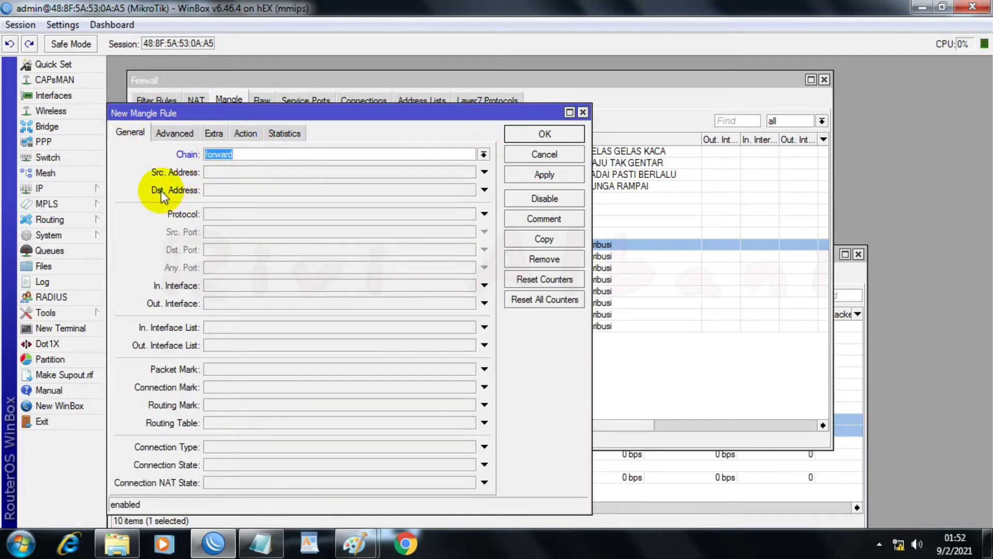
Step: Set the new rule's destination address to the copied 192.168.44.44 and its protocol to anything except icmp (!icmp)
{"action": "left_click", "coordinate": [236, 191]}
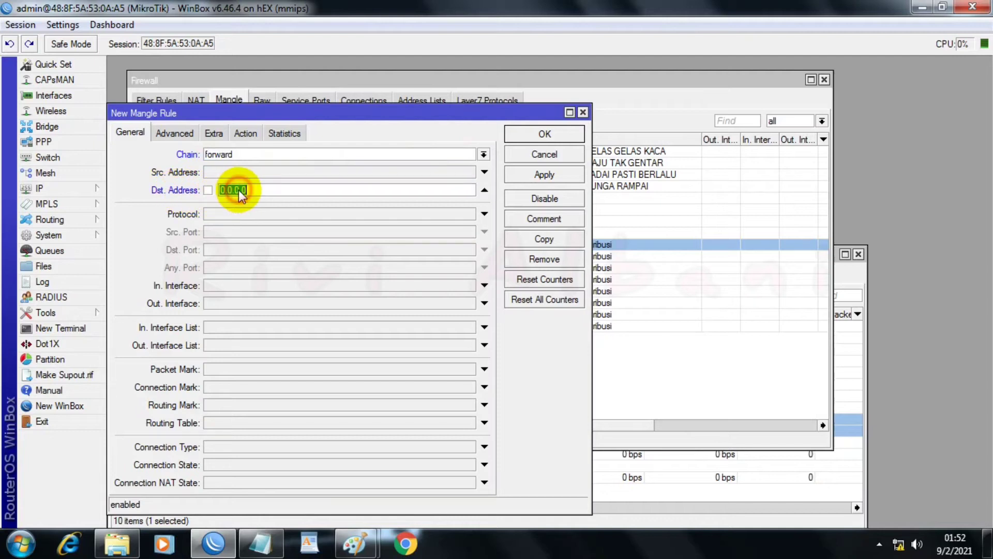
{"action": "right_click", "coordinate": [272, 189]}
{"action": "left_click", "coordinate": [295, 230]}
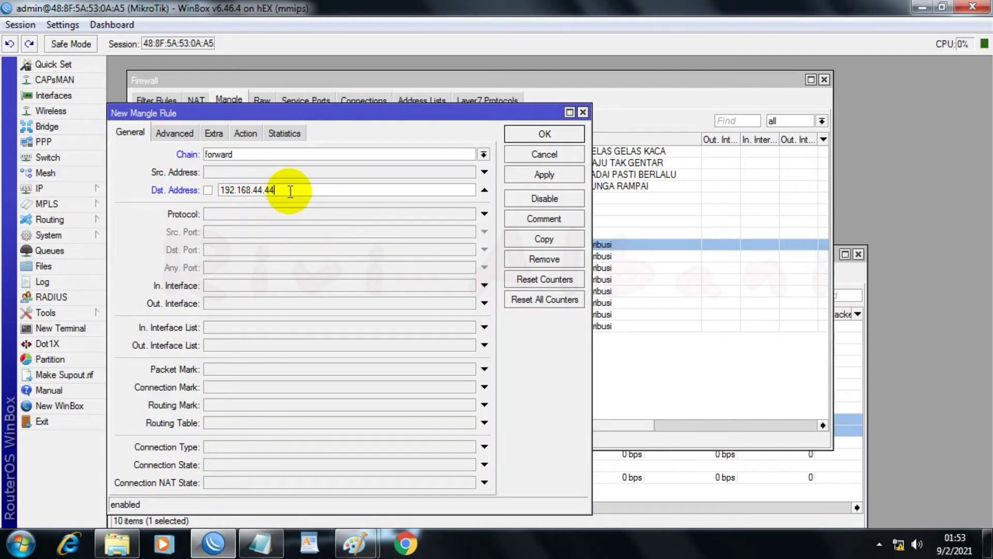
{"action": "left_click", "coordinate": [272, 217]}
{"action": "left_click", "coordinate": [469, 215]}
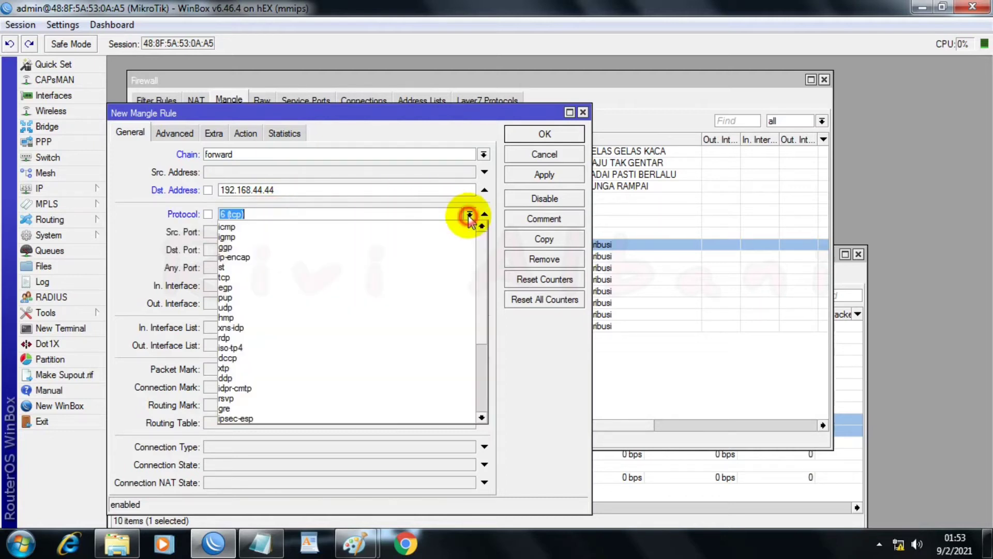
{"action": "left_click", "coordinate": [231, 227]}
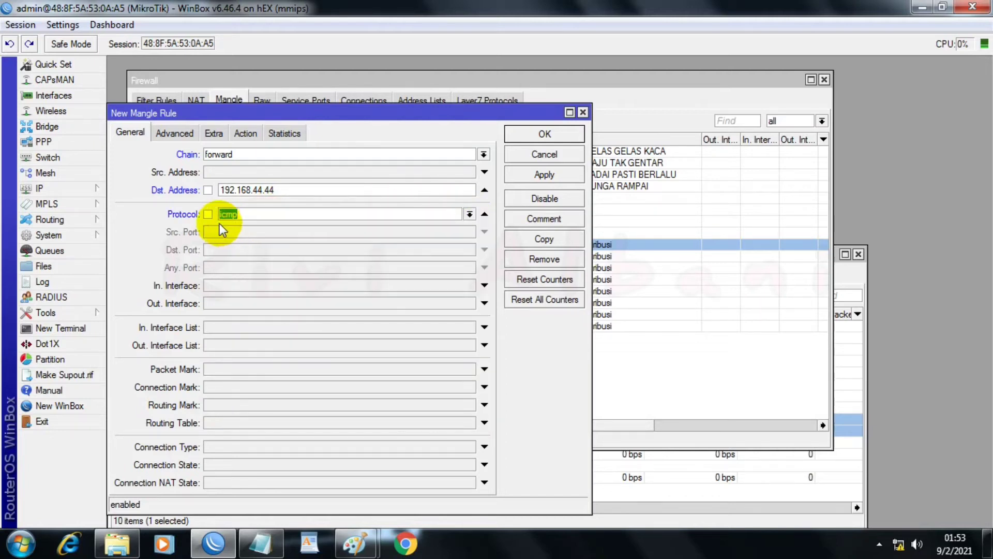
Step: Make the rule mark packets as Packet Net Ip 192.168.44.44 with passthrough disabled, and save it
{"action": "left_click", "coordinate": [255, 134]}
{"action": "left_click", "coordinate": [248, 154]}
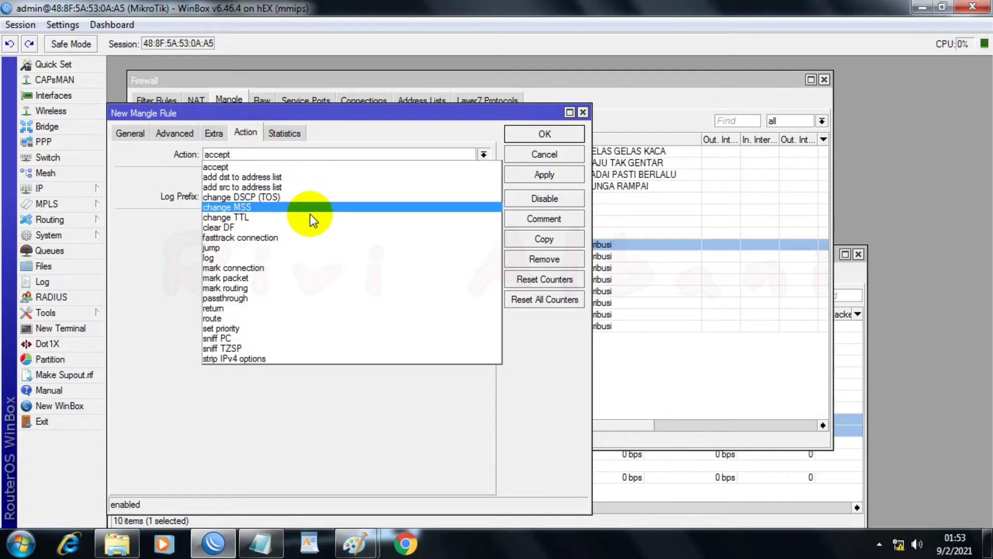
{"action": "left_click", "coordinate": [230, 277]}
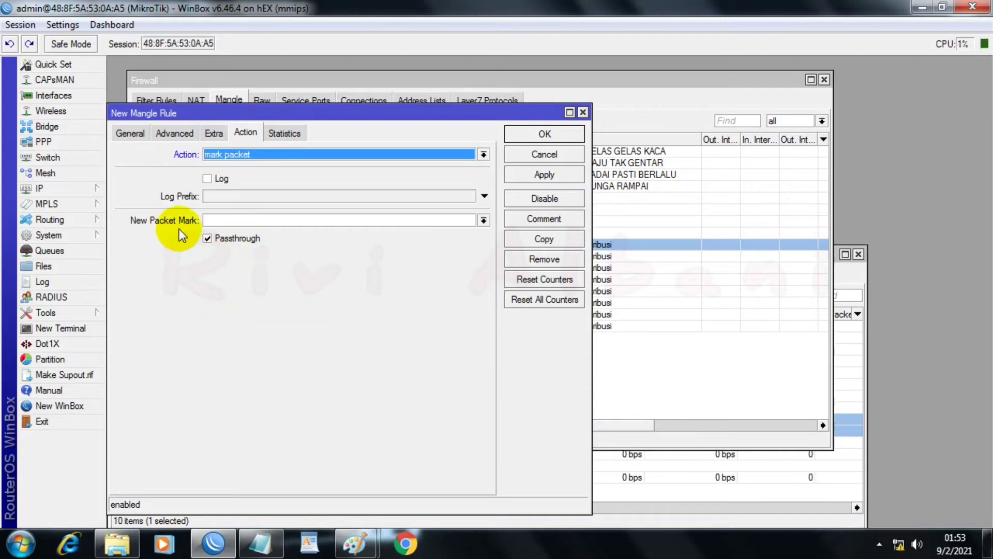
{"action": "left_click", "coordinate": [231, 220]}
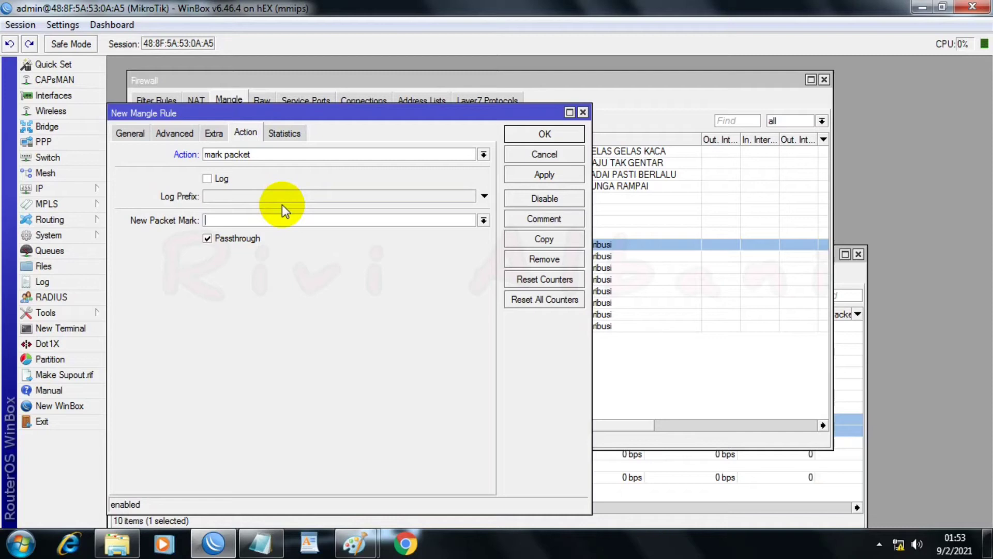
{"action": "type", "text": "Packet Net Ip 192.168.44.44"}
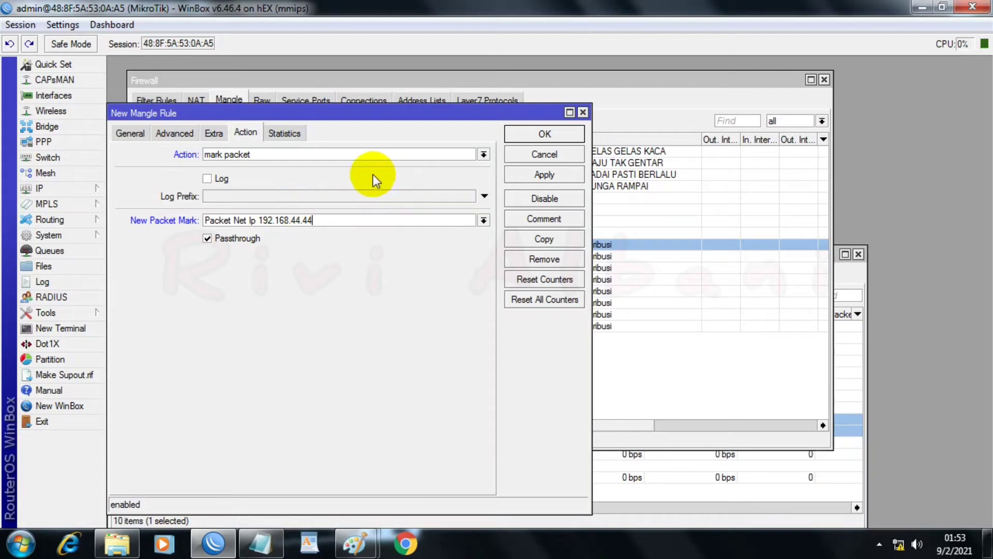
{"action": "left_click", "coordinate": [209, 239]}
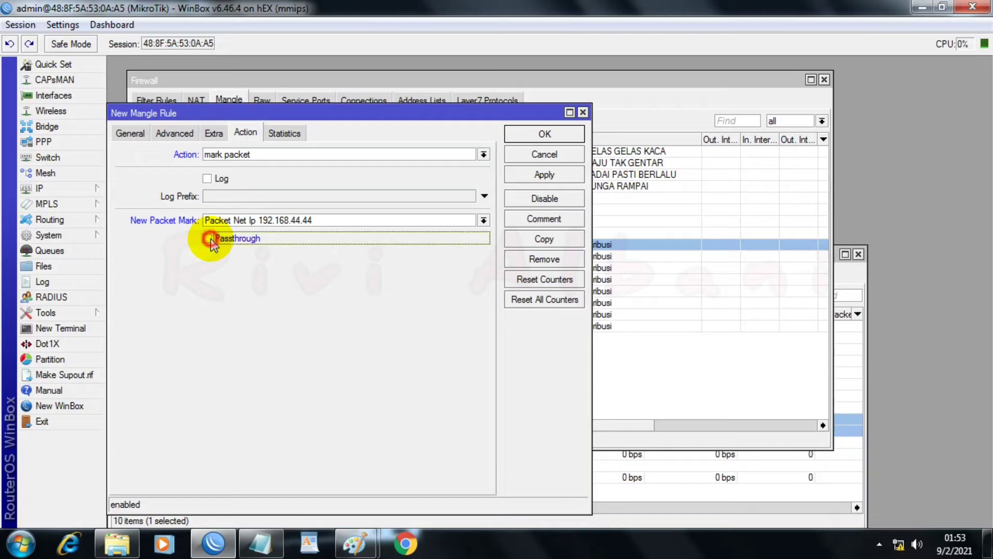
{"action": "left_click", "coordinate": [523, 175]}
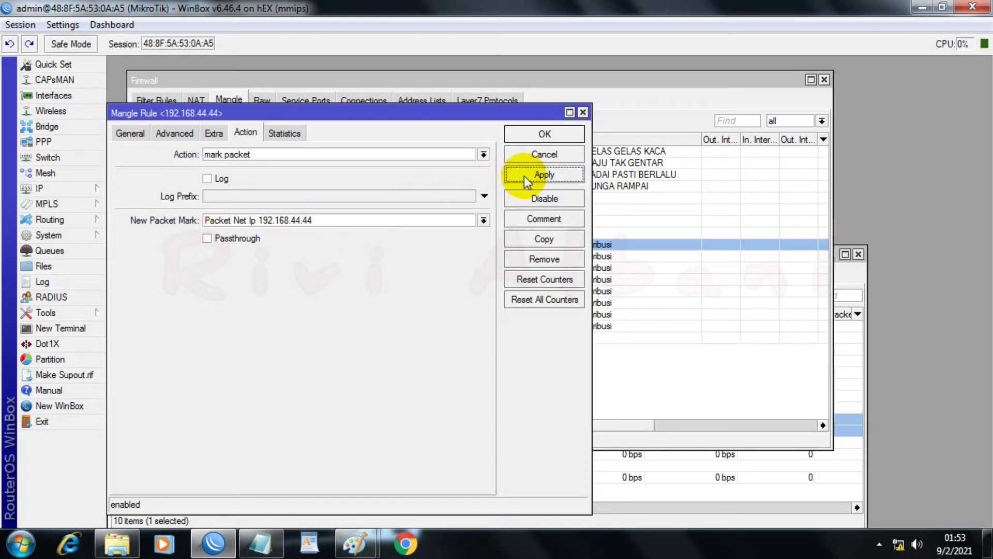
{"action": "left_click", "coordinate": [528, 137]}
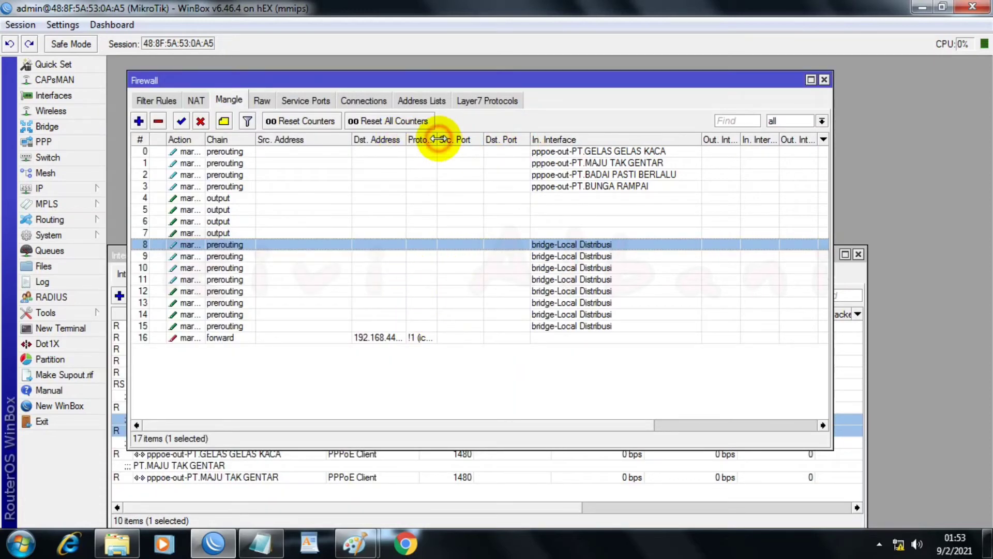
Step: Widen the Protocol and Dst. Address columns of the mangle list
{"action": "left_click_drag", "start_coordinate": [437, 139], "coordinate": [470, 138]}
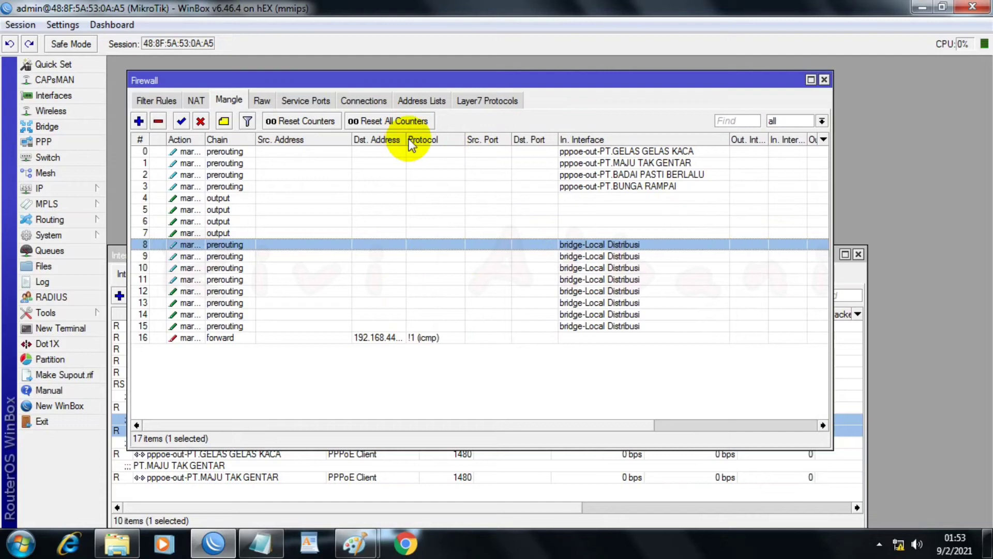
{"action": "left_click_drag", "start_coordinate": [407, 140], "coordinate": [446, 139]}
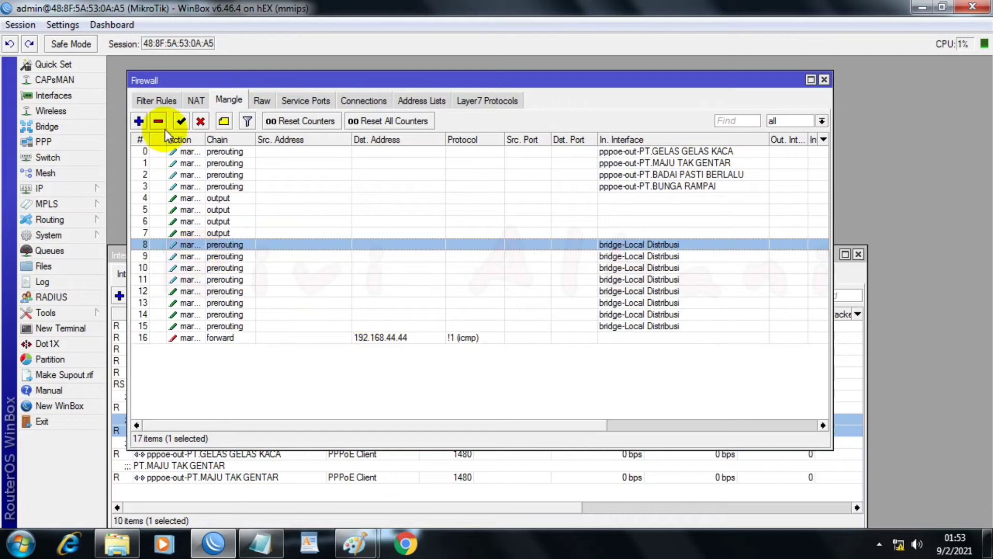
Step: Add a new mangle rule with chain forward and protocol set to anything except icmp (!icmp)
{"action": "left_click", "coordinate": [139, 121]}
{"action": "left_click", "coordinate": [125, 134]}
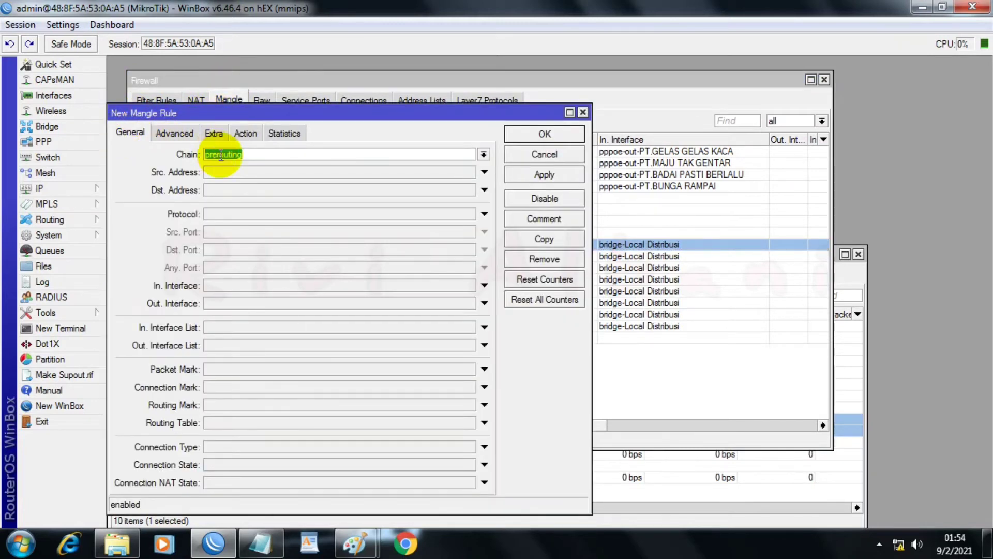
{"action": "left_click", "coordinate": [483, 154]}
{"action": "left_click", "coordinate": [450, 170]}
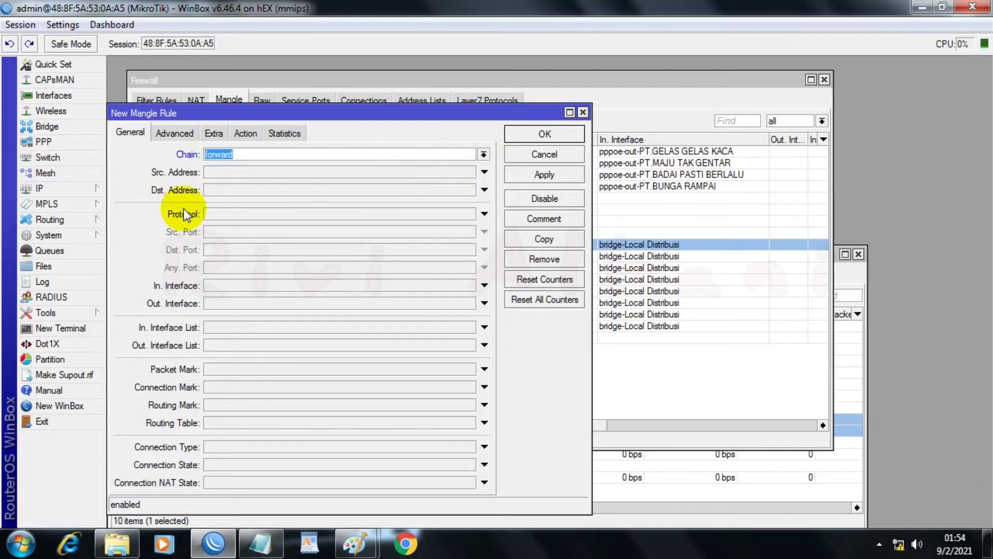
{"action": "left_click", "coordinate": [222, 212]}
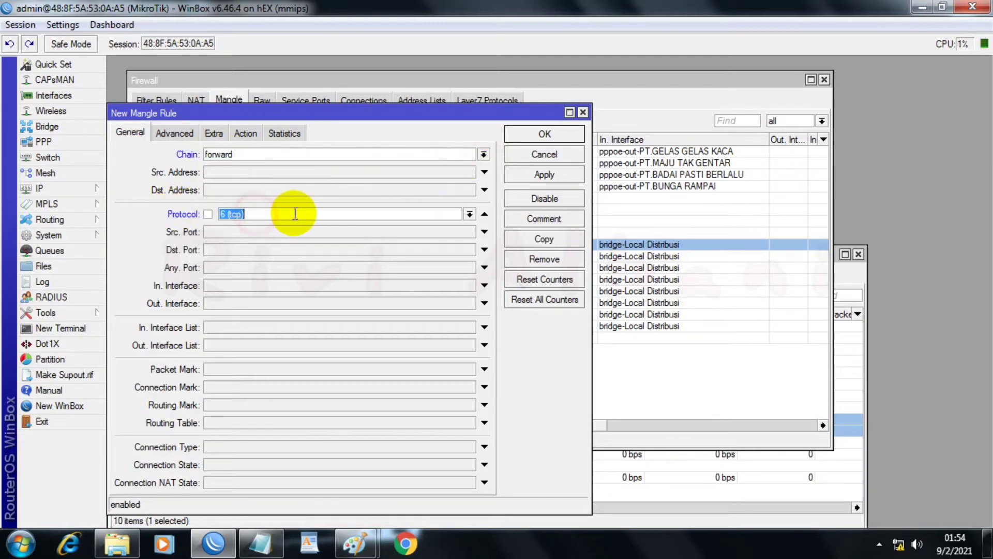
{"action": "left_click", "coordinate": [470, 213]}
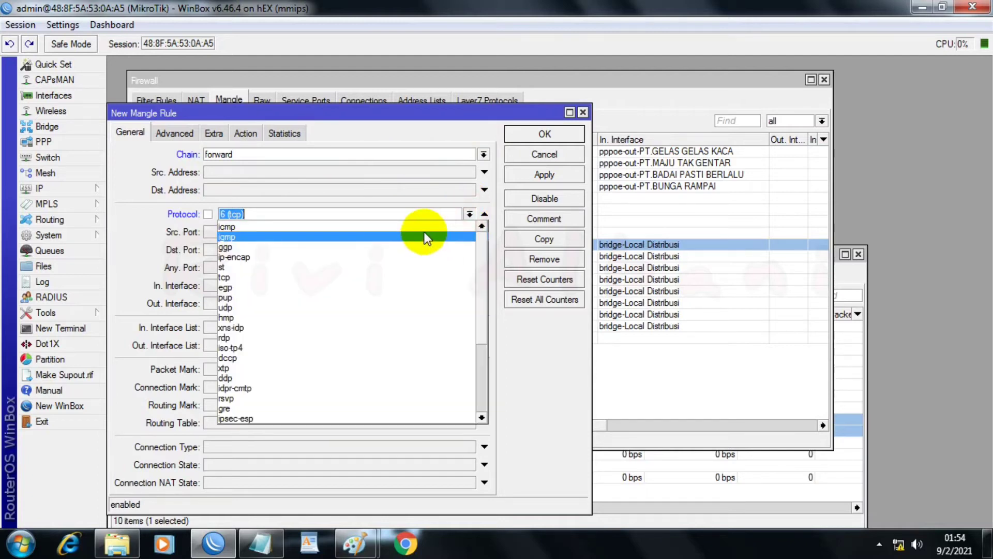
{"action": "left_click", "coordinate": [424, 227]}
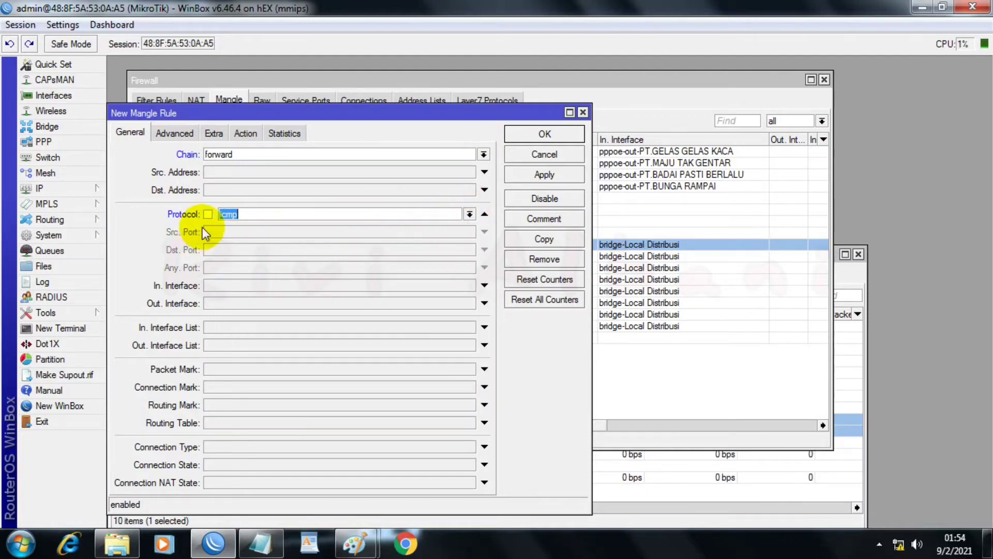
{"action": "left_click", "coordinate": [209, 213]}
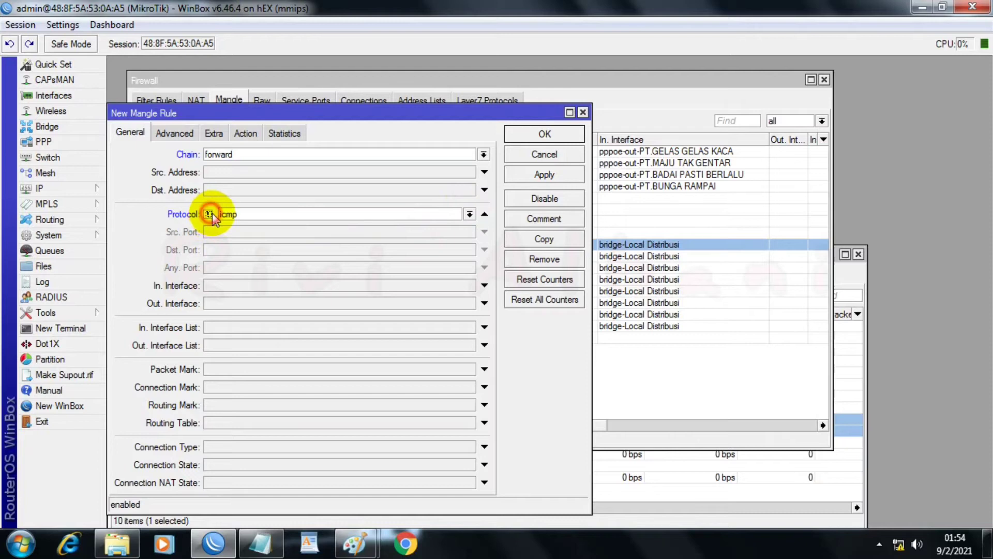
Step: Set the new mangle rule's source address list to Upload Ip Net 192.168.44.44
{"action": "left_click", "coordinate": [181, 137]}
{"action": "left_click", "coordinate": [248, 159]}
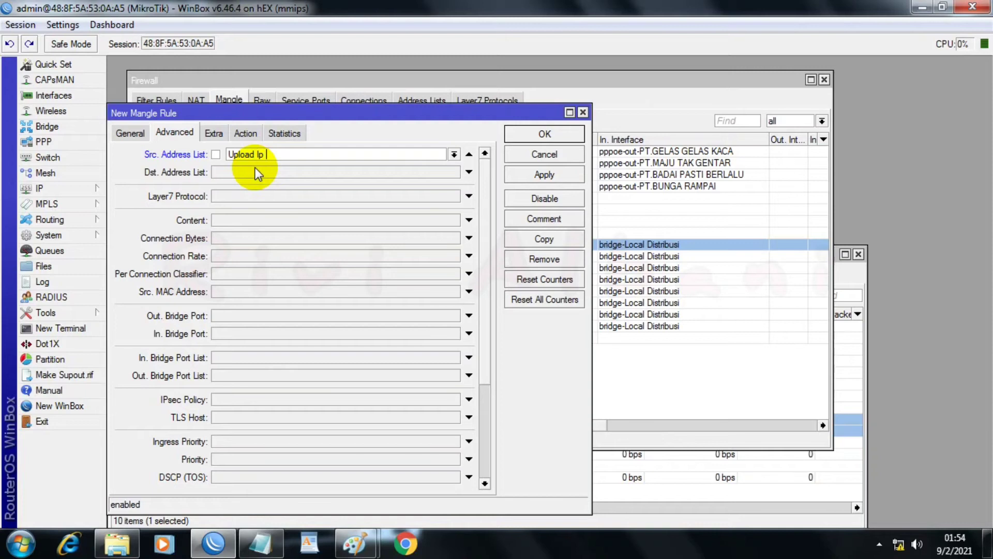
{"action": "type", "text": "192.168.44.44"}
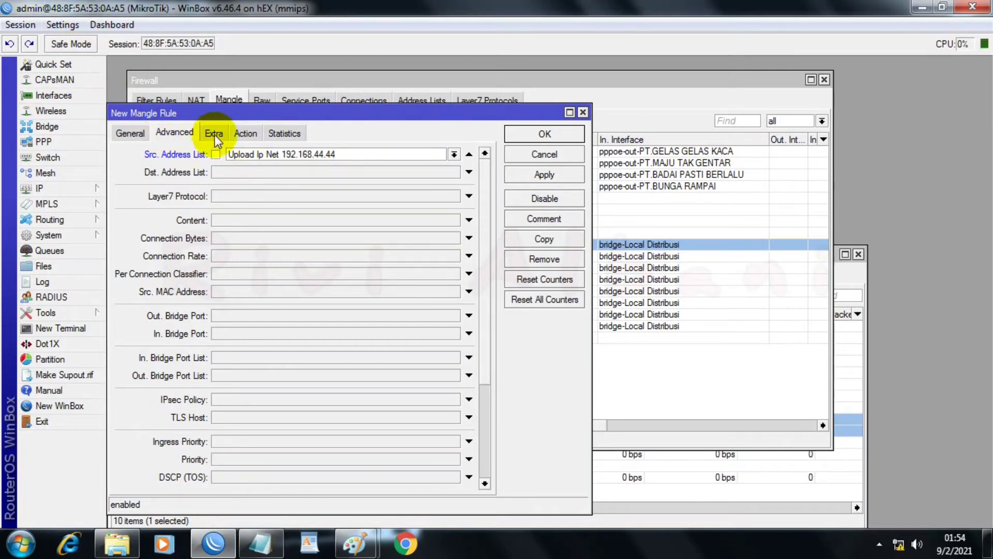
Step: Make the rule mark packets as Upload Net 192.168.44.44 with passthrough disabled, and save it
{"action": "left_click", "coordinate": [244, 133]}
{"action": "left_click", "coordinate": [255, 154]}
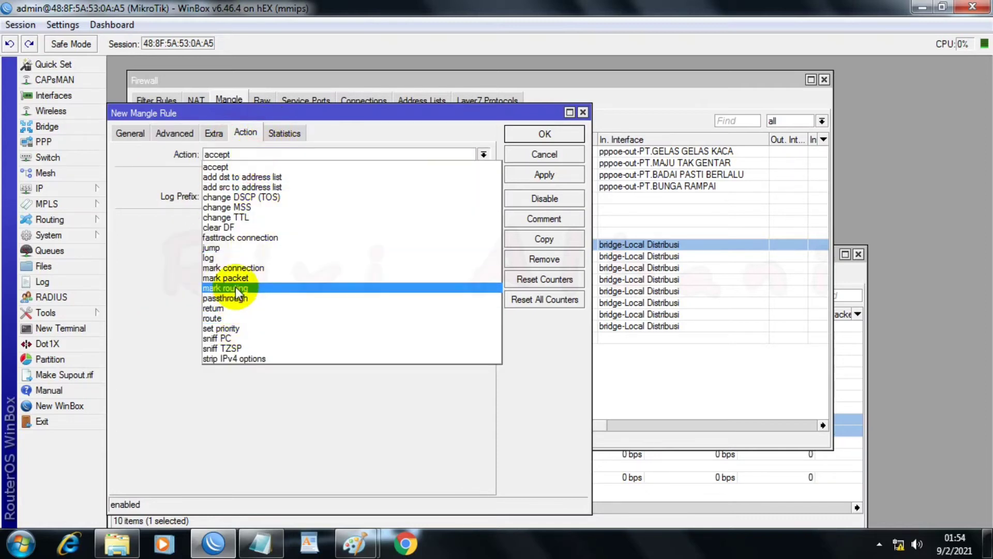
{"action": "left_click", "coordinate": [234, 277]}
{"action": "left_click", "coordinate": [265, 220]}
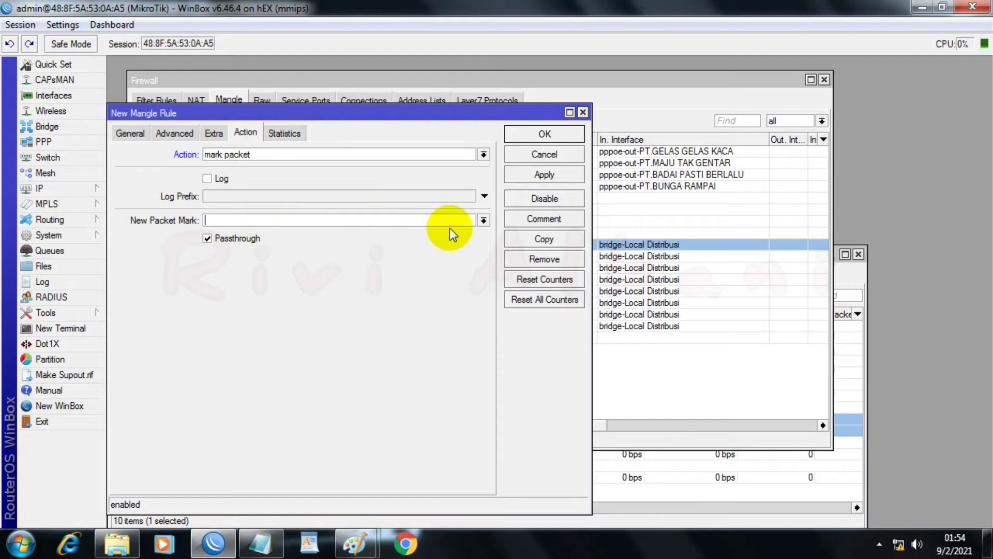
{"action": "type", "text": "Upload Net"}
{"action": "type", "text": "192.168.44.44"}
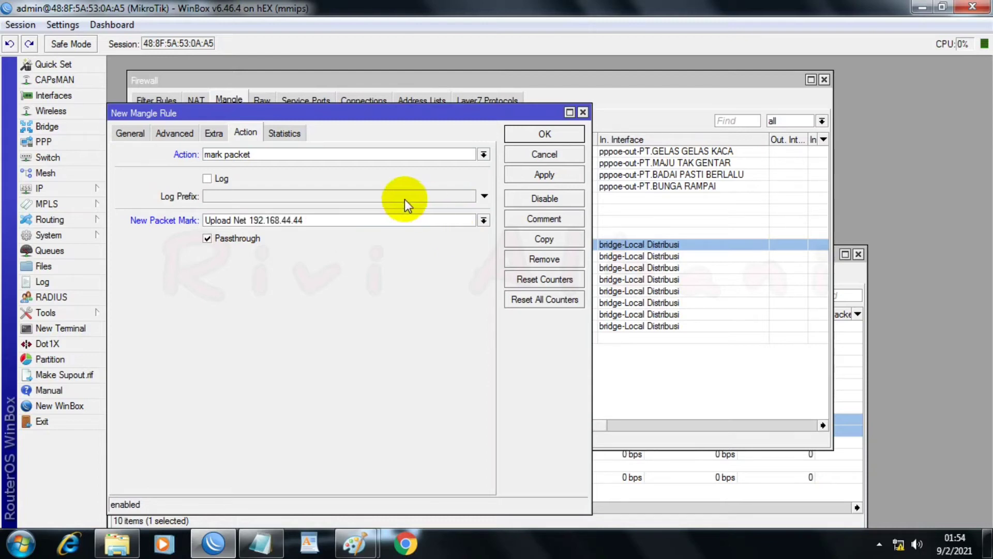
{"action": "left_click", "coordinate": [228, 238]}
{"action": "left_click", "coordinate": [526, 173]}
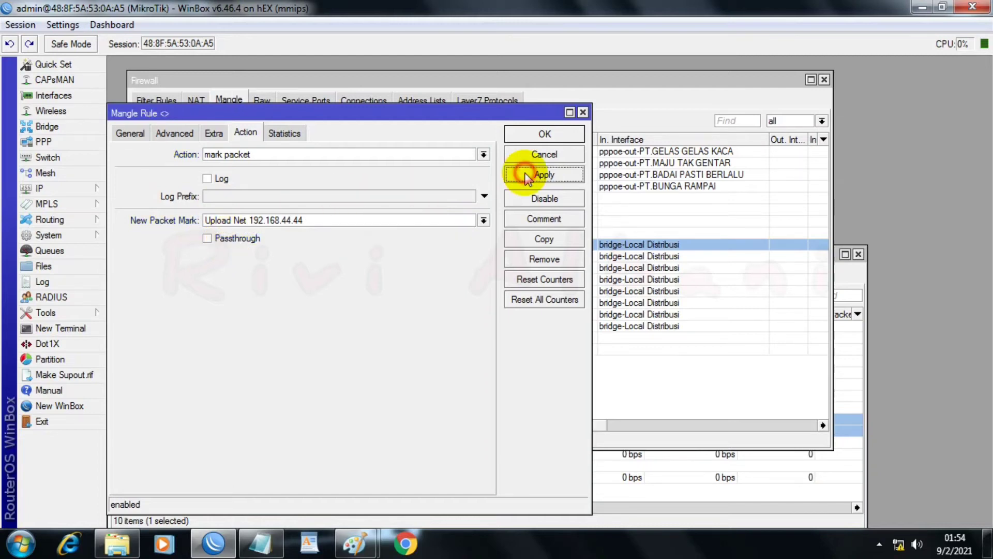
{"action": "left_click", "coordinate": [540, 136]}
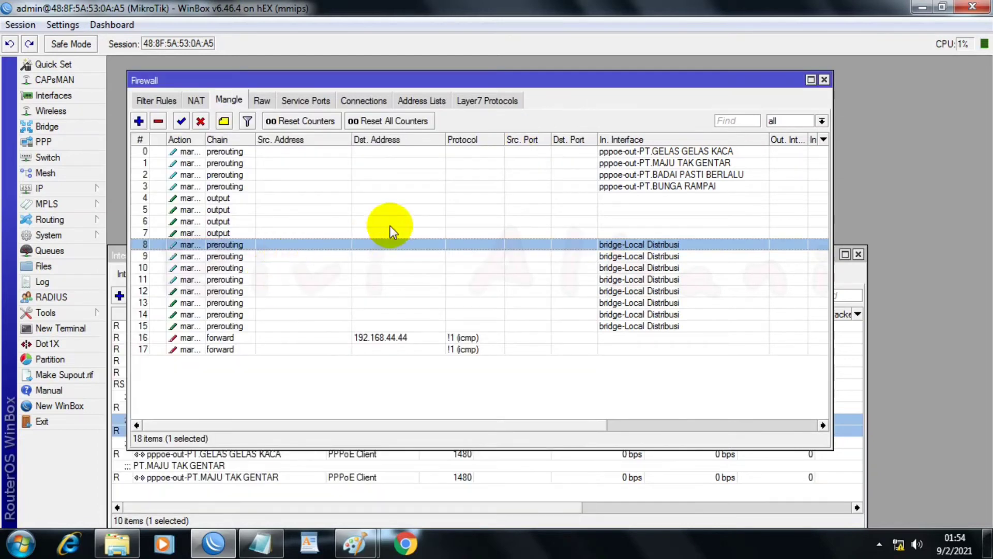
Step: Add a firewall address list entry named LAN with address 192.168.44.44 and apply it
{"action": "left_click", "coordinate": [415, 101]}
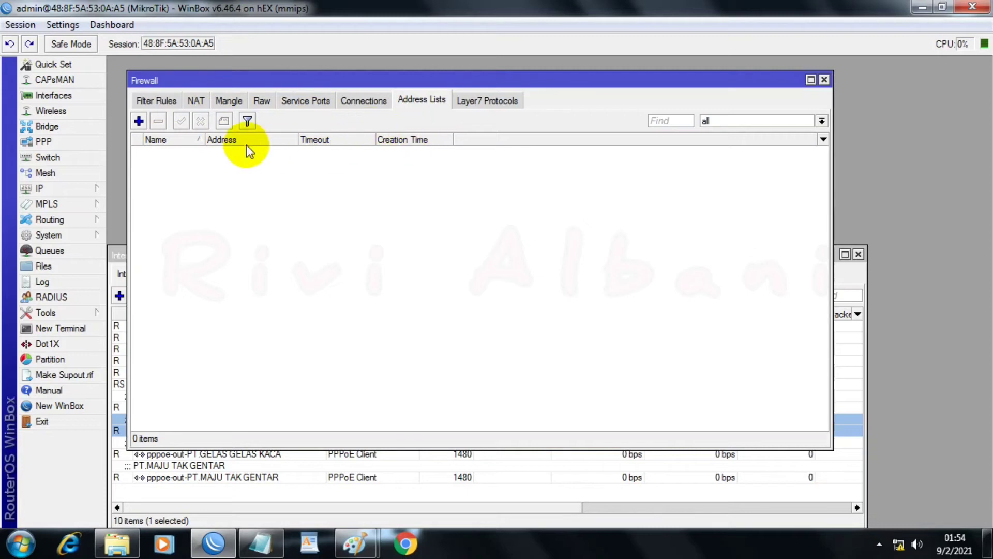
{"action": "left_click", "coordinate": [138, 122]}
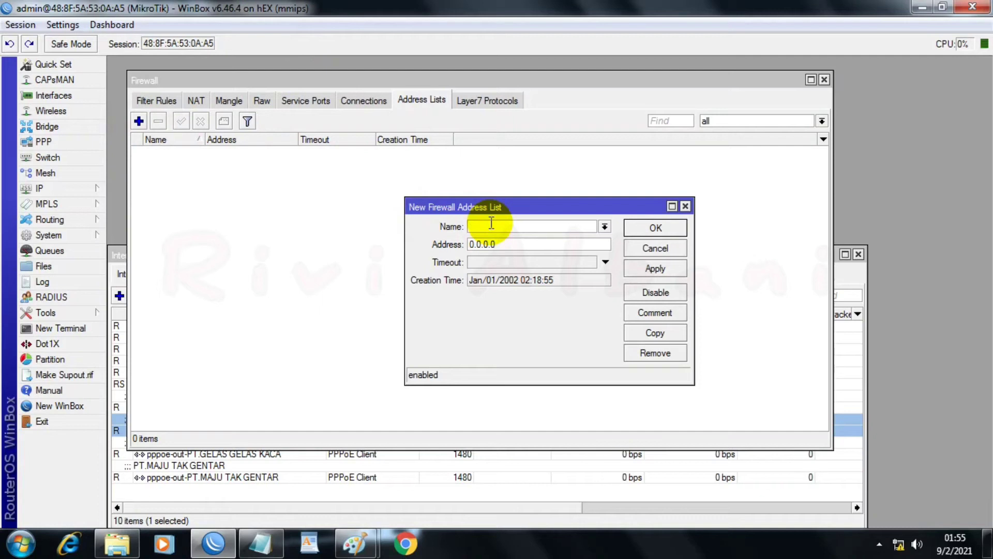
{"action": "type", "text": "LAN"}
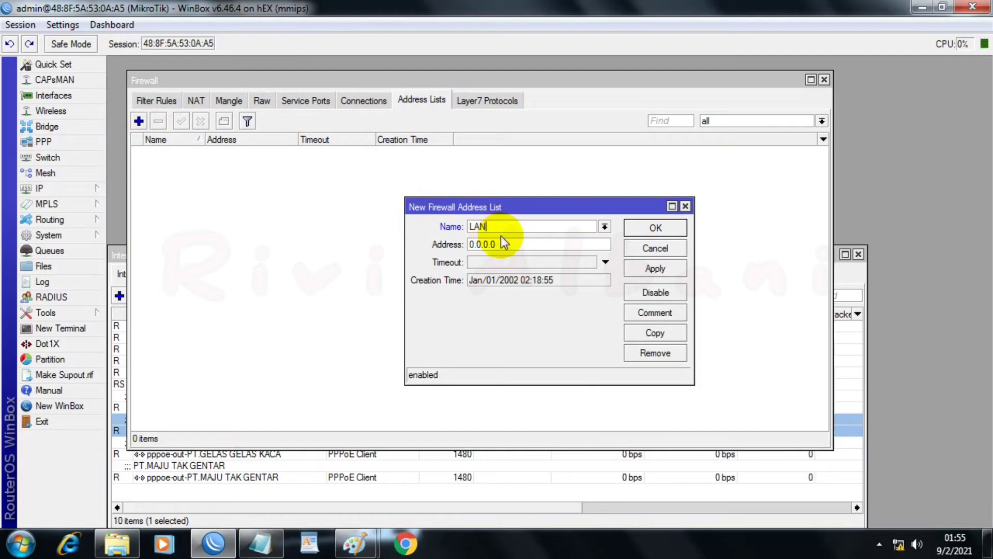
{"action": "key", "text": "Tab"}
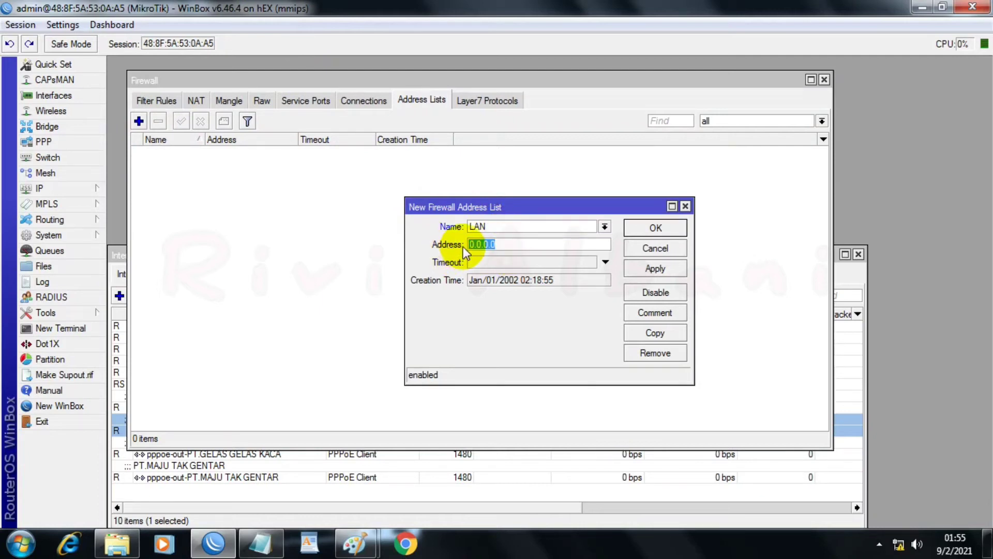
{"action": "right_click", "coordinate": [477, 245]}
{"action": "left_click", "coordinate": [515, 287]}
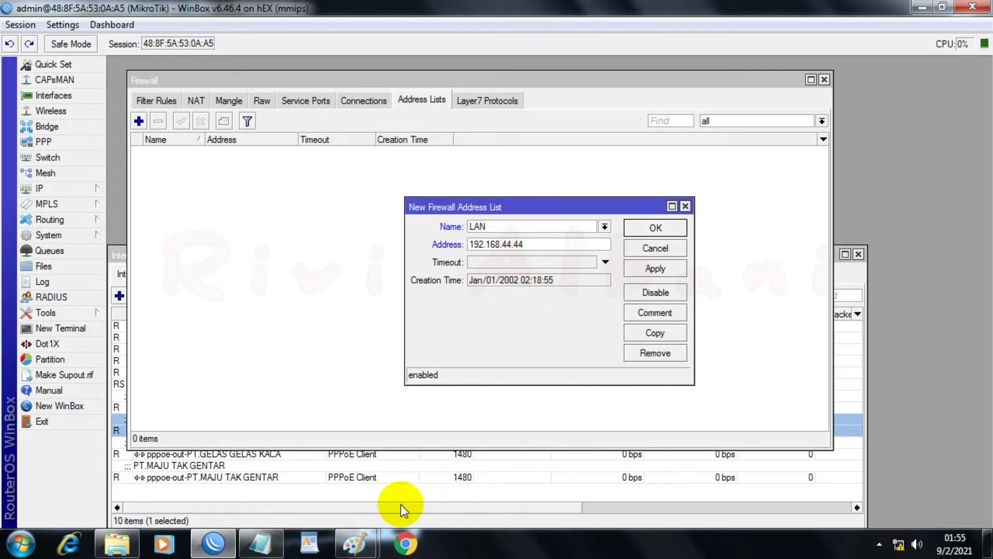
{"action": "left_click", "coordinate": [604, 261]}
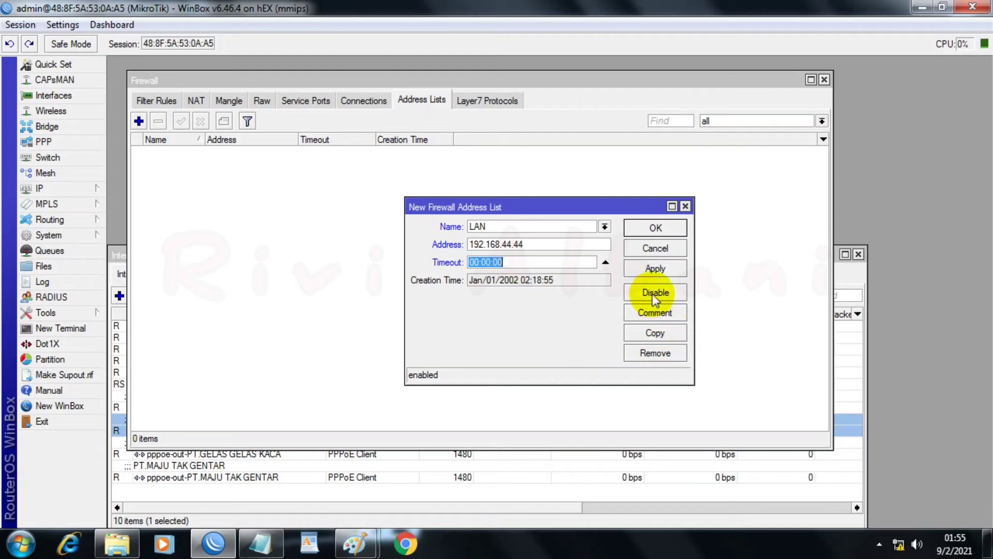
{"action": "left_click", "coordinate": [651, 269]}
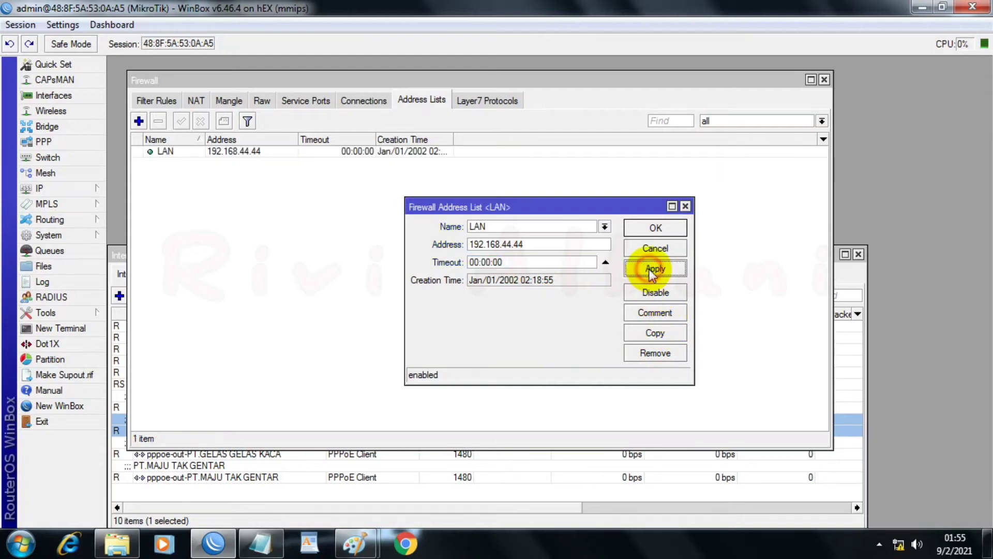
Step: Copy the LAN entry to a new address list entry named Upload Ip Net 192.168.44.44 and save both entries
{"action": "left_click", "coordinate": [637, 337]}
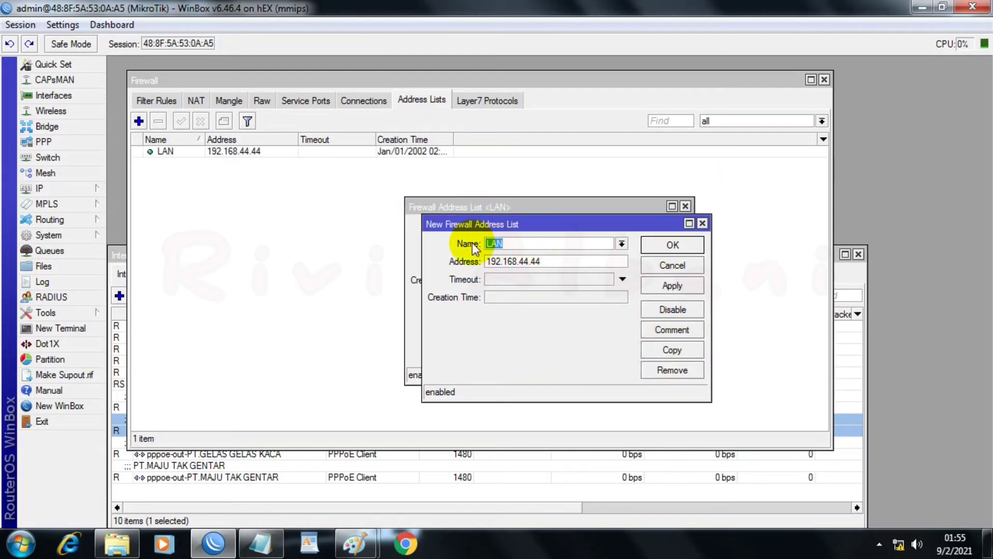
{"action": "left_click", "coordinate": [623, 244]}
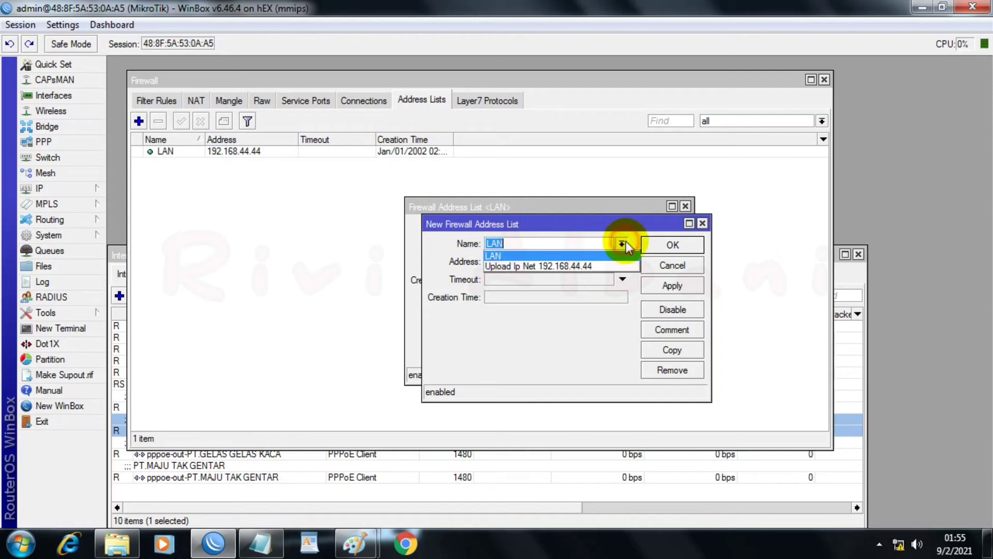
{"action": "left_click", "coordinate": [600, 266]}
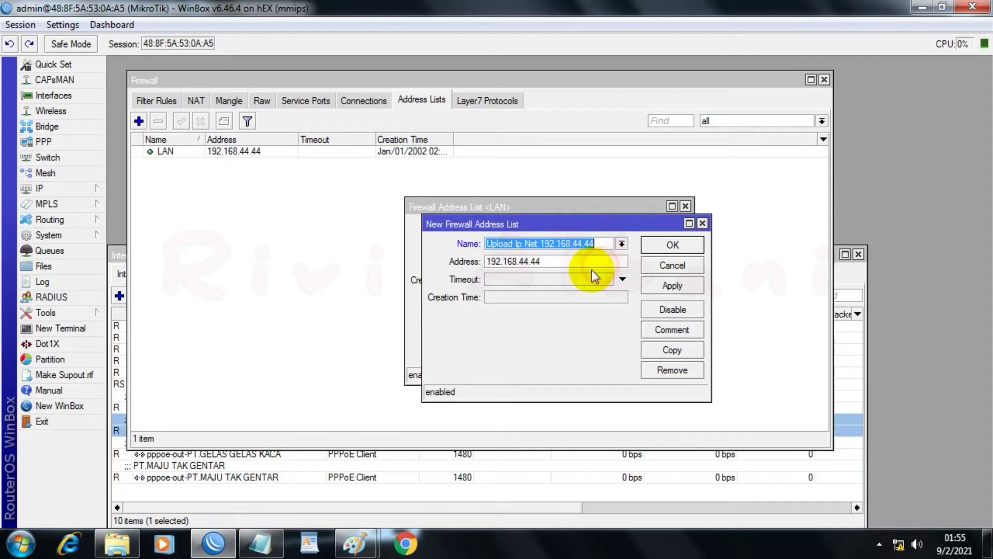
{"action": "left_click", "coordinate": [622, 279]}
{"action": "left_click", "coordinate": [671, 287]}
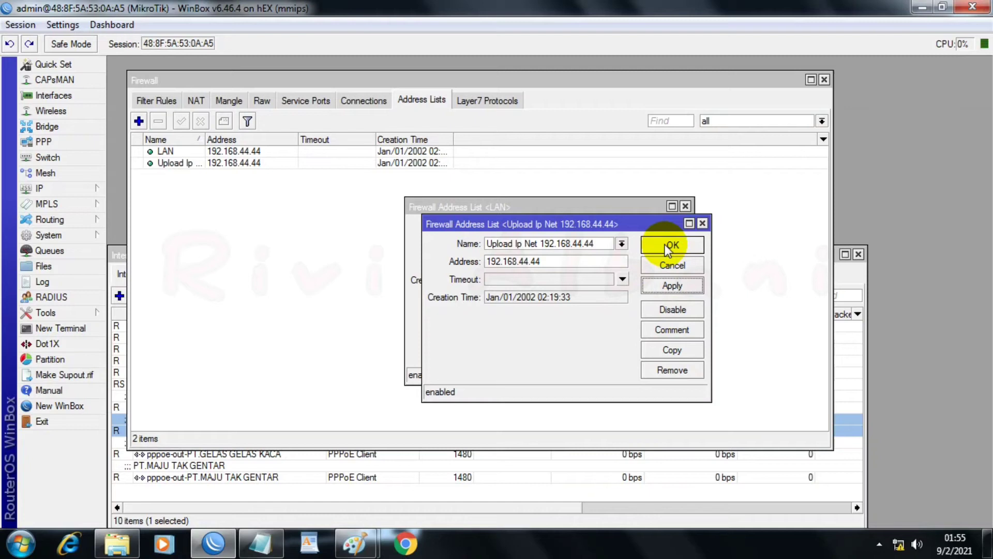
{"action": "left_click", "coordinate": [666, 245]}
{"action": "left_click", "coordinate": [656, 228]}
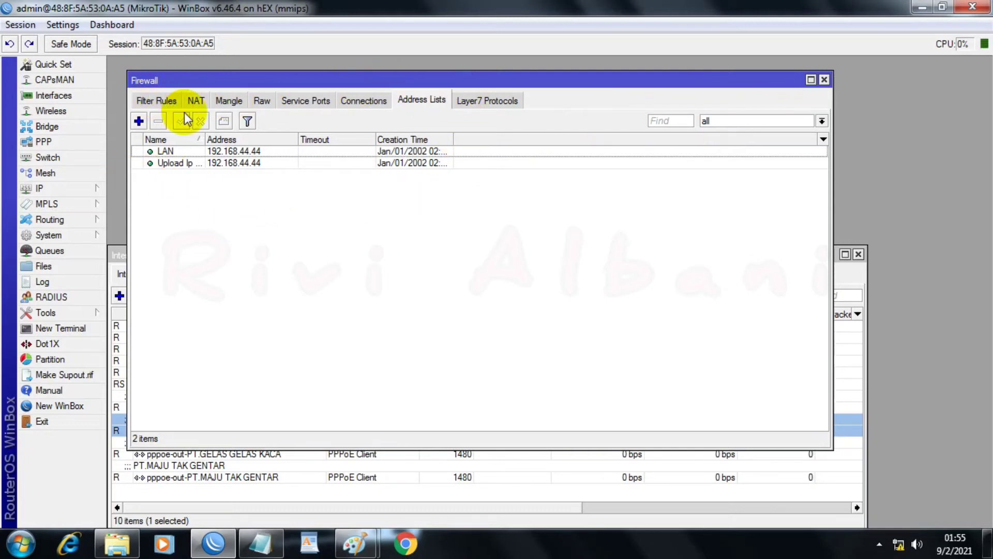
Step: Review the mangle rules and the firewall address lists, and close the Firewall window
{"action": "left_click", "coordinate": [195, 100]}
{"action": "left_click", "coordinate": [224, 103]}
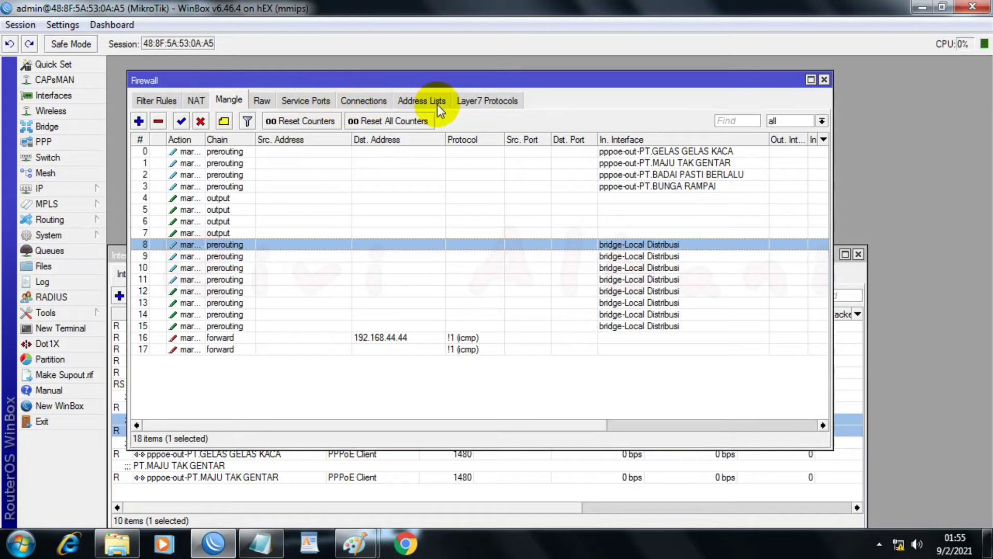
{"action": "left_click", "coordinate": [425, 101]}
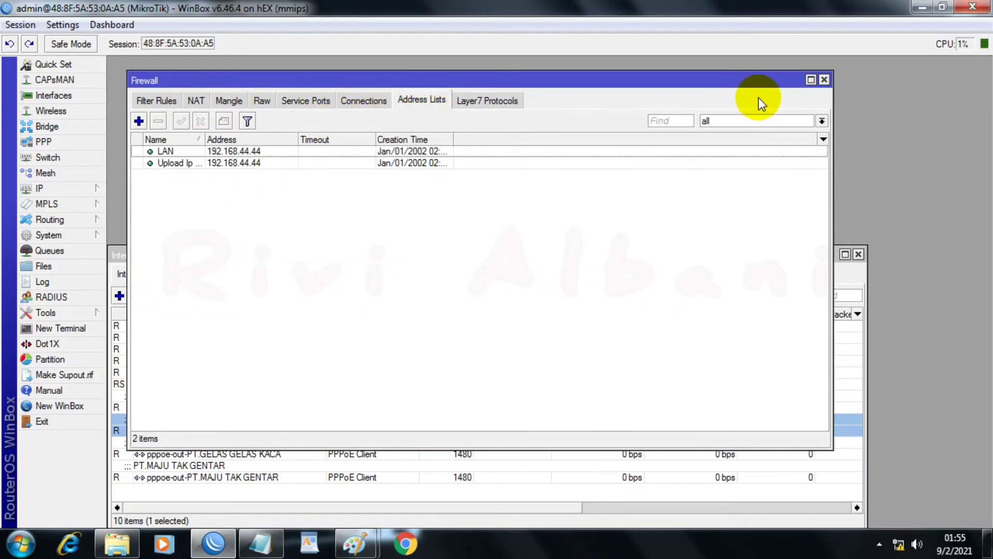
{"action": "left_click", "coordinate": [825, 80]}
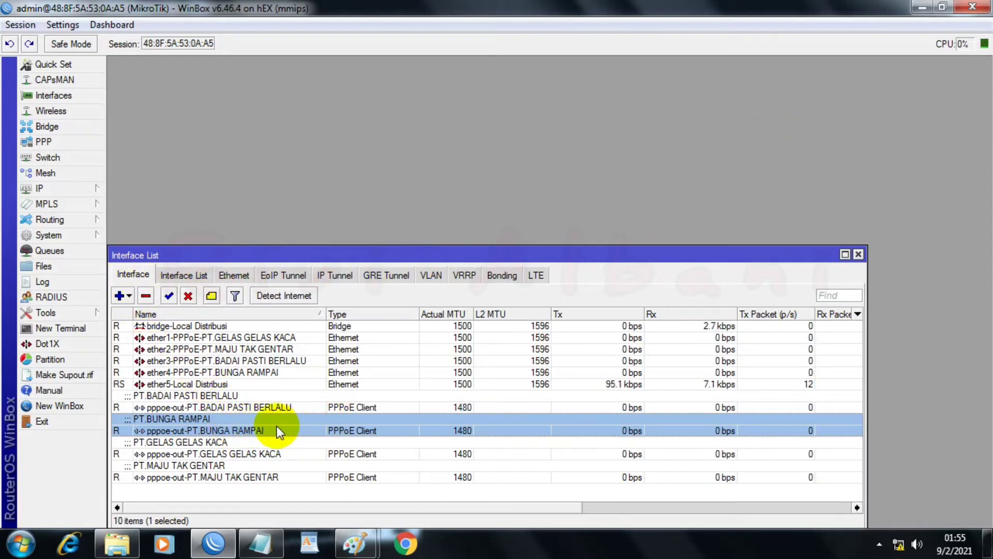
Step: Open the IP route list and check the ISP gateway addresses in the PPPOEEEE Notepad file
{"action": "left_click", "coordinate": [41, 191]}
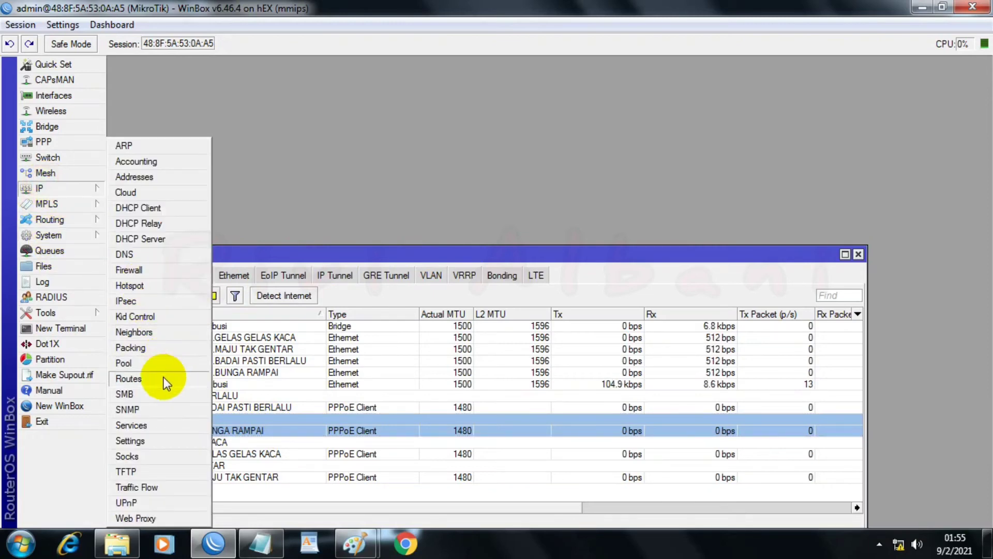
{"action": "left_click", "coordinate": [129, 379]}
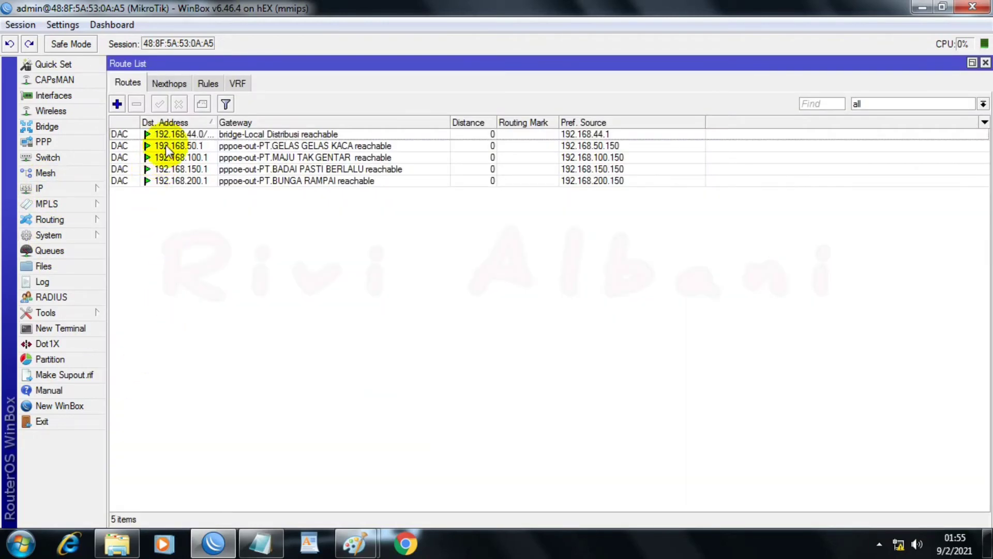
{"action": "mouse_move", "coordinate": [248, 551]}
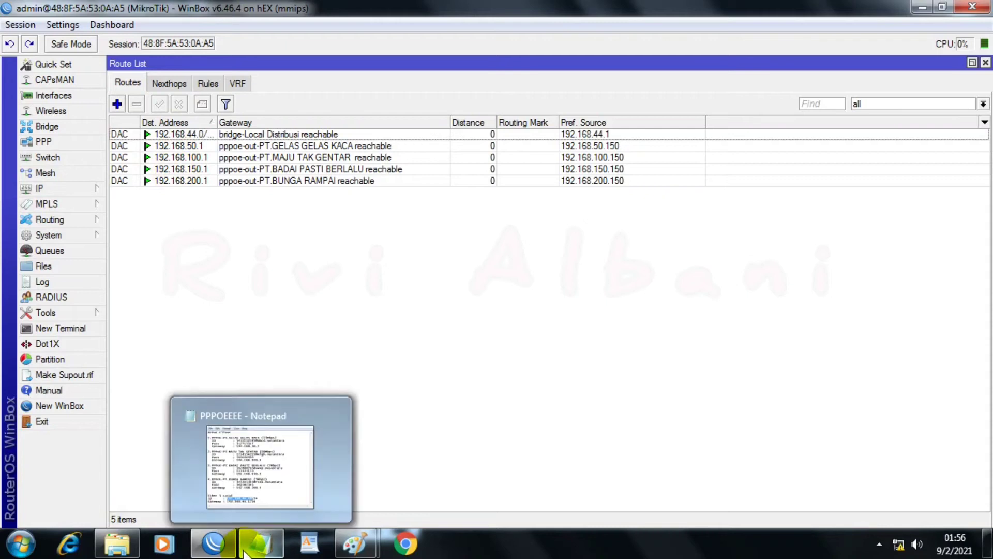
{"action": "left_click", "coordinate": [256, 549]}
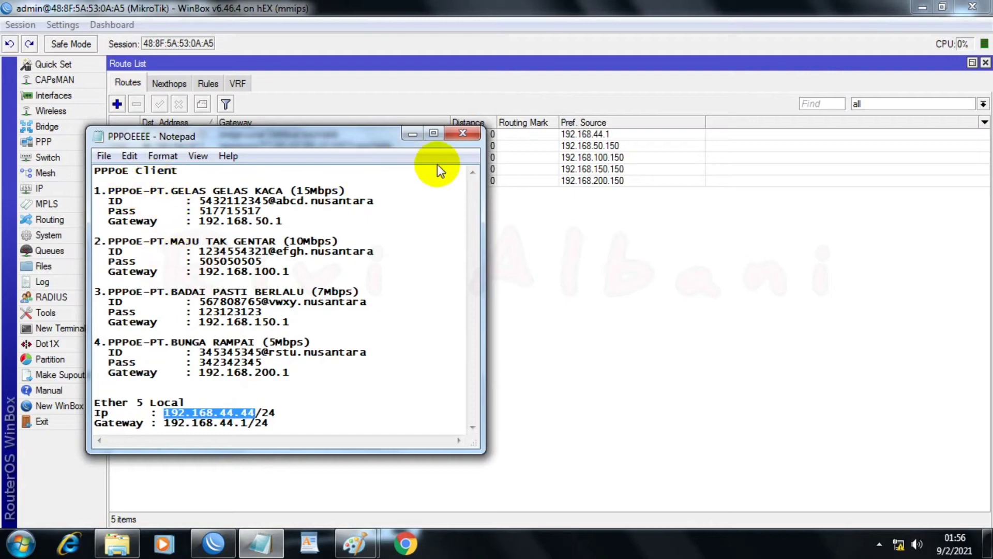
{"action": "left_click", "coordinate": [411, 134]}
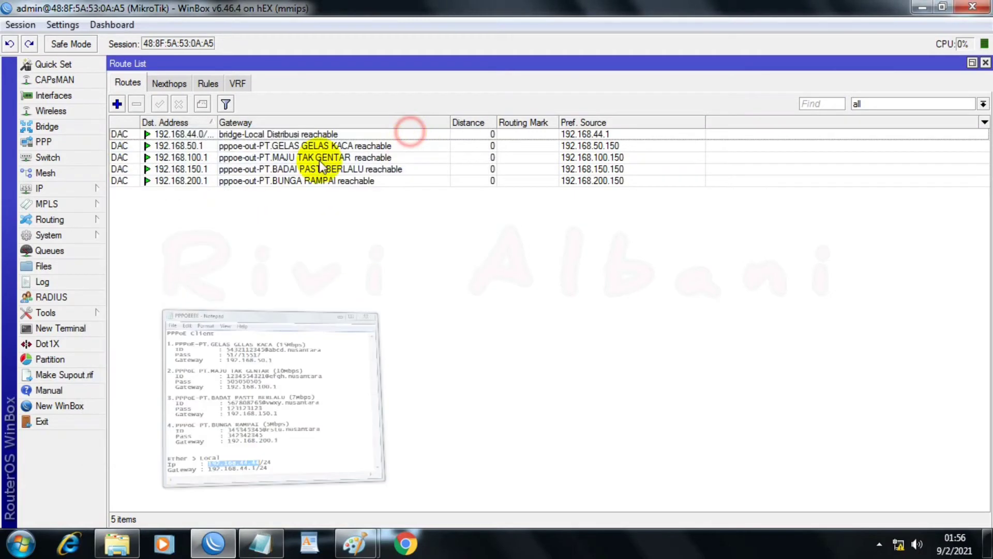
Step: Start a new route for destination 0.0.0.0/0 with gateway pppoe-out-PT.GELAS GELAS KACA, the first ISP in the Notepad list
{"action": "left_click", "coordinate": [116, 105]}
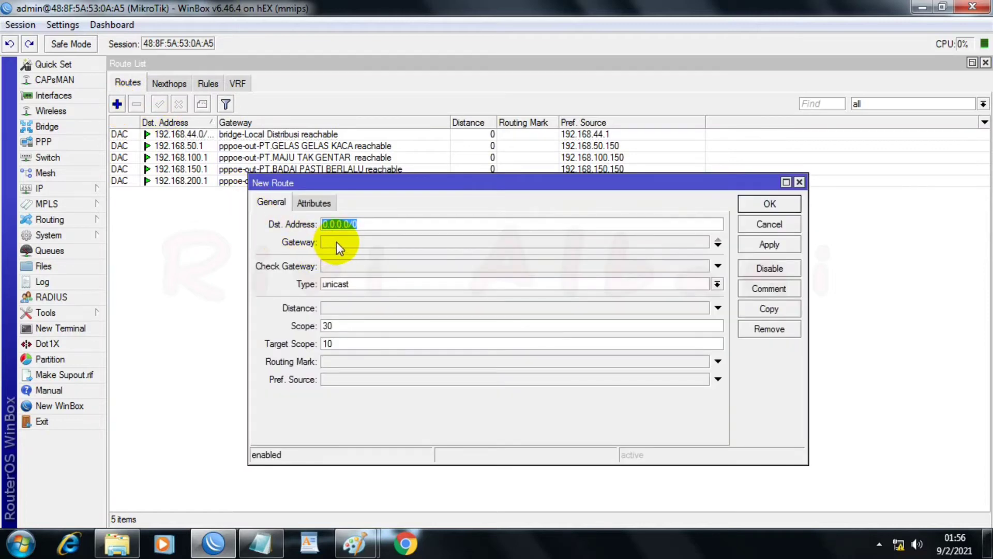
{"action": "left_click", "coordinate": [386, 240]}
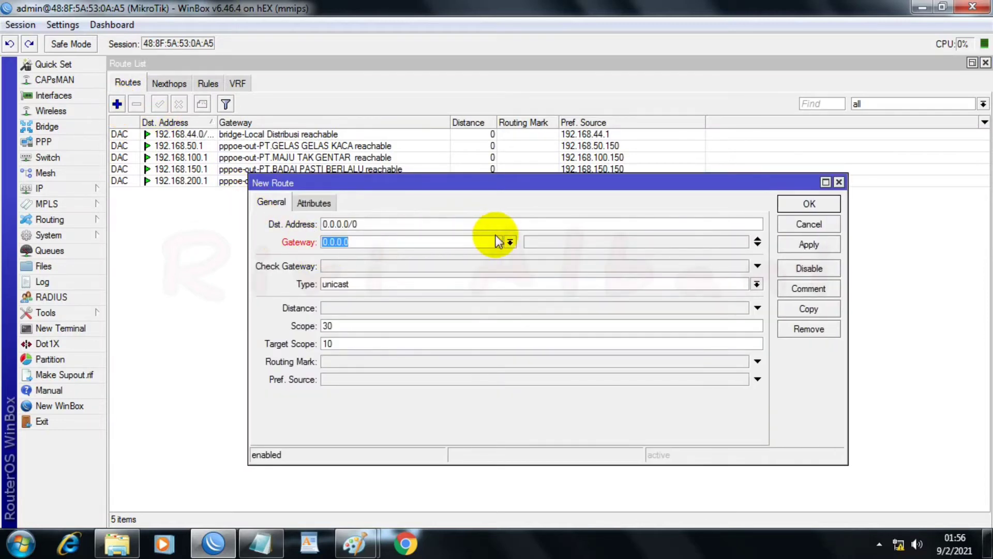
{"action": "left_click", "coordinate": [511, 241]}
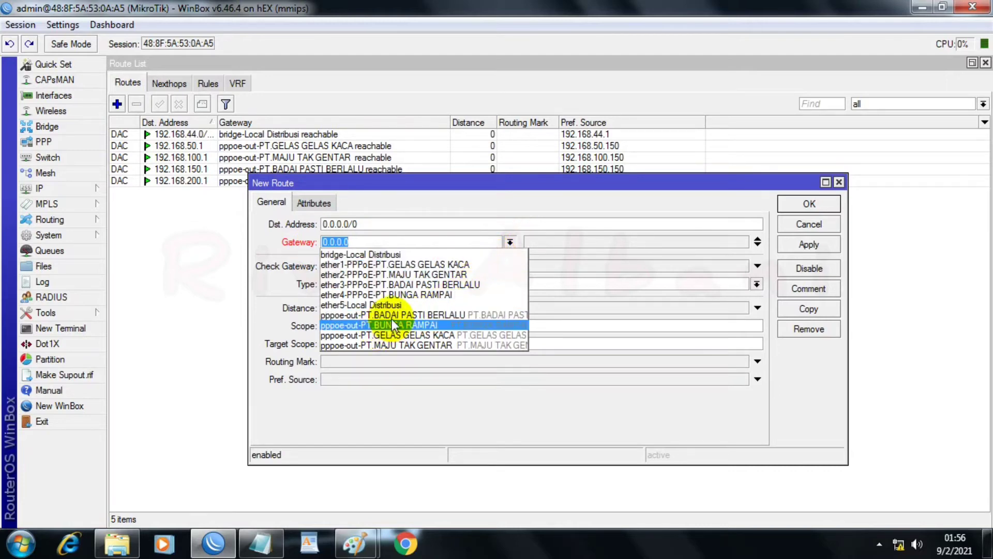
{"action": "left_click", "coordinate": [257, 542]}
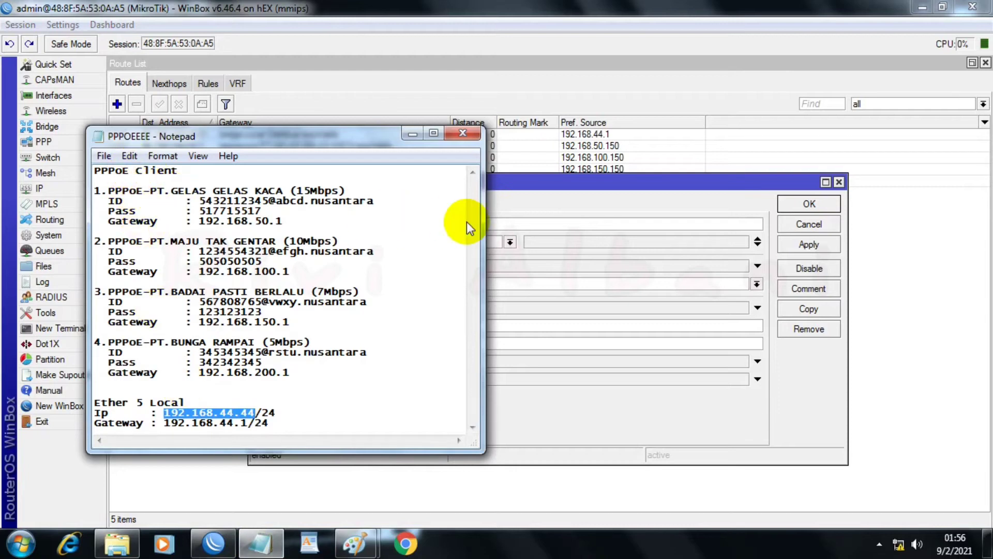
{"action": "left_click", "coordinate": [583, 184]}
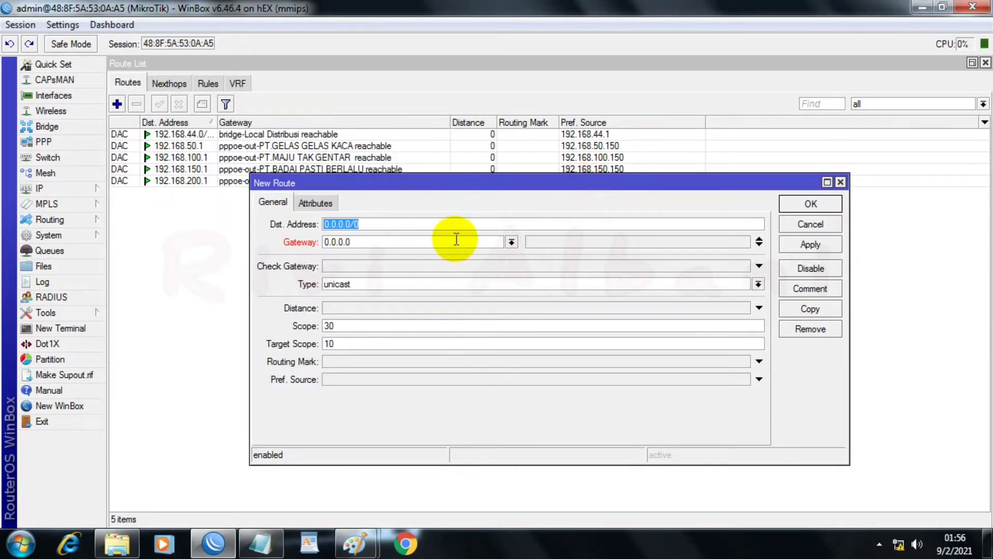
{"action": "left_click", "coordinate": [512, 242]}
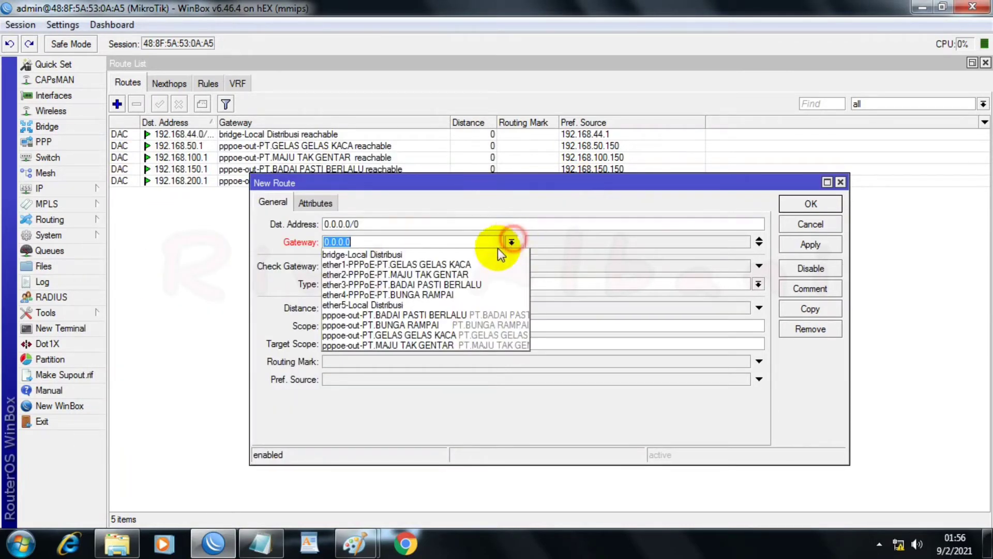
{"action": "left_click", "coordinate": [414, 335]}
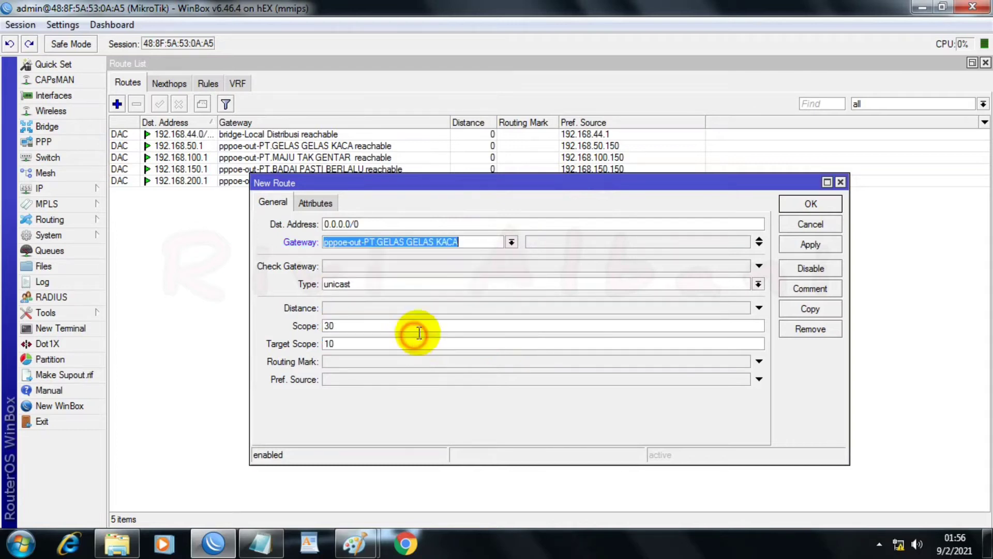
Step: Set the new route's gateway check to ping, distance to 1 and routing mark to To-PT GELAS GELAS KACA, and apply it
{"action": "left_click", "coordinate": [466, 262]}
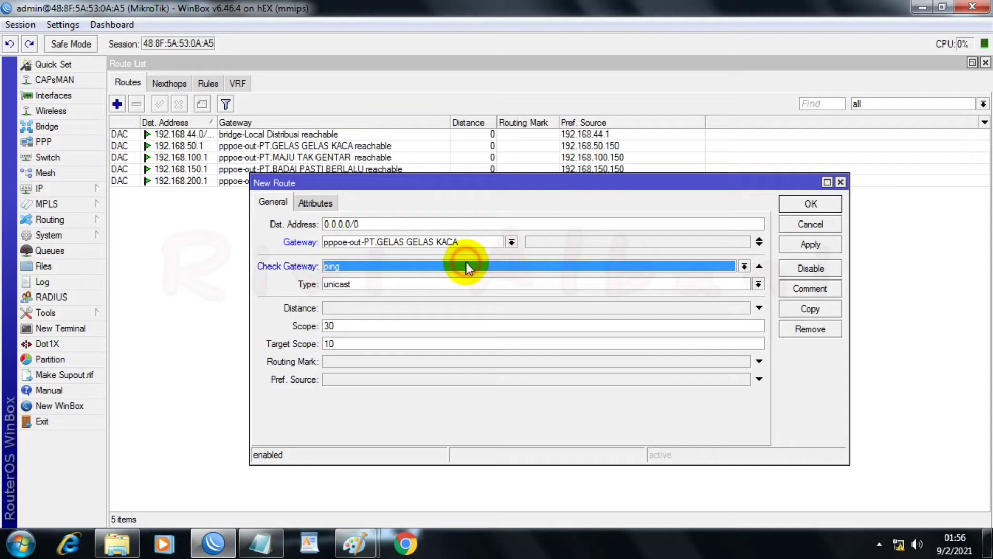
{"action": "left_click", "coordinate": [421, 306]}
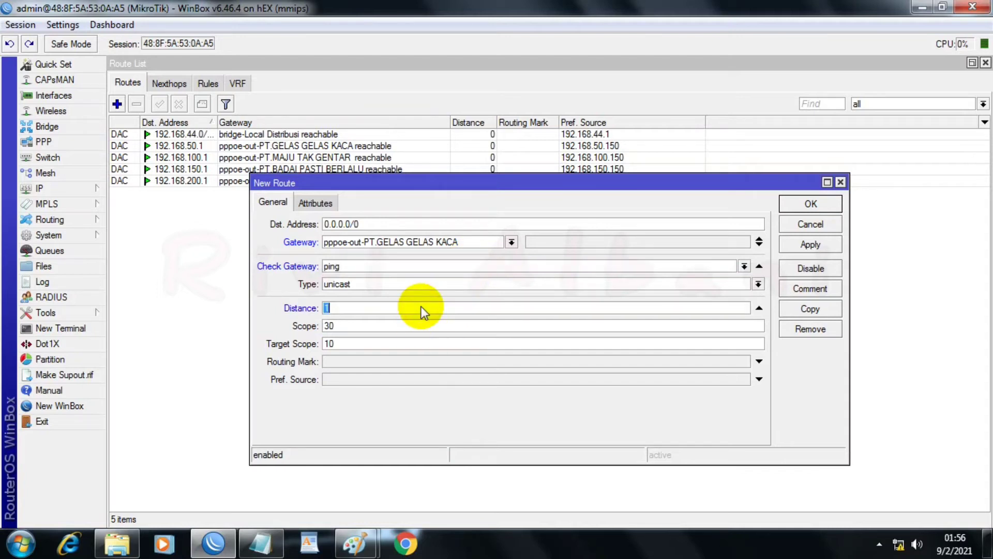
{"action": "left_click", "coordinate": [756, 361]}
{"action": "left_click", "coordinate": [745, 361]}
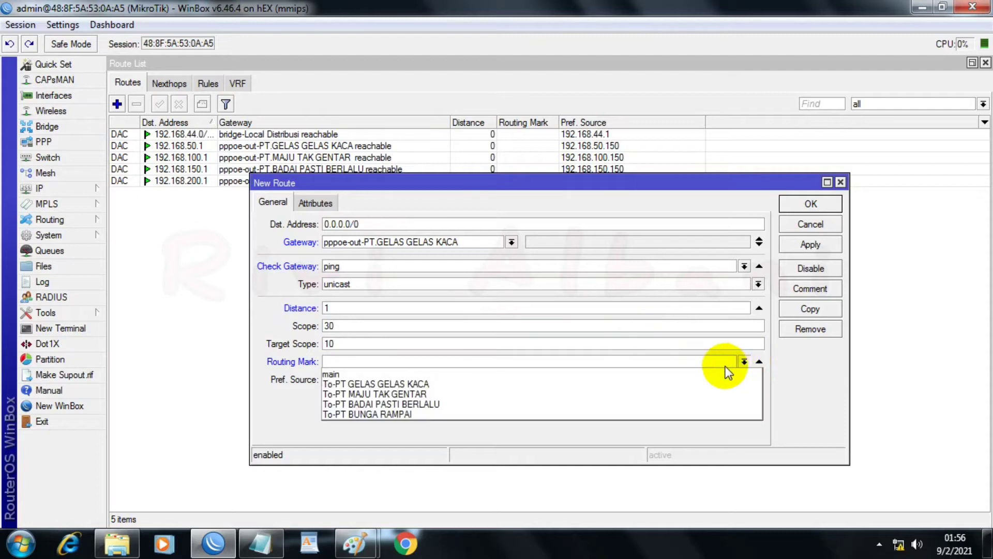
{"action": "left_click", "coordinate": [648, 384]}
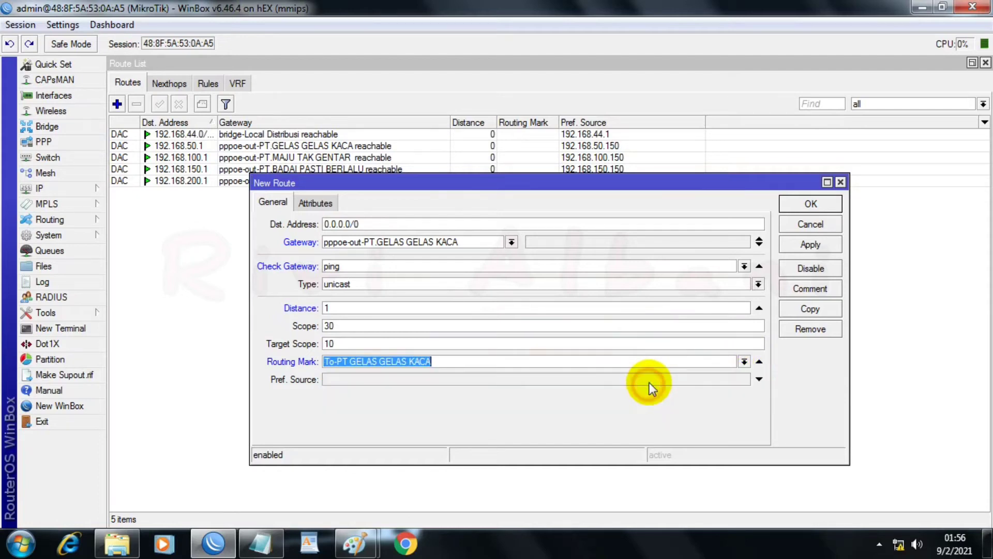
{"action": "left_click", "coordinate": [799, 244]}
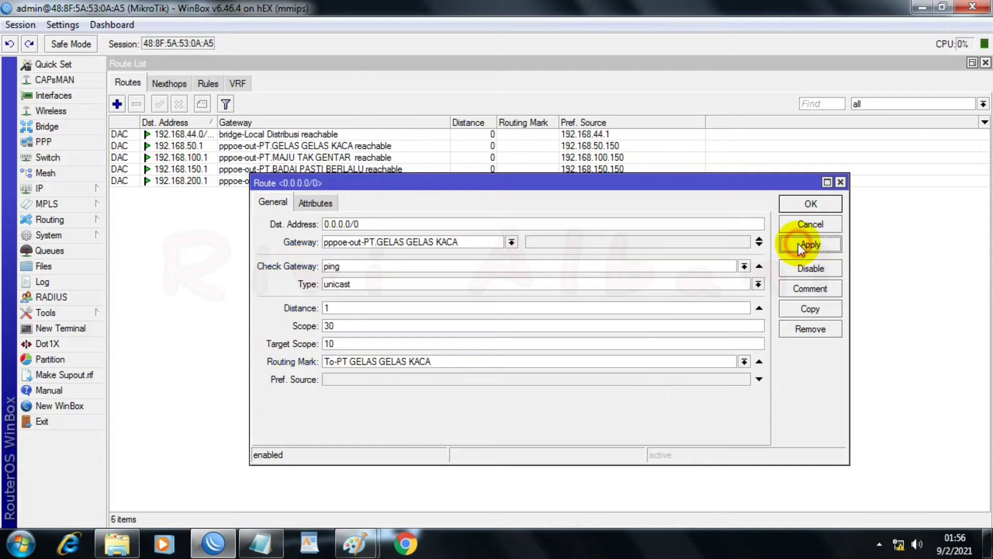
Step: Copy the GELAS GELAS KACA route, set gateway pppoe-out-PT.MAJU TAK GENTAR and routing mark To-PT MAJU TAK GENTAR, and apply it
{"action": "left_click", "coordinate": [794, 311]}
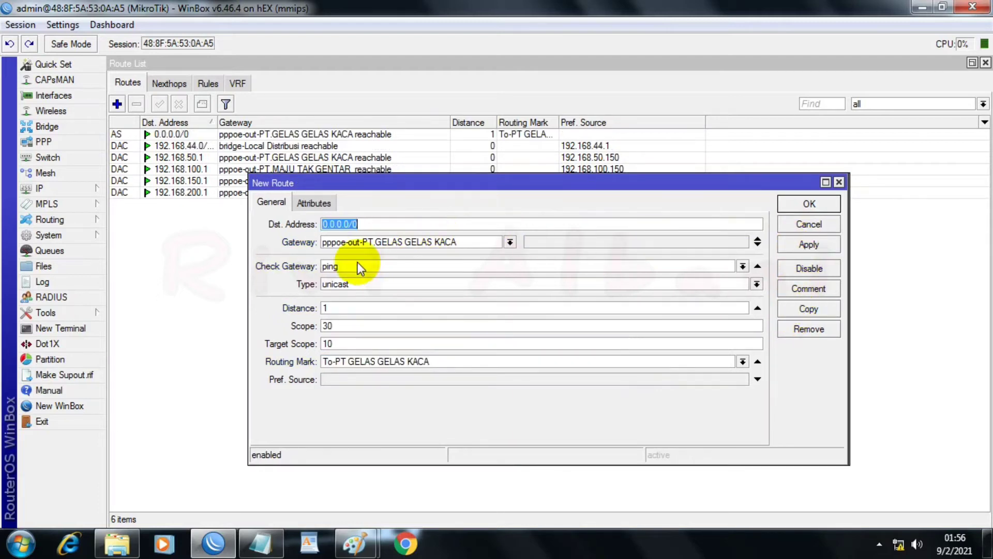
{"action": "left_click", "coordinate": [509, 242]}
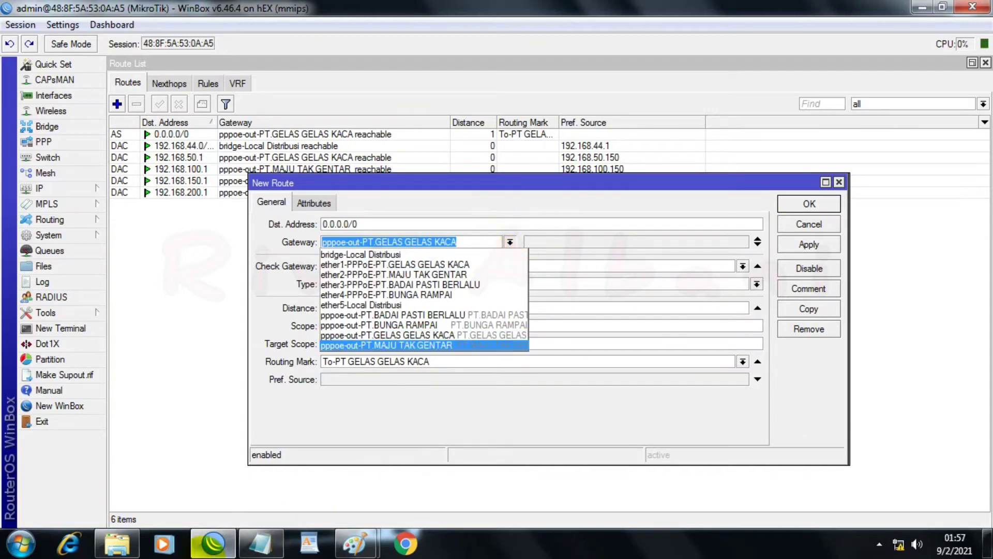
{"action": "left_click", "coordinate": [261, 544]}
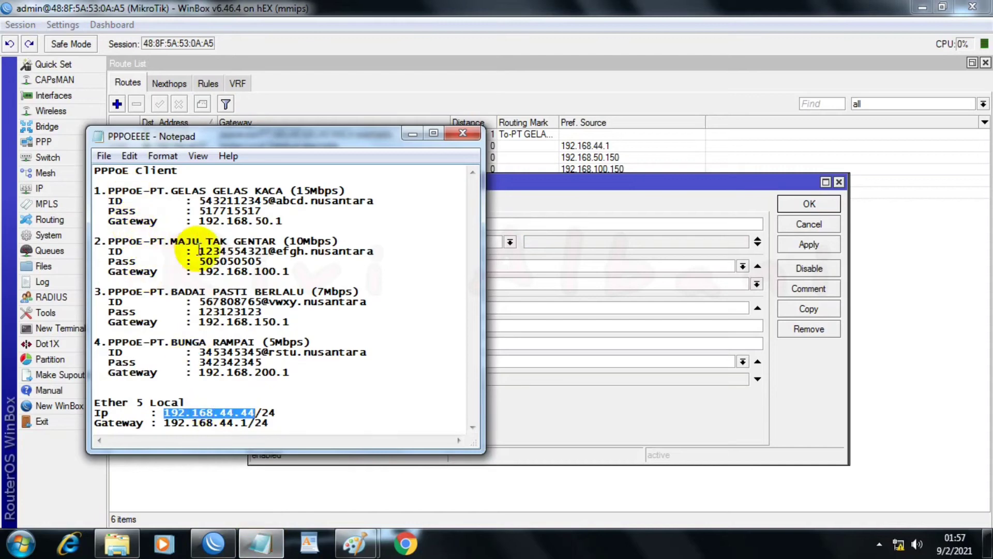
{"action": "left_click", "coordinate": [412, 134]}
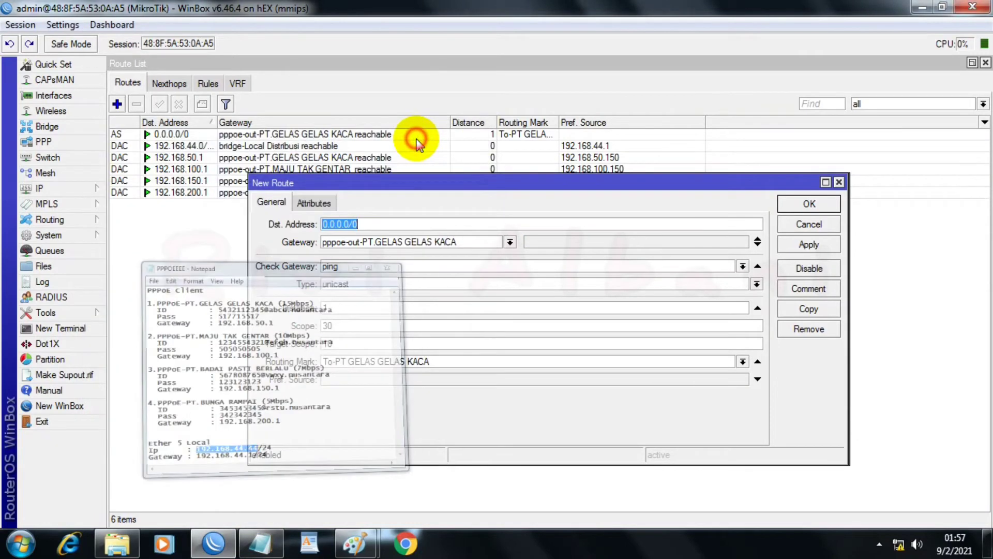
{"action": "left_click", "coordinate": [509, 243]}
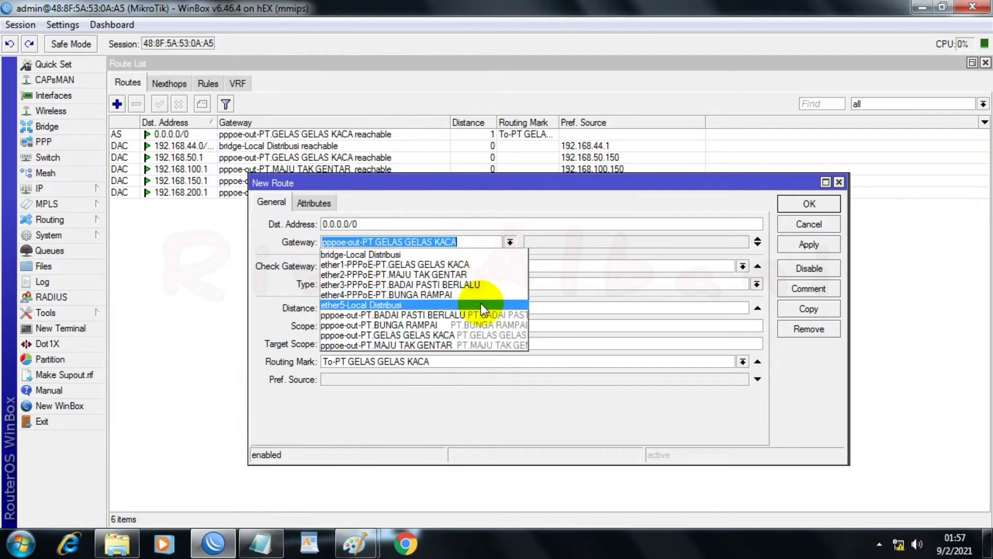
{"action": "left_click", "coordinate": [418, 346]}
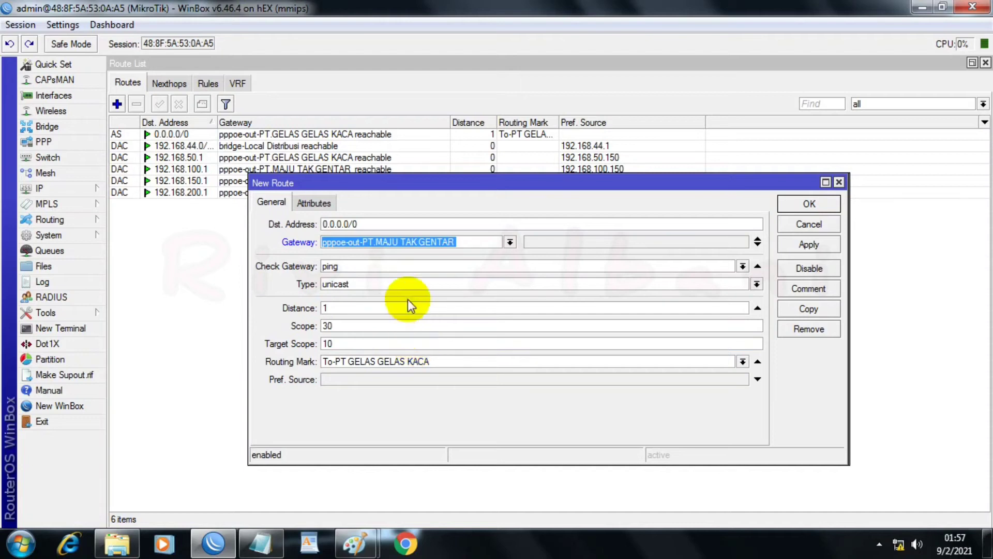
{"action": "left_click", "coordinate": [743, 361]}
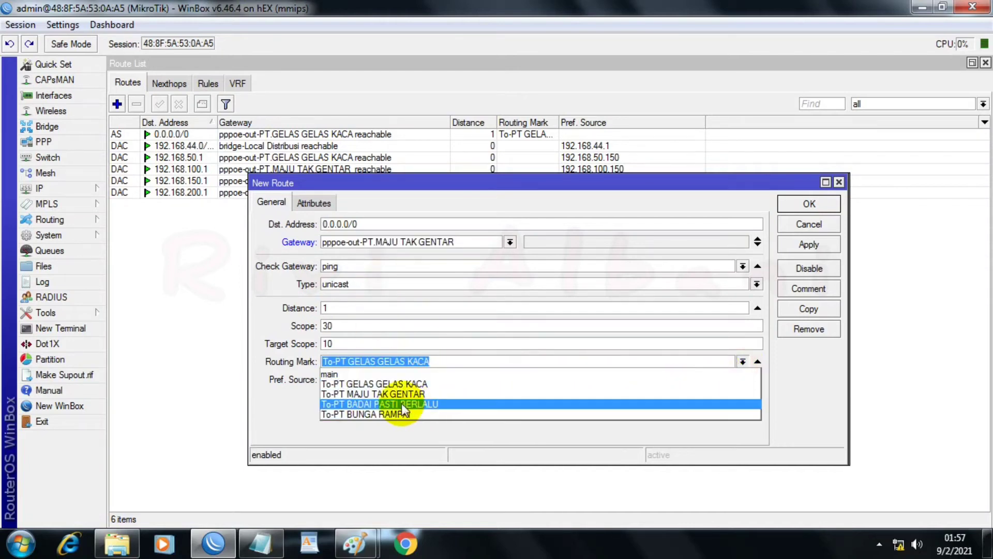
{"action": "left_click", "coordinate": [376, 395]}
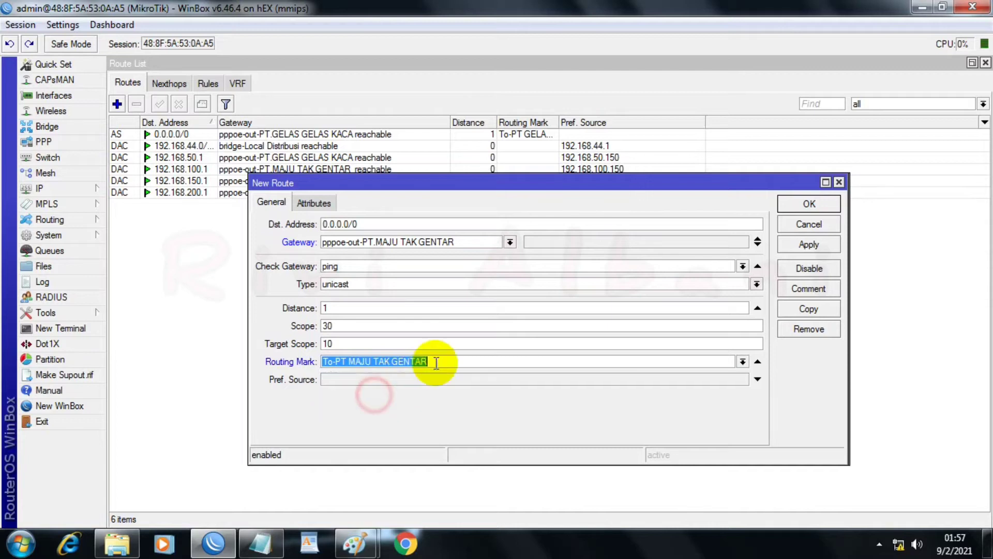
{"action": "left_click", "coordinate": [798, 249]}
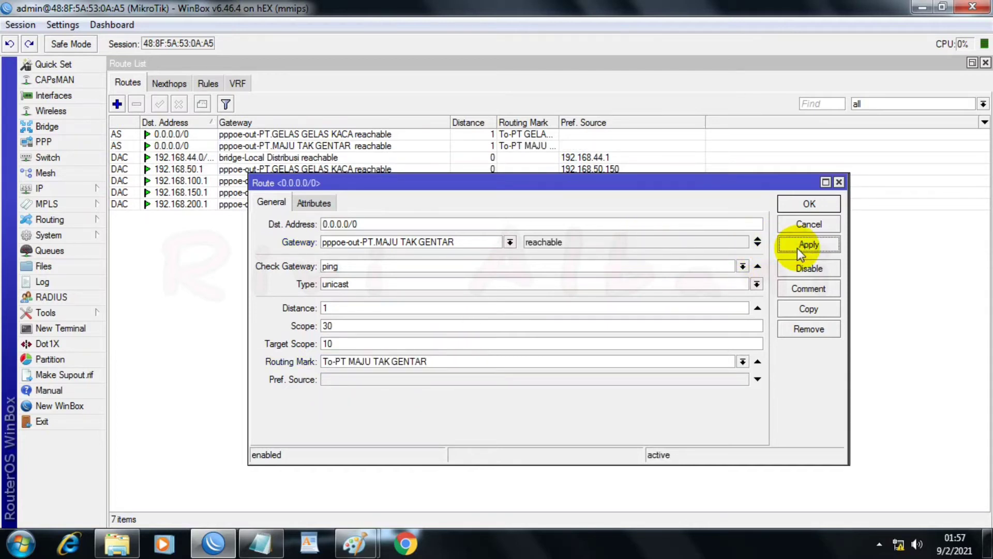
{"action": "left_click", "coordinate": [803, 307]}
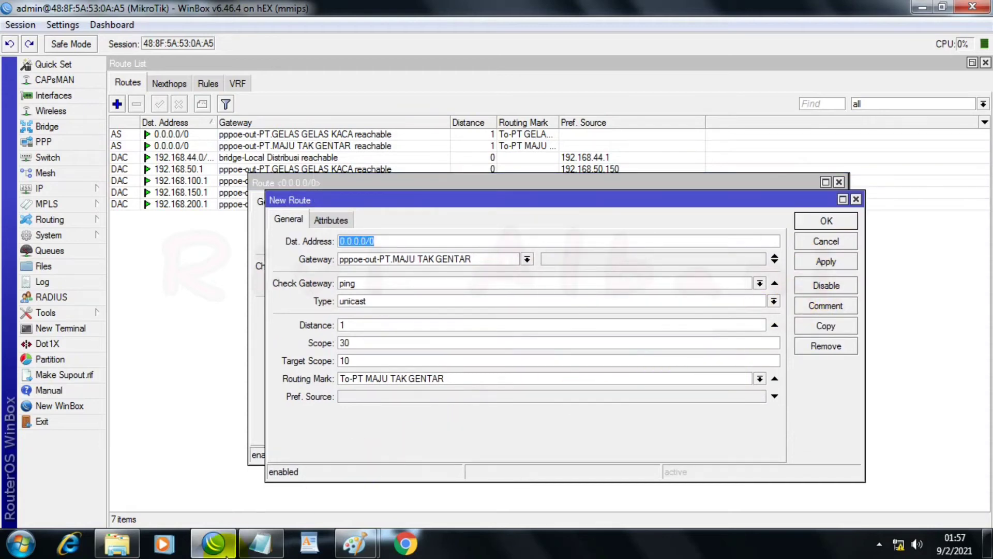
{"action": "left_click", "coordinate": [261, 544]}
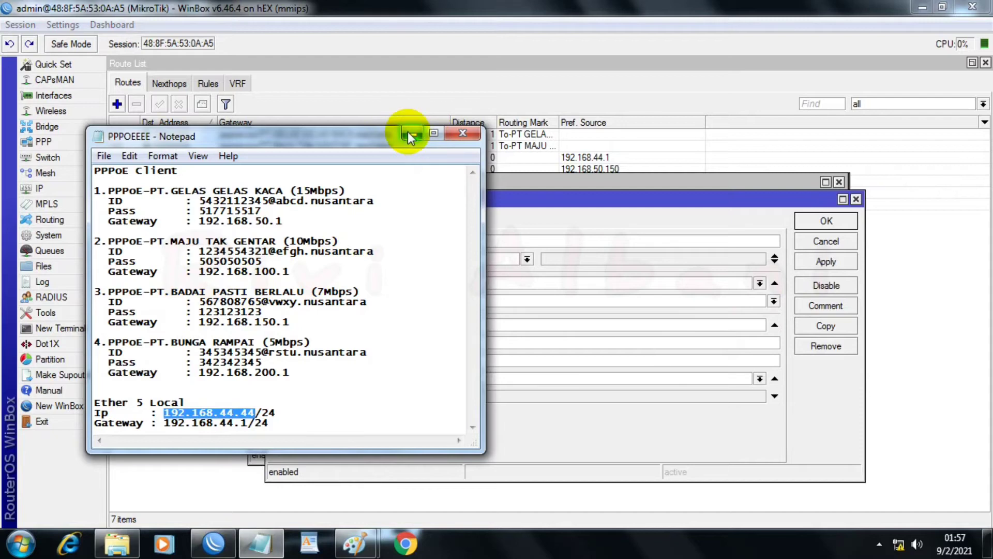
{"action": "left_click_drag", "start_coordinate": [143, 291], "coordinate": [297, 291]}
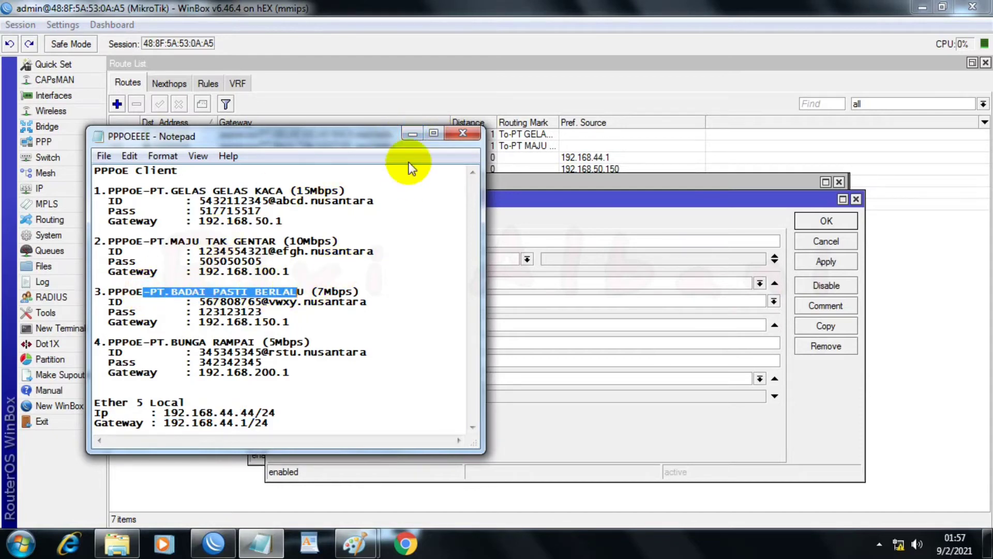
{"action": "left_click", "coordinate": [407, 131]}
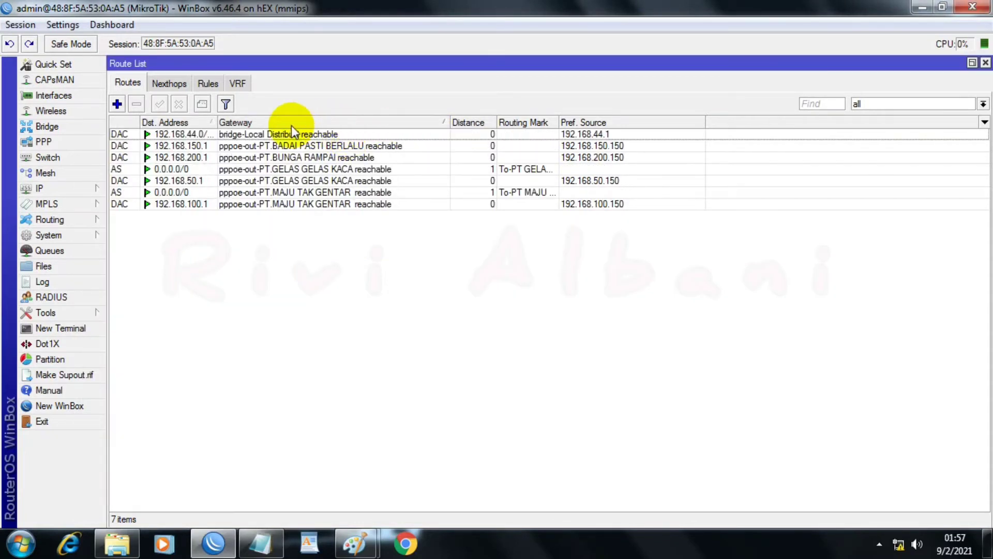
{"action": "left_click", "coordinate": [170, 122]}
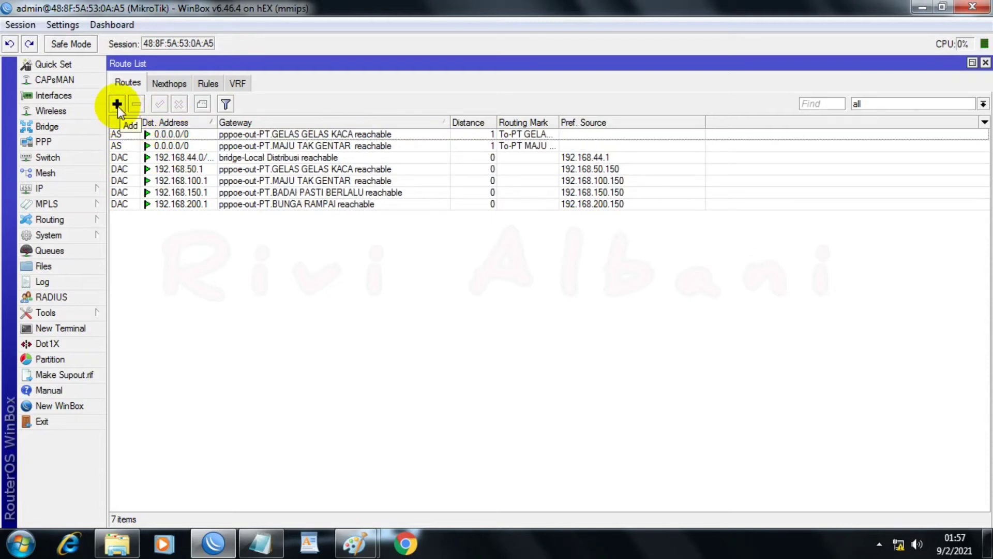
Step: Copy the MAJU TAK GENTAR default route, set gateway pppoe-out-PT.BADAI PASTI BERLALU and routing mark To-PT BADAI PASTI BERLALU, and apply it
{"action": "double_click", "coordinate": [199, 146]}
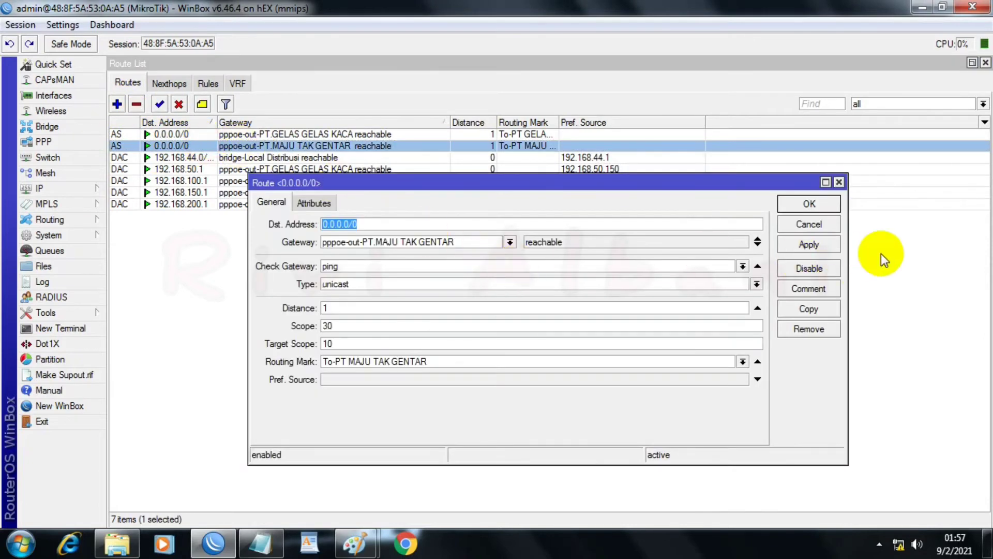
{"action": "left_click", "coordinate": [806, 307]}
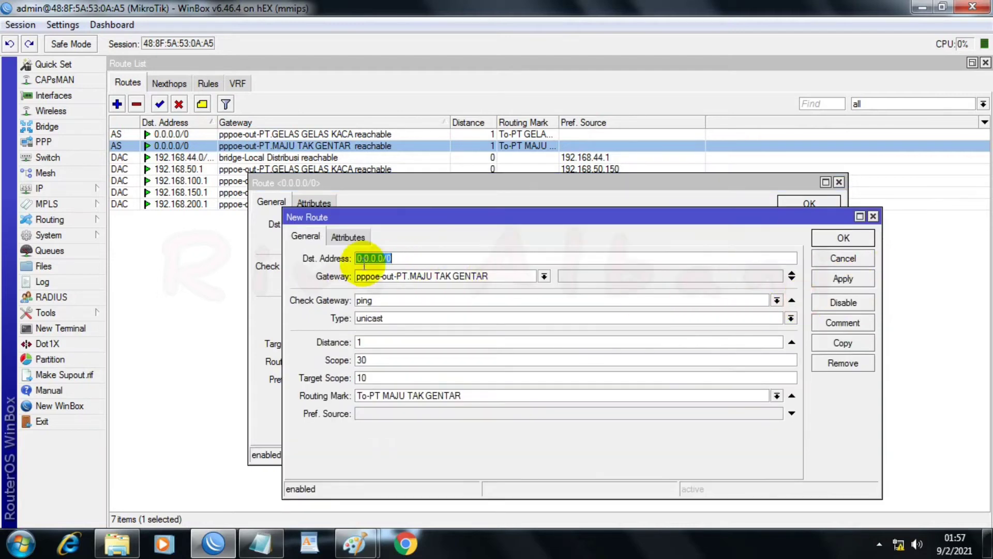
{"action": "left_click", "coordinate": [543, 276]}
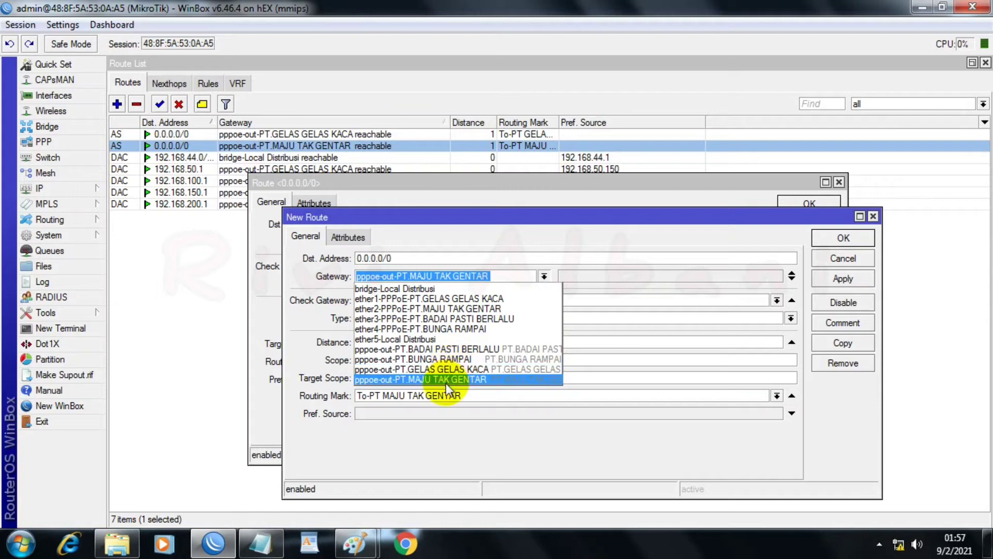
{"action": "left_click", "coordinate": [438, 348]}
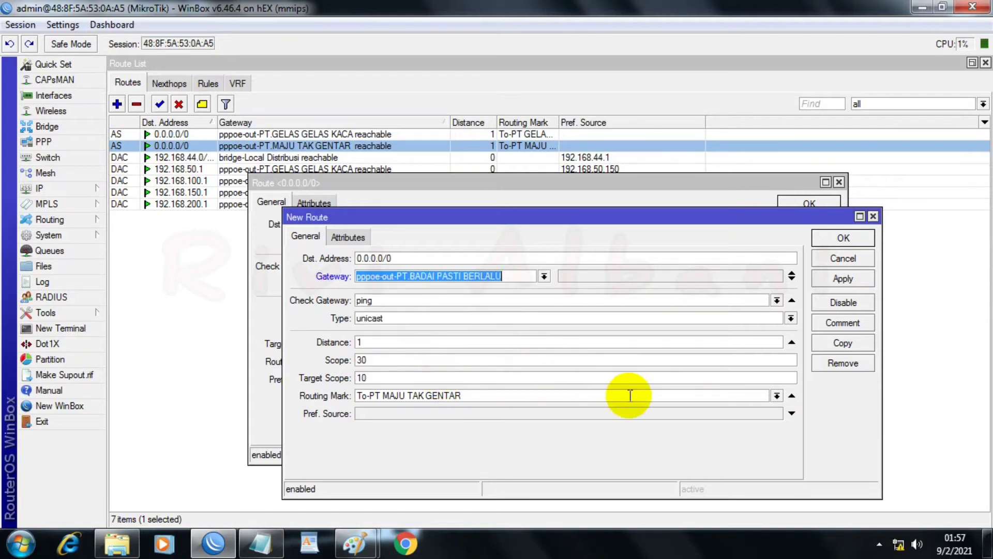
{"action": "left_click", "coordinate": [790, 395]}
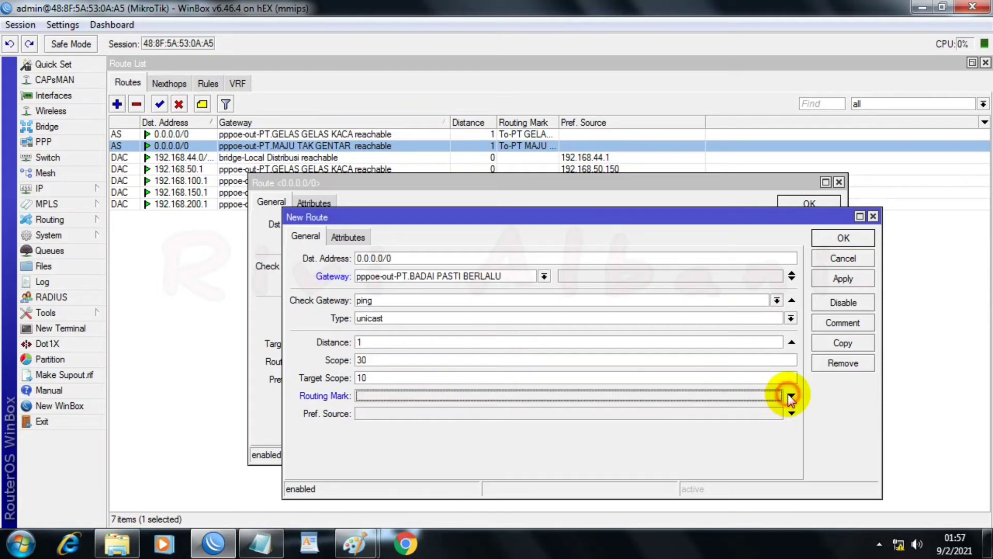
{"action": "left_click", "coordinate": [788, 395]}
{"action": "left_click", "coordinate": [781, 394]}
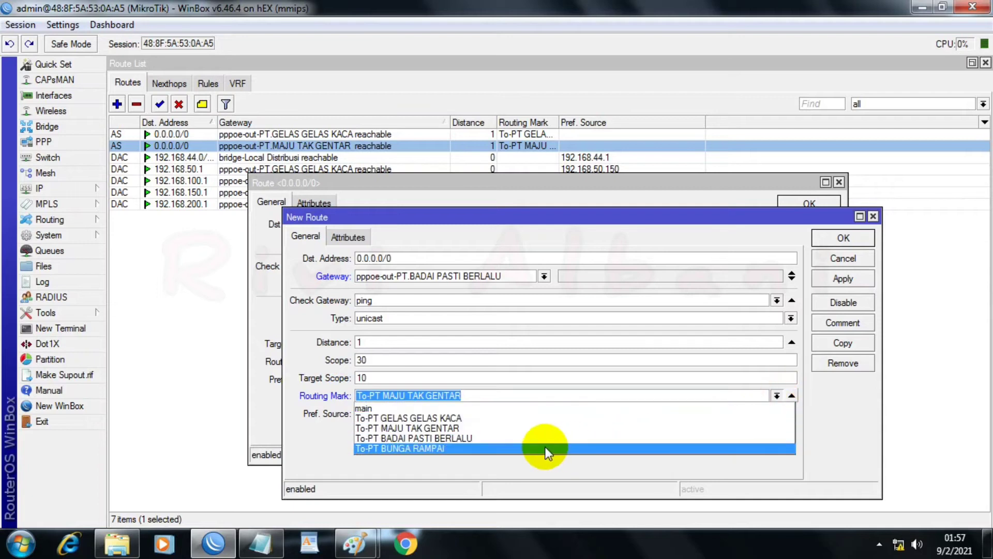
{"action": "left_click", "coordinate": [491, 438]}
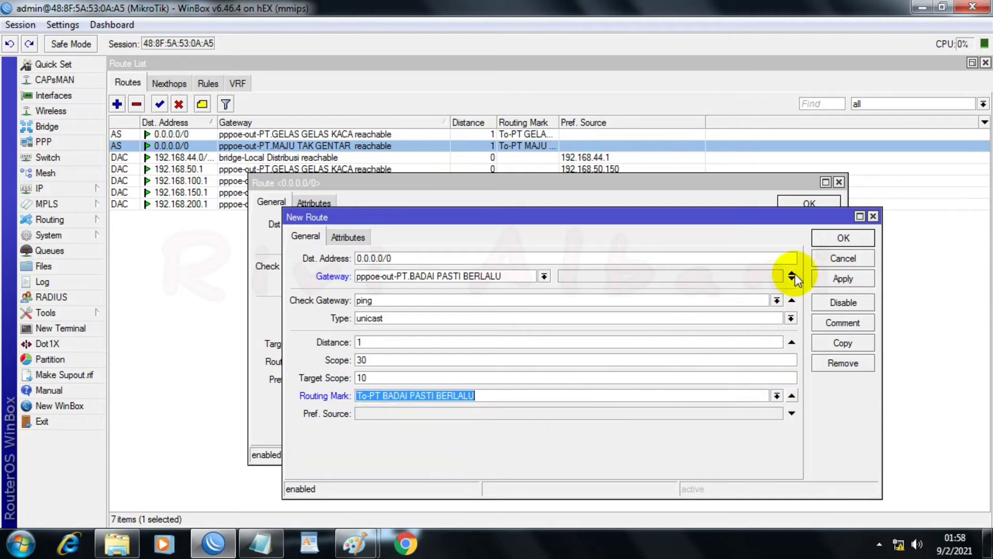
{"action": "left_click", "coordinate": [843, 279]}
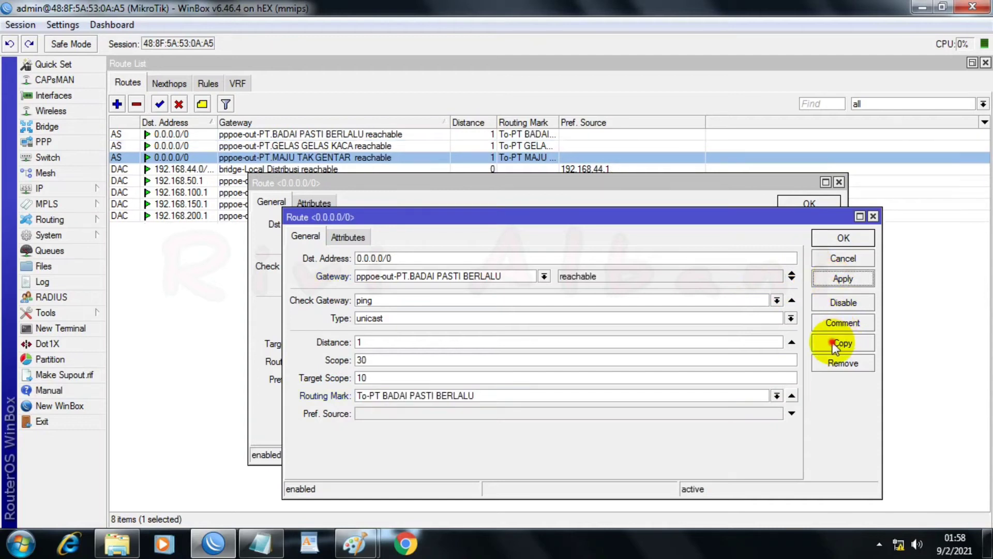
Step: Copy the BADAI PASTI BERLALU route, set gateway pppoe-out-PT.BUNGA RAMPAI and routing mark To-PT BUNGA RAMPAI, apply it and close the route dialogs
{"action": "left_click", "coordinate": [843, 342]}
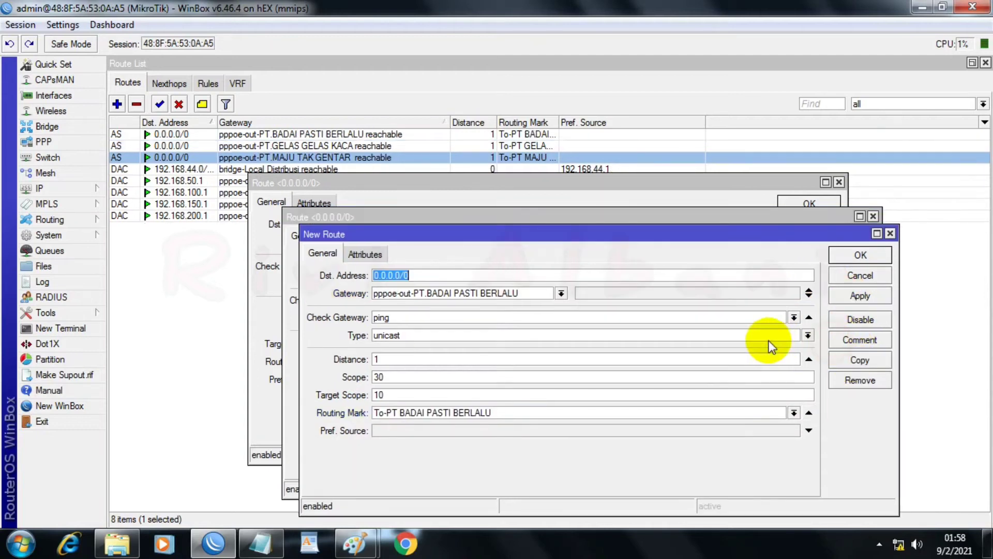
{"action": "left_click", "coordinate": [560, 294]}
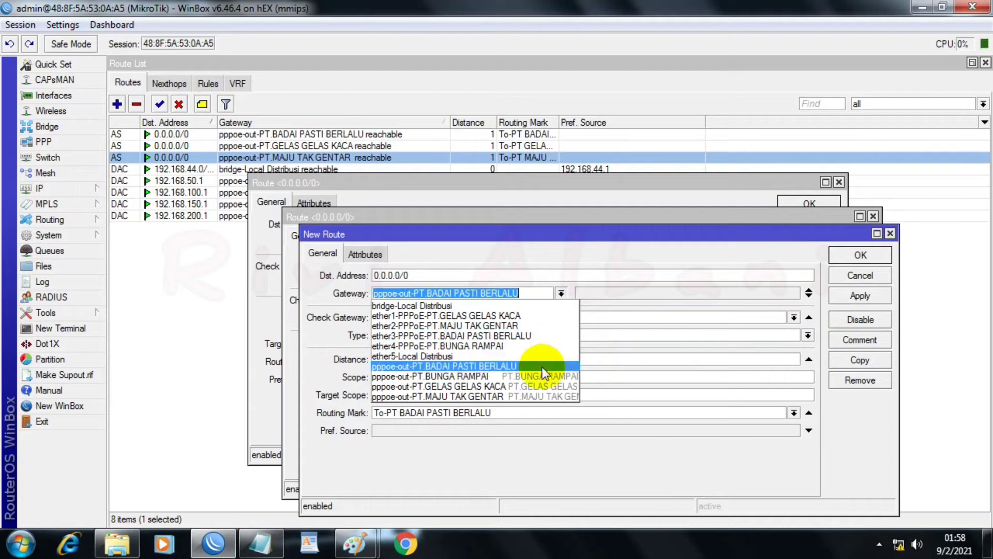
{"action": "left_click", "coordinate": [456, 377]}
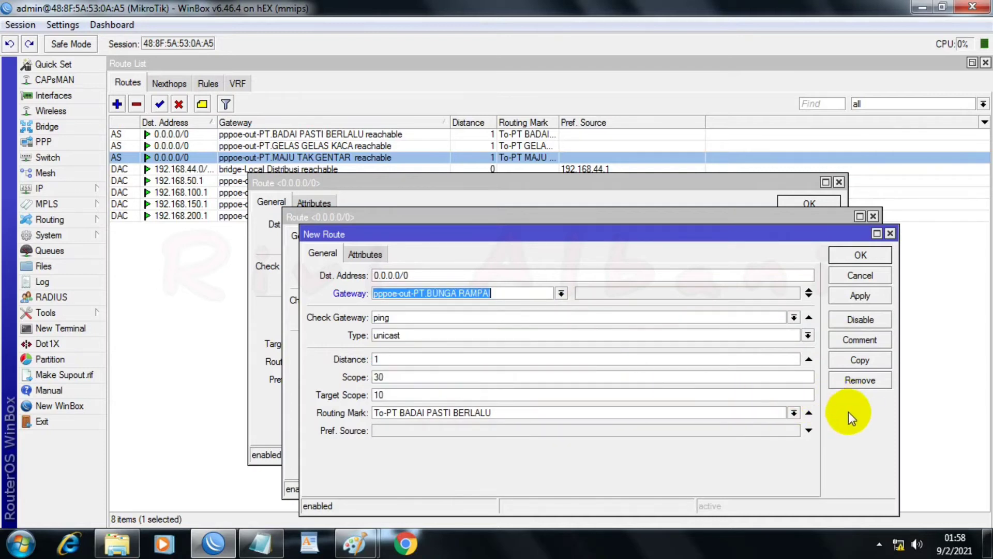
{"action": "left_click", "coordinate": [793, 413]}
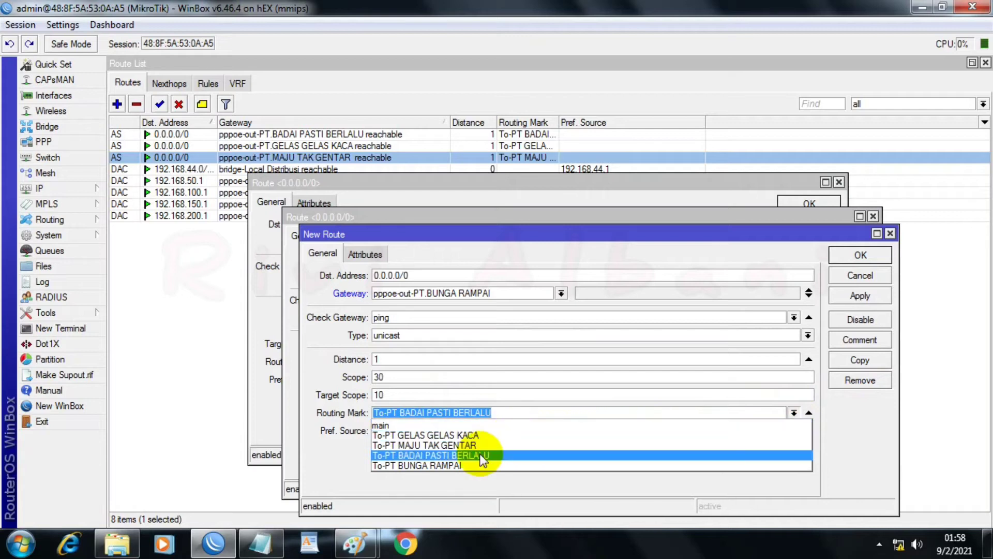
{"action": "left_click", "coordinate": [414, 466]}
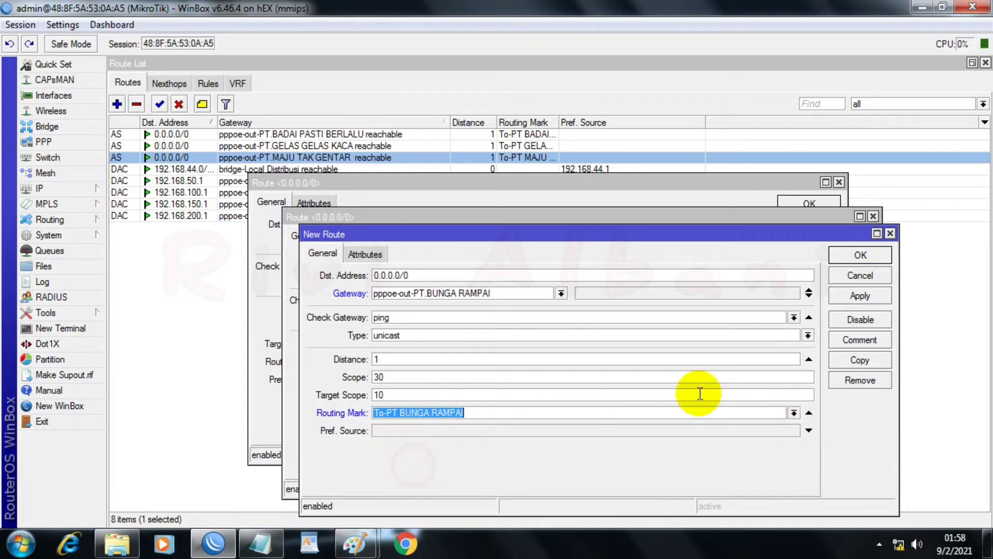
{"action": "left_click", "coordinate": [860, 295]}
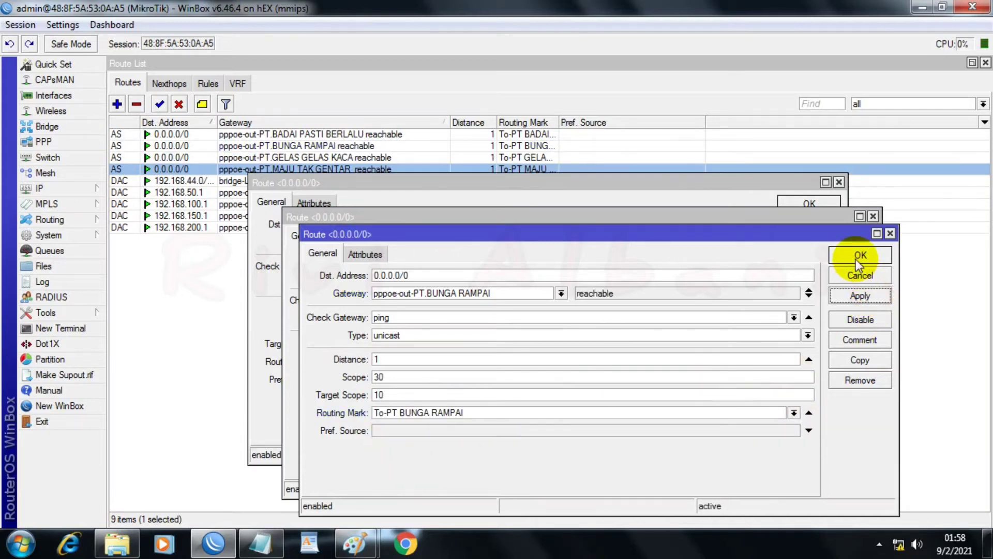
{"action": "left_click", "coordinate": [856, 259]}
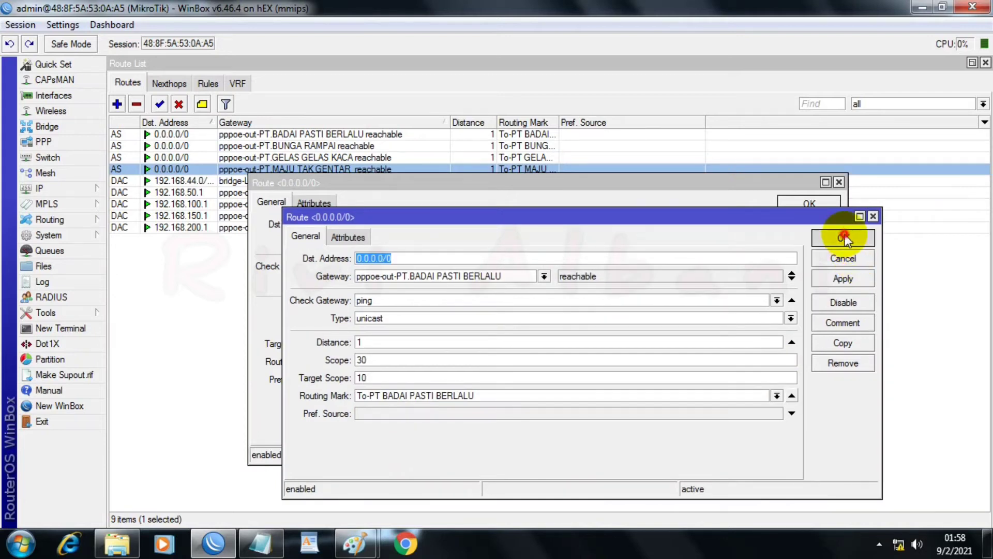
{"action": "left_click", "coordinate": [844, 237]}
{"action": "left_click", "coordinate": [787, 204]}
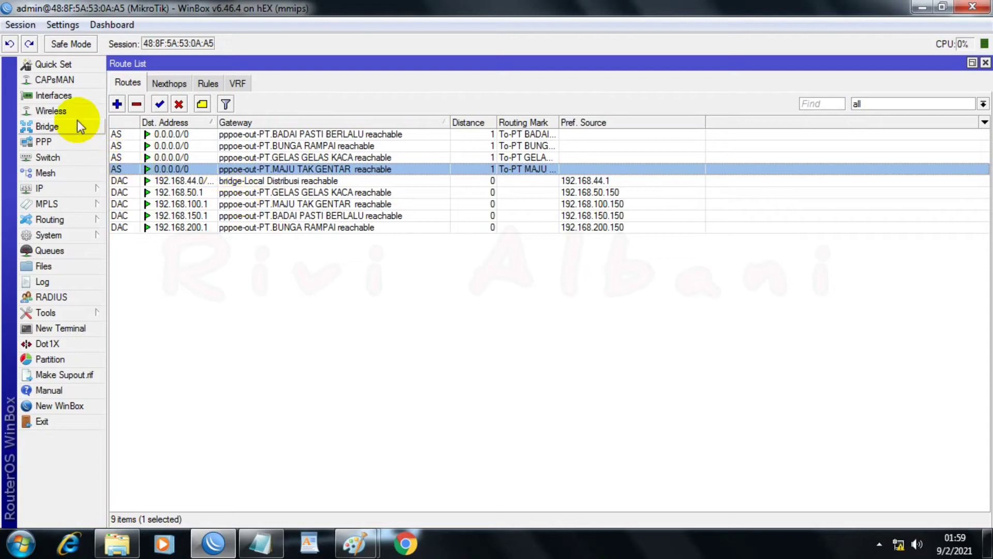
Step: Start an unmarked 0.0.0.0/0 route with pppoe-out-PT.GELAS GELAS KACA and pppoe-out-PT.MAJU TAK GENTAR as its first two gateways
{"action": "left_click", "coordinate": [117, 104]}
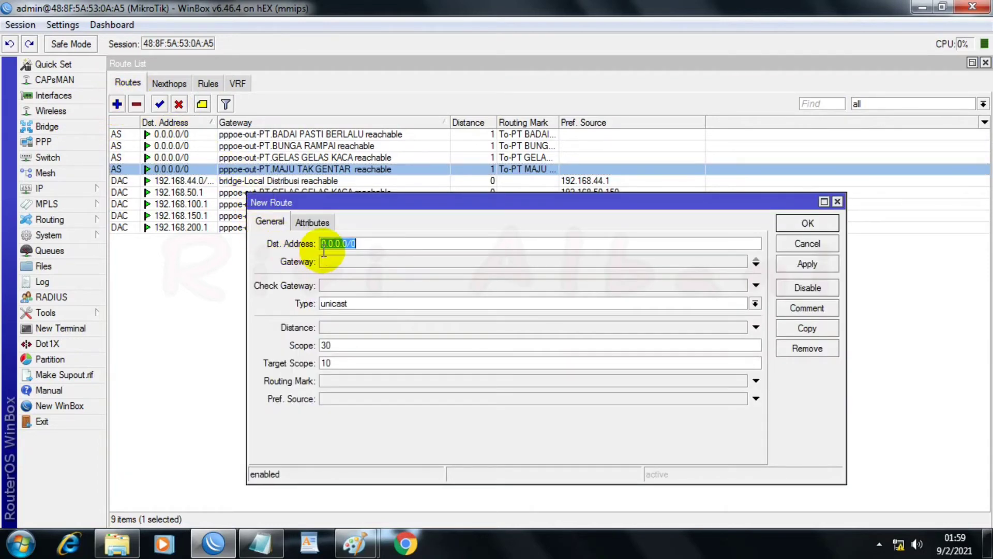
{"action": "left_click", "coordinate": [341, 261]}
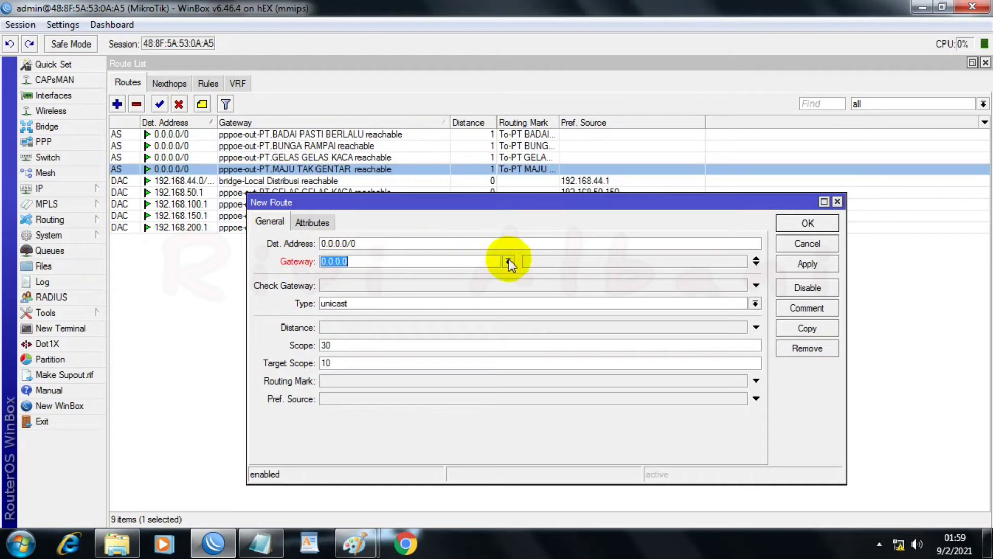
{"action": "left_click", "coordinate": [509, 261]}
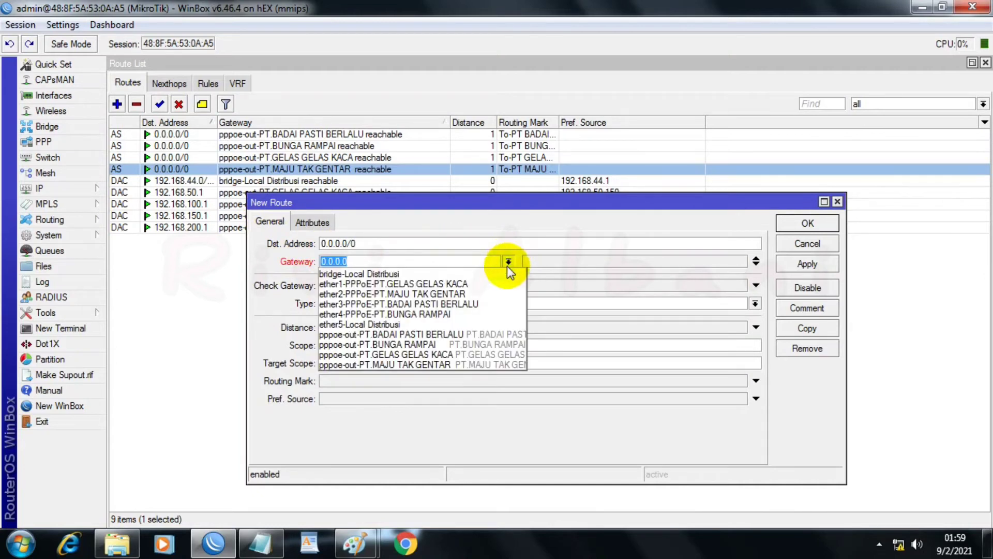
{"action": "left_click", "coordinate": [409, 355]}
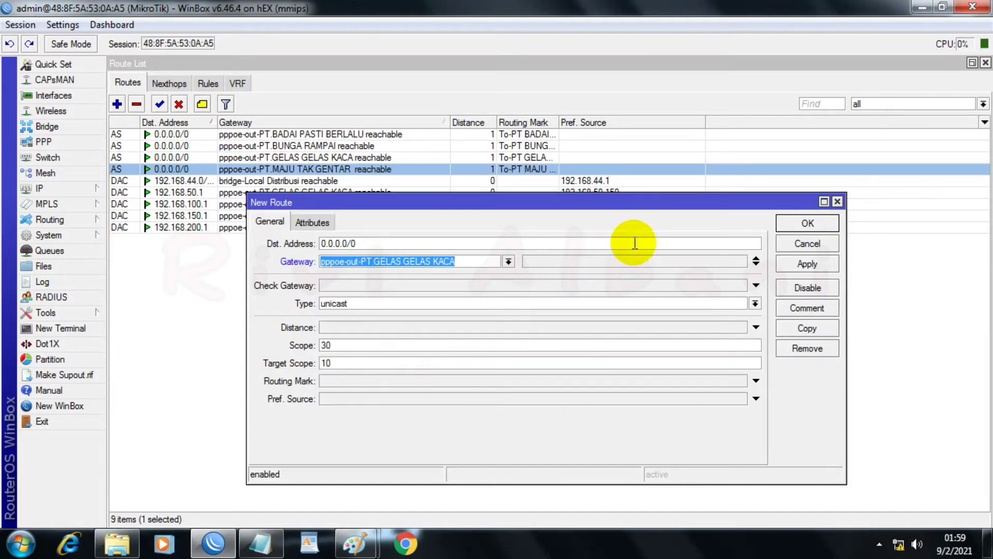
{"action": "left_click", "coordinate": [756, 264]}
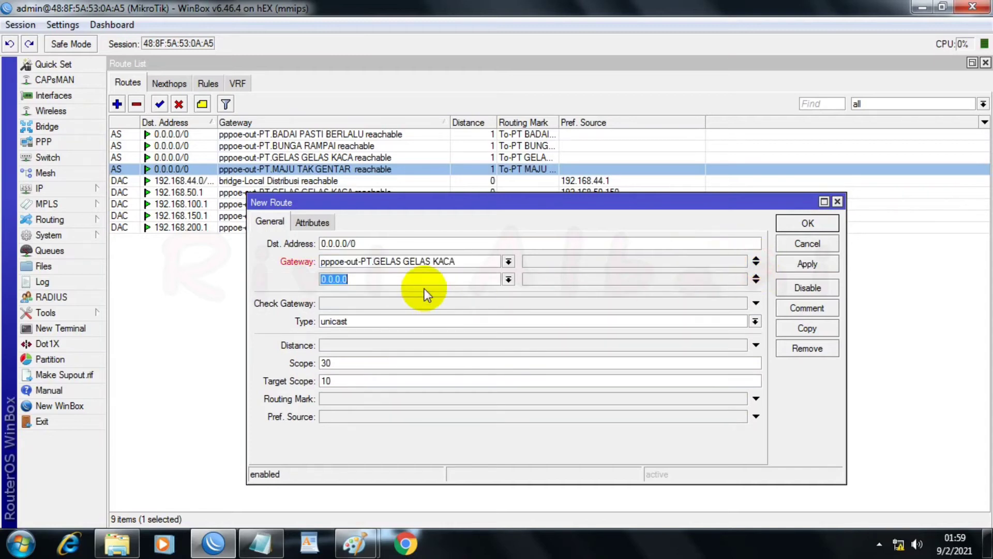
{"action": "left_click", "coordinate": [508, 279]}
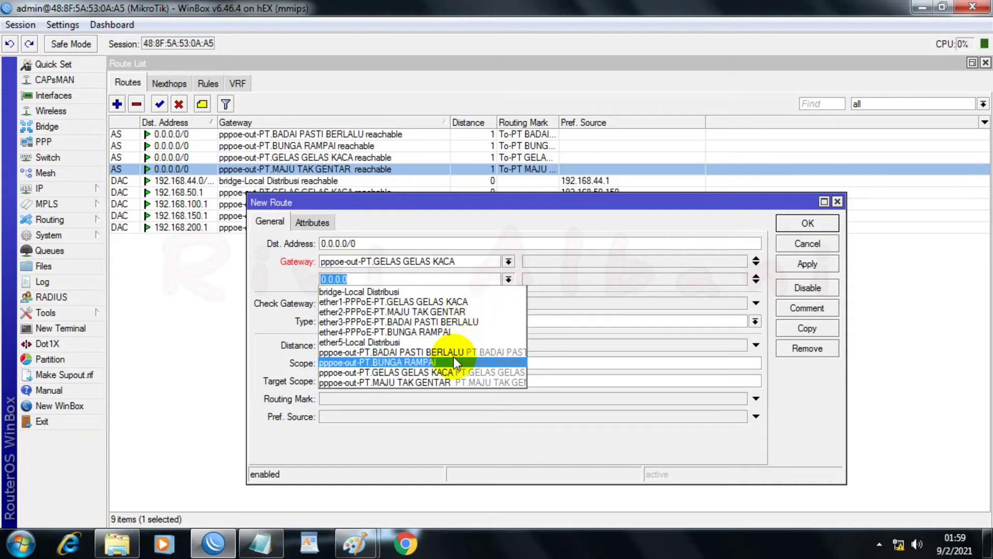
{"action": "left_click", "coordinate": [423, 381]}
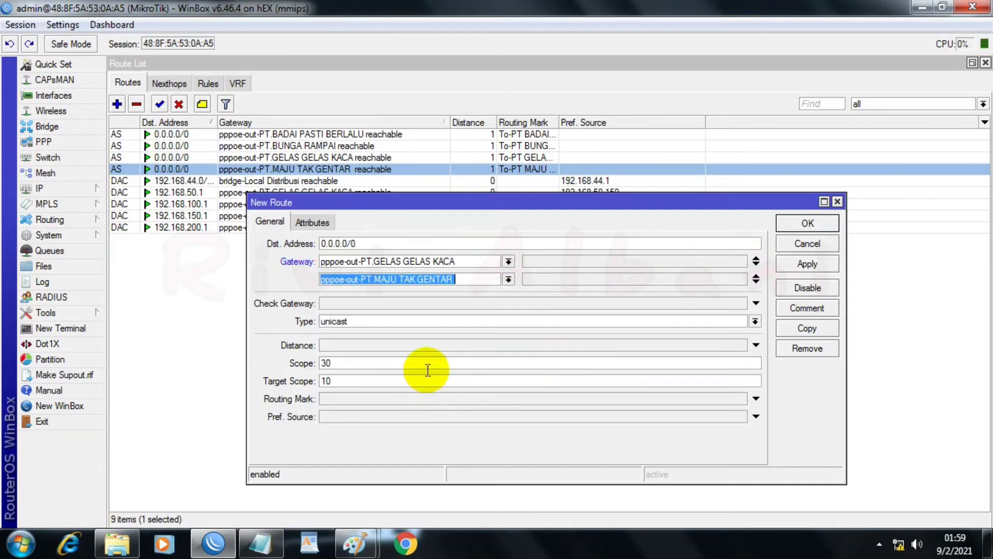
Step: Add pppoe-out-PT.BADAI PASTI BERLALU and pppoe-out-PT.BUNGA RAMPAI as the third and fourth gateways of the new route
{"action": "left_click", "coordinate": [759, 283]}
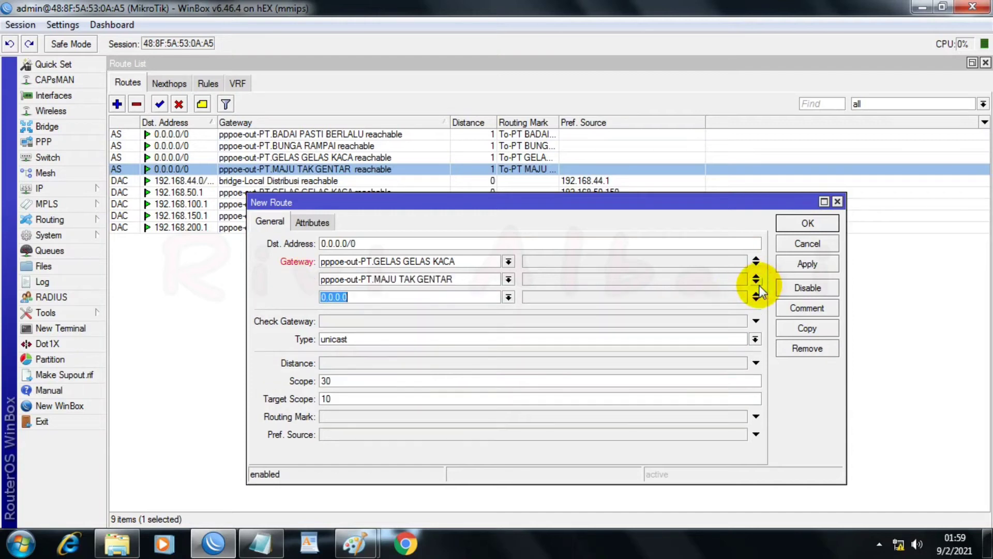
{"action": "left_click", "coordinate": [509, 297]}
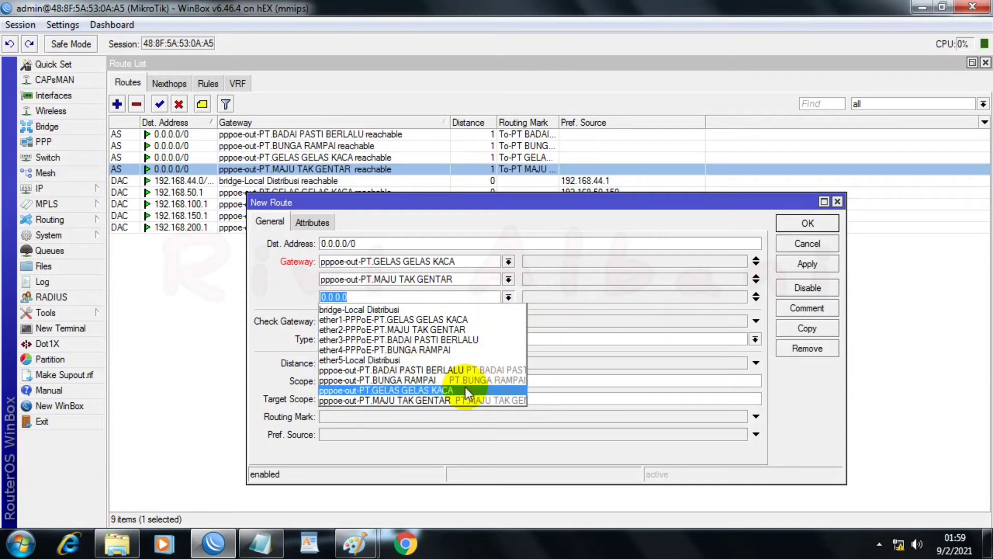
{"action": "left_click", "coordinate": [455, 369]}
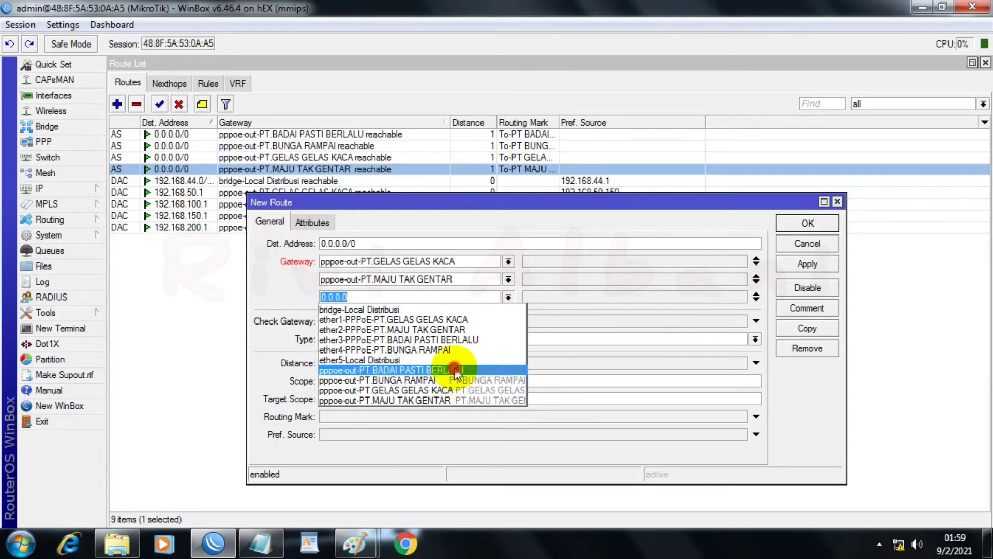
{"action": "left_click", "coordinate": [757, 300]}
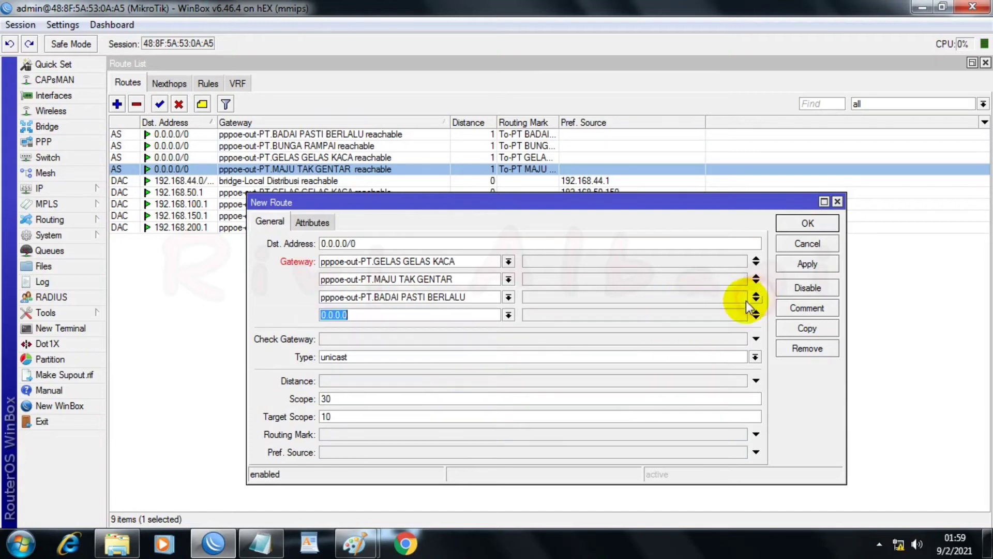
{"action": "left_click", "coordinate": [508, 314]}
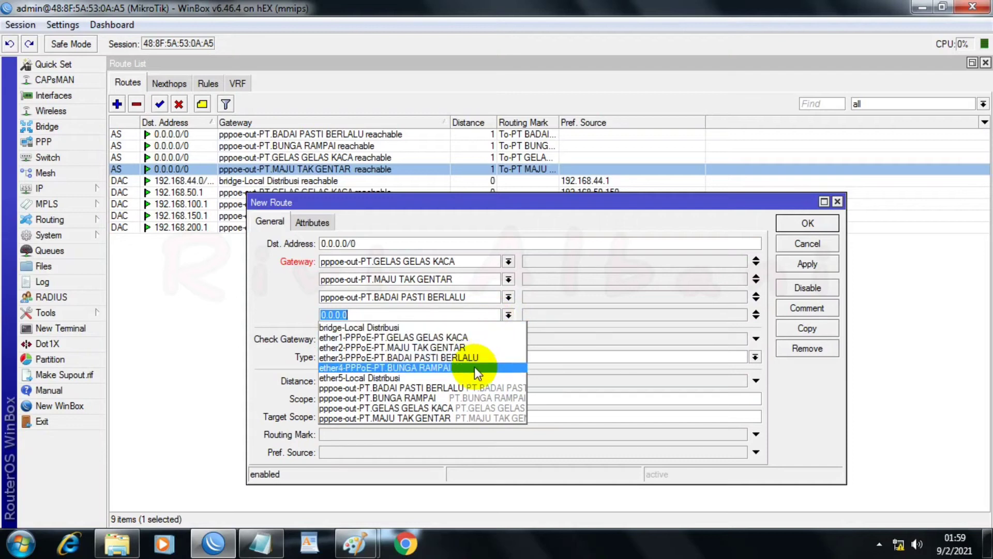
{"action": "left_click", "coordinate": [424, 397]}
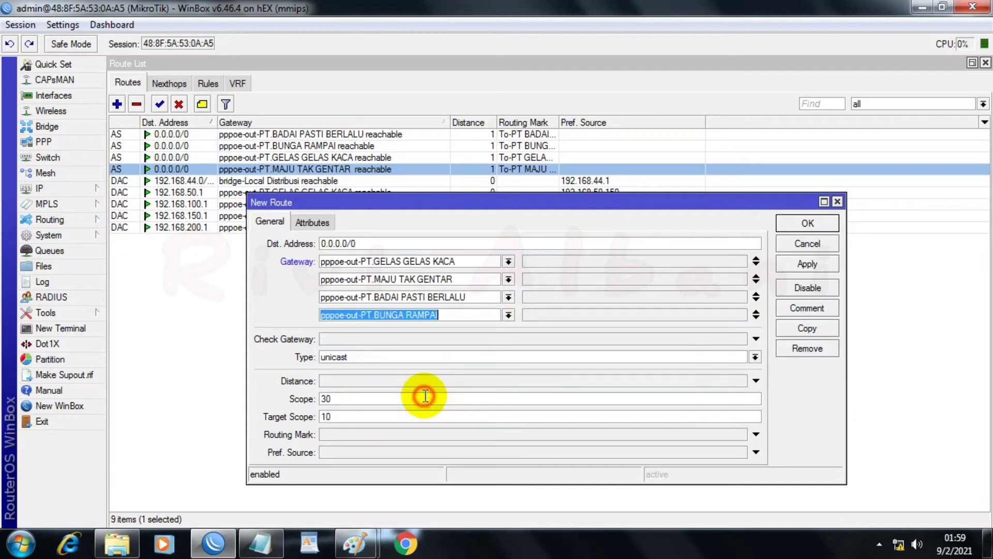
Step: Set the four-gateway route's gateway check to ping and save the route
{"action": "left_click", "coordinate": [467, 339]}
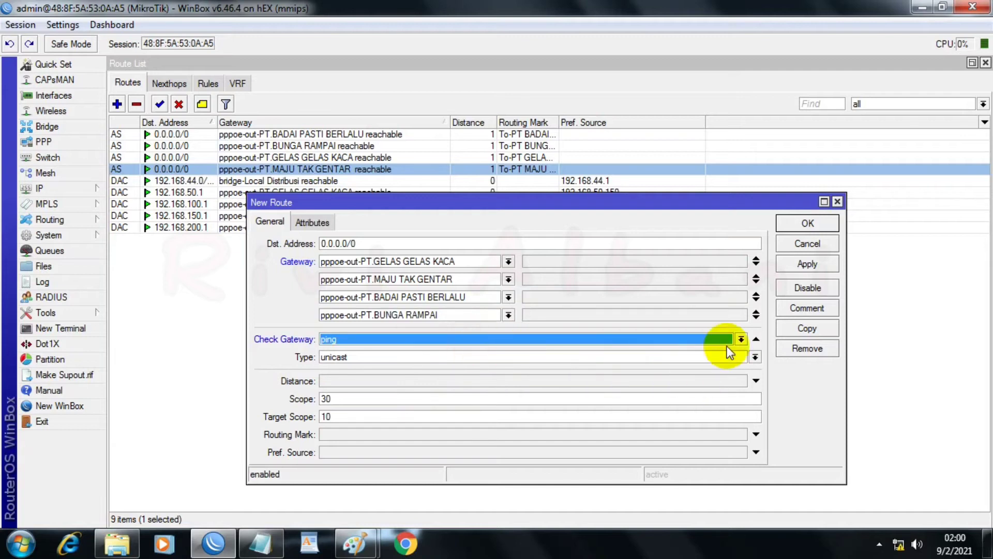
{"action": "left_click", "coordinate": [808, 265]}
{"action": "left_click", "coordinate": [808, 223]}
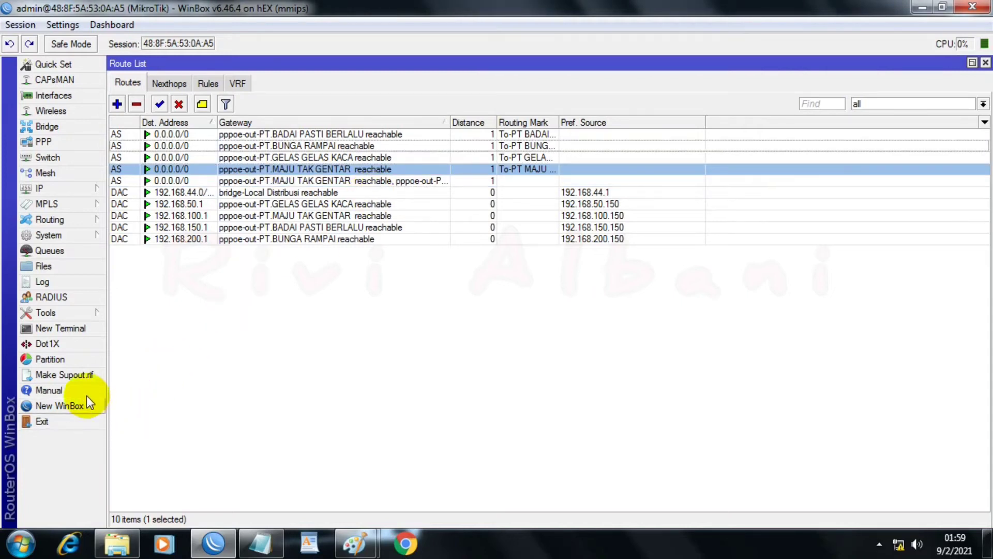
Step: Ping google.com from a new router terminal to test the internet connection, and close the terminal
{"action": "left_click", "coordinate": [77, 329]}
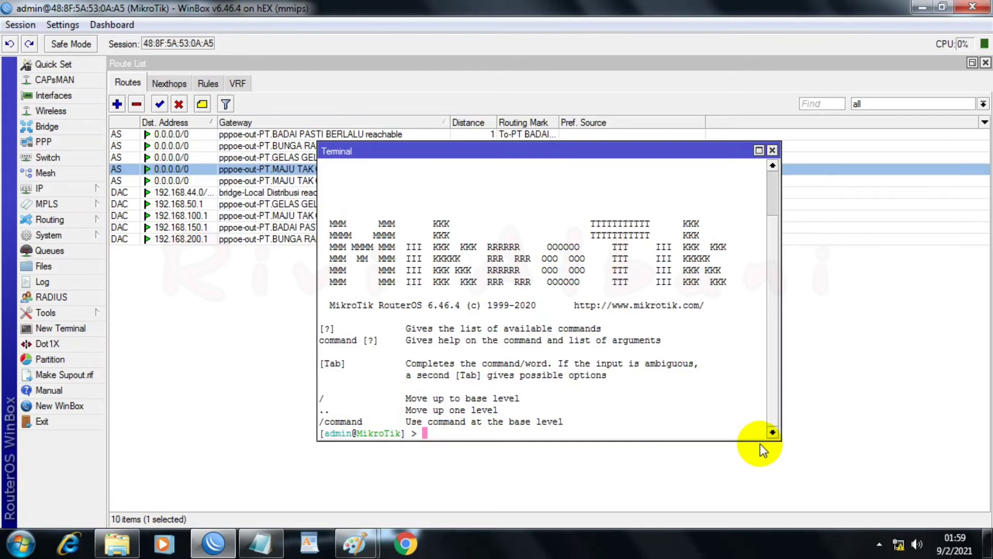
{"action": "type", "text": "ping google.com"}
{"action": "key", "text": "Return"}
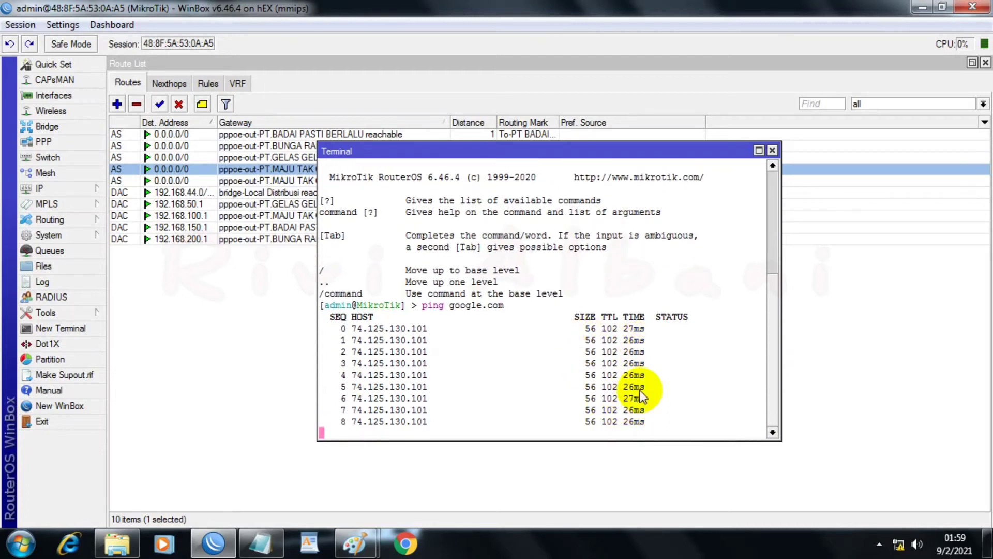
{"action": "left_click", "coordinate": [774, 152]}
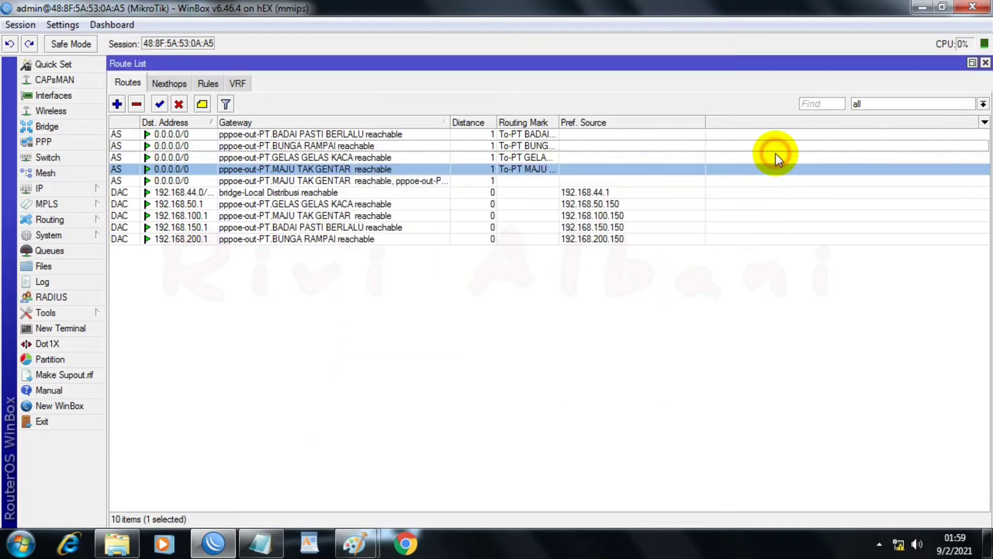
Step: Close the Route List and the leftover route dialogs, and reposition the Interface List window higher in the workspace
{"action": "left_click", "coordinate": [986, 63]}
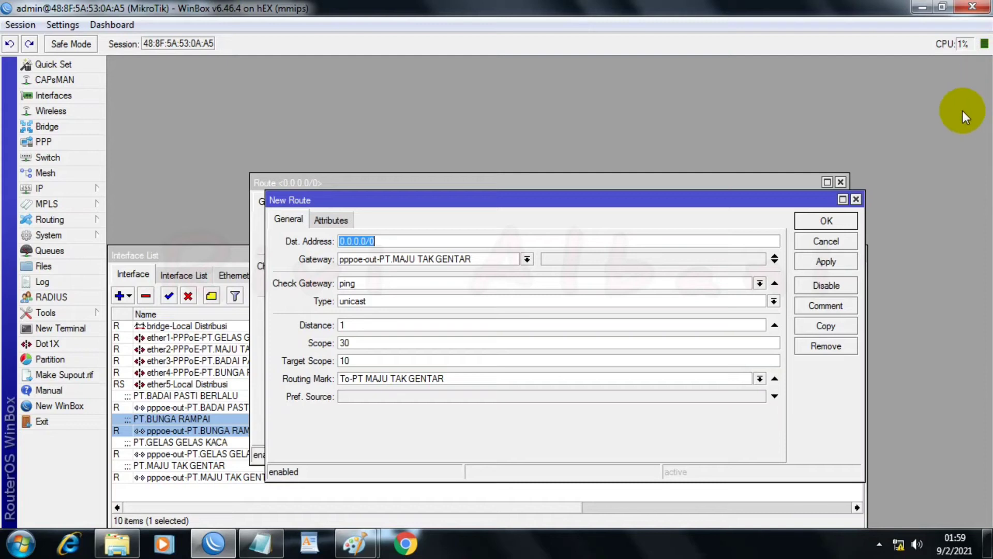
{"action": "left_click", "coordinate": [856, 199]}
{"action": "left_click", "coordinate": [841, 182]}
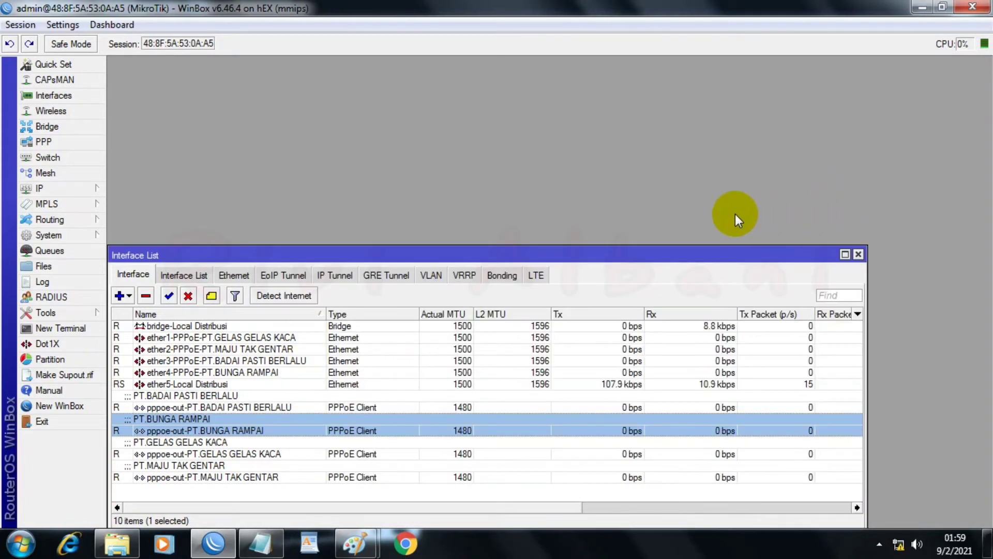
{"action": "left_click_drag", "start_coordinate": [685, 251], "coordinate": [690, 98]}
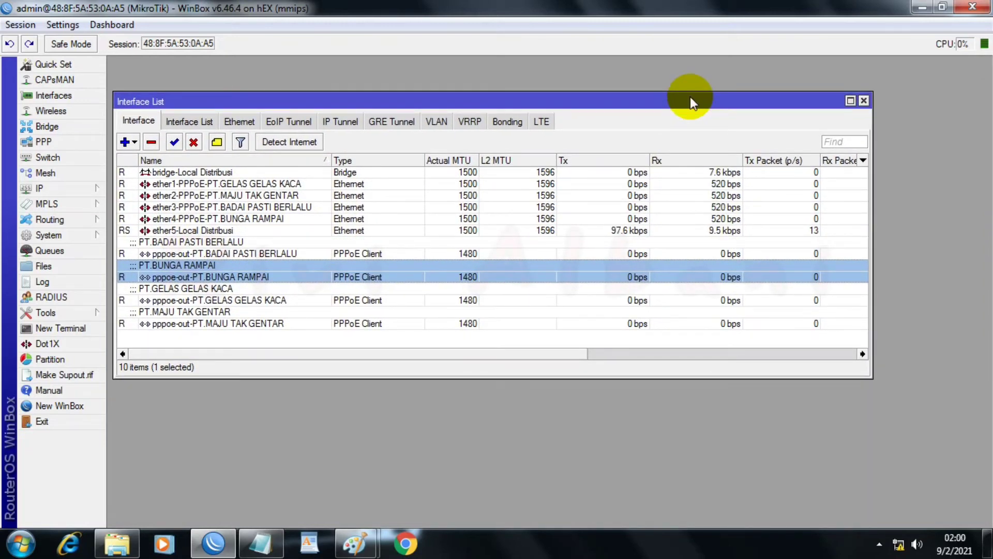
Step: Create a queue type named D-DPQ of kind pcq with the Dst. Address classifier, and save it
{"action": "left_click", "coordinate": [45, 253]}
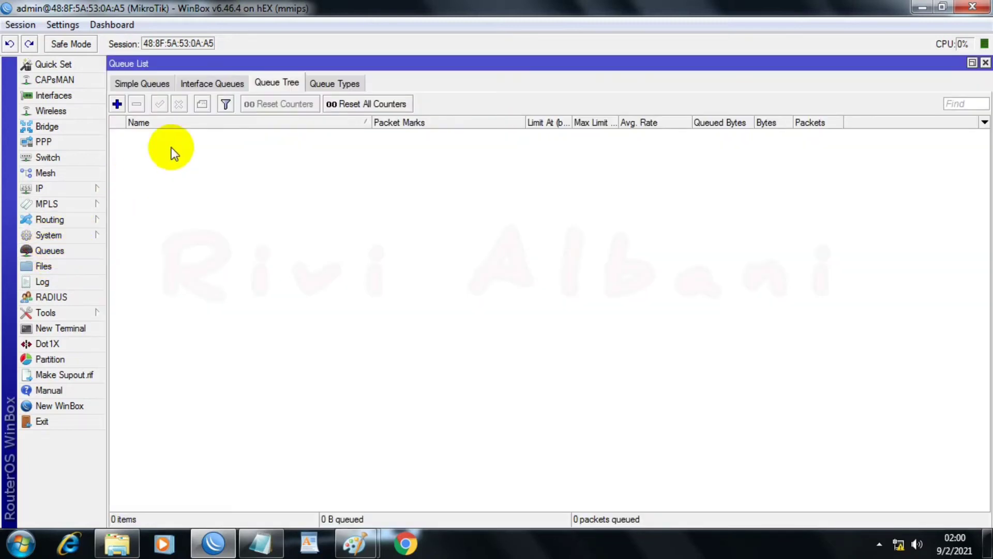
{"action": "left_click", "coordinate": [326, 84]}
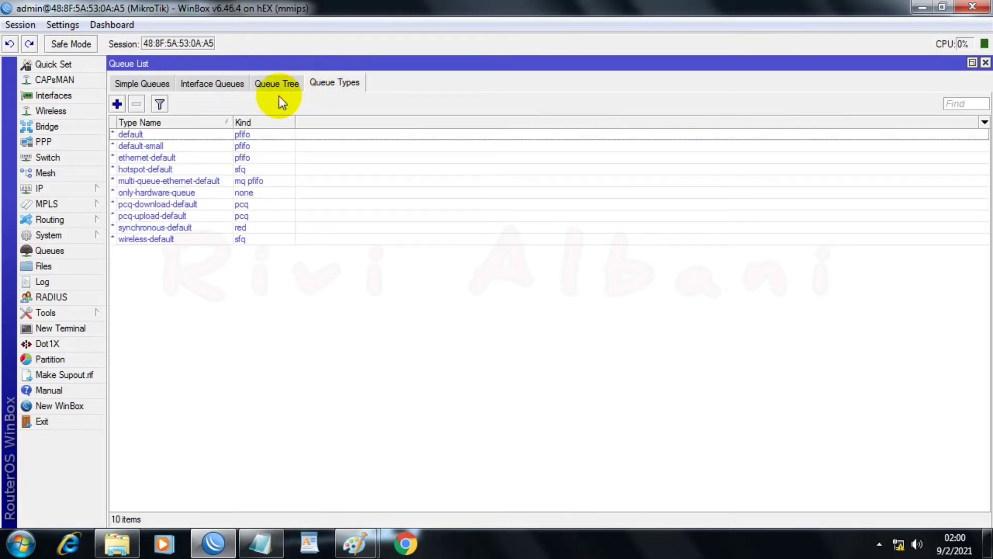
{"action": "left_click", "coordinate": [117, 104]}
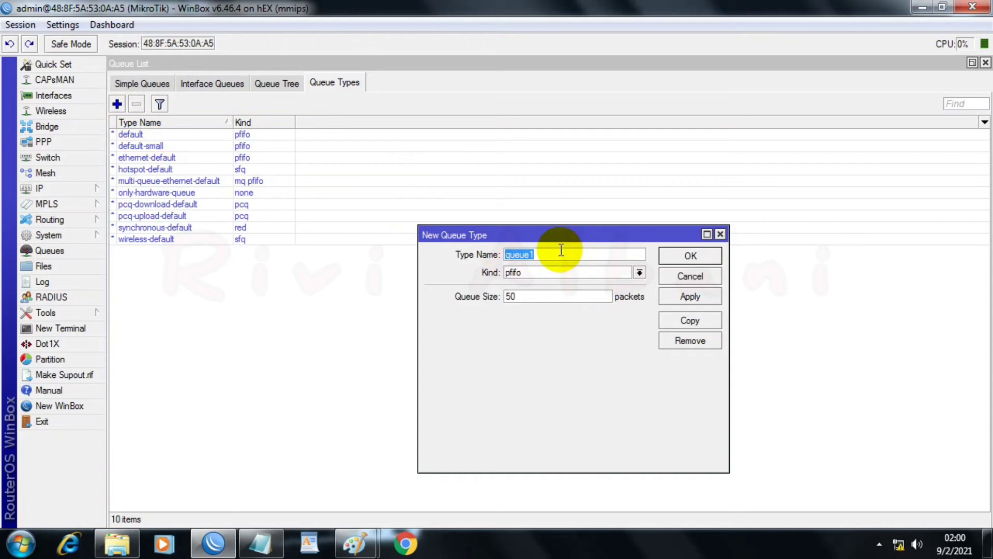
{"action": "type", "text": "D-DPQ"}
{"action": "left_click", "coordinate": [640, 273]}
{"action": "left_click", "coordinate": [533, 316]}
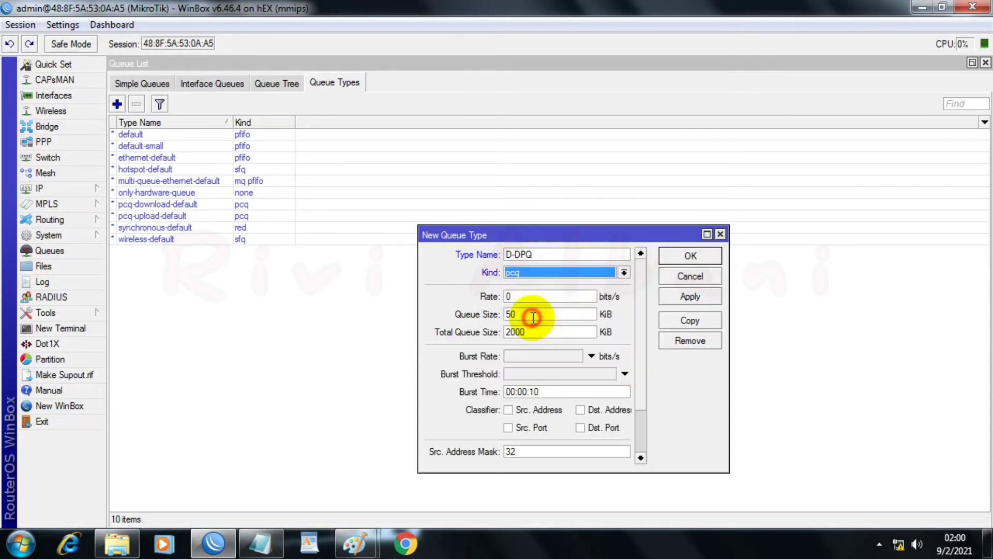
{"action": "left_click", "coordinate": [579, 411]}
{"action": "left_click", "coordinate": [691, 294]}
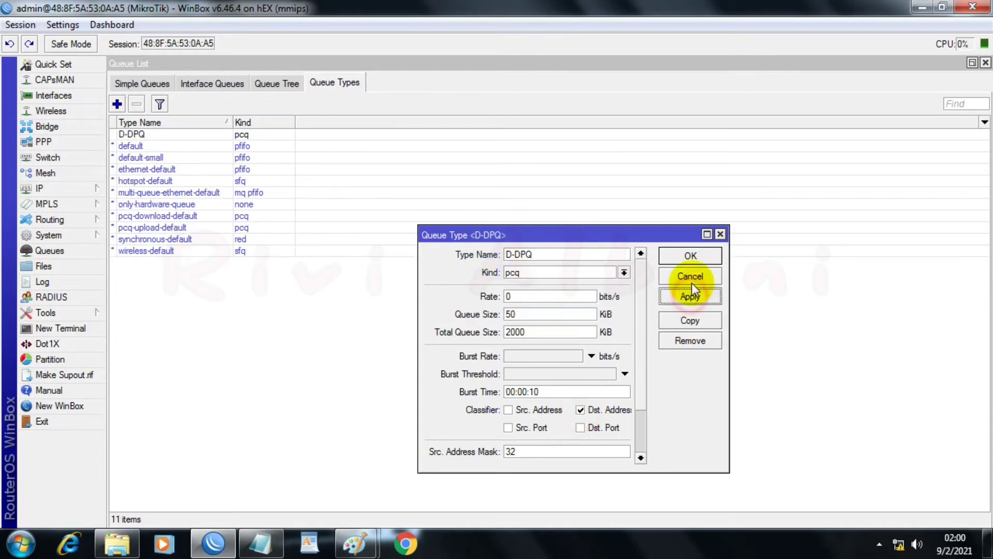
{"action": "left_click", "coordinate": [691, 257]}
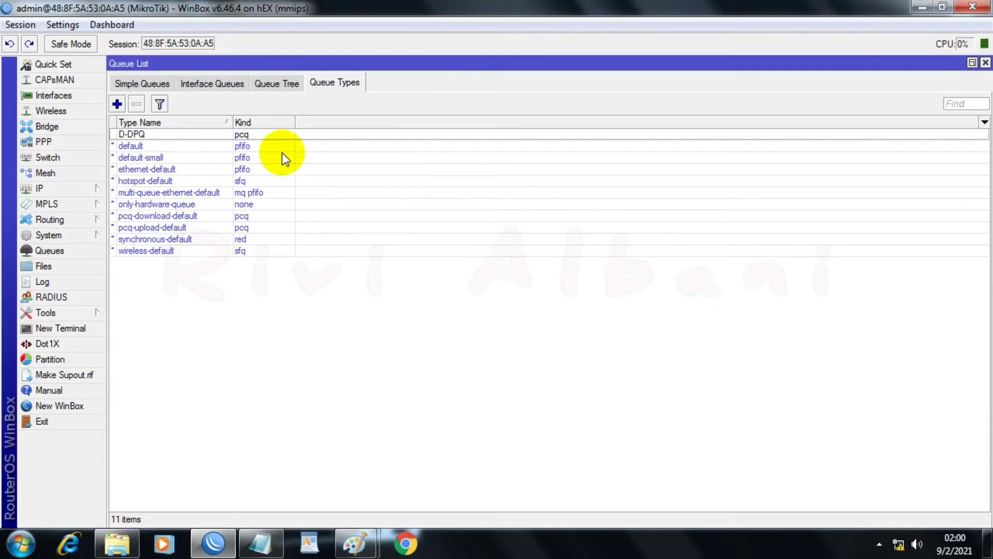
Step: Create a queue type named U-PCQ of kind pcq with the Src. Address classifier, and save it
{"action": "left_click", "coordinate": [117, 104]}
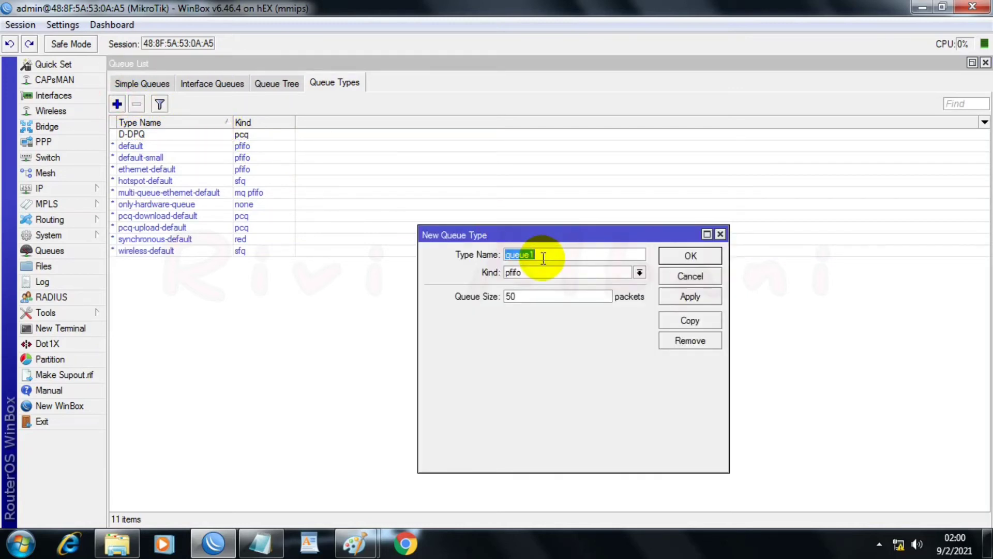
{"action": "type", "text": "U-PCQ"}
{"action": "left_click", "coordinate": [640, 272]}
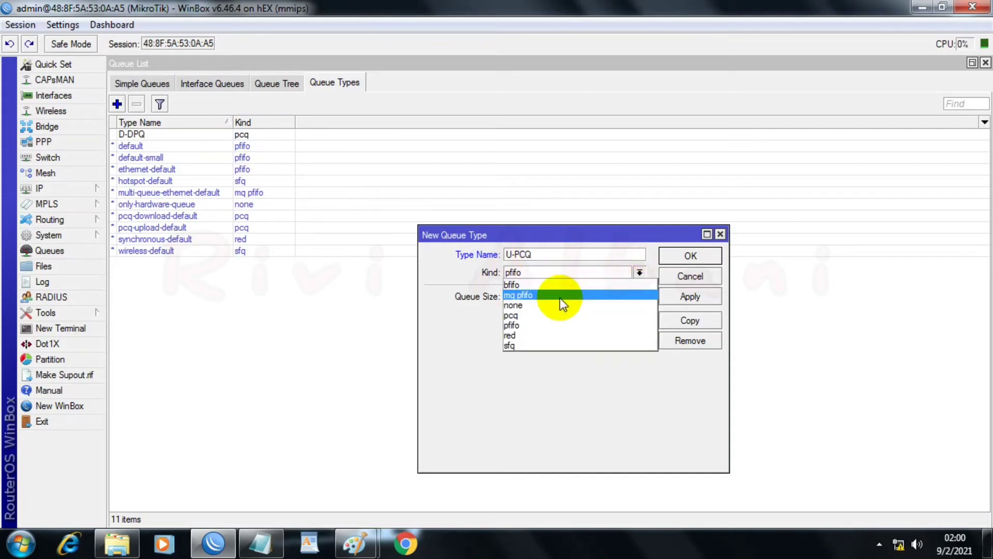
{"action": "left_click", "coordinate": [533, 315]}
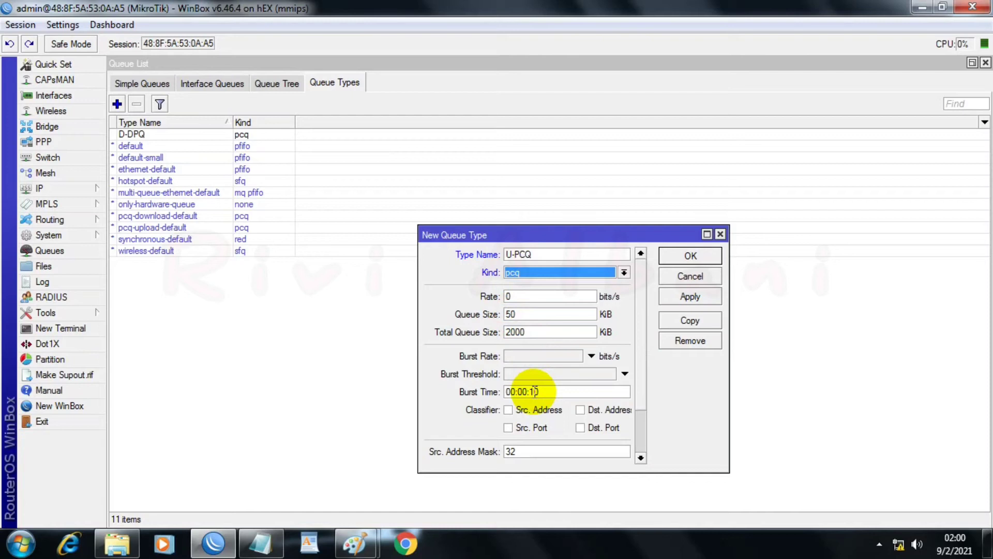
{"action": "left_click", "coordinate": [510, 411]}
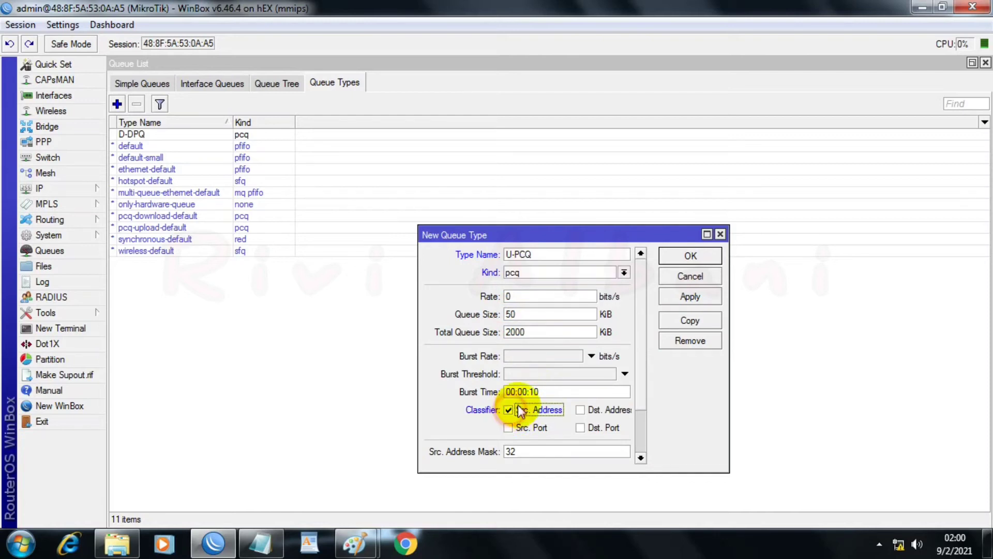
{"action": "left_click", "coordinate": [713, 296]}
{"action": "left_click", "coordinate": [690, 255]}
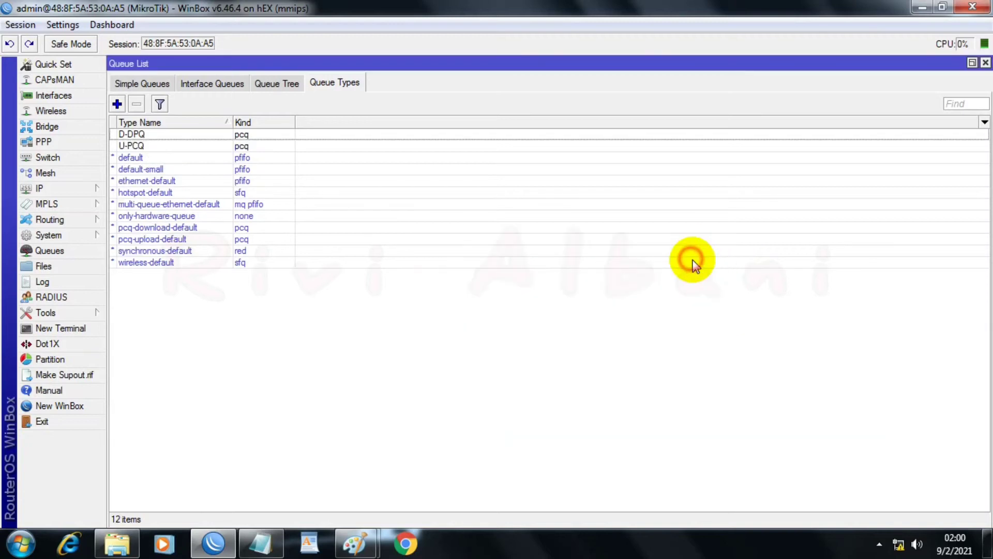
Step: Rename the misspelled D-DPQ queue type as D-PCQ and save the change
{"action": "double_click", "coordinate": [135, 134]}
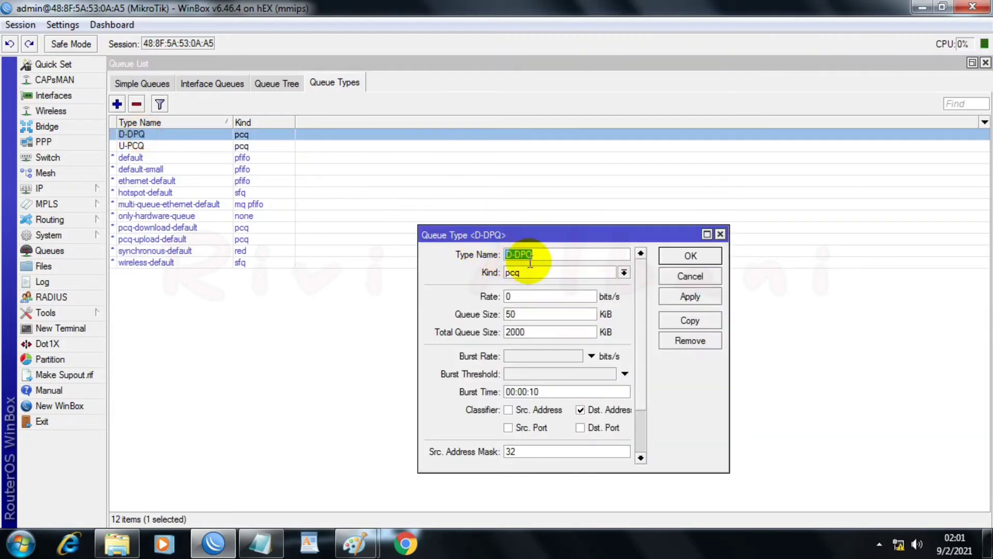
{"action": "left_click", "coordinate": [546, 254]}
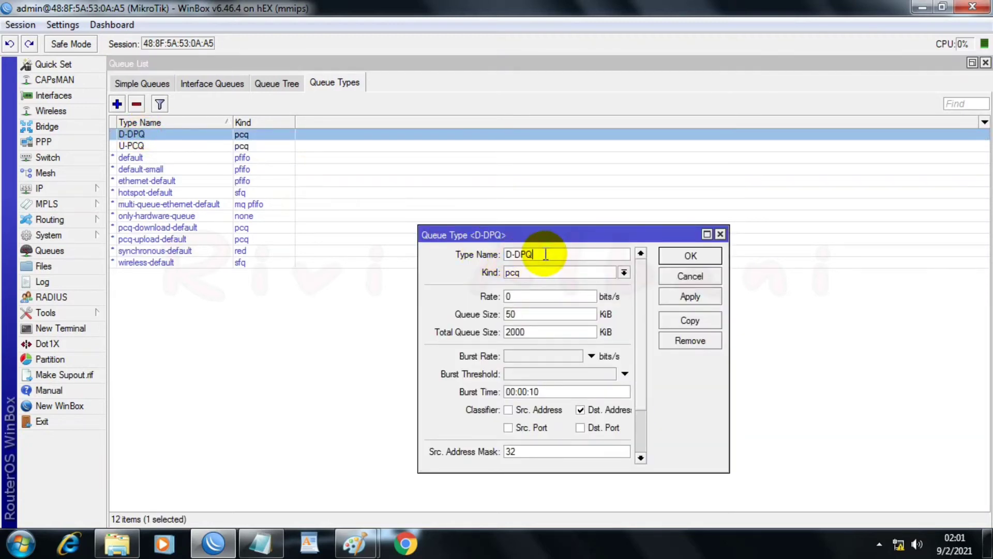
{"action": "key", "text": "BackSpace"}
{"action": "key", "text": "BackSpace"}
{"action": "key", "text": "BackSpace"}
{"action": "type", "text": "PC Q"}
{"action": "key", "text": "BackSpace"}
{"action": "key", "text": "BackSpace"}
{"action": "type", "text": "Q"}
{"action": "left_click", "coordinate": [690, 256]}
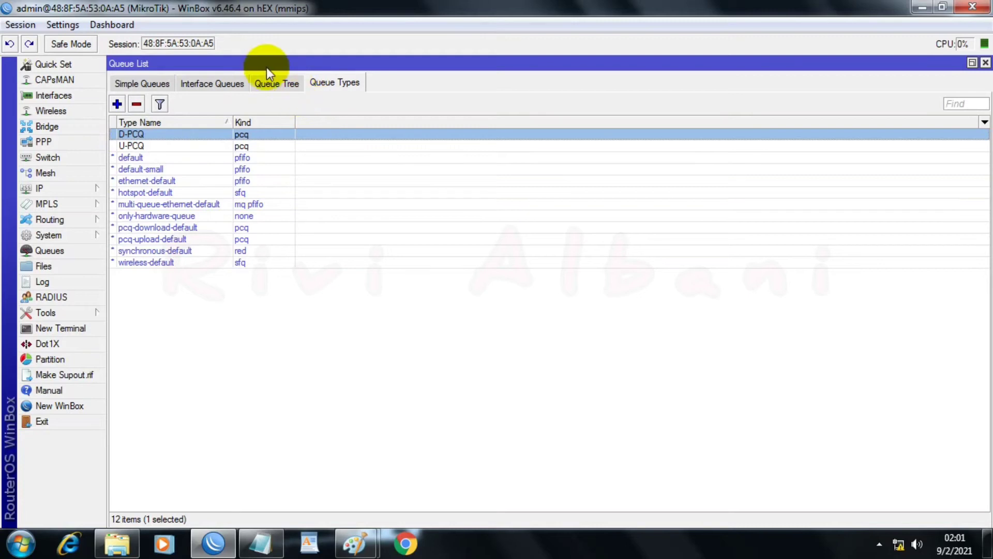
Step: Add a Queue Tree entry named Internet Global with parent global and queue type default, and save it
{"action": "left_click", "coordinate": [275, 83]}
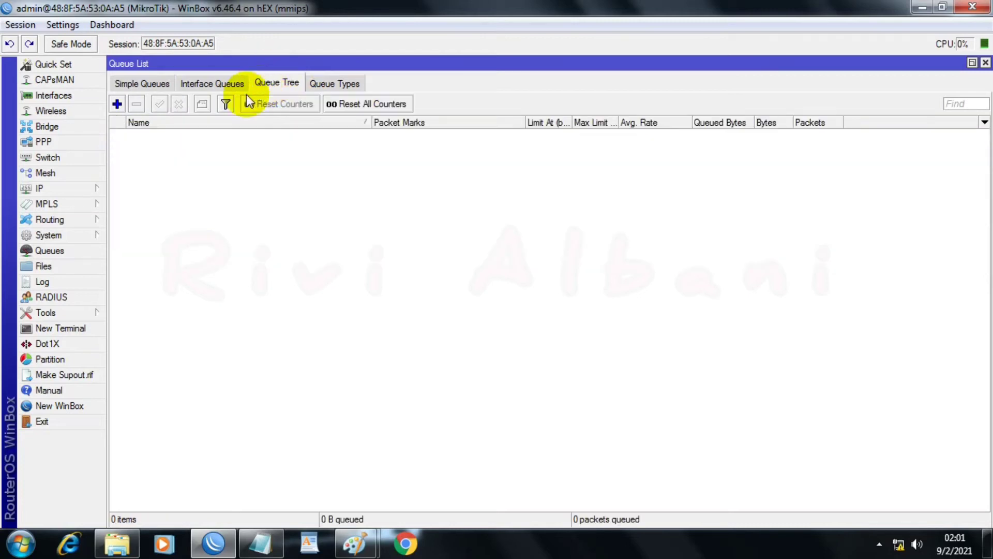
{"action": "left_click", "coordinate": [117, 104]}
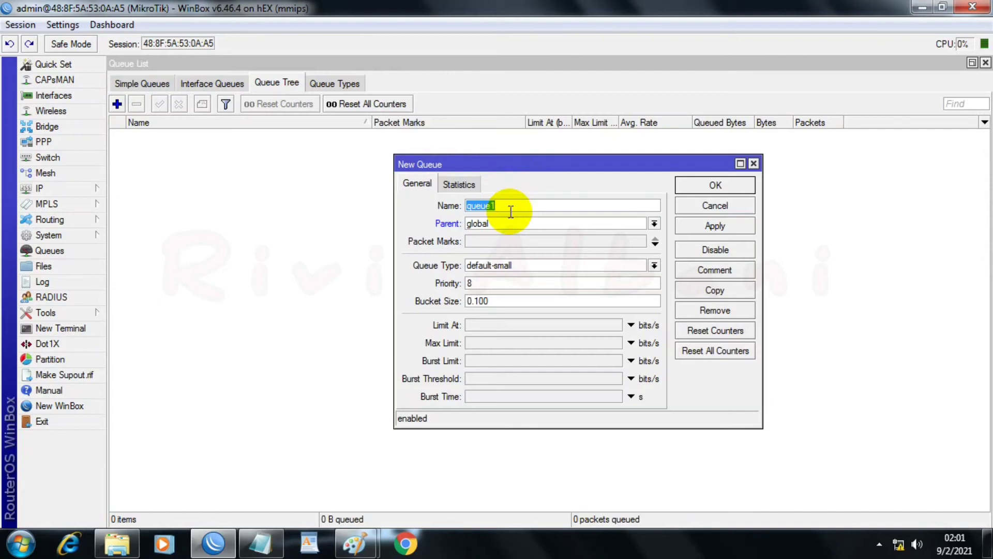
{"action": "key", "text": "BackSpace"}
{"action": "left_click", "coordinate": [510, 213]}
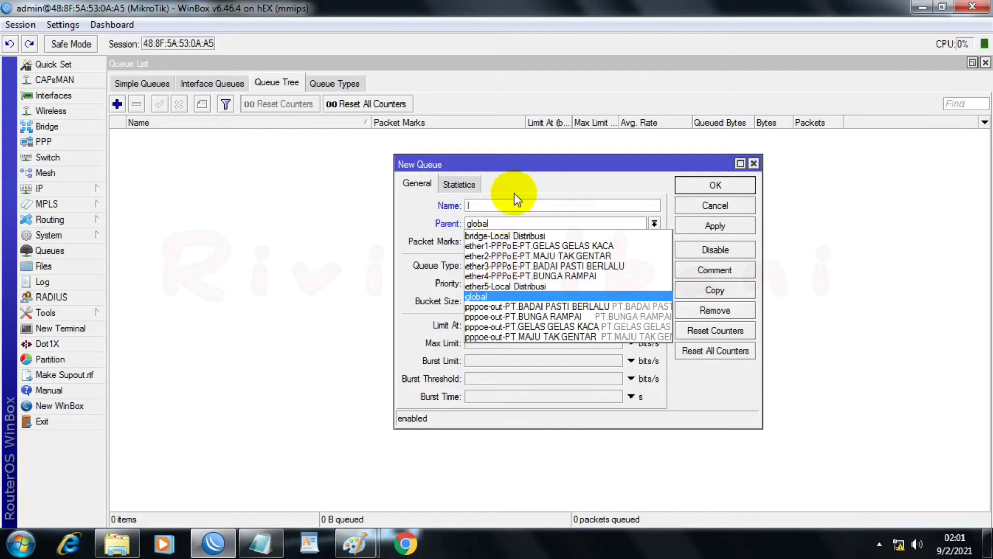
{"action": "left_click", "coordinate": [504, 206]}
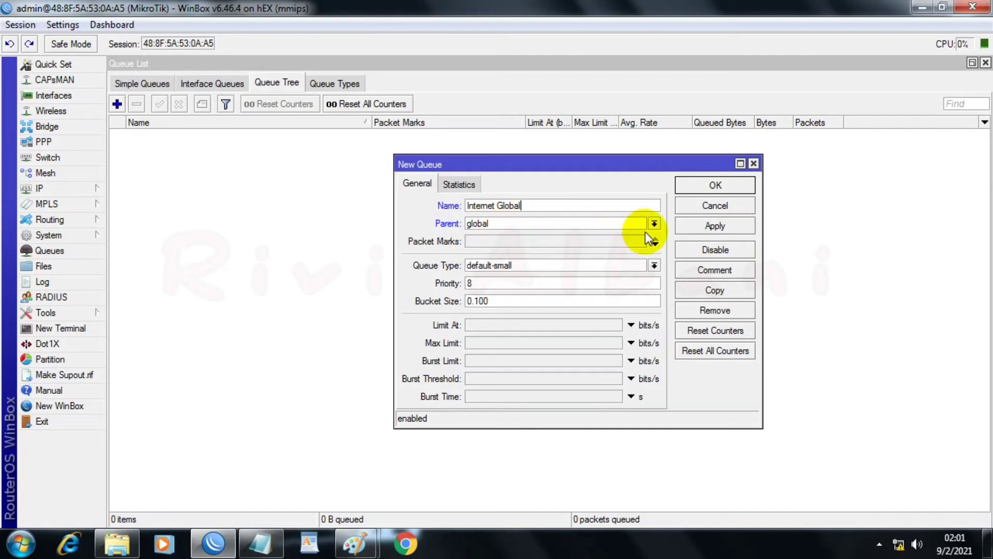
{"action": "left_click", "coordinate": [569, 265]}
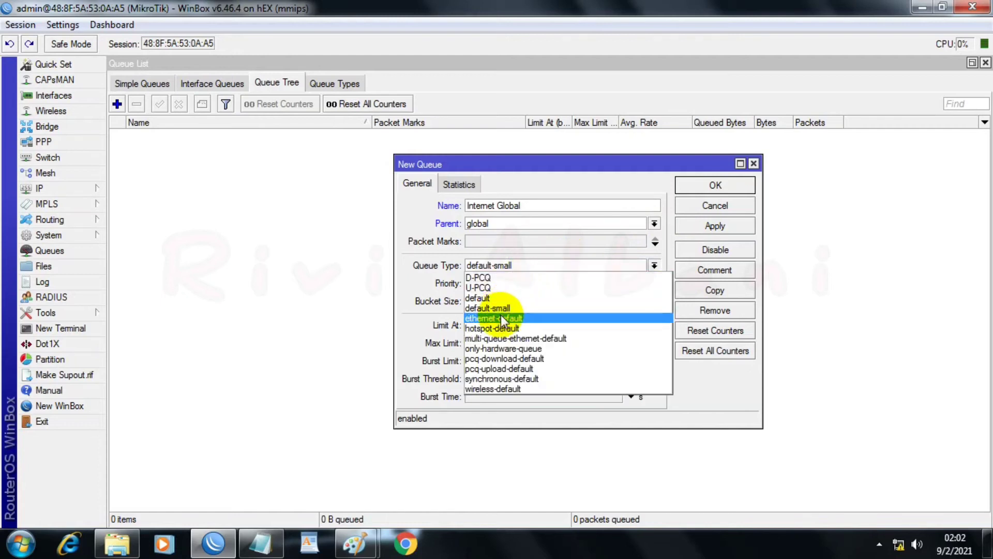
{"action": "left_click", "coordinate": [481, 298]}
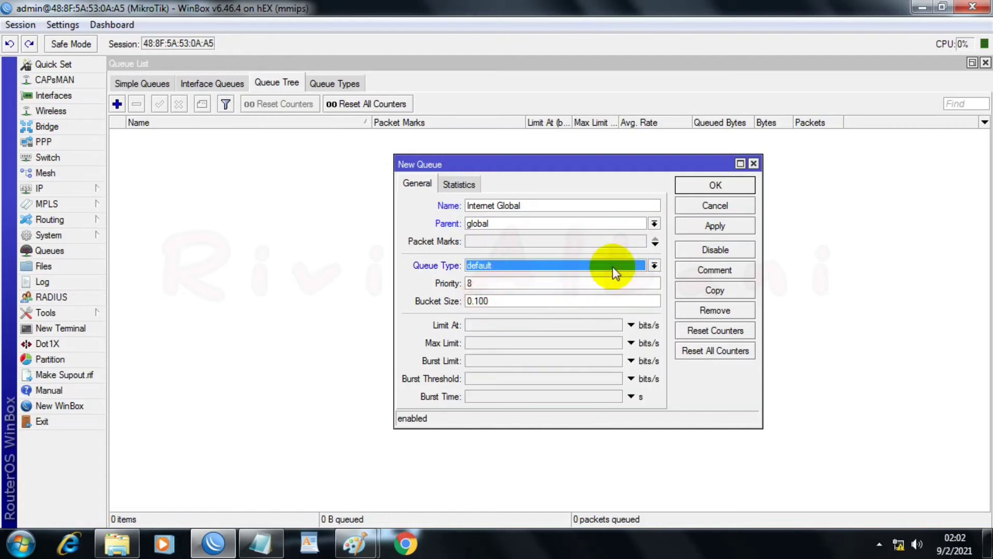
{"action": "left_click", "coordinate": [709, 226]}
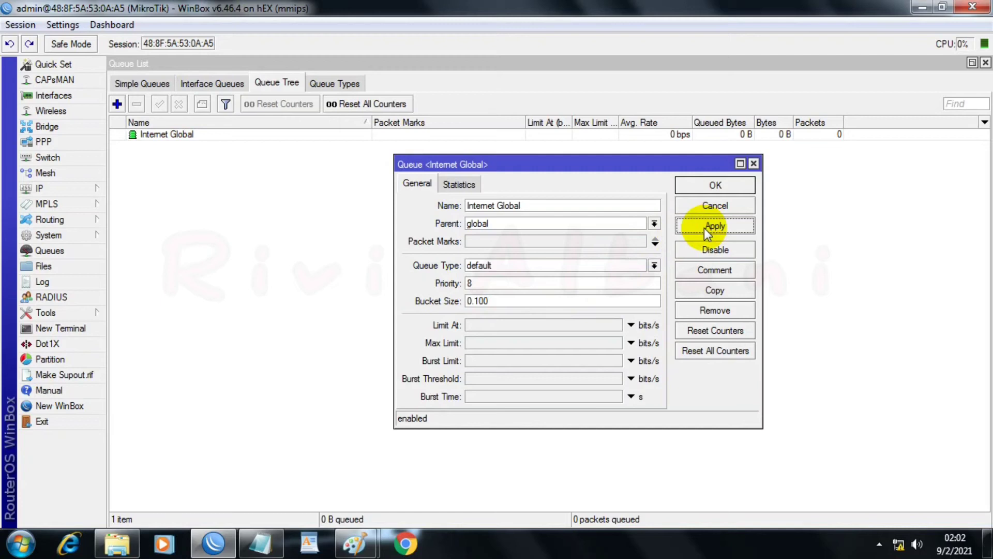
{"action": "left_click", "coordinate": [712, 187]}
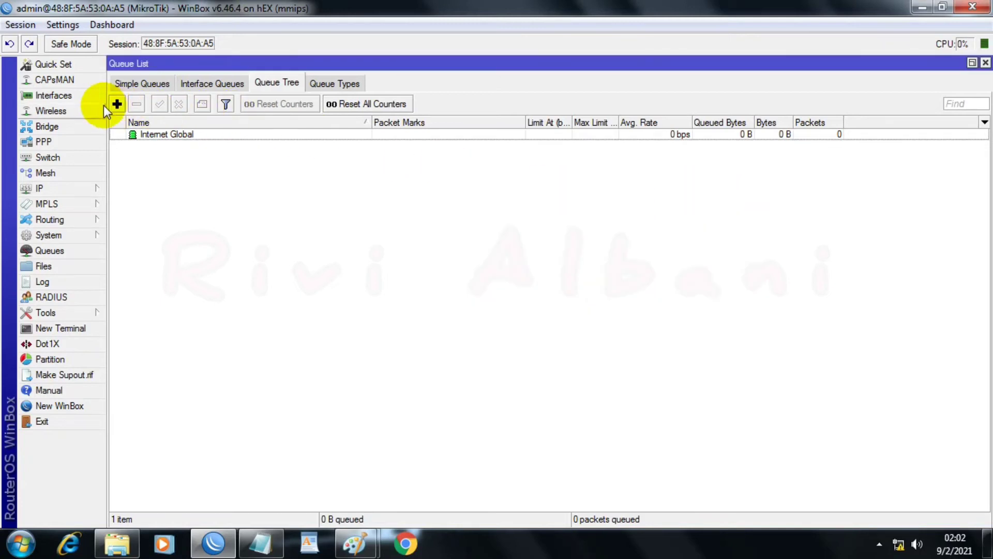
Step: Start a new Queue Tree entry named Download Global with Internet Global as its parent
{"action": "left_click", "coordinate": [117, 104]}
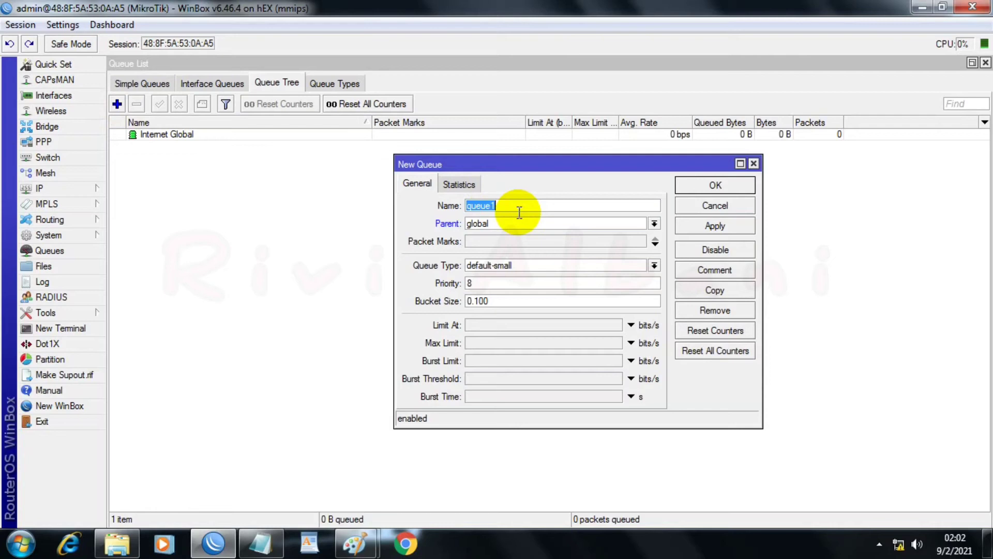
{"action": "type", "text": "Download Global"}
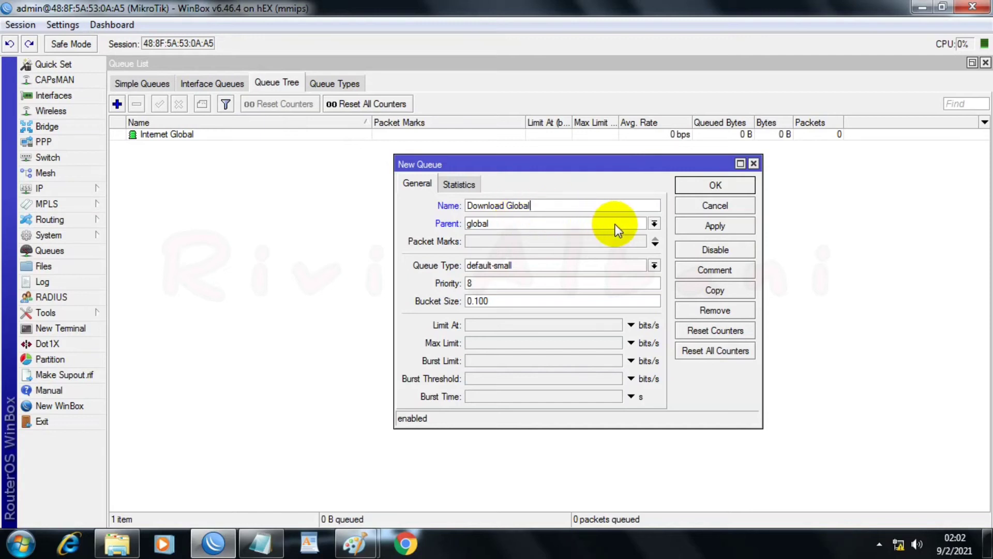
{"action": "left_click", "coordinate": [654, 224]}
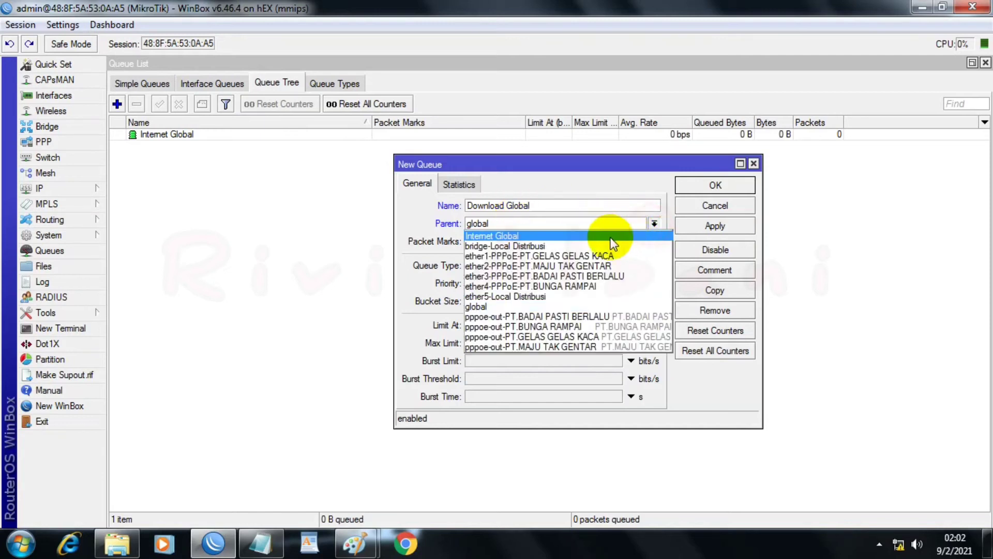
{"action": "left_click", "coordinate": [537, 236]}
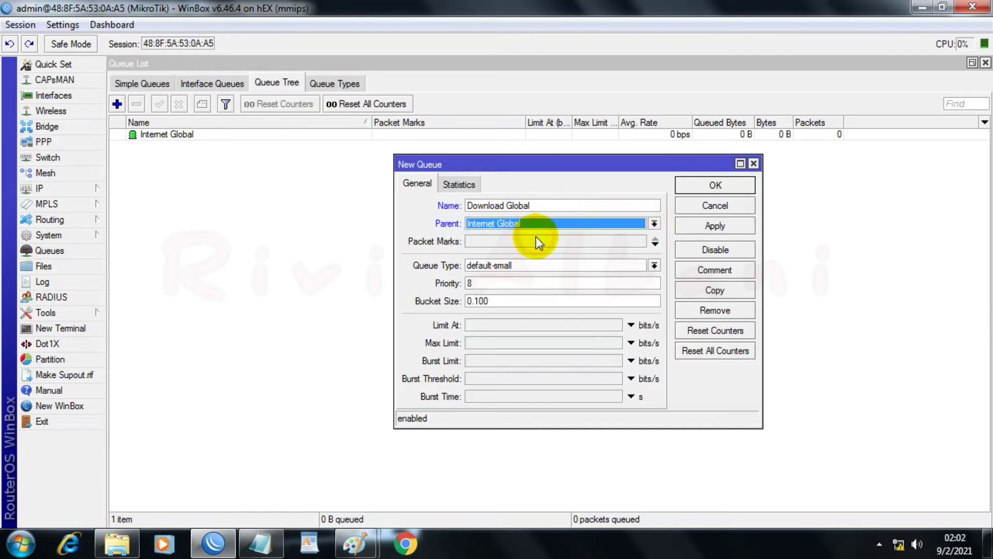
Step: Set the Download Global queue's type to default and its priority to 7, and save the queue
{"action": "left_click", "coordinate": [533, 265]}
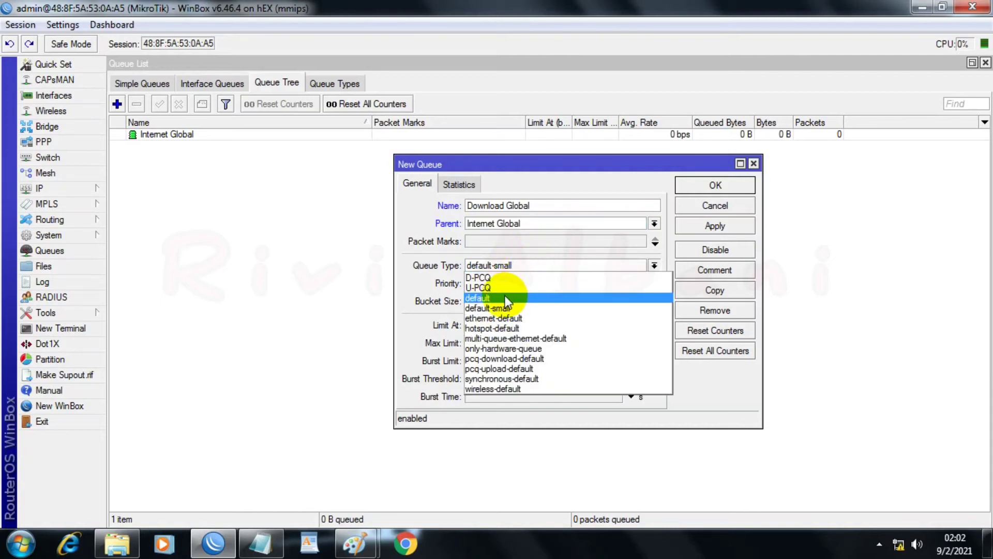
{"action": "left_click", "coordinate": [505, 298]}
{"action": "double_click", "coordinate": [511, 283]}
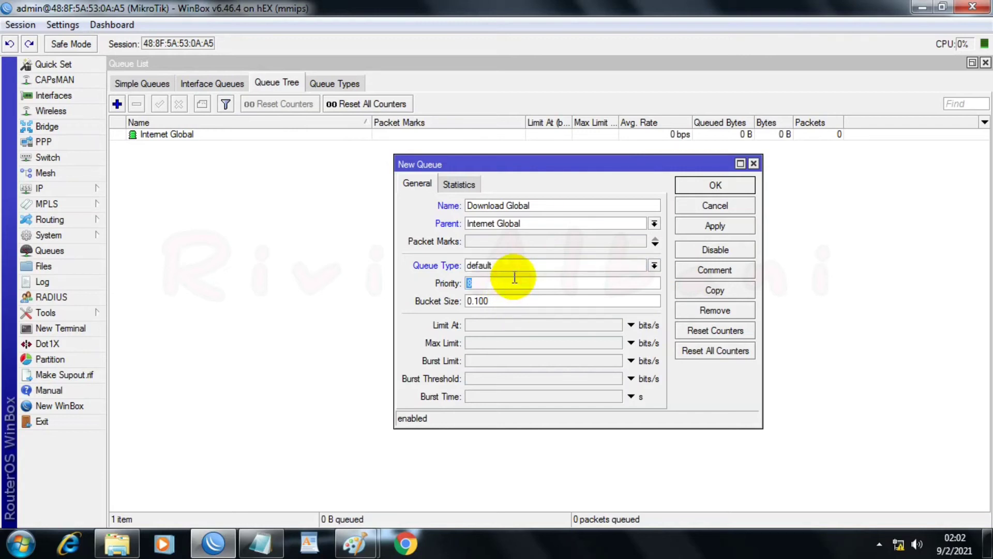
{"action": "type", "text": "7"}
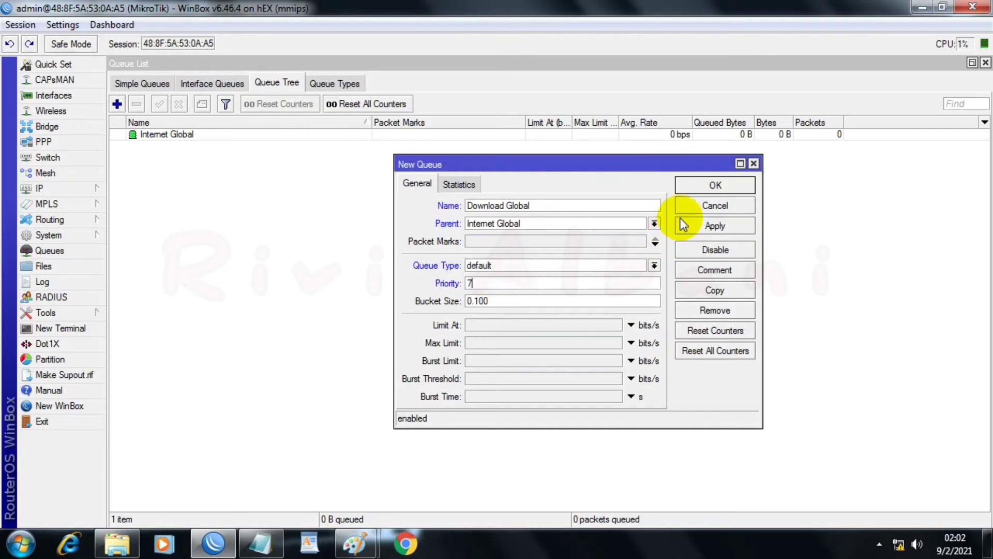
{"action": "left_click", "coordinate": [699, 228]}
{"action": "left_click", "coordinate": [730, 187]}
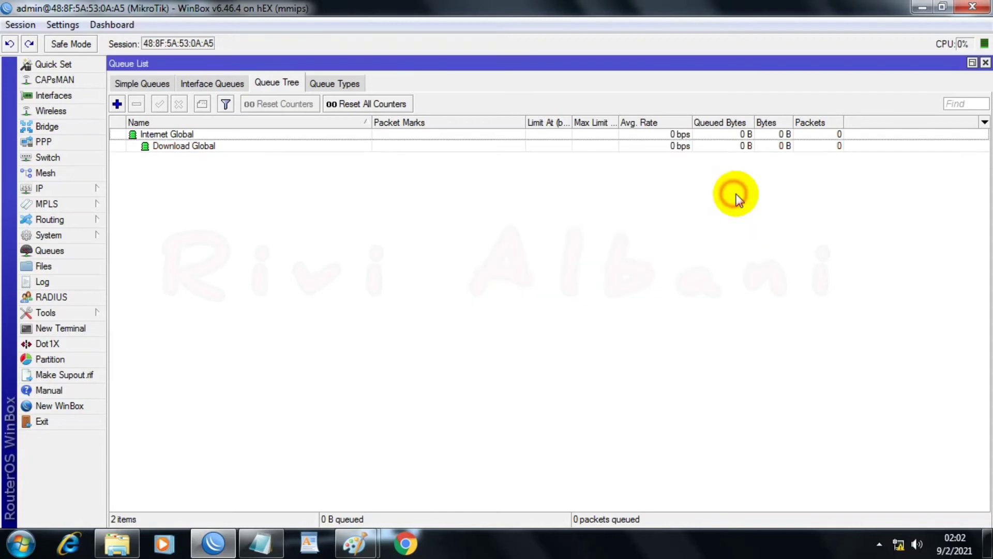
Step: Start a new Queue Tree entry named Download Group PPPoE with Download Global as its parent
{"action": "left_click", "coordinate": [117, 104]}
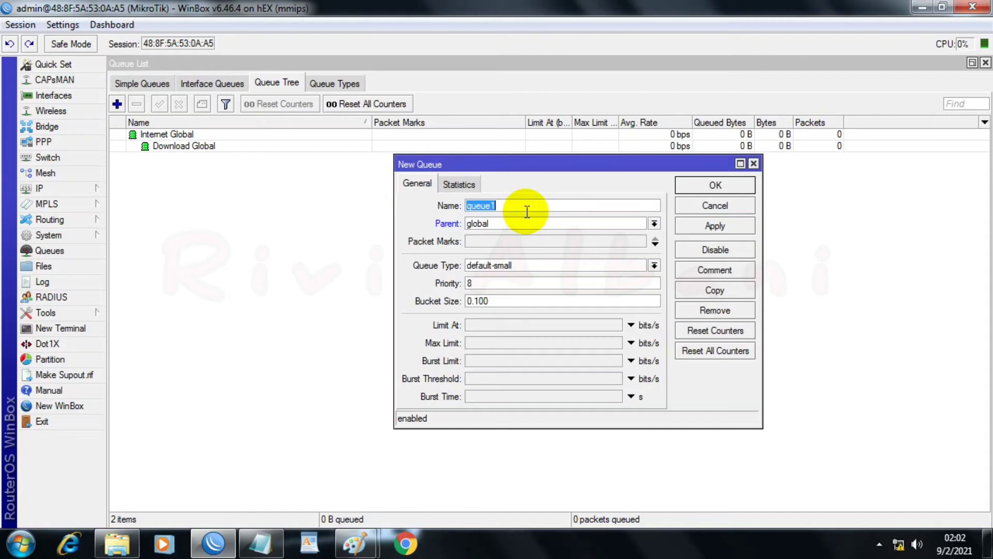
{"action": "type", "text": "Download Group"}
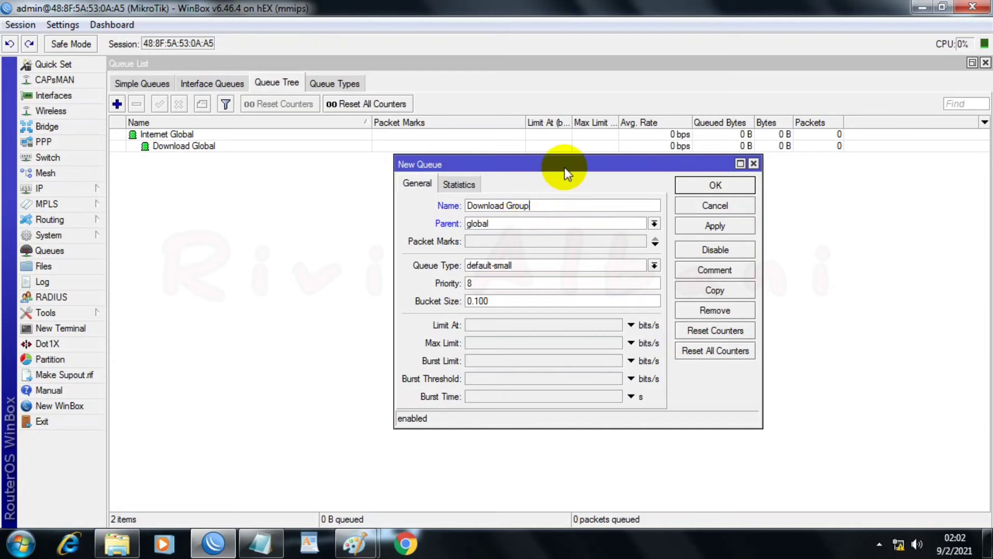
{"action": "type", "text": " PPPoE"}
{"action": "left_click", "coordinate": [653, 223]}
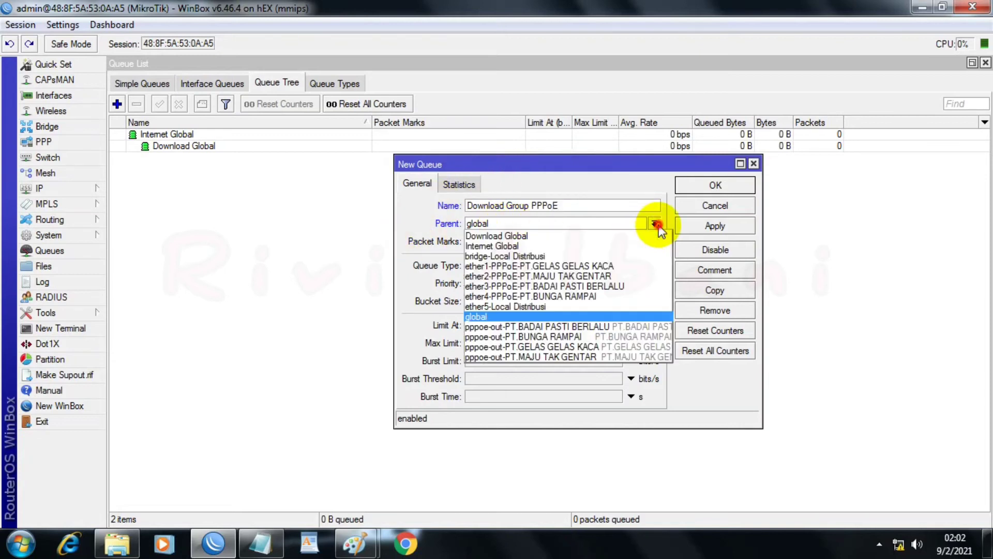
{"action": "left_click", "coordinate": [501, 233]}
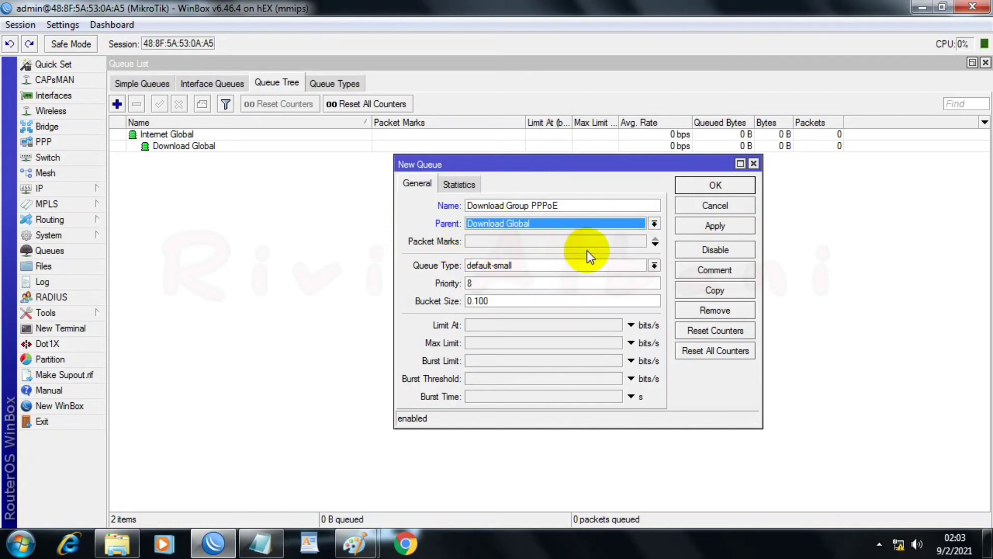
Step: Assign the packet mark Packet Net Ip 192.168.44.44 to the Download Group PPPoE queue
{"action": "left_click", "coordinate": [644, 240]}
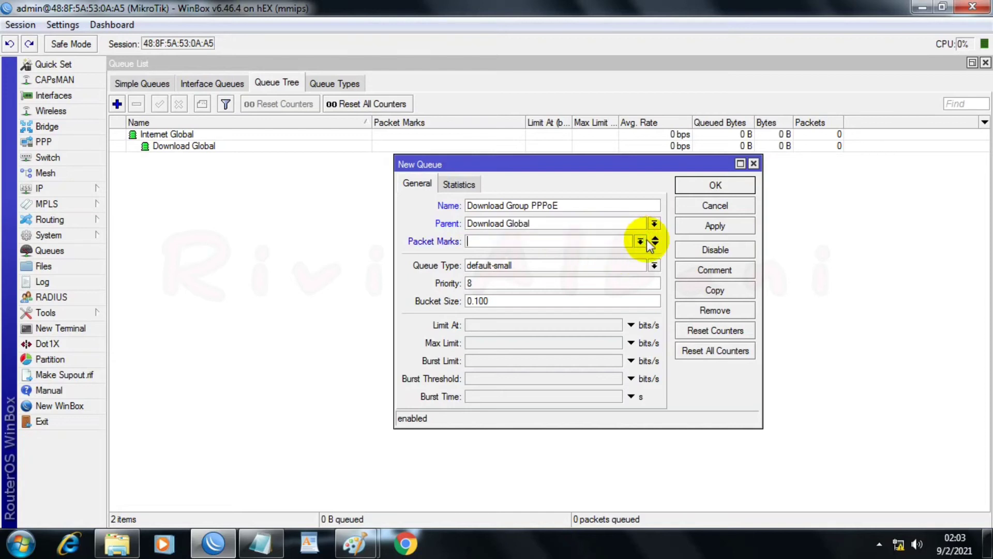
{"action": "left_click", "coordinate": [640, 241]}
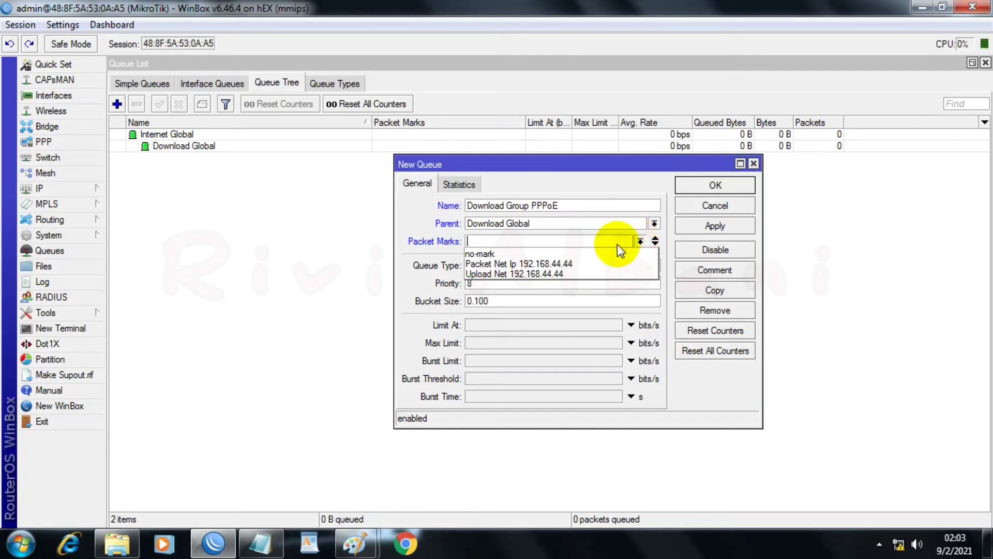
{"action": "left_click", "coordinate": [585, 262]}
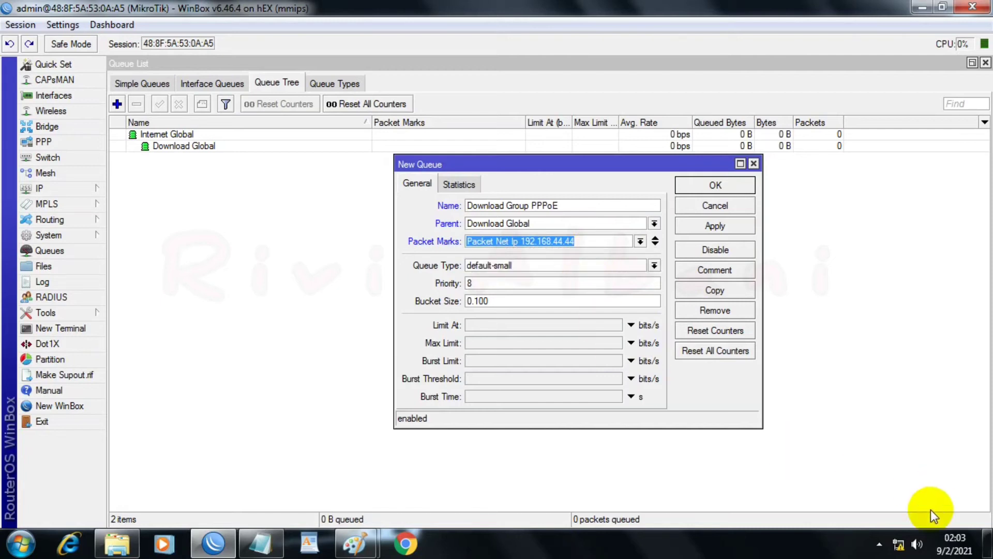
Step: Set the Download Group PPPoE queue's type to D-PCQ and its priority to 5
{"action": "mouse_move", "coordinate": [895, 544]}
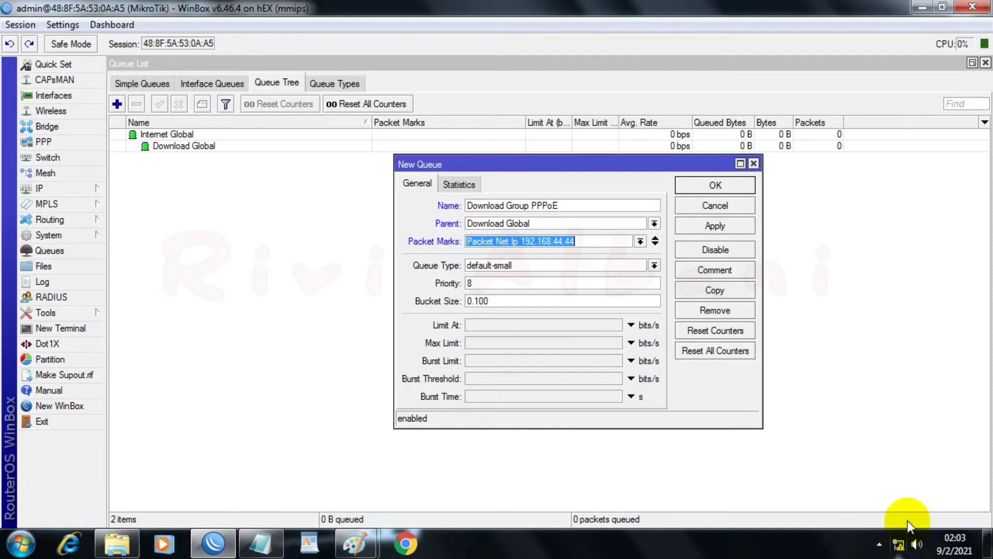
{"action": "left_click", "coordinate": [641, 265]}
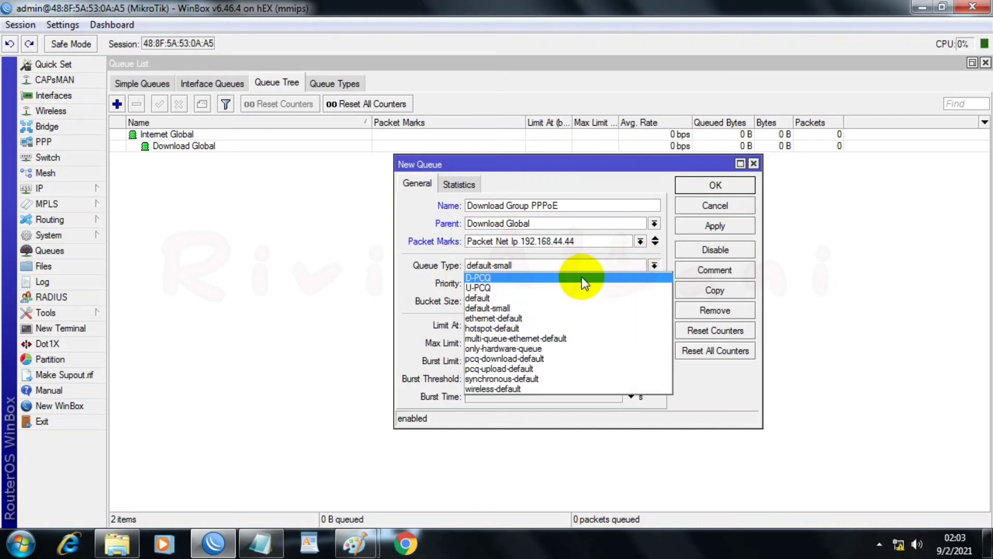
{"action": "left_click", "coordinate": [581, 277]}
{"action": "left_click", "coordinate": [532, 282]}
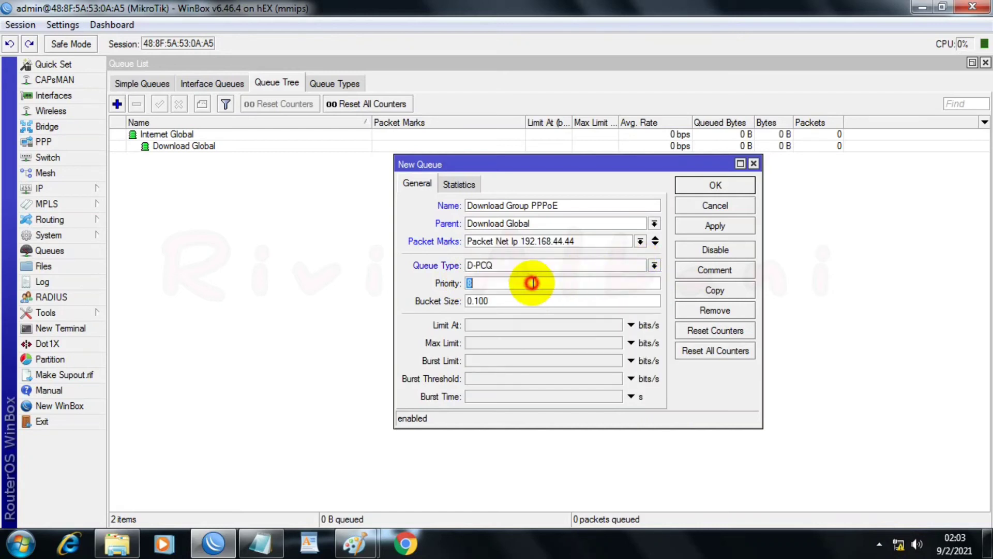
{"action": "type", "text": "5"}
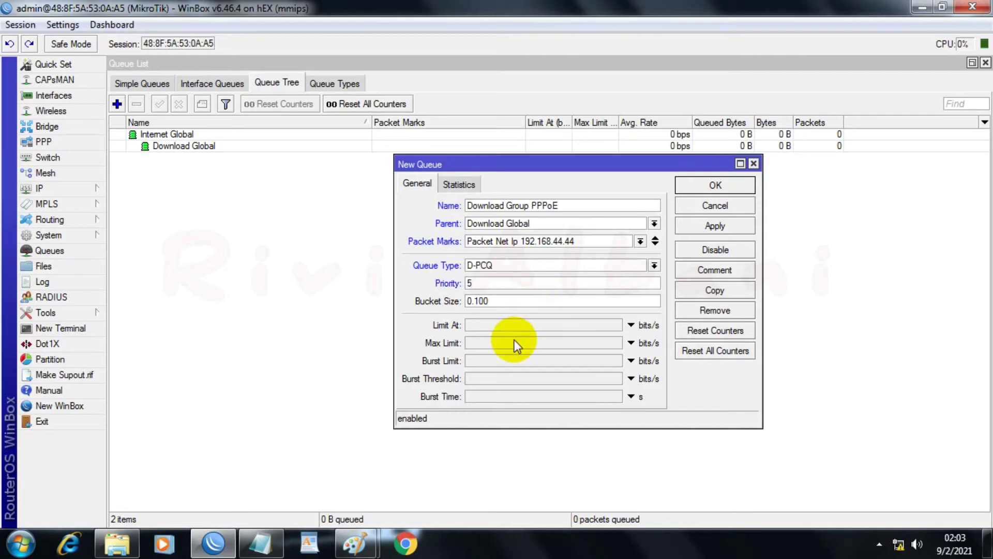
Step: Switch to the PPPOEEEE notes in Notepad and check the bandwidth listed for each of the four PPPoE lines
{"action": "left_click", "coordinate": [260, 544]}
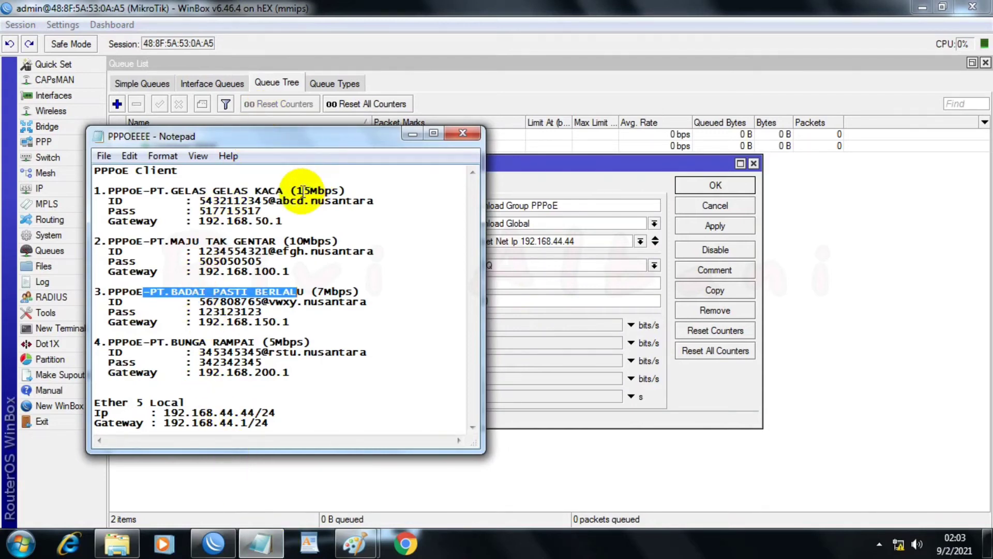
{"action": "left_click_drag", "start_coordinate": [289, 191], "coordinate": [345, 191]}
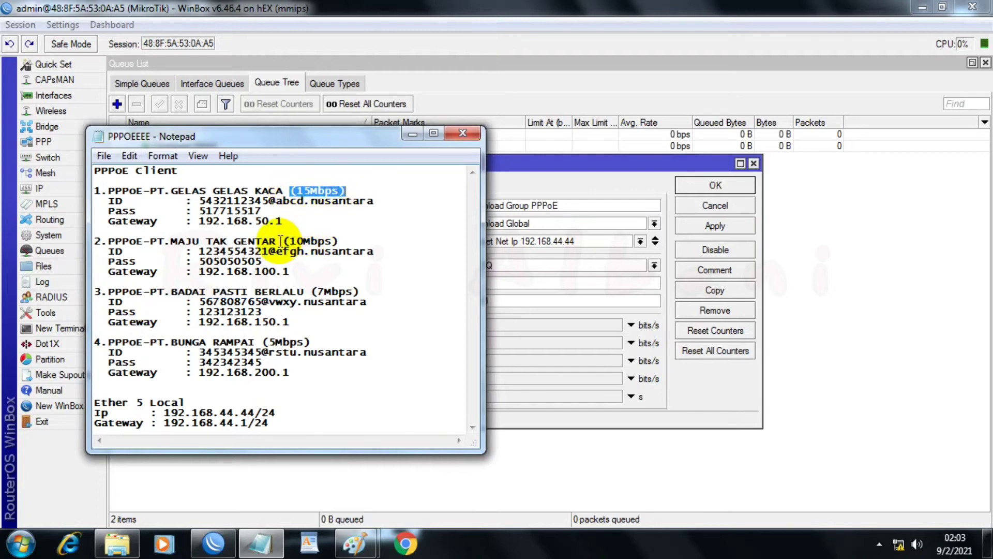
{"action": "left_click_drag", "start_coordinate": [280, 241], "coordinate": [352, 243]}
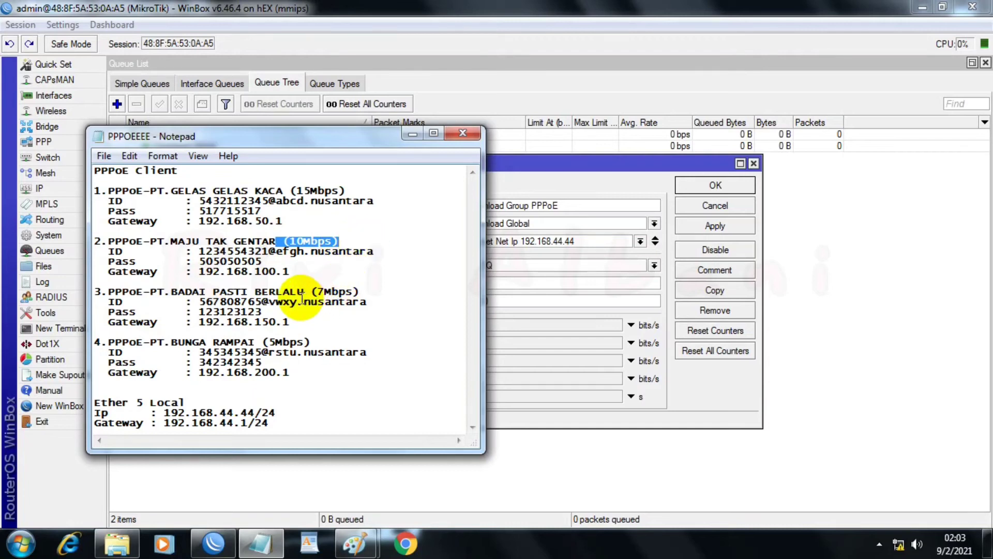
{"action": "left_click_drag", "start_coordinate": [318, 292], "coordinate": [369, 294]}
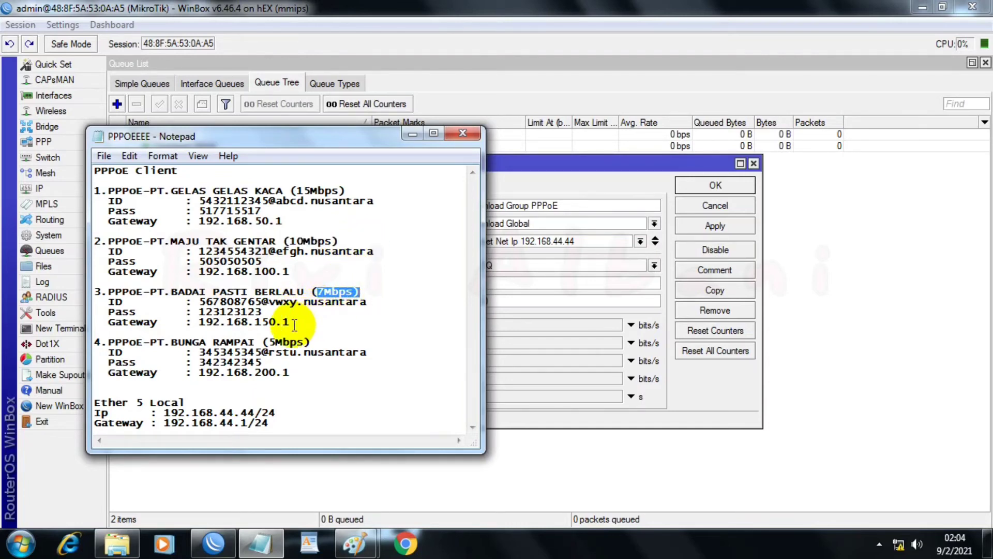
{"action": "left_click", "coordinate": [266, 340]}
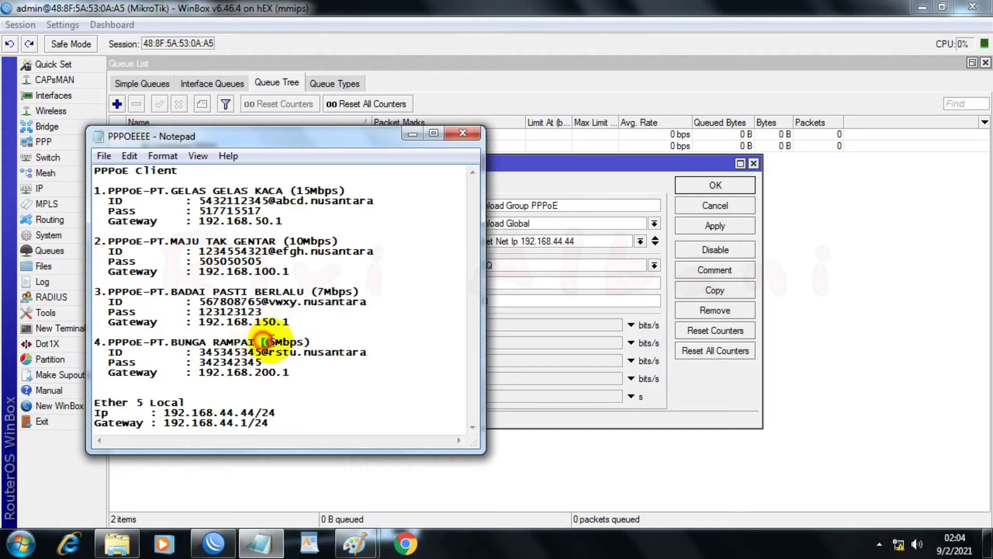
{"action": "left_click_drag", "start_coordinate": [266, 340], "coordinate": [315, 342]}
{"action": "left_click", "coordinate": [261, 340]}
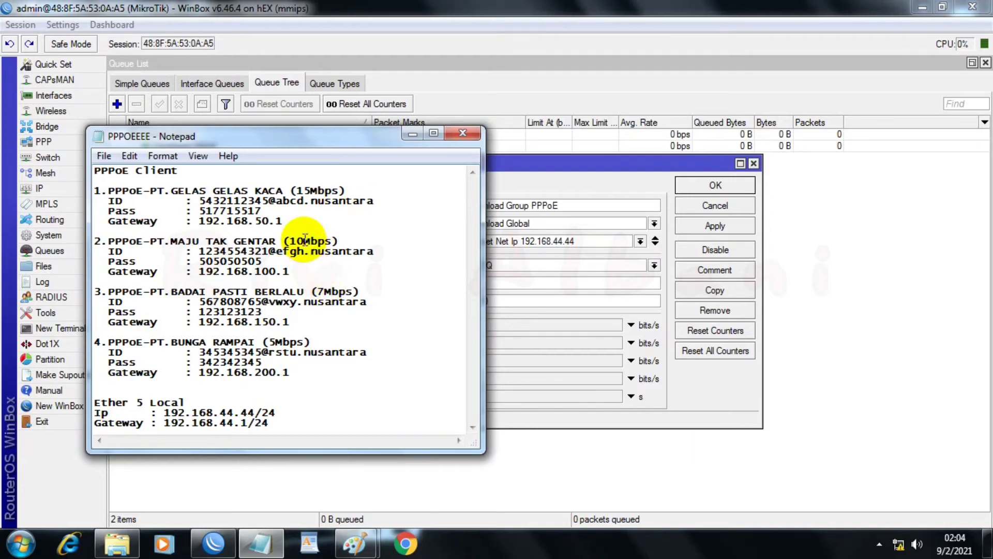
{"action": "left_click", "coordinate": [573, 172]}
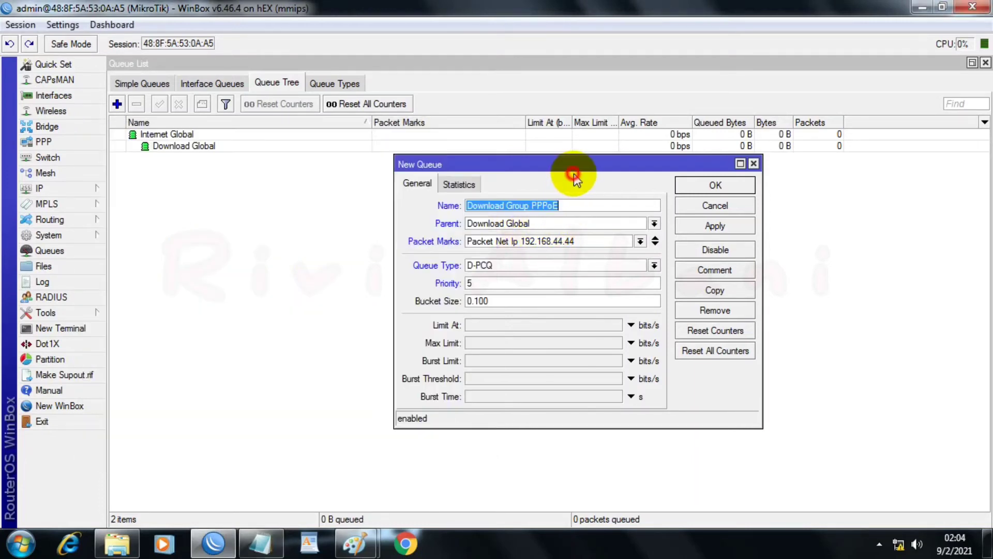
Step: Set the Download Group PPPoE queue's Limit At to 5M and Max Limit to 37M, and save the queue
{"action": "left_click", "coordinate": [495, 325]}
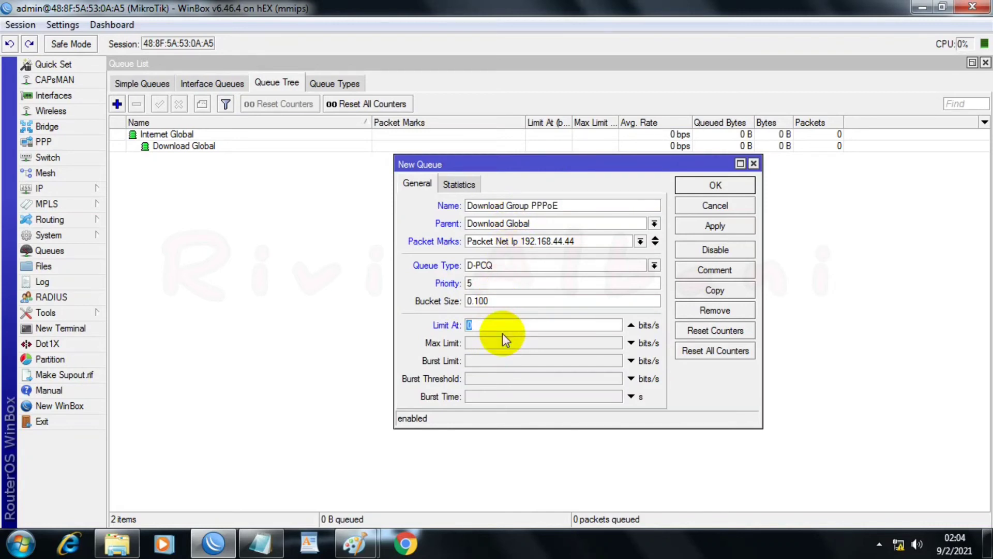
{"action": "type", "text": "5M"}
{"action": "key", "text": "Tab"}
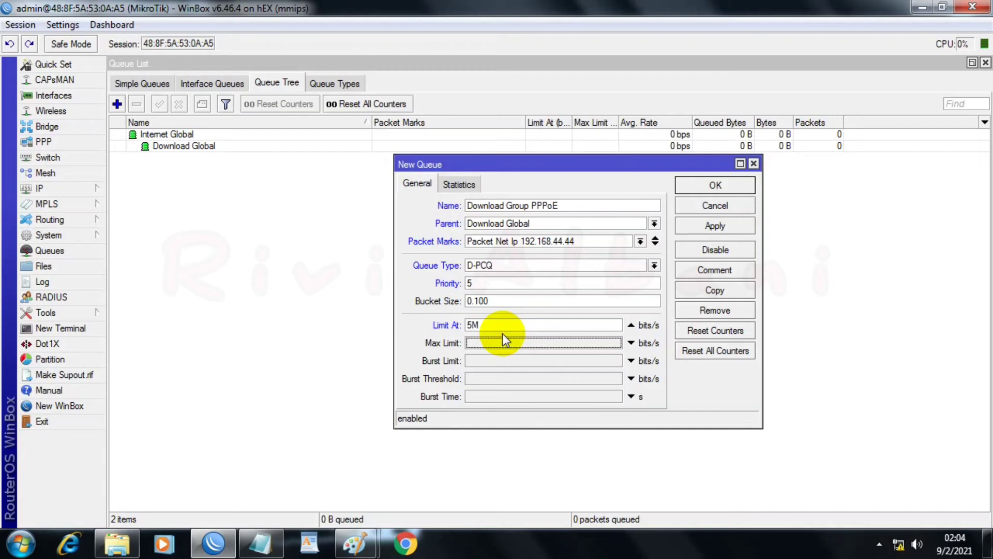
{"action": "type", "text": "37"}
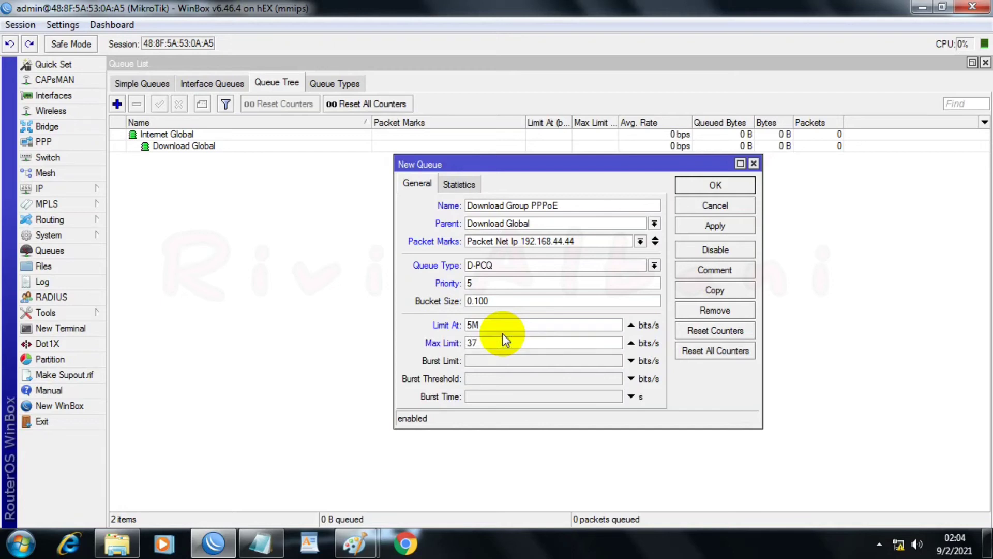
{"action": "type", "text": "M"}
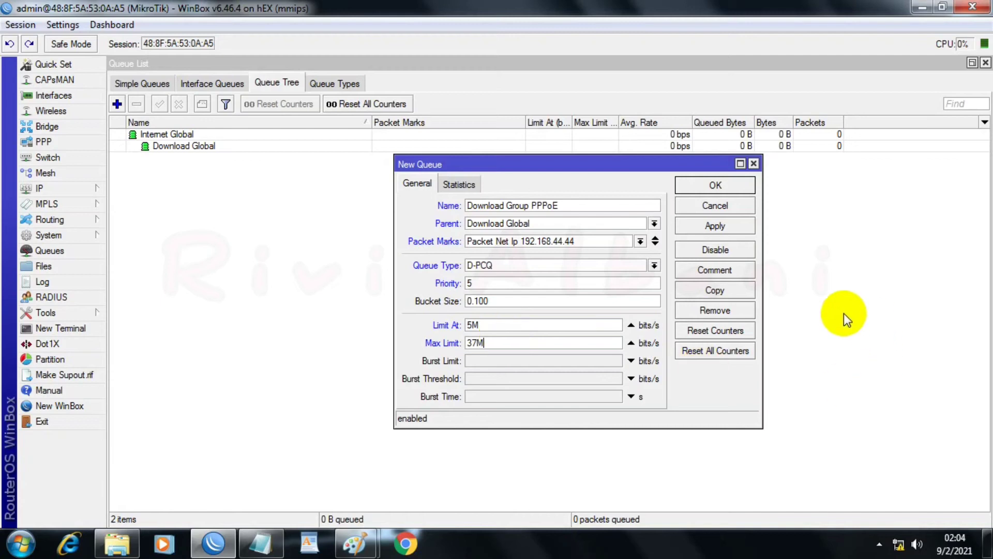
{"action": "left_click", "coordinate": [703, 224]}
{"action": "left_click", "coordinate": [705, 188]}
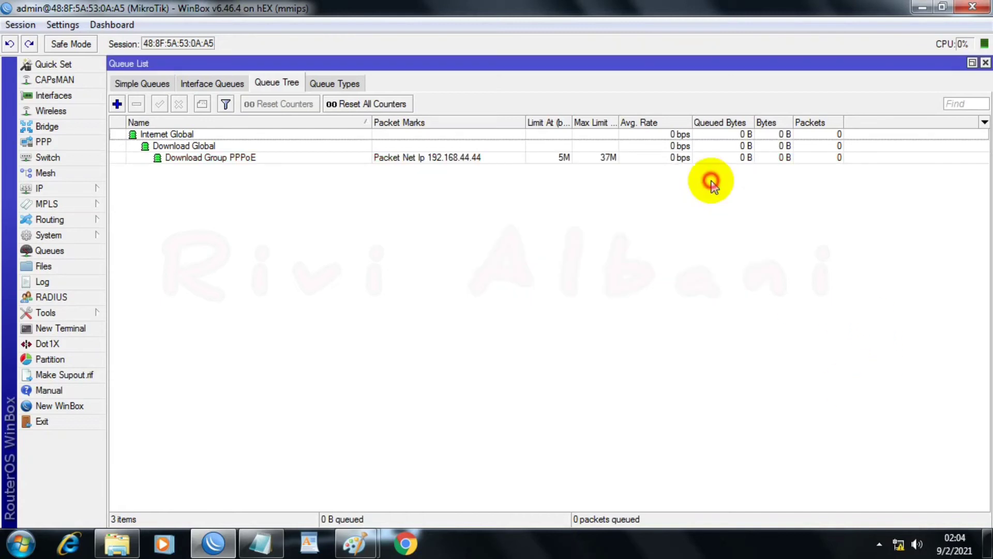
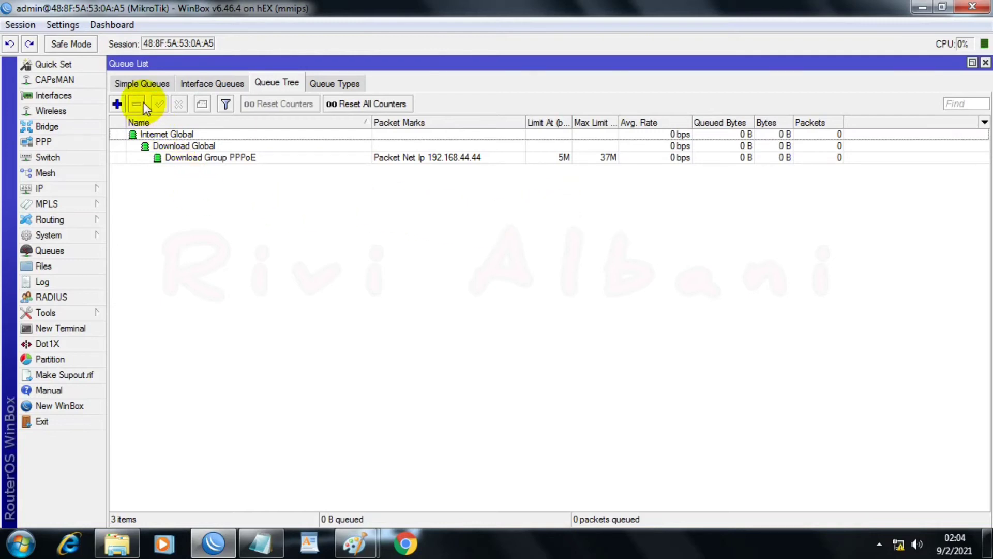
Step: Add a queue named Upload Global to the queue tree with Internet Global as its parent
{"action": "left_click", "coordinate": [117, 104]}
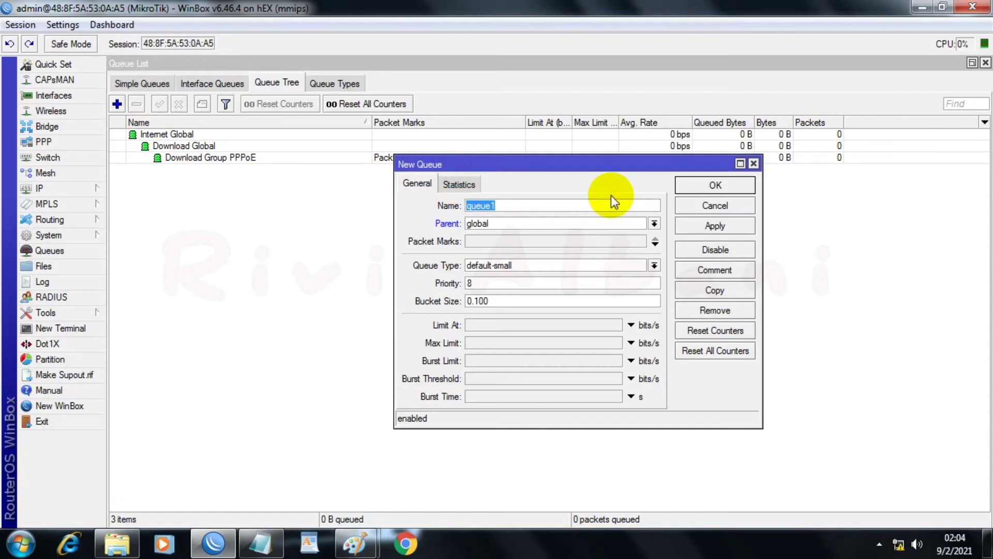
{"action": "type", "text": "Upl,oad"}
{"action": "key", "text": "BackSpace"}
{"action": "key", "text": "BackSpace"}
{"action": "key", "text": "BackSpace"}
{"action": "key", "text": "BackSpace"}
{"action": "type", "text": "oad Global"}
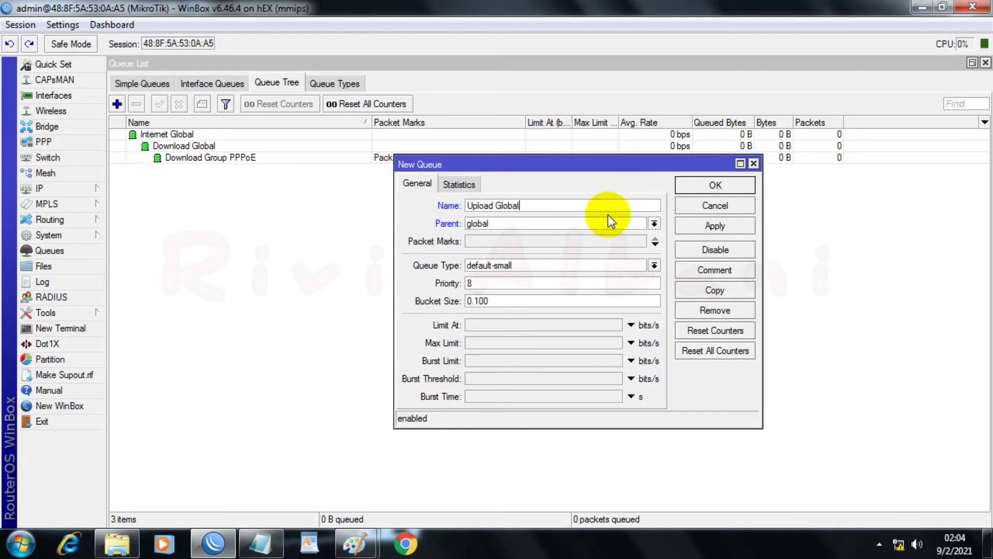
{"action": "left_click", "coordinate": [654, 223]}
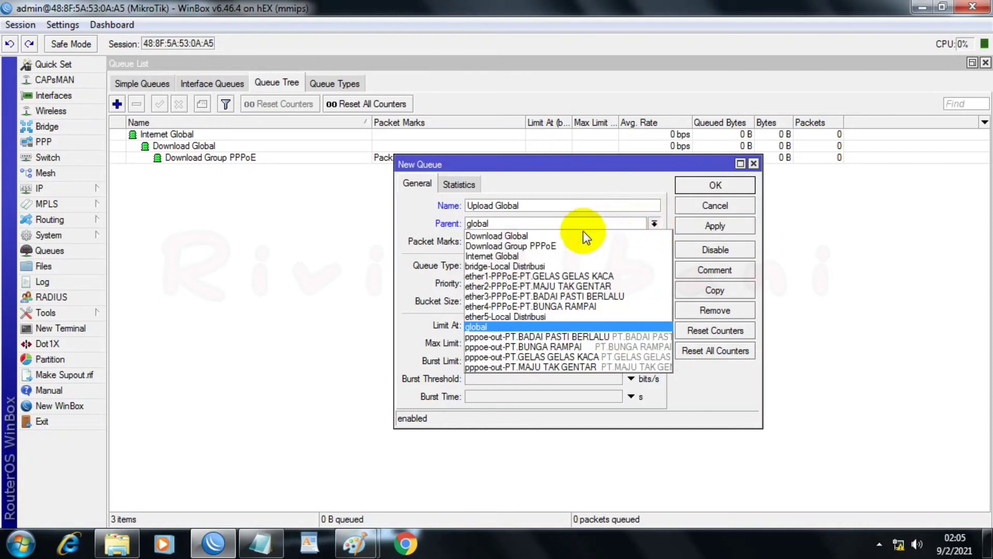
{"action": "left_click", "coordinate": [504, 252]}
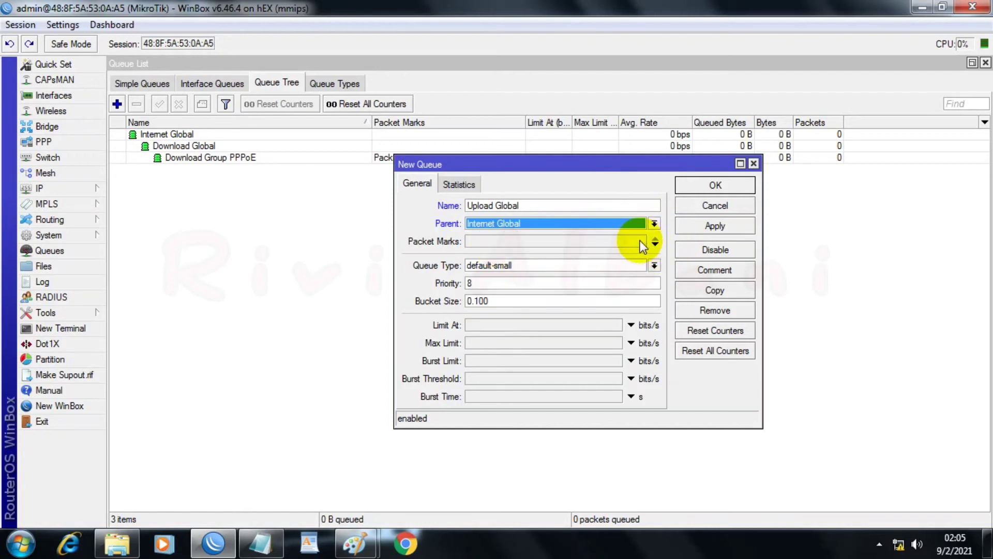
Step: Set the Upload Global queue's type to U-PCQ and save the queue
{"action": "left_click", "coordinate": [654, 265]}
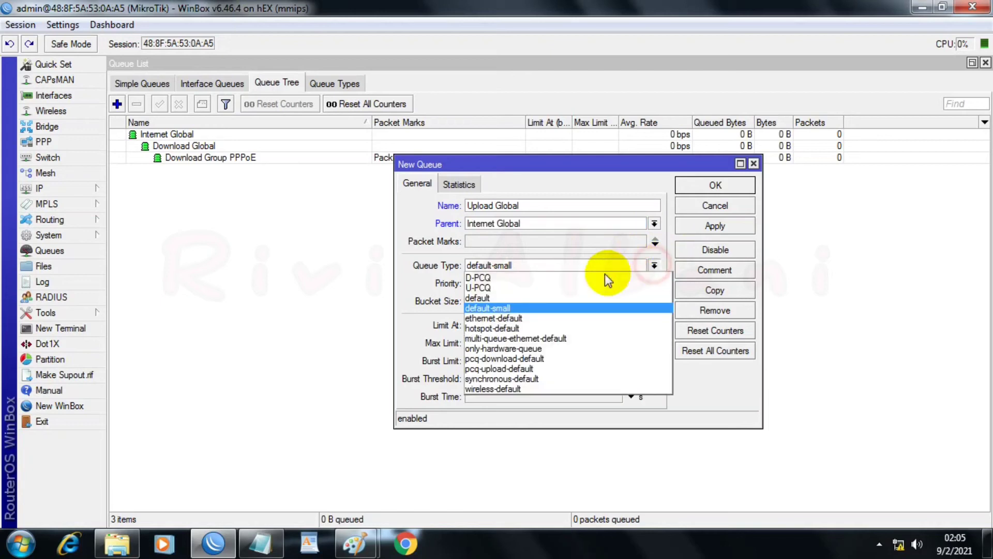
{"action": "left_click", "coordinate": [512, 288]}
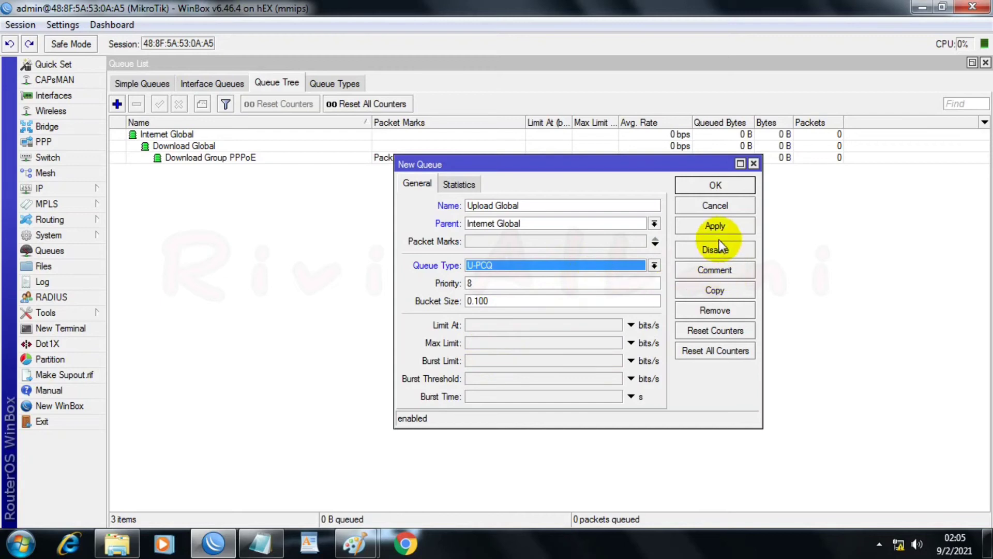
{"action": "left_click", "coordinate": [715, 225]}
{"action": "left_click", "coordinate": [714, 185]}
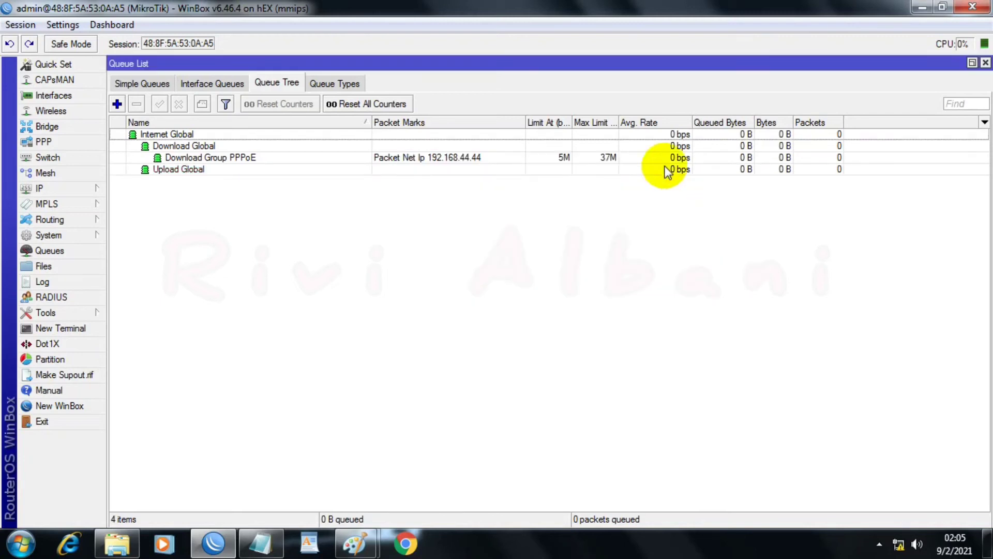
Step: Add a queue named Upload PPPoE Client to the queue tree with Upload Global as its parent
{"action": "left_click", "coordinate": [117, 104]}
{"action": "type", "text": "Upload PPPo"}
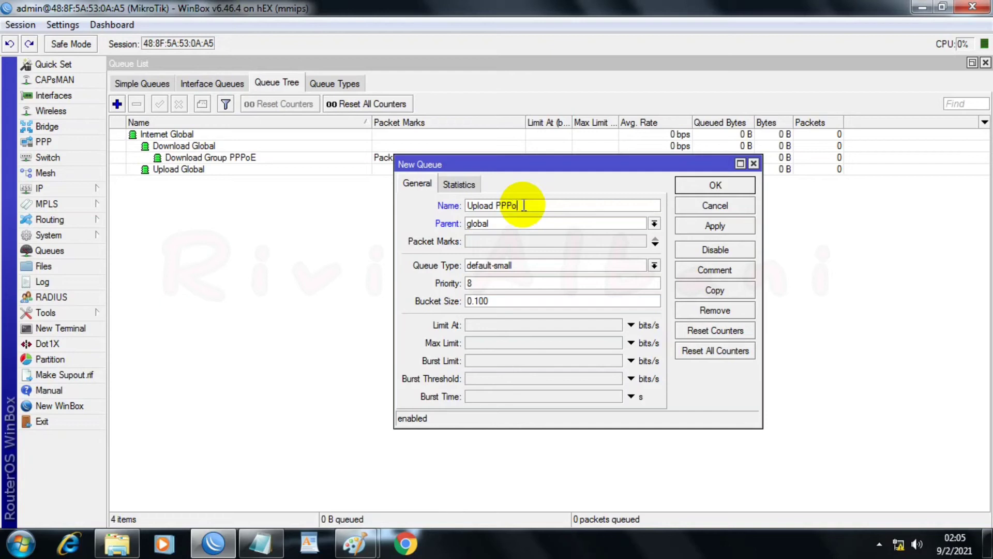
{"action": "type", "text": "C"}
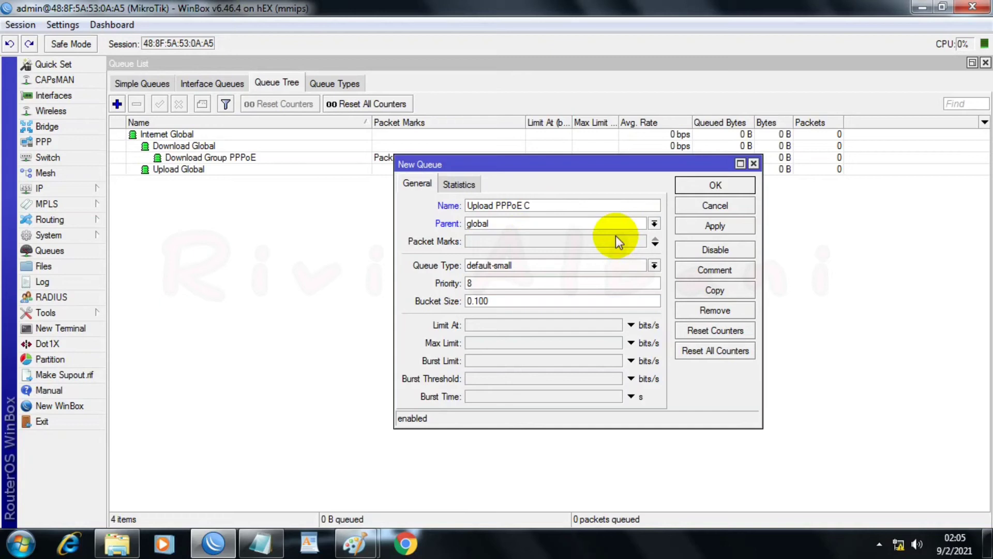
{"action": "type", "text": "lient"}
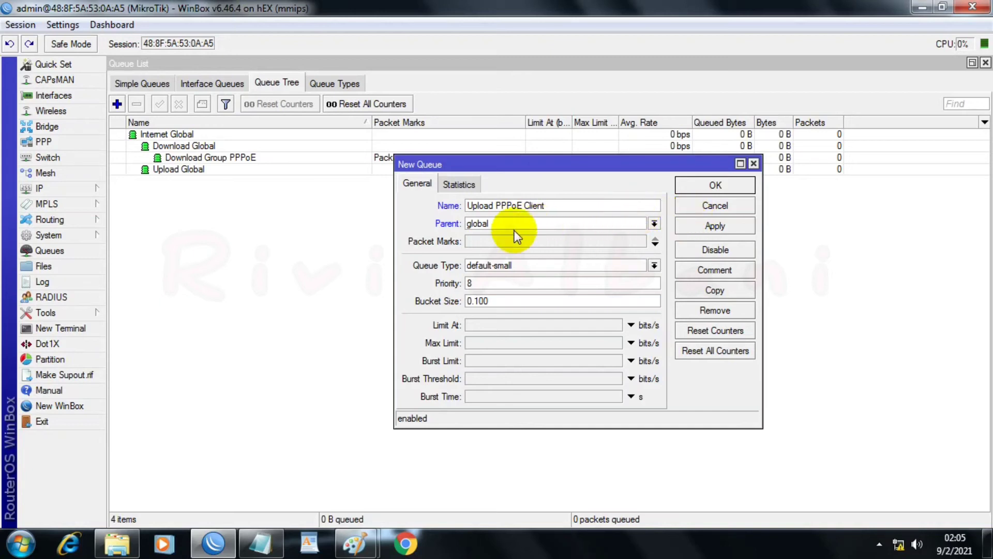
{"action": "left_click", "coordinate": [654, 224]}
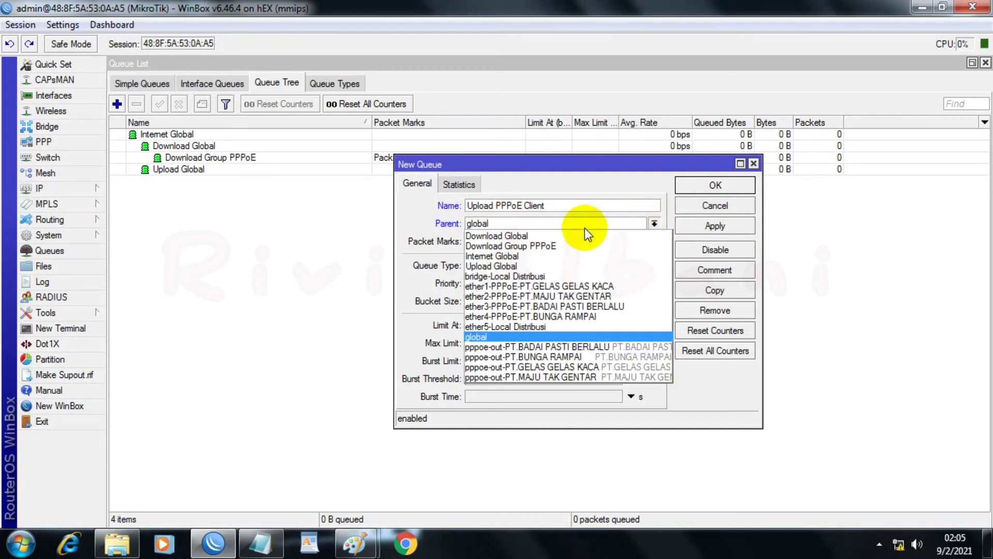
{"action": "left_click", "coordinate": [551, 266]}
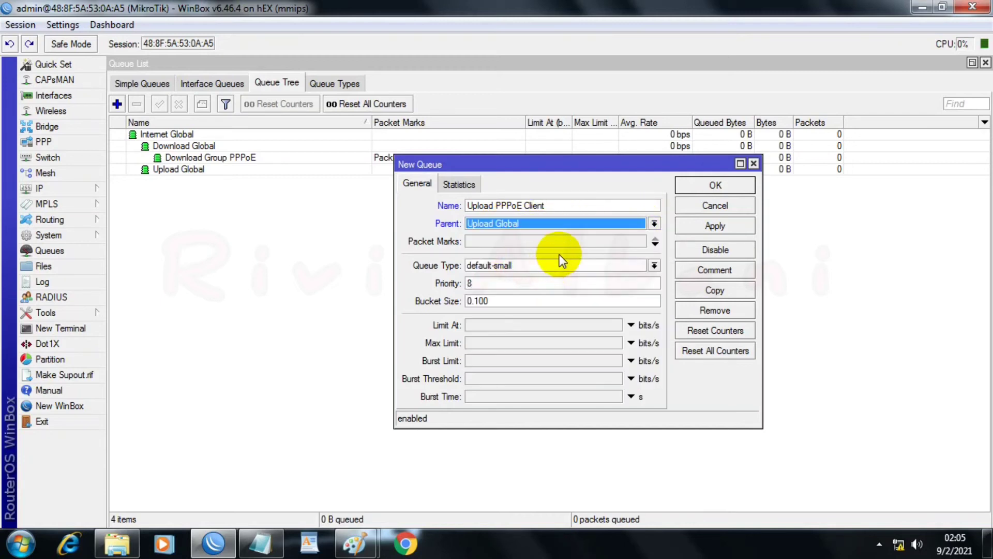
Step: Assign the packet mark Upload Net 192.168.44.44 to the Upload PPPoE Client queue
{"action": "left_click", "coordinate": [654, 243]}
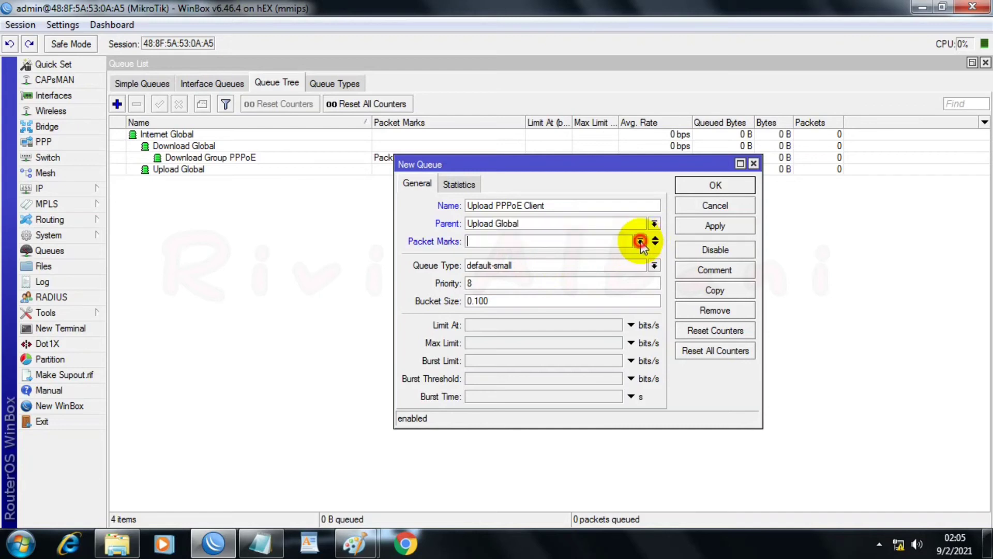
{"action": "left_click", "coordinate": [641, 241]}
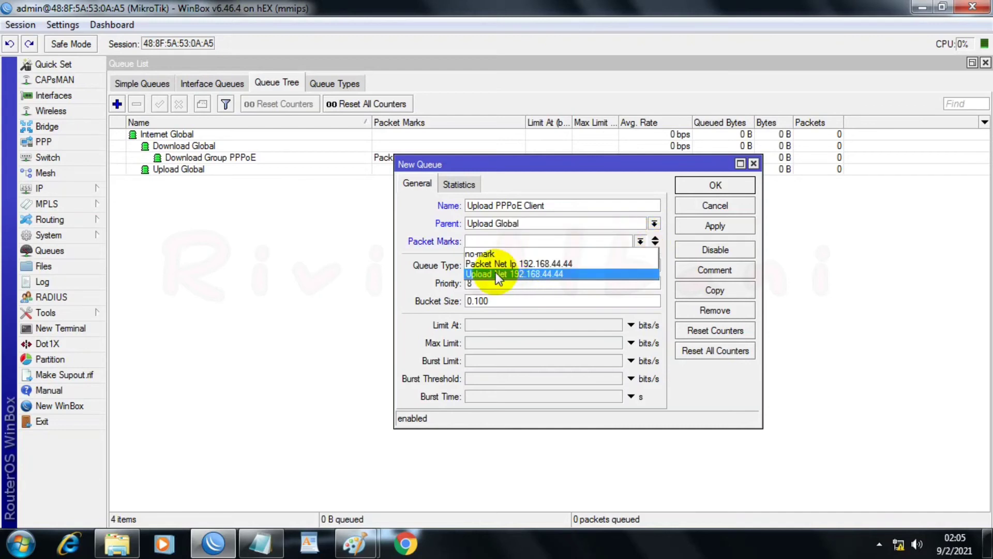
{"action": "left_click", "coordinate": [558, 275]}
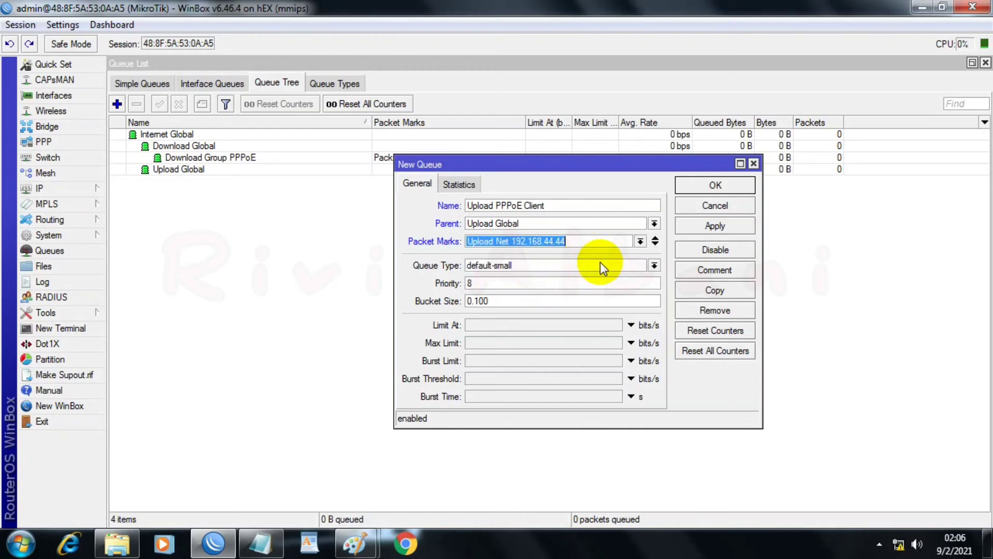
Step: Set the Upload PPPoE Client queue's type to U-PCQ and its priority to 7
{"action": "left_click", "coordinate": [653, 265]}
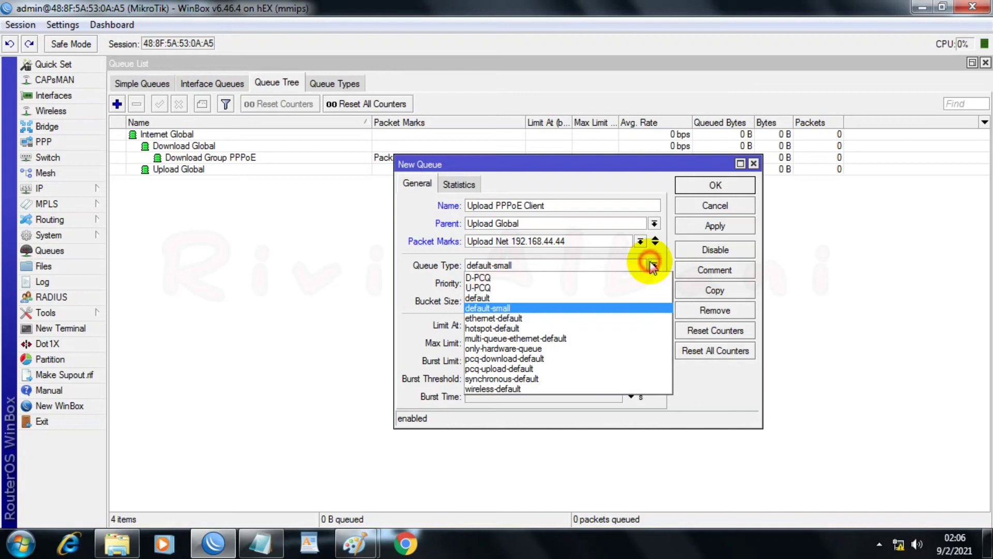
{"action": "left_click", "coordinate": [483, 287]}
{"action": "left_click", "coordinate": [498, 285]}
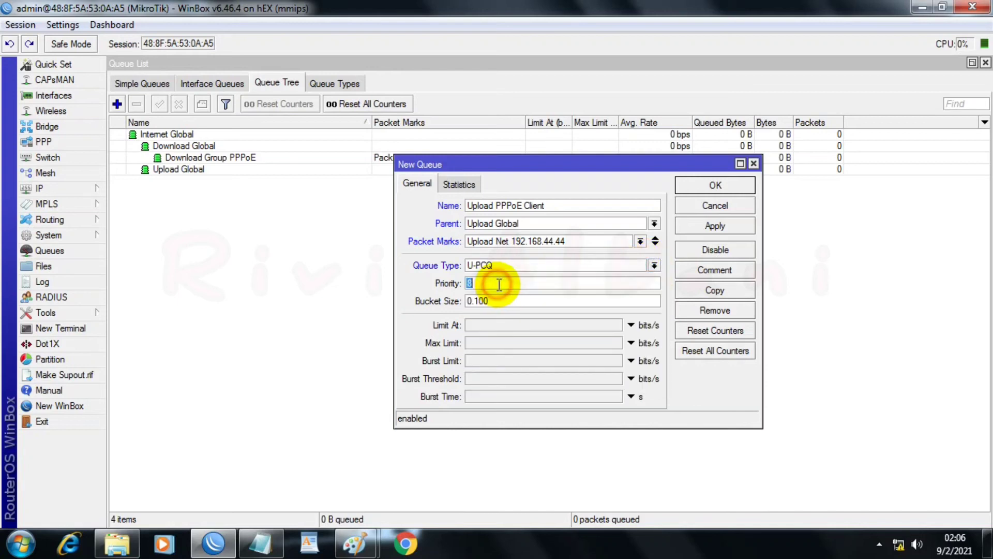
{"action": "key", "text": "BackSpace"}
{"action": "type", "text": "7"}
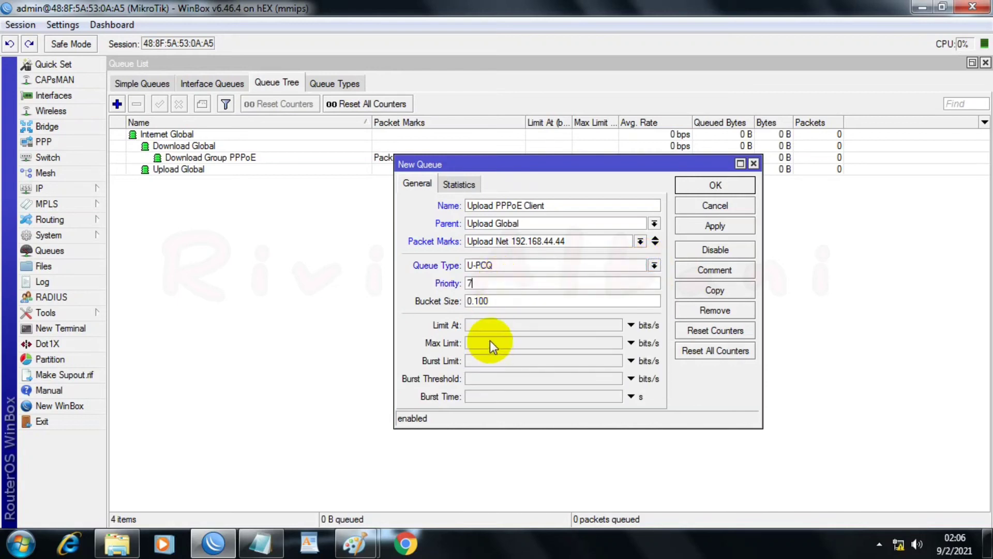
Step: Set the Upload PPPoE Client queue's Max Limit to 20M and save the queue
{"action": "left_click", "coordinate": [490, 341]}
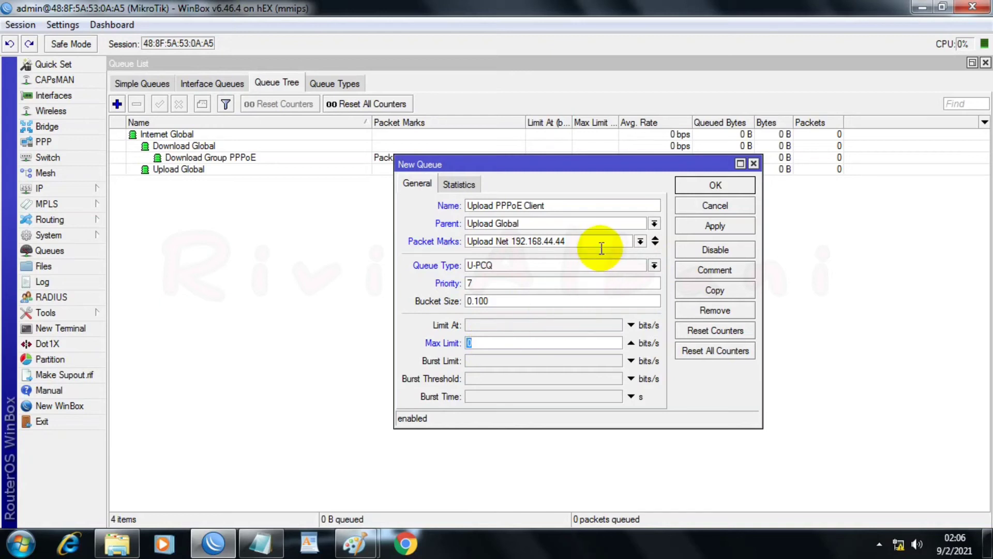
{"action": "type", "text": "20m"}
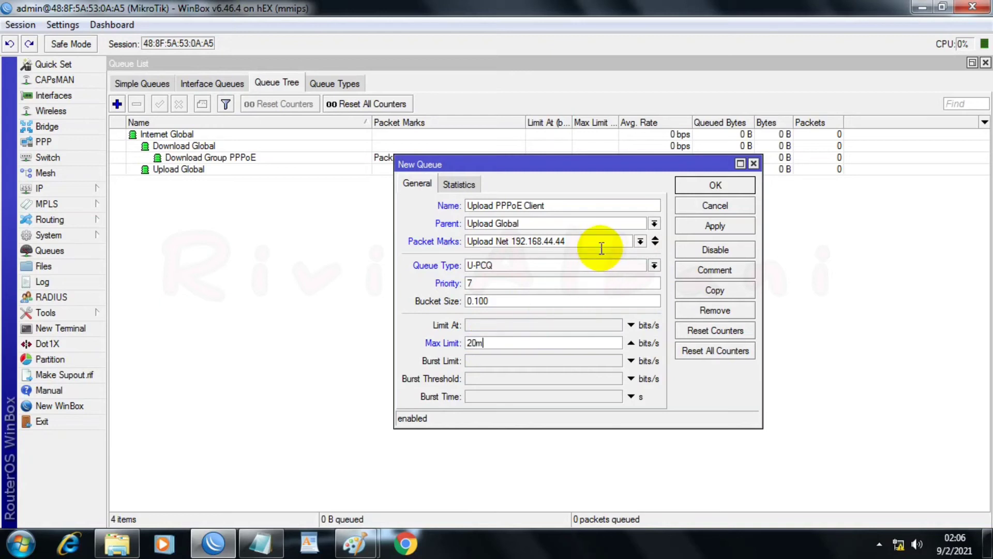
{"action": "left_click", "coordinate": [728, 226]}
{"action": "left_click", "coordinate": [713, 187]}
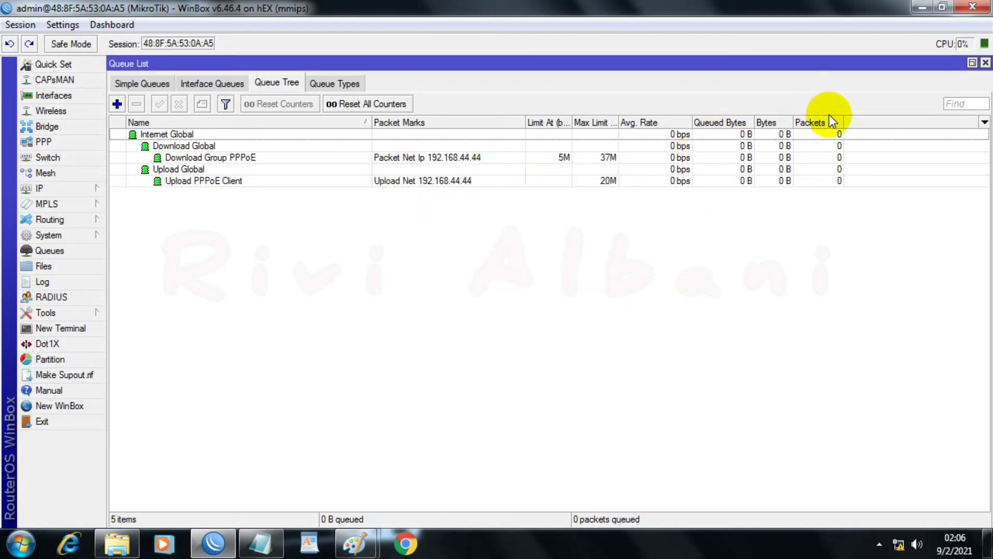
Step: Widen the Packets and Avg. Rate columns in the queue tree list
{"action": "left_click_drag", "start_coordinate": [841, 122], "coordinate": [857, 122]}
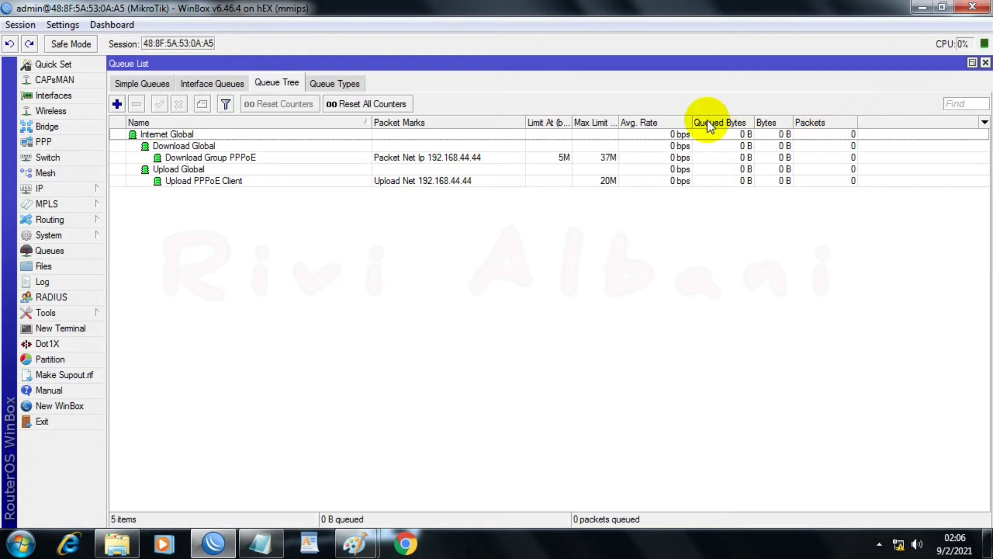
{"action": "left_click_drag", "start_coordinate": [692, 122], "coordinate": [712, 123]}
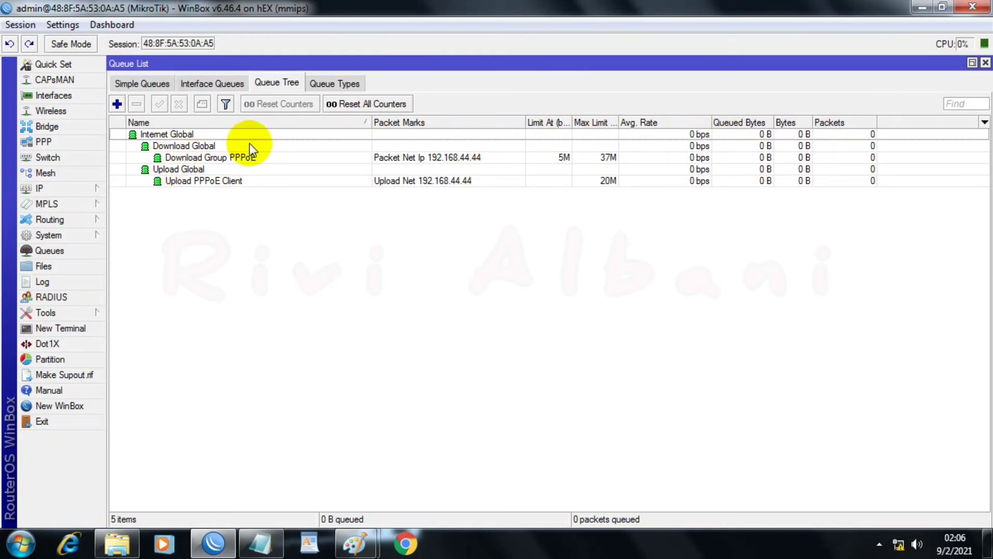
Step: Rename the Download Global queue as A.Download Global and save it
{"action": "double_click", "coordinate": [200, 147]}
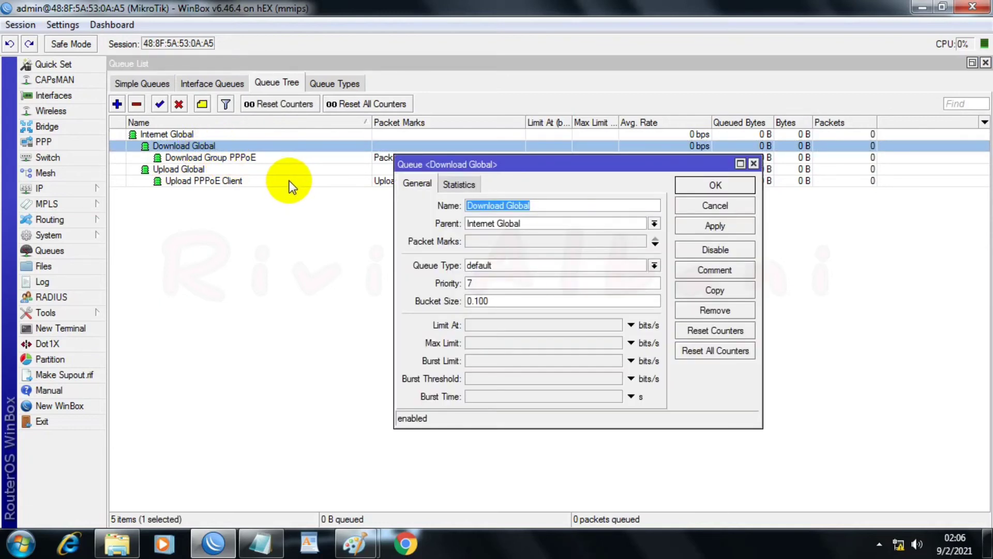
{"action": "left_click", "coordinate": [468, 207]}
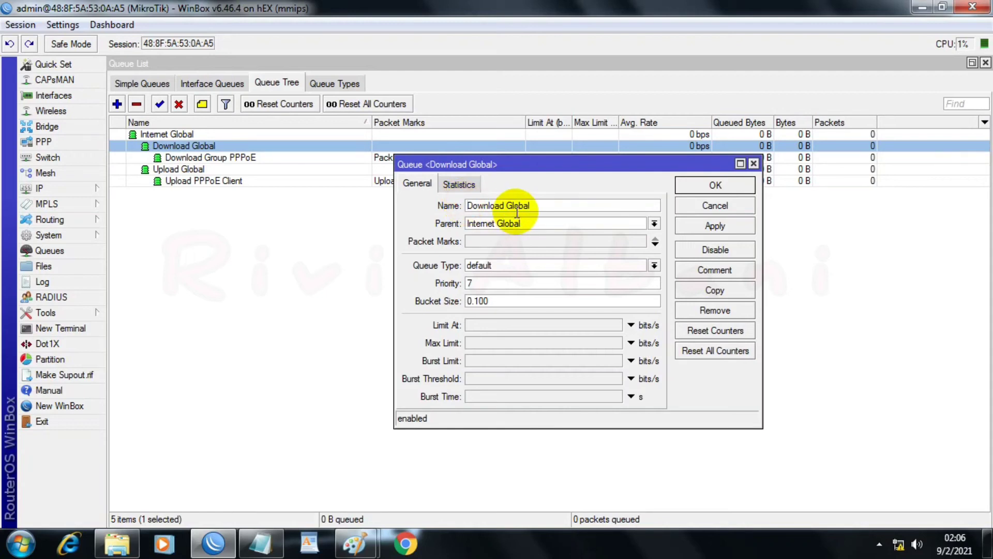
{"action": "type", "text": "A."}
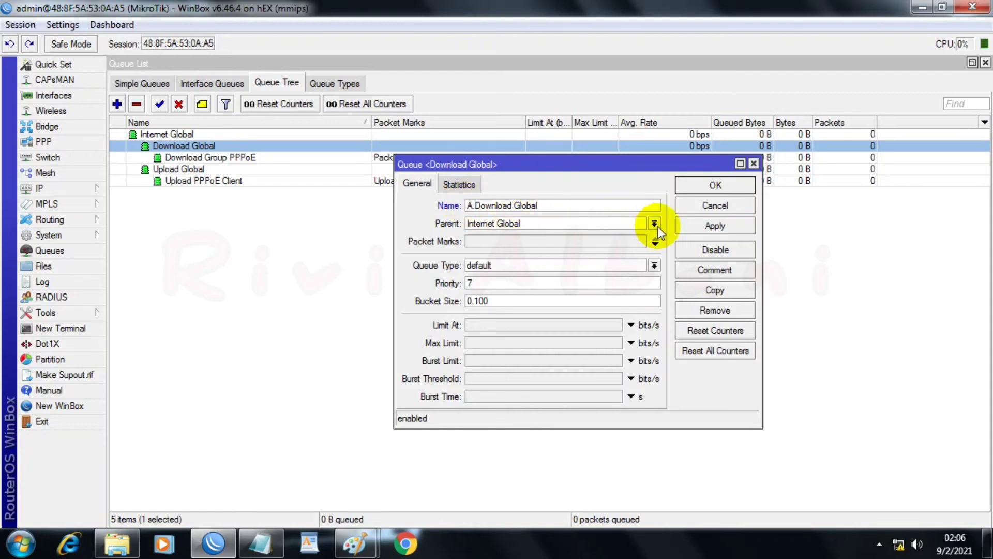
{"action": "left_click", "coordinate": [698, 228]}
{"action": "left_click", "coordinate": [694, 184]}
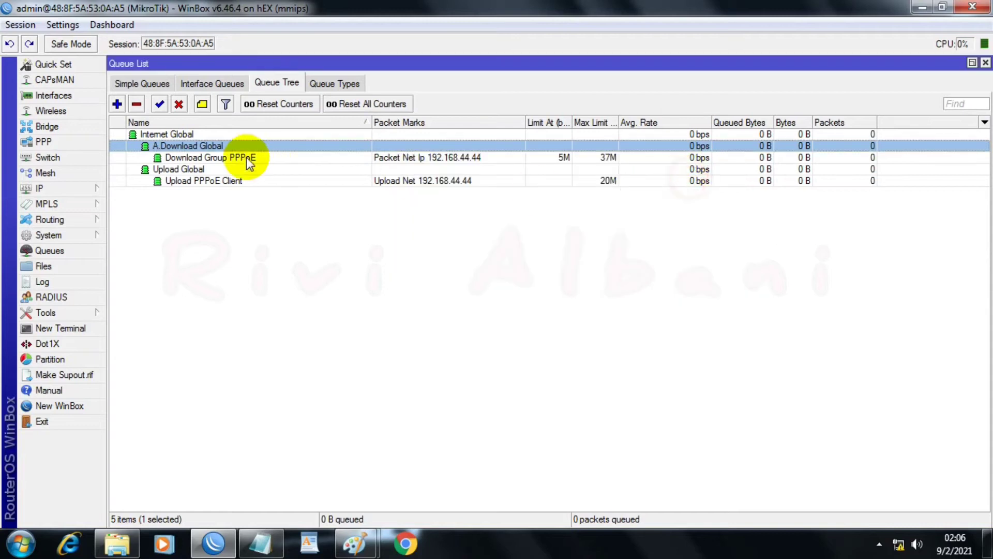
Step: Rename the Upload Global queue as B.Upload Global and save it
{"action": "double_click", "coordinate": [171, 171]}
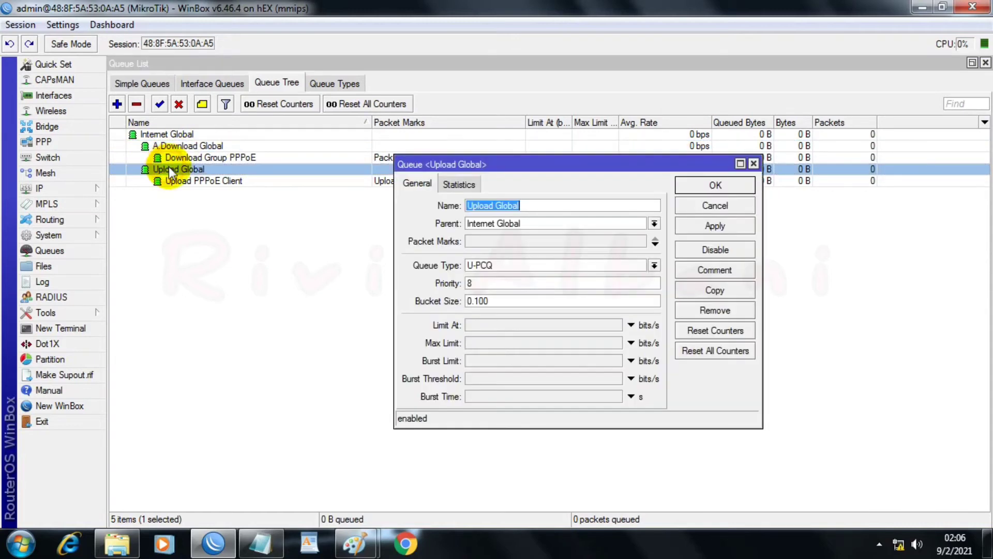
{"action": "left_click", "coordinate": [465, 206]}
{"action": "type", "text": "B."}
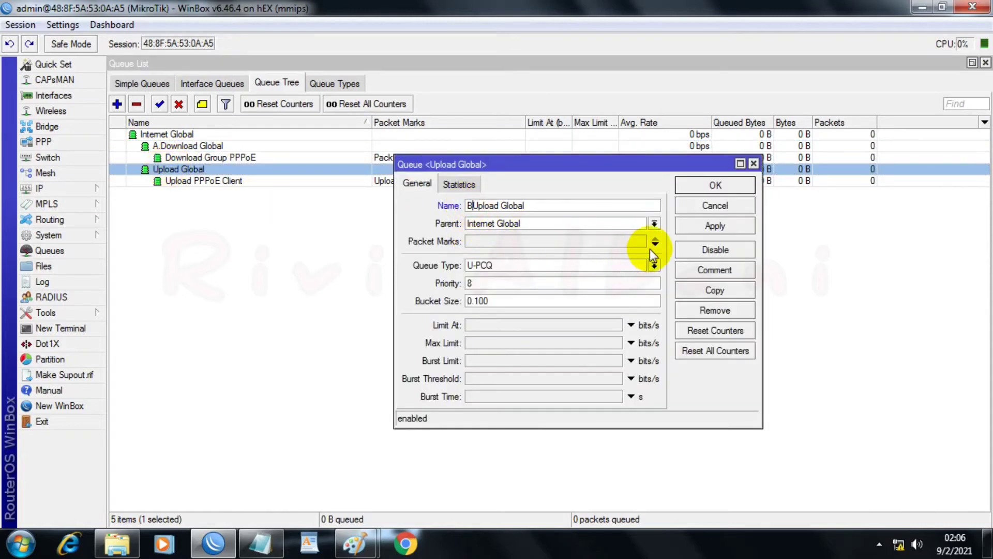
{"action": "left_click", "coordinate": [716, 226]}
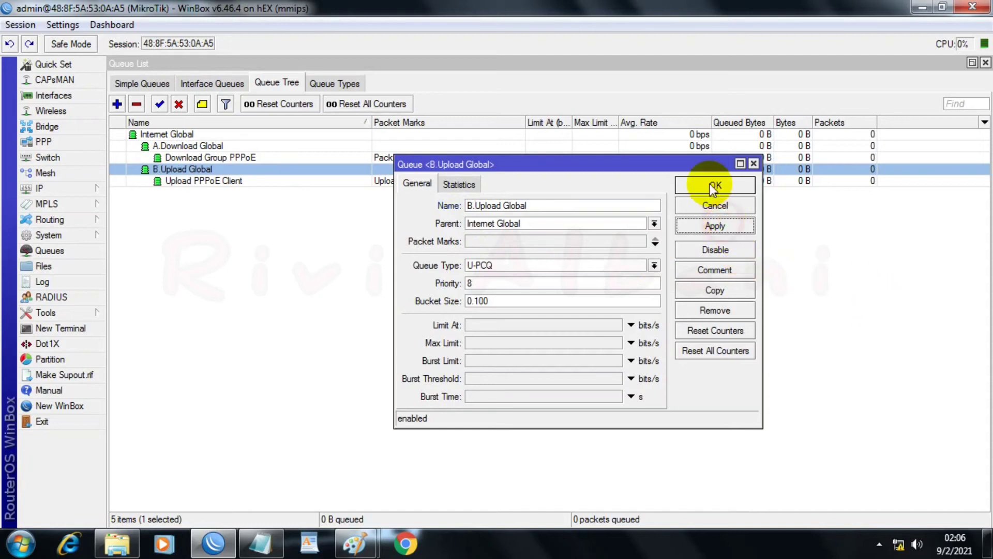
{"action": "left_click", "coordinate": [708, 184]}
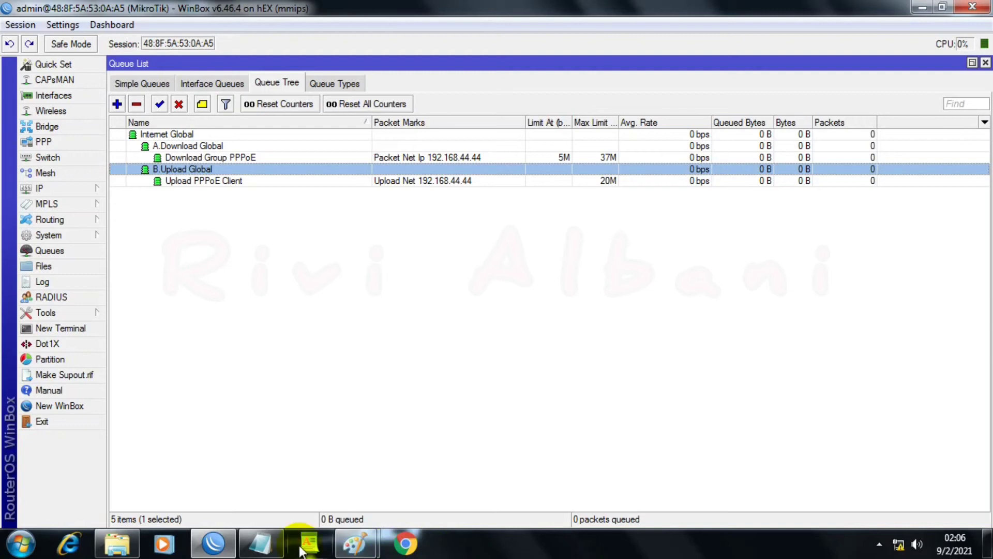
Step: Switch to the PPPOEEEE notes in Notepad and check the IP address listed for Ether 5 Local
{"action": "left_click", "coordinate": [267, 542]}
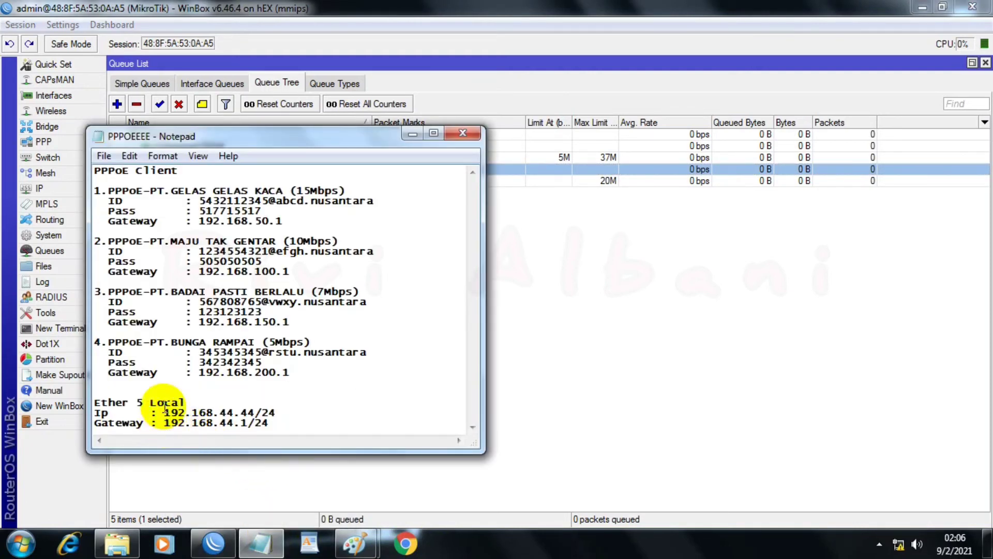
{"action": "left_click_drag", "start_coordinate": [163, 404], "coordinate": [262, 412]}
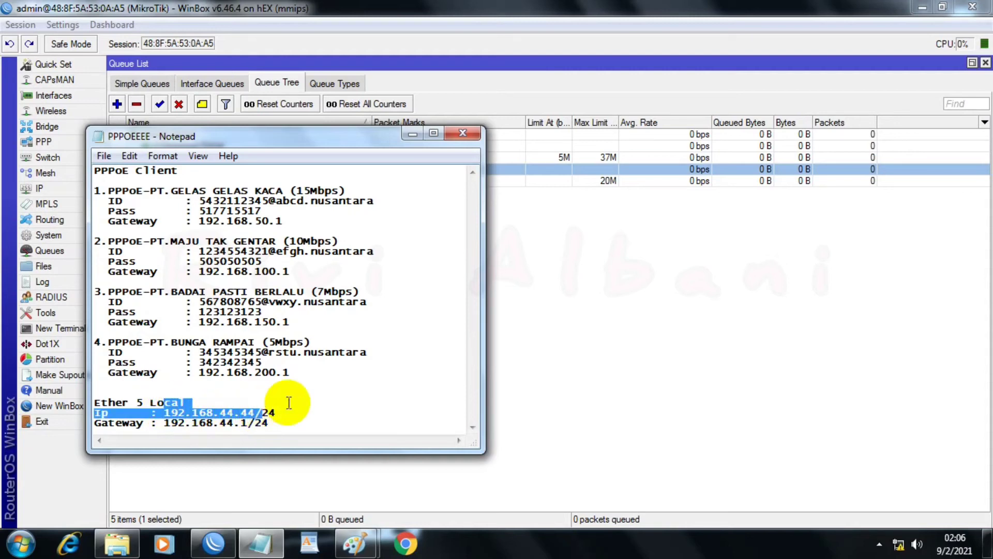
Step: Open the Internet Protocol Version 4 (TCP/IPv4) properties of the PC's Local Area Connection
{"action": "left_click", "coordinate": [900, 545]}
{"action": "left_click", "coordinate": [886, 437]}
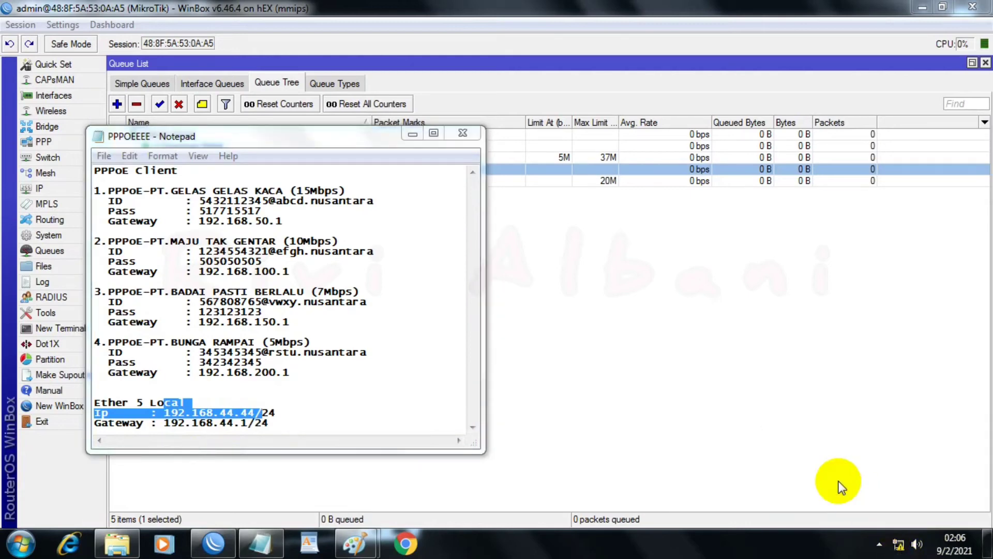
{"action": "left_click", "coordinate": [665, 192]}
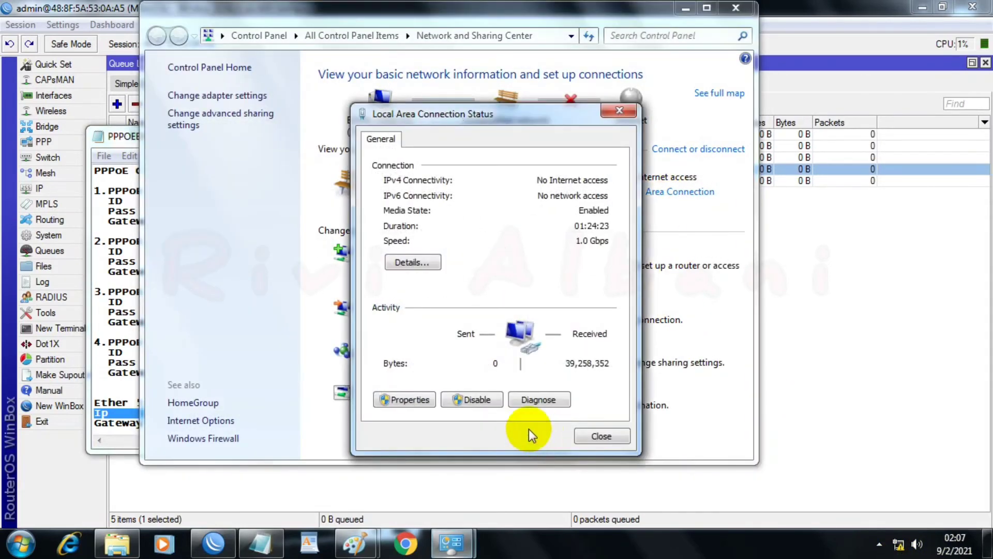
{"action": "left_click", "coordinate": [419, 400]}
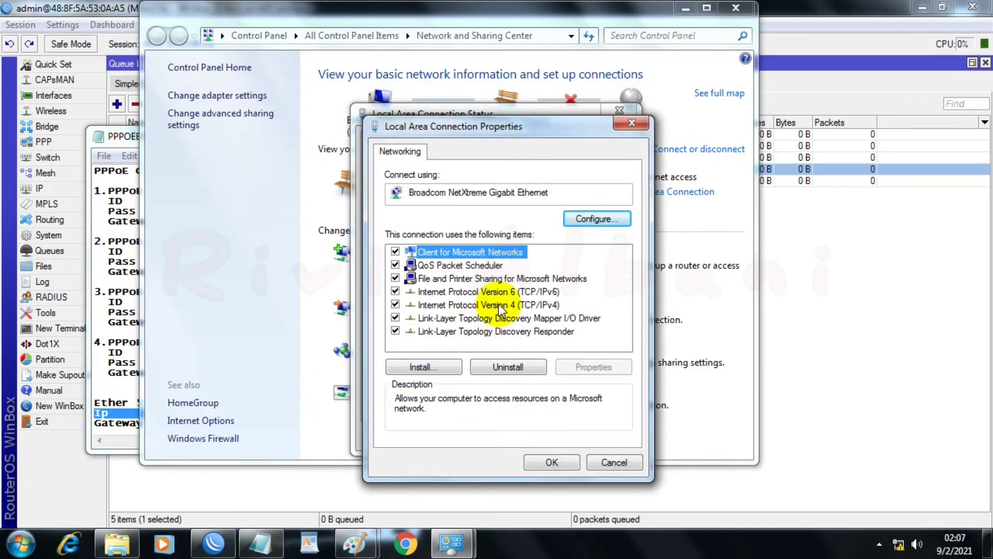
{"action": "double_click", "coordinate": [499, 304]}
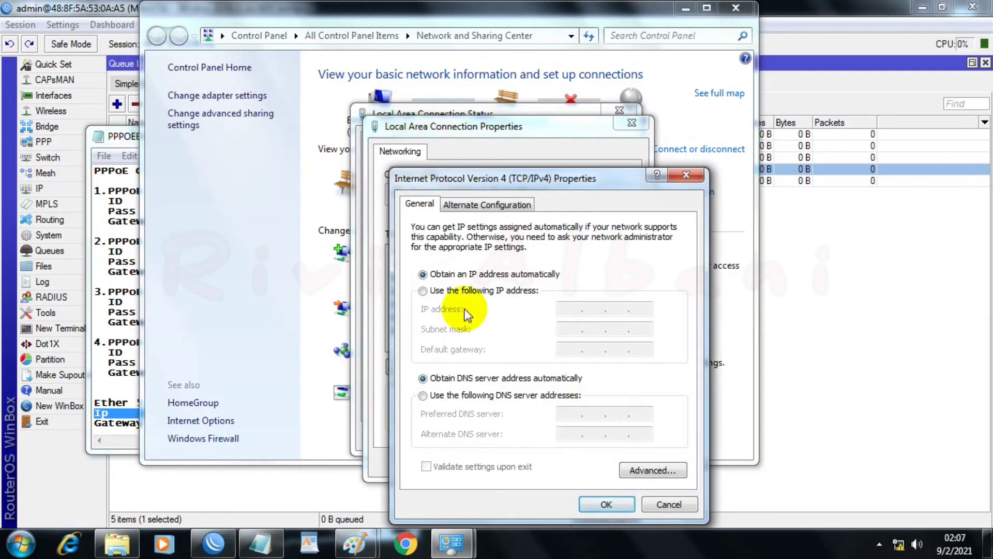
Step: Assign the PC the static IP address 192.168.44.44 with subnet mask 255.255.255.0
{"action": "left_click", "coordinate": [517, 291]}
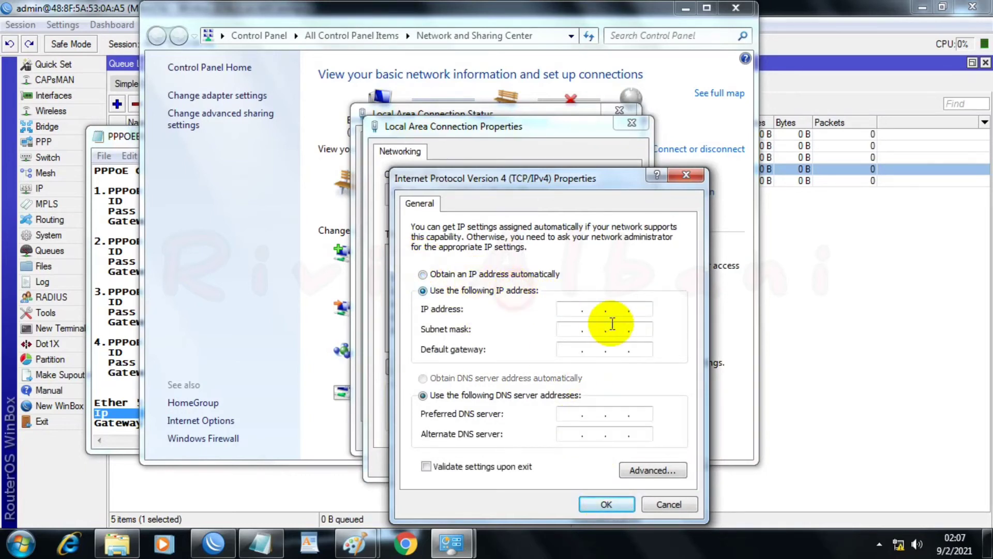
{"action": "left_click", "coordinate": [569, 309]}
{"action": "type", "text": "192."}
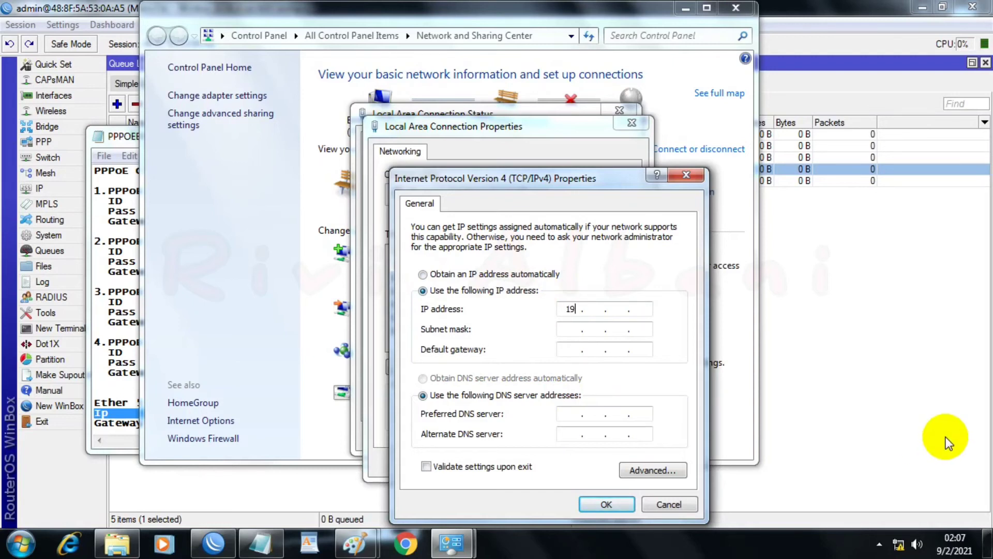
{"action": "type", "text": "168.44.44"}
{"action": "key", "text": "Tab"}
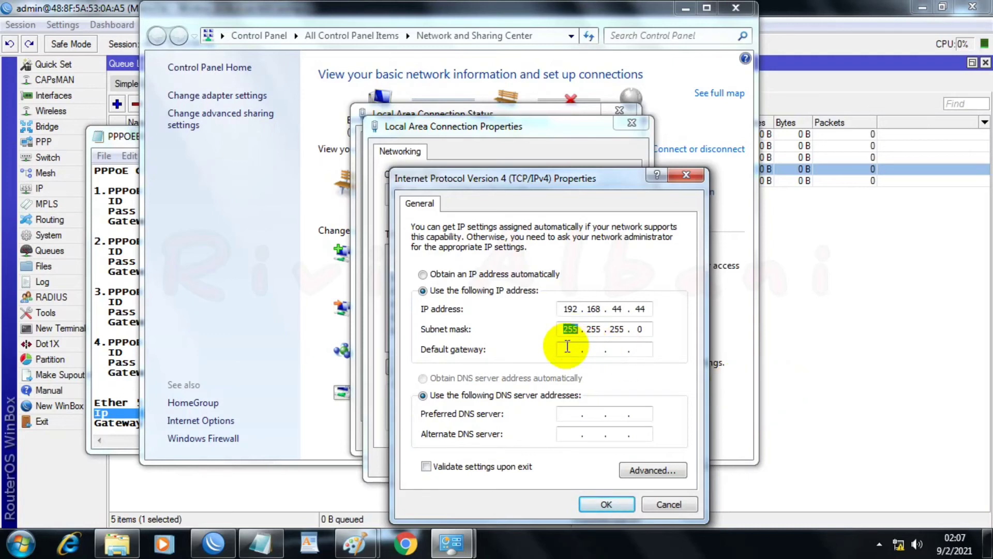
Step: Set both the default gateway and the preferred DNS server to 192.168.44.1
{"action": "left_click", "coordinate": [569, 348]}
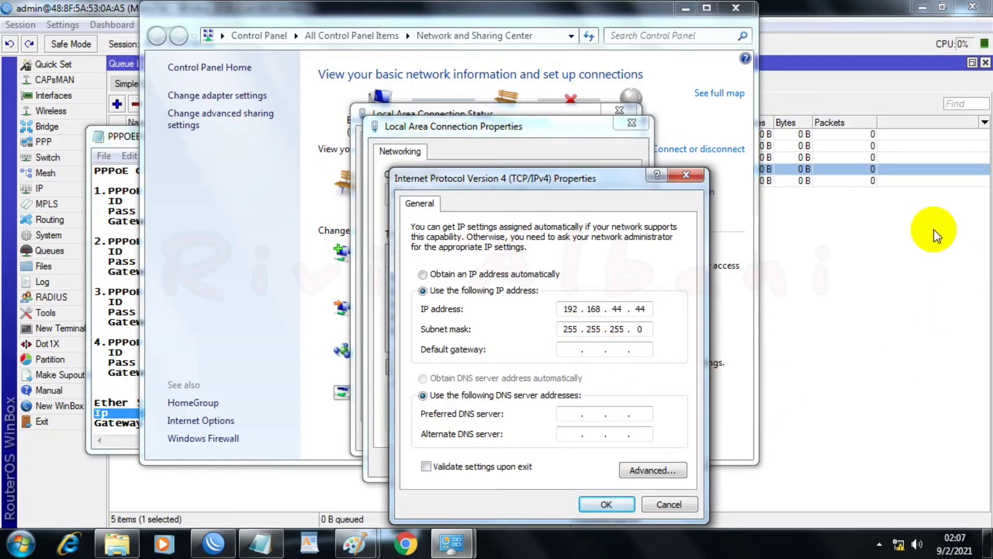
{"action": "type", "text": "192 . 168 . 44 . 1"}
{"action": "key", "text": "Tab"}
{"action": "key", "text": "Tab"}
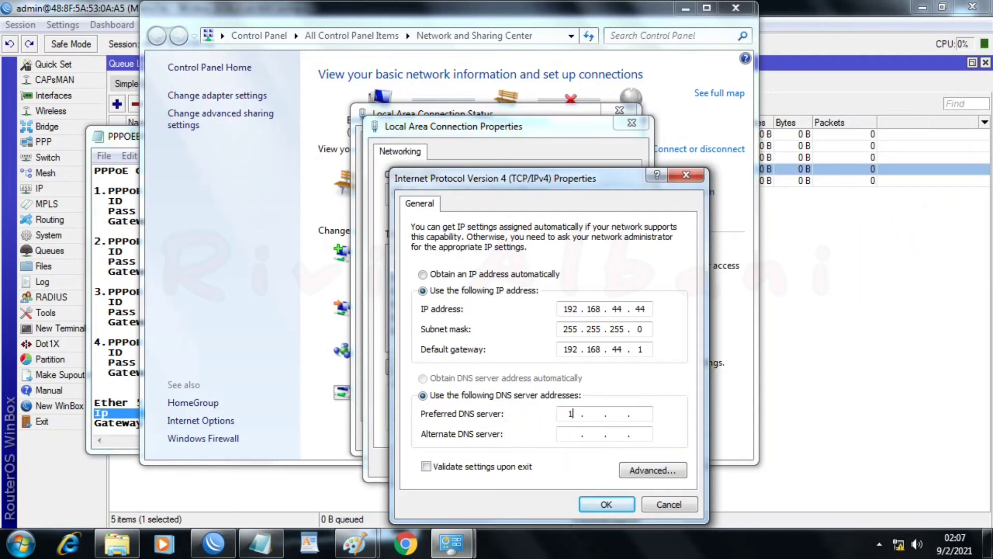
{"action": "type", "text": "192 . 168 . 44 . 12"}
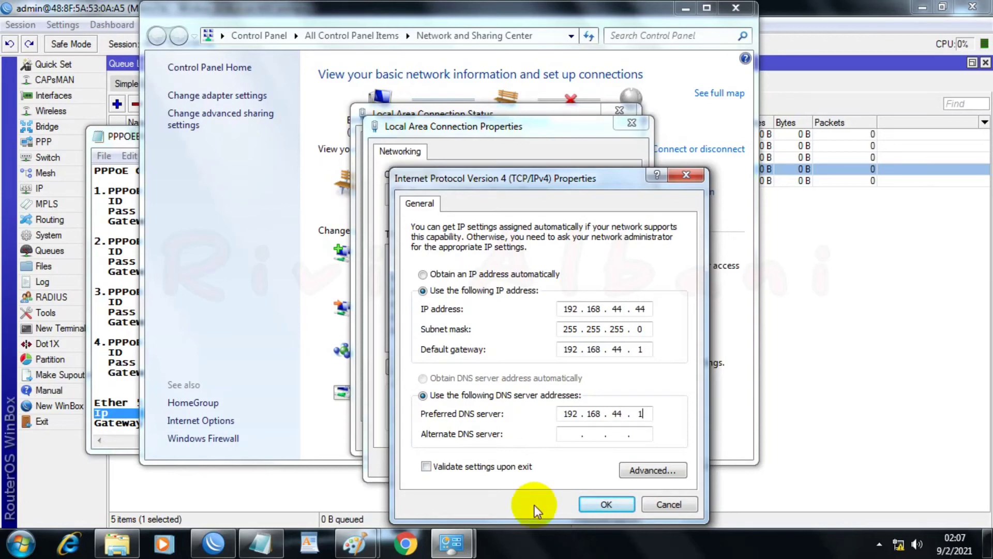
{"action": "left_click", "coordinate": [572, 437]}
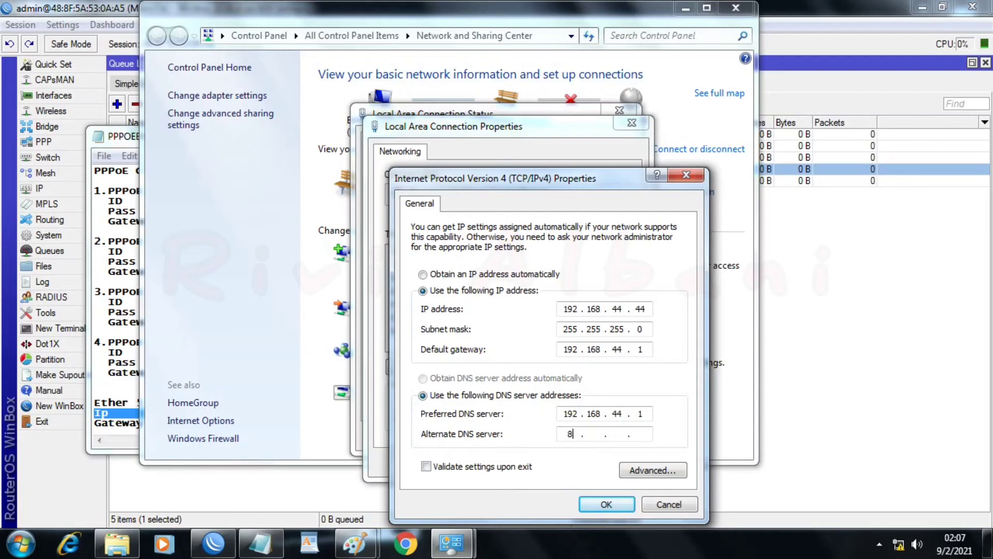
{"action": "type", "text": "8.8.8"}
{"action": "key", "text": "BackSpace"}
{"action": "key", "text": "BackSpace"}
{"action": "key", "text": "BackSpace"}
{"action": "key", "text": "BackSpace"}
Step: Save the IPv4 settings, close the network windows and minimize the Notepad notes
{"action": "left_click", "coordinate": [600, 505]}
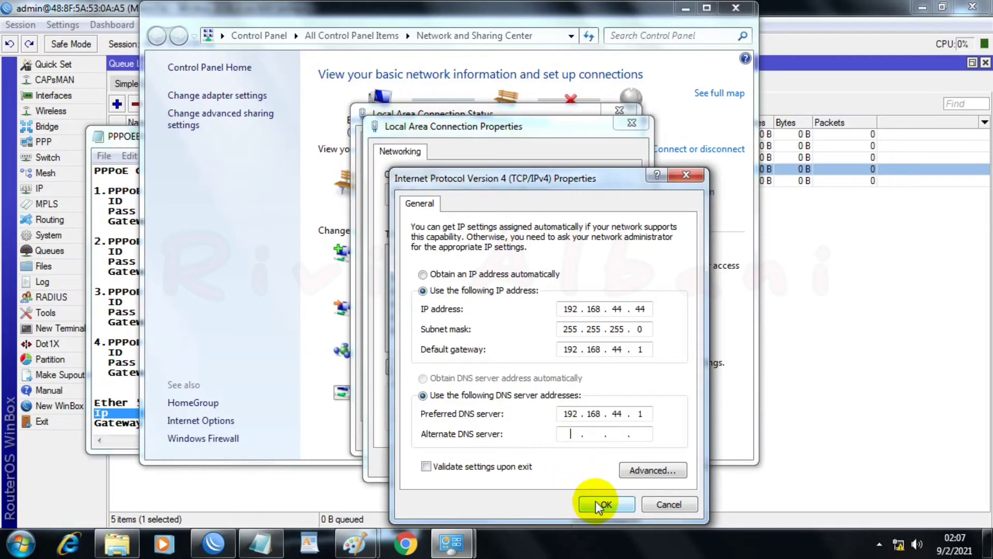
{"action": "left_click", "coordinate": [555, 522]}
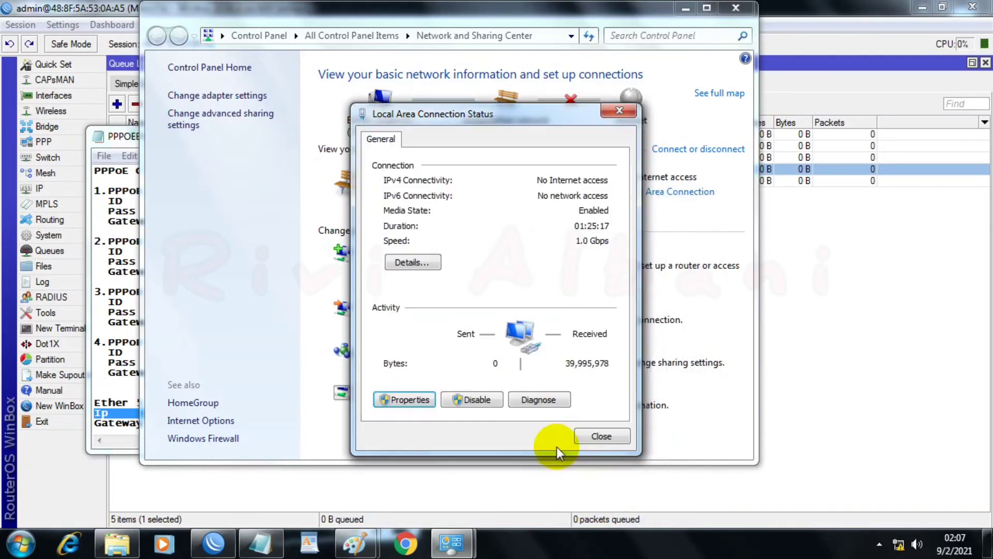
{"action": "left_click", "coordinate": [602, 438]}
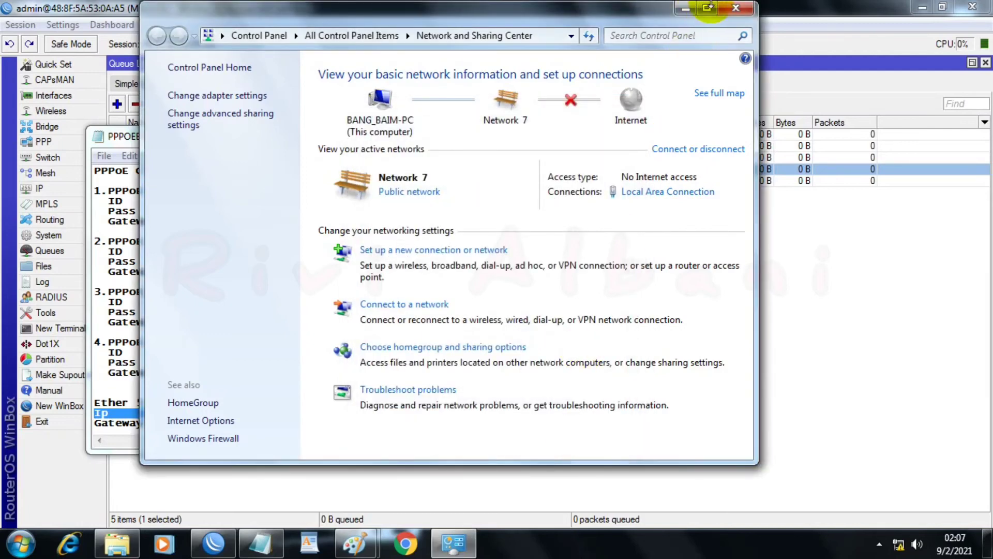
{"action": "left_click", "coordinate": [739, 9]}
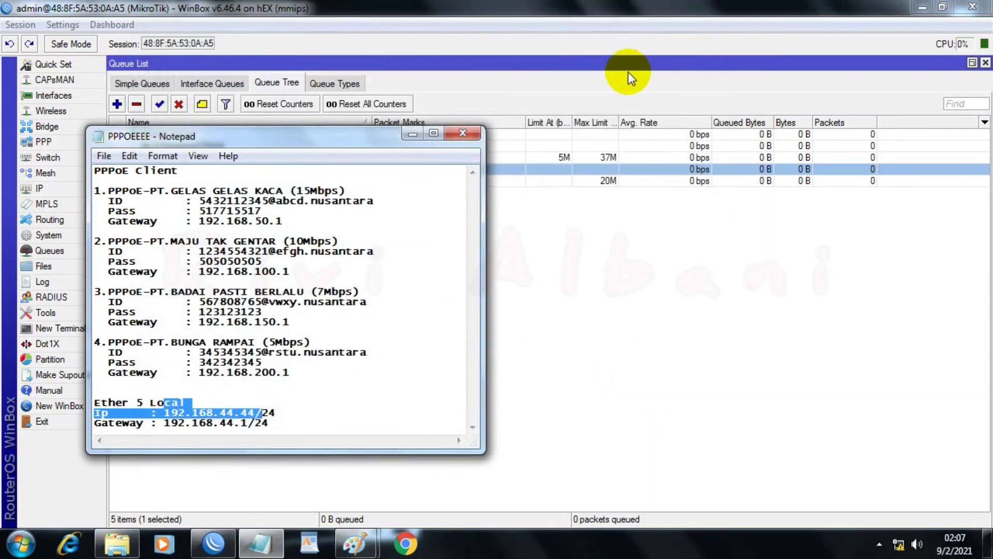
{"action": "left_click", "coordinate": [408, 135]}
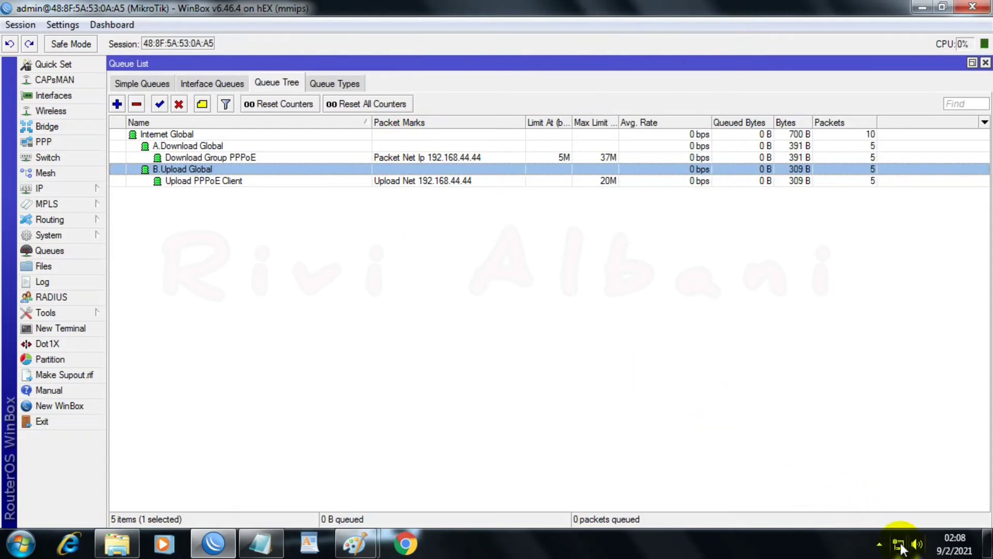
Step: Show the router's interface list below the queue tree, tall enough to include all four PPPoE clients
{"action": "mouse_move", "coordinate": [901, 547]}
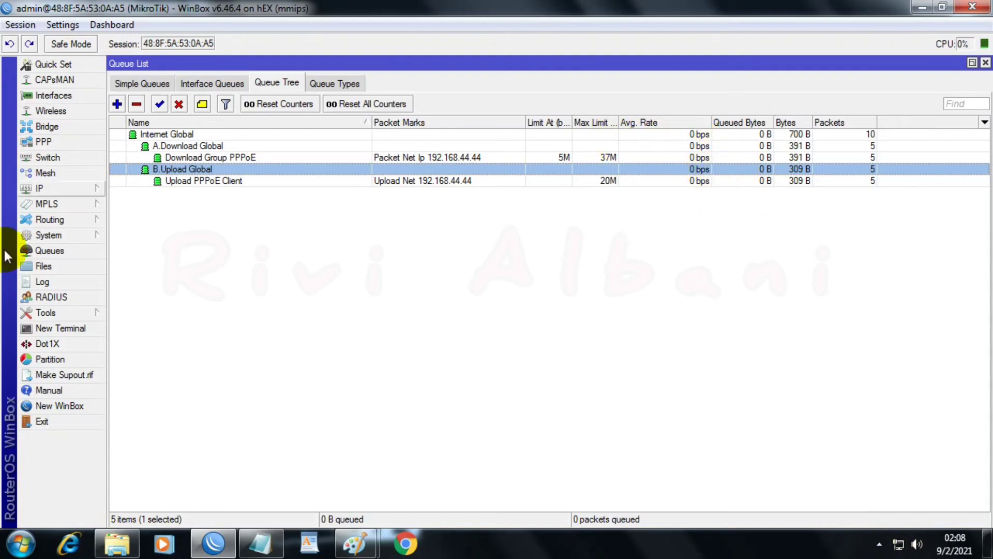
{"action": "left_click", "coordinate": [49, 95]}
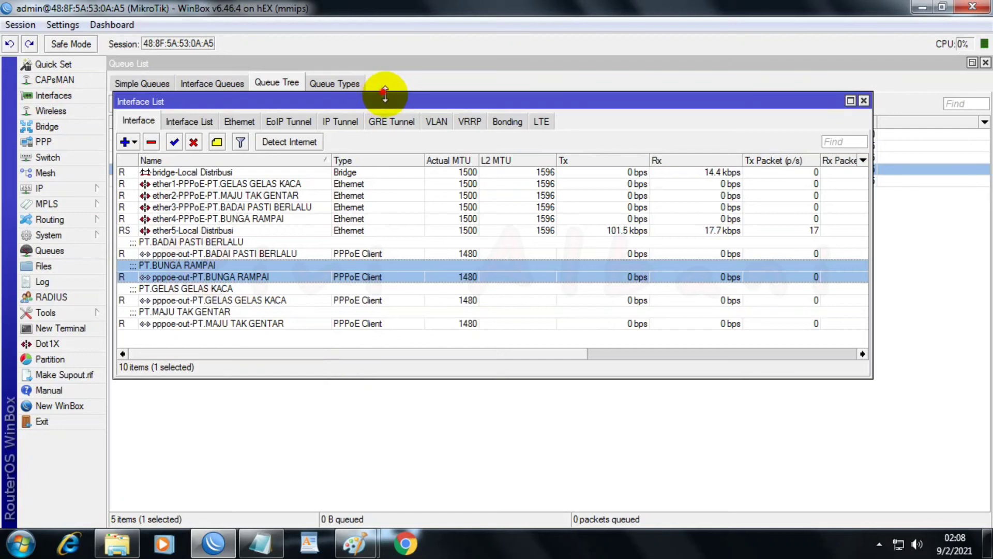
{"action": "left_click_drag", "start_coordinate": [385, 95], "coordinate": [371, 197]}
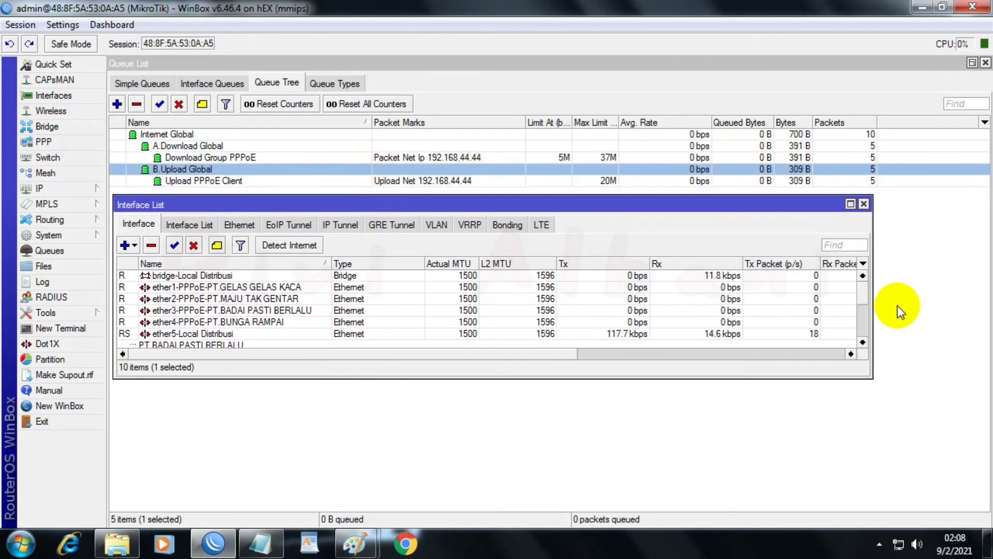
{"action": "left_click_drag", "start_coordinate": [862, 290], "coordinate": [859, 323]}
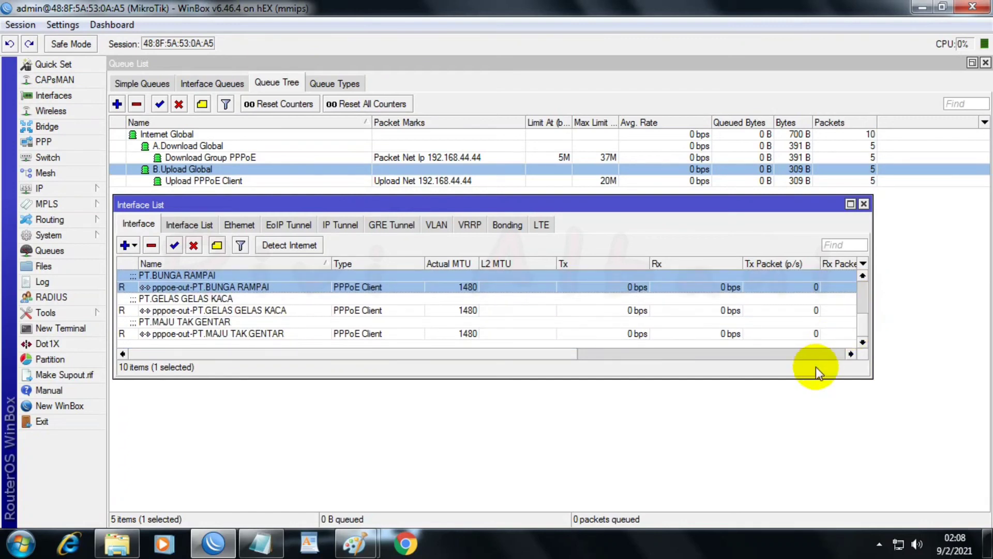
{"action": "left_click_drag", "start_coordinate": [811, 378], "coordinate": [809, 419]}
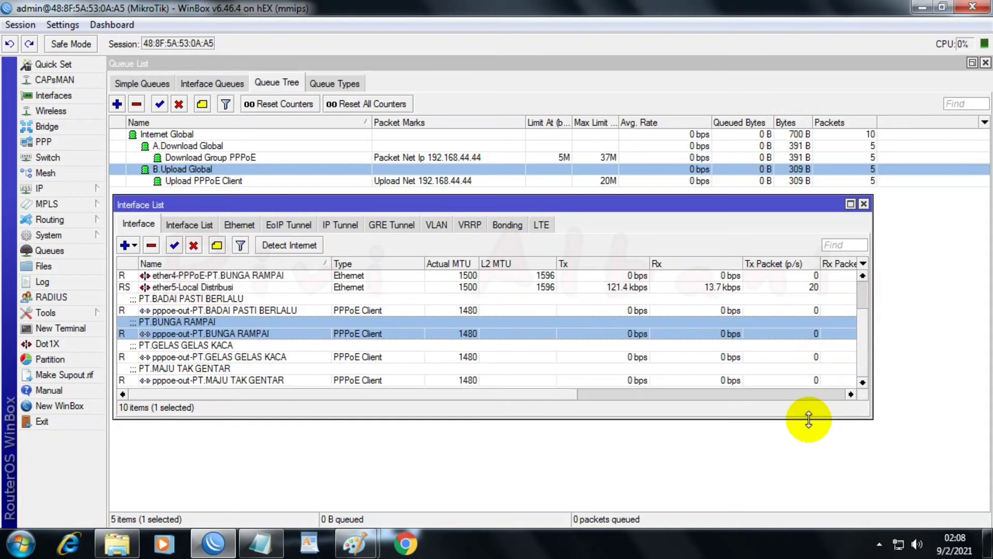
Step: Select the four pppoe-out interfaces together in the interface list to watch their traffic
{"action": "left_click", "coordinate": [619, 287]}
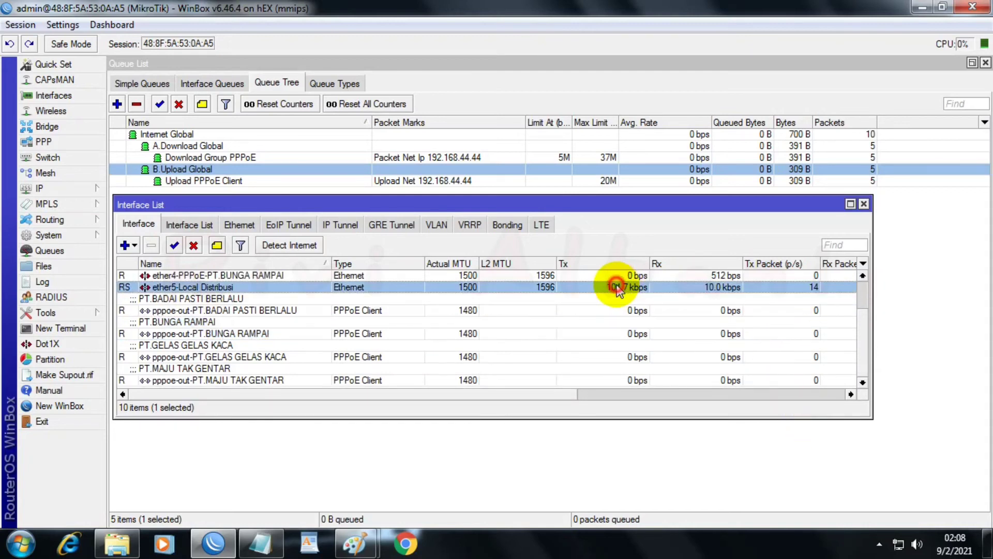
{"action": "left_click", "coordinate": [170, 296]}
{"action": "key", "text": "shift+Down"}
{"action": "key", "text": "shift+Down"}
{"action": "key", "text": "shift+Down"}
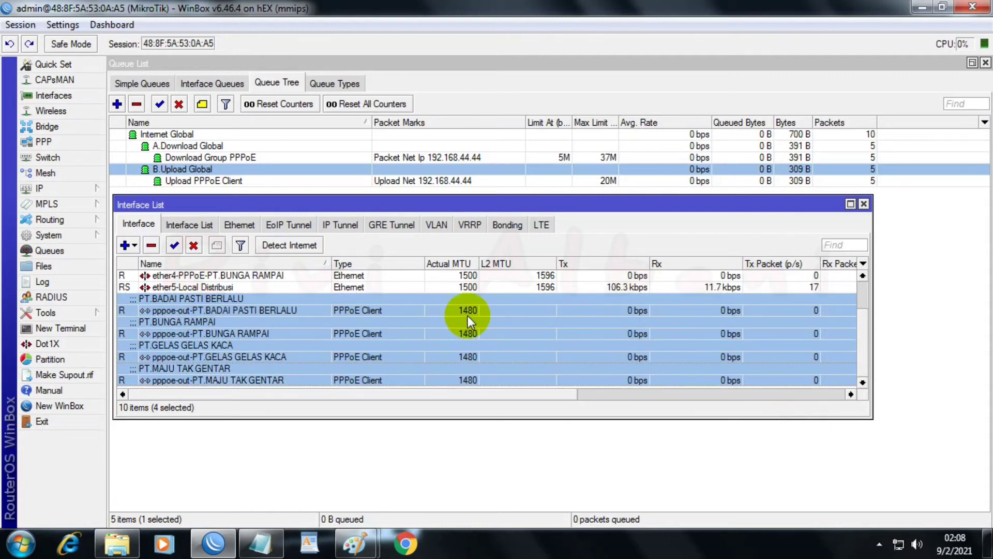
Step: Switch to Chrome and search the web for "SPEED TEST CNI"
{"action": "left_click", "coordinate": [407, 544]}
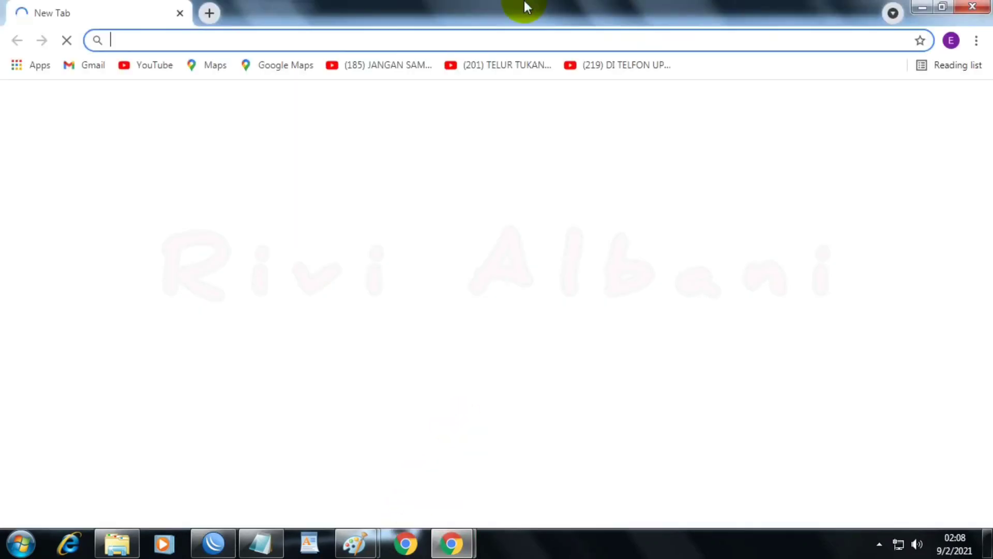
{"action": "left_click", "coordinate": [508, 37]}
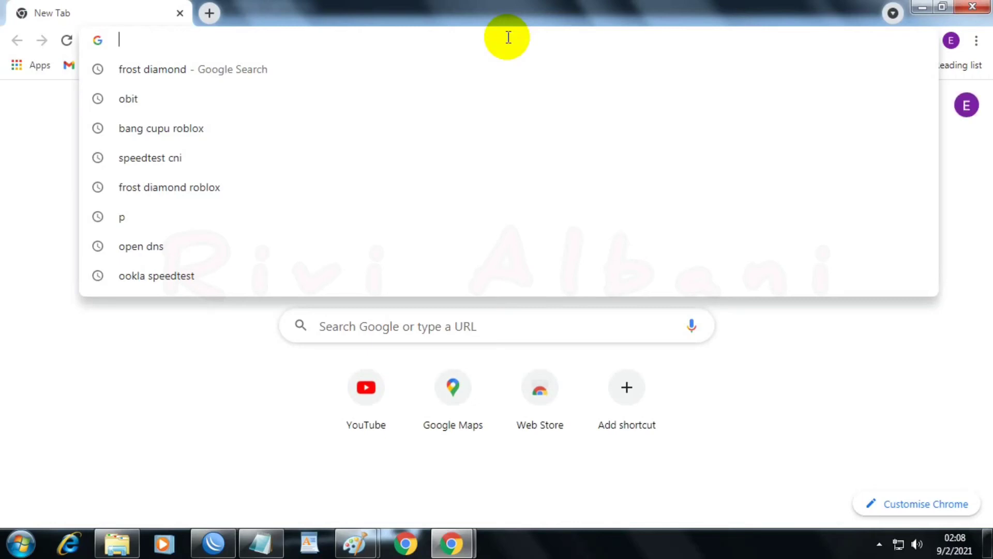
{"action": "type", "text": "SPEED "}
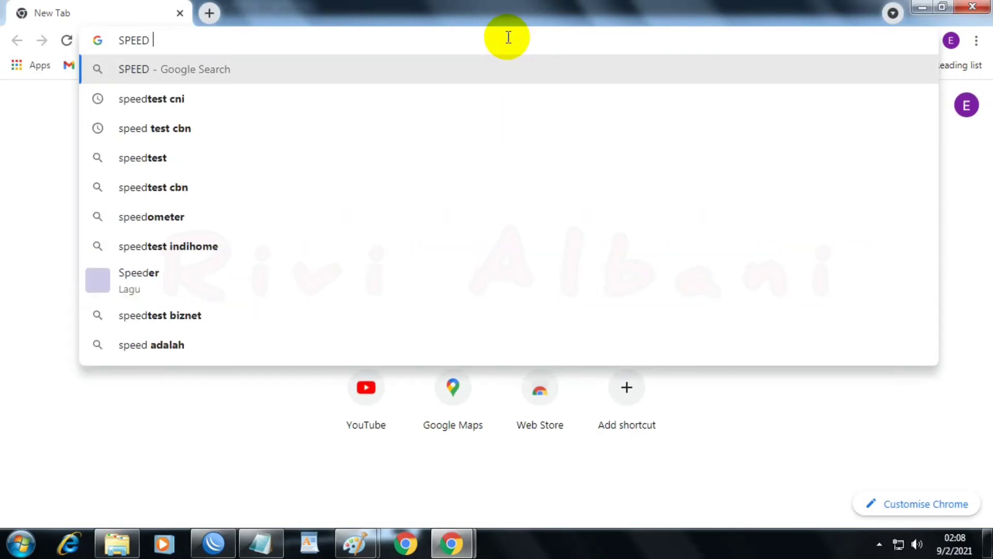
{"action": "type", "text": "TEST"}
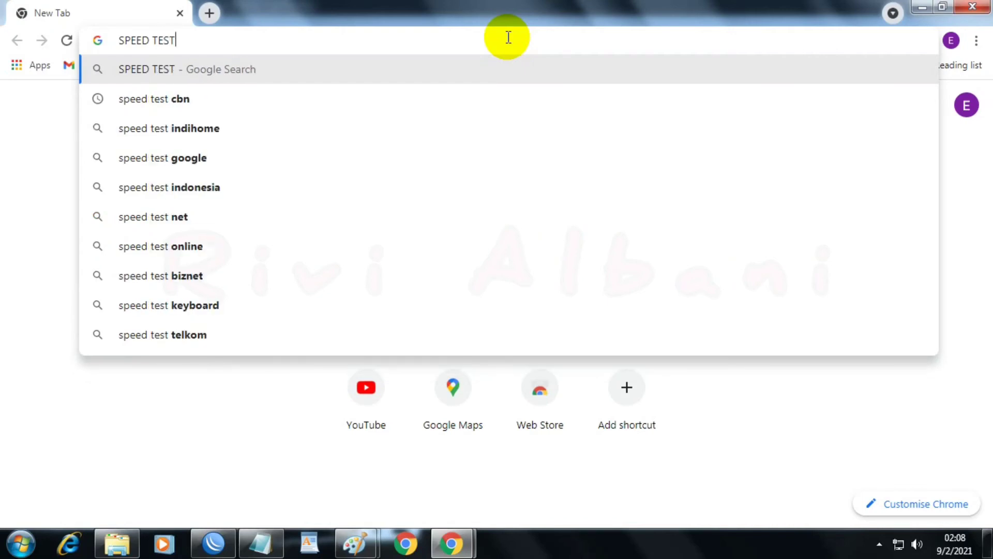
{"action": "type", "text": " CNI"}
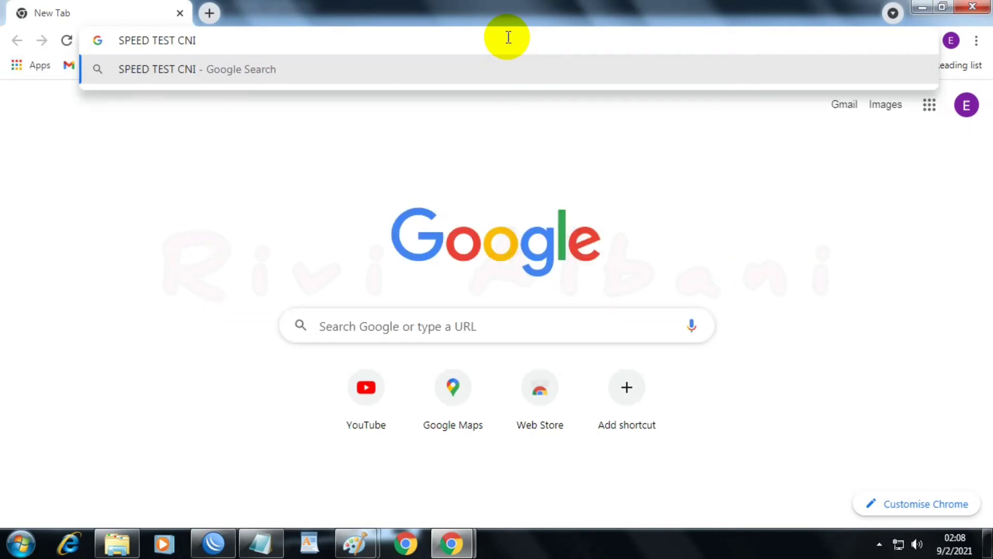
{"action": "key", "text": "Return"}
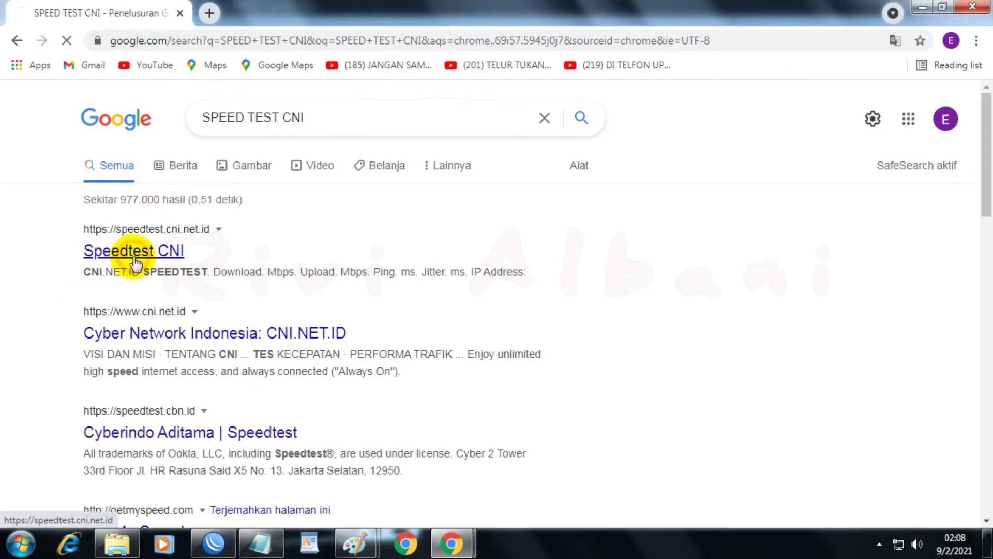
Step: Open the Speedtest CNI site in a smaller window below the queue tree and close the spare new-tab window
{"action": "double_click", "coordinate": [591, 8]}
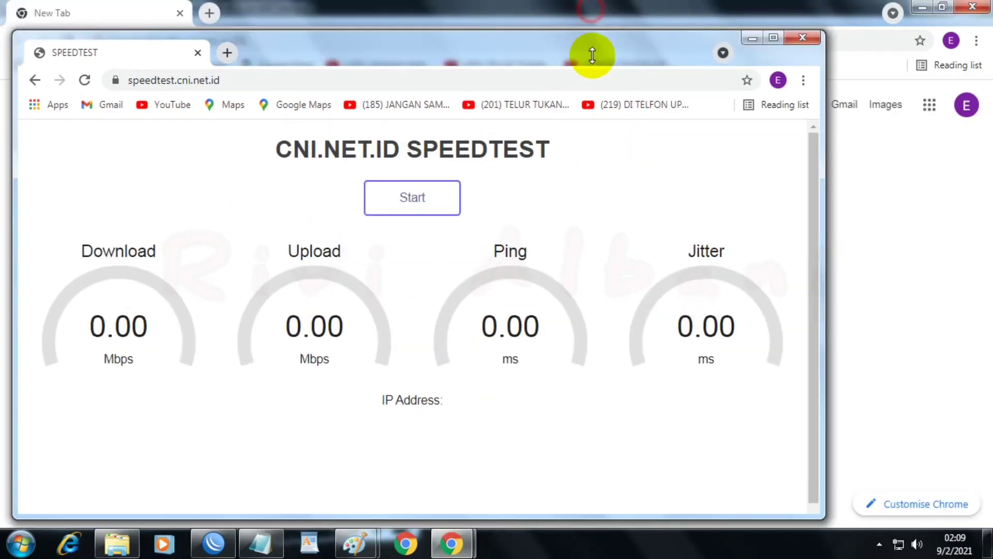
{"action": "left_click_drag", "start_coordinate": [593, 55], "coordinate": [464, 249]}
{"action": "left_click", "coordinate": [972, 6]}
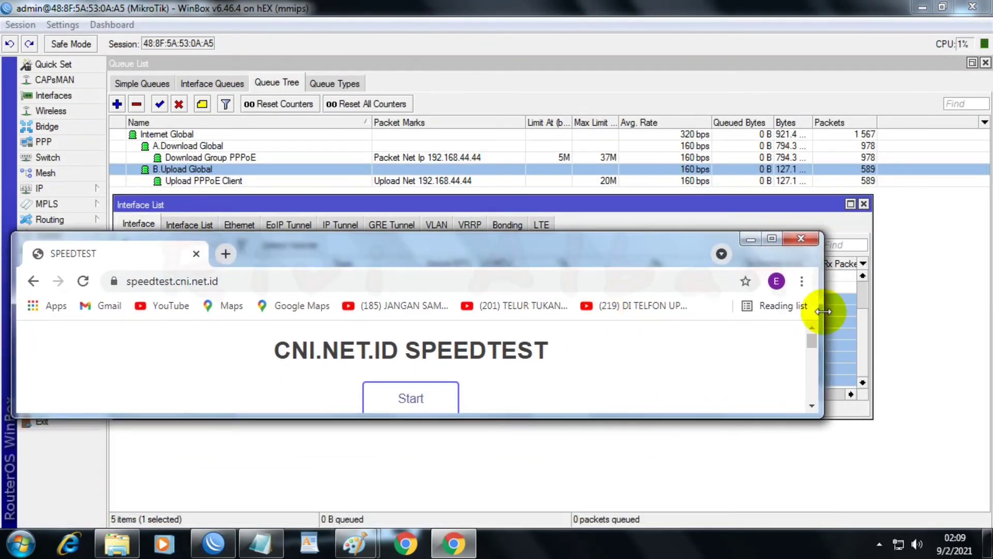
Step: Start the CNI speed test and move the browser window below the interface list to watch the traffic
{"action": "left_click_drag", "start_coordinate": [810, 341], "coordinate": [811, 352]}
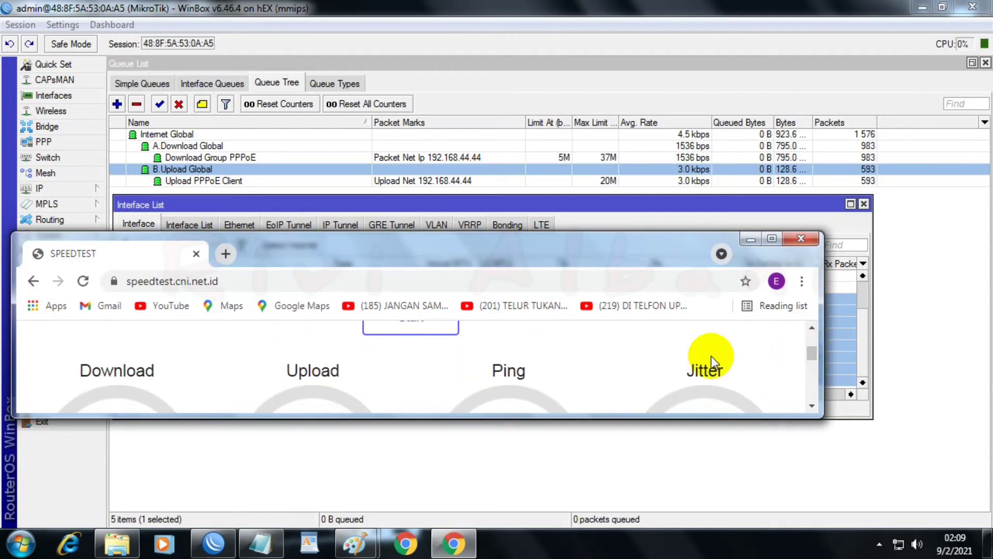
{"action": "left_click", "coordinate": [393, 330]}
{"action": "left_click_drag", "start_coordinate": [407, 259], "coordinate": [338, 440]}
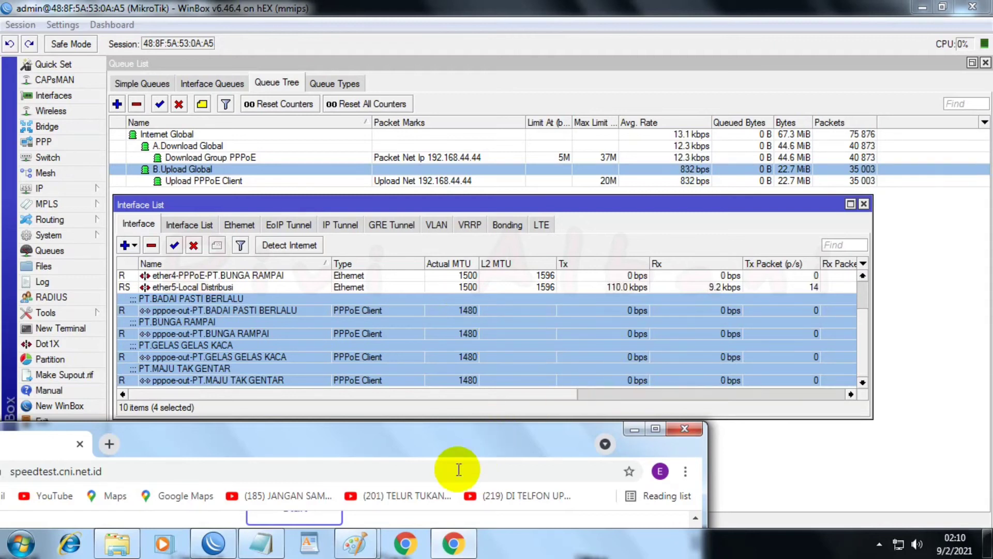
Step: Run the CNI speed test again and bring up the "Load balancing 4 isp" Paint diagram in a narrow window beside the traffic figures
{"action": "left_click", "coordinate": [316, 519]}
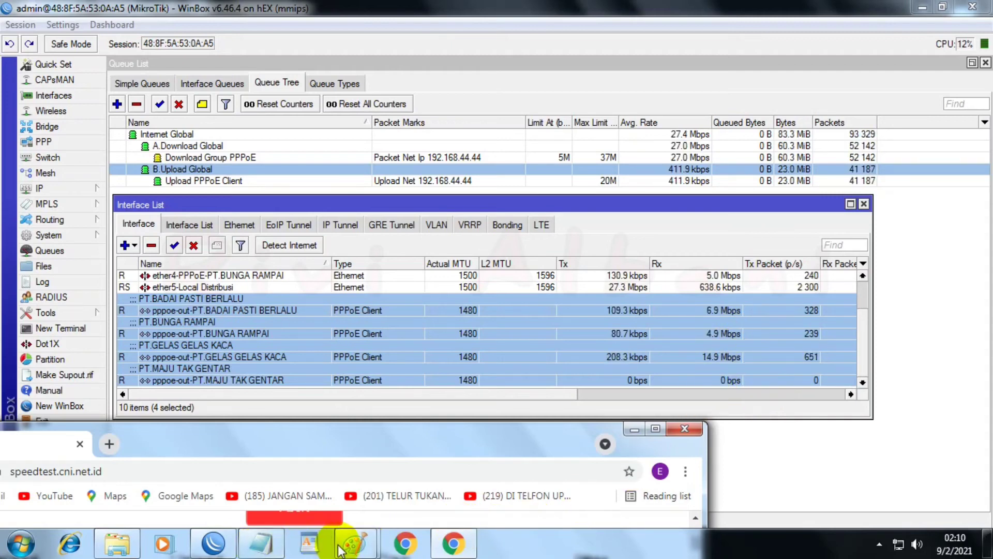
{"action": "mouse_move", "coordinate": [350, 550]}
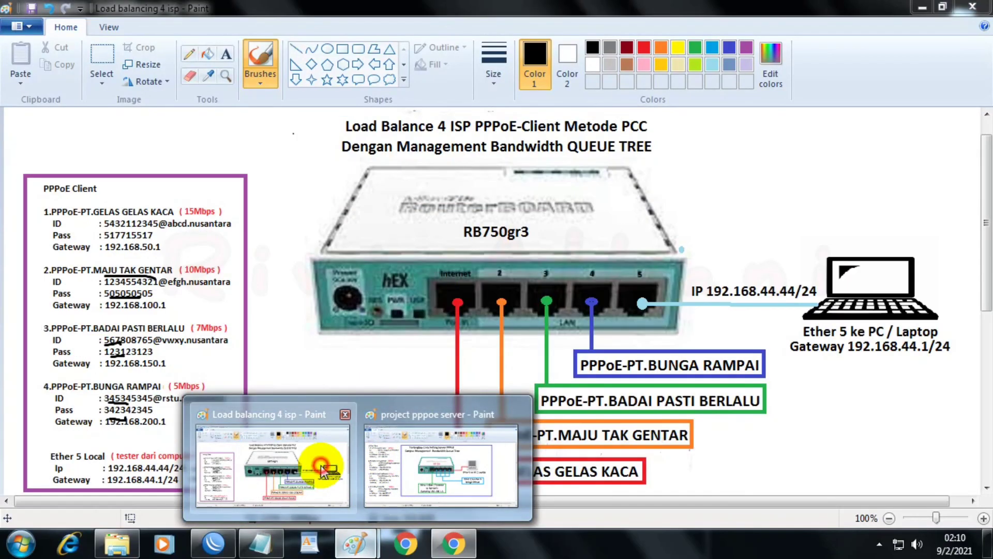
{"action": "left_click", "coordinate": [321, 466]}
{"action": "double_click", "coordinate": [423, 8]}
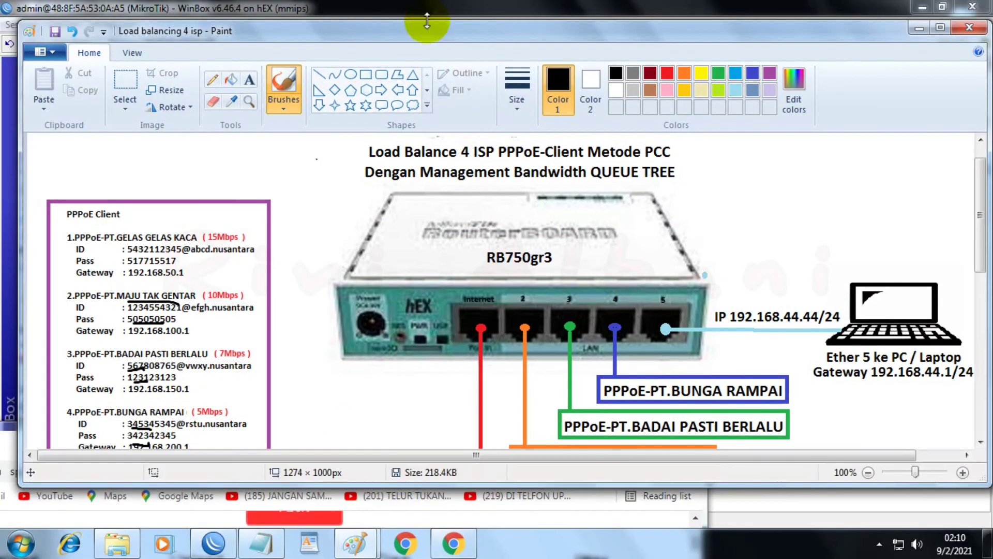
{"action": "mouse_move", "coordinate": [988, 153]}
{"action": "left_mouse_down"}
{"action": "mouse_move", "coordinate": [721, 152]}
{"action": "mouse_move", "coordinate": [364, 176]}
{"action": "left_mouse_up"}
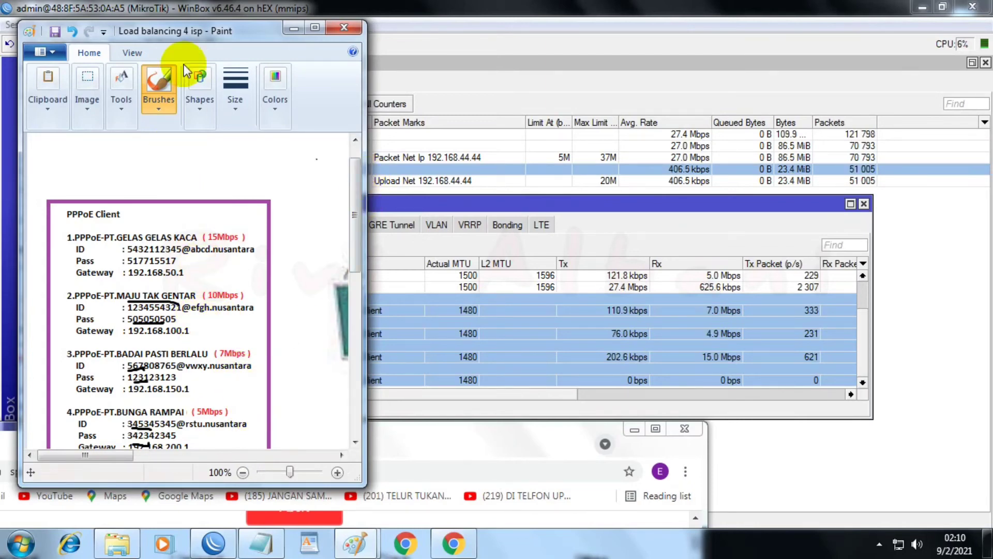
Step: Compare the ISP bandwidths listed in the diagram with the live queue and interface traffic, and minimise the diagram
{"action": "left_click_drag", "start_coordinate": [193, 31], "coordinate": [174, 1]}
{"action": "left_click", "coordinate": [144, 195]}
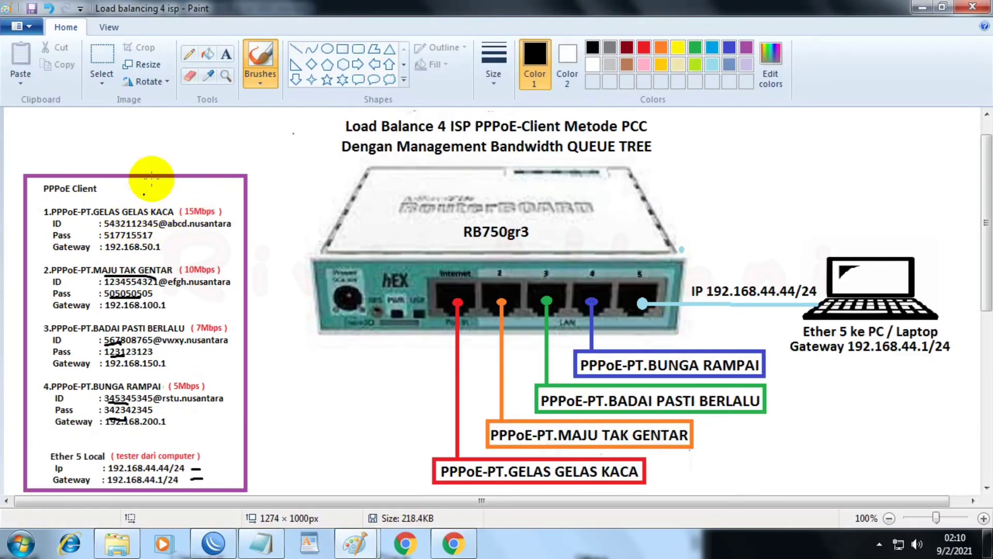
{"action": "double_click", "coordinate": [358, 4]}
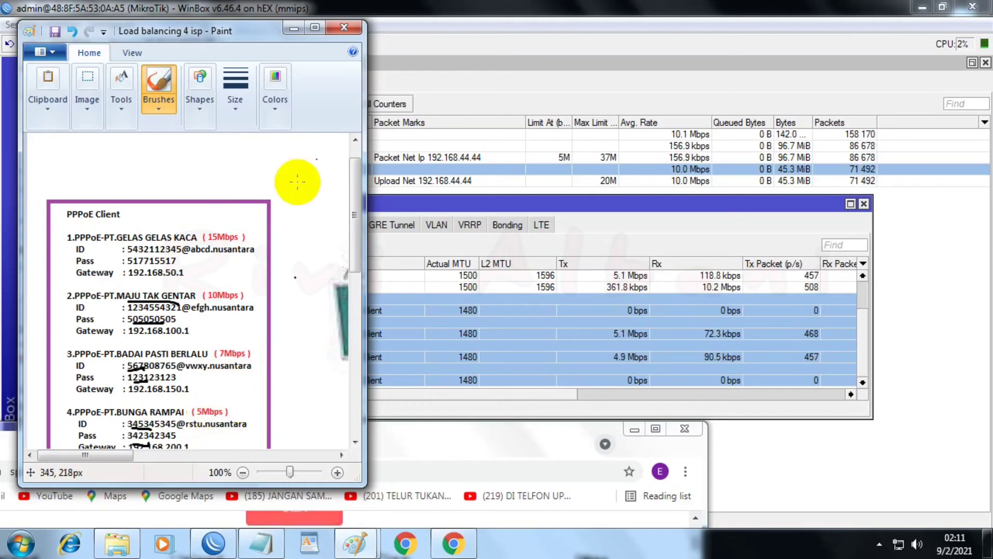
{"action": "mouse_move", "coordinate": [247, 30]}
{"action": "left_mouse_down"}
{"action": "mouse_move", "coordinate": [533, 101]}
{"action": "mouse_move", "coordinate": [331, 67]}
{"action": "left_mouse_up"}
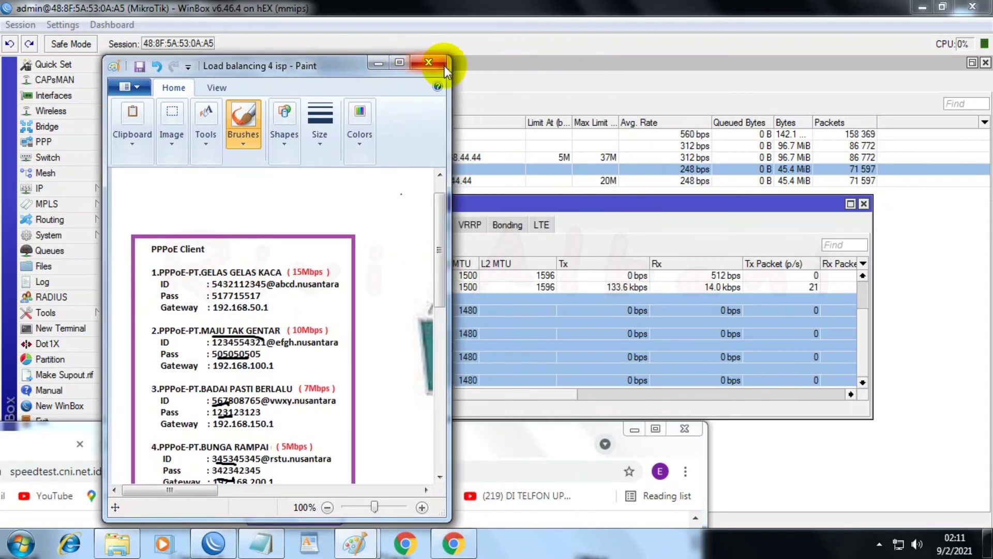
{"action": "left_click", "coordinate": [380, 64]}
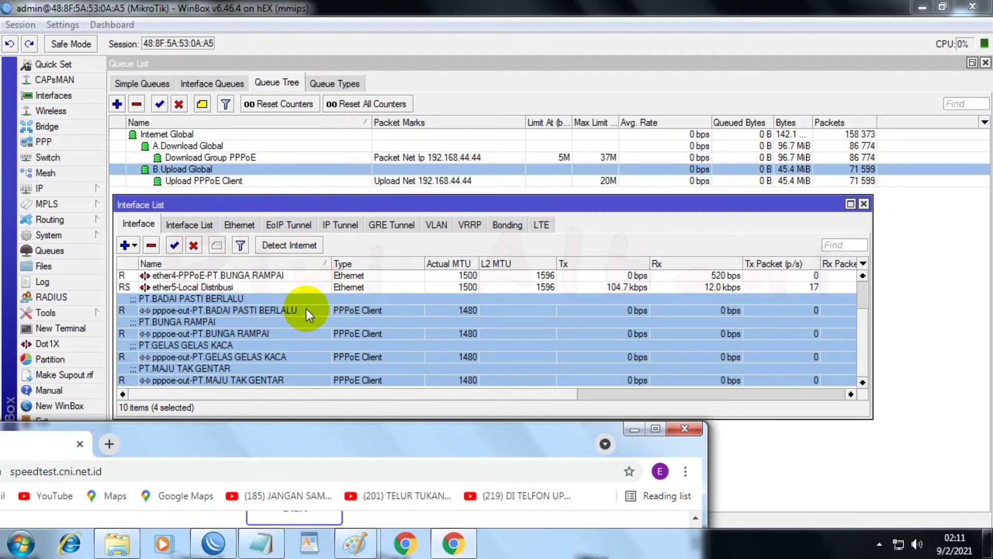
Step: Return to WinBox and start a new firewall mangle rule on the forward chain
{"action": "left_click_drag", "start_coordinate": [537, 209], "coordinate": [548, 238]}
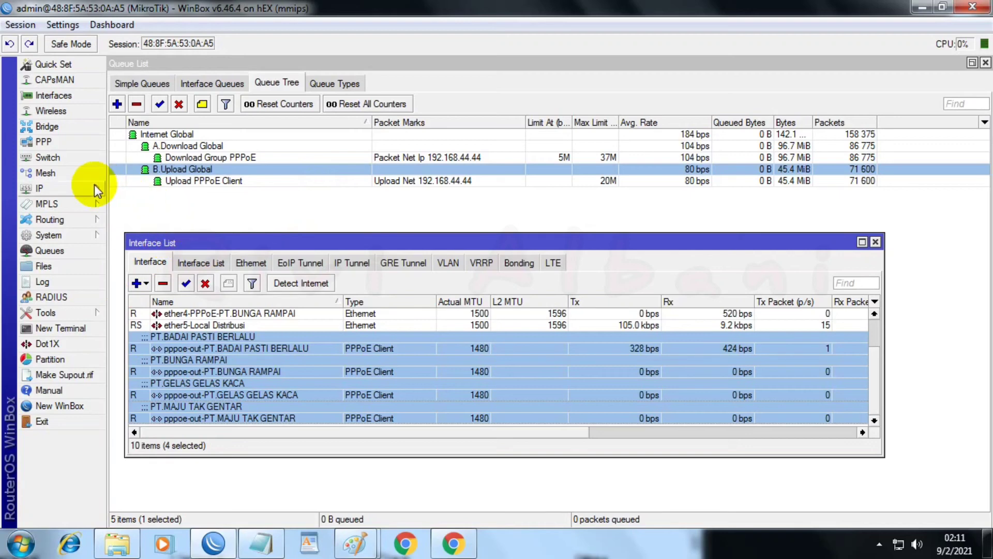
{"action": "left_click", "coordinate": [52, 191]}
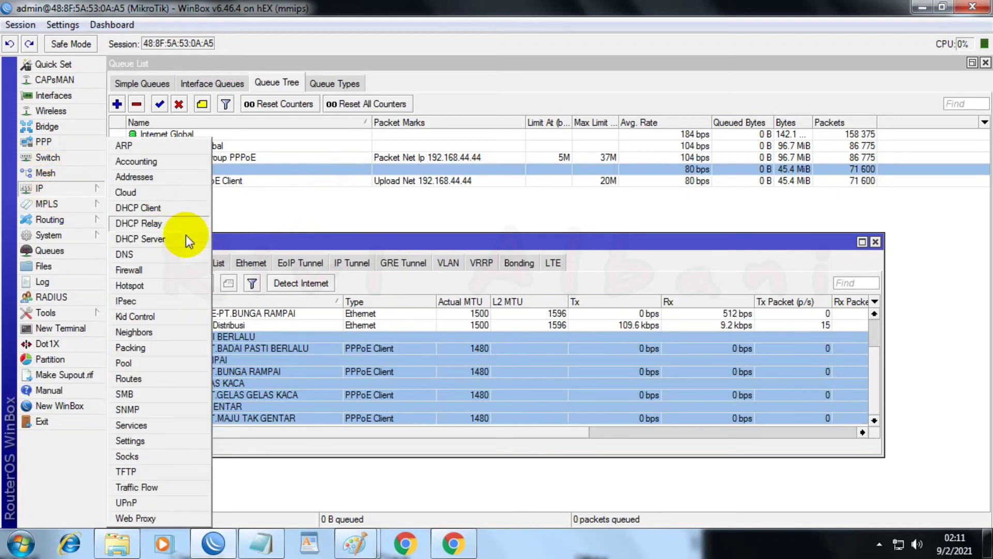
{"action": "left_click", "coordinate": [148, 266]}
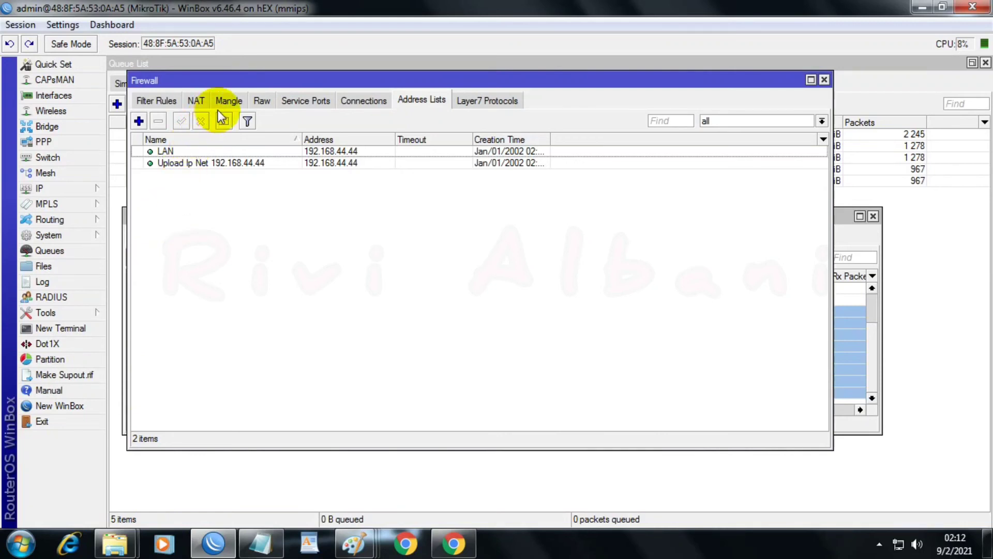
{"action": "left_click", "coordinate": [229, 98]}
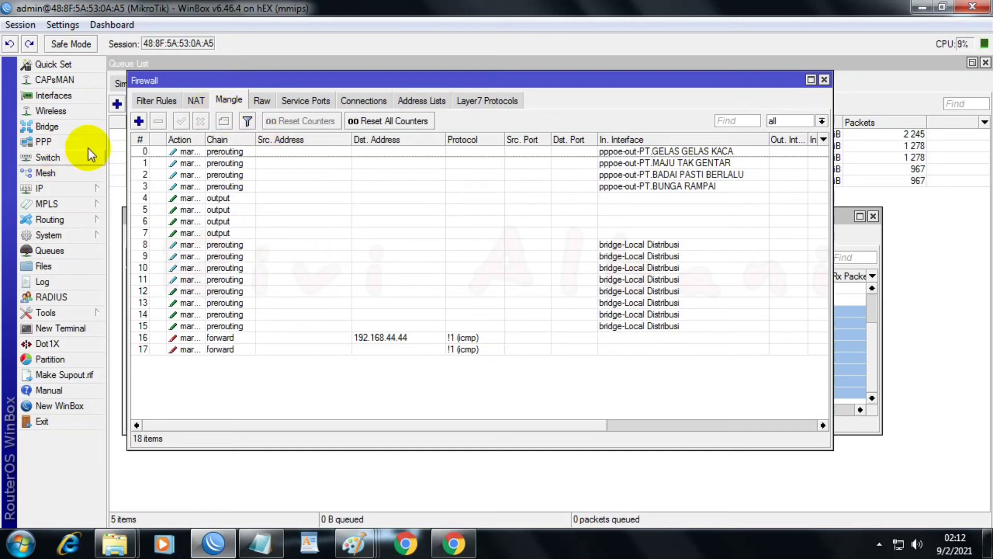
{"action": "left_click", "coordinate": [139, 120]}
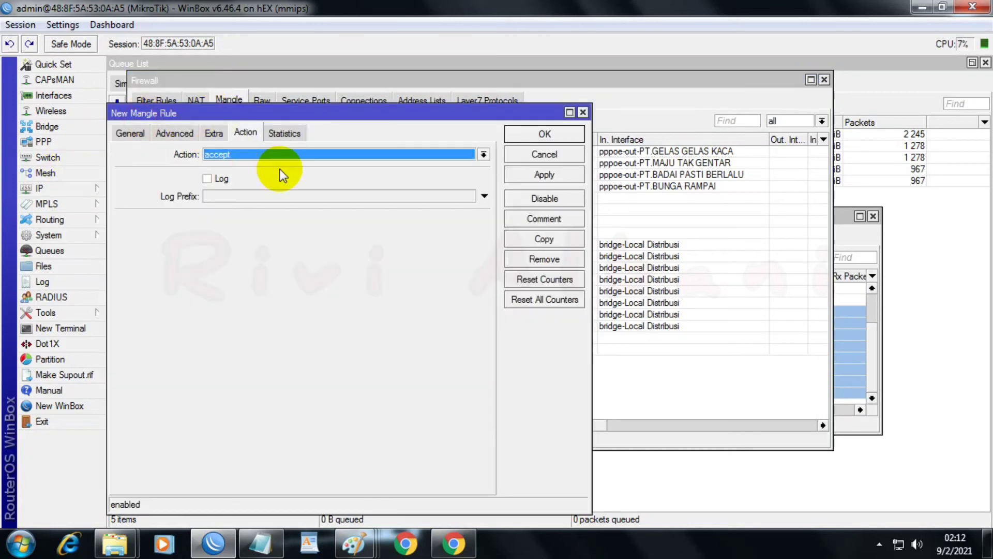
{"action": "left_click", "coordinate": [131, 132]}
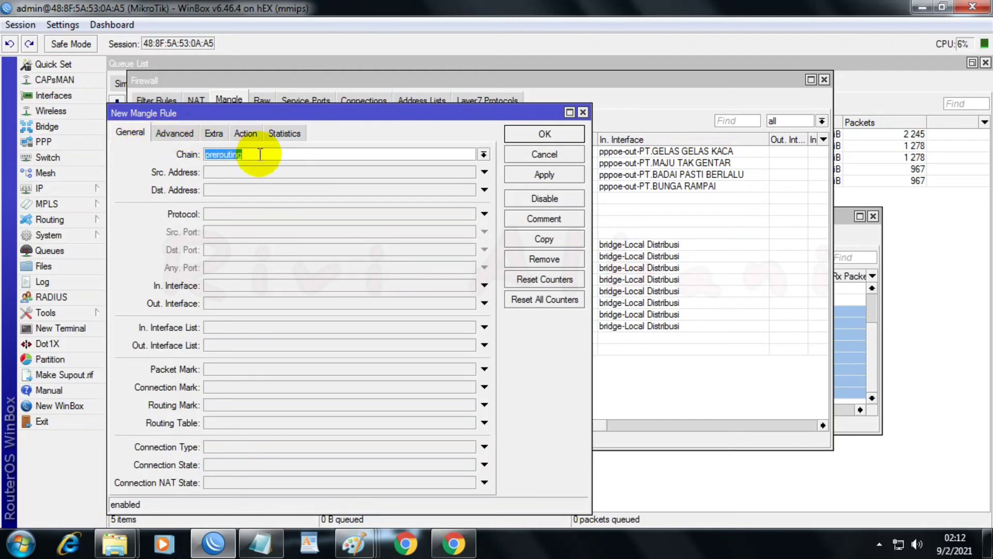
{"action": "left_click", "coordinate": [483, 154]}
{"action": "left_click", "coordinate": [411, 164]}
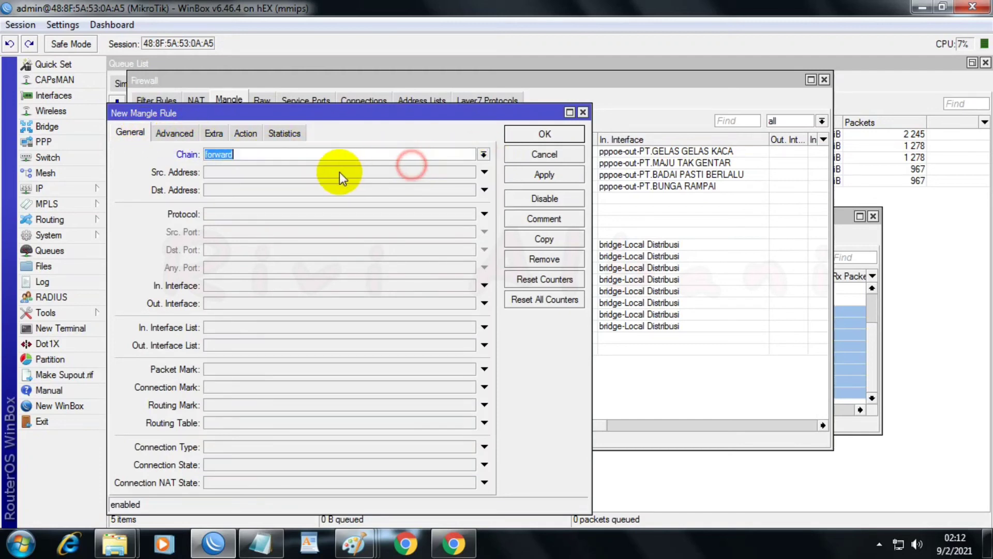
Step: Set the mangle rule's destination address to 192.168.44.50 and its protocol to match everything except icmp
{"action": "left_click", "coordinate": [298, 189]}
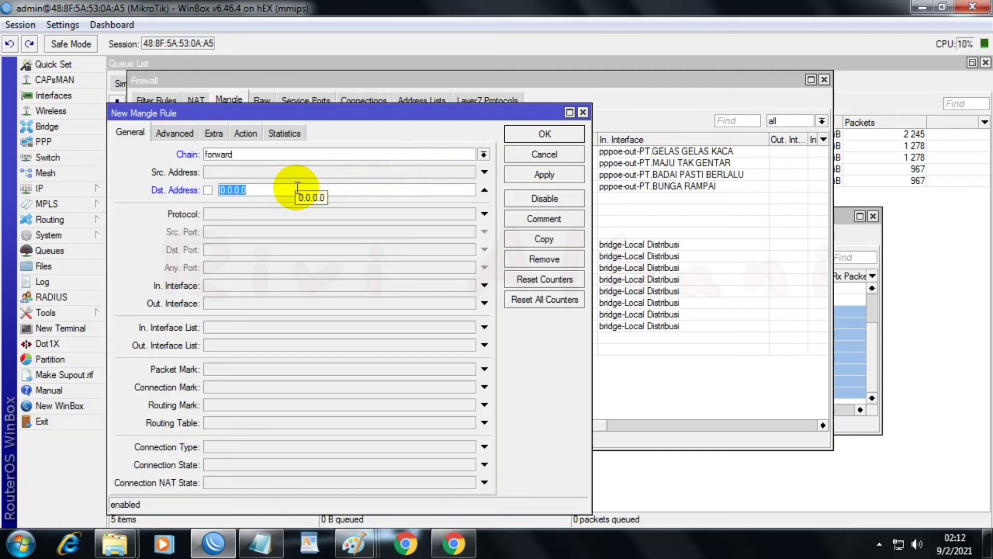
{"action": "type", "text": "1"}
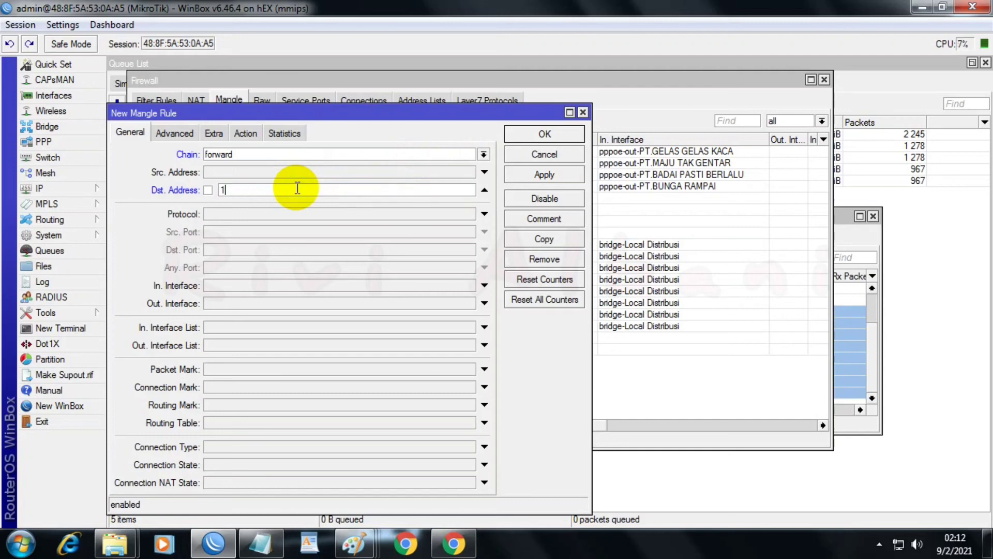
{"action": "type", "text": "92.168.44.50"}
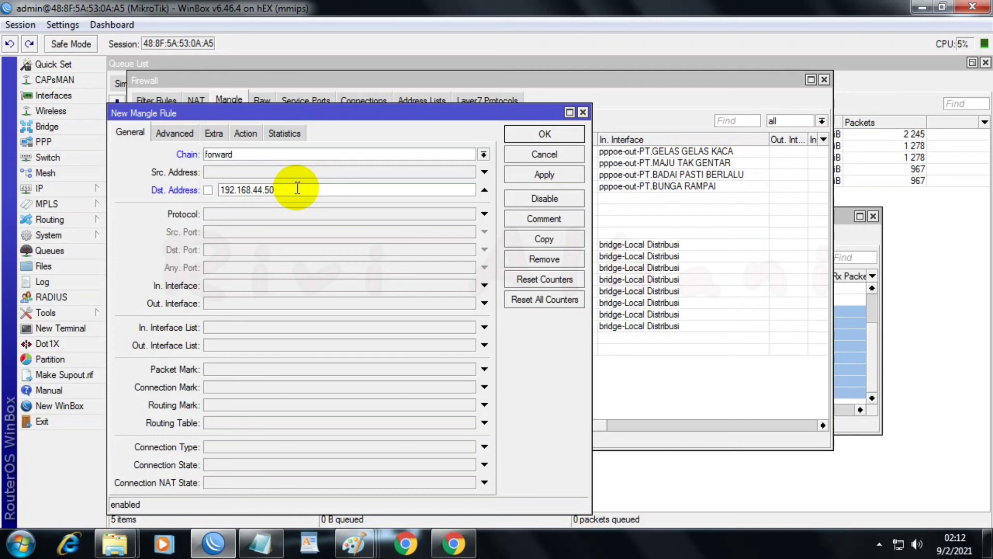
{"action": "left_click", "coordinate": [342, 214]}
{"action": "left_click", "coordinate": [469, 215]}
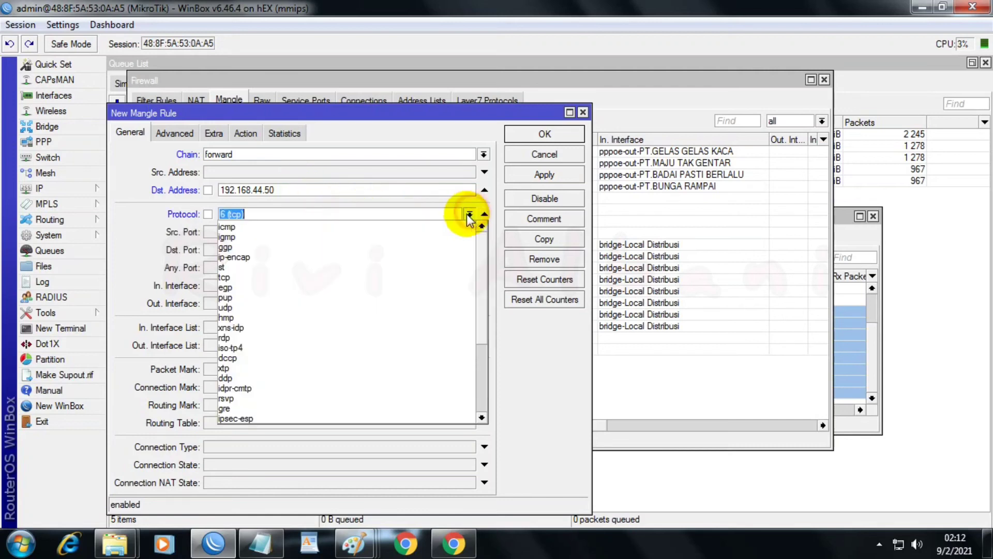
{"action": "left_click", "coordinate": [455, 223]}
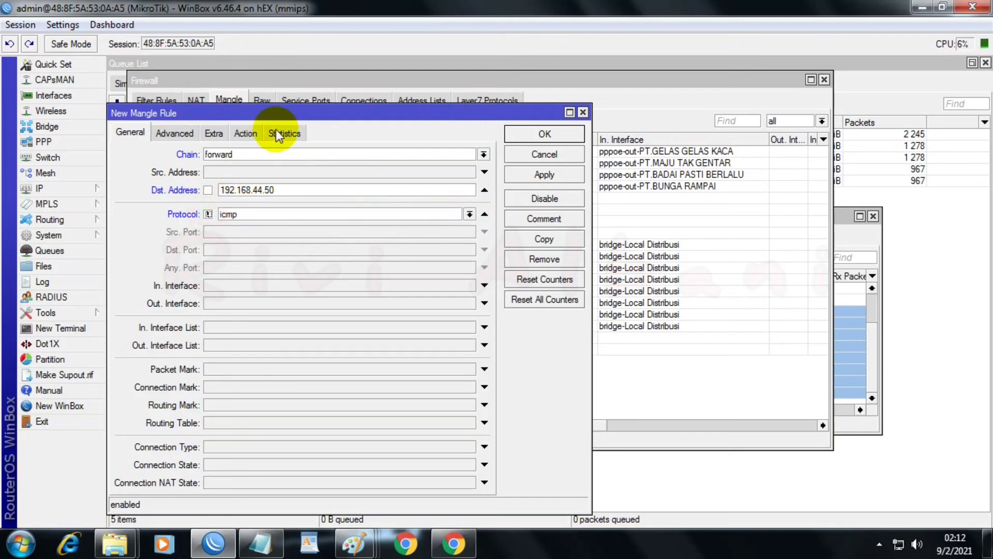
Step: Set the rule's action to mark packet with the new mark "Ip Net 192.168.44.50", turn off passthrough, and save the rule
{"action": "left_click", "coordinate": [242, 134]}
{"action": "left_click", "coordinate": [221, 151]}
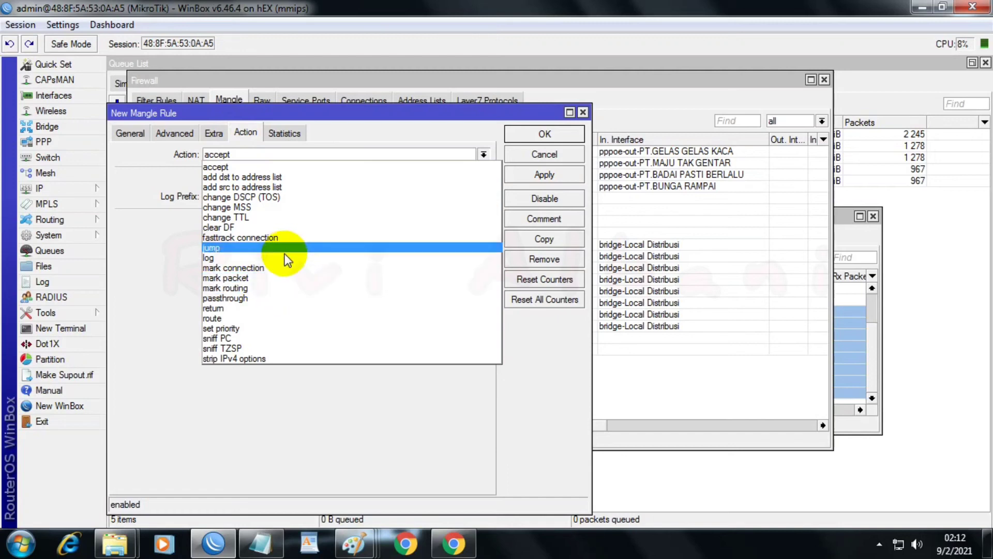
{"action": "left_click", "coordinate": [264, 275]}
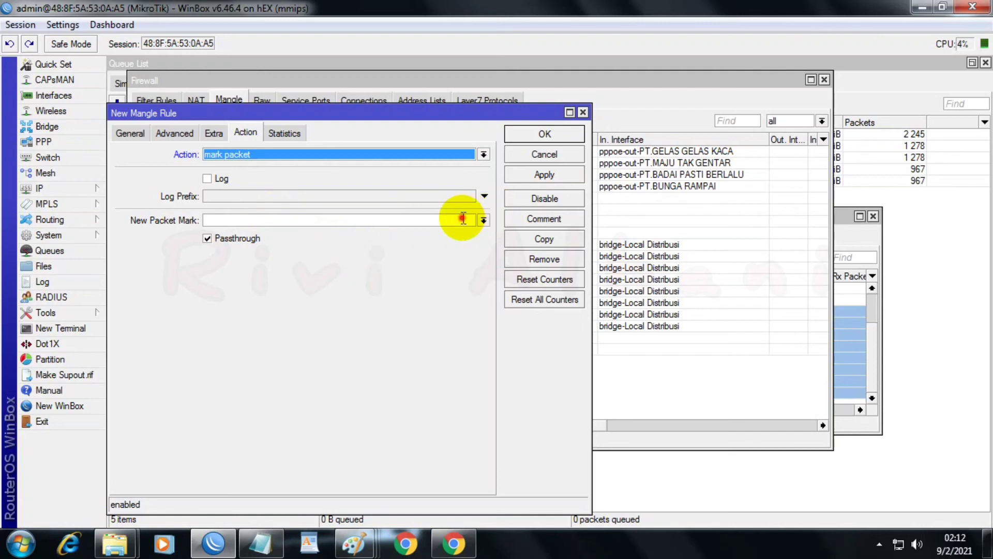
{"action": "left_click", "coordinate": [463, 220]}
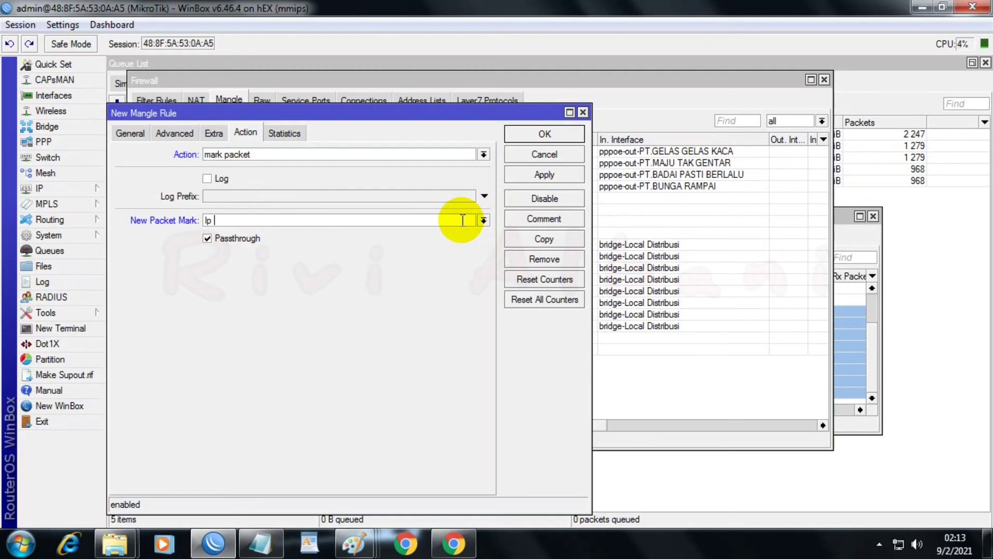
{"action": "type", "text": "Ip Net 192.168.44.50"}
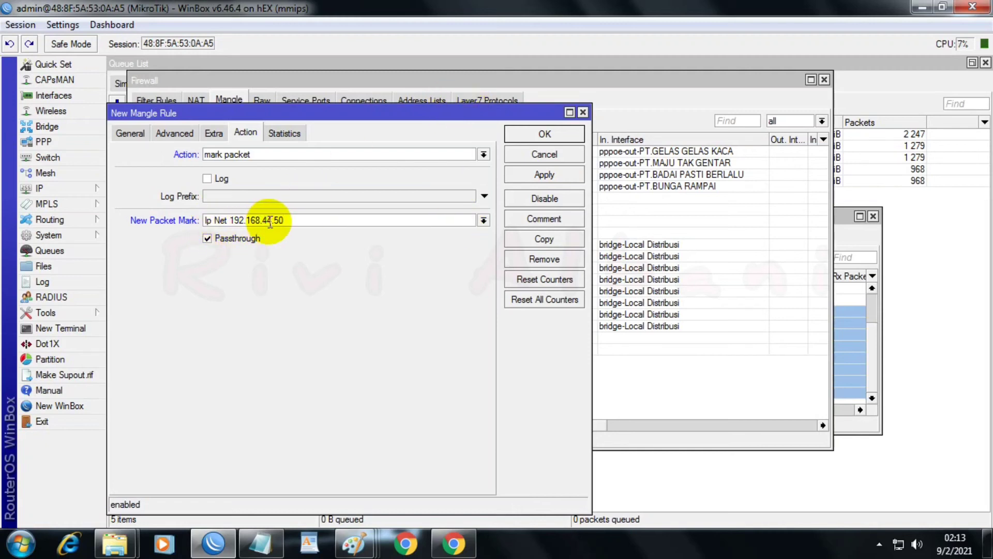
{"action": "left_click", "coordinate": [218, 241]}
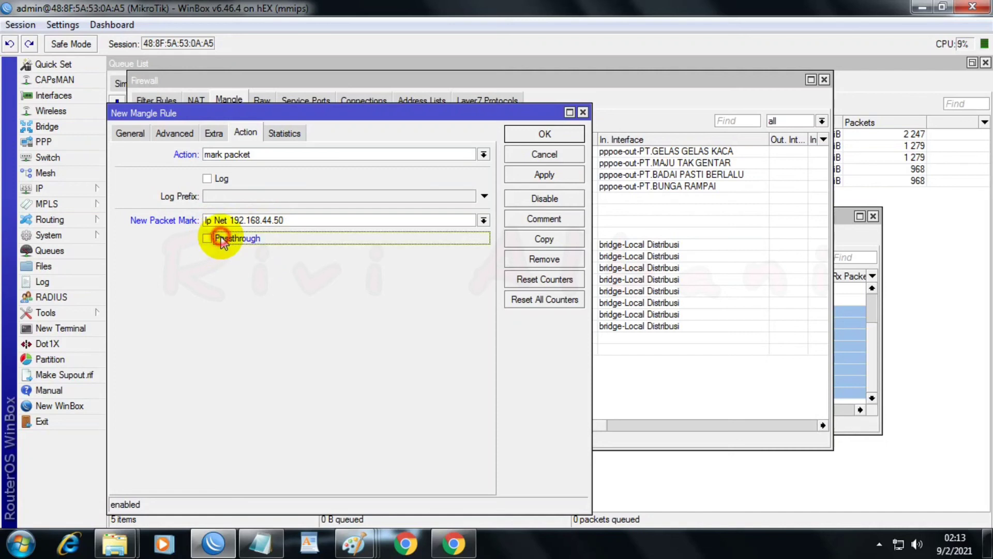
{"action": "left_click", "coordinate": [566, 176]}
{"action": "left_click", "coordinate": [545, 134]}
Step: Copy the "Upload Net 192.168.44.44" mangle rule and set the copy's source address list to "Upload Ip Net 192.168.44.50"
{"action": "left_click", "coordinate": [366, 355]}
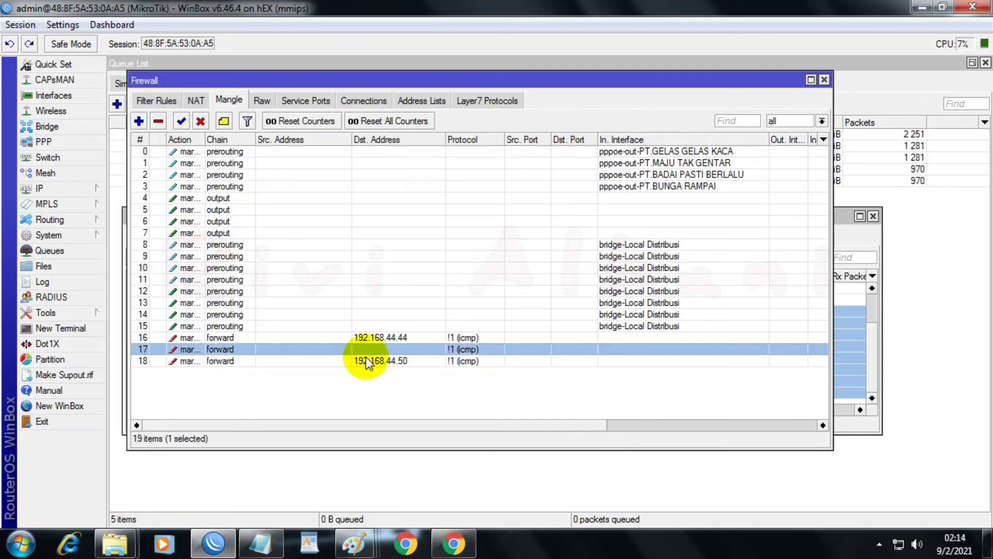
{"action": "double_click", "coordinate": [366, 353]}
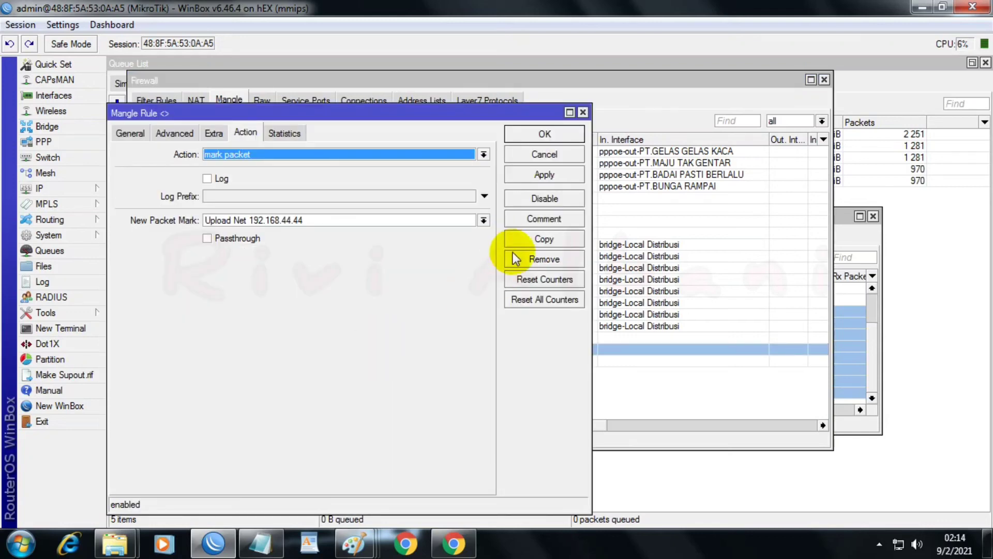
{"action": "left_click", "coordinate": [545, 240]}
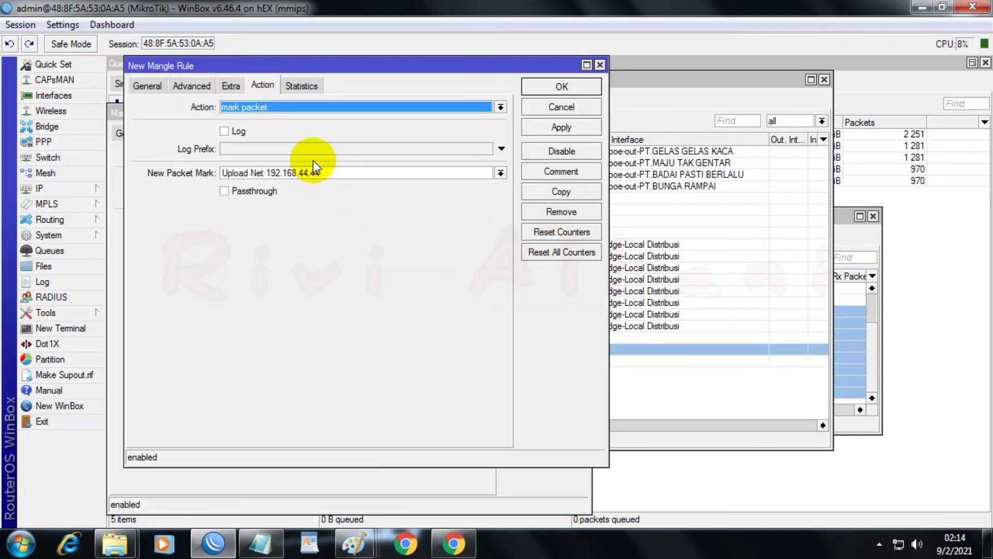
{"action": "left_click", "coordinate": [145, 86]}
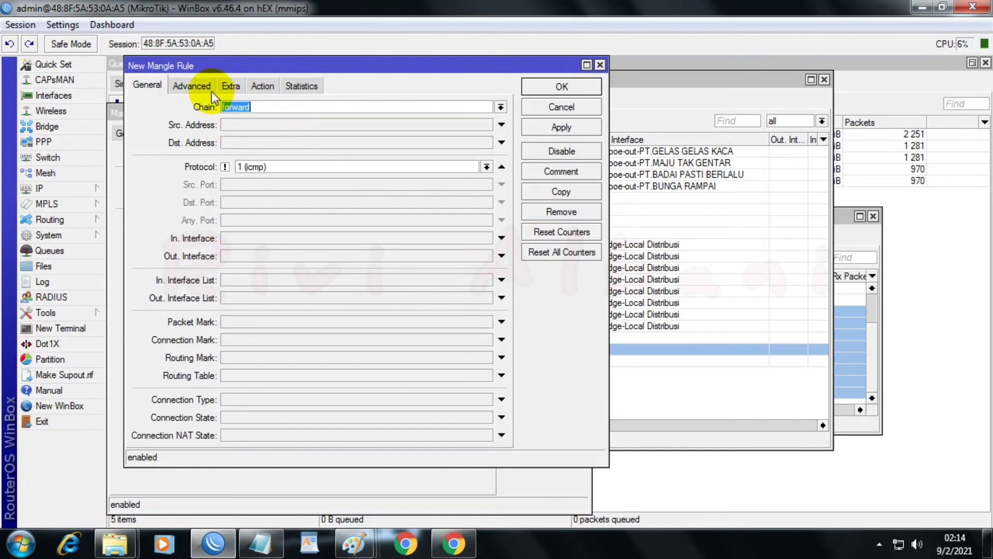
{"action": "left_click", "coordinate": [183, 86]}
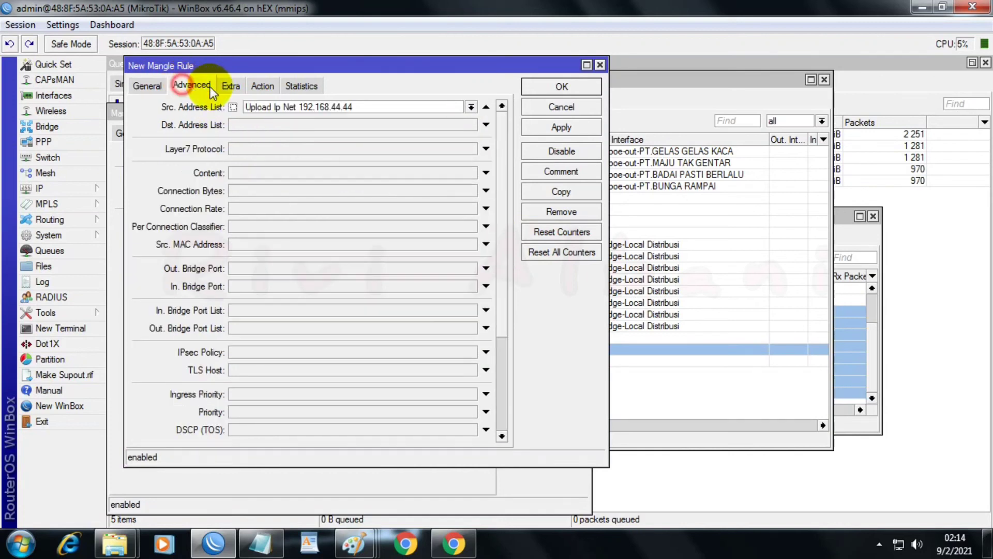
{"action": "left_click", "coordinate": [359, 106]}
{"action": "key", "text": "BackSpace"}
{"action": "key", "text": "BackSpace"}
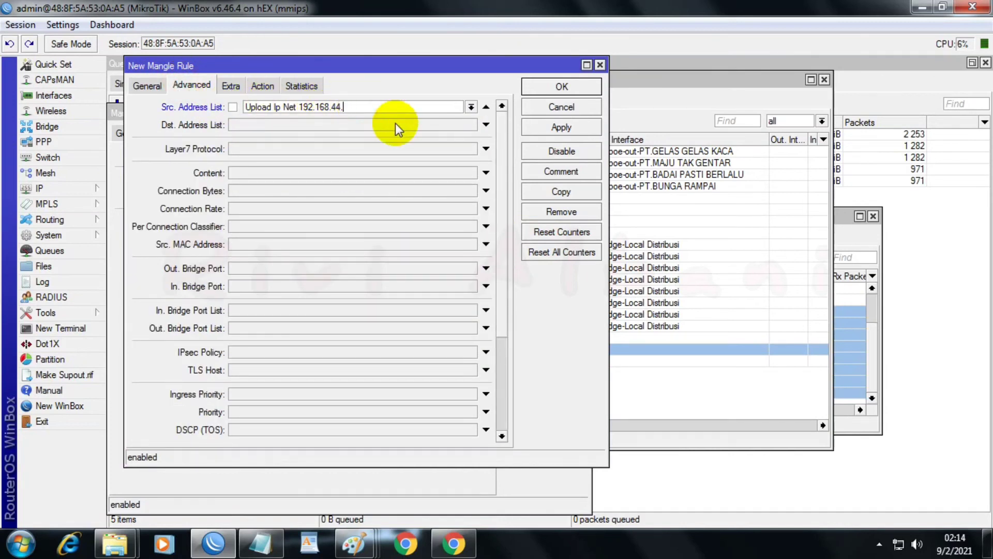
{"action": "type", "text": "50"}
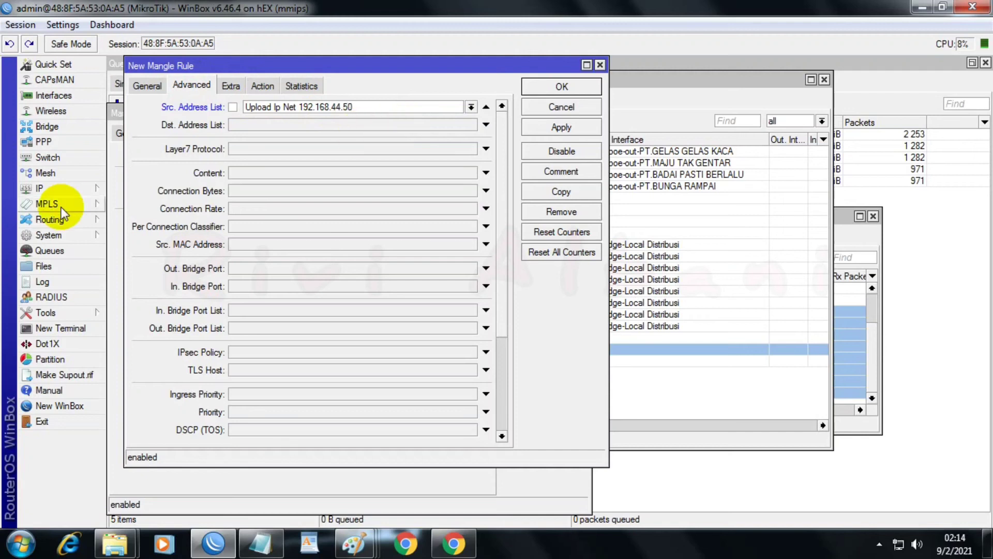
Step: Set the copied rule's new packet mark to "Upload Net 192.168.44.50" and apply it
{"action": "left_click", "coordinate": [258, 83]}
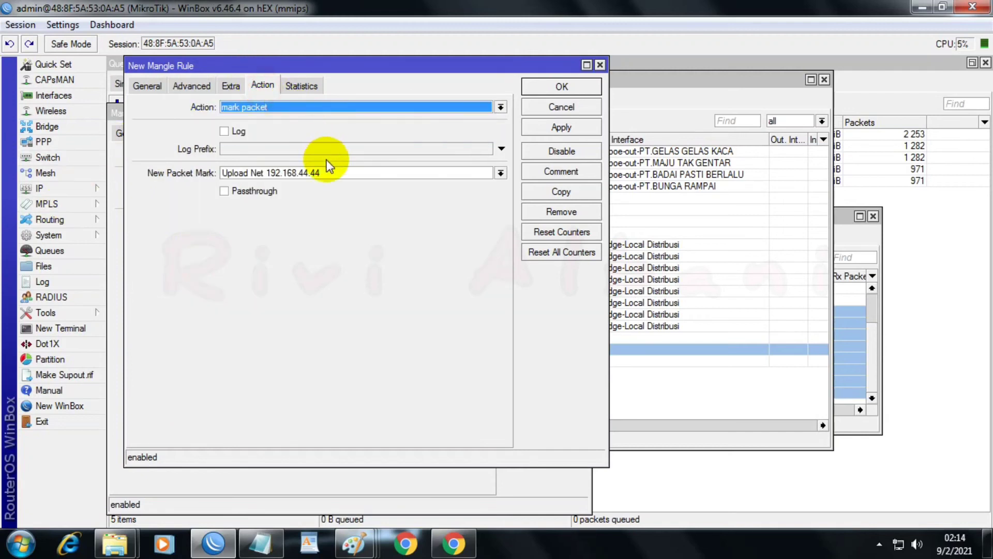
{"action": "left_click", "coordinate": [330, 177]}
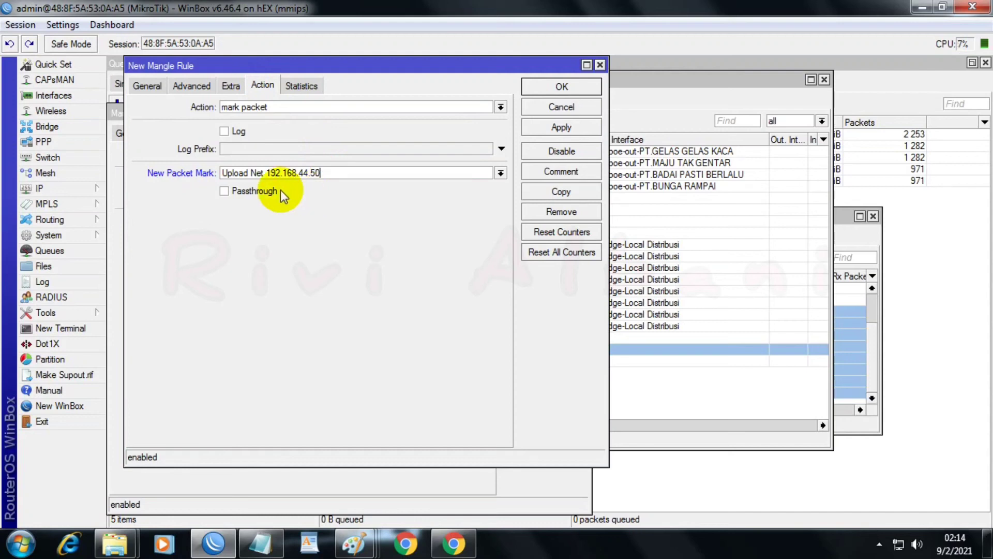
{"action": "left_click", "coordinate": [537, 128]}
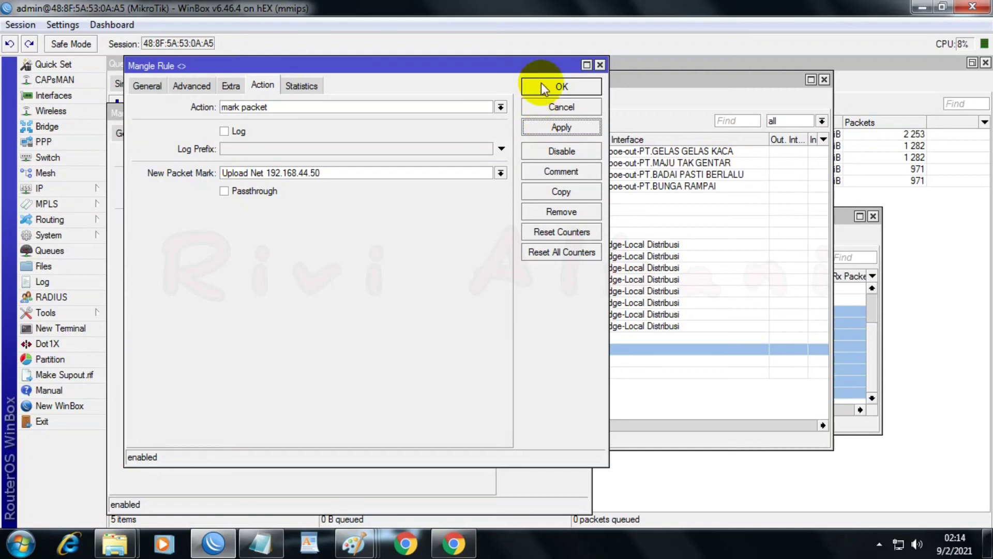
Step: Save the copied upload mangle rule and move the rule with destination address 192.168.44.50 further up the mangle list
{"action": "left_click", "coordinate": [544, 130]}
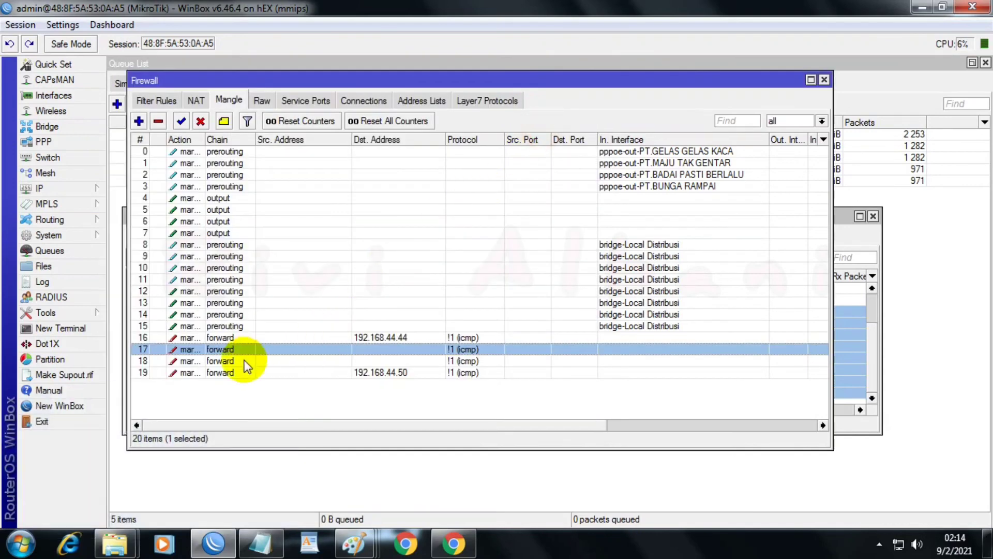
{"action": "left_click_drag", "start_coordinate": [387, 371], "coordinate": [383, 346]}
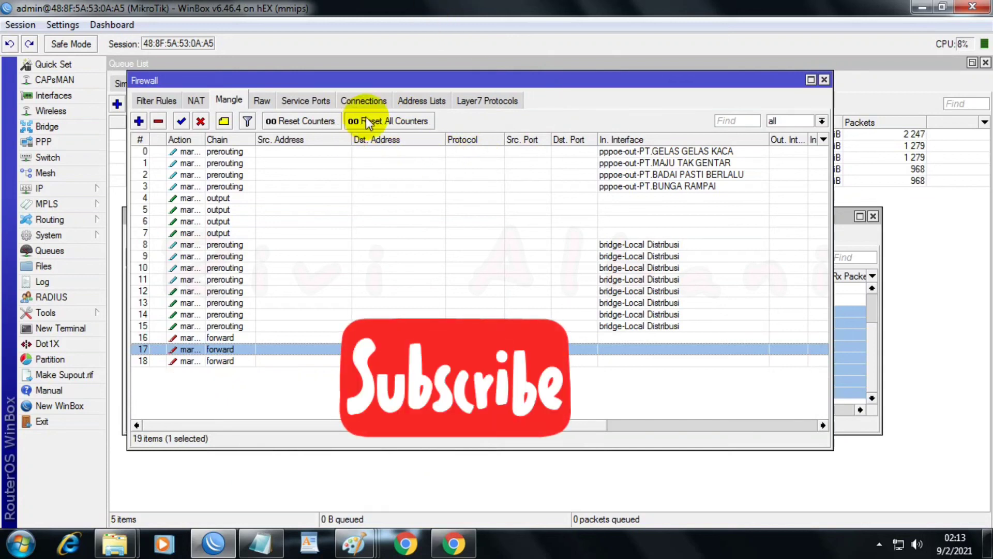
Step: Copy the LAN entry in the firewall address lists, set the copy's address to 192.168.44.50, and save it
{"action": "left_click", "coordinate": [407, 101]}
{"action": "left_click", "coordinate": [273, 151]}
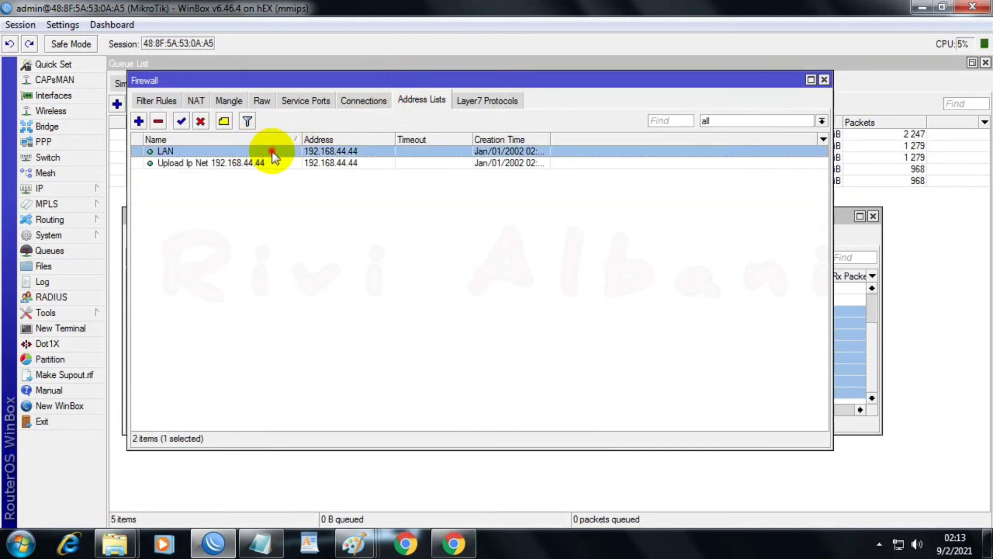
{"action": "double_click", "coordinate": [272, 151]}
{"action": "left_click", "coordinate": [476, 347]}
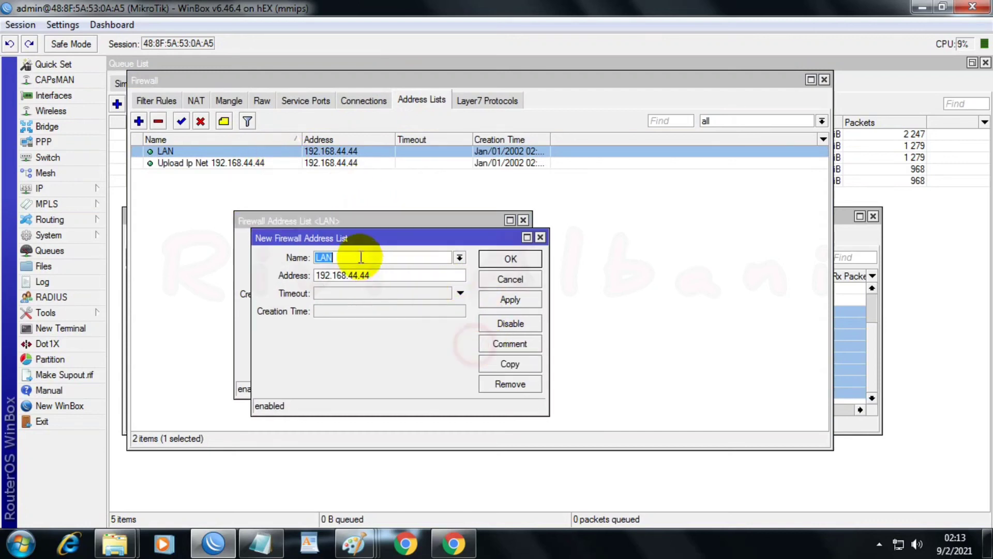
{"action": "left_click", "coordinate": [369, 276]}
{"action": "key", "text": "BackSpace"}
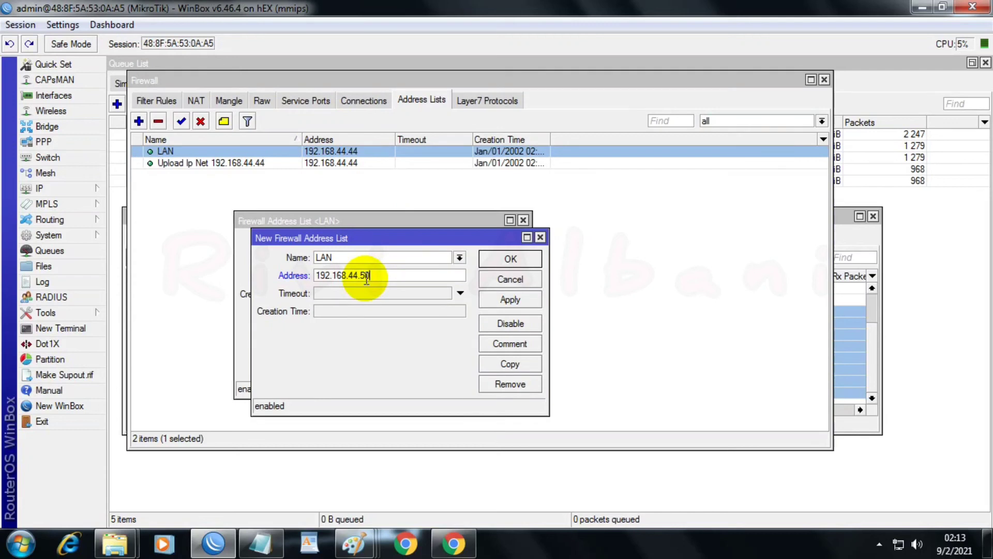
{"action": "left_click", "coordinate": [460, 293]}
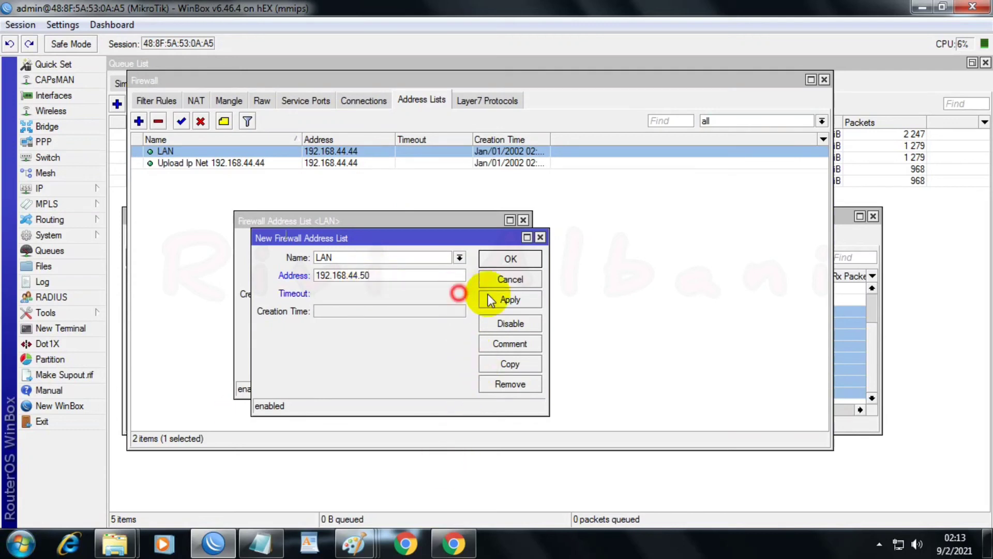
{"action": "left_click", "coordinate": [497, 299]}
{"action": "left_click", "coordinate": [500, 258]}
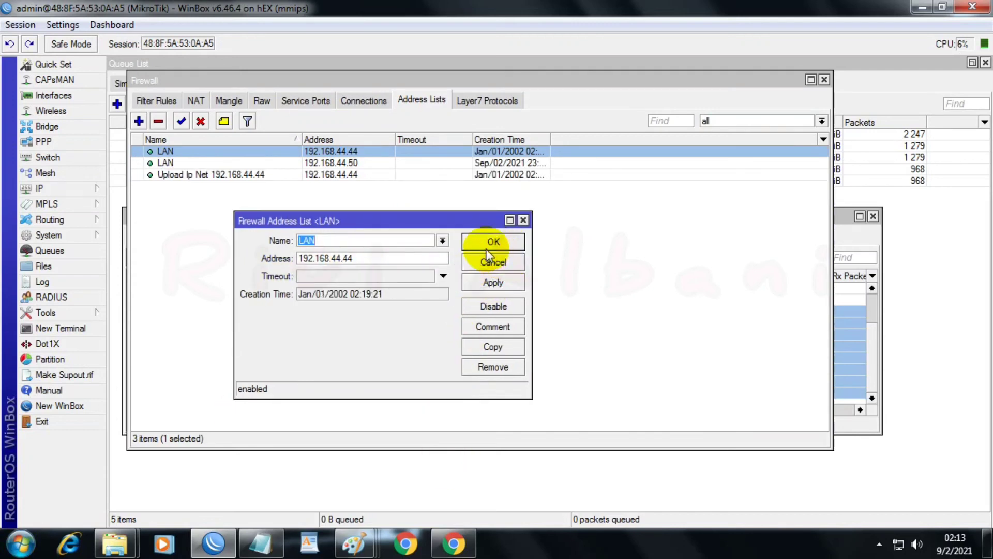
{"action": "left_click", "coordinate": [489, 244]}
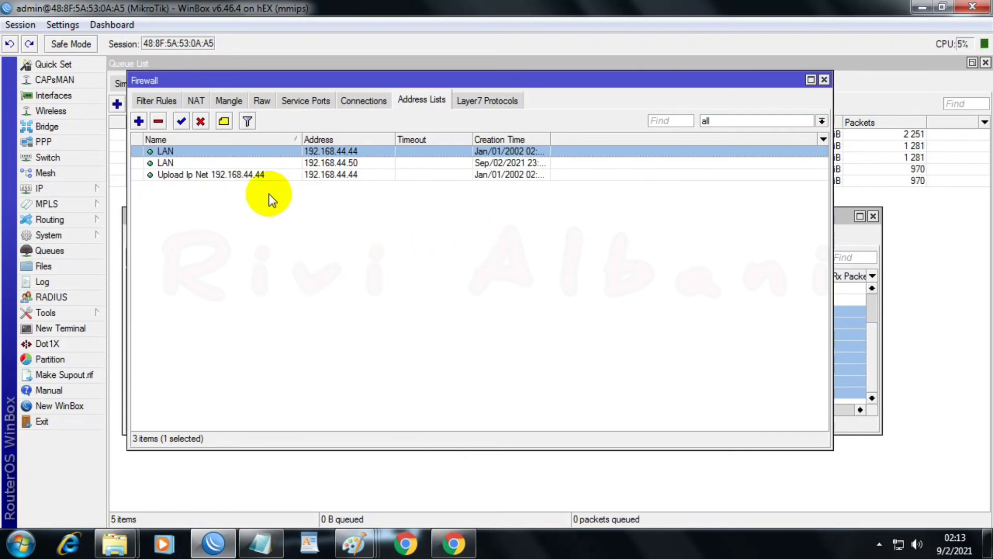
Step: Copy the "Upload Ip Net 192.168.44.44" address list entry as "Upload Ip Net 192.168.44.50" with address 192.168.44.50, and save it
{"action": "double_click", "coordinate": [255, 176]}
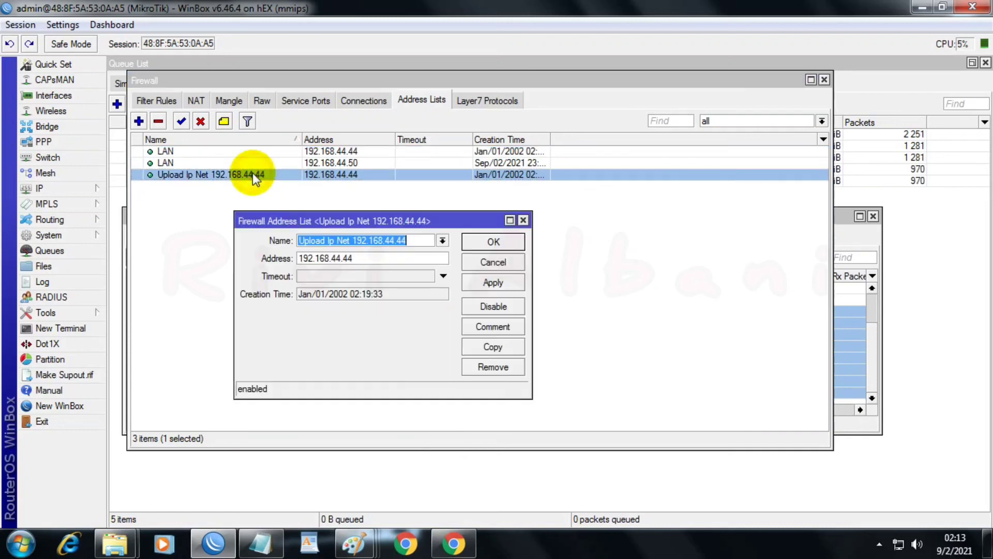
{"action": "left_click", "coordinate": [471, 345]}
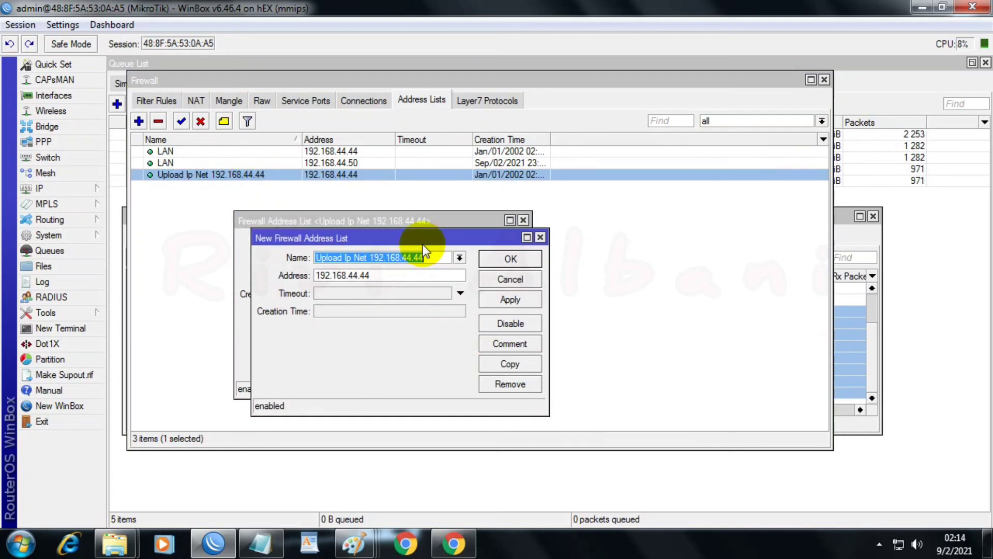
{"action": "left_click", "coordinate": [459, 257]}
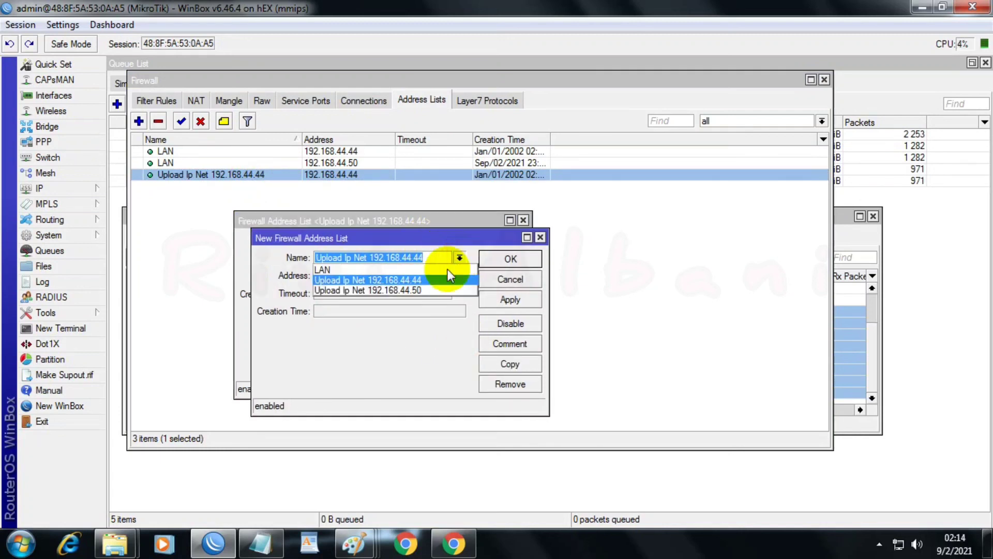
{"action": "left_click", "coordinate": [417, 291]}
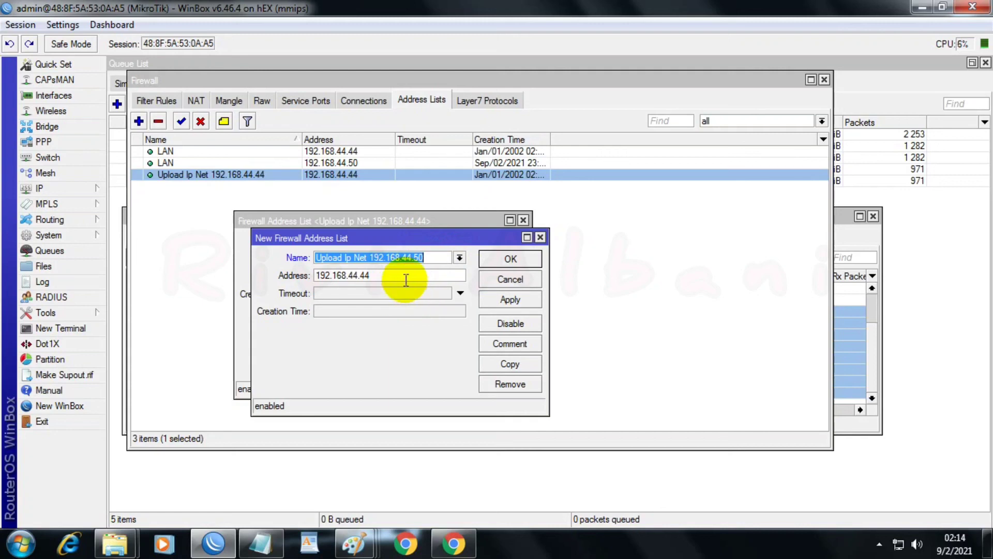
{"action": "left_click", "coordinate": [405, 279]}
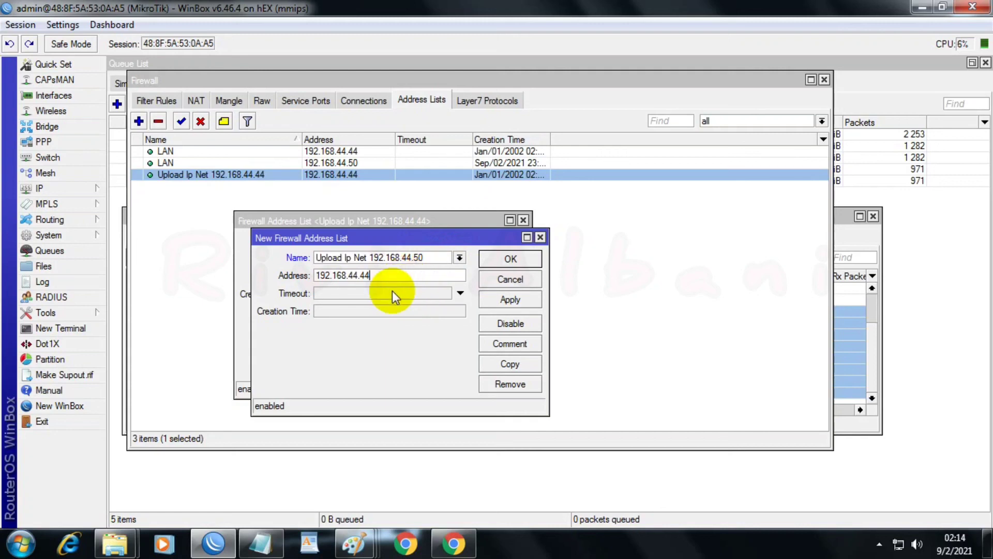
{"action": "key", "text": "BackSpace"}
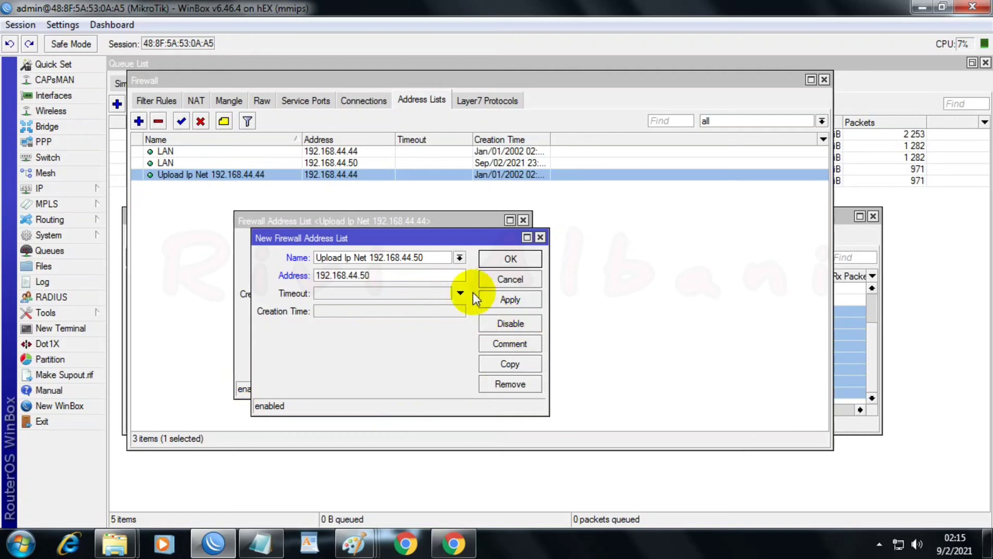
{"action": "left_click", "coordinate": [460, 293]}
{"action": "left_click", "coordinate": [510, 302]}
{"action": "left_click", "coordinate": [499, 261]}
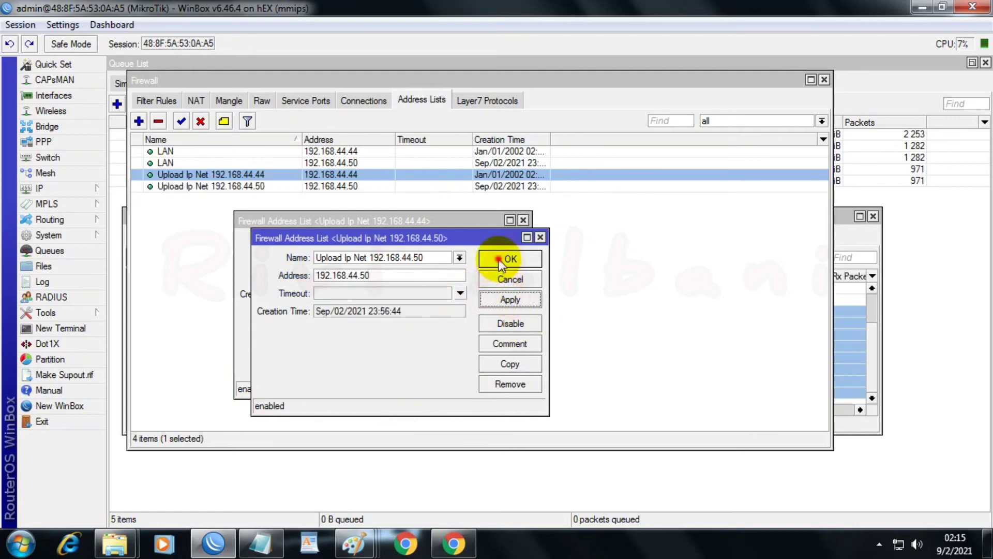
{"action": "left_click", "coordinate": [506, 241]}
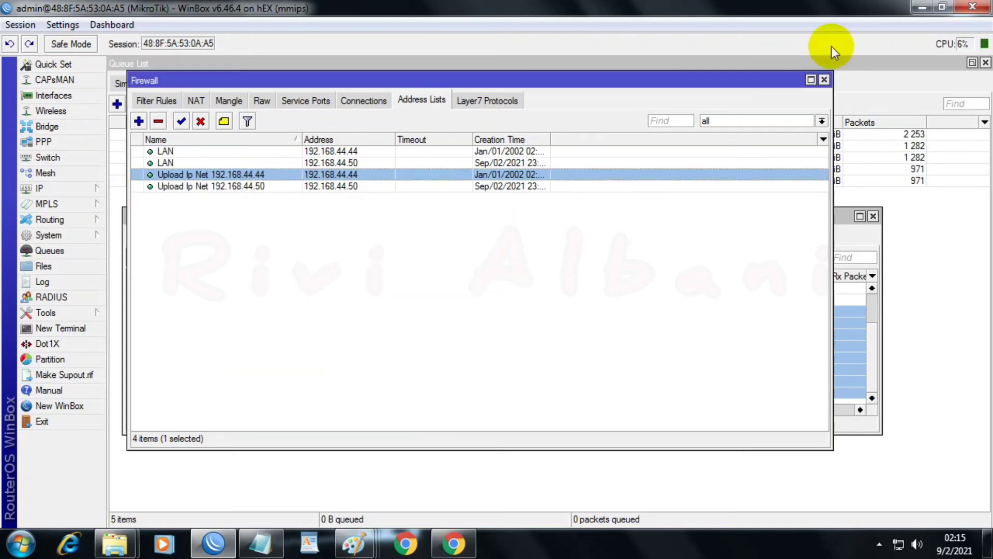
Step: Close the Firewall, Address List and New Address windows, and make the Interface List window slightly taller
{"action": "left_click", "coordinate": [826, 81]}
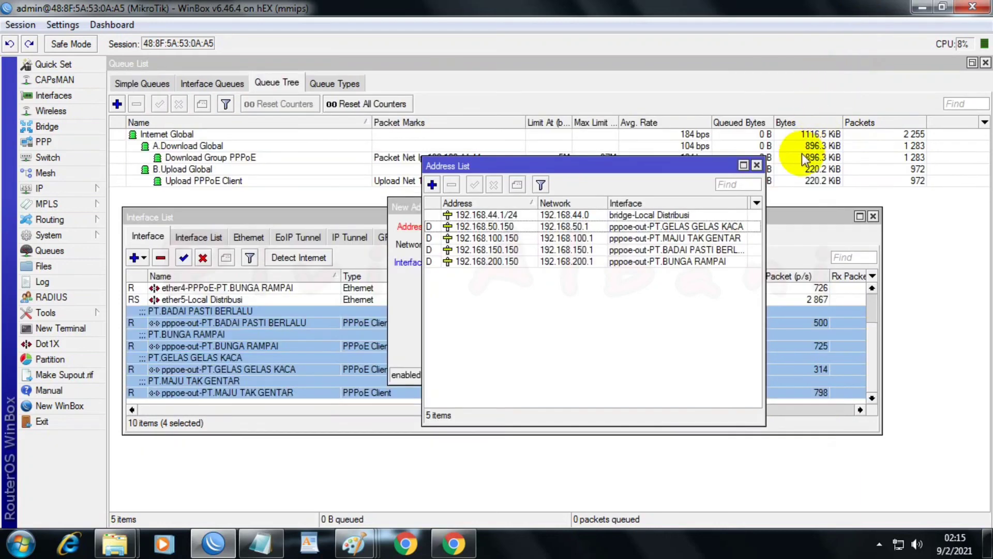
{"action": "left_click", "coordinate": [756, 165]}
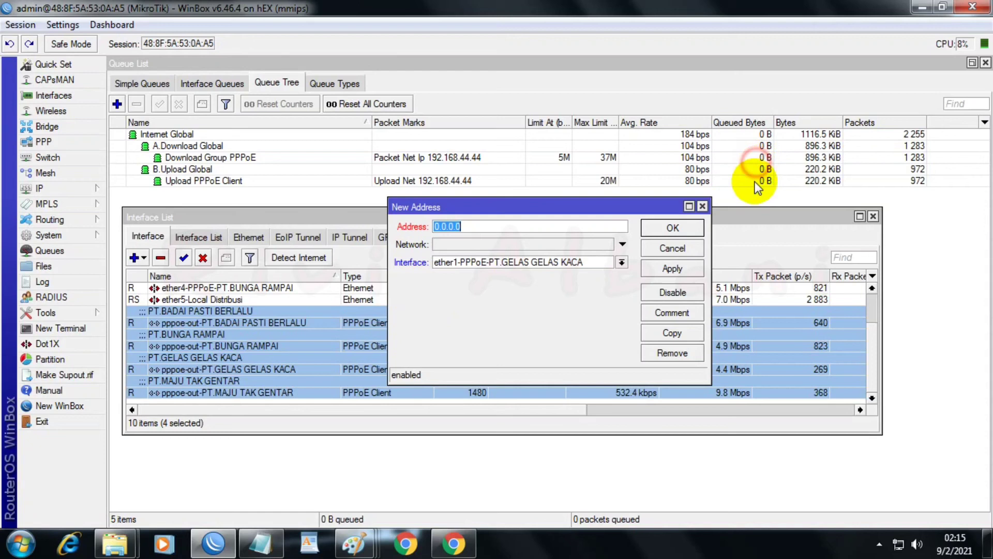
{"action": "left_click", "coordinate": [702, 207]}
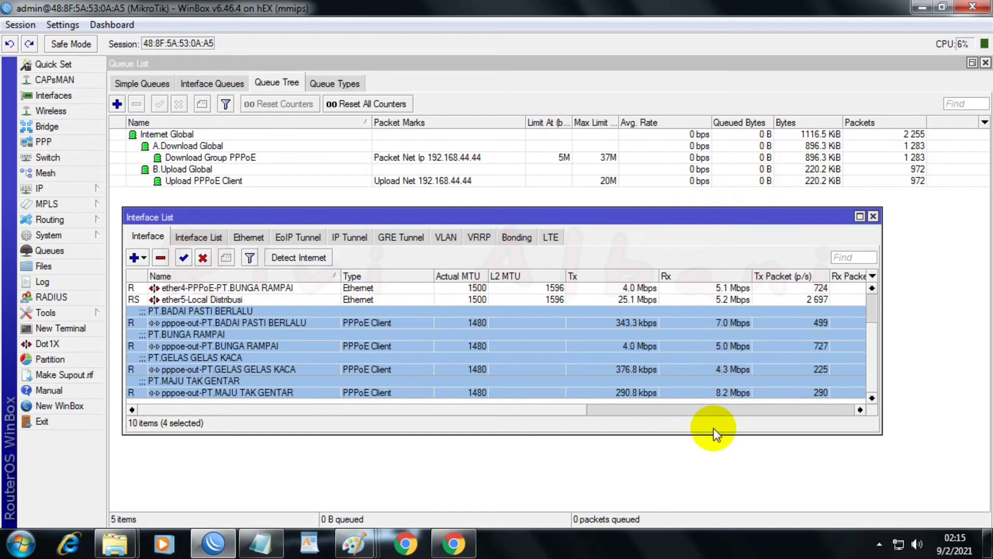
{"action": "left_click_drag", "start_coordinate": [712, 434], "coordinate": [710, 463]}
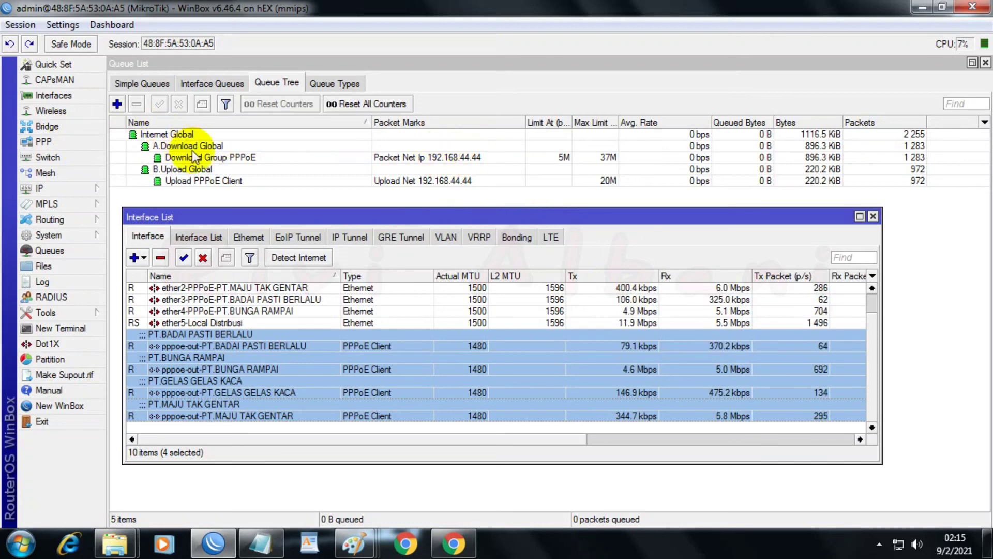
Step: Copy the "Download Group PPPoE" queue in the queue tree and name the copy "Download IP 192.168.44.50"
{"action": "double_click", "coordinate": [408, 156]}
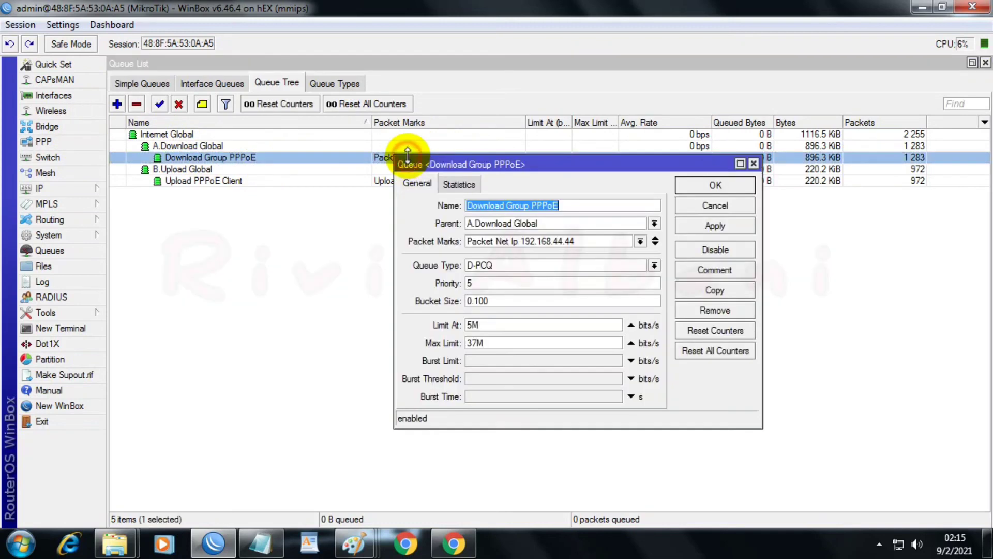
{"action": "left_click", "coordinate": [705, 292]}
{"action": "left_click_drag", "start_coordinate": [554, 182], "coordinate": [536, 233]}
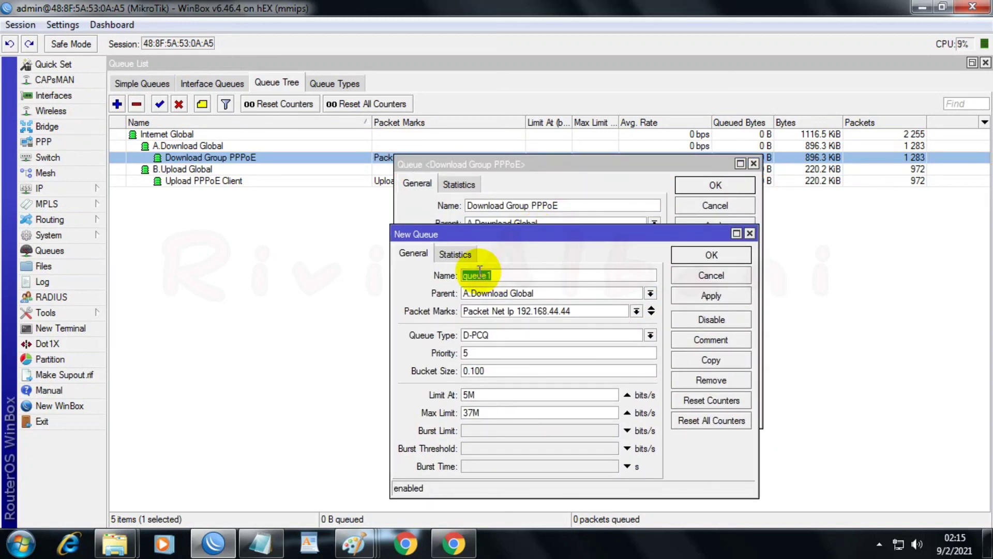
{"action": "type", "text": "Download IP 192.1"}
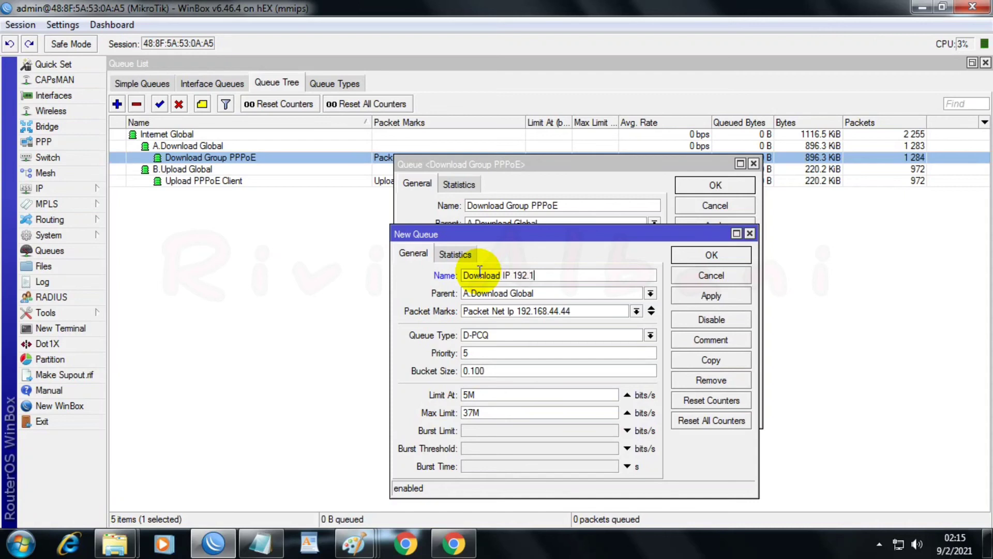
{"action": "type", "text": "68.44.50"}
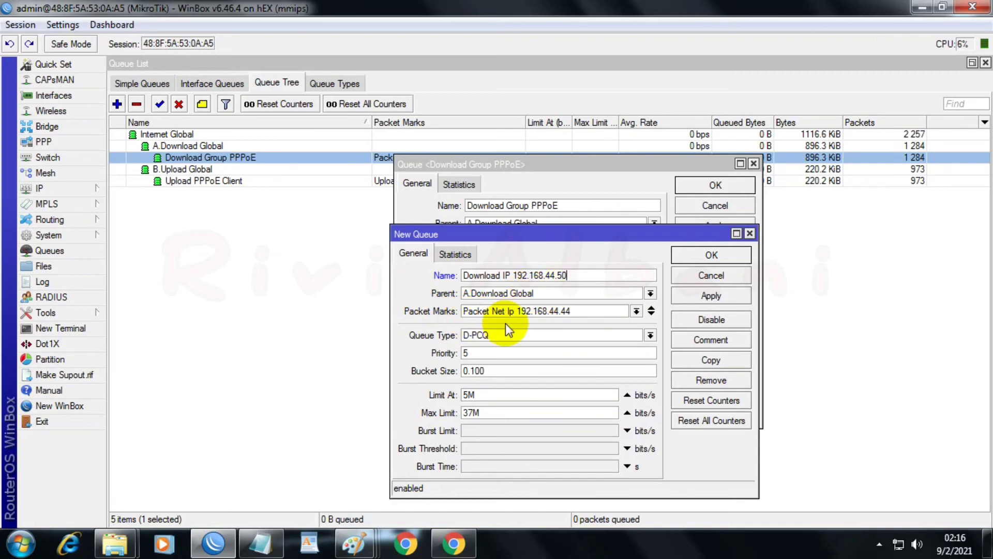
Step: Set the copied download queue's packet mark to "Ip Net 192.168.44.50" and its max limit to 25M, and save it
{"action": "left_click", "coordinate": [637, 312]}
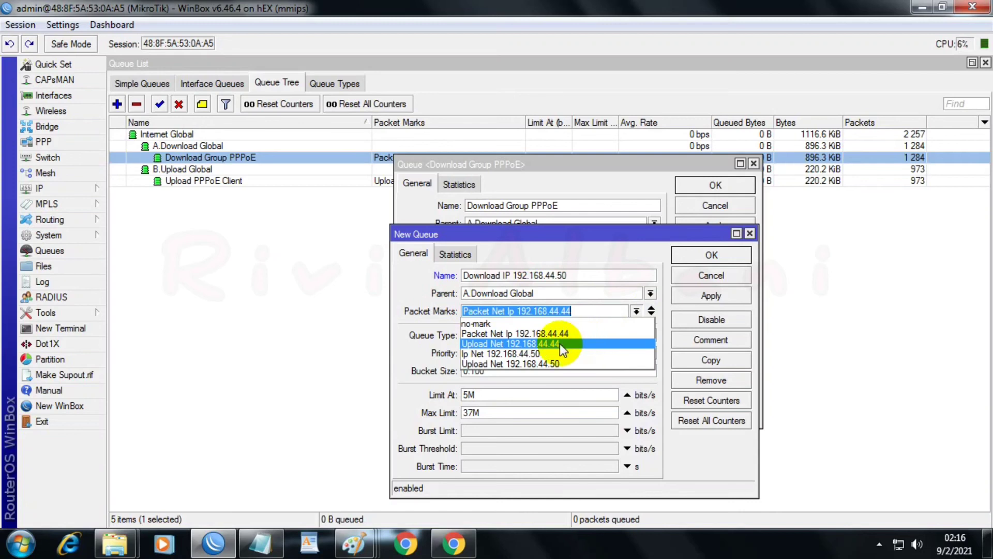
{"action": "left_click", "coordinate": [505, 354]}
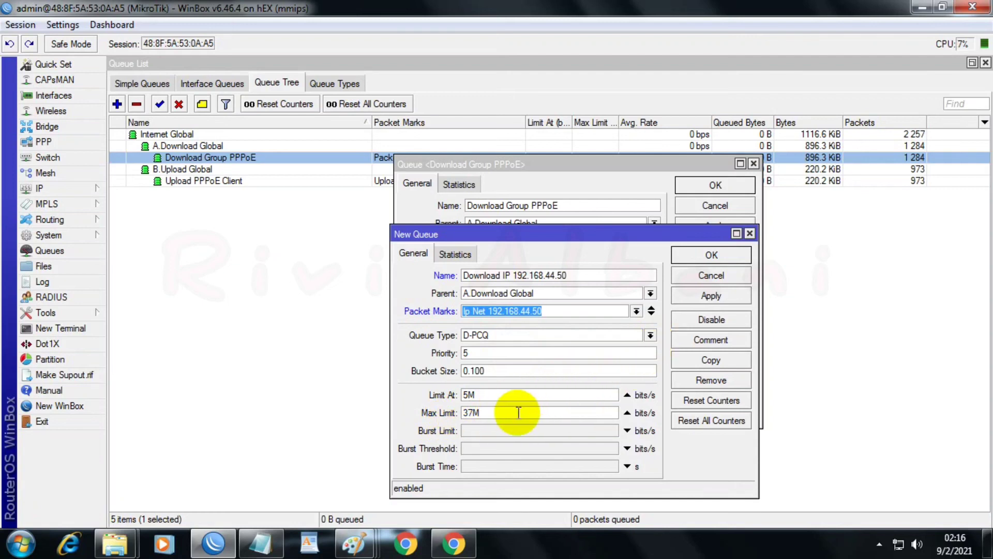
{"action": "left_click_drag", "start_coordinate": [496, 412], "coordinate": [445, 417]}
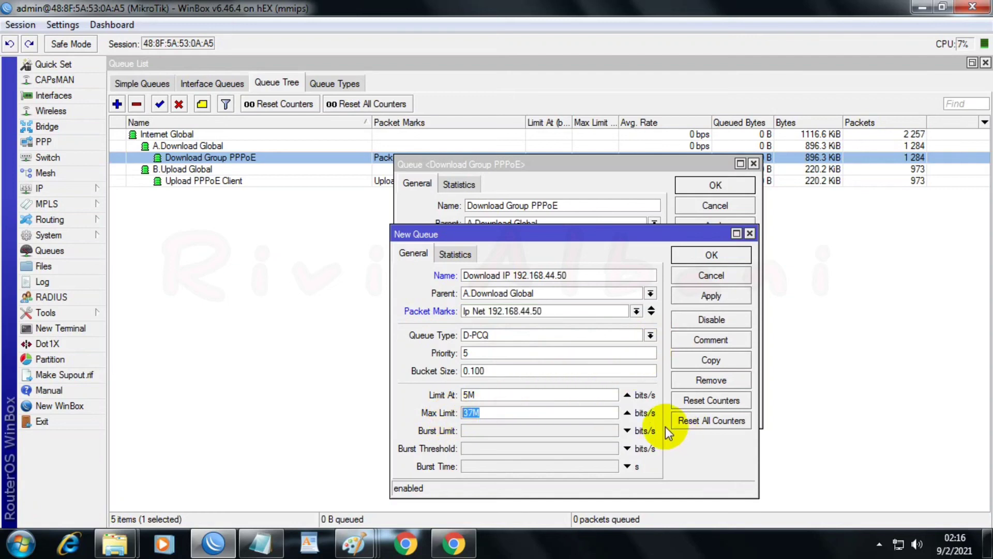
{"action": "type", "text": "2"}
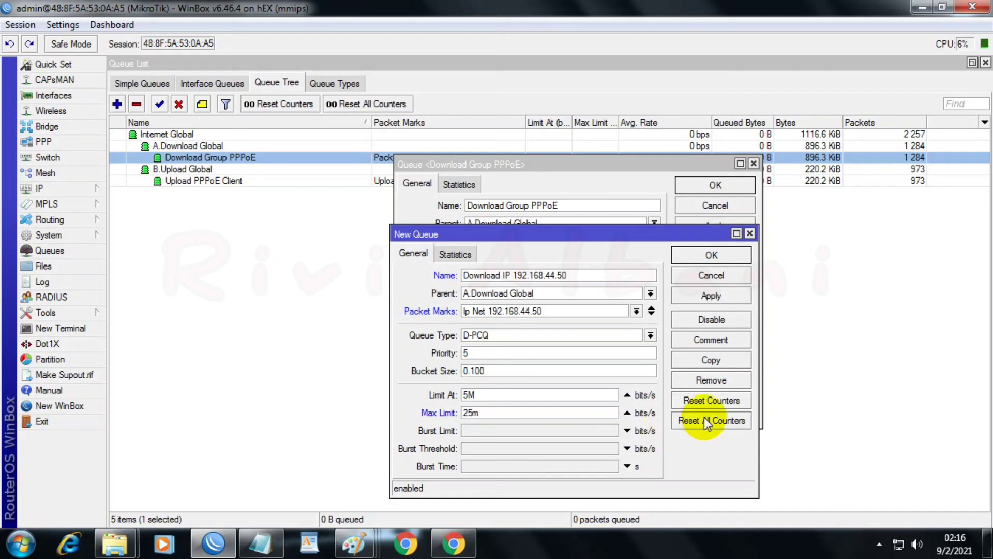
{"action": "type", "text": "5m"}
{"action": "left_click", "coordinate": [700, 295]}
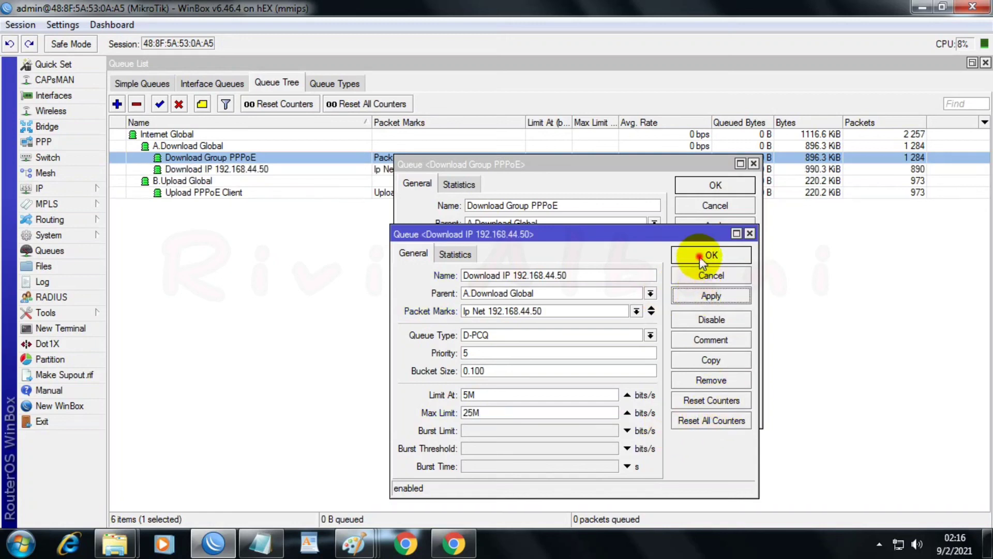
{"action": "left_click", "coordinate": [701, 255]}
{"action": "left_click", "coordinate": [702, 185]}
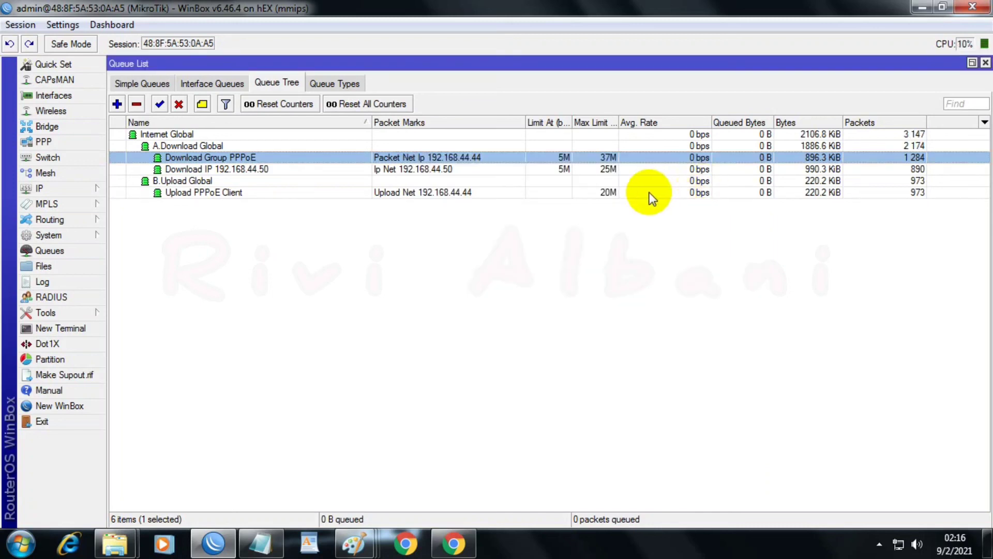
{"action": "left_click", "coordinate": [634, 168]}
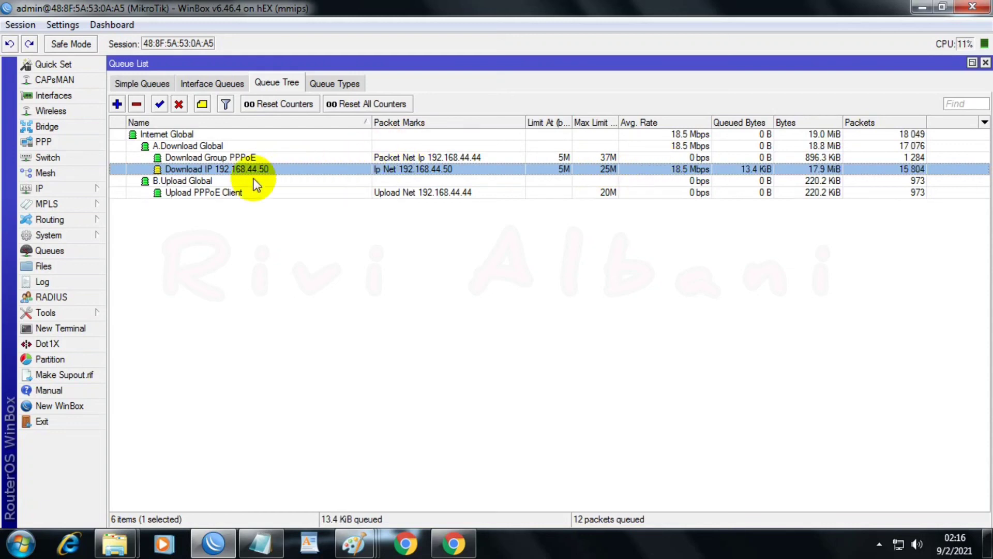
Step: Copy the "Upload PPPoE Client" queue in the queue tree and name the copy "Upload Ip Net 192.168.44.50"
{"action": "double_click", "coordinate": [223, 194]}
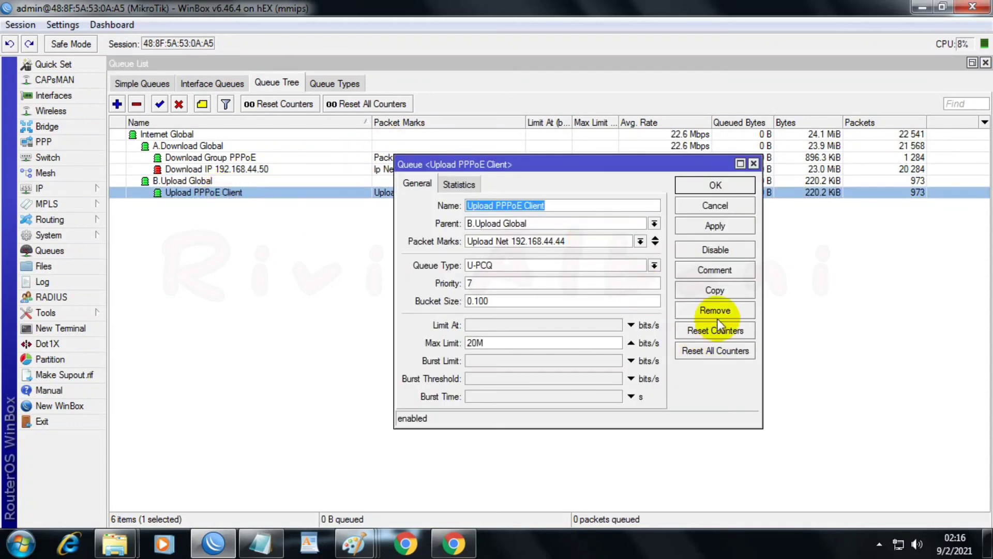
{"action": "left_click", "coordinate": [715, 288]}
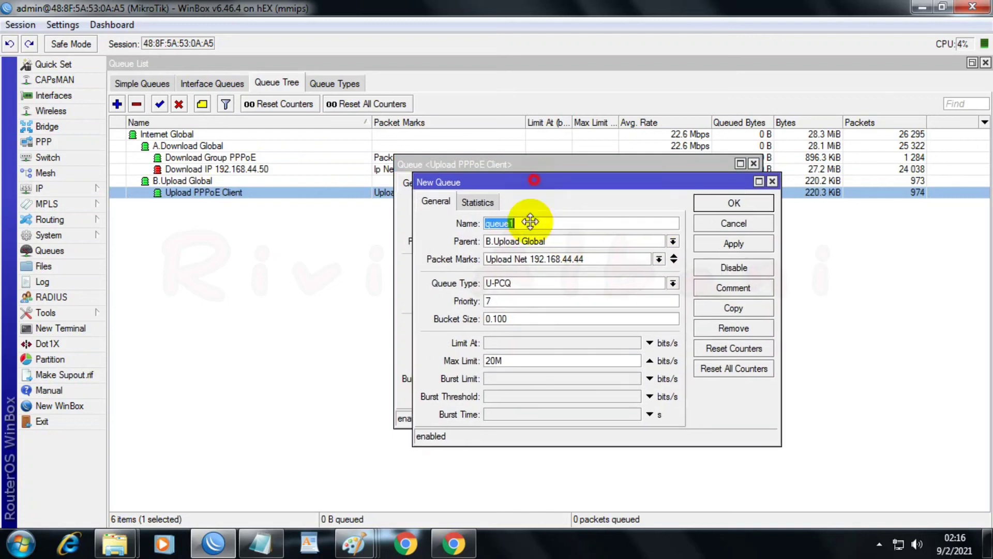
{"action": "left_click_drag", "start_coordinate": [535, 182], "coordinate": [528, 245]}
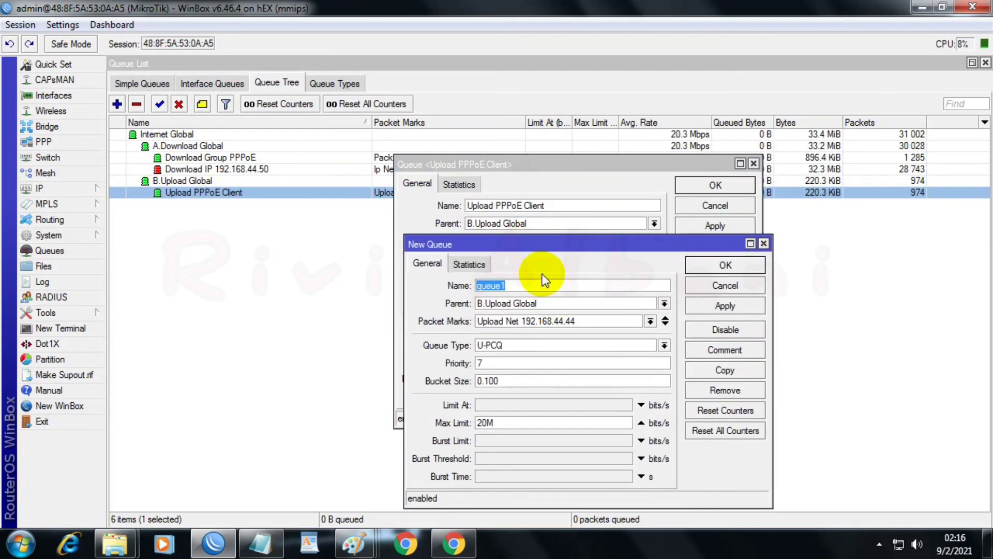
{"action": "type", "text": "Upload"}
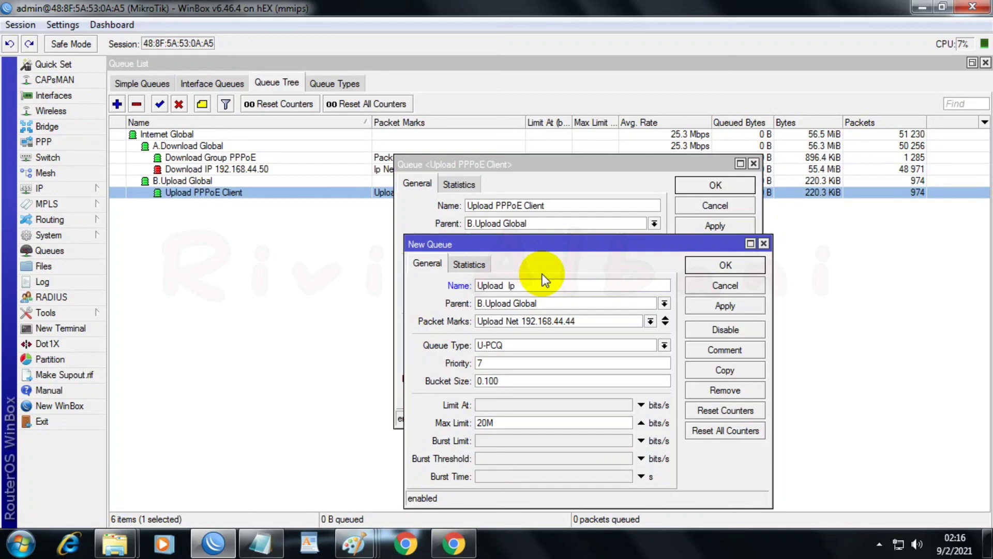
{"action": "type", "text": "Ip Net 192"}
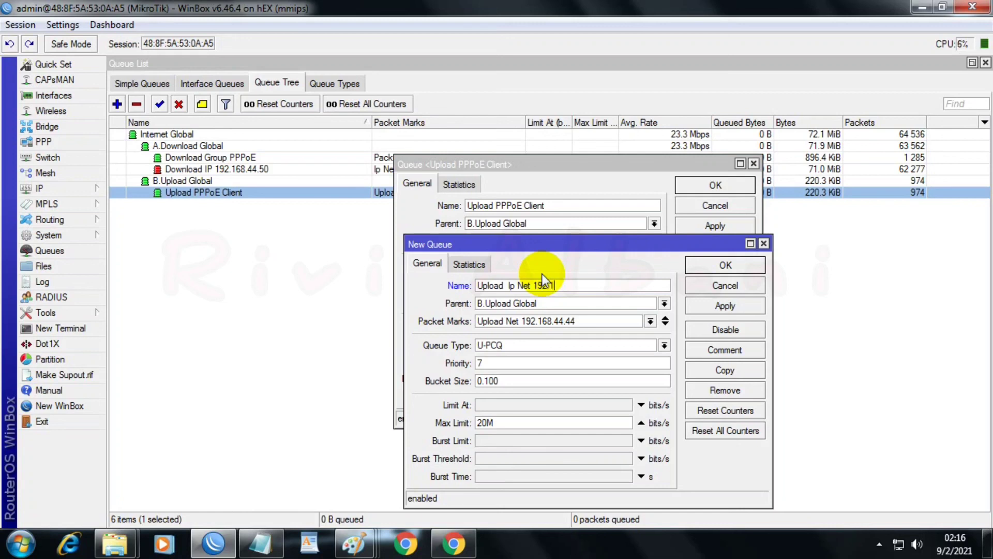
{"action": "type", "text": ".168.44.50"}
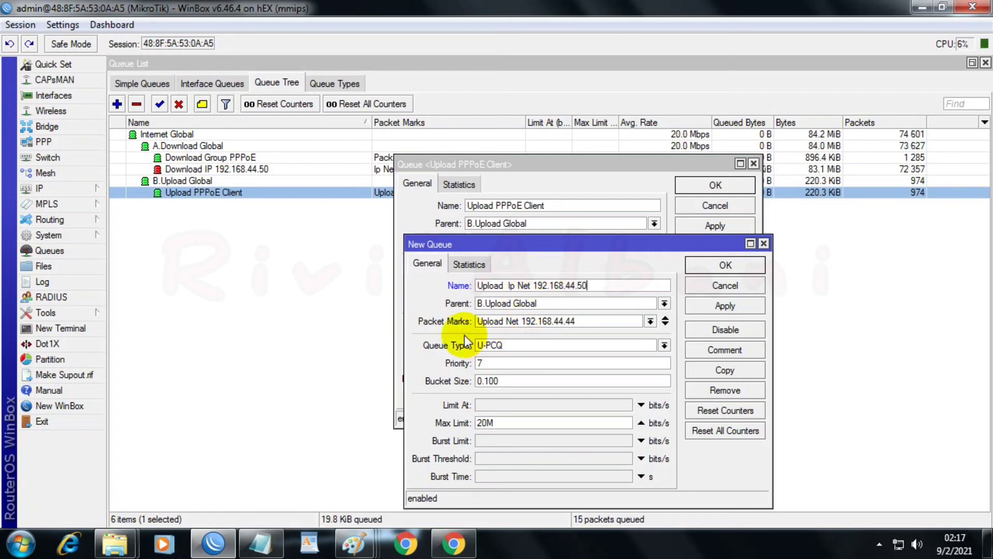
Step: Set the copied upload queue's packet mark to "Upload Net 192.168.44.50", save it, and close the original queue
{"action": "left_click", "coordinate": [650, 321]}
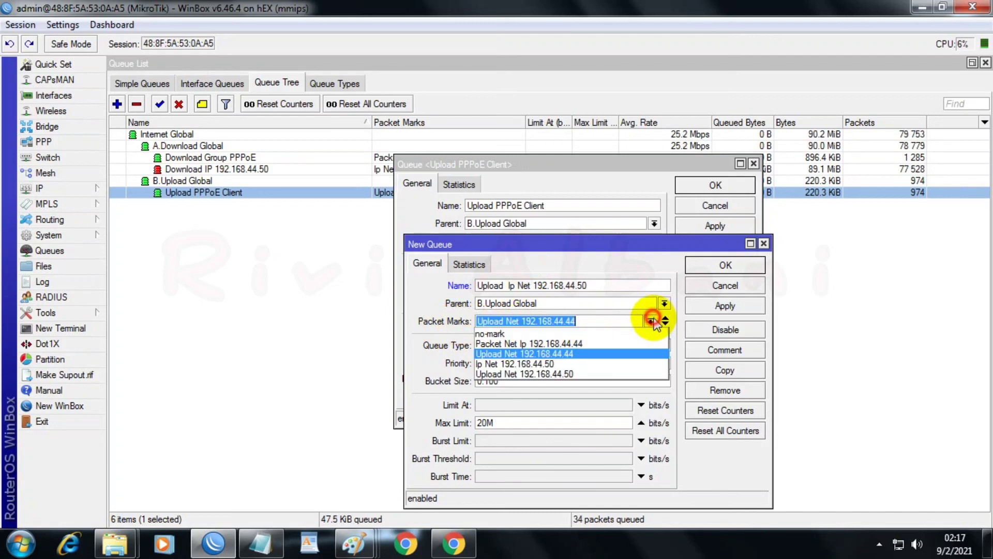
{"action": "left_click", "coordinate": [537, 374]}
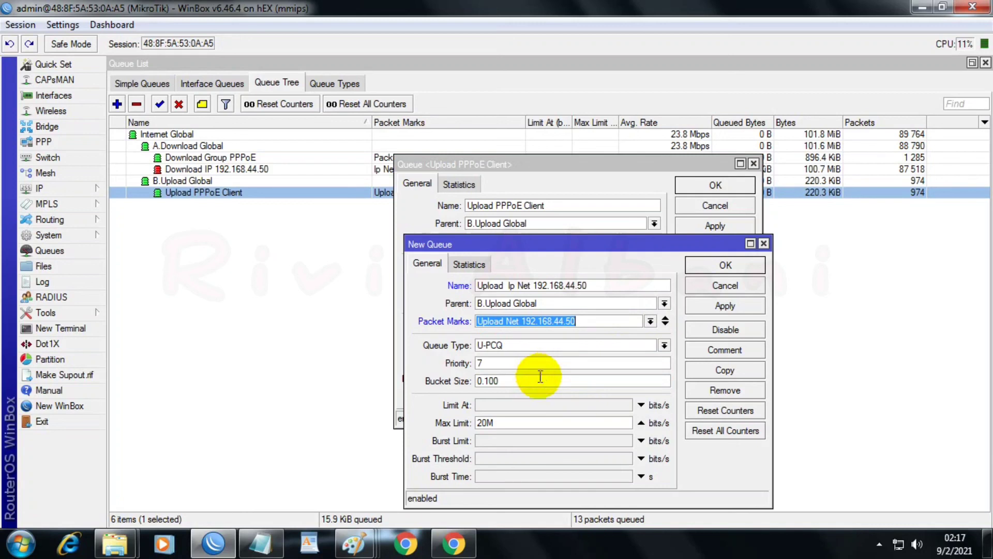
{"action": "left_click", "coordinate": [721, 305]}
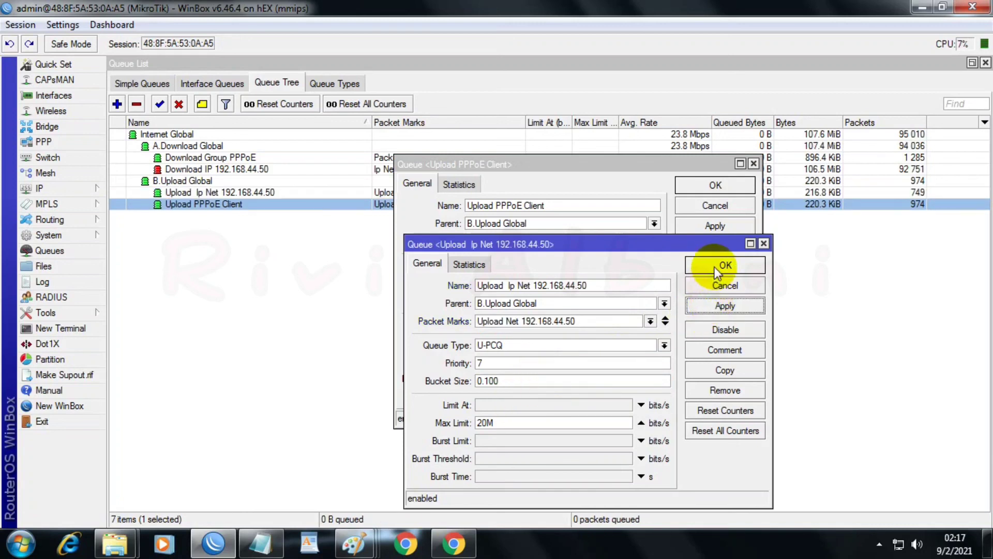
{"action": "left_click", "coordinate": [722, 264]}
{"action": "left_click", "coordinate": [709, 191]}
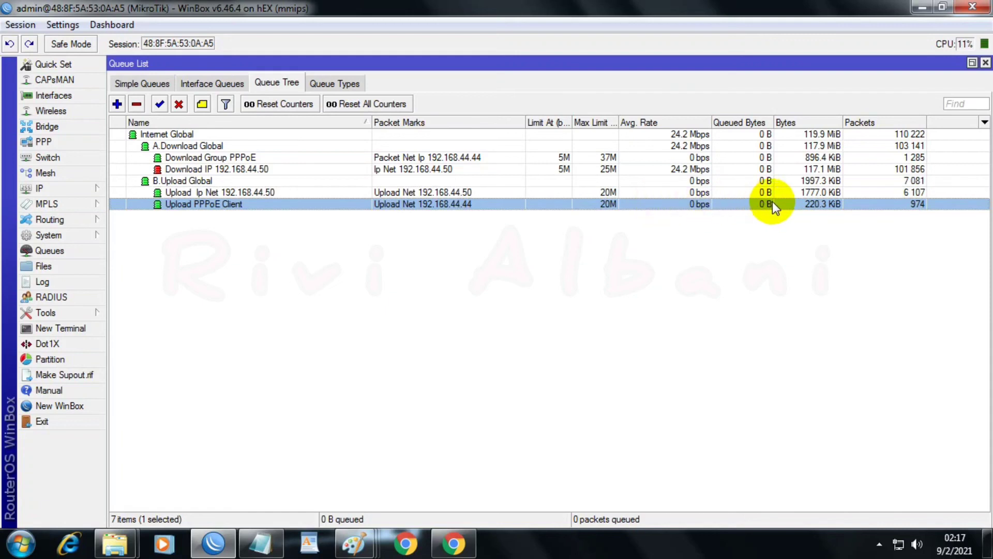
Step: Set the max limit of the "Download IP 192.168.44.50" queue to 40M and save it
{"action": "left_click", "coordinate": [684, 193]}
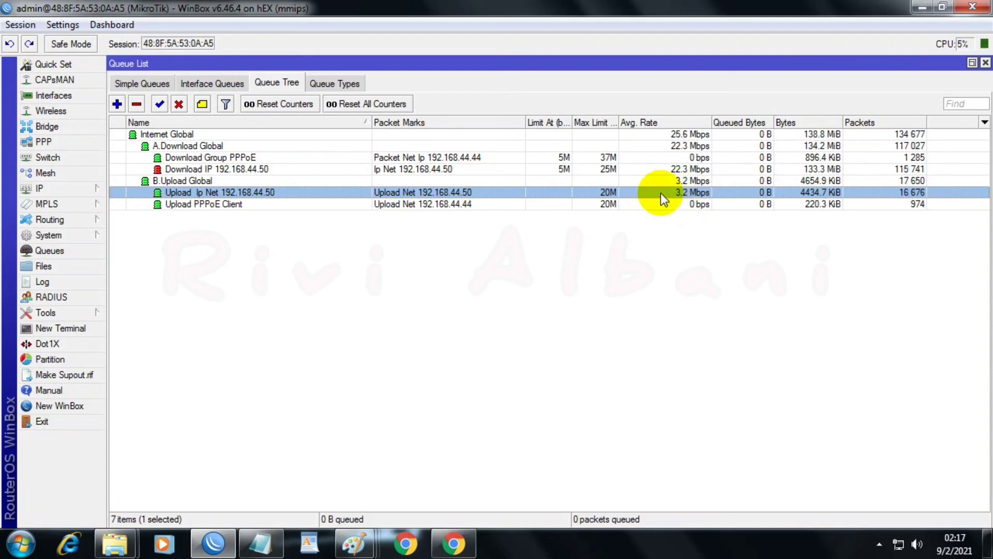
{"action": "double_click", "coordinate": [601, 170]}
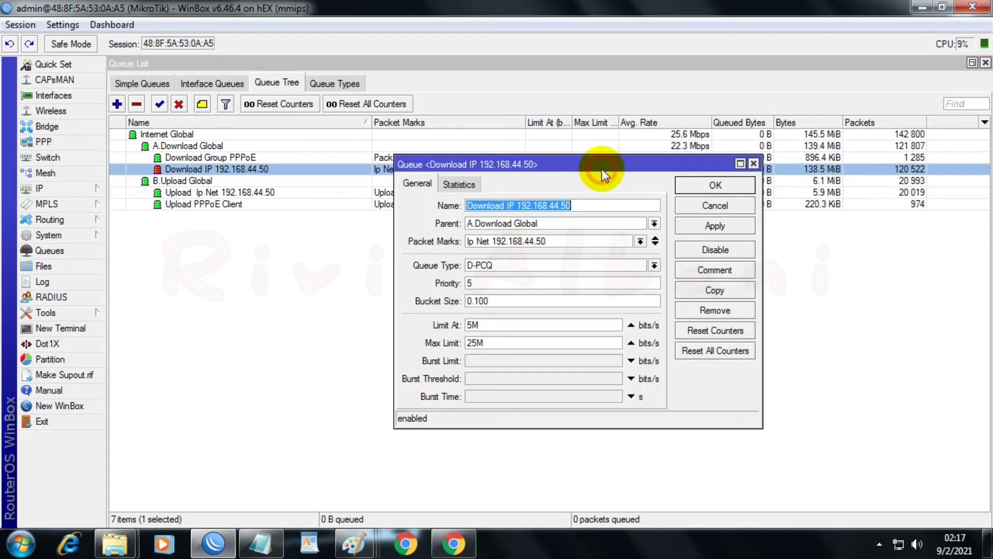
{"action": "double_click", "coordinate": [480, 344]}
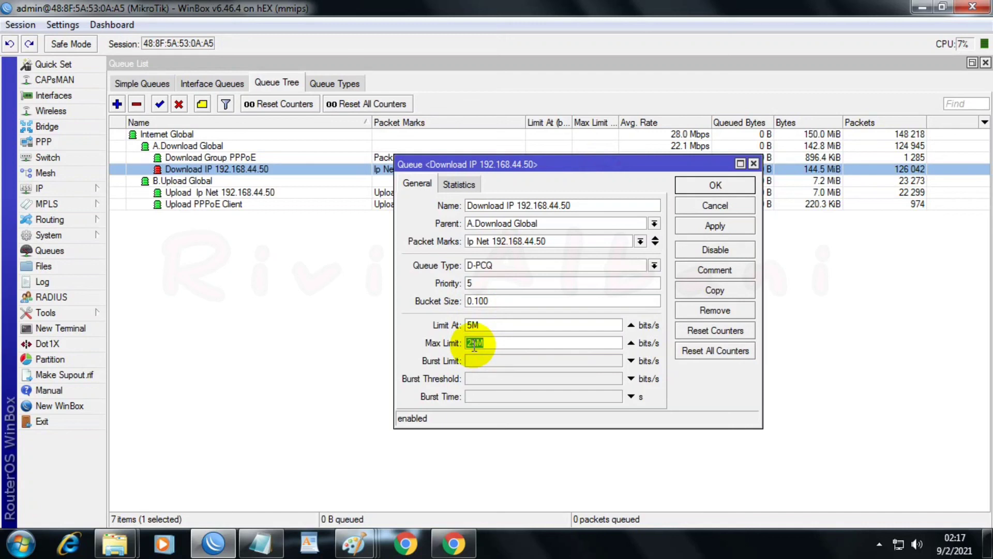
{"action": "type", "text": "4"}
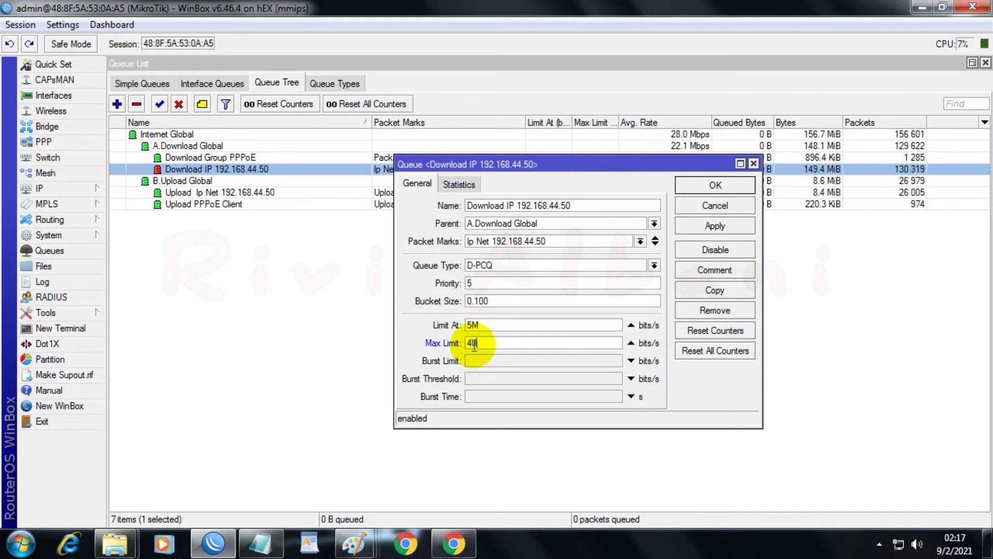
{"action": "type", "text": "0m"}
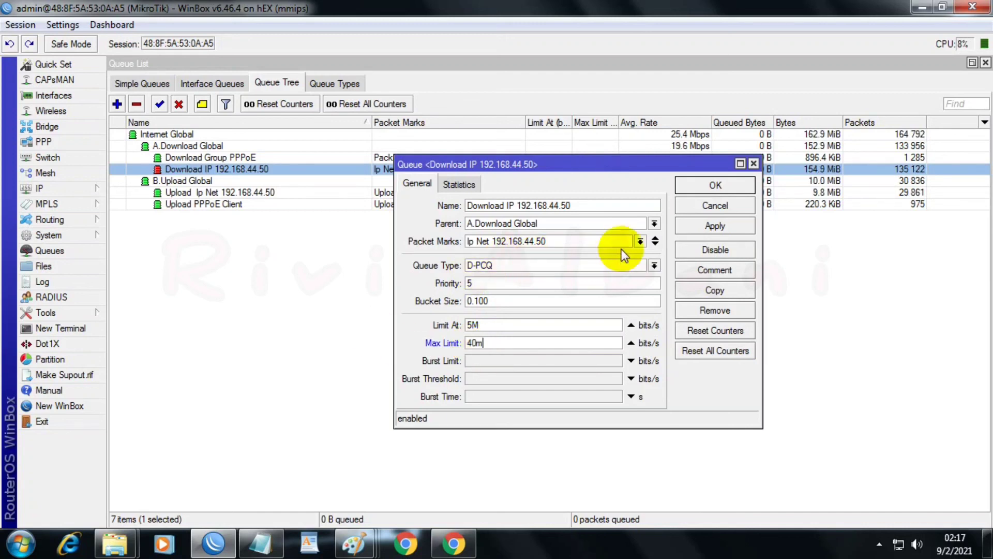
{"action": "left_click", "coordinate": [700, 222]}
{"action": "left_click", "coordinate": [703, 188]}
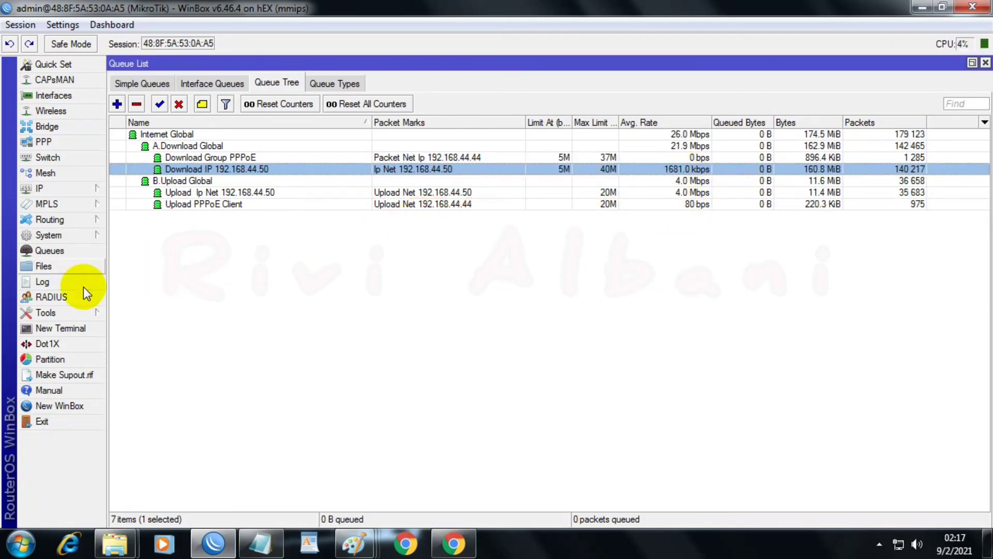
Step: Compare the PPPoE interfaces' traffic in the Interface List with the ISP bandwidths in the "Load balancing 4 isp" Paint diagram
{"action": "left_click", "coordinate": [54, 94]}
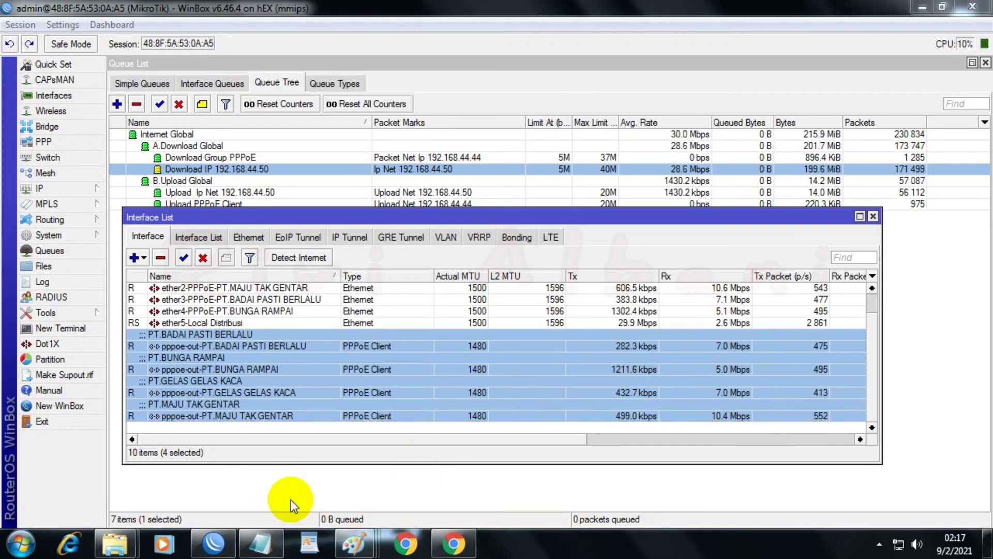
{"action": "mouse_move", "coordinate": [353, 548]}
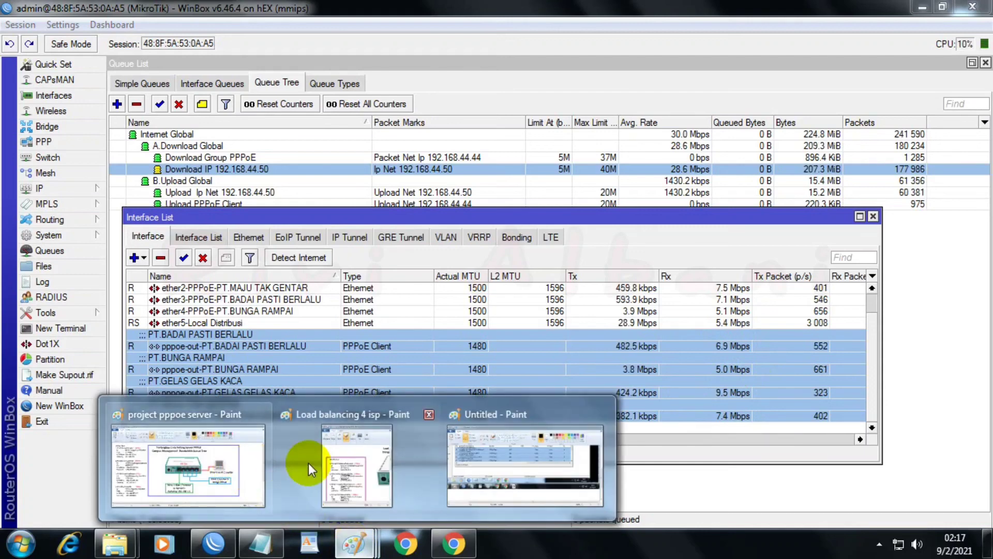
{"action": "left_click", "coordinate": [342, 465]}
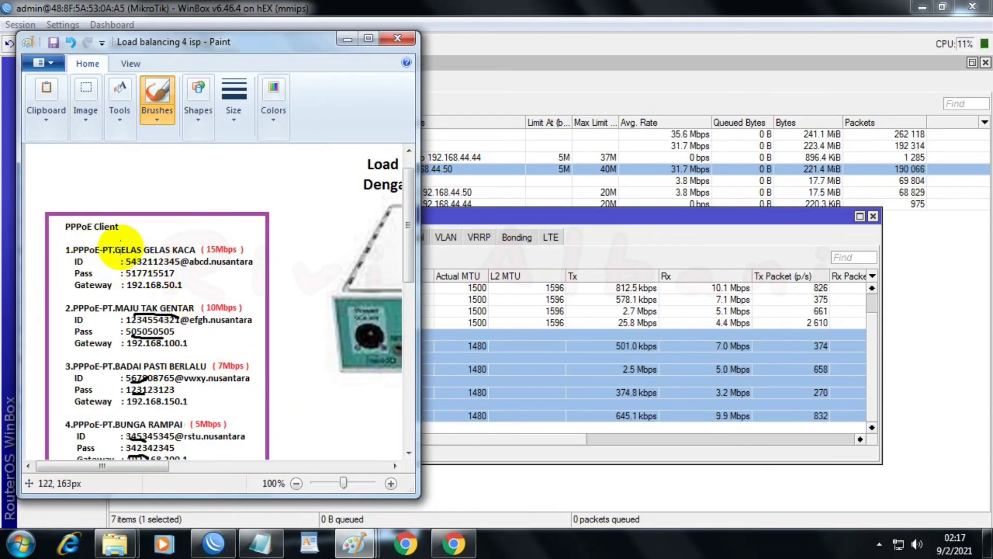
{"action": "left_click", "coordinate": [732, 392]}
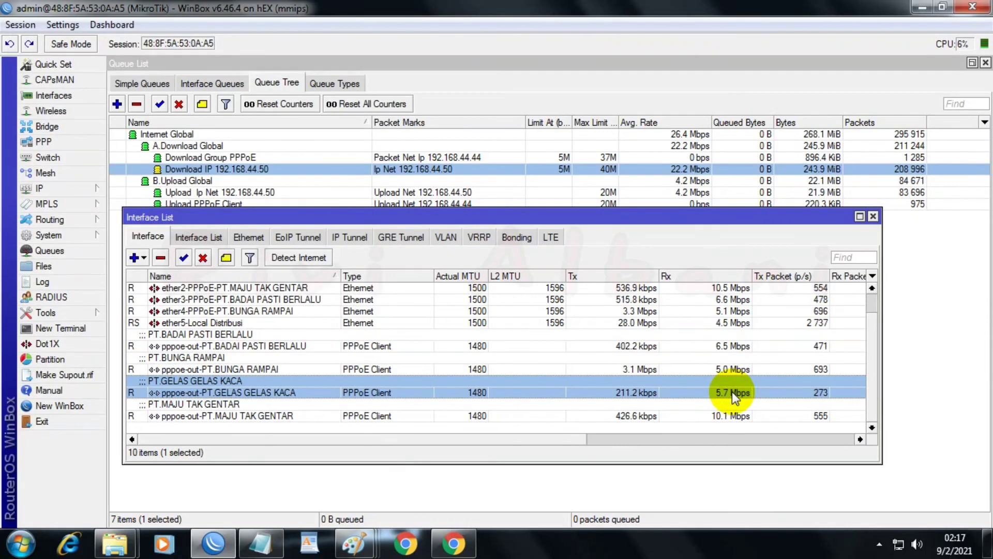
Step: Switch to the speedtest.cni.net.id page in Chrome, run a speed test, and keep the browser window clear of the interface traffic
{"action": "left_click", "coordinate": [453, 543]}
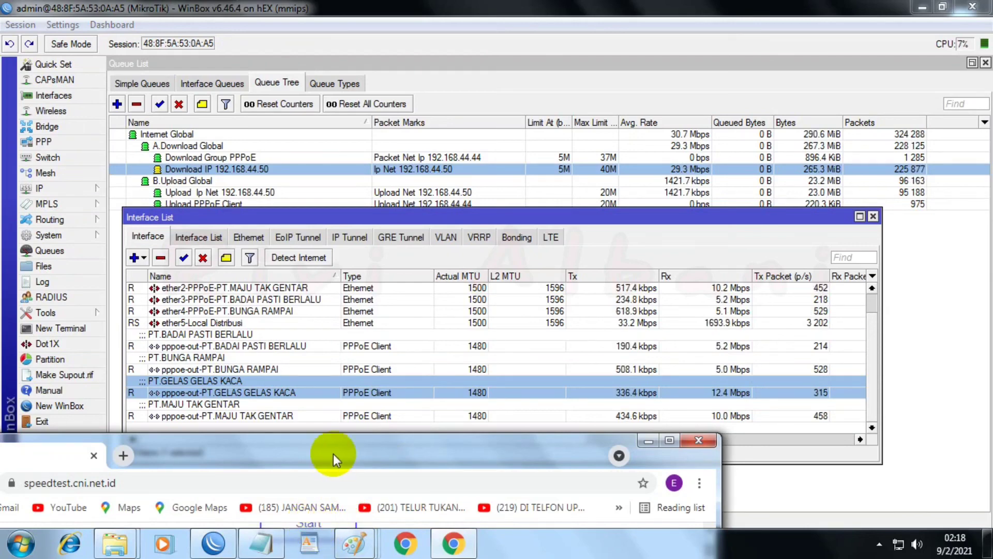
{"action": "left_click_drag", "start_coordinate": [333, 448], "coordinate": [309, 469]}
{"action": "left_click", "coordinate": [312, 508]}
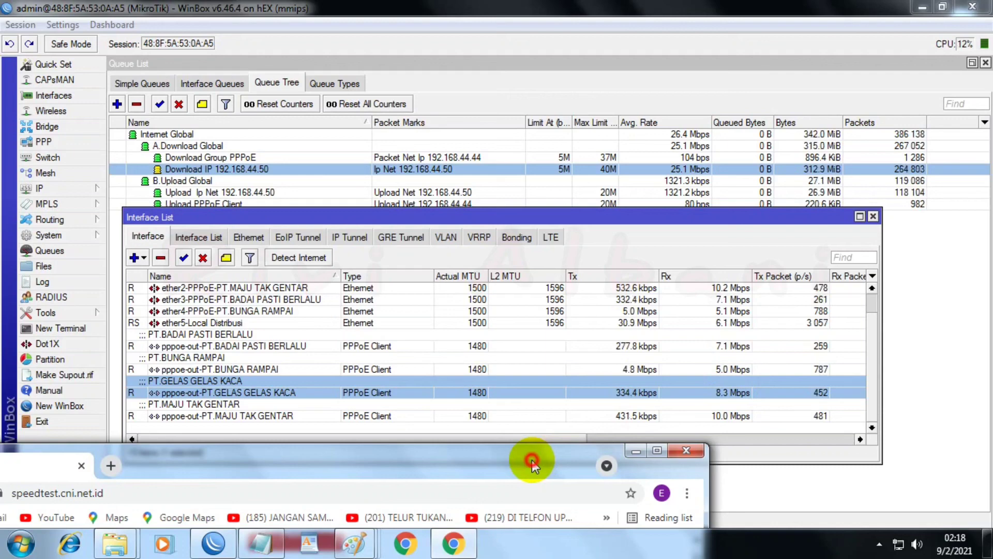
{"action": "left_click_drag", "start_coordinate": [533, 460], "coordinate": [437, 429]}
Step: Set the max limit of the "Download IP 192.168.44.50" queue to 20M and save it
{"action": "double_click", "coordinate": [632, 172]}
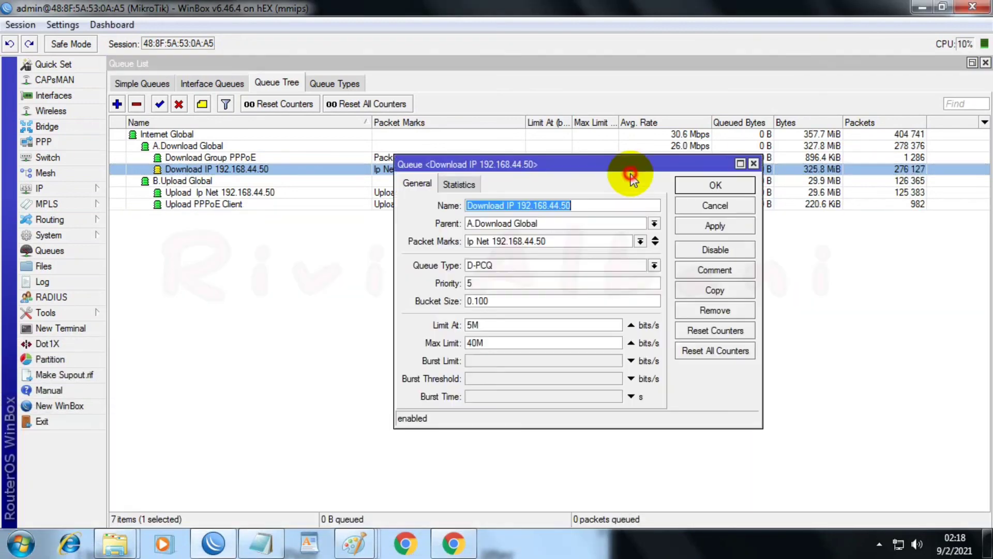
{"action": "left_click", "coordinate": [507, 344]}
{"action": "double_click", "coordinate": [507, 345]}
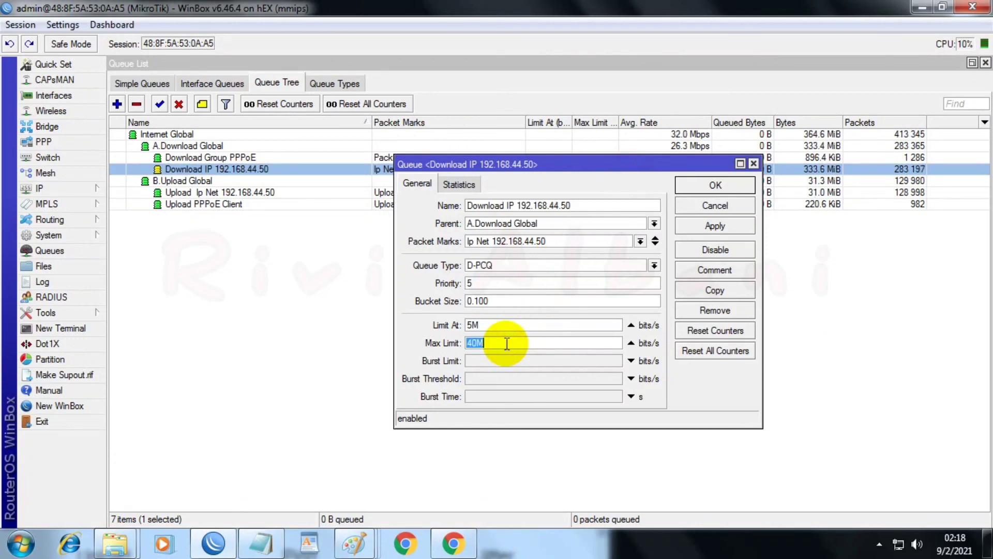
{"action": "type", "text": "20M"}
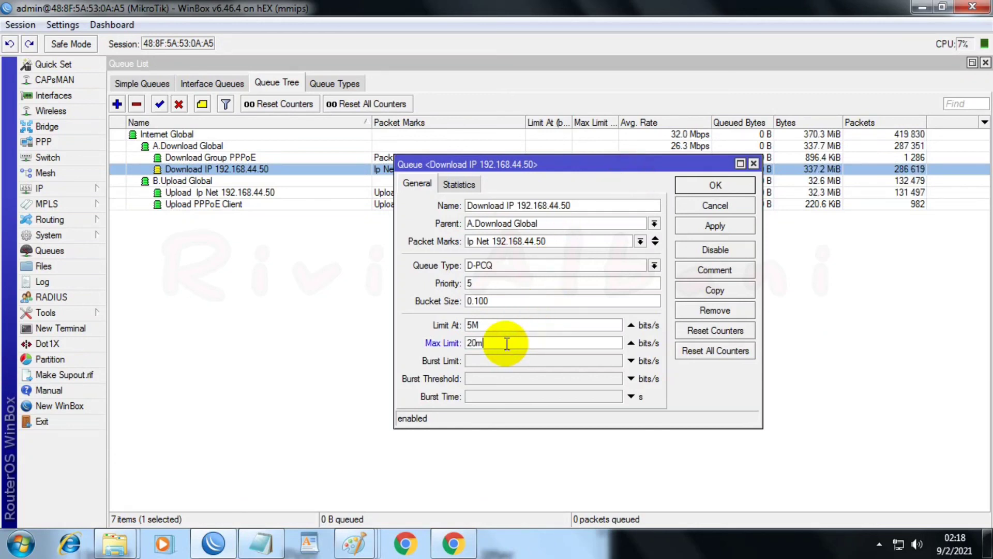
{"action": "left_click", "coordinate": [681, 224]}
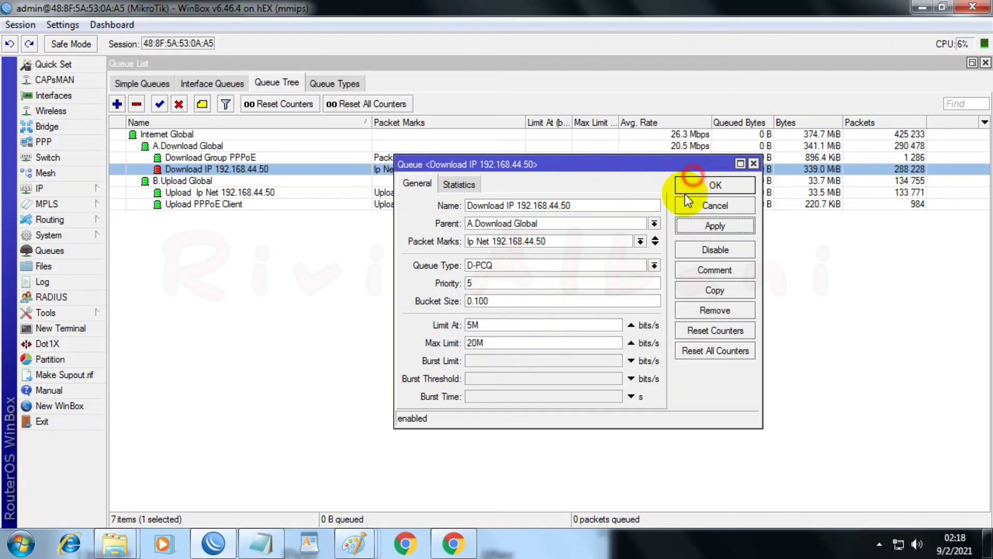
{"action": "left_click", "coordinate": [696, 186]}
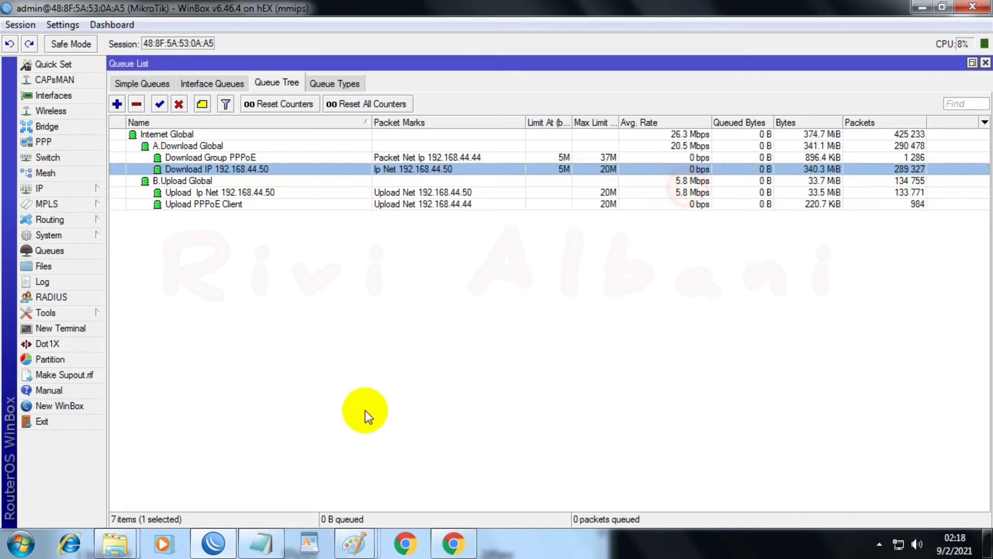
Step: Reopen the Interface List and position the Chrome speed test window beside it to monitor the interface and queue traffic
{"action": "left_click", "coordinate": [52, 96]}
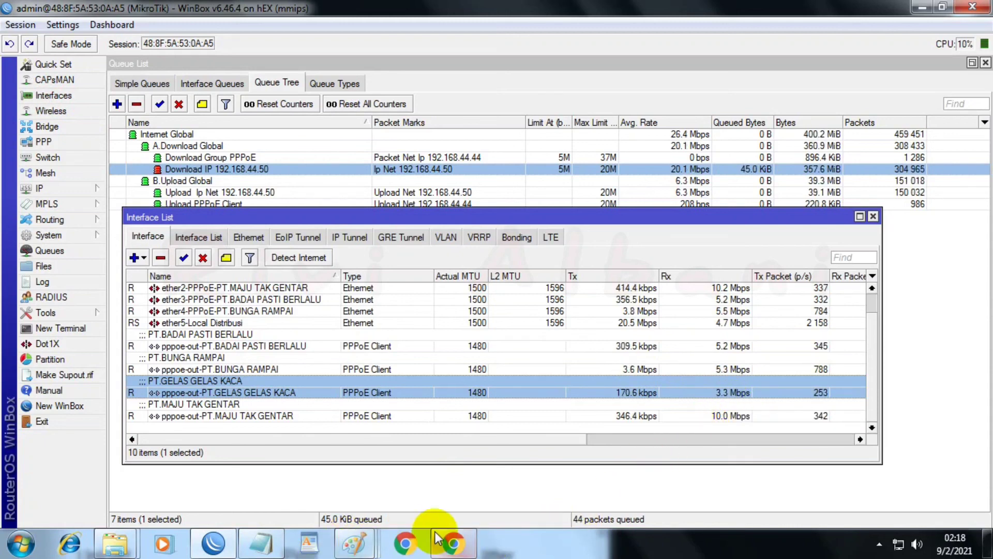
{"action": "left_click", "coordinate": [453, 543]}
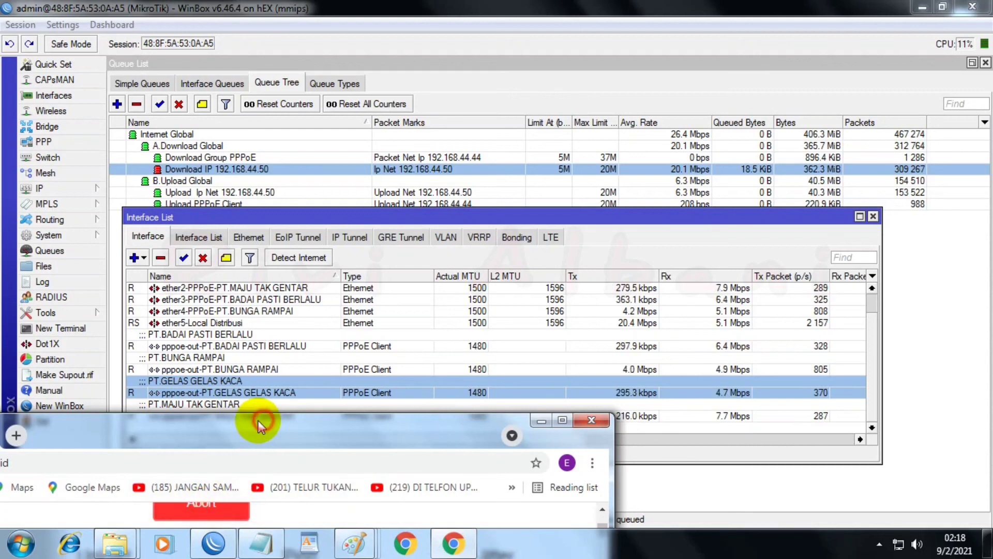
{"action": "left_click_drag", "start_coordinate": [259, 420], "coordinate": [225, 414]}
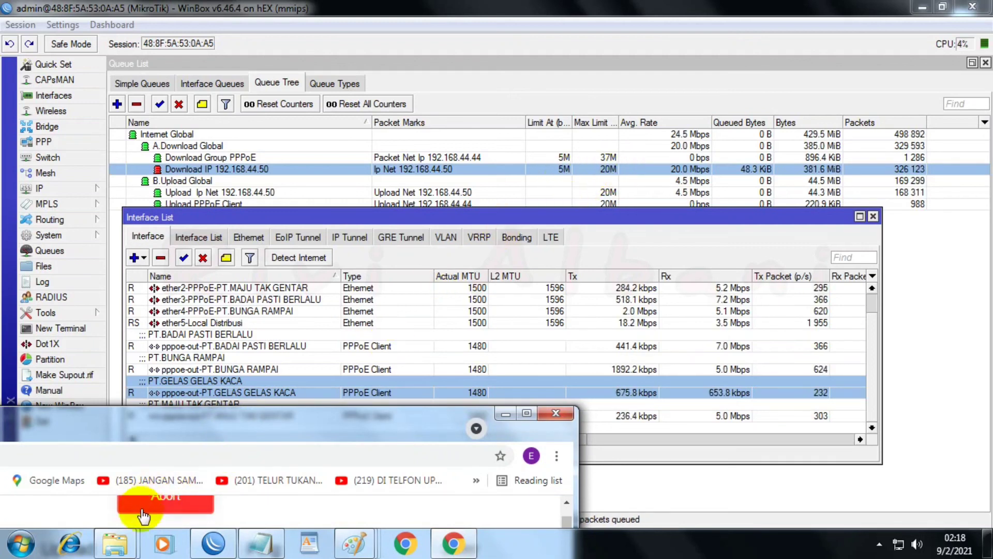
{"action": "left_click", "coordinate": [140, 456]}
{"action": "left_click", "coordinate": [125, 429]}
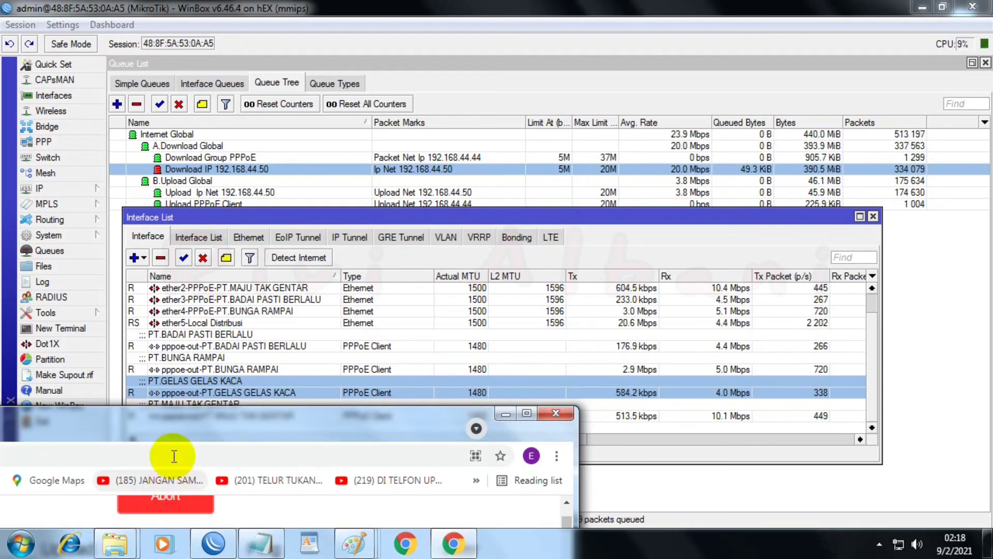
{"action": "left_click_drag", "start_coordinate": [184, 426], "coordinate": [104, 423]}
{"action": "left_click", "coordinate": [241, 499]}
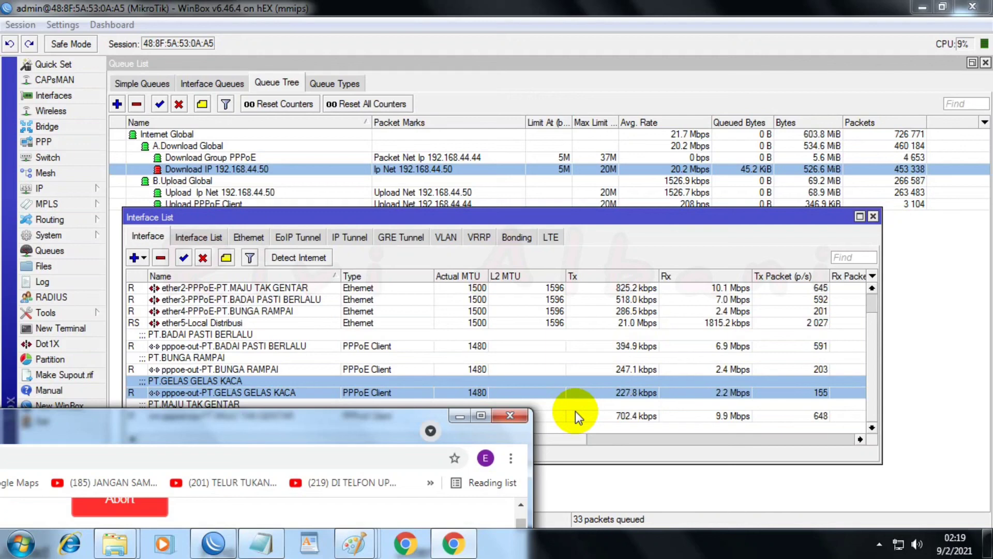
Step: Set the max limit of the "Download IP 192.168.44.50" queue to 35M and save it
{"action": "double_click", "coordinate": [675, 169]}
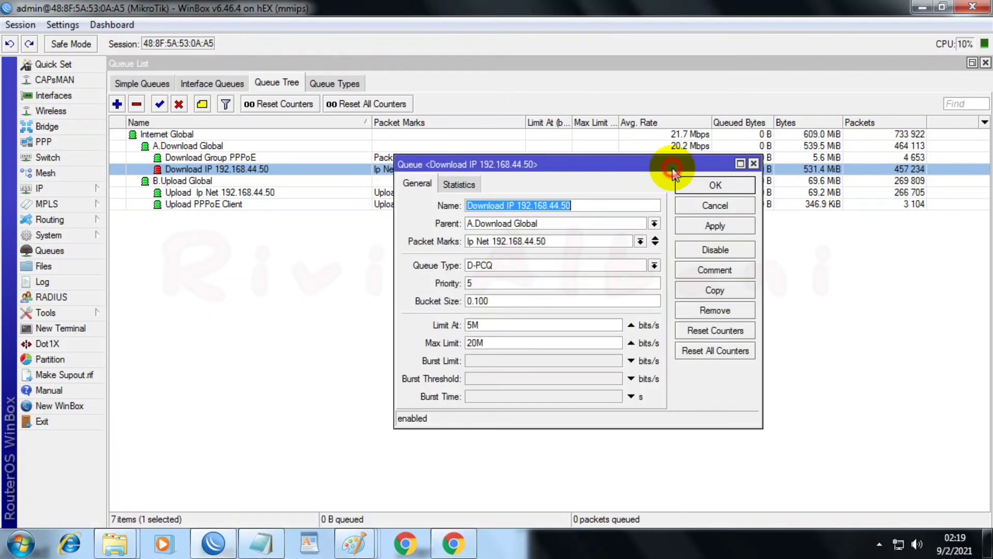
{"action": "double_click", "coordinate": [504, 341]}
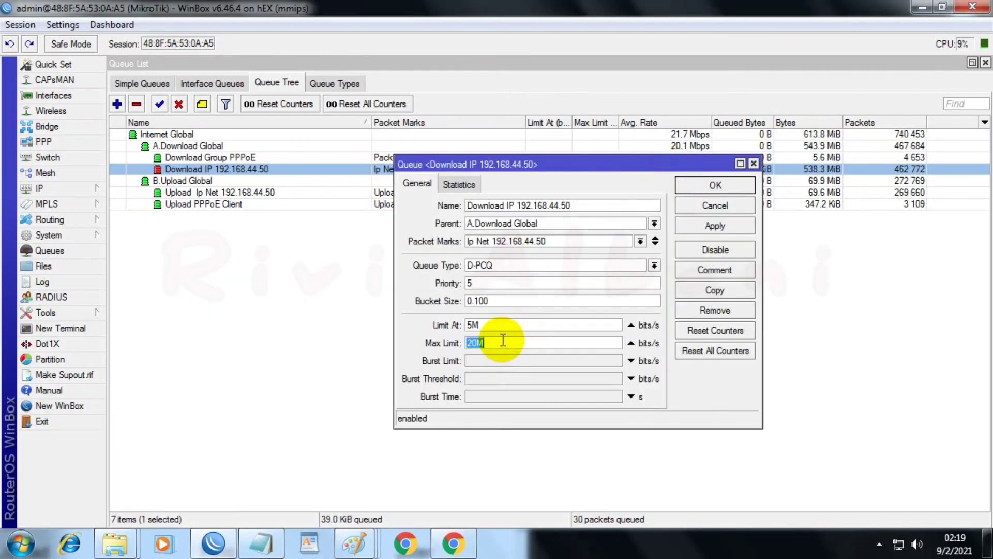
{"action": "type", "text": "43"}
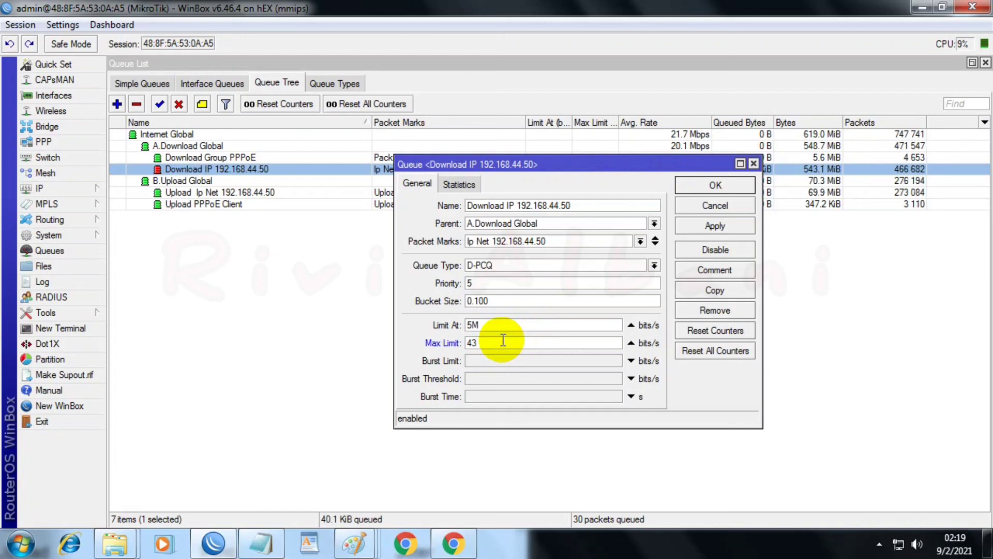
{"action": "type", "text": "5"}
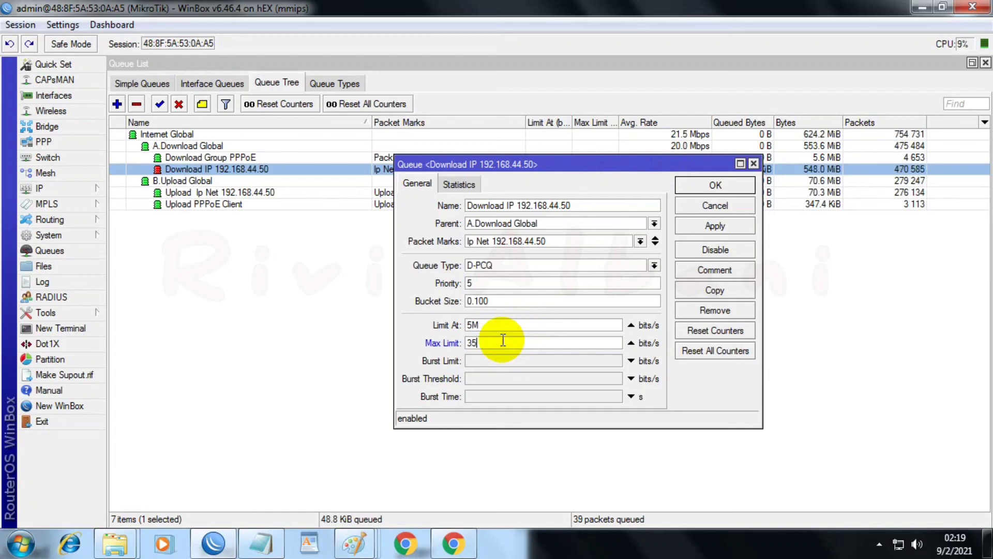
{"action": "type", "text": "m"}
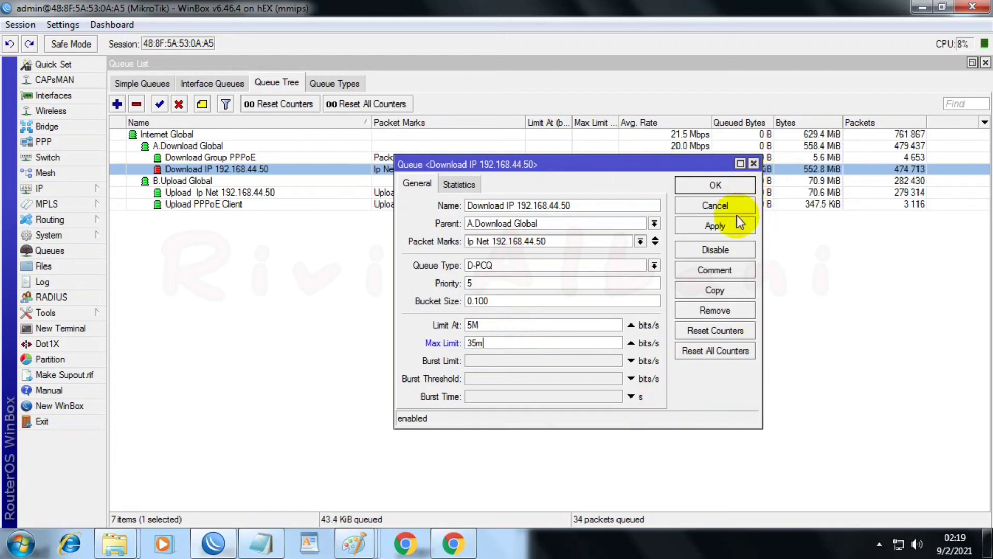
{"action": "left_click", "coordinate": [732, 219]}
{"action": "left_click", "coordinate": [716, 179]}
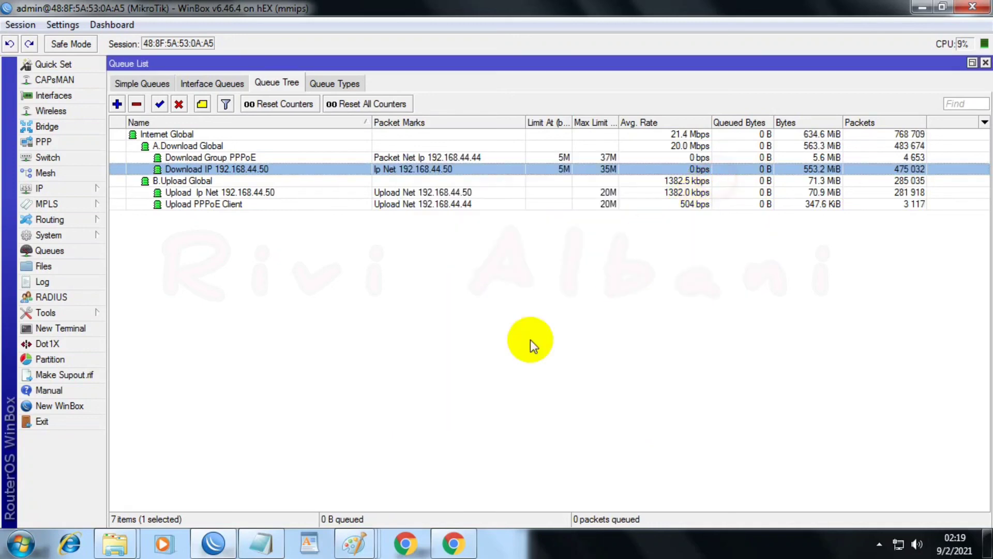
Step: Reopen the Interface List, reload the speedtest.cni.net.id page in Chrome, and arrange the windows to monitor both interface and queue traffic
{"action": "left_click", "coordinate": [52, 95]}
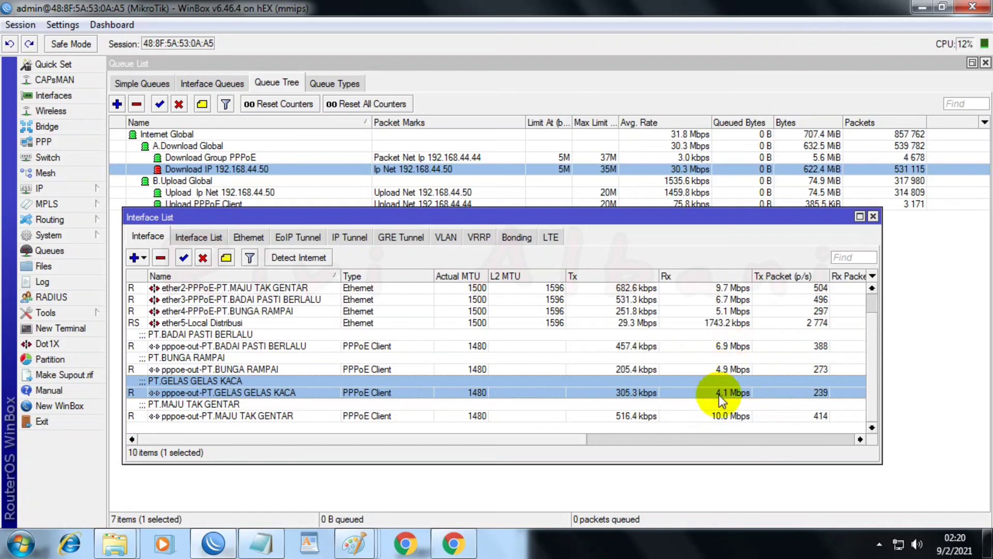
{"action": "left_click", "coordinate": [458, 548]}
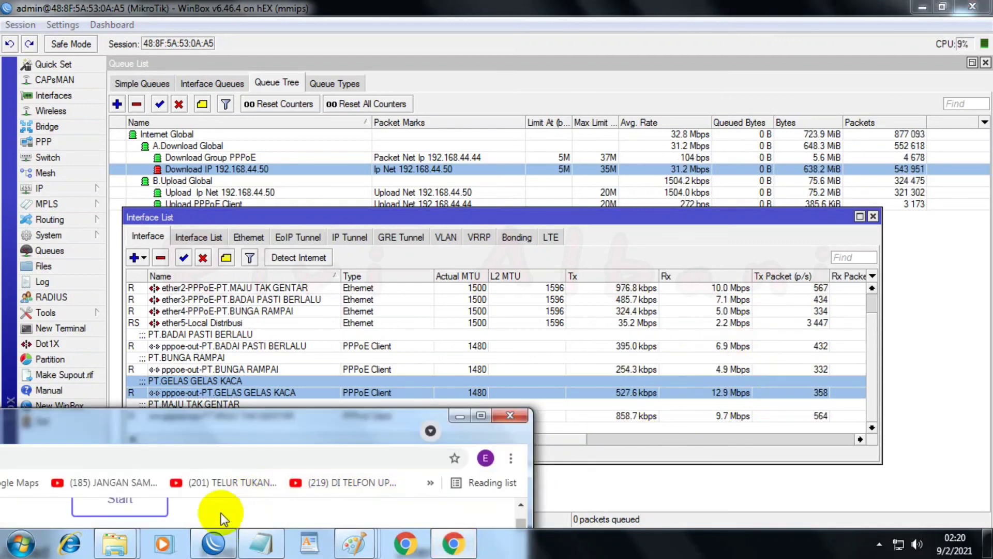
{"action": "left_click_drag", "start_coordinate": [202, 436], "coordinate": [331, 458]}
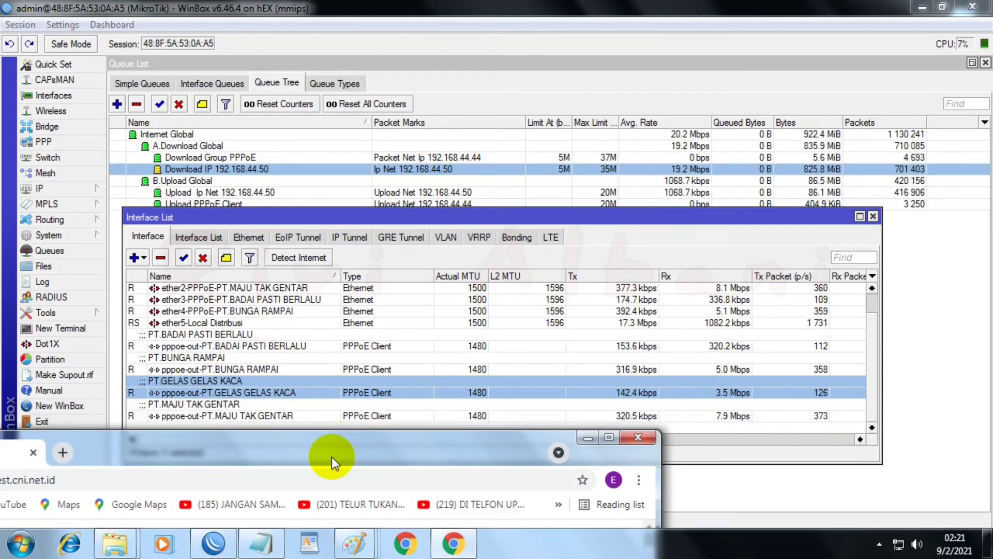
{"action": "left_click", "coordinate": [116, 478]}
{"action": "key", "text": "Return"}
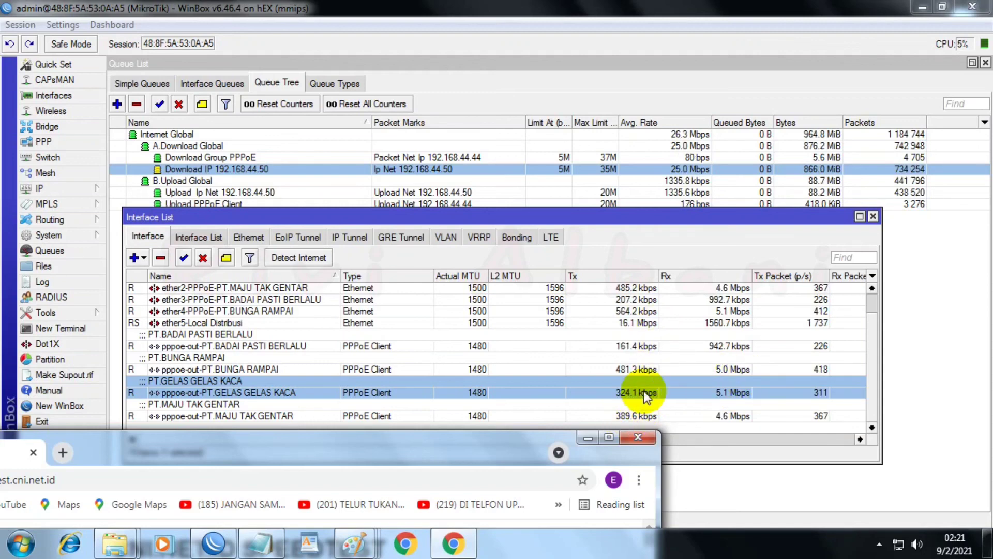
{"action": "left_click_drag", "start_coordinate": [635, 220], "coordinate": [649, 242]}
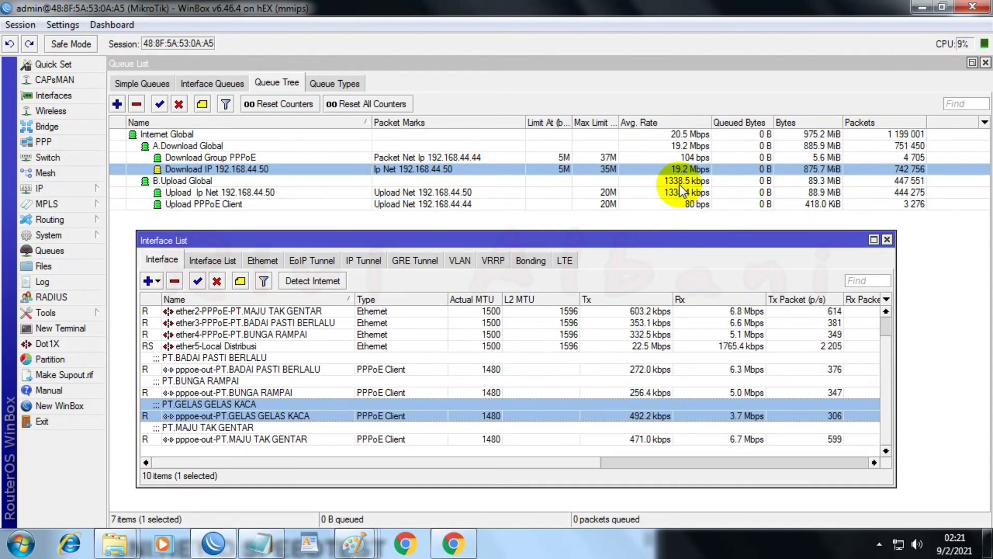